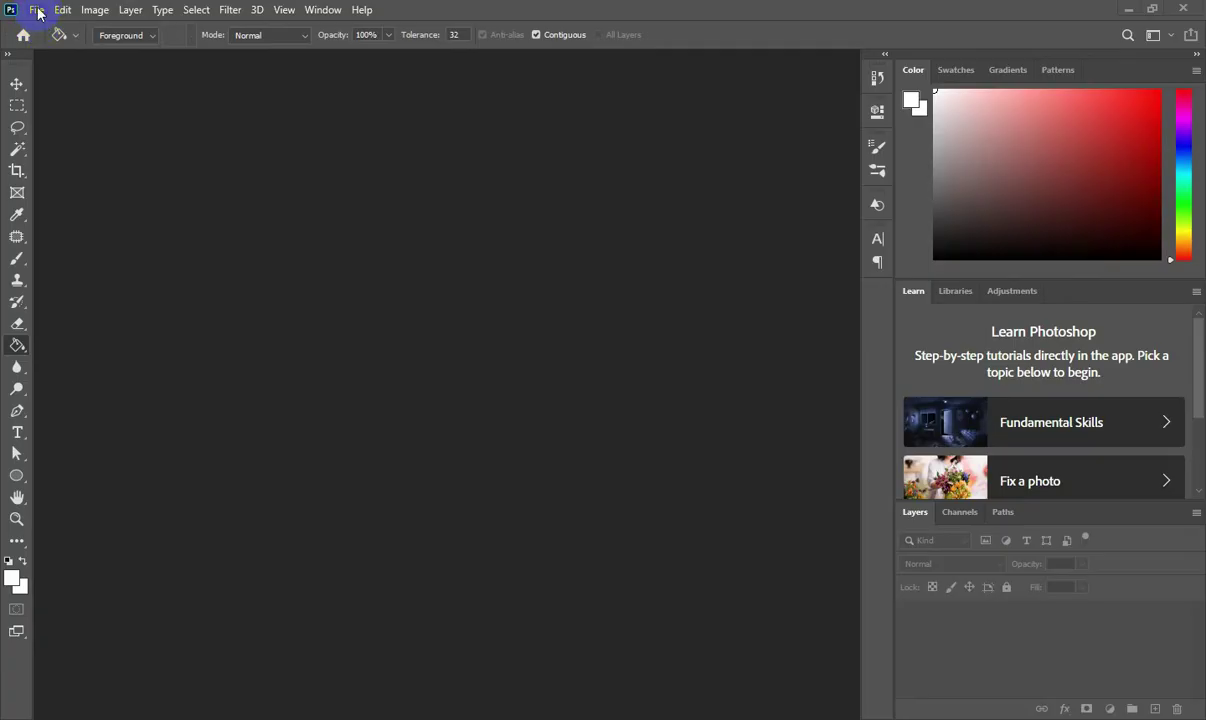
# Step: Create a document preset named 'visiting card', 3.5 × 2 inches at 300 ppi
pyautogui.click(38, 12)
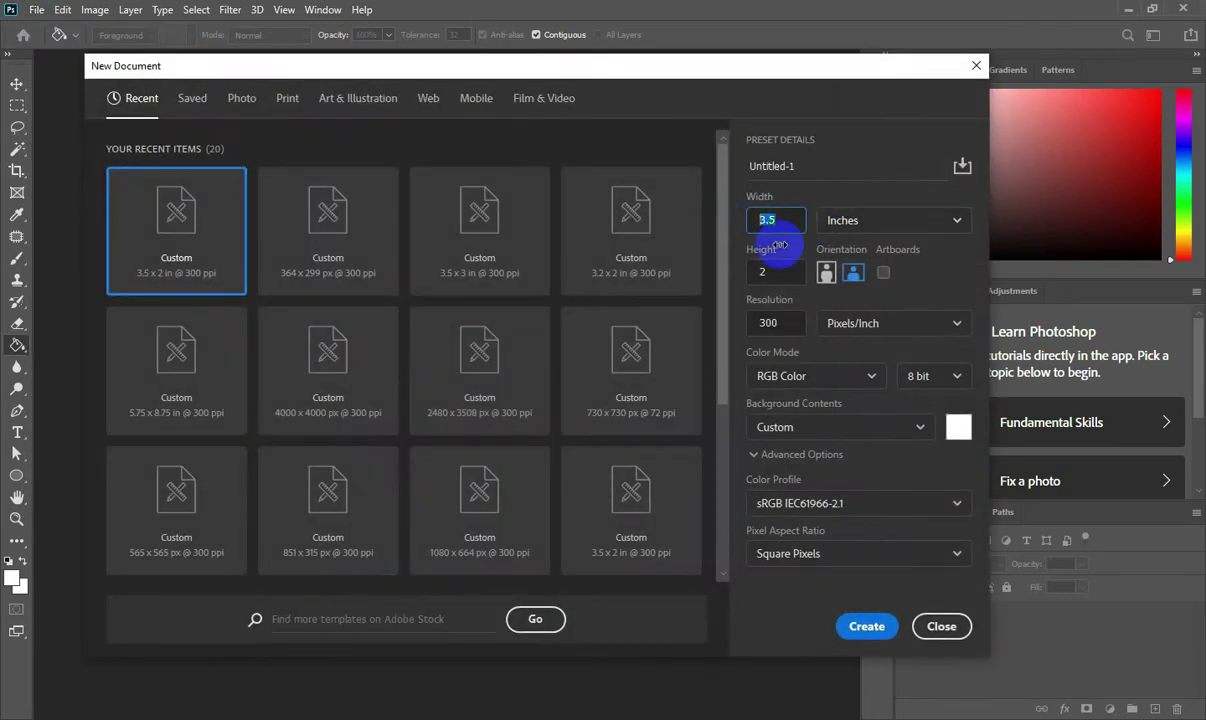
pyautogui.click(780, 167)
pyautogui.write('visiting card')
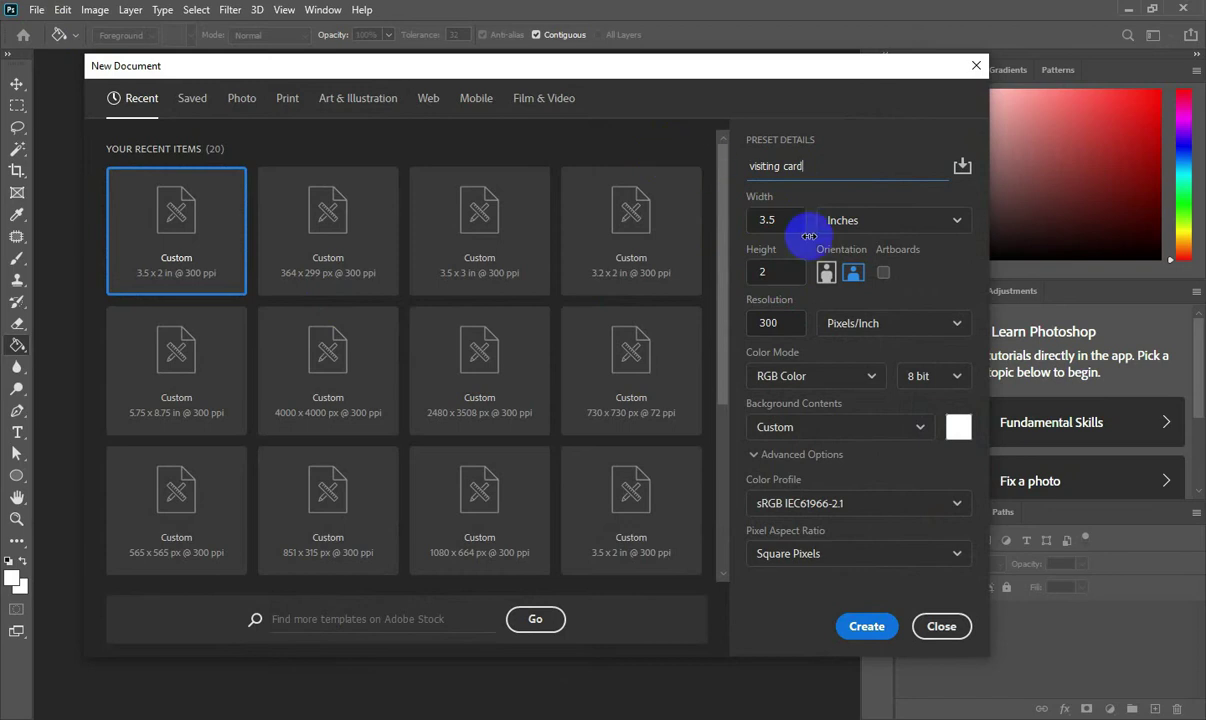
pyautogui.click(764, 215)
pyautogui.click(866, 626)
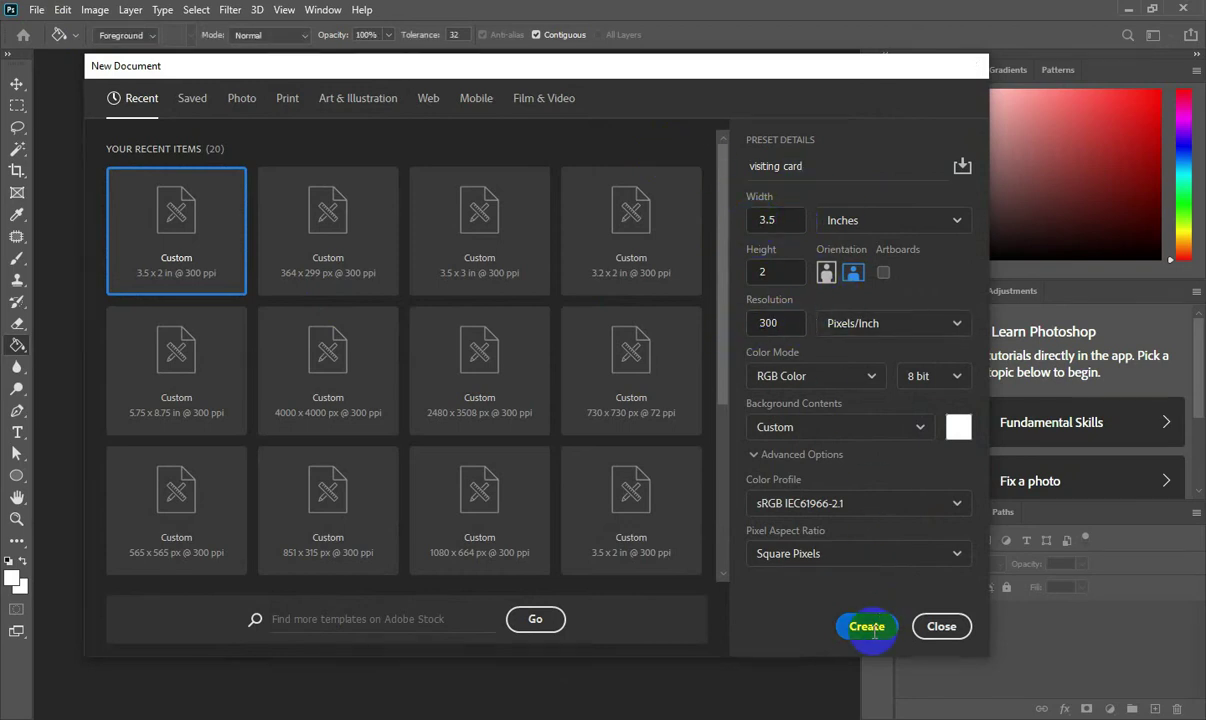
pyautogui.click(16, 83)
# Step: Place a vertical guide down the middle of the card
pyautogui.scroll(1, 368, 338)
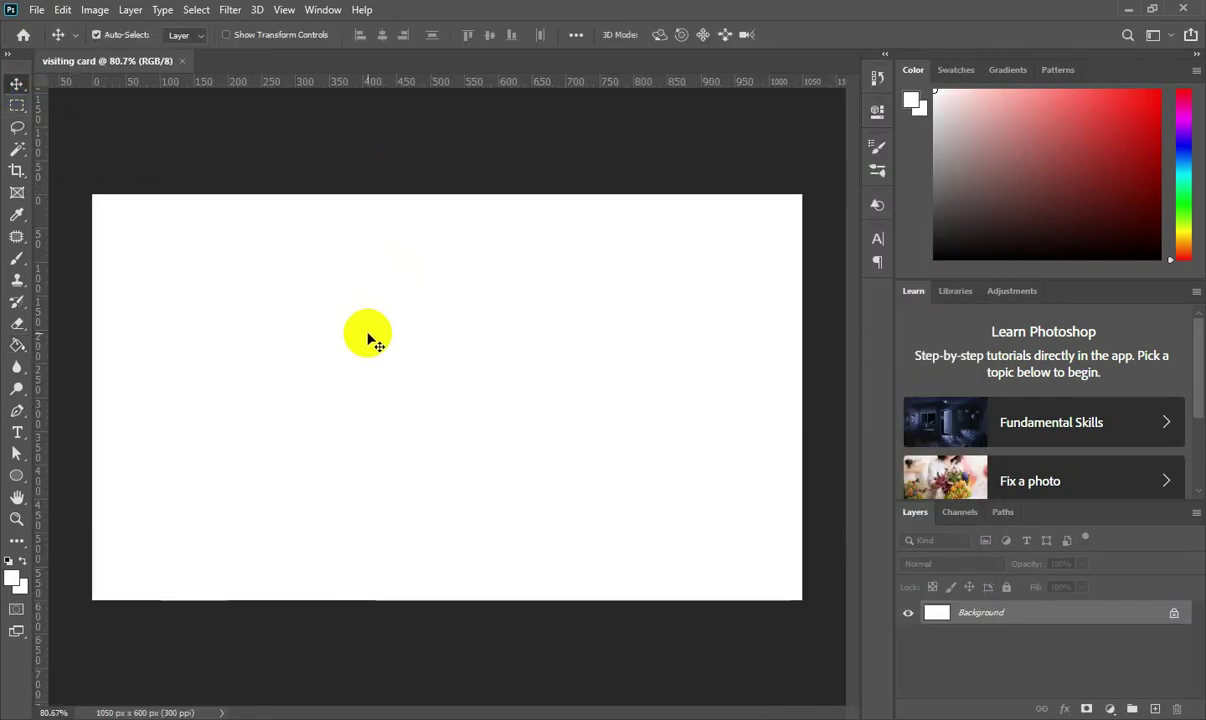
pyautogui.scroll(-2, 368, 340)
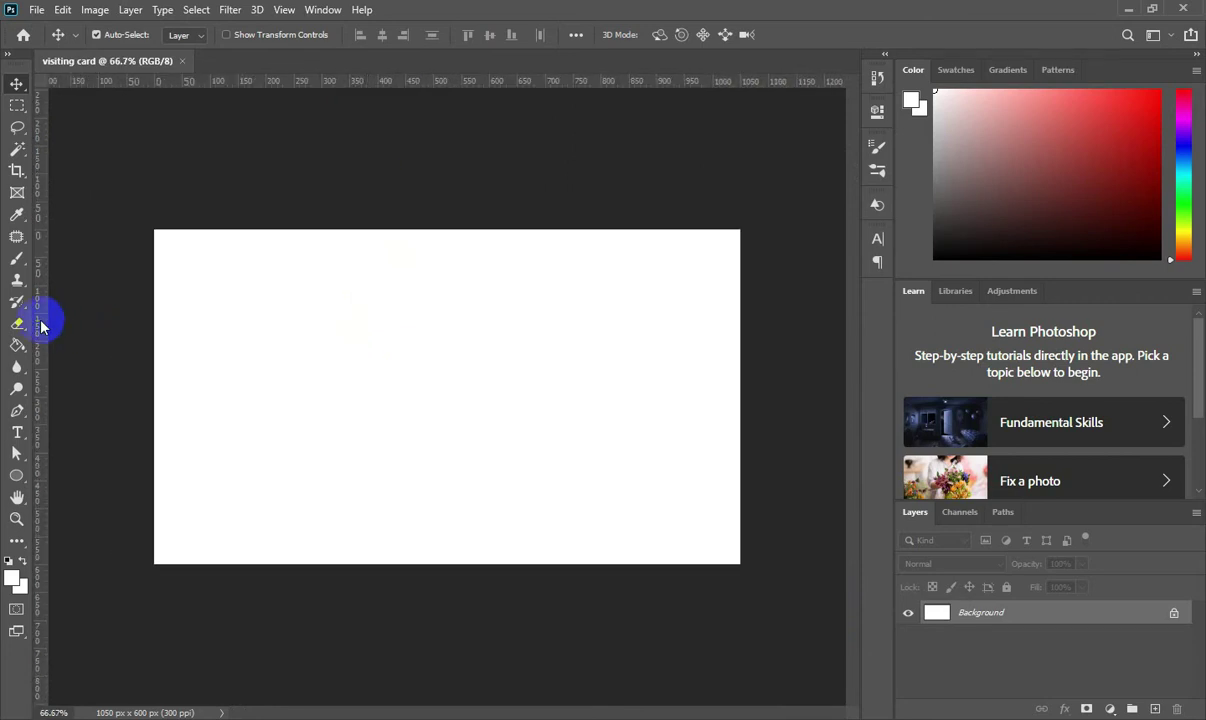
pyautogui.moveTo(40, 318); pyautogui.dragTo(447, 444)
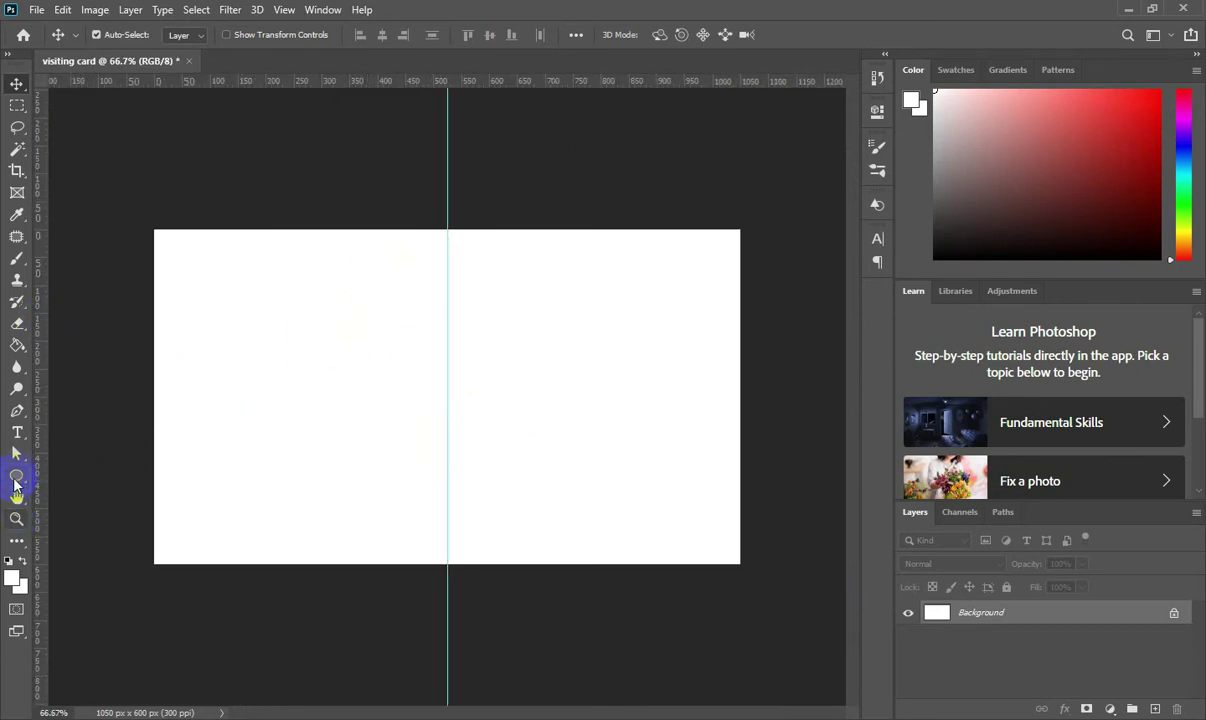
# Step: Draw a black rectangle with no outline over the card's right half
pyautogui.rightClick(17, 475)
pyautogui.click(80, 474)
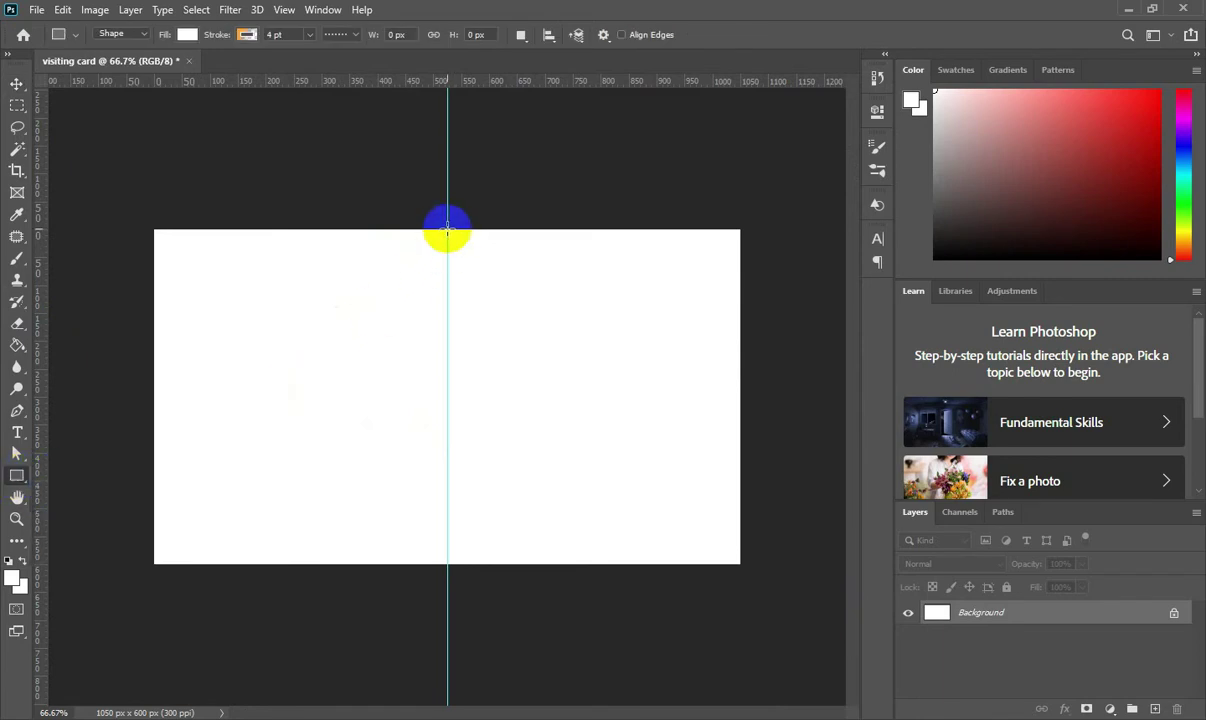
pyautogui.moveTo(447, 229); pyautogui.dragTo(740, 563)
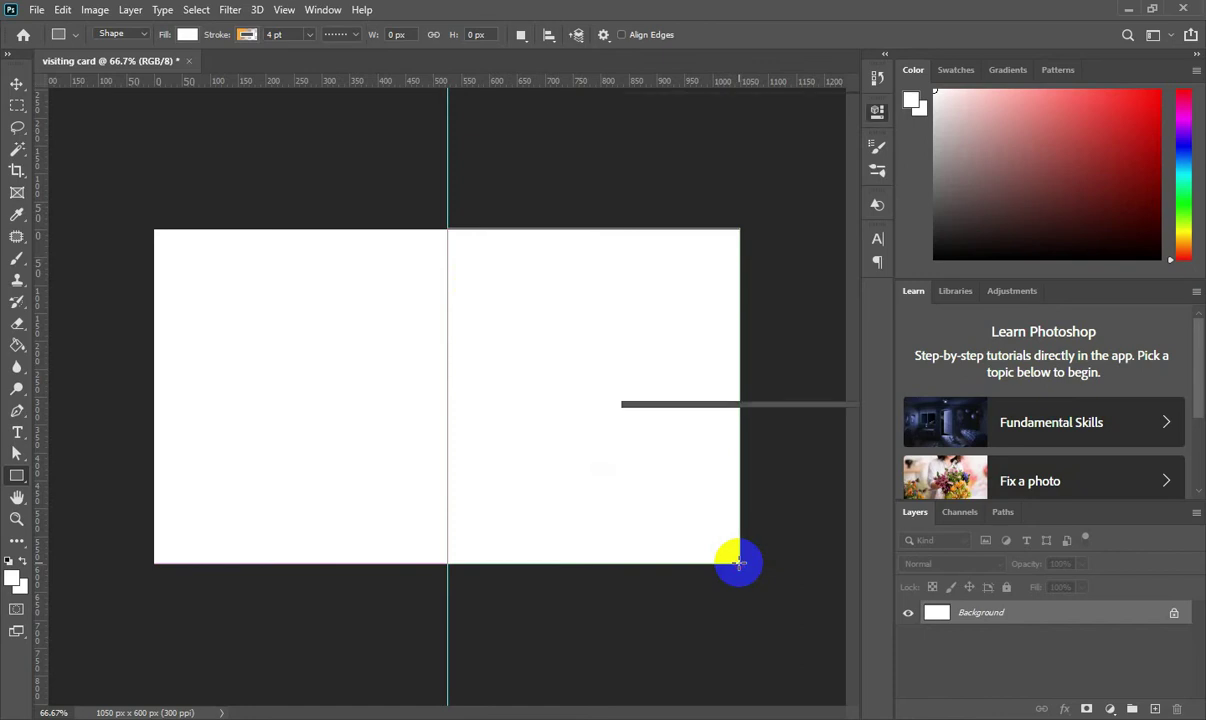
pyautogui.click(668, 211)
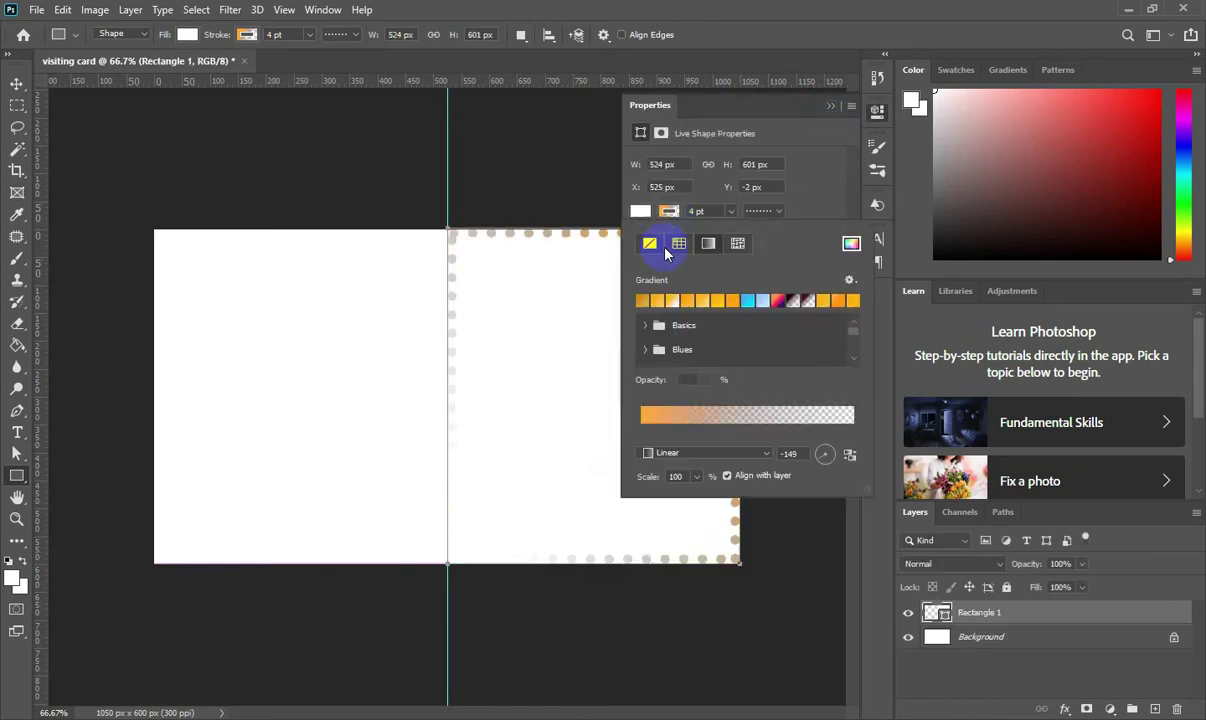
pyautogui.click(650, 244)
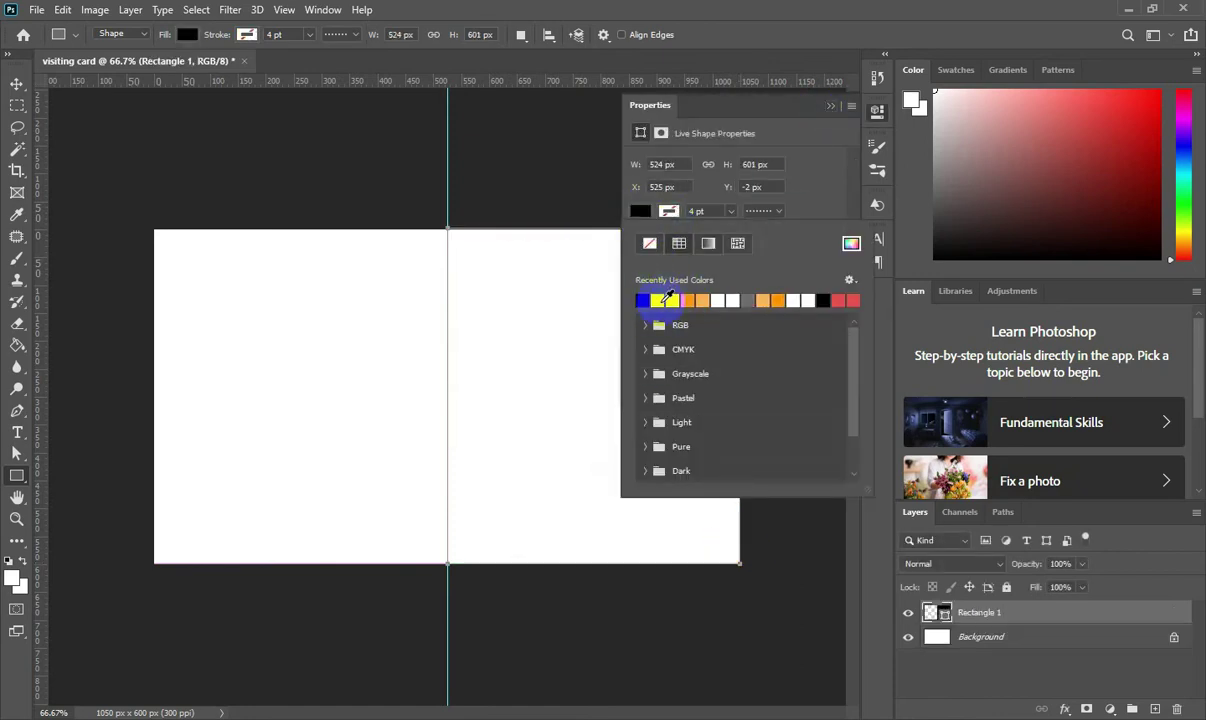
pyautogui.click(829, 106)
# Step: Move the black rectangle left and back, then delete it
pyautogui.click(17, 83)
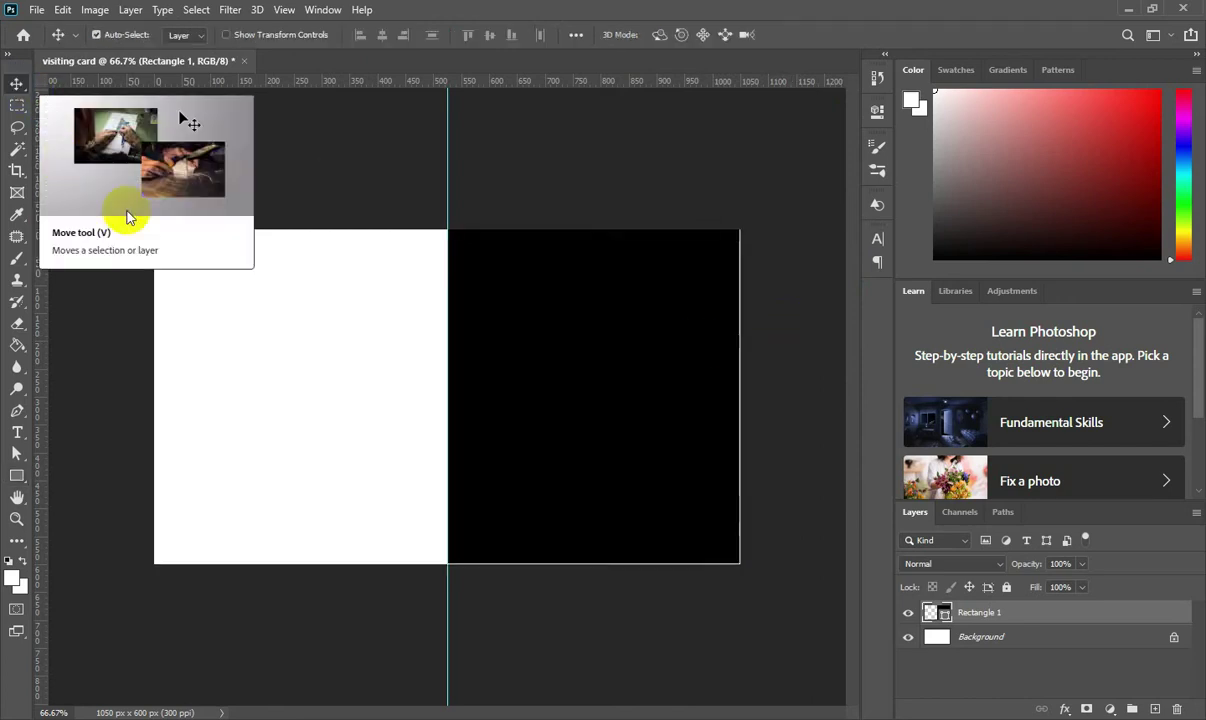
pyautogui.moveTo(590, 430)
pyautogui.mouseDown()
pyautogui.moveTo(325, 437)
pyautogui.moveTo(336, 433)
pyautogui.mouseUp()
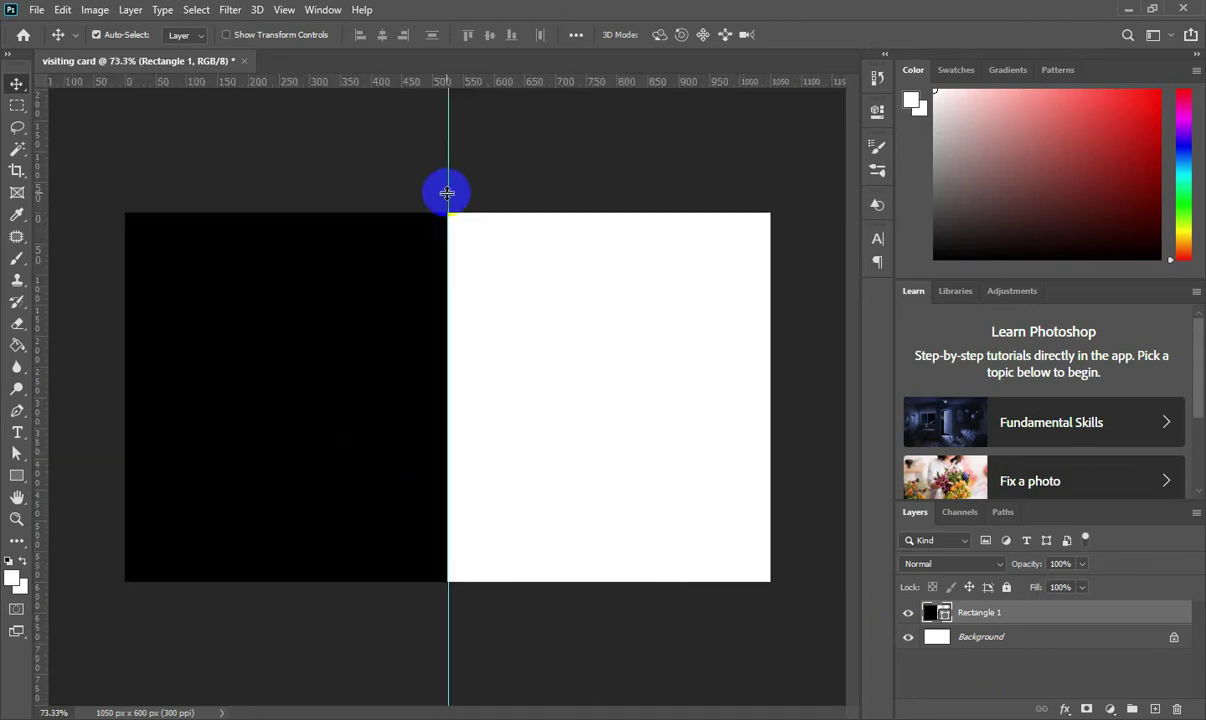
pyautogui.scroll(-1, 447, 193)
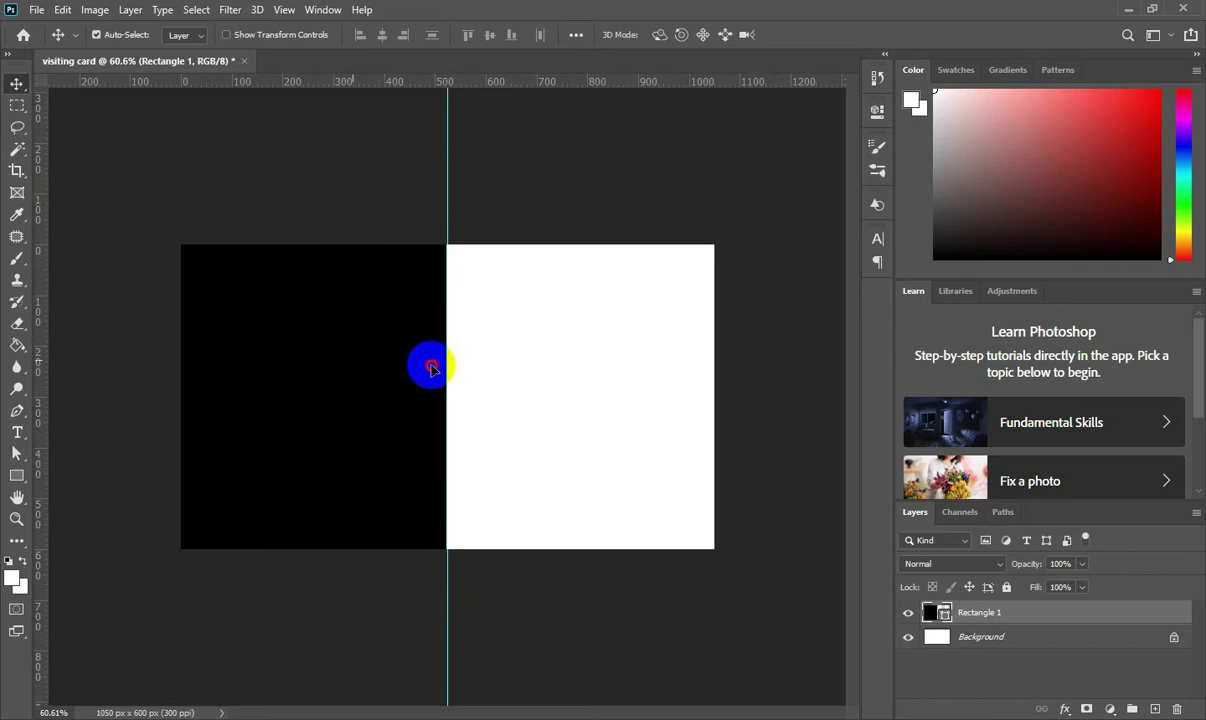
pyautogui.moveTo(431, 364); pyautogui.dragTo(615, 358)
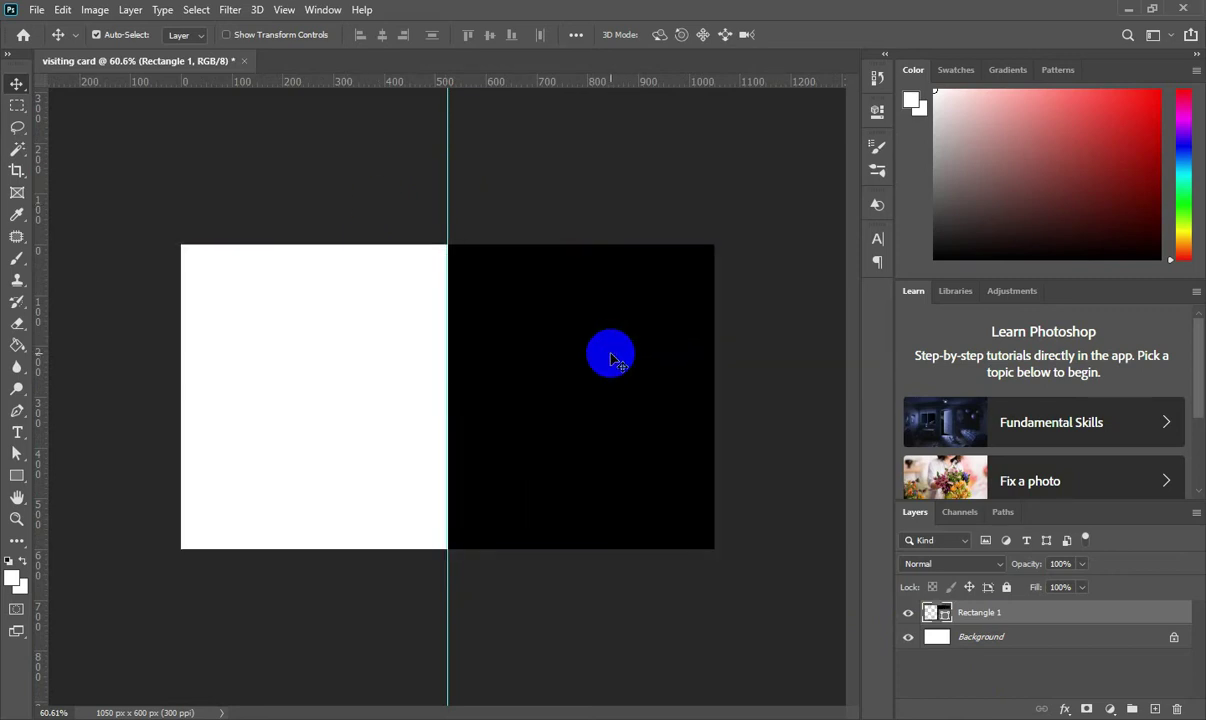
pyautogui.press('Delete')
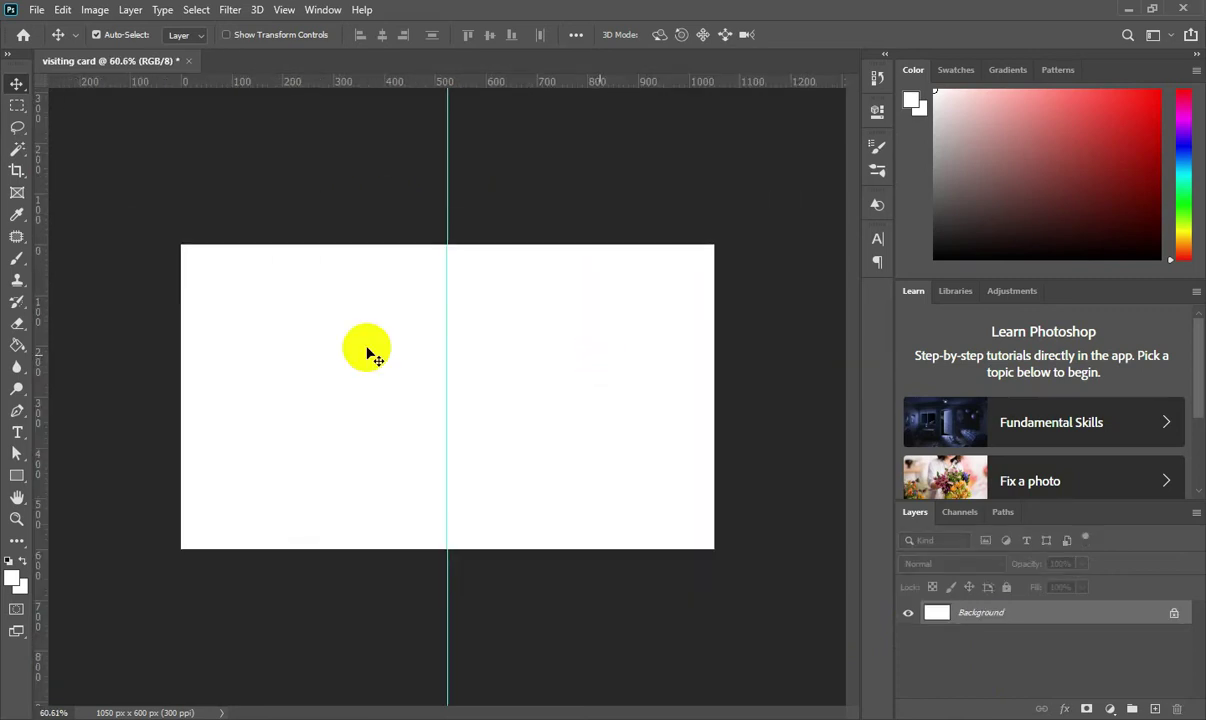
# Step: Redraw a black rectangle covering the card's right half
pyautogui.click(17, 475)
pyautogui.rightClick(17, 475)
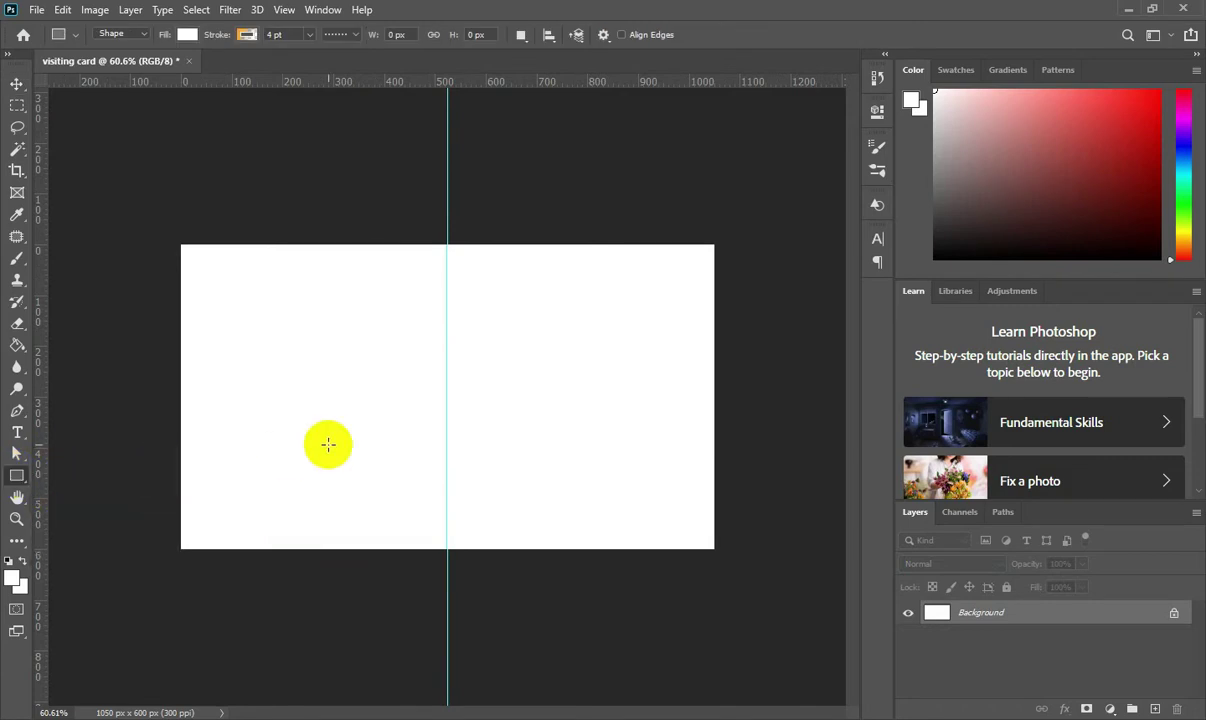
pyautogui.hotkey('ctrl', '0')
pyautogui.hotkey('ctrl', 'shift', 'alt', 'n')
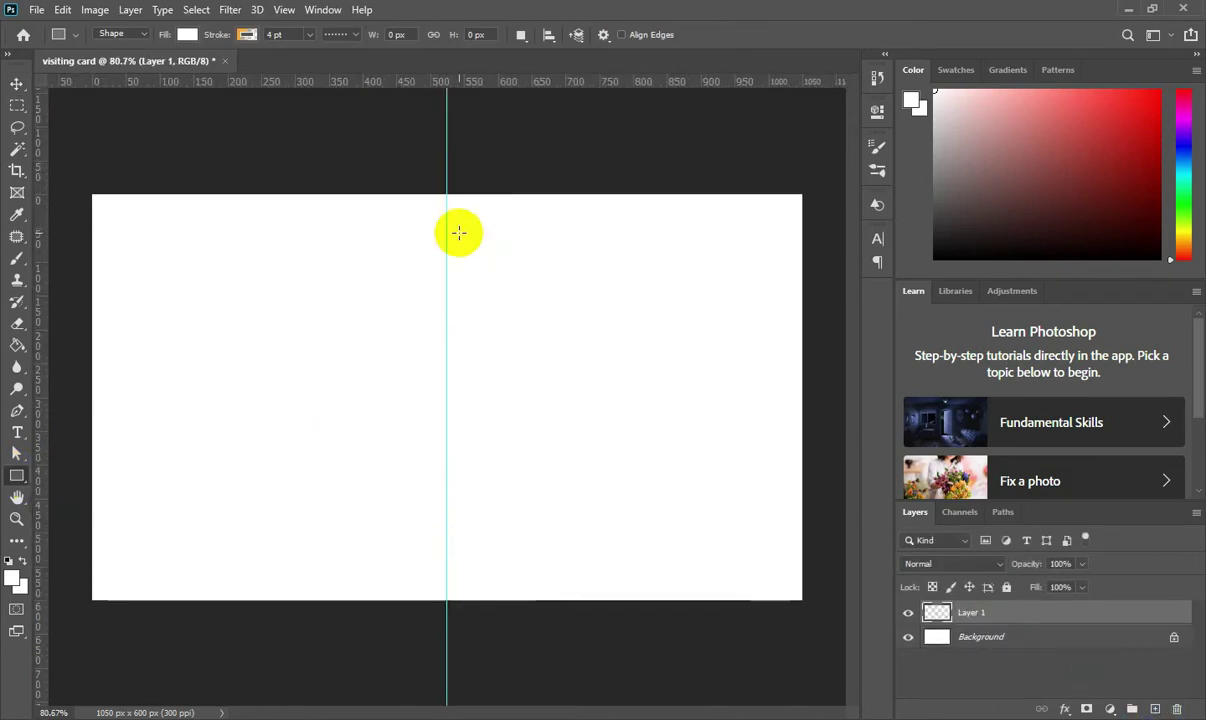
pyautogui.click(447, 212)
pyautogui.moveTo(447, 212); pyautogui.dragTo(781, 589)
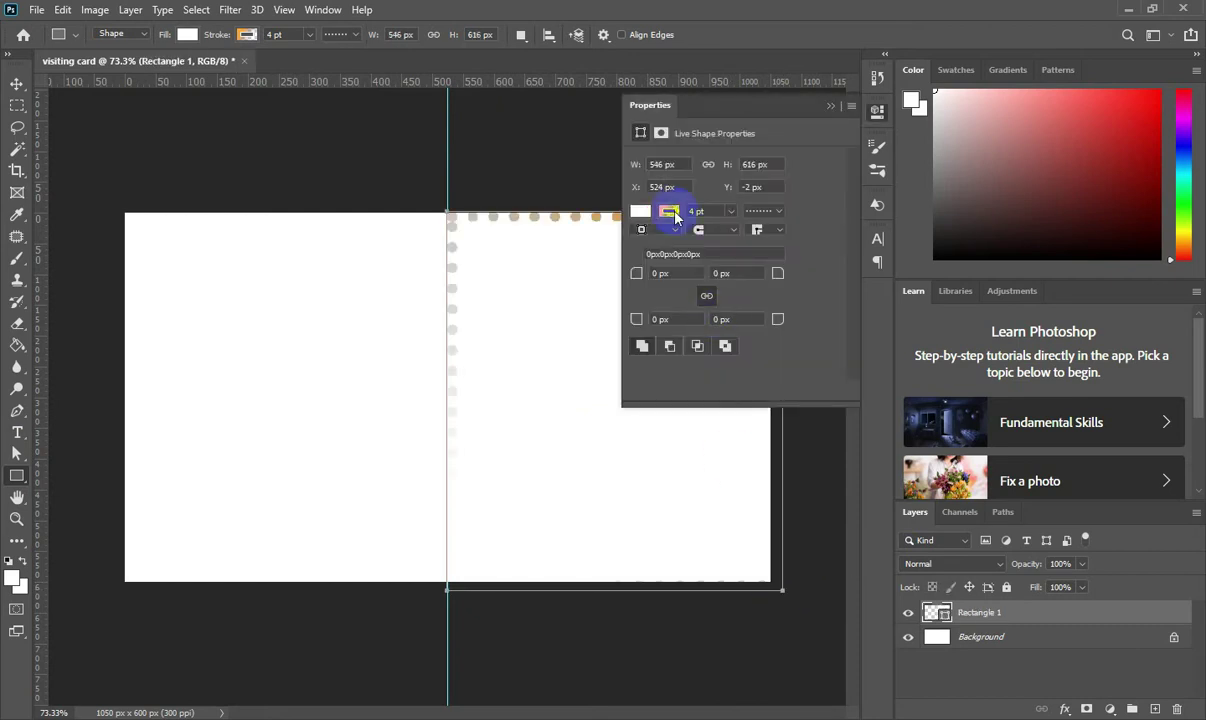
pyautogui.click(668, 211)
pyautogui.click(642, 300)
pyautogui.click(828, 106)
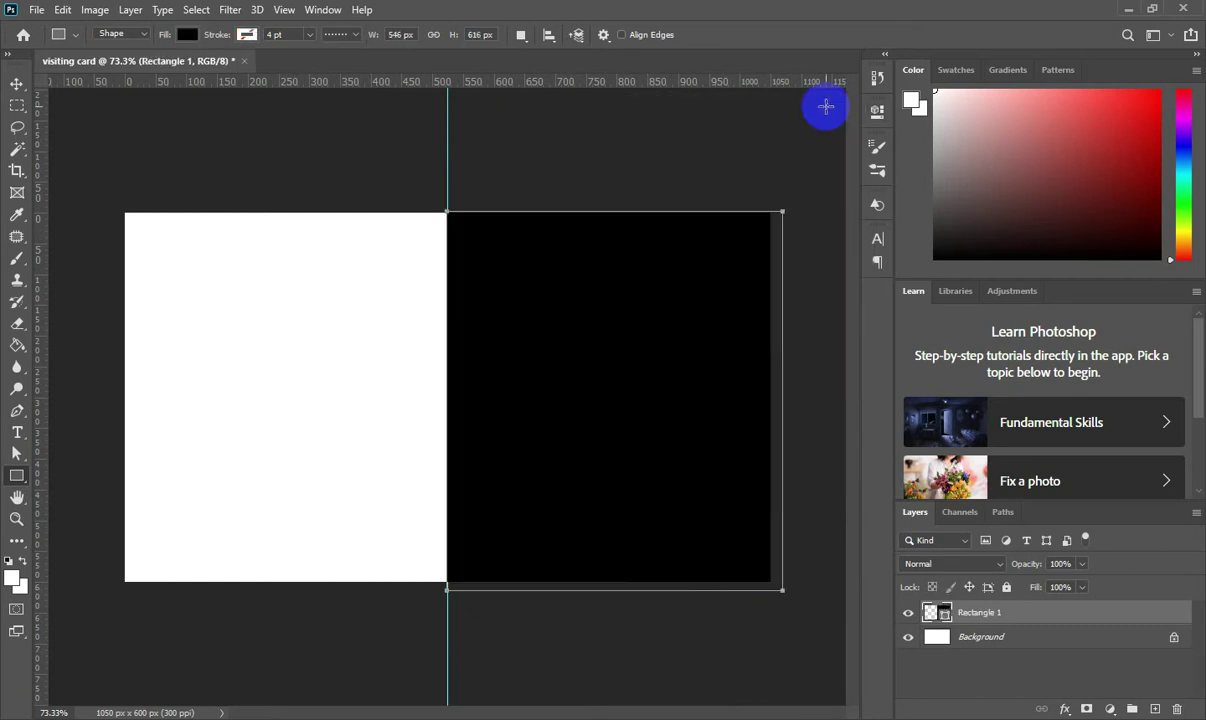
# Step: Add an empty layer above the black rectangle
pyautogui.scroll(-3, 632, 344)
pyautogui.scroll(-2, 632, 344)
pyautogui.click(1153, 708)
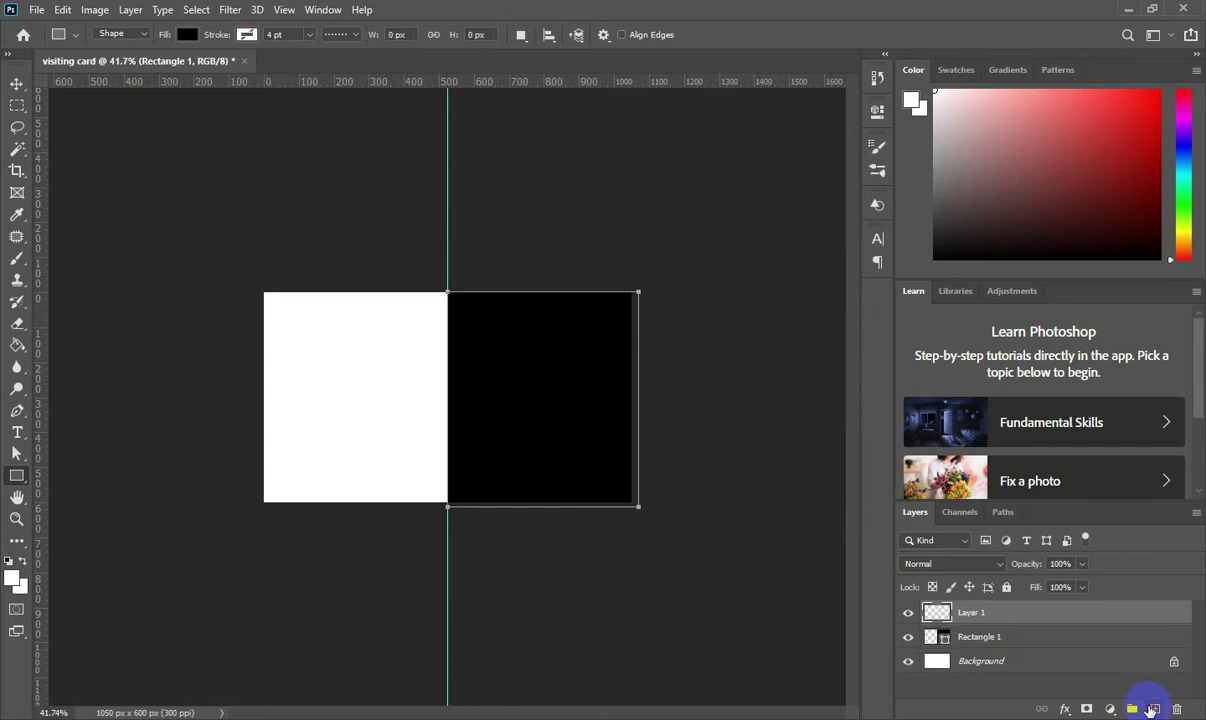
pyautogui.scroll(5, 200, 456)
pyautogui.rightClick(10, 474)
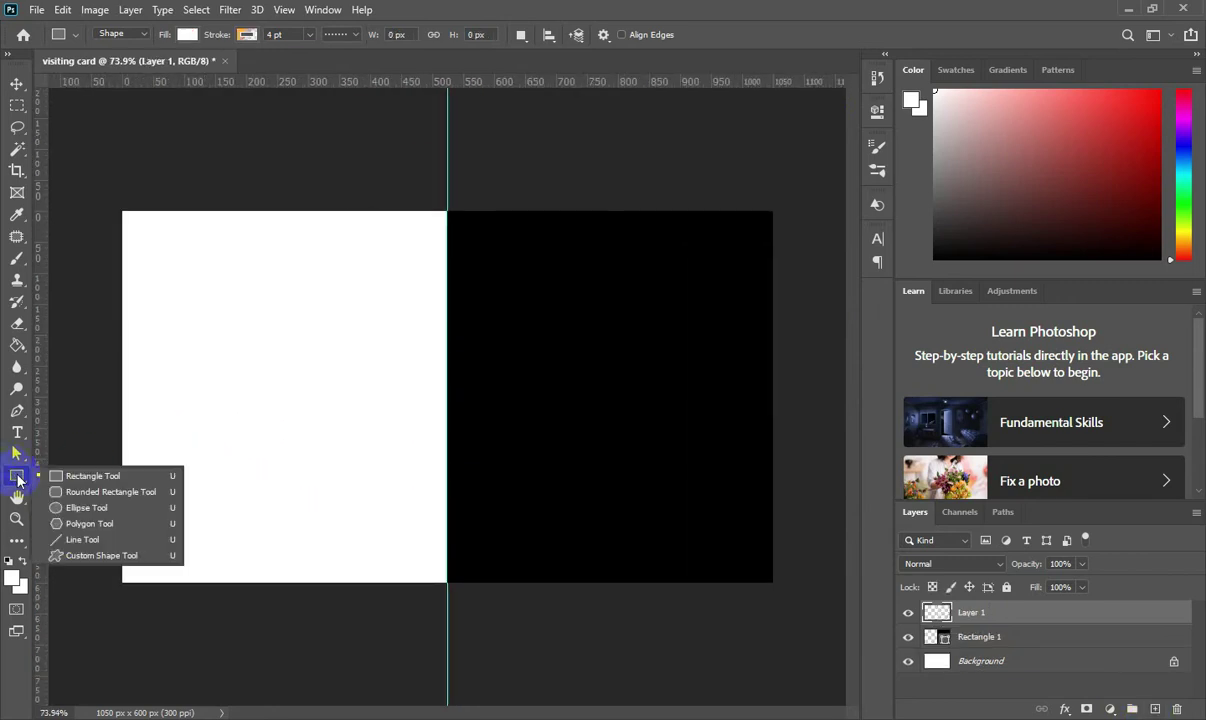
pyautogui.click(80, 473)
# Step: Draw a 50 × 247 px tab at the left edge with no outline and a gradient fill
pyautogui.moveTo(112, 324)
pyautogui.mouseDown()
pyautogui.moveTo(136, 371)
pyautogui.moveTo(141, 474)
pyautogui.mouseUp()
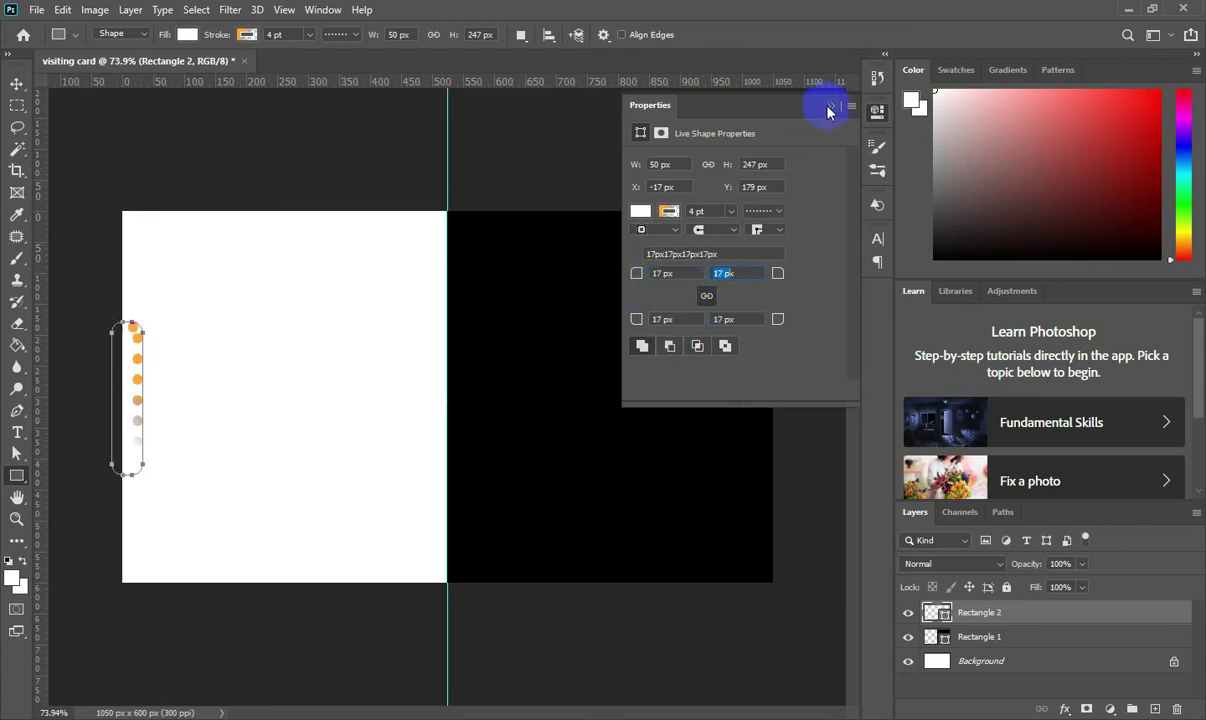
pyautogui.click(664, 212)
pyautogui.click(650, 244)
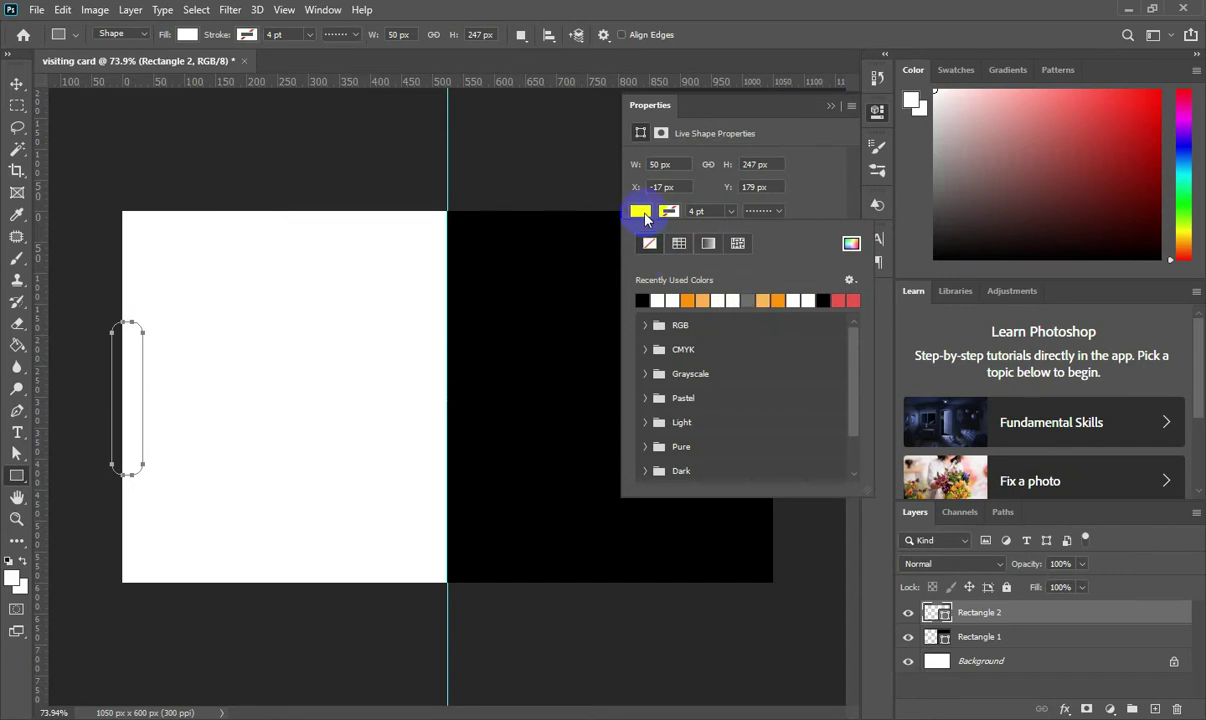
pyautogui.click(700, 300)
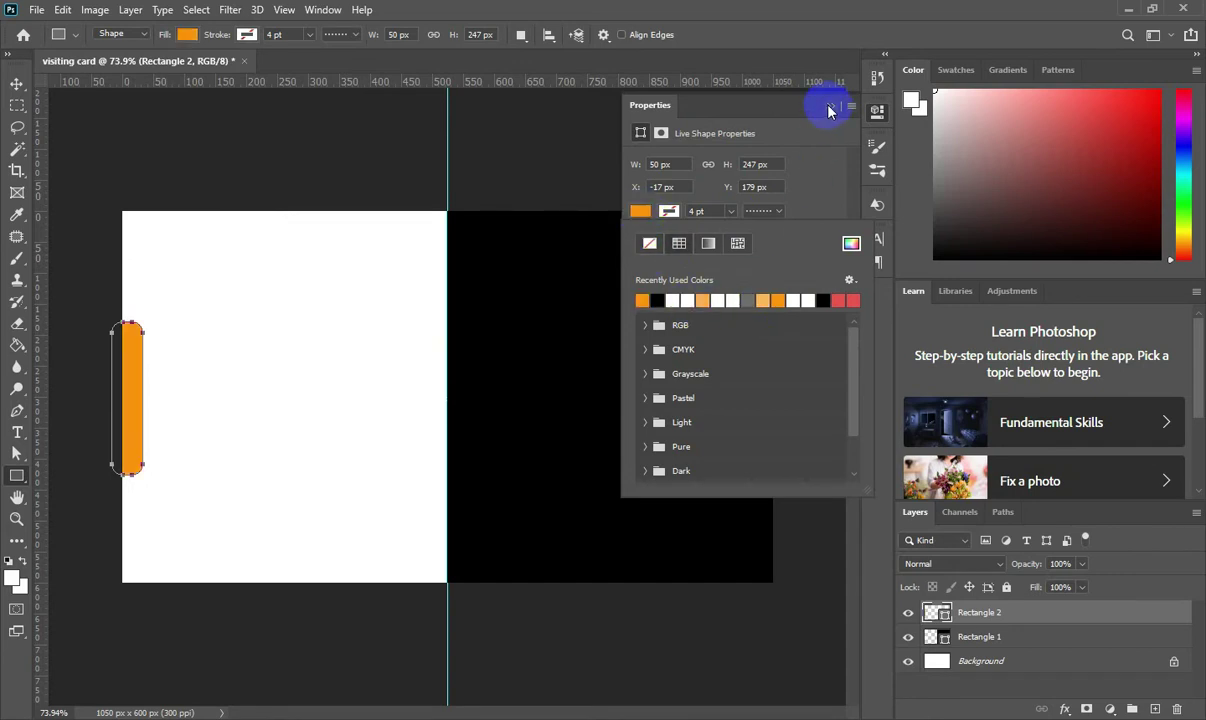
pyautogui.click(706, 246)
pyautogui.click(933, 614)
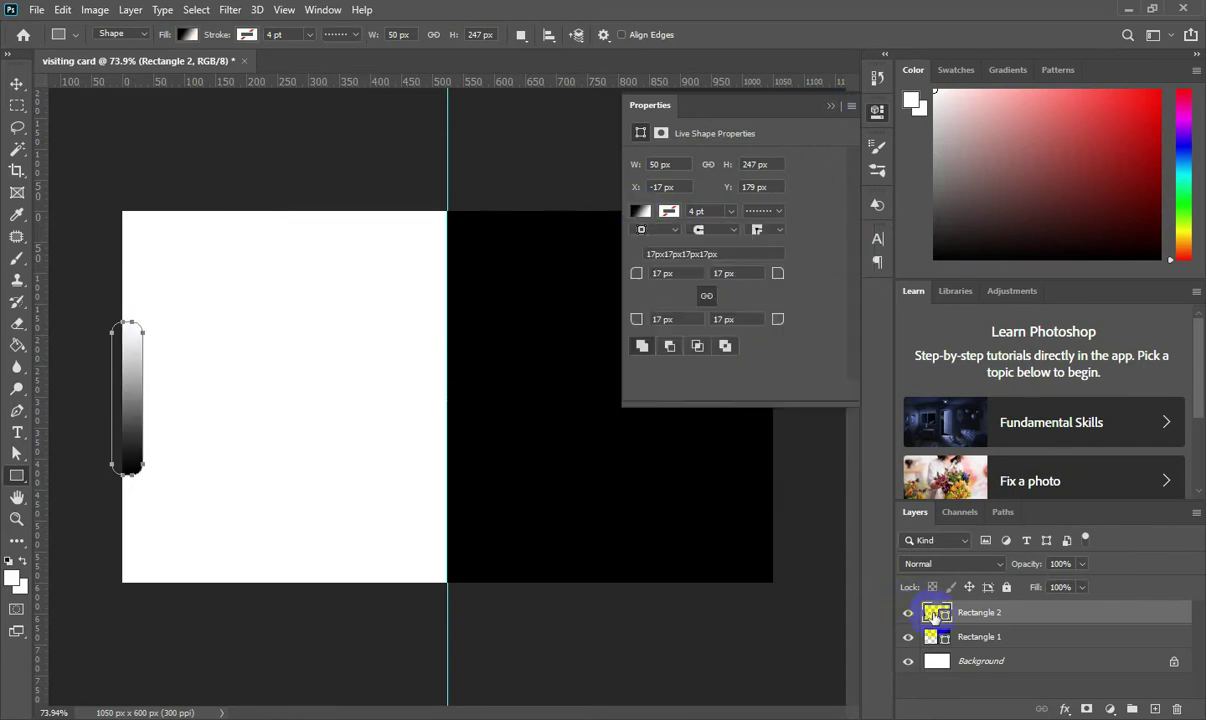
pyautogui.click(832, 107)
# Step: Set the tab gradient's first stop colour to orange ff9000
pyautogui.doubleClick(937, 612)
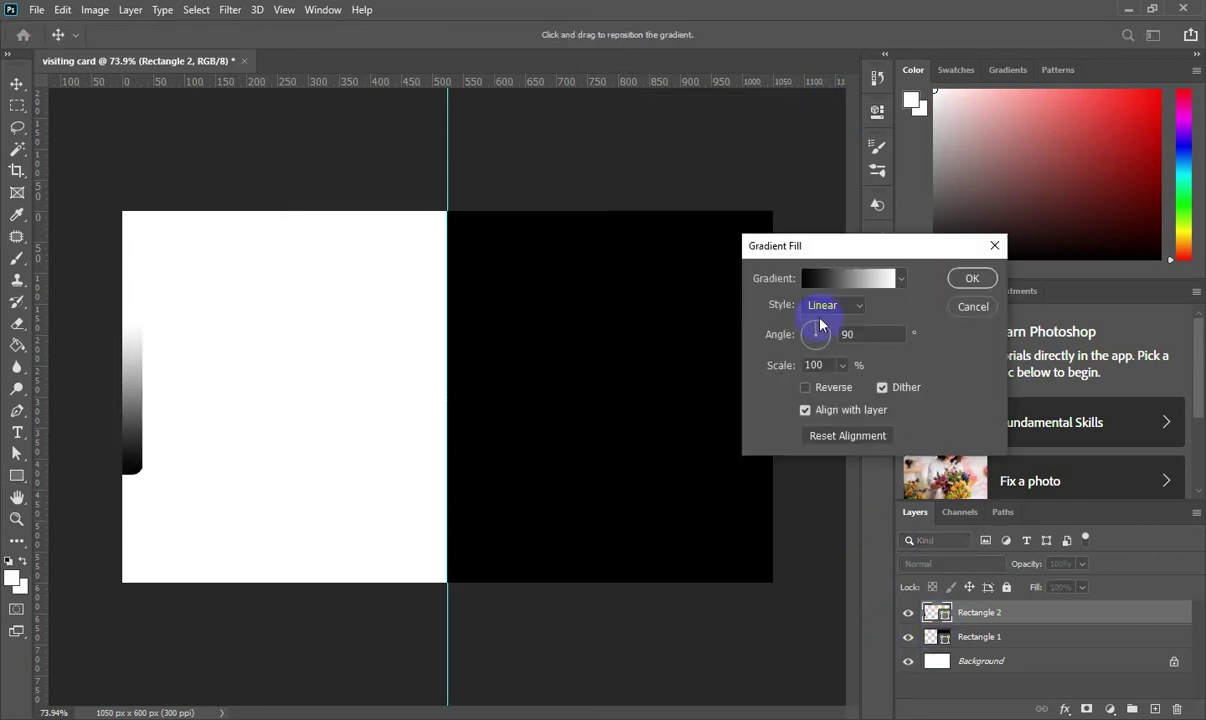
pyautogui.click(820, 274)
pyautogui.click(731, 671)
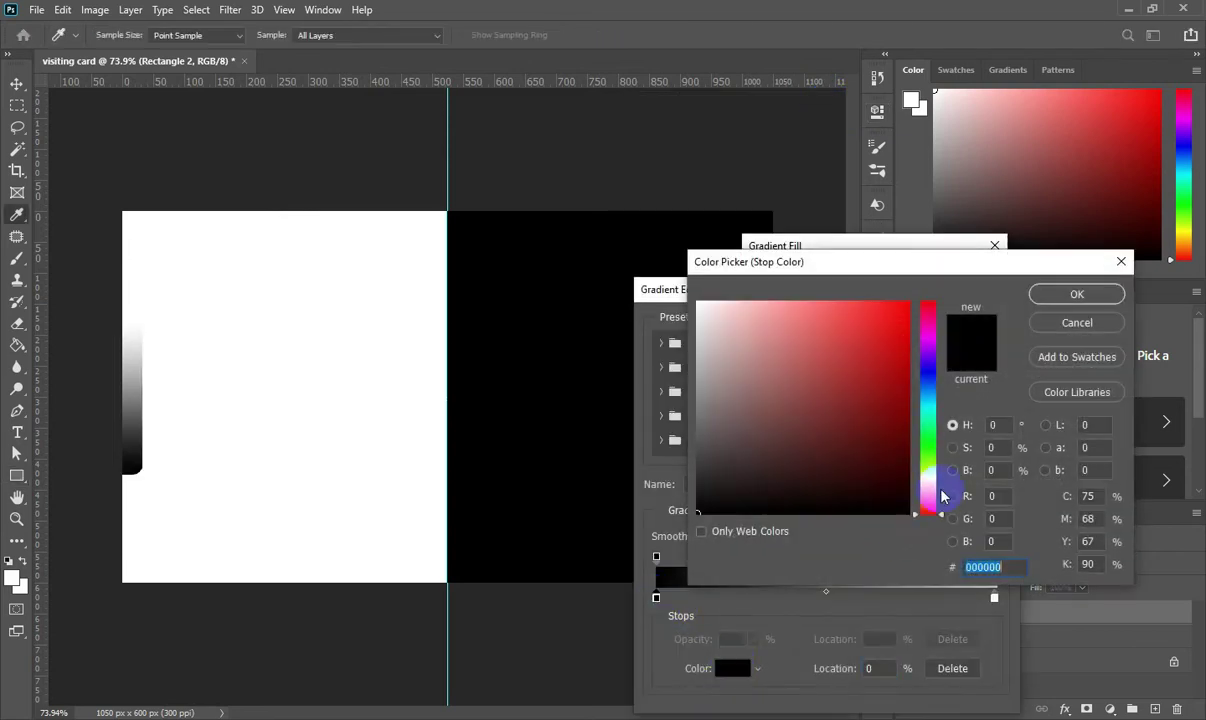
pyautogui.moveTo(928, 510); pyautogui.dragTo(928, 490)
pyautogui.moveTo(832, 316); pyautogui.dragTo(912, 341)
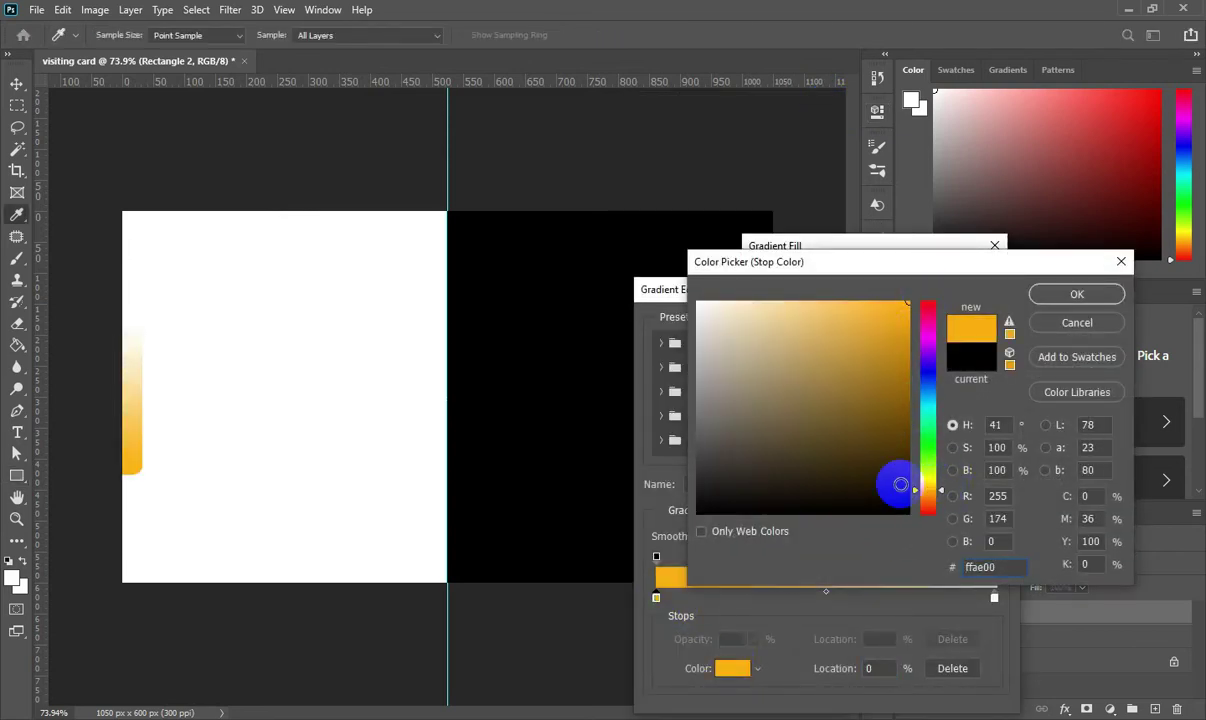
pyautogui.moveTo(930, 492); pyautogui.dragTo(930, 497)
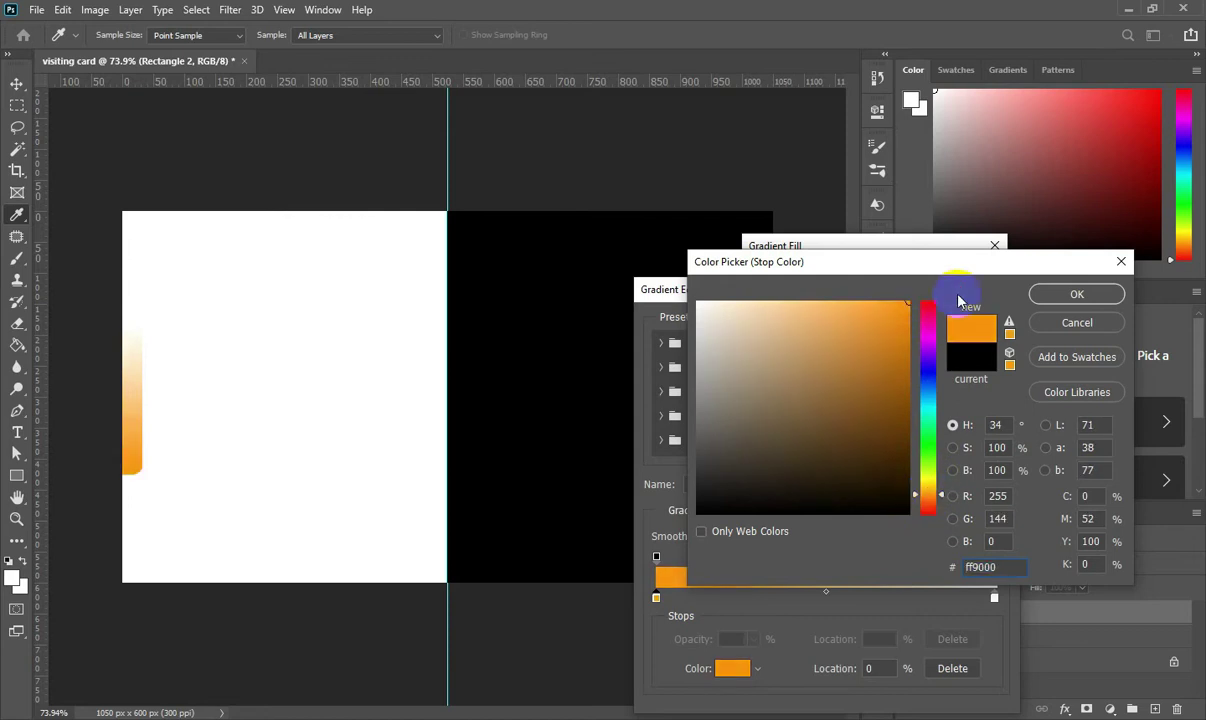
pyautogui.click(1071, 295)
# Step: Set the gradient's end stop to fa9d23 and apply the fill to the tab
pyautogui.click(994, 597)
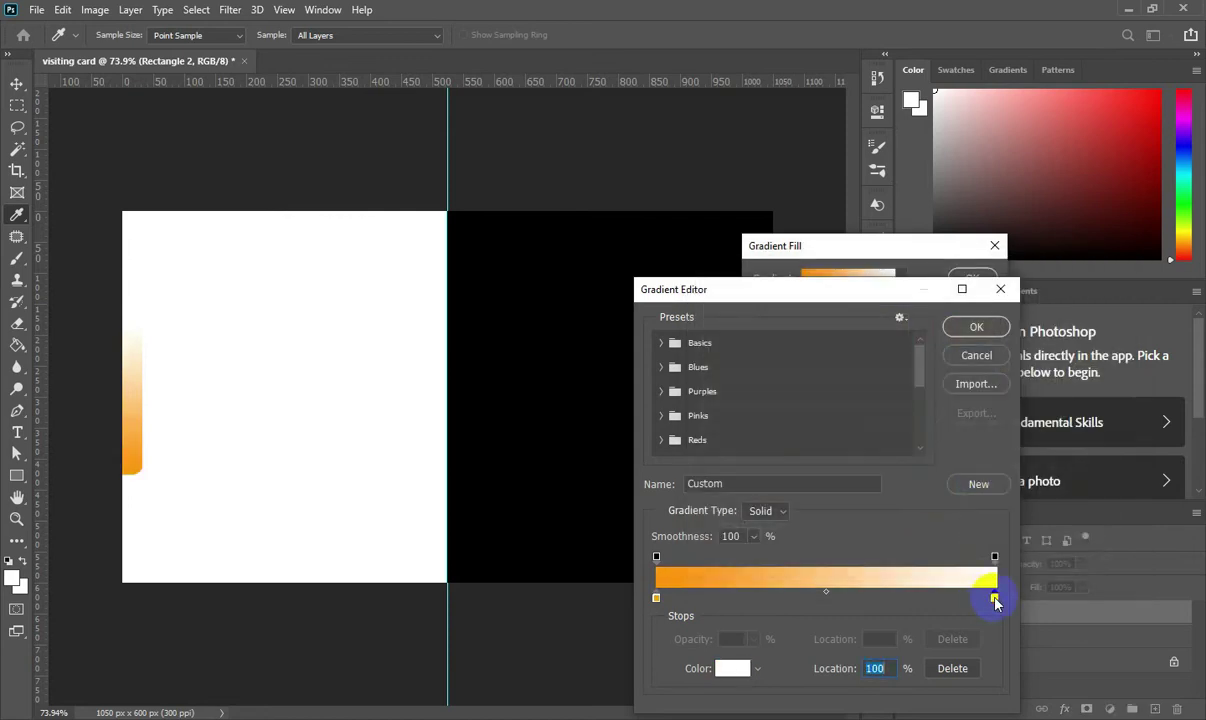
pyautogui.click(732, 668)
pyautogui.click(128, 410)
pyautogui.moveTo(775, 350); pyautogui.dragTo(867, 305)
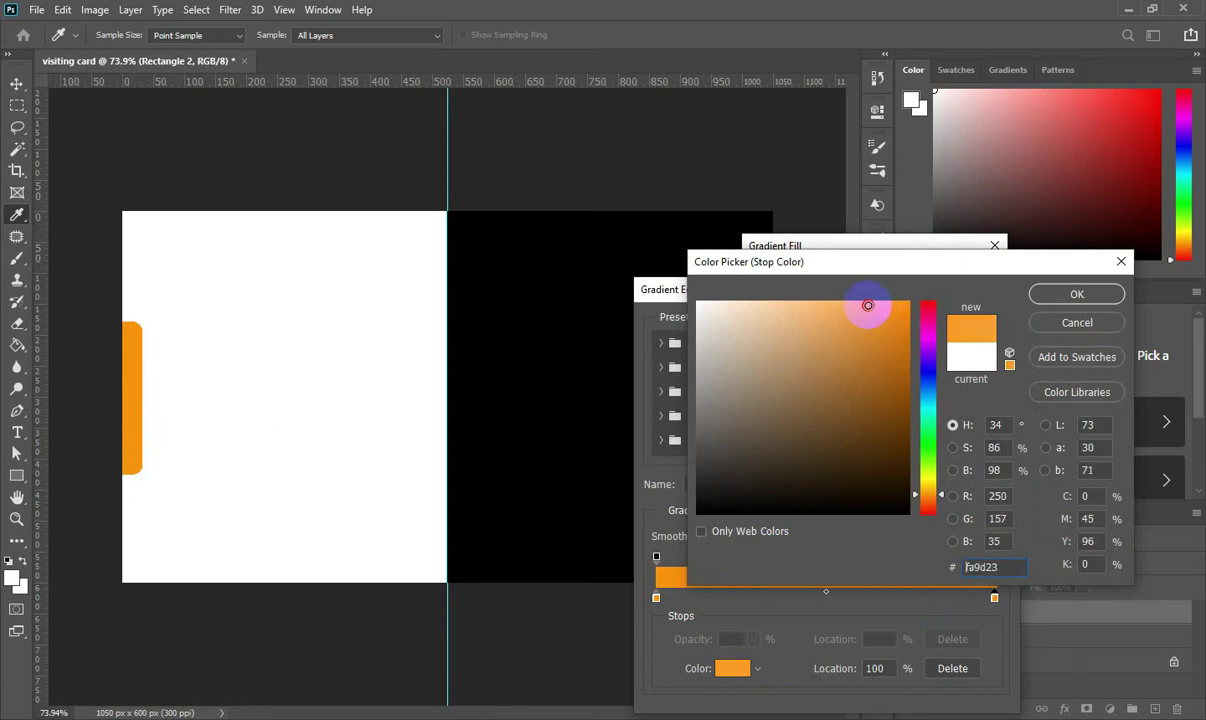
pyautogui.click(1077, 294)
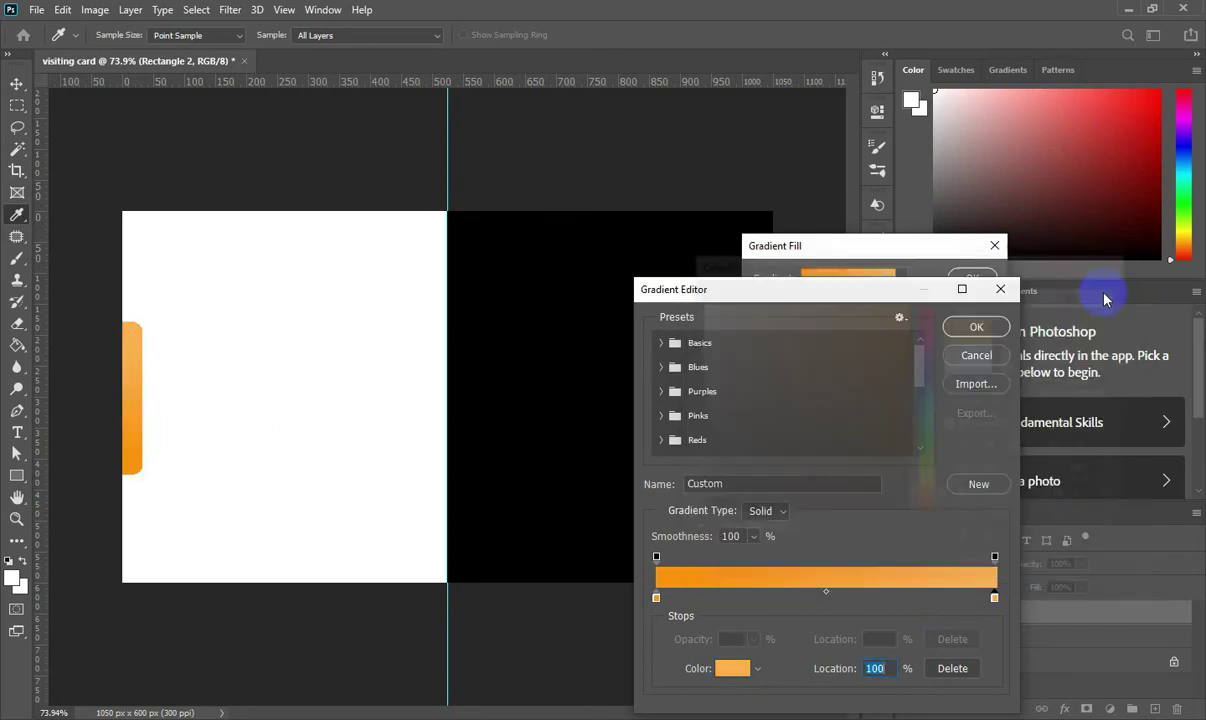
pyautogui.click(980, 322)
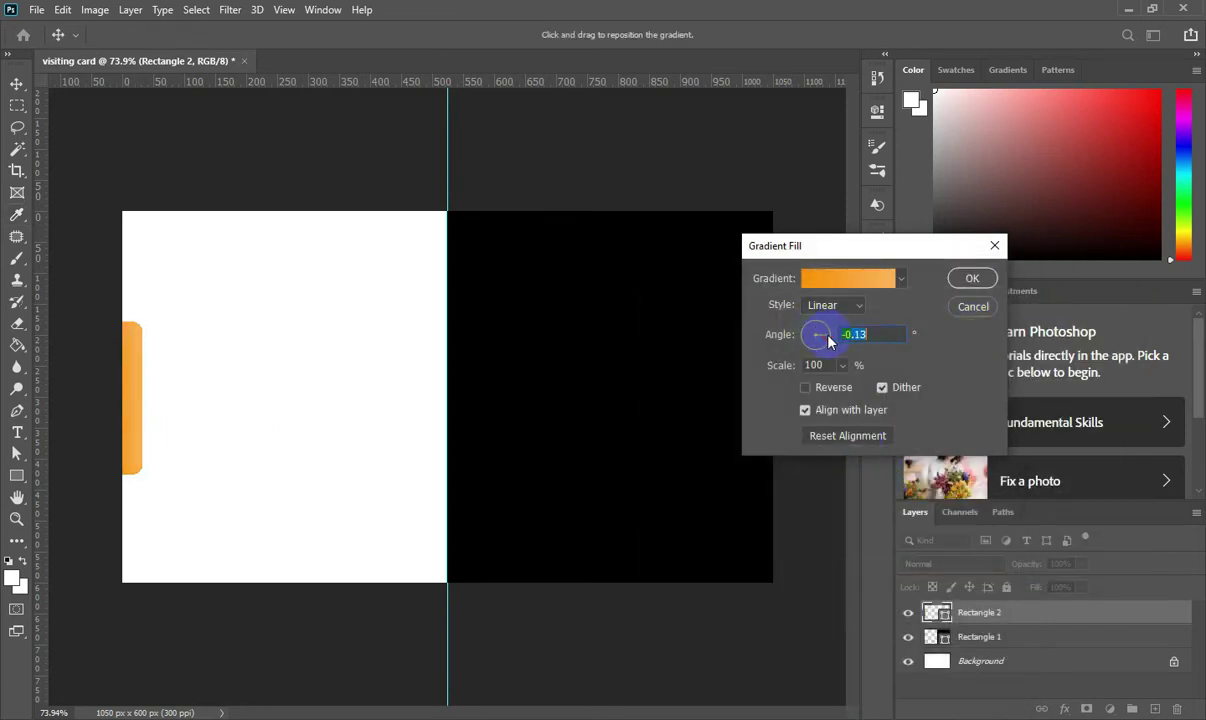
pyautogui.click(826, 340)
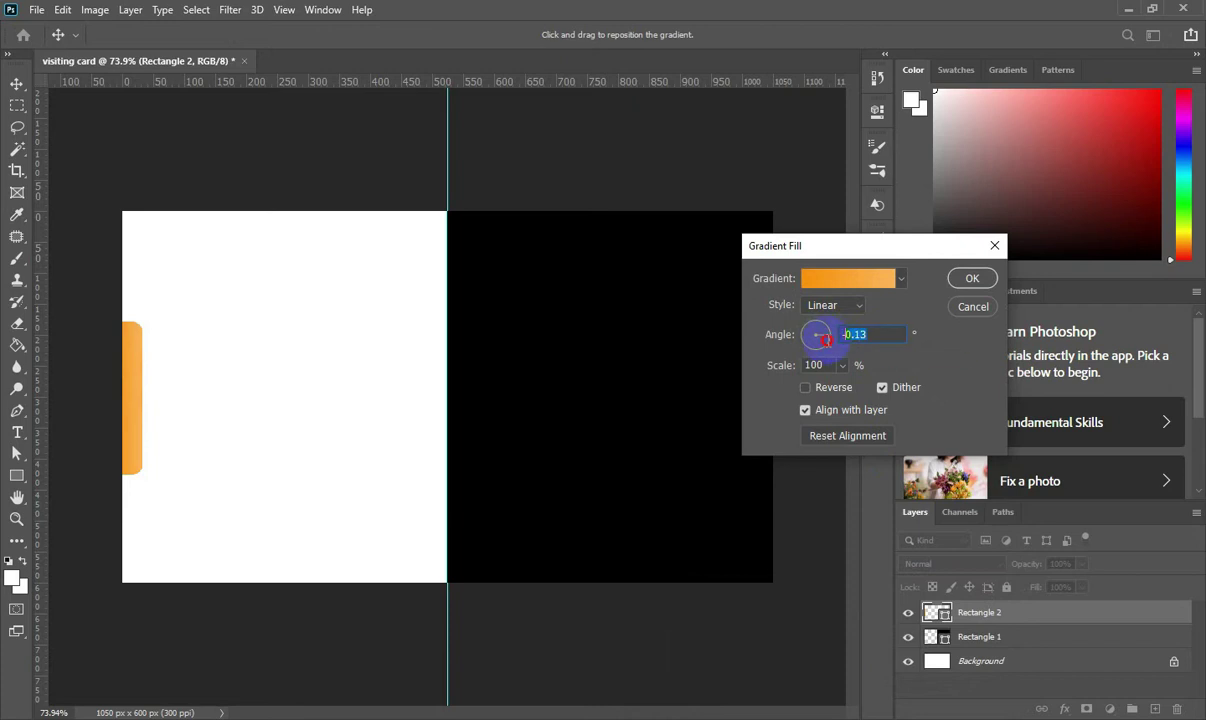
pyautogui.click(960, 280)
# Step: Add a new empty layer and bring the card's left edge into view
pyautogui.click(17, 83)
pyautogui.click(94, 336)
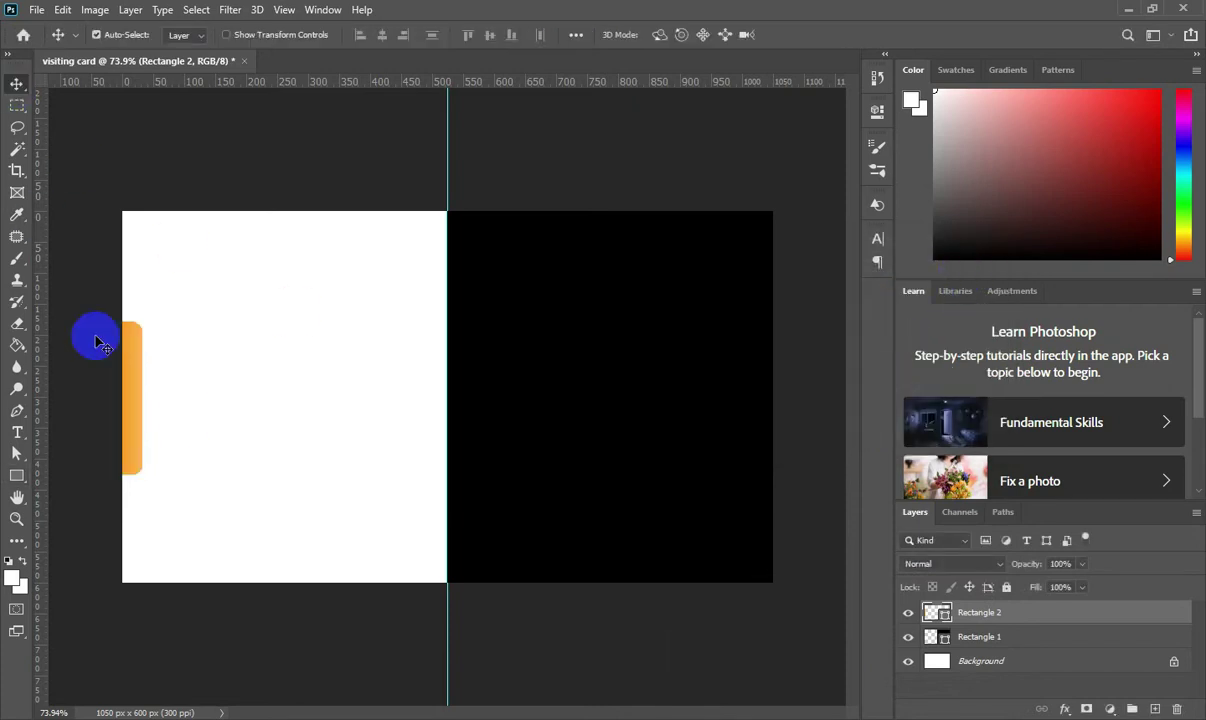
pyautogui.scroll(2, 185, 425)
pyautogui.scroll(-3, 185, 425)
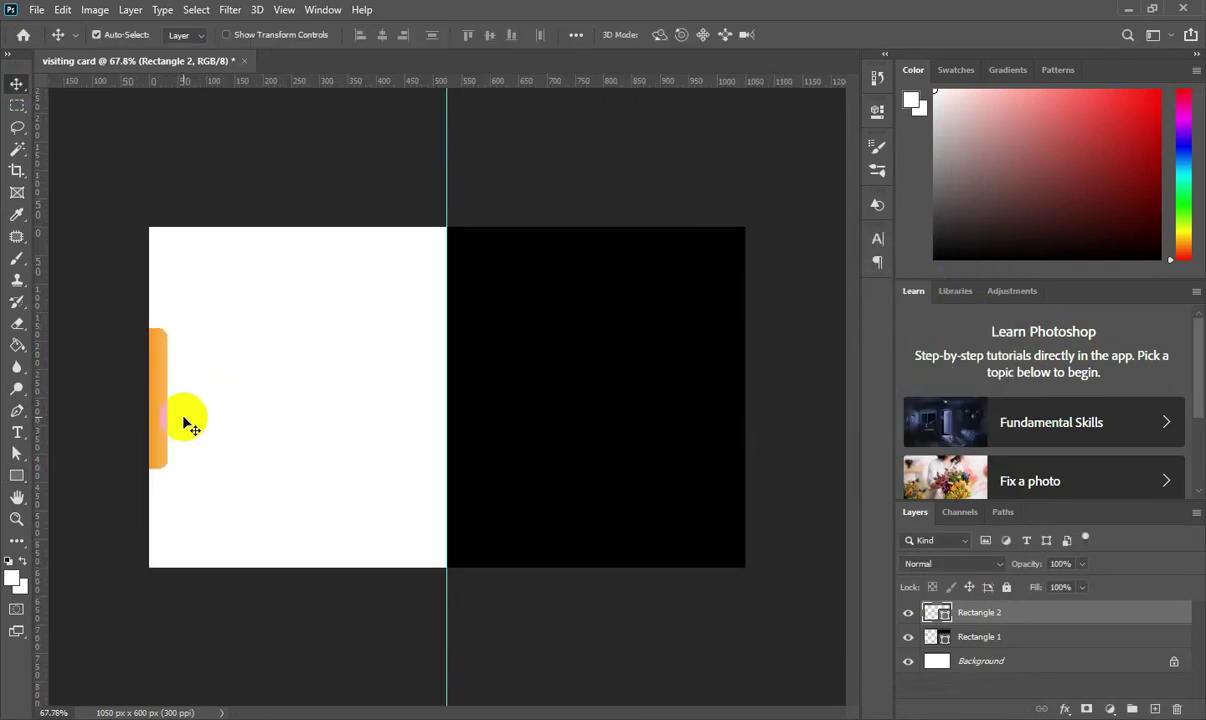
pyautogui.click(1154, 709)
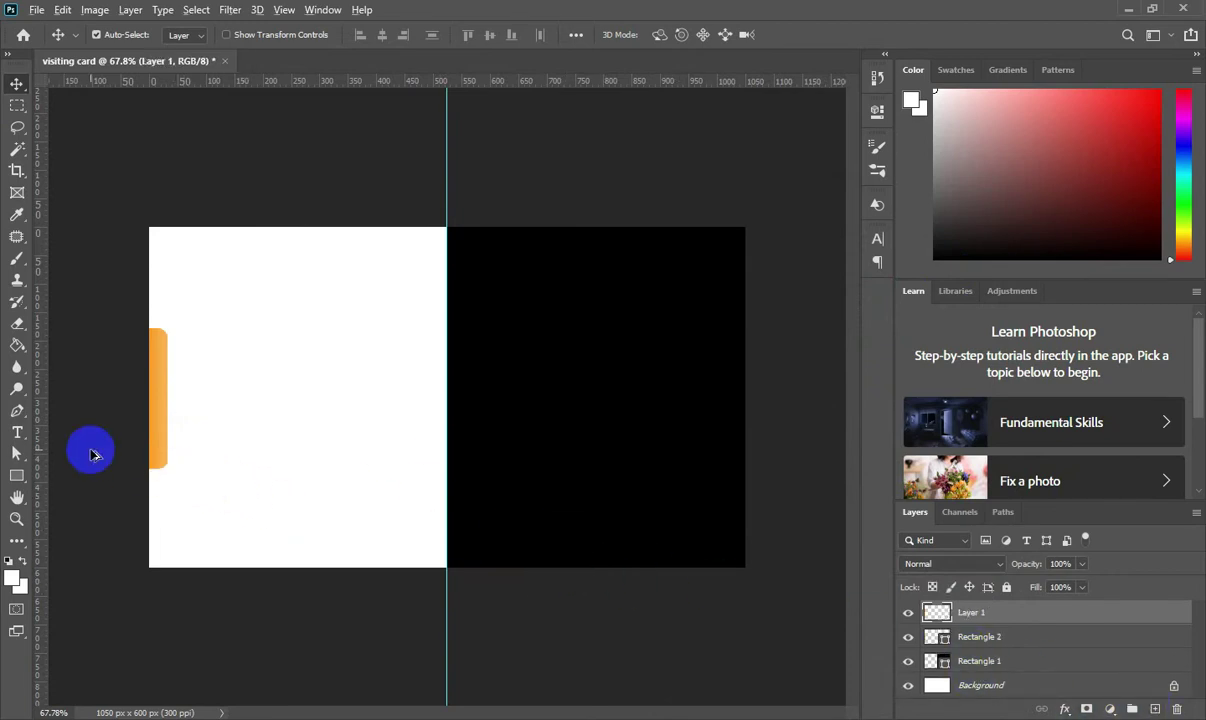
pyautogui.scroll(2, 94, 452)
pyautogui.scroll(1, 85, 425)
pyautogui.scroll(1, 110, 425)
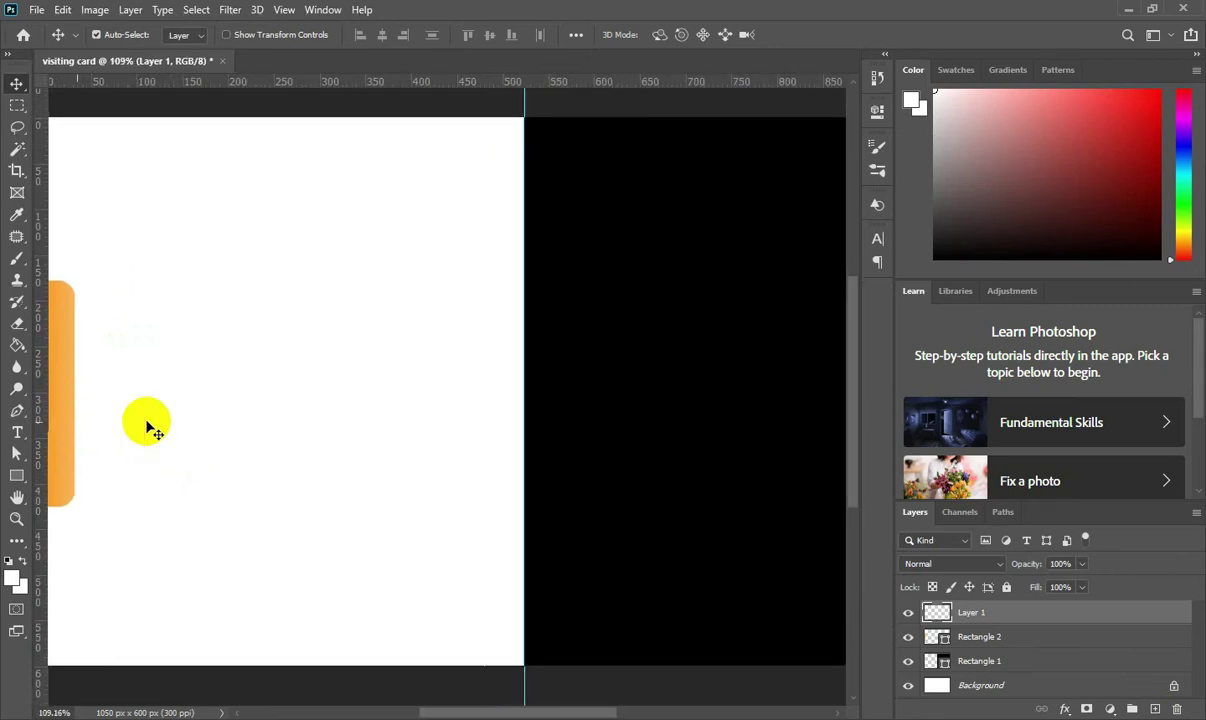
pyautogui.moveTo(145, 420); pyautogui.dragTo(344, 404)
# Step: Draw a 213 px circle on the white front with 0 pt outline and black fill
pyautogui.rightClick(16, 476)
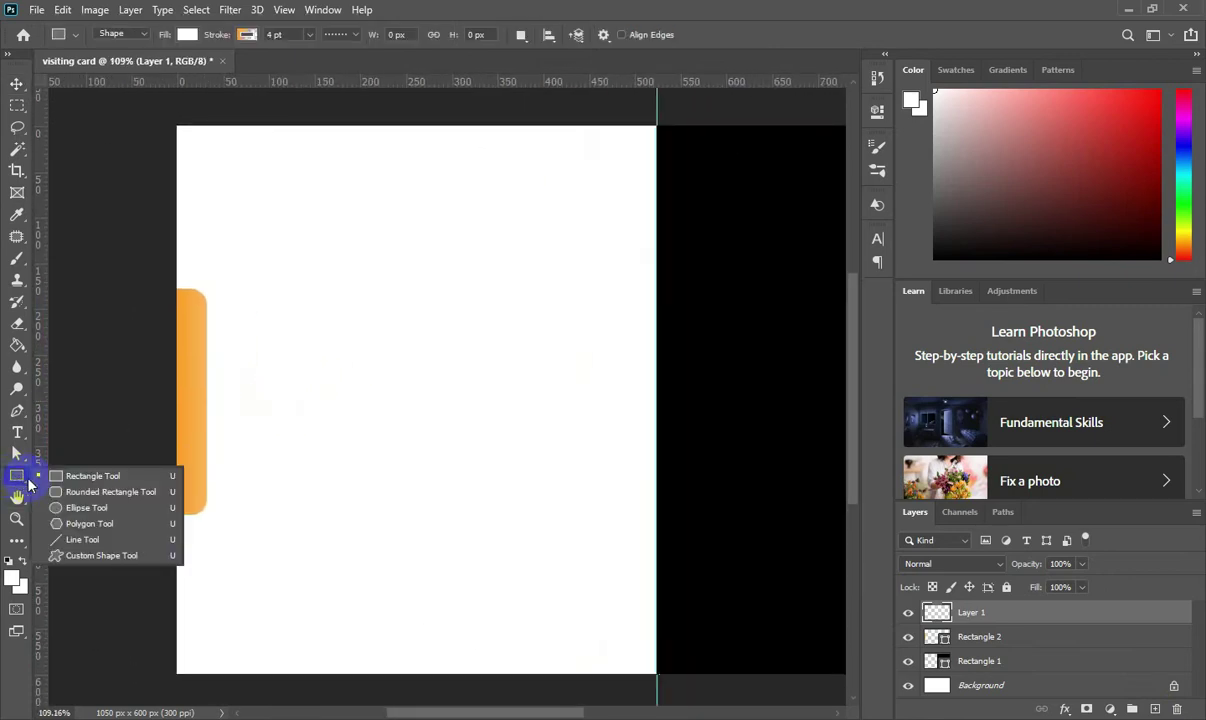
pyautogui.click(90, 506)
pyautogui.moveTo(276, 309); pyautogui.dragTo(477, 507)
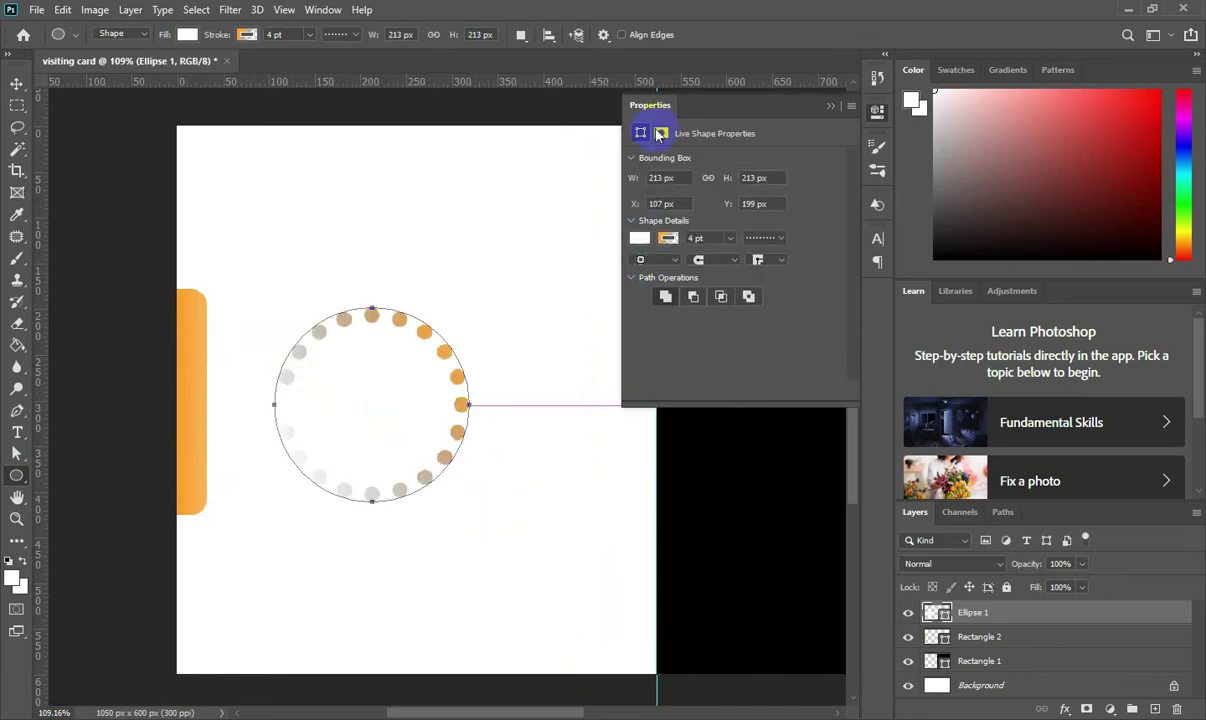
pyautogui.click(668, 238)
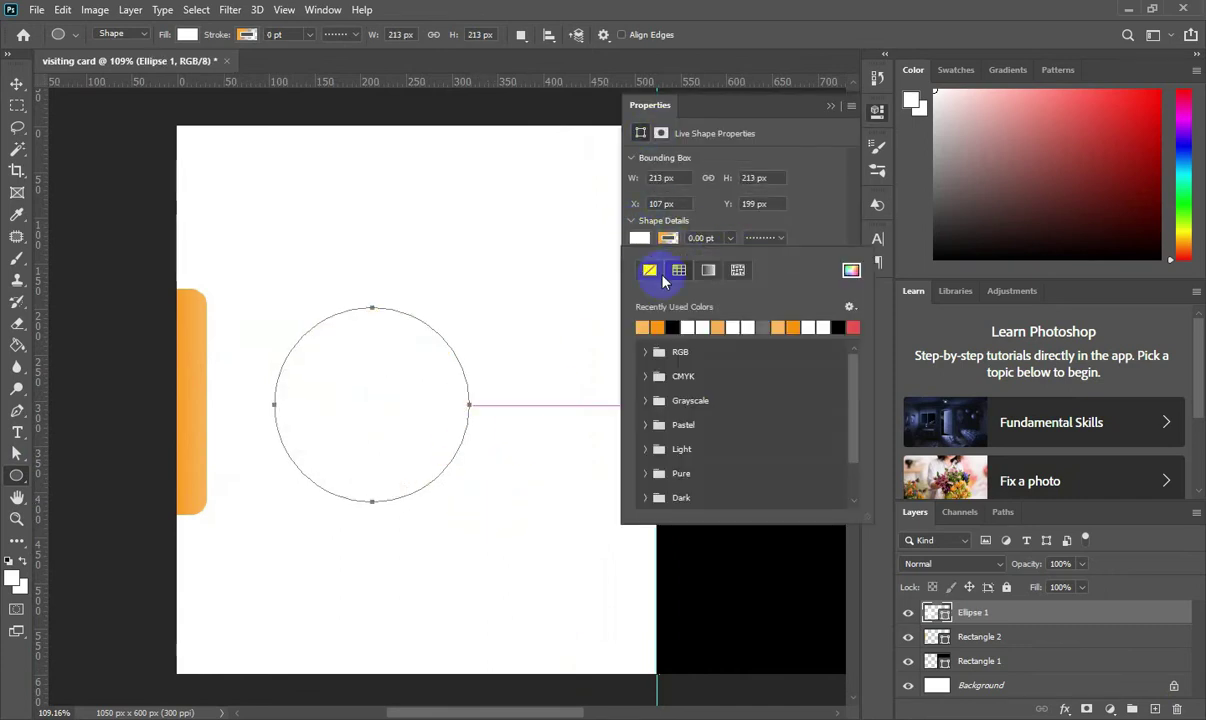
pyautogui.click(641, 327)
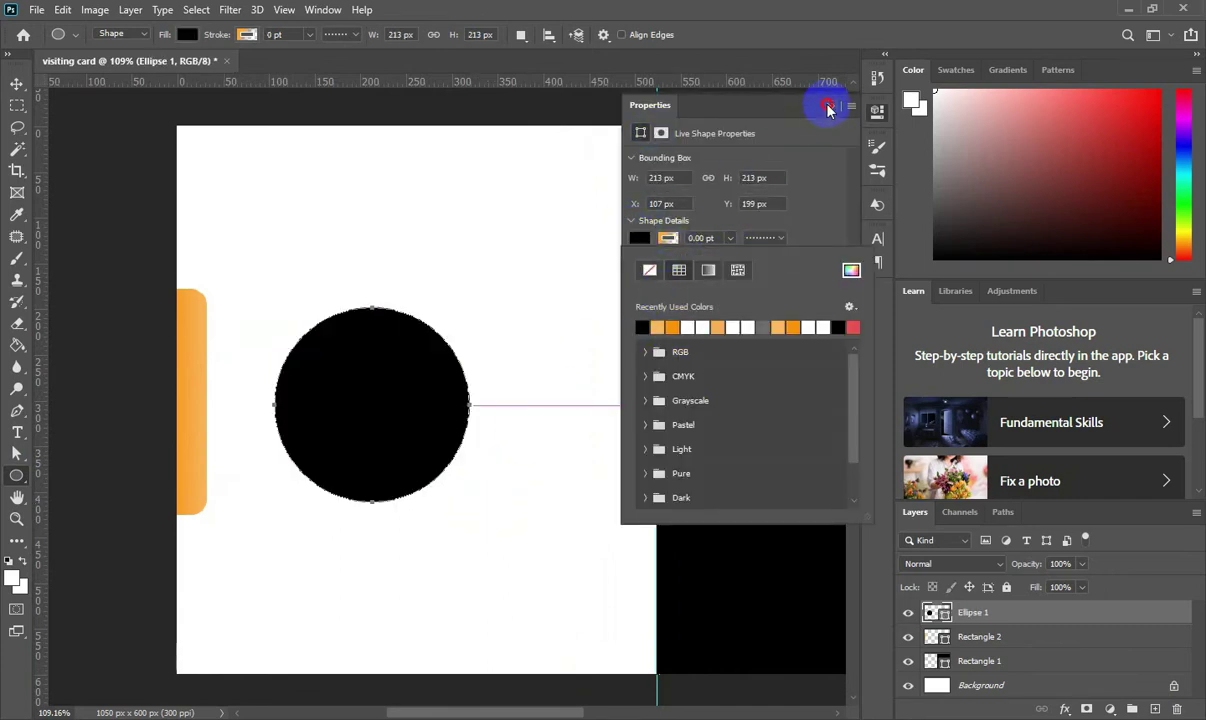
pyautogui.click(830, 105)
pyautogui.click(17, 83)
pyautogui.hotkey('ctrl', '0')
pyautogui.scroll(1, 440, 415)
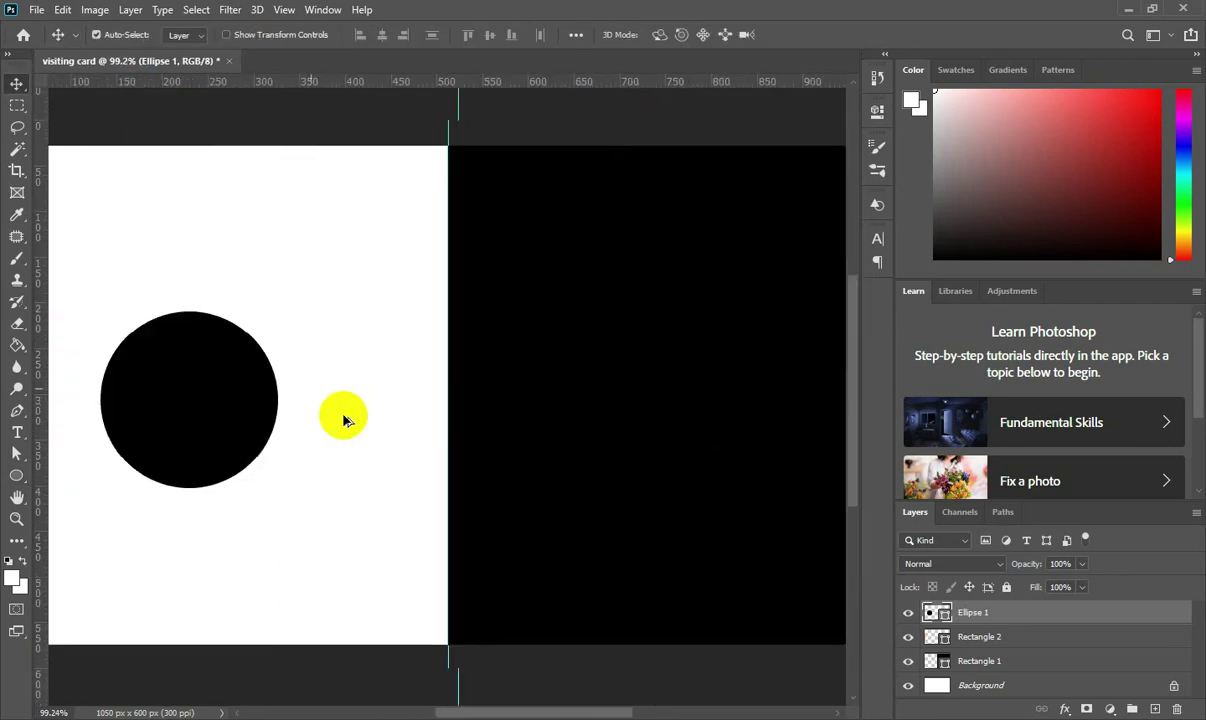
pyautogui.scroll(1, 345, 415)
pyautogui.hscroll(-3, 474, 426)
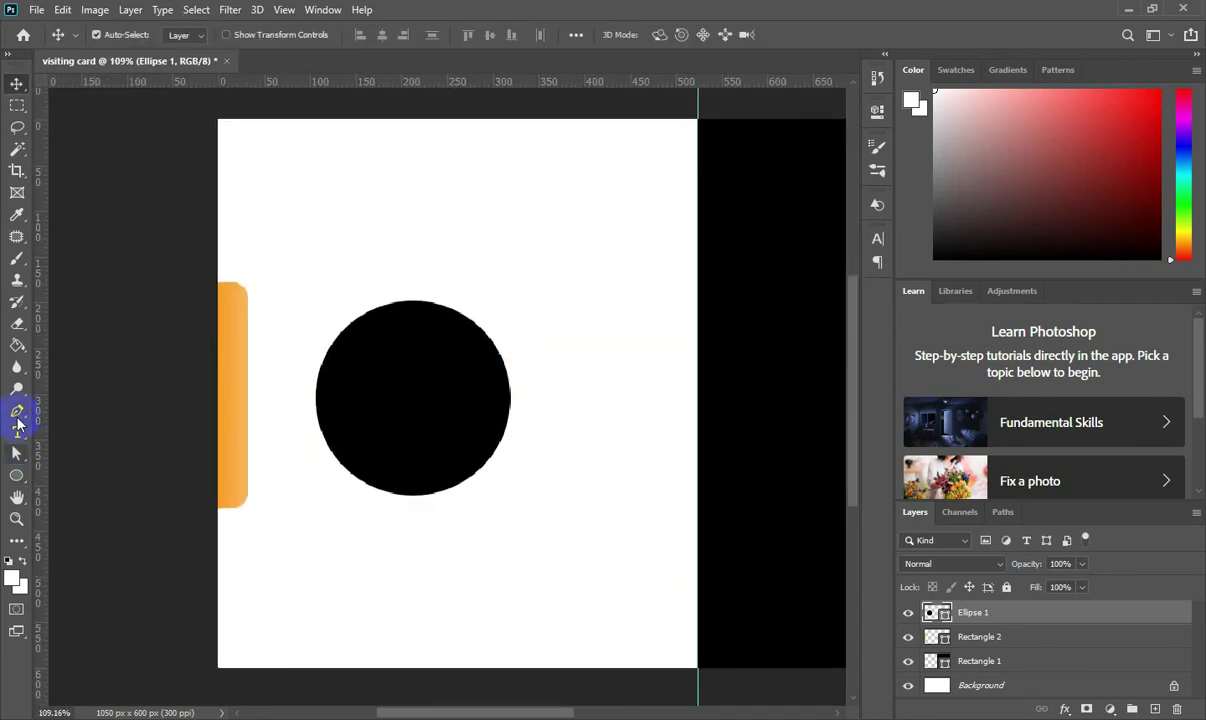
# Step: Draw a curved petal shape with the Pen tool, from above the circle to its centre
pyautogui.click(17, 410)
pyautogui.click(393, 366)
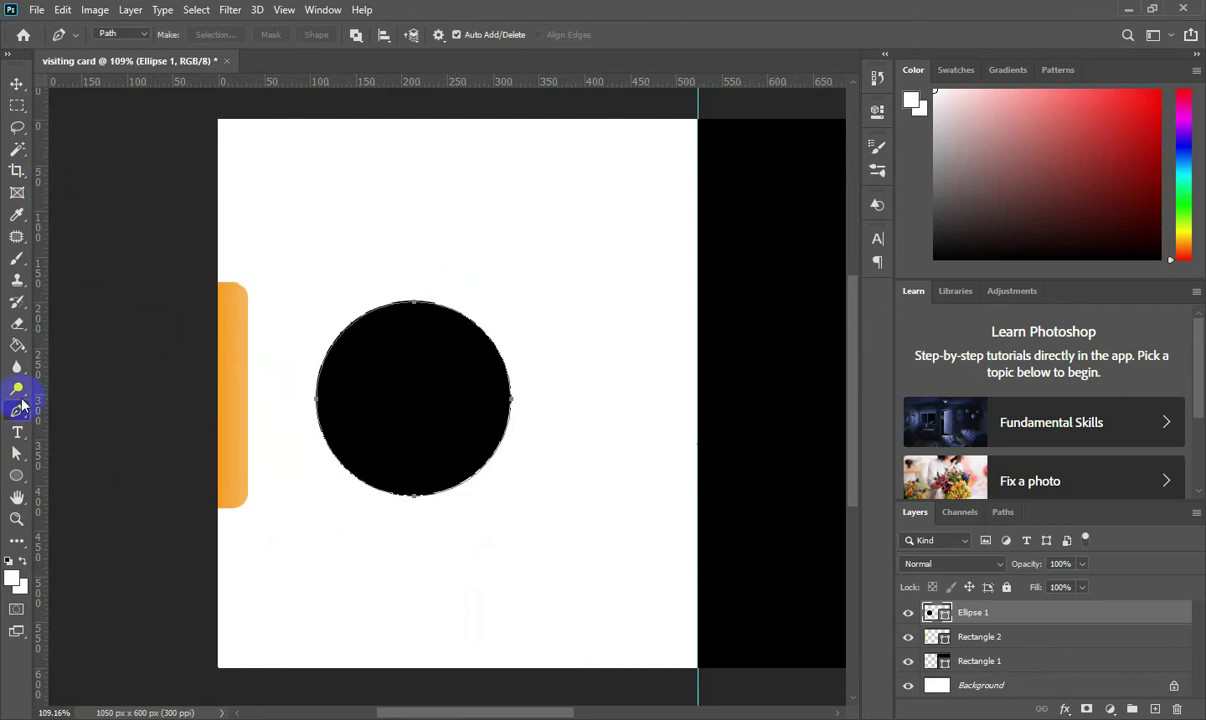
pyautogui.click(143, 37)
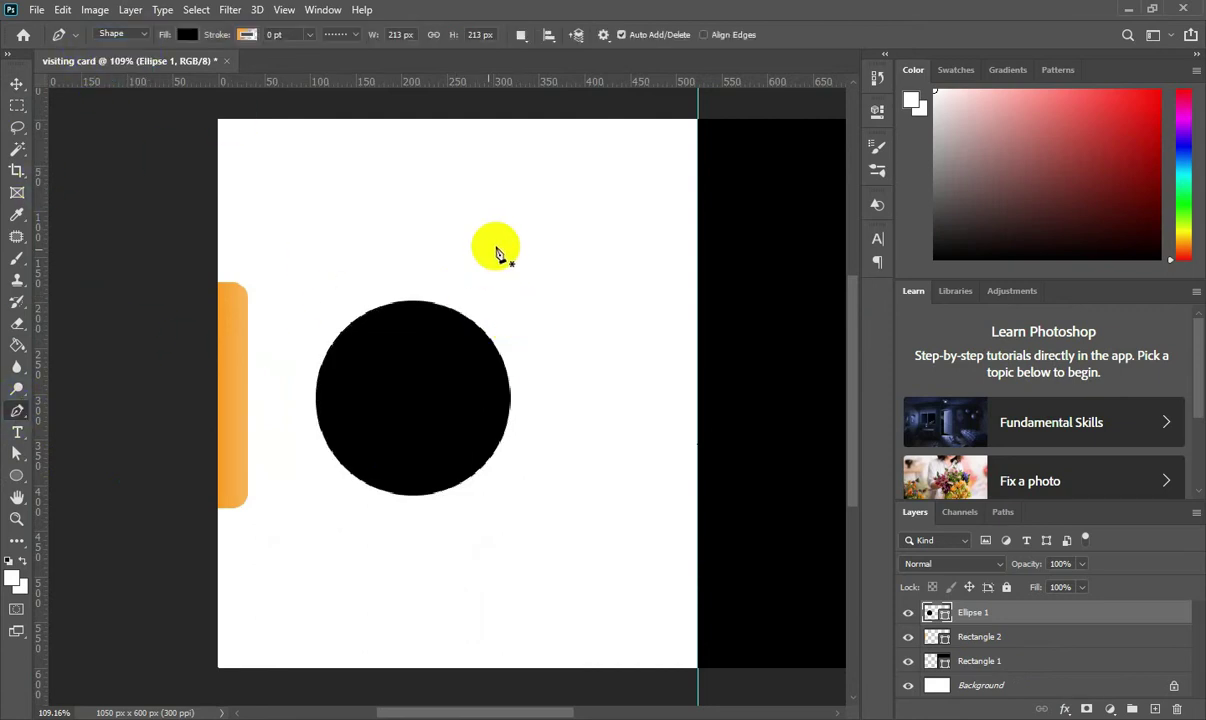
pyautogui.hscroll(5, 509, 230)
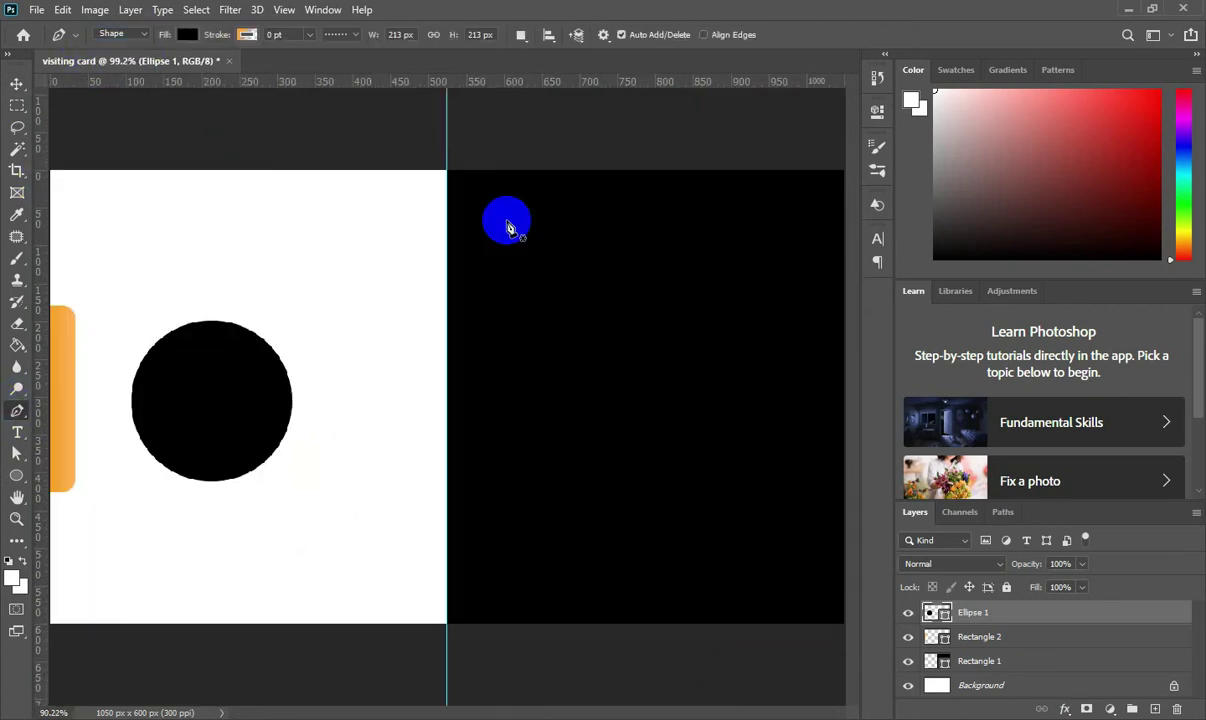
pyautogui.scroll(-1, 185, 345)
pyautogui.scroll(1, 185, 345)
pyautogui.scroll(1, 140, 330)
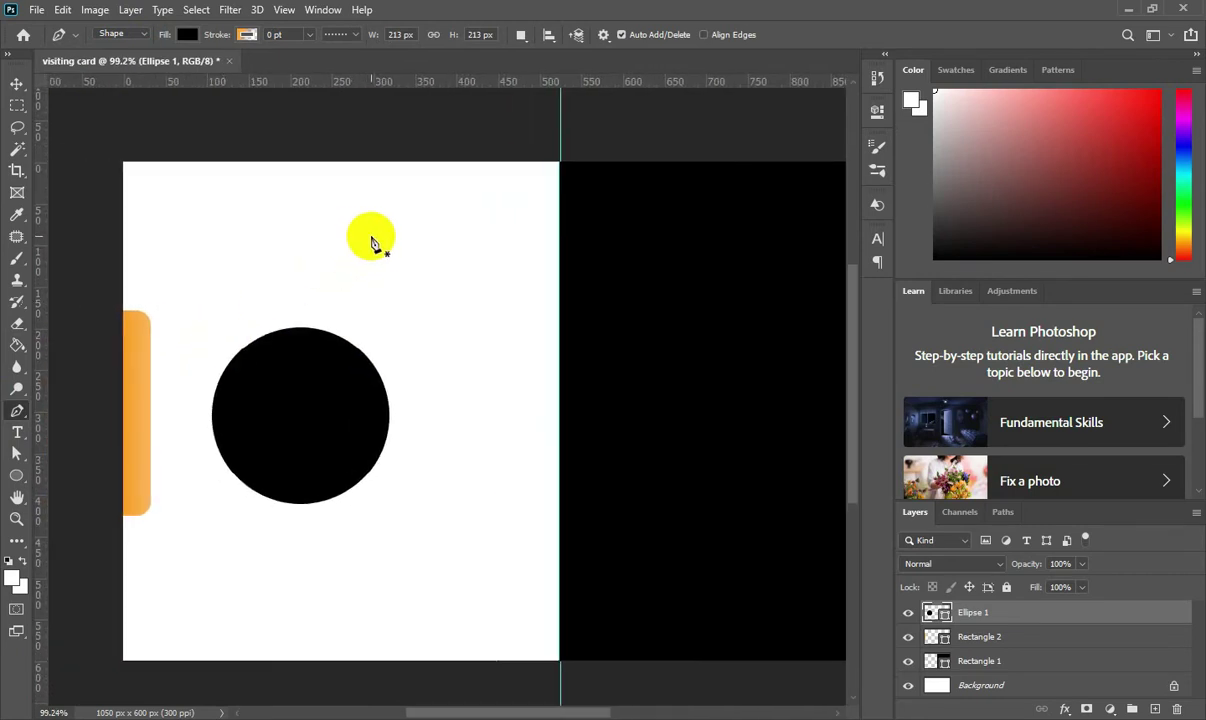
pyautogui.click(369, 255)
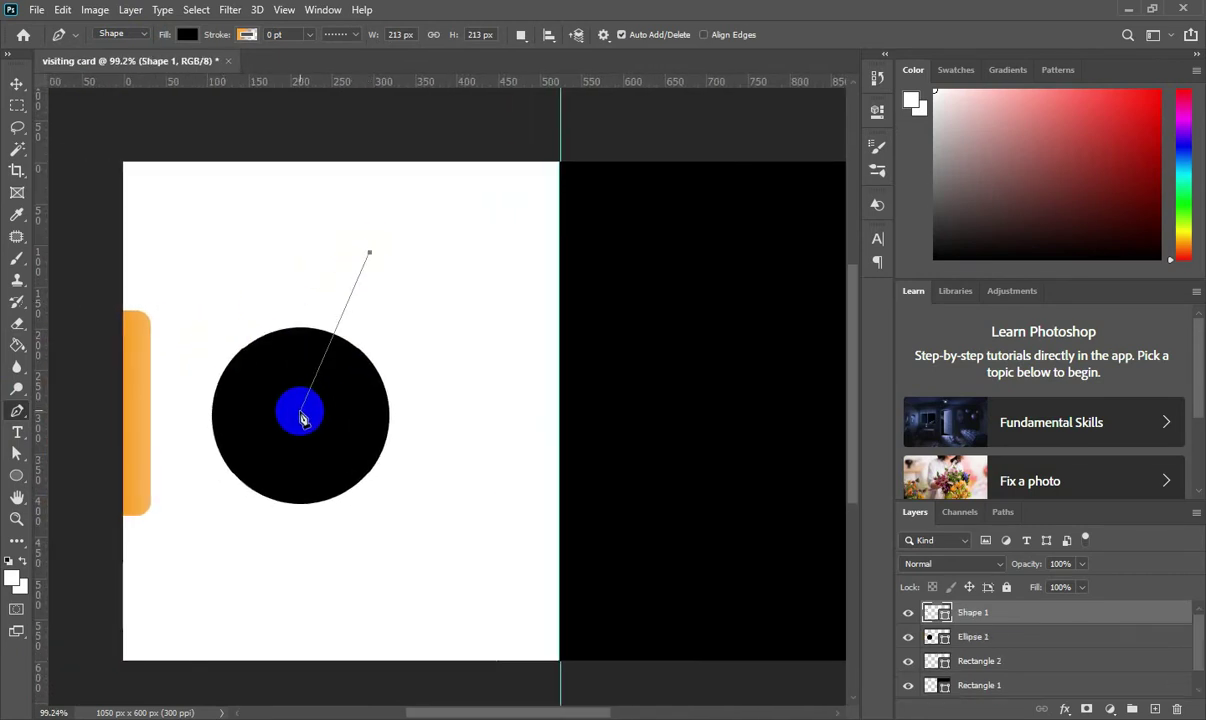
pyautogui.click(300, 413)
pyautogui.moveTo(369, 253); pyautogui.dragTo(300, 200)
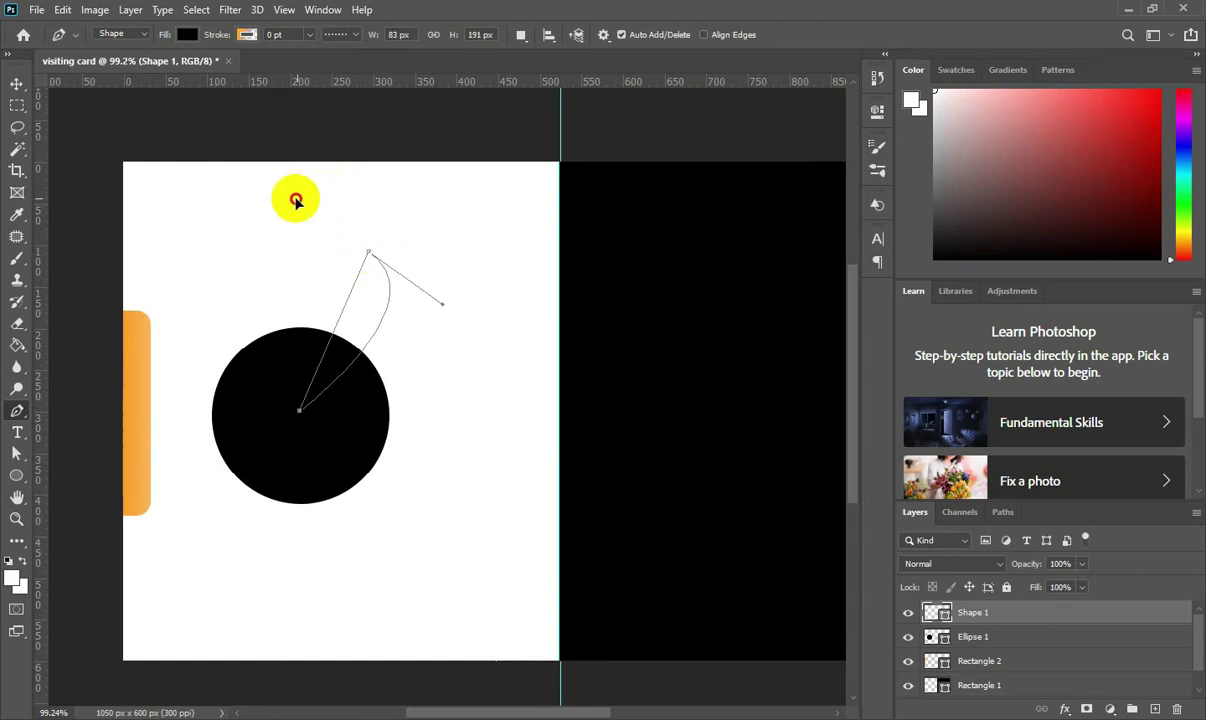
pyautogui.moveTo(295, 200); pyautogui.dragTo(298, 191)
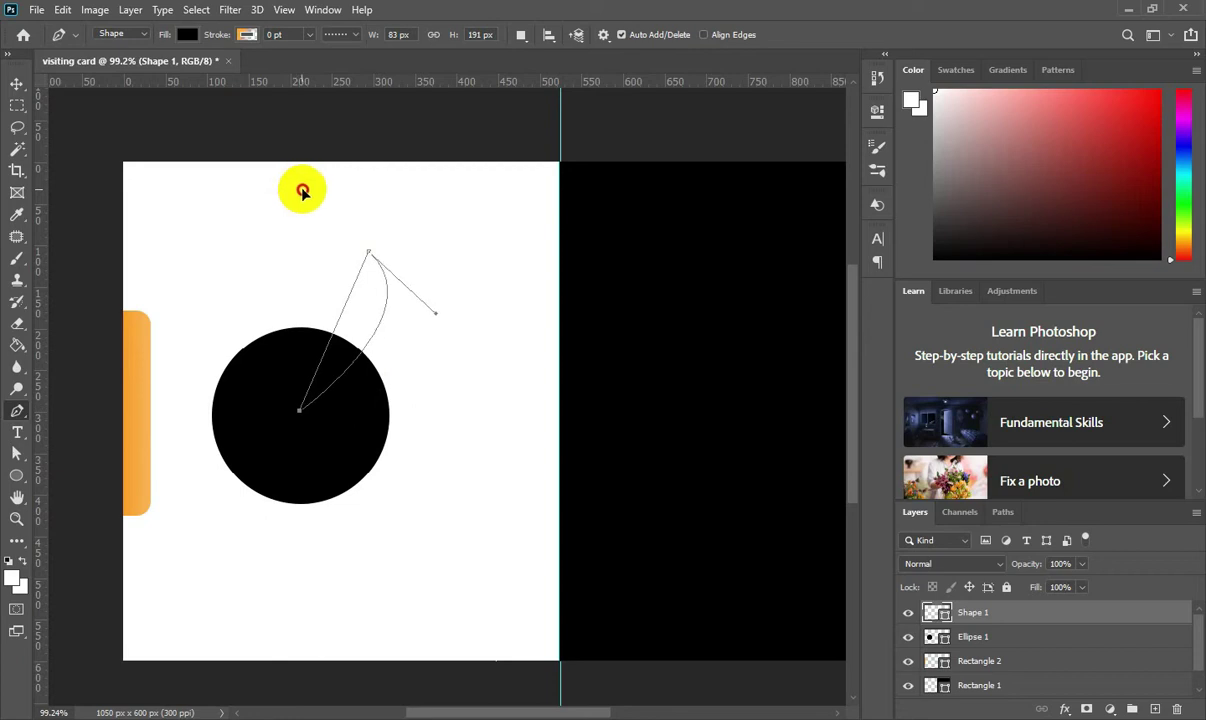
# Step: Fill the petal shape with orange
pyautogui.click(187, 34)
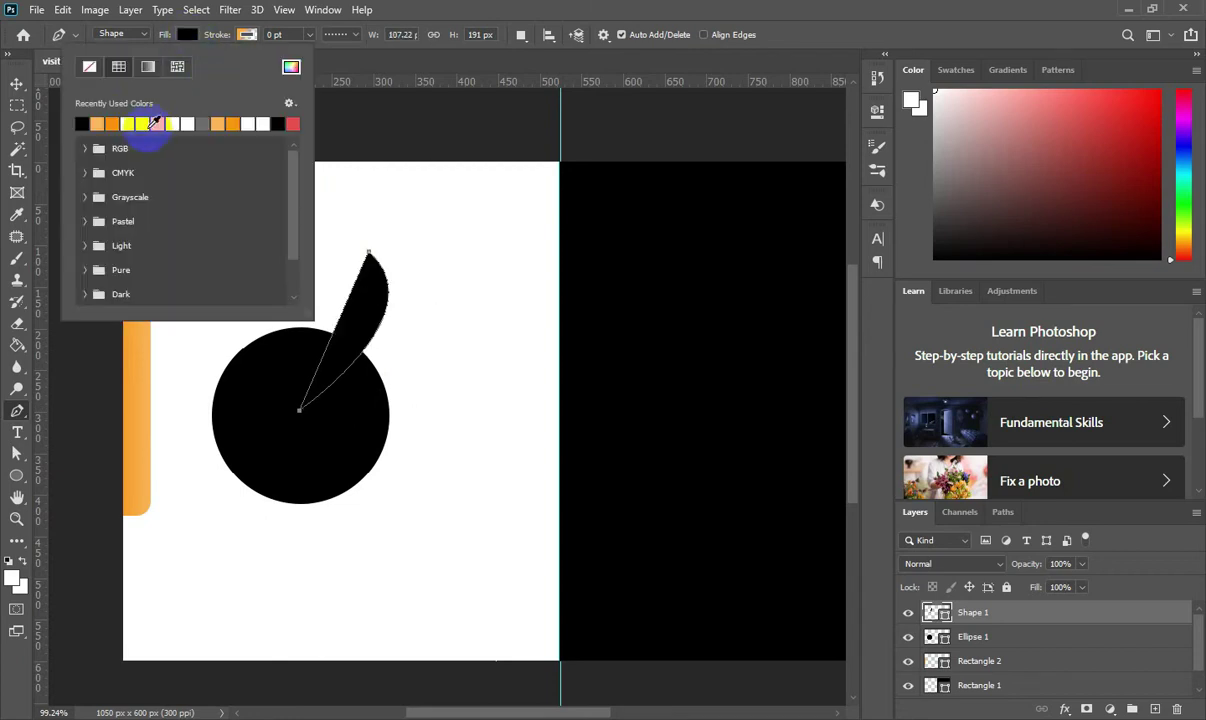
pyautogui.click(115, 122)
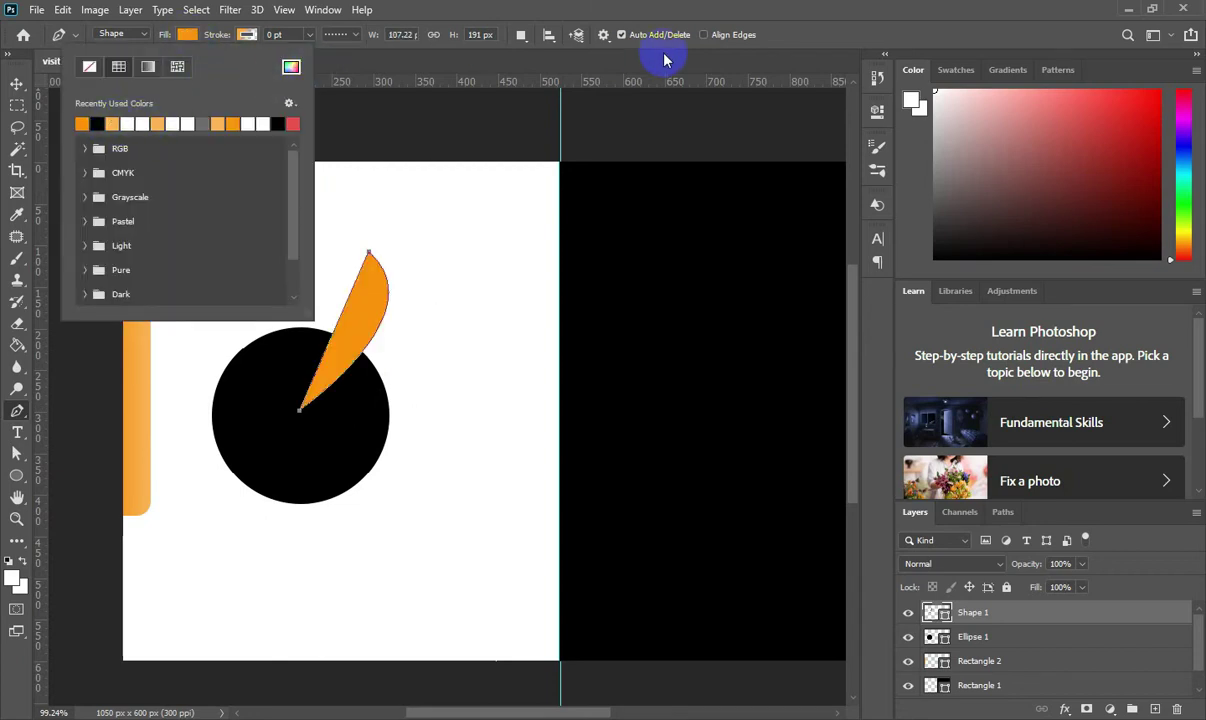
pyautogui.click(379, 320)
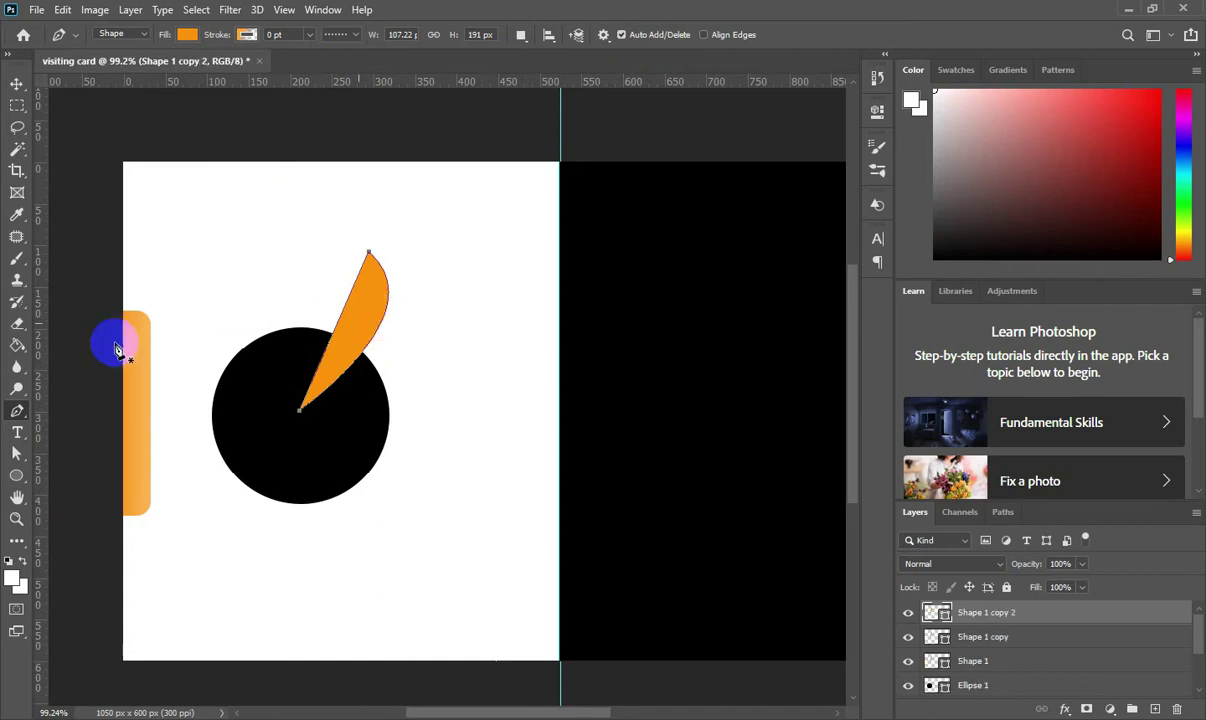
# Step: Duplicate the petal and rotate the copy to point right from the circle's centre
pyautogui.click(16, 83)
pyautogui.moveTo(374, 340); pyautogui.dragTo(389, 352)
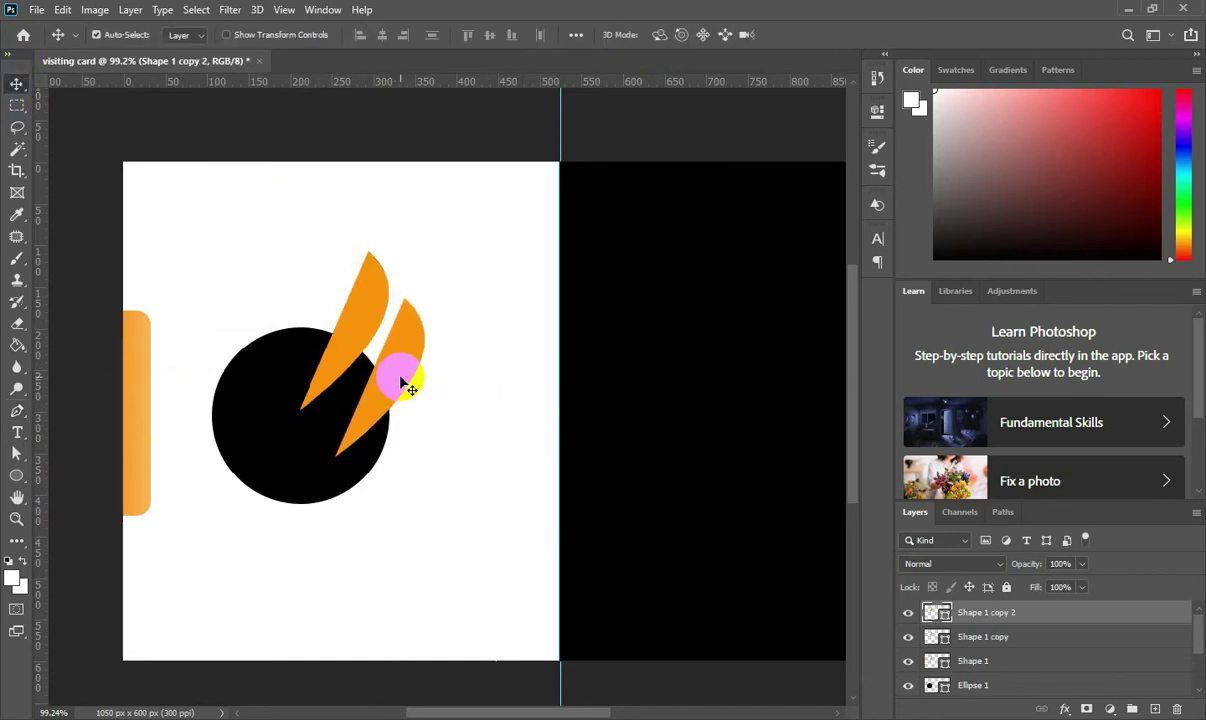
pyautogui.hotkey('ctrl', 't')
pyautogui.moveTo(438, 401); pyautogui.dragTo(398, 554)
pyautogui.moveTo(397, 391)
pyautogui.mouseDown()
pyautogui.moveTo(409, 398)
pyautogui.moveTo(407, 432)
pyautogui.moveTo(397, 431)
pyautogui.mouseUp()
pyautogui.click(820, 33)
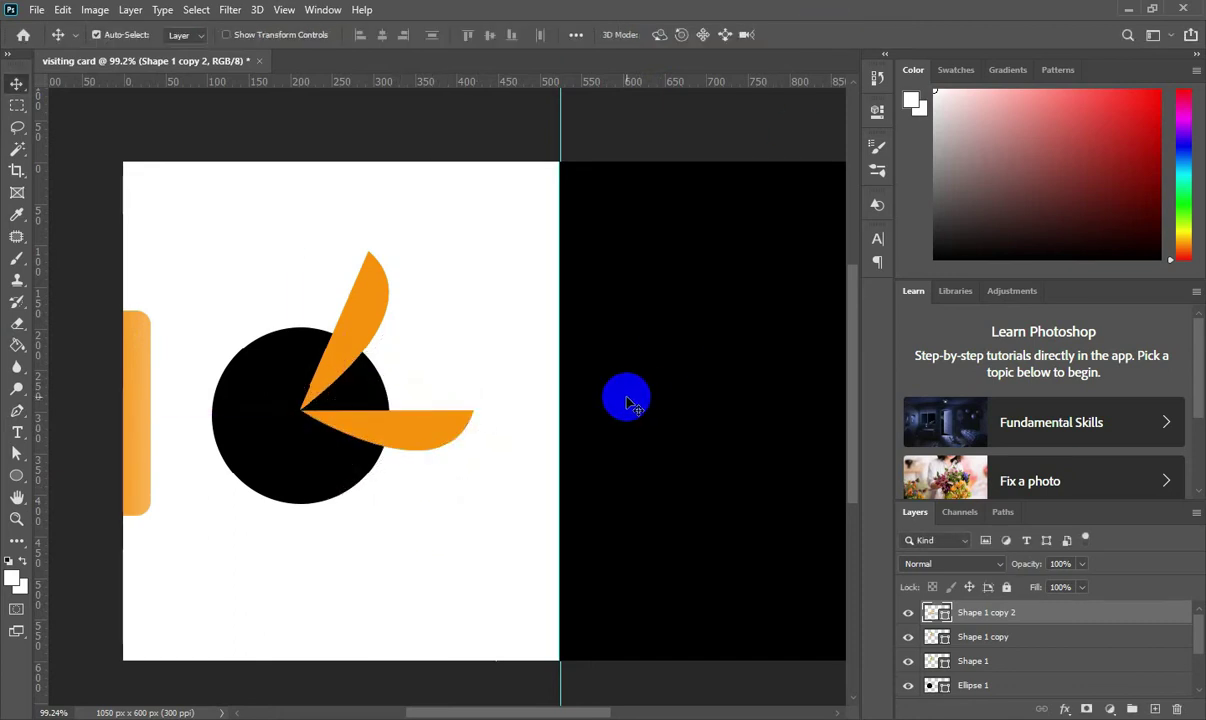
# Step: Rotate the other petal copy about 38° with its tip at the circle's centre
pyautogui.moveTo(346, 302); pyautogui.dragTo(477, 350)
pyautogui.hotkey('ctrl', 't')
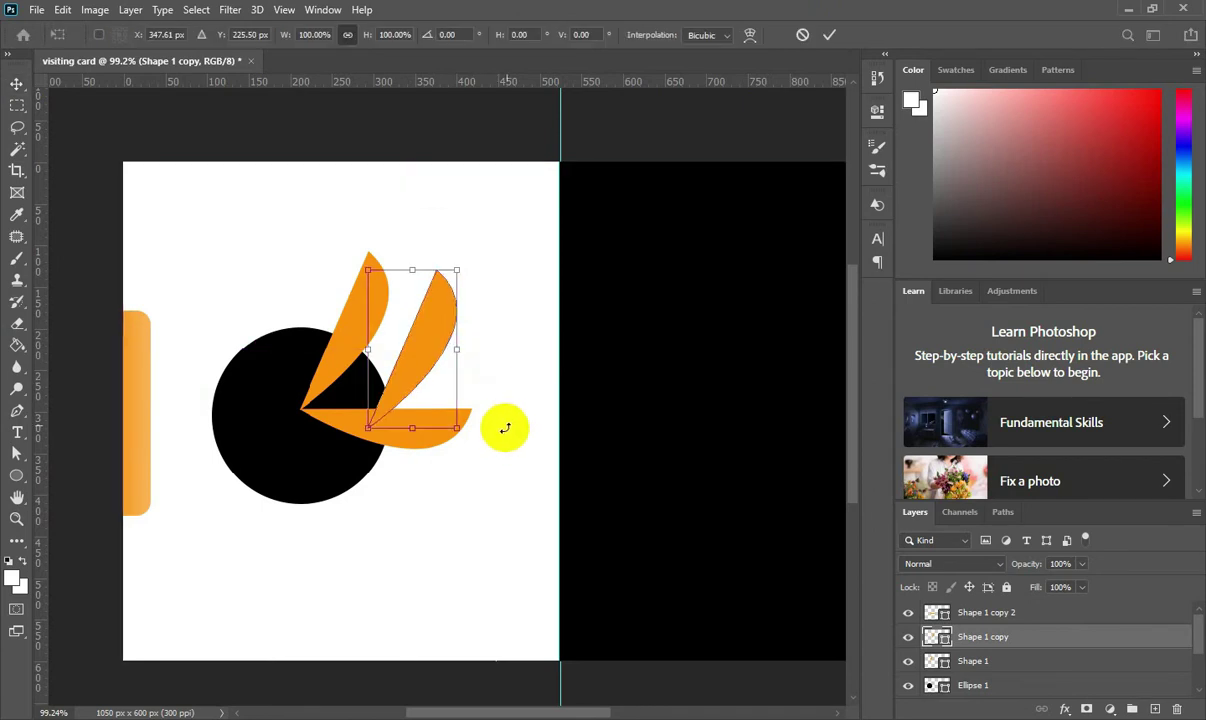
pyautogui.moveTo(506, 423); pyautogui.dragTo(450, 462)
pyautogui.moveTo(420, 353); pyautogui.dragTo(405, 380)
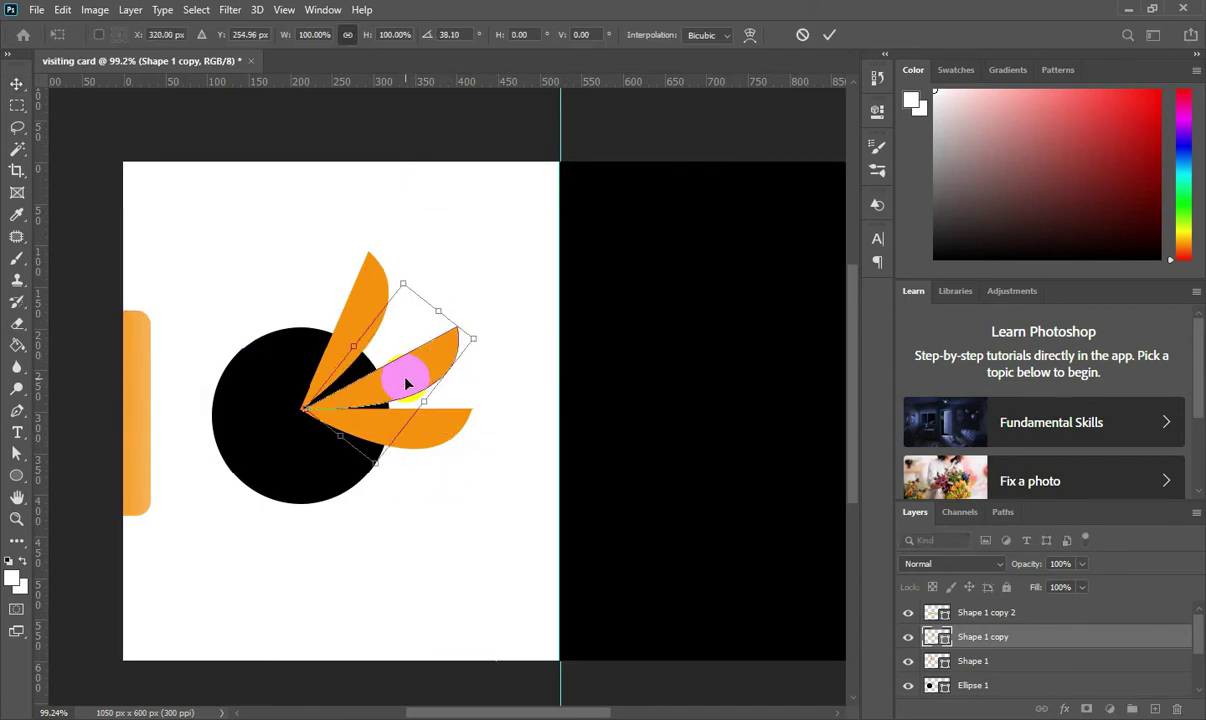
pyautogui.click(829, 34)
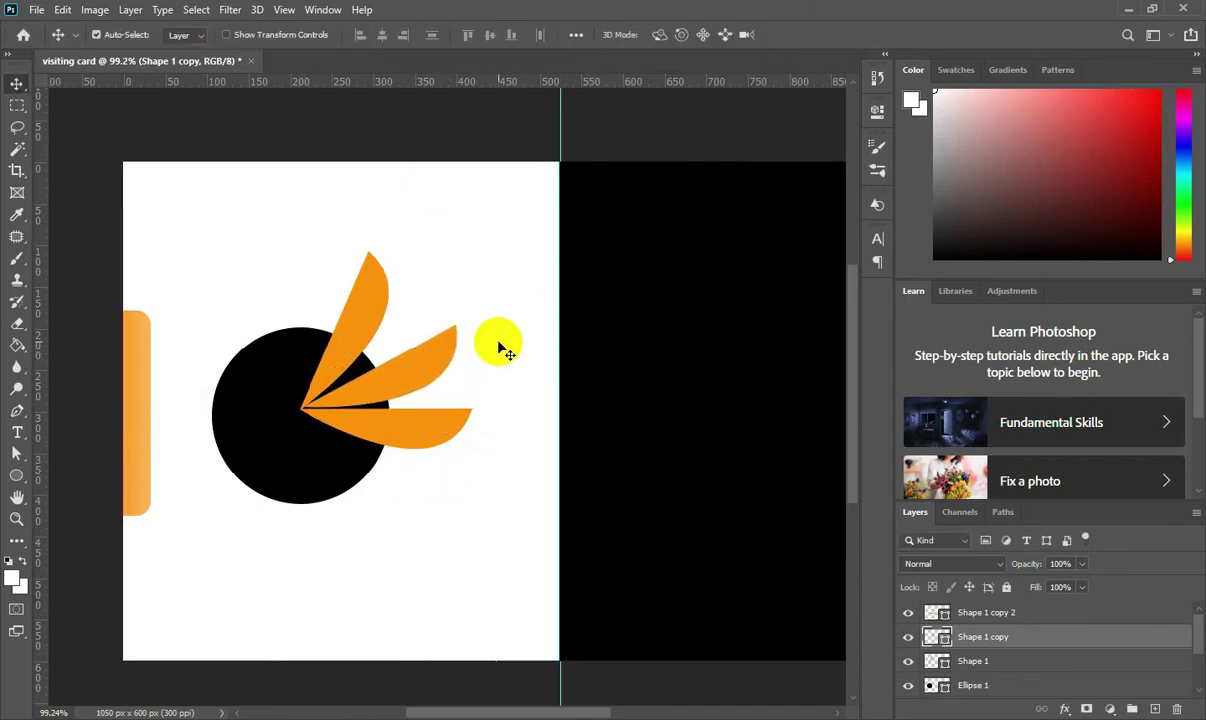
# Step: Select the petals in turn, then the black circle's layer
pyautogui.scroll(-2, 503, 347)
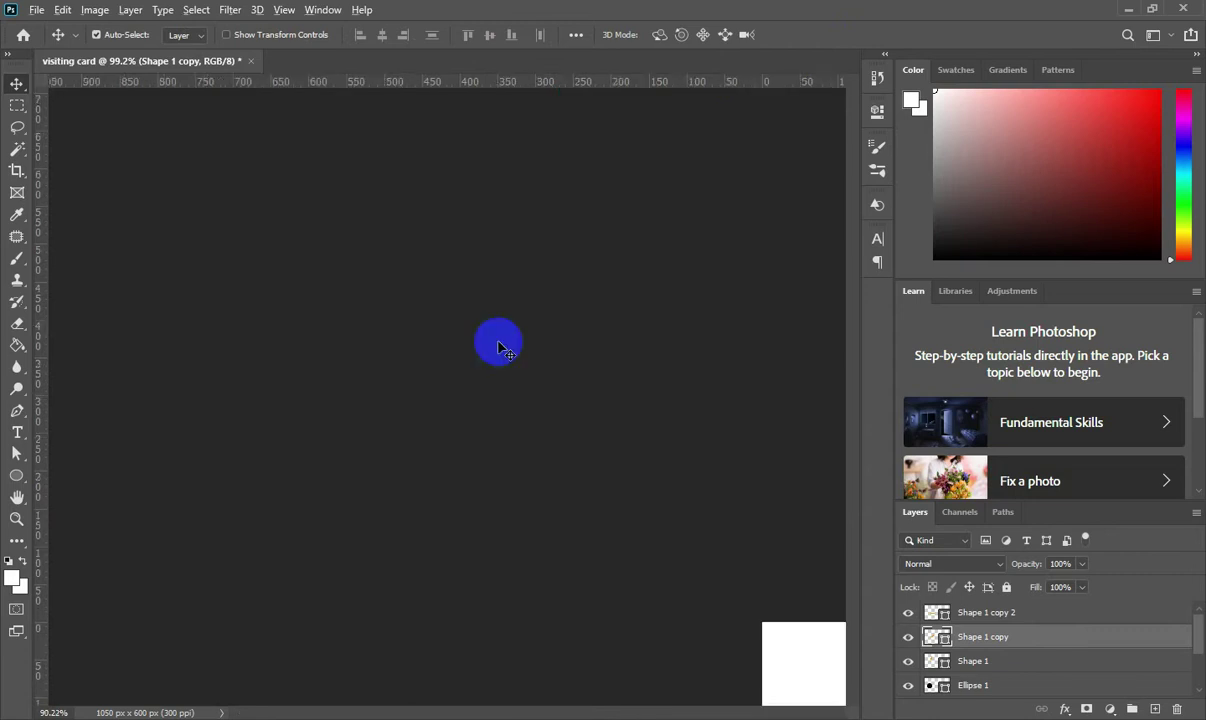
pyautogui.click(303, 413)
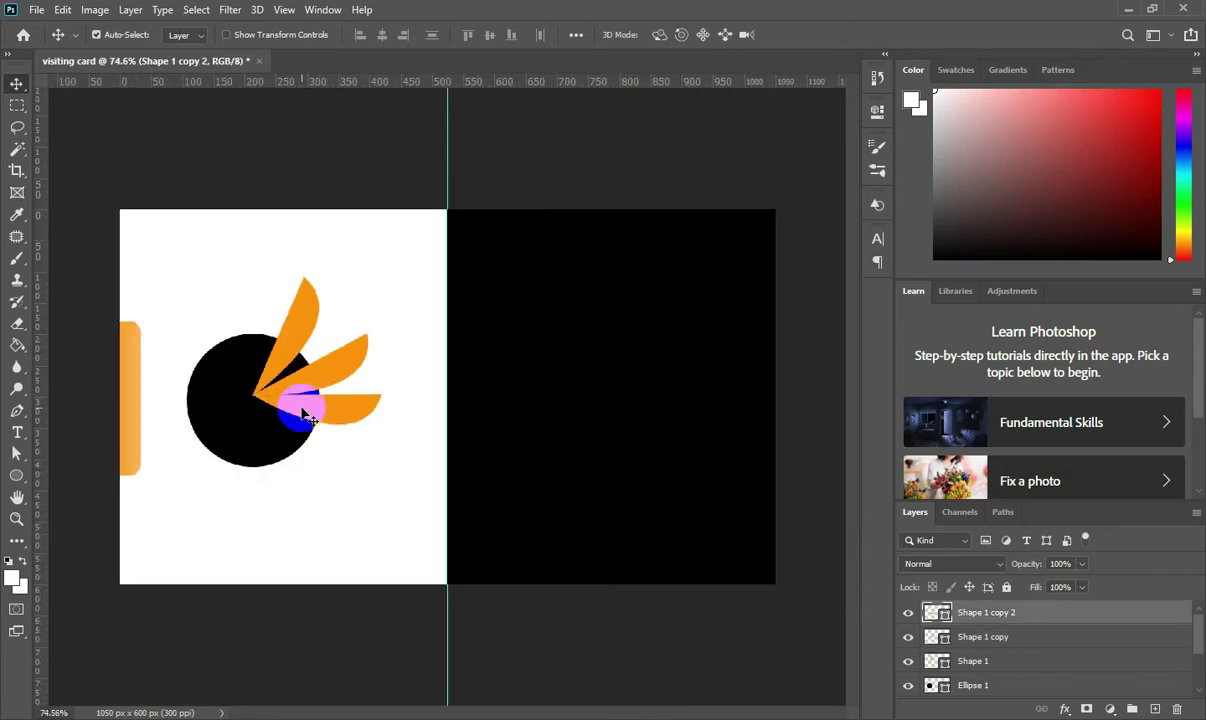
pyautogui.click(285, 365)
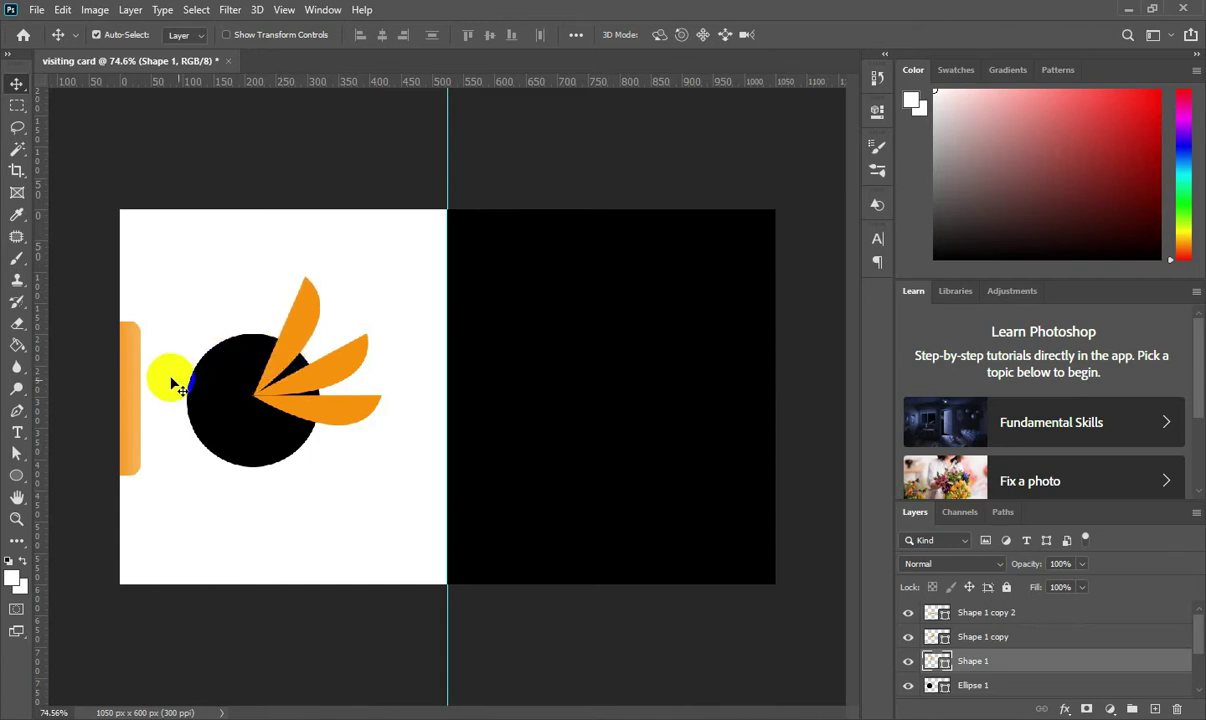
pyautogui.scroll(1, 175, 376)
pyautogui.click(995, 686)
# Step: Set the Pen tool to draw plain paths rather than shapes
pyautogui.click(15, 410)
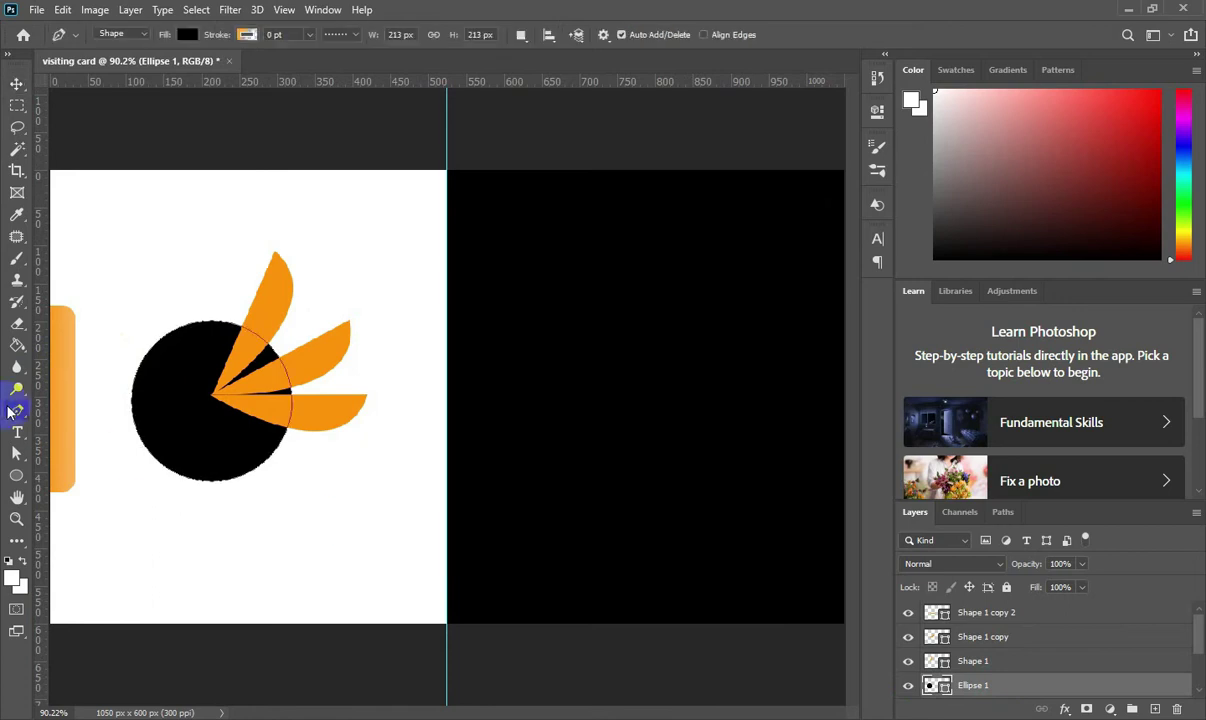
pyautogui.click(145, 35)
pyautogui.click(110, 55)
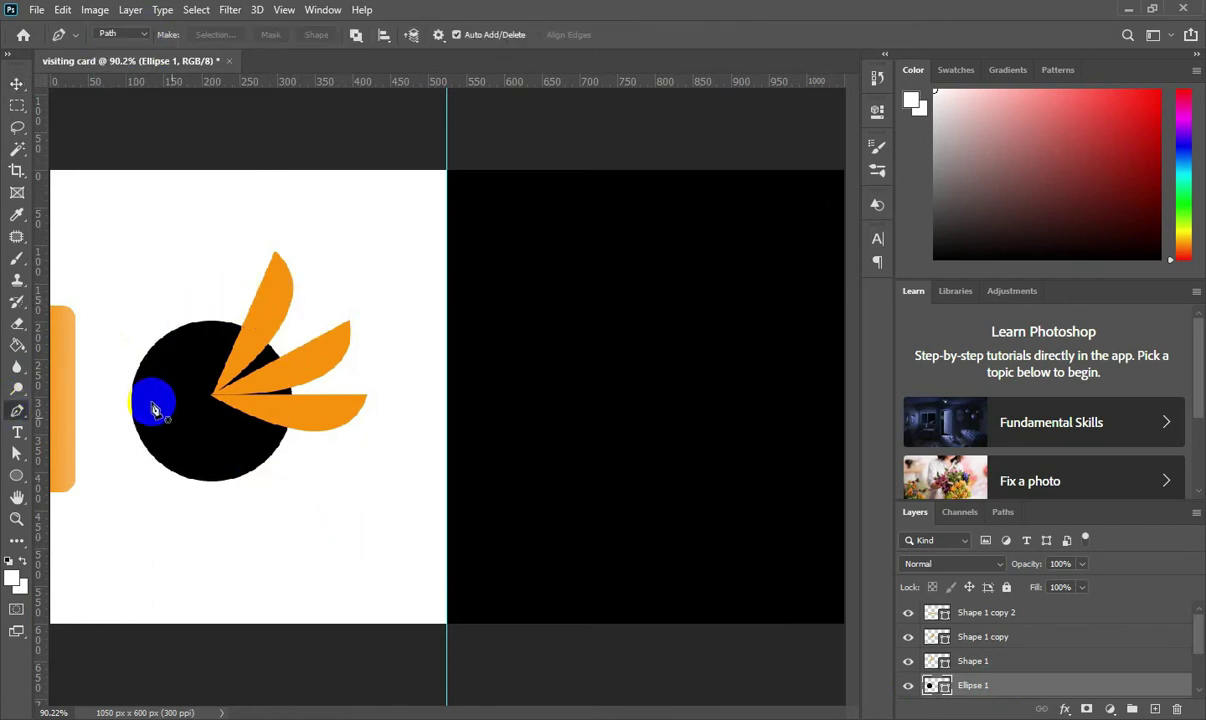
pyautogui.scroll(2, 130, 395)
pyautogui.scroll(1, 100, 385)
pyautogui.scroll(1, 100, 385)
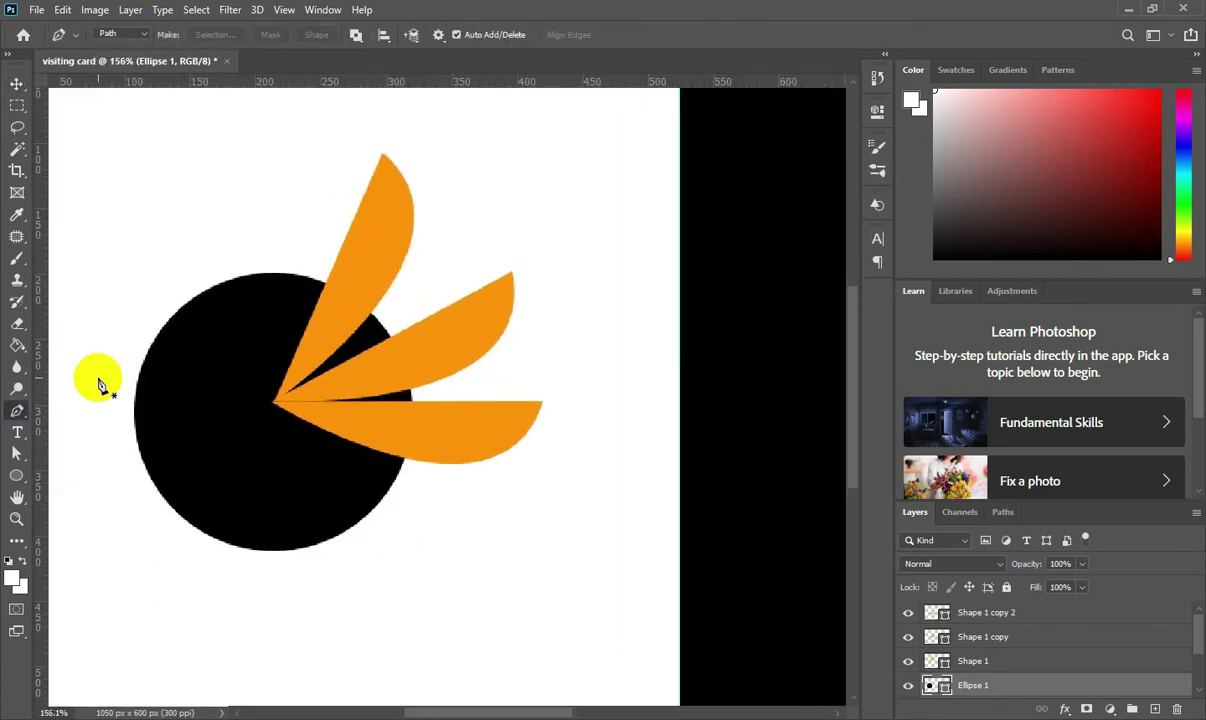
# Step: Outline a wedge path from the circle's centre around the three petals
pyautogui.click(309, 267)
pyautogui.click(276, 400)
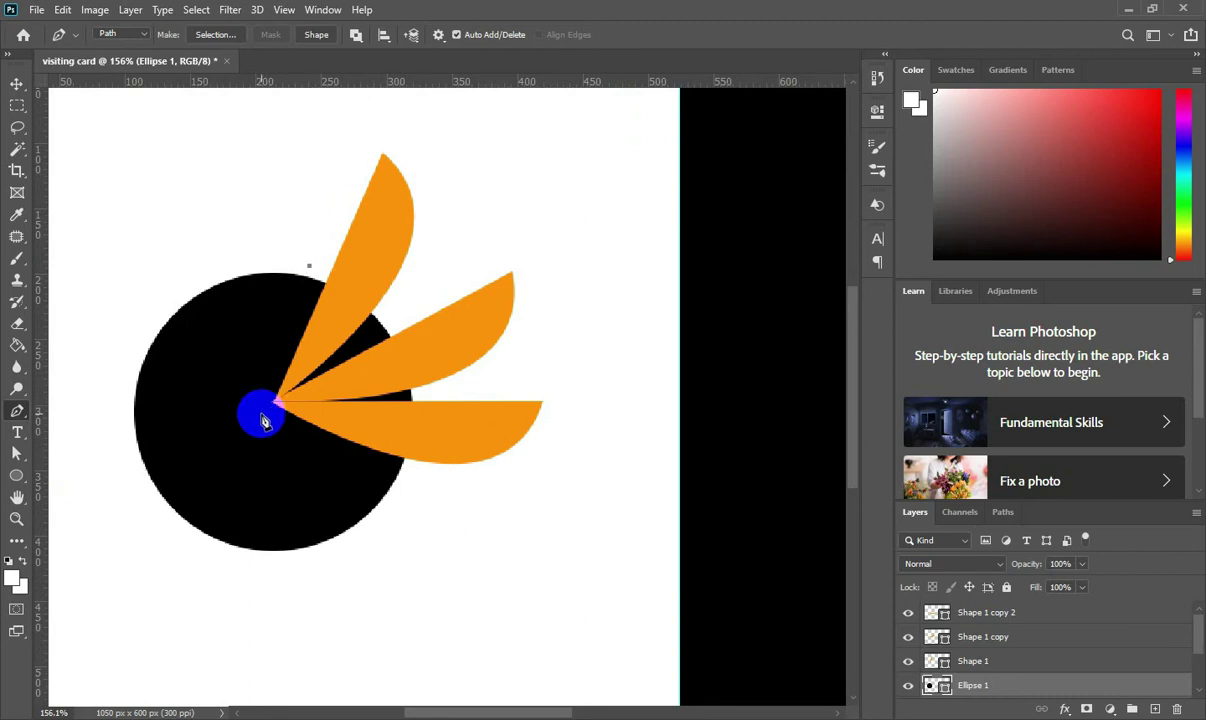
pyautogui.click(261, 413)
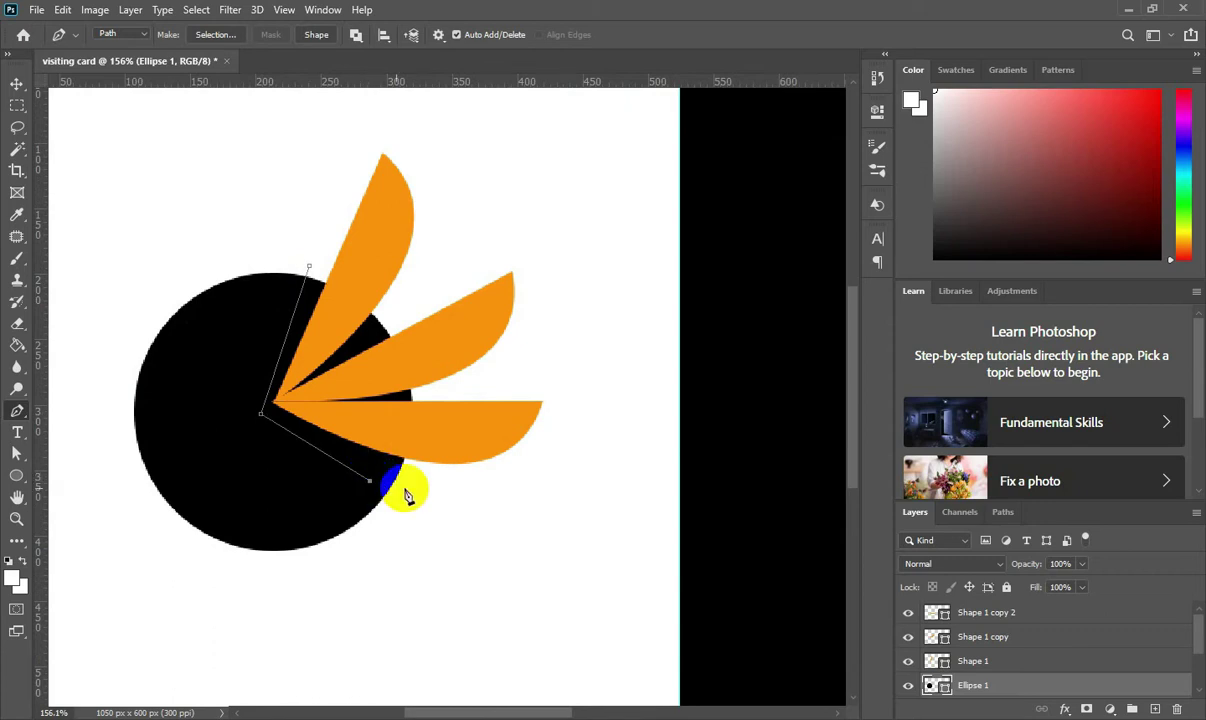
pyautogui.click(404, 488)
pyautogui.click(588, 489)
pyautogui.click(596, 232)
pyautogui.click(515, 155)
pyautogui.moveTo(356, 120); pyautogui.dragTo(360, 92)
pyautogui.click(309, 268)
# Step: Convert the wedge outline into a selection
pyautogui.rightClick(420, 230)
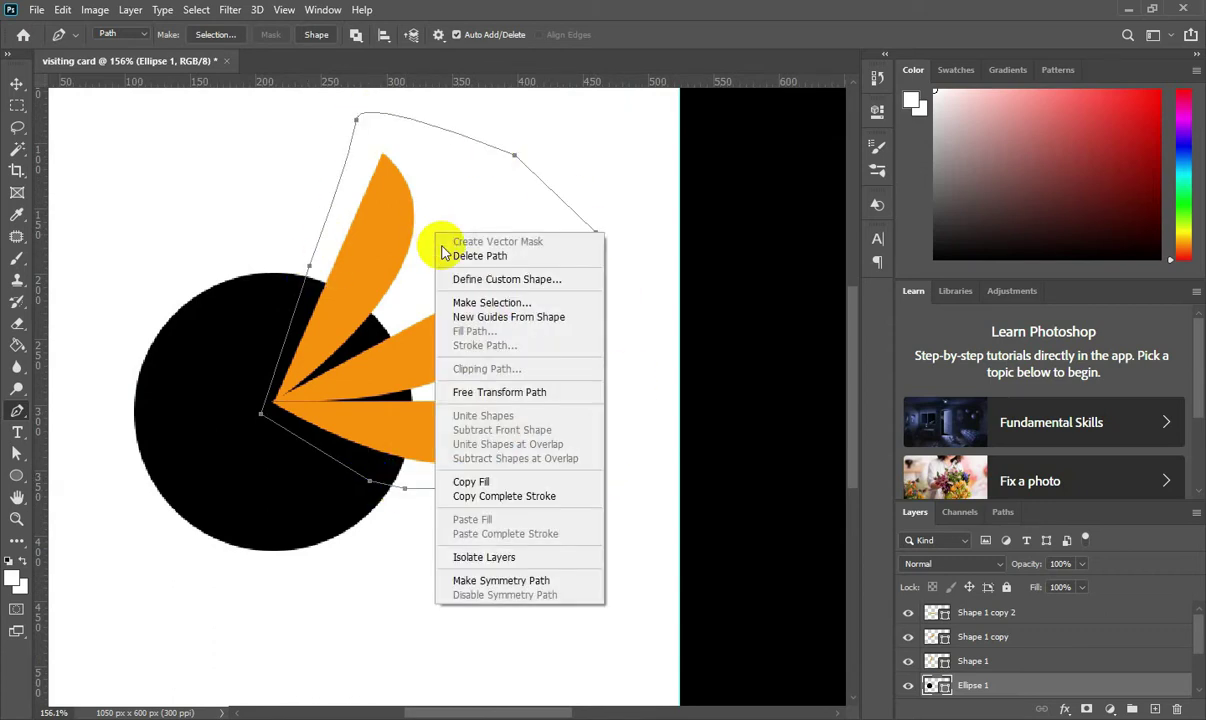
pyautogui.click(458, 302)
pyautogui.click(688, 190)
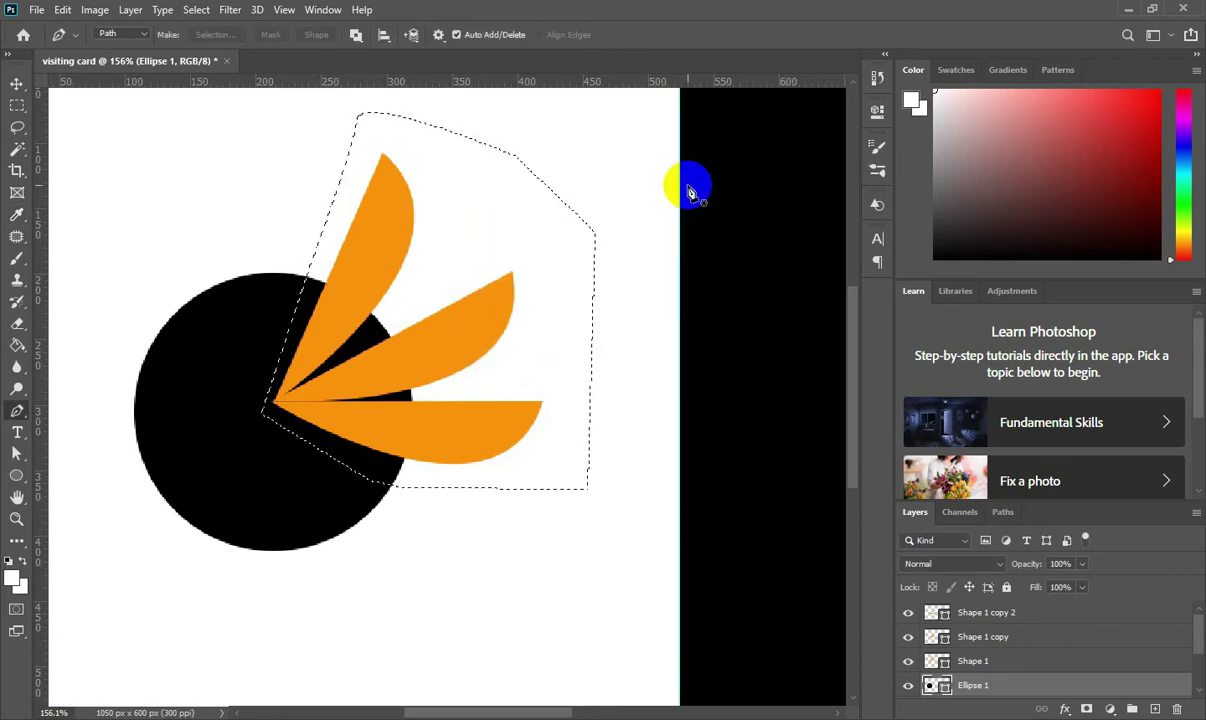
pyautogui.click(17, 406)
# Step: Rasterize the circle layer and erase it inside the wedge selection
pyautogui.click(17, 323)
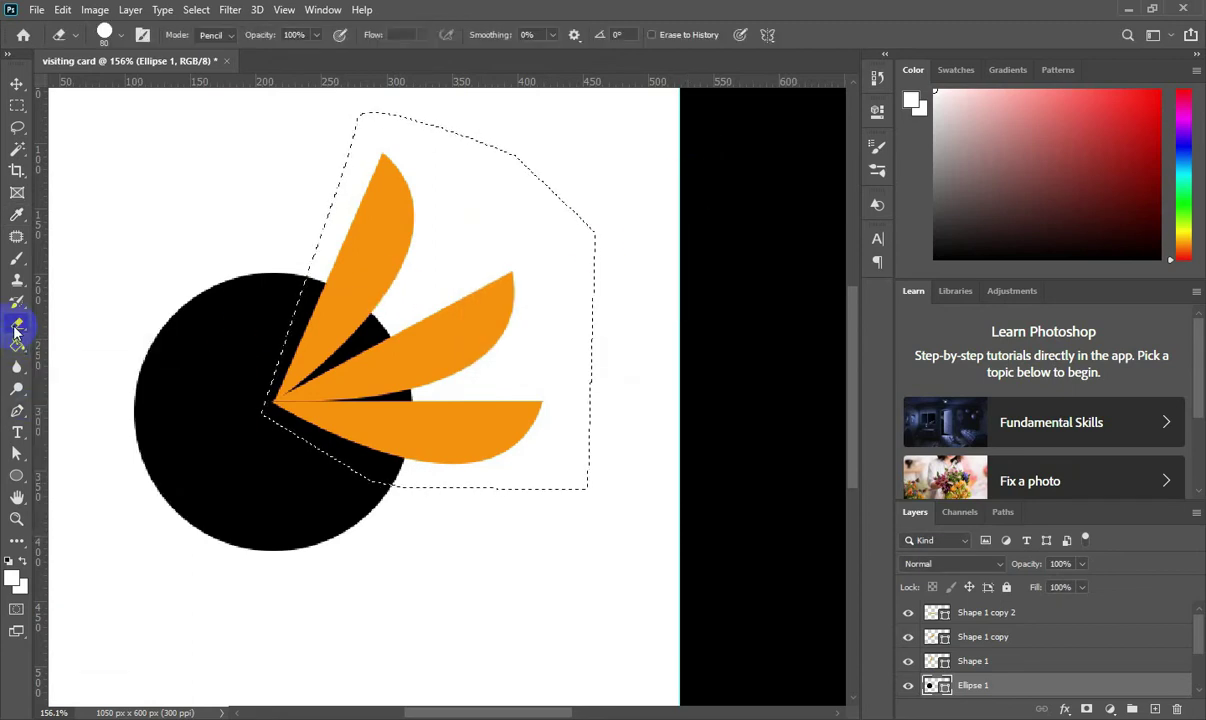
pyautogui.click(80, 322)
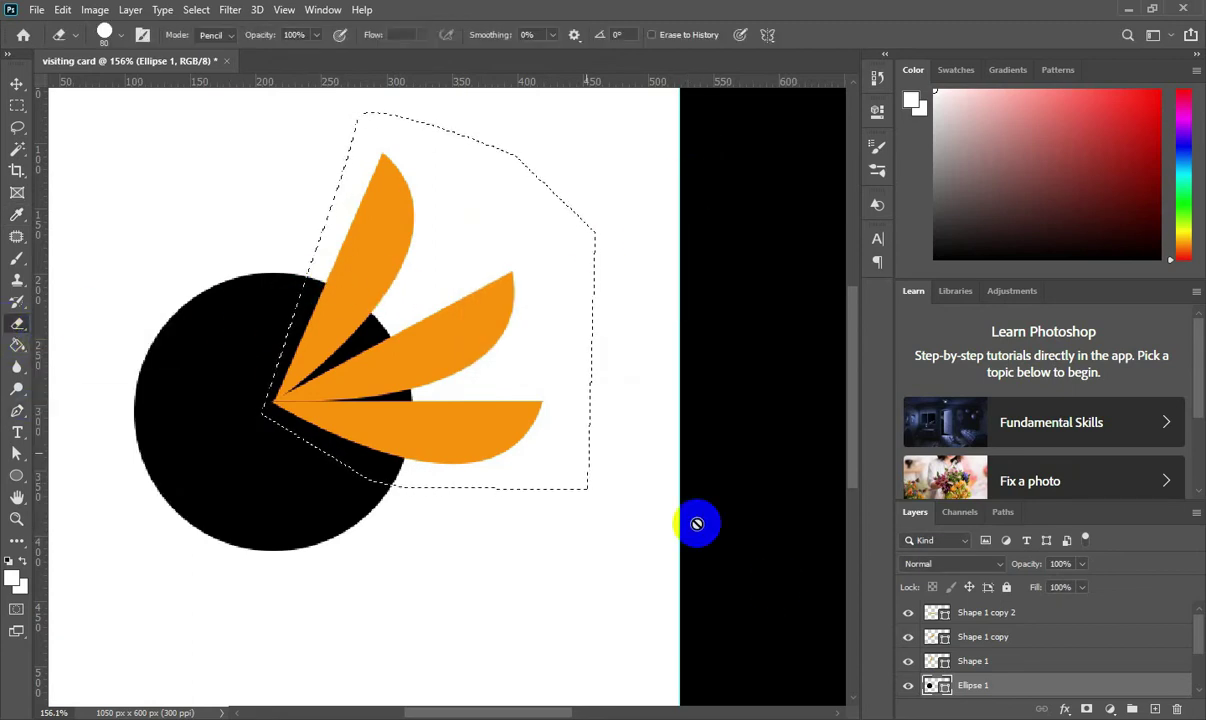
pyautogui.rightClick(993, 685)
pyautogui.click(826, 262)
pyautogui.moveTo(265, 263); pyautogui.dragTo(367, 237)
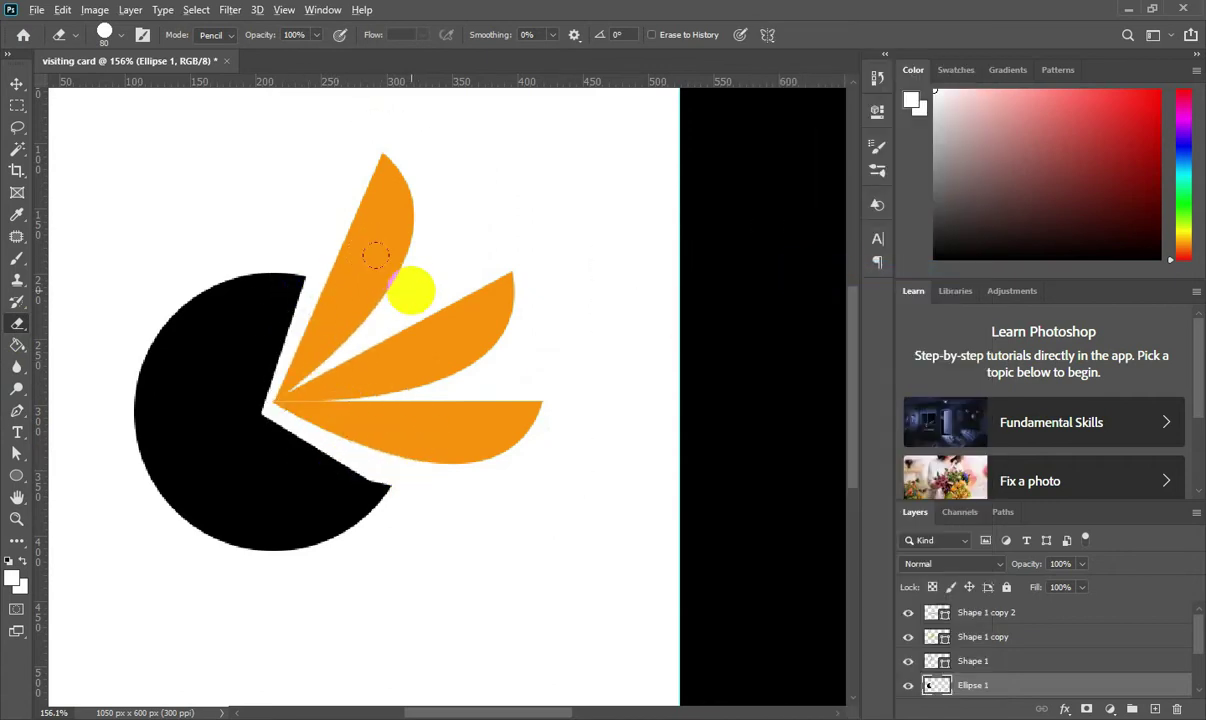
pyautogui.scroll(-3, 376, 255)
pyautogui.click(993, 640)
# Step: Scale the three orange petals together to about 71% and nudge them upward
pyautogui.keyDown('shift'); pyautogui.click(990, 615); pyautogui.keyUp('shift')
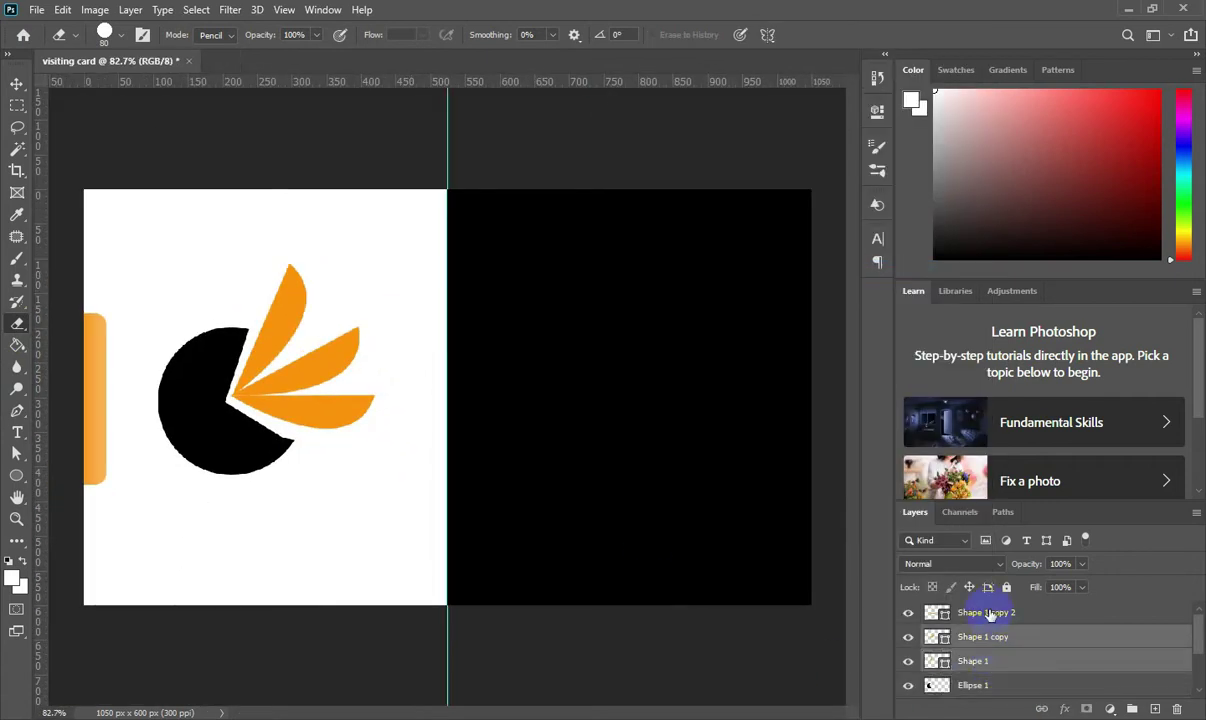
pyautogui.press('v')
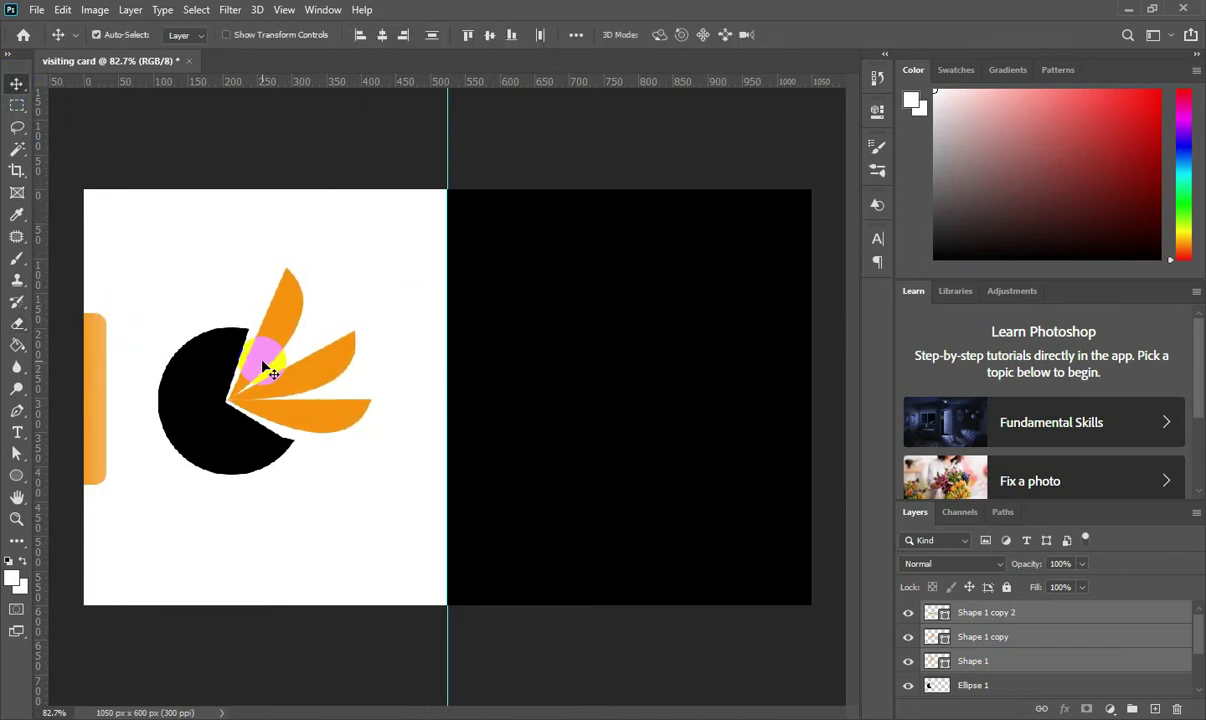
pyautogui.hotkey('ctrl', 't')
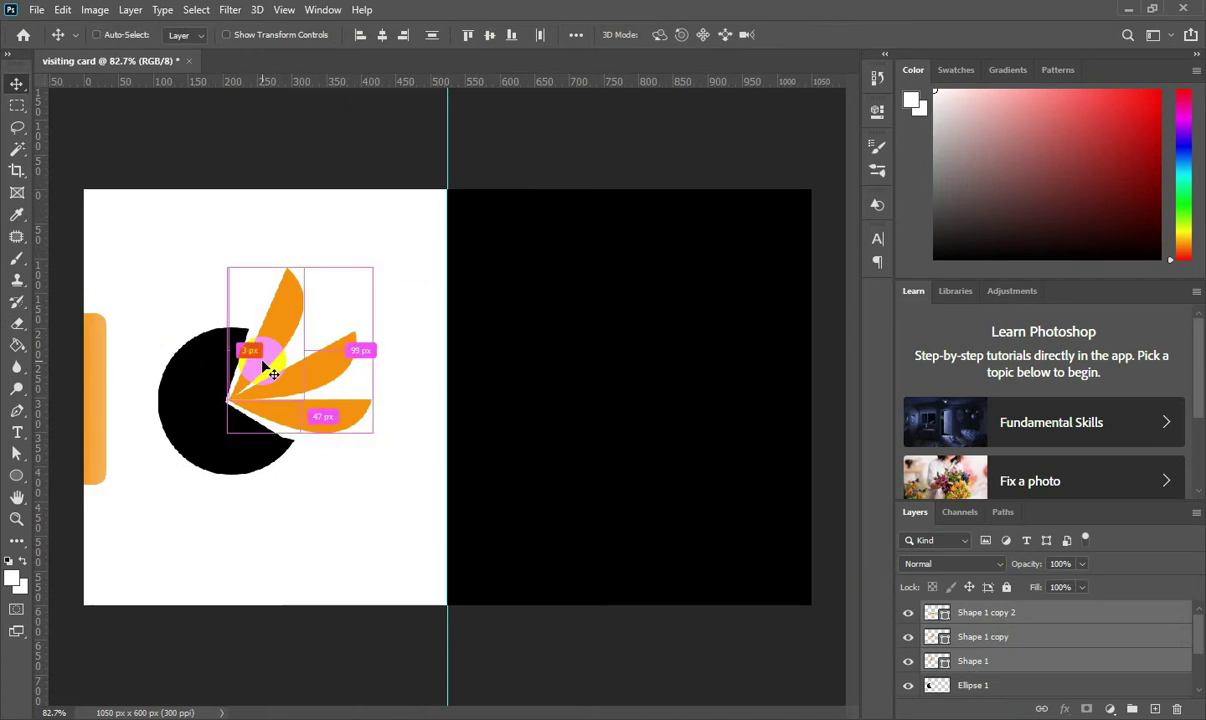
pyautogui.moveTo(371, 266); pyautogui.dragTo(333, 323)
pyautogui.press('Up')
pyautogui.press('Up')
pyautogui.press('Up')
pyautogui.press('Up')
pyautogui.press('Up')
pyautogui.press('Up')
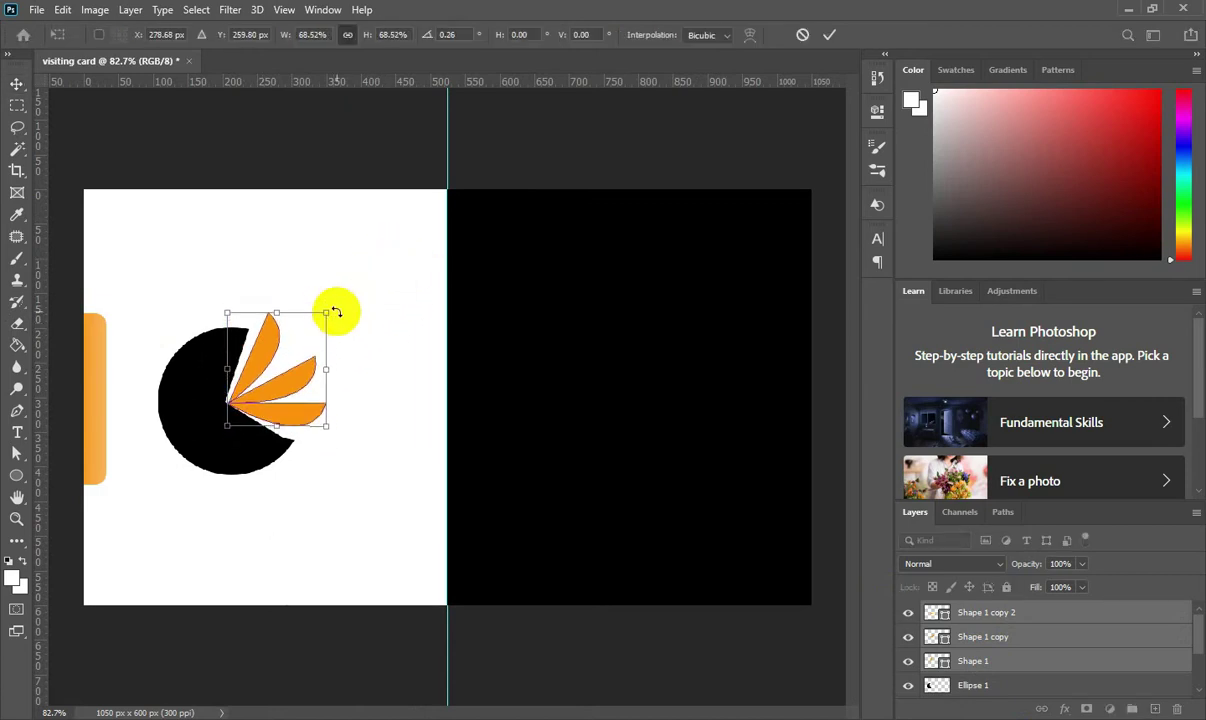
pyautogui.moveTo(330, 313); pyautogui.dragTo(336, 310)
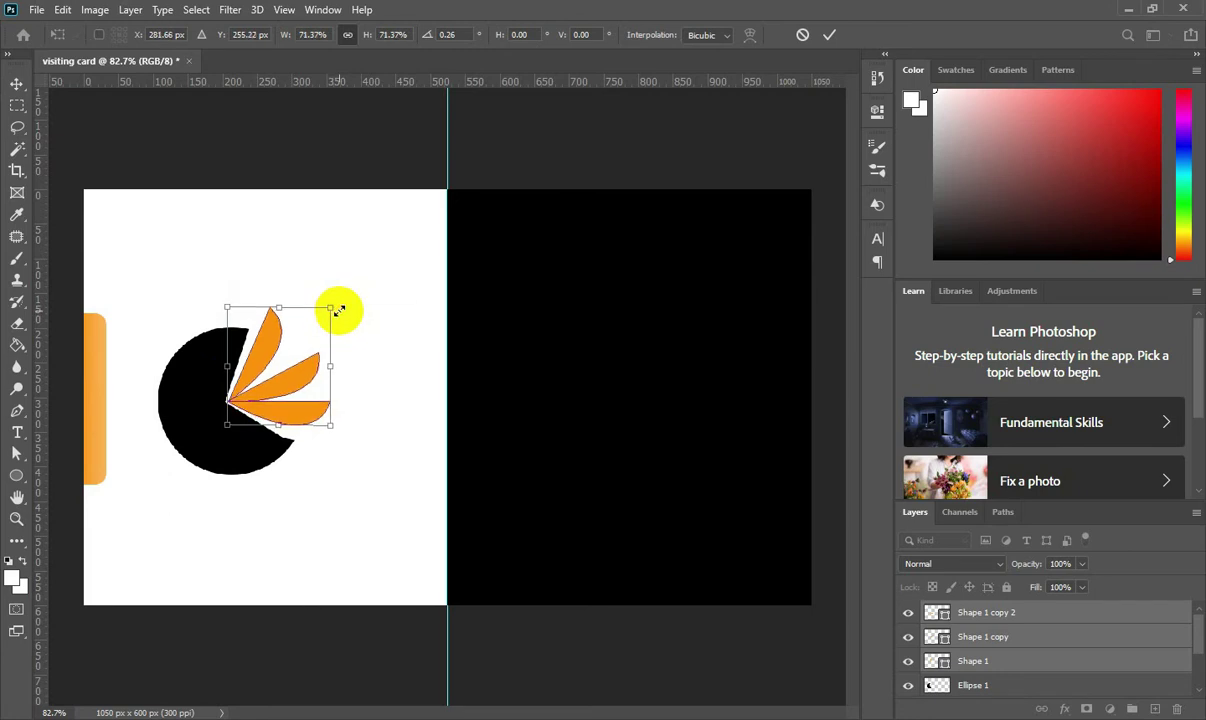
pyautogui.click(829, 35)
pyautogui.click(530, 243)
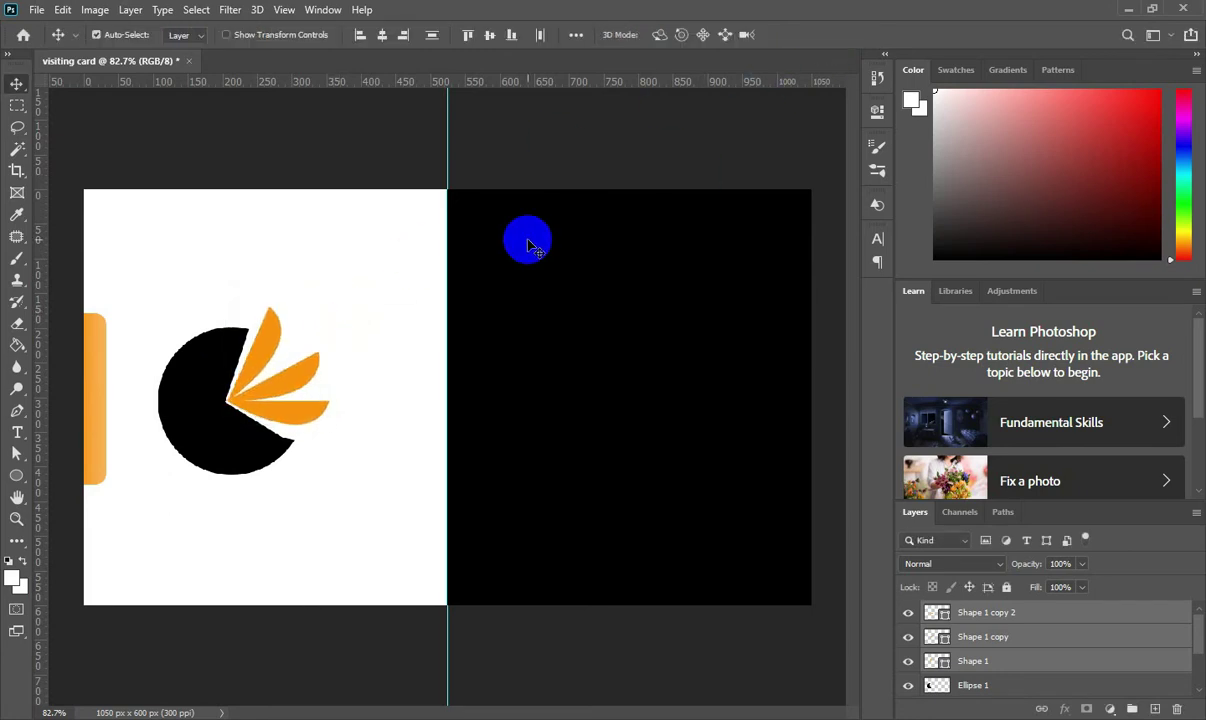
# Step: Nudge the petals up a couple of pixels, then select the Shape 1 copy and petal layers
pyautogui.scroll(5, 108, 372)
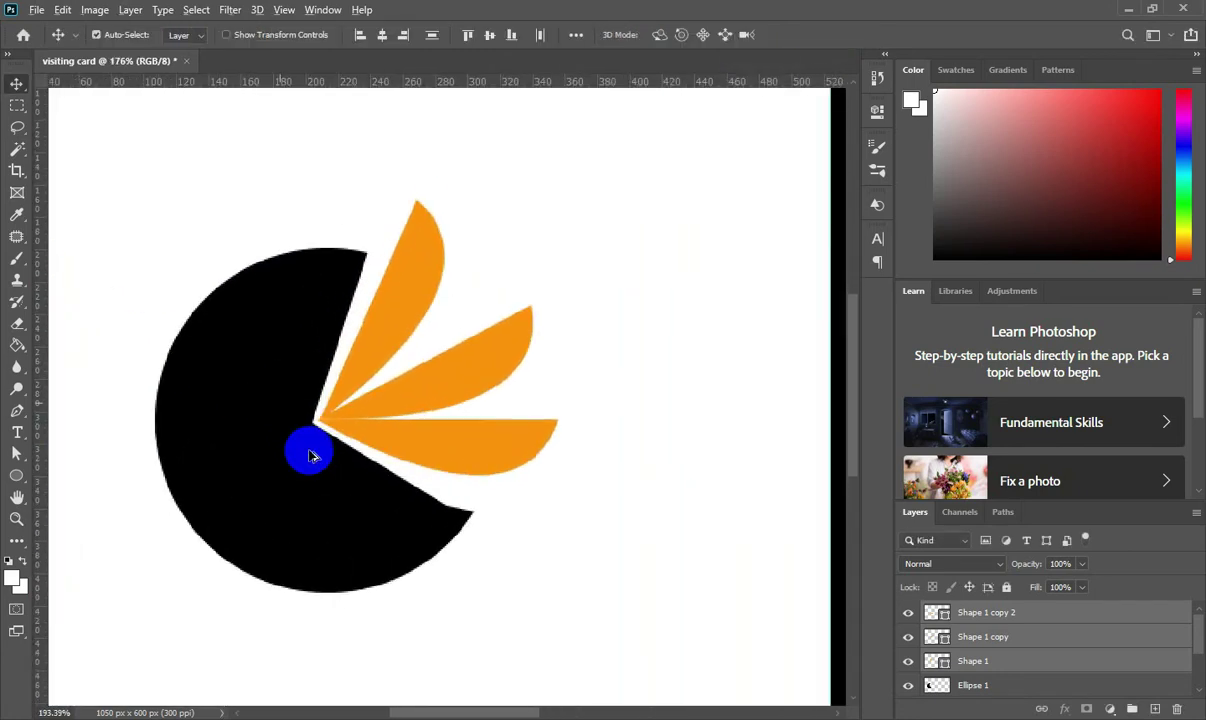
pyautogui.scroll(2, 310, 455)
pyautogui.moveTo(403, 400); pyautogui.dragTo(403, 401)
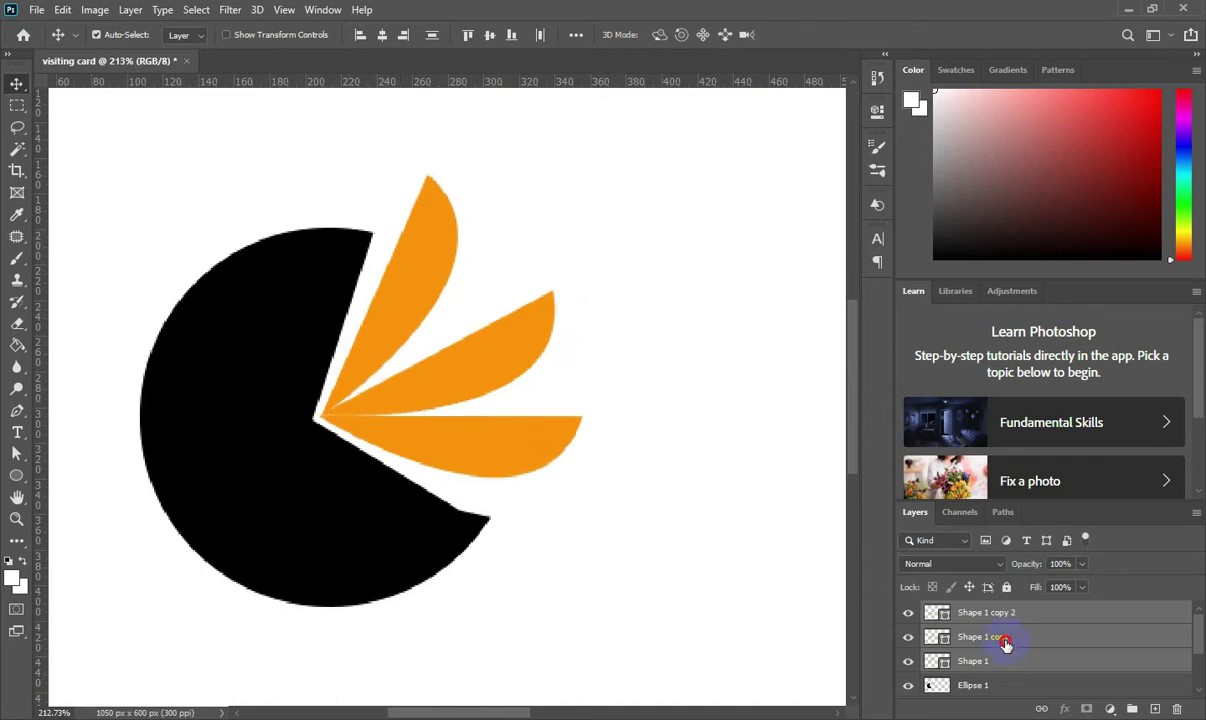
pyautogui.click(1000, 638)
pyautogui.click(380, 352)
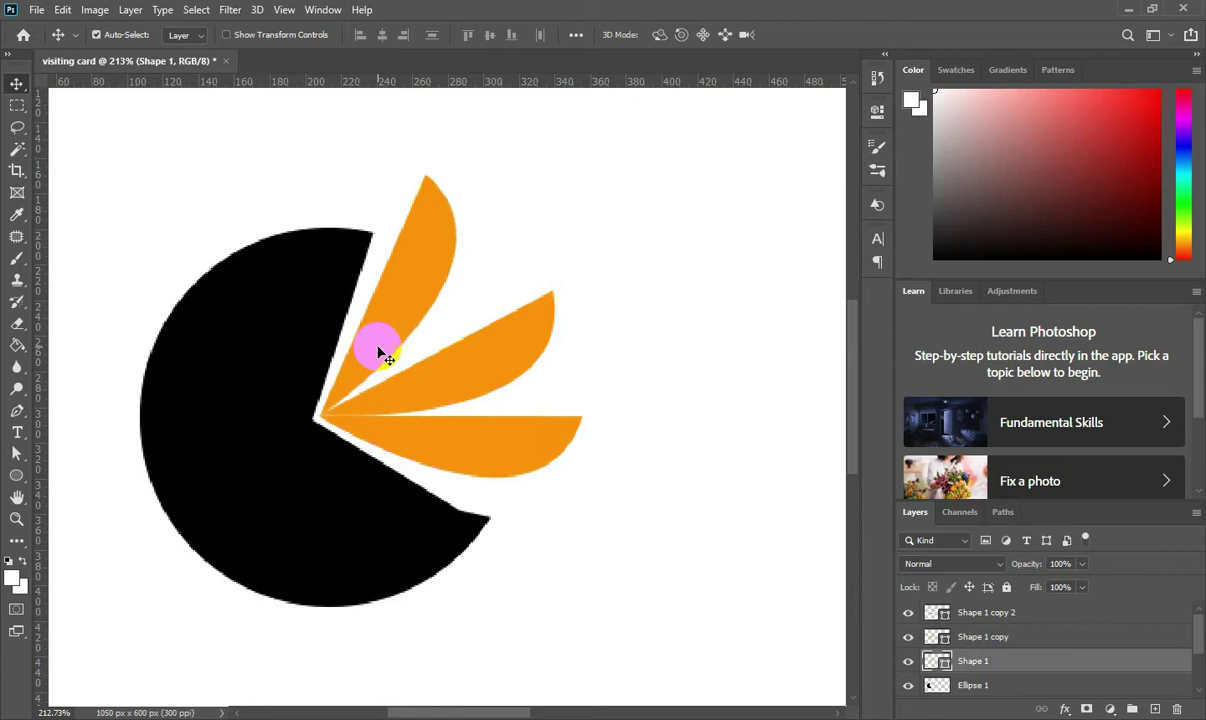
pyautogui.click(418, 400)
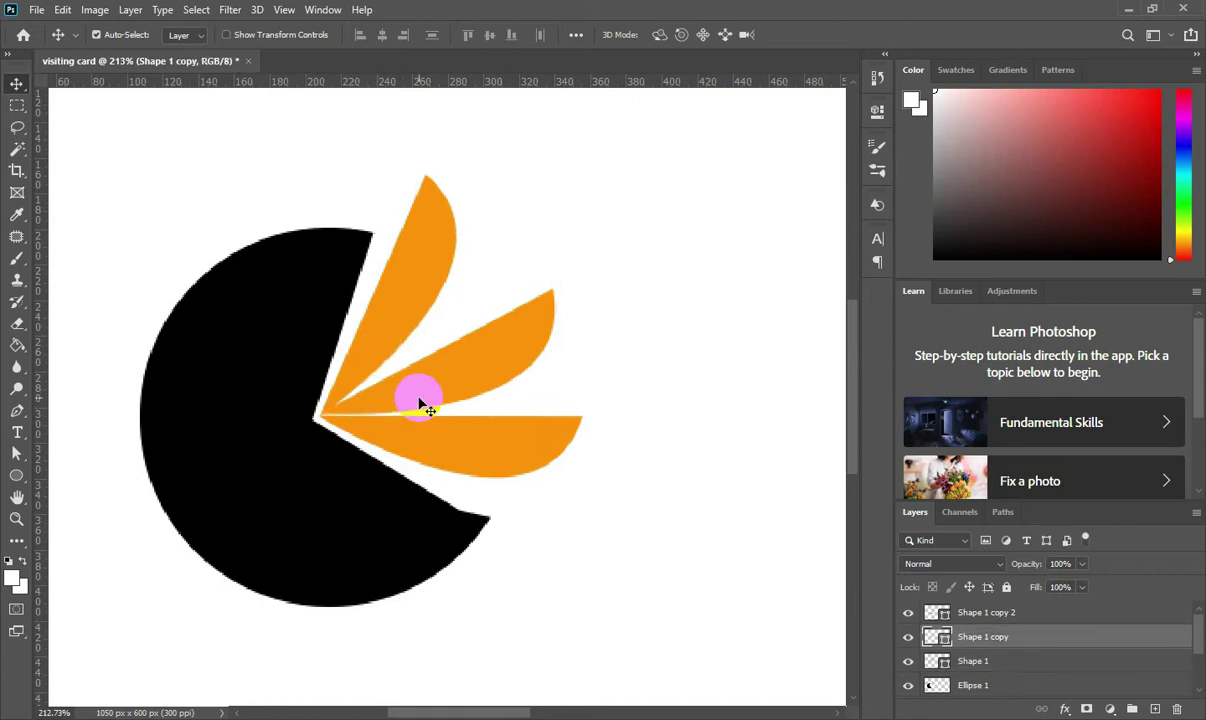
pyautogui.scroll(-1, 419, 401)
pyautogui.scroll(-5, 419, 401)
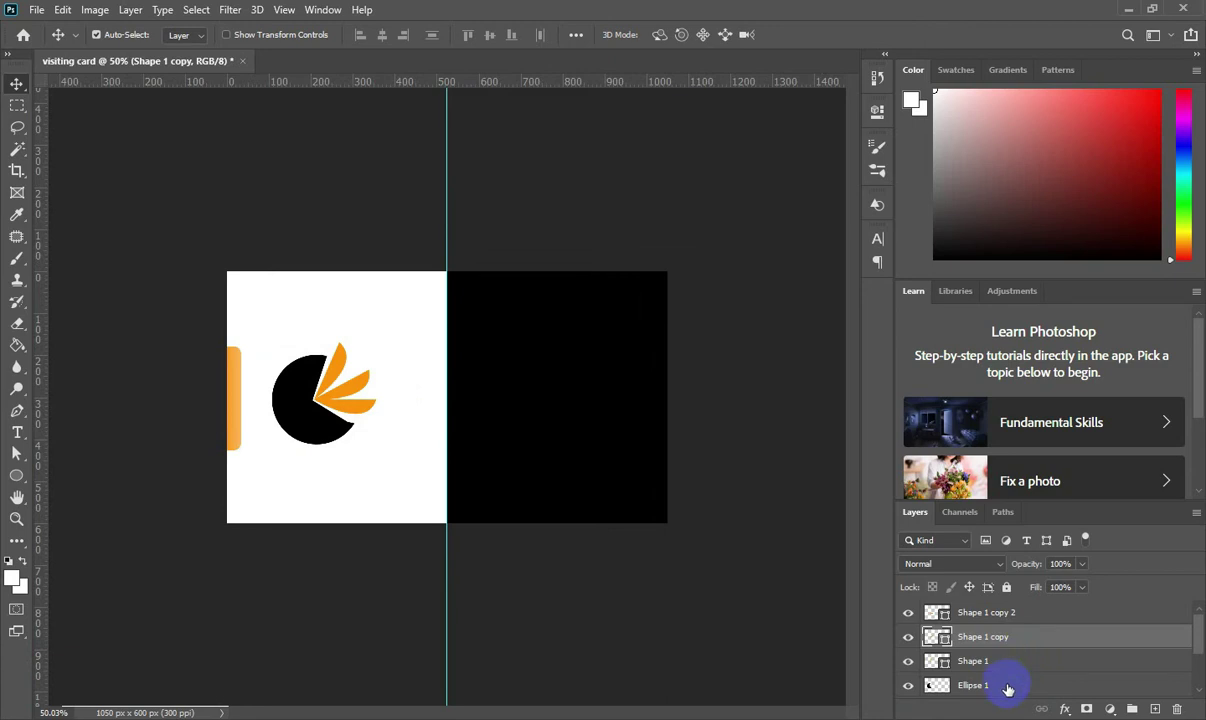
# Step: Scale the circle and petal layers together to about 65% and move the logo up
pyautogui.scroll(2, 226, 519)
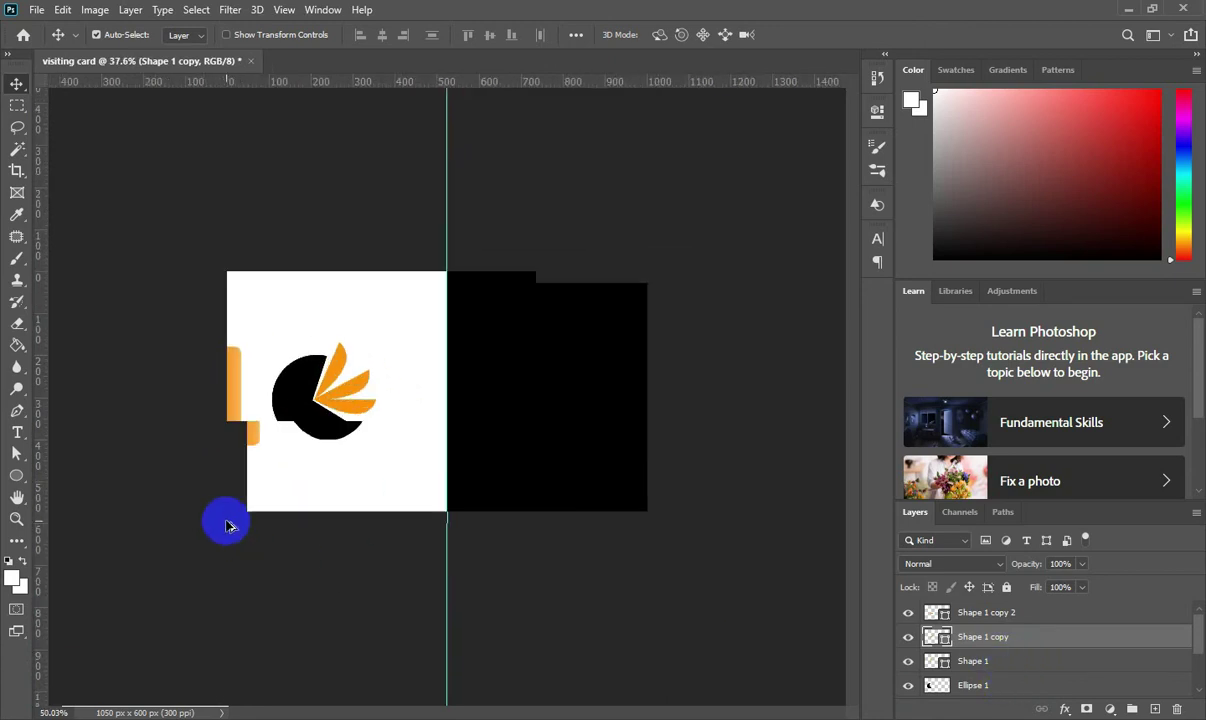
pyautogui.click(986, 664)
pyautogui.keyDown('shift'); pyautogui.click(990, 637); pyautogui.keyUp('shift')
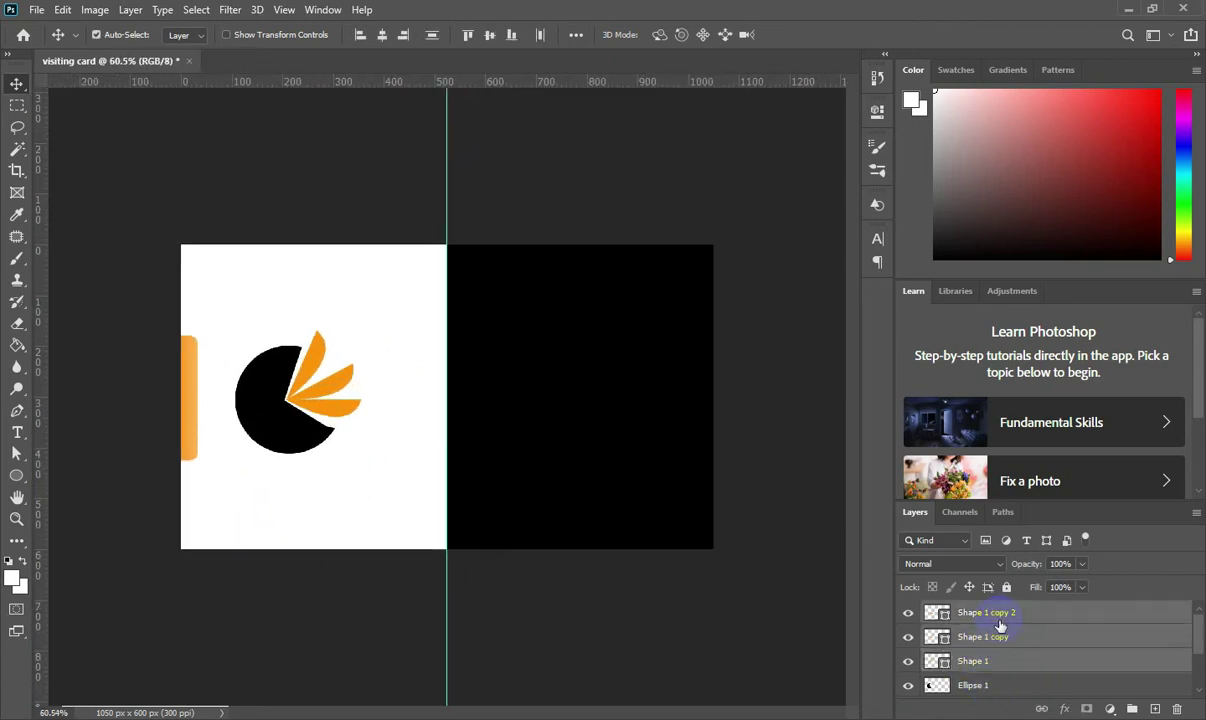
pyautogui.scroll(-1, 999, 650)
pyautogui.keyDown('shift'); pyautogui.click(995, 661); pyautogui.keyUp('shift')
pyautogui.hotkey('ctrl', 't')
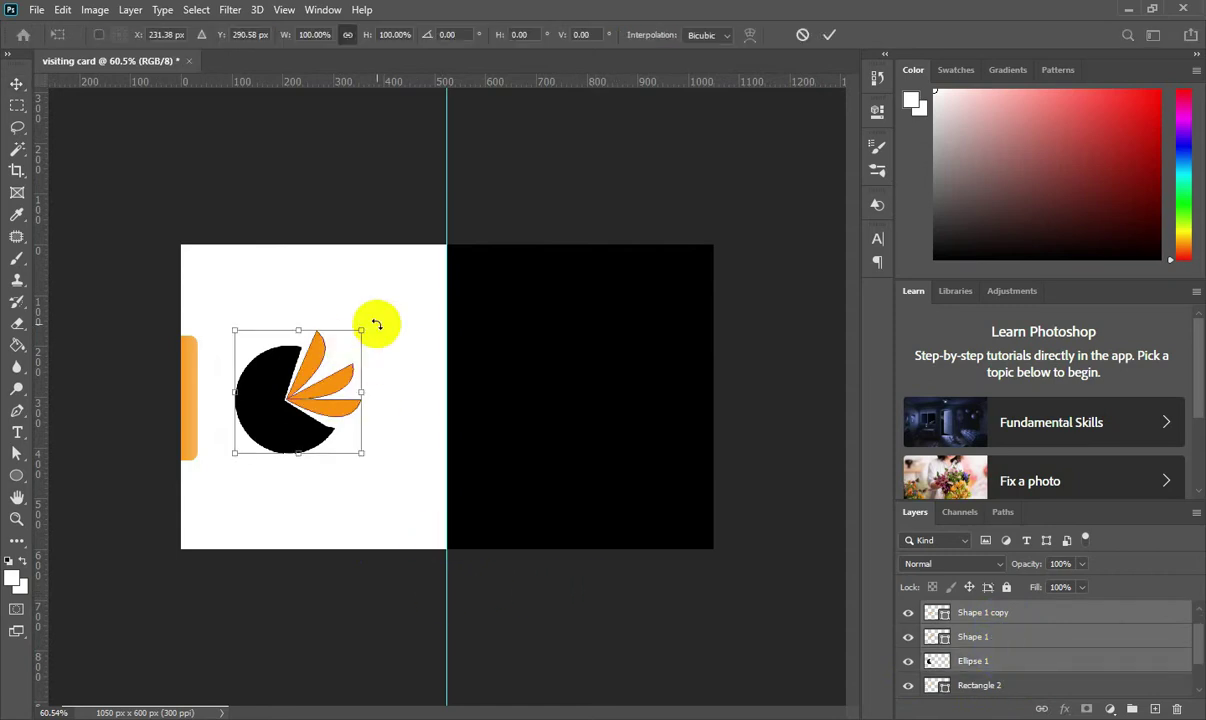
pyautogui.moveTo(366, 331)
pyautogui.mouseDown()
pyautogui.moveTo(322, 370)
pyautogui.moveTo(326, 328)
pyautogui.moveTo(368, 322)
pyautogui.mouseUp()
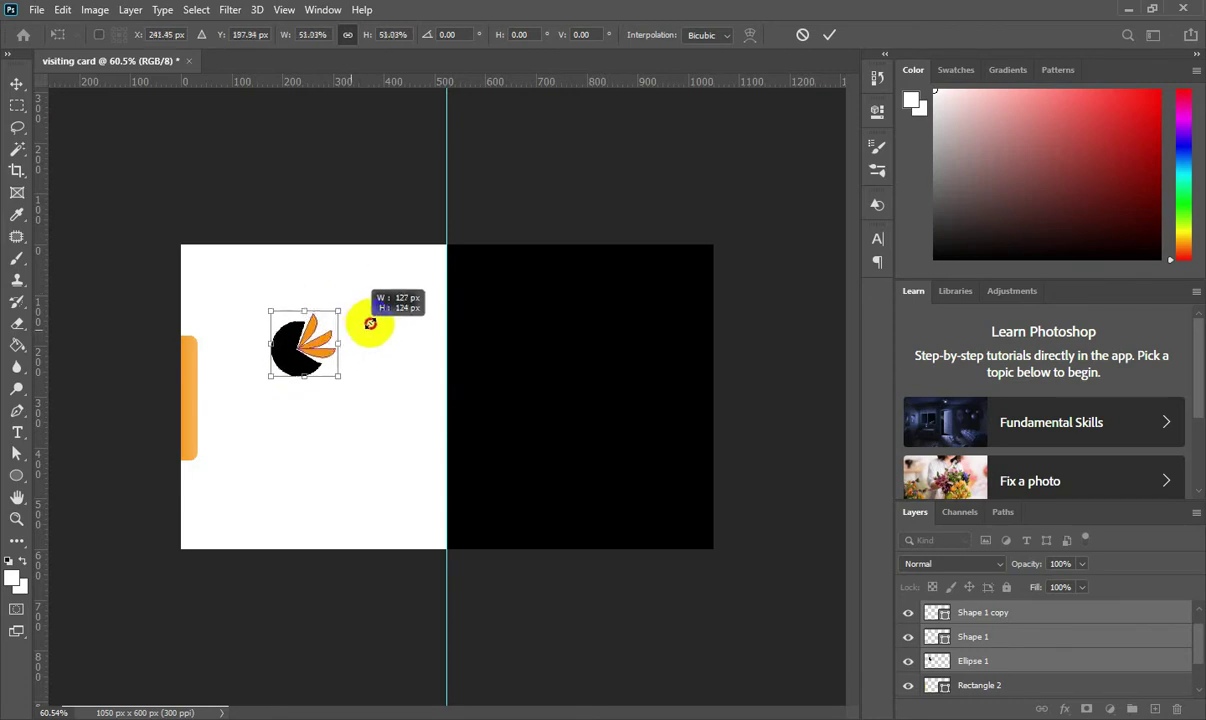
pyautogui.moveTo(297, 365); pyautogui.dragTo(310, 366)
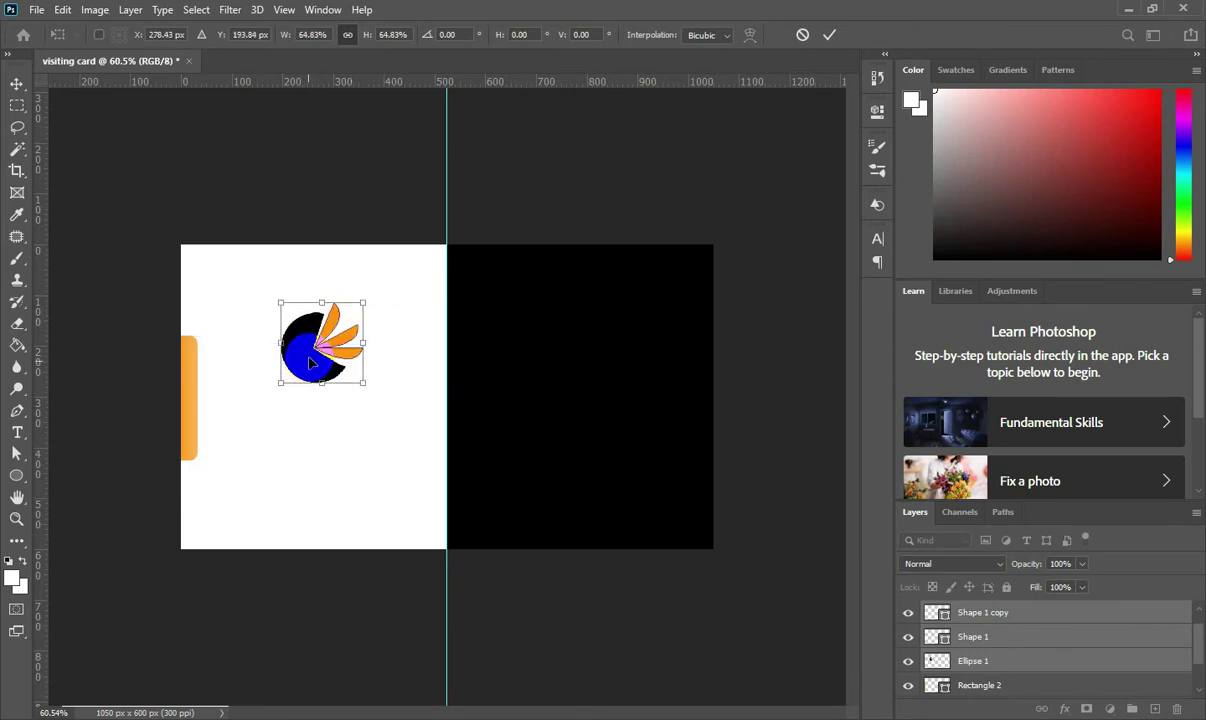
pyautogui.click(829, 34)
# Step: Zoom in on the card and add a new empty layer
pyautogui.hotkey('ctrl', '+')
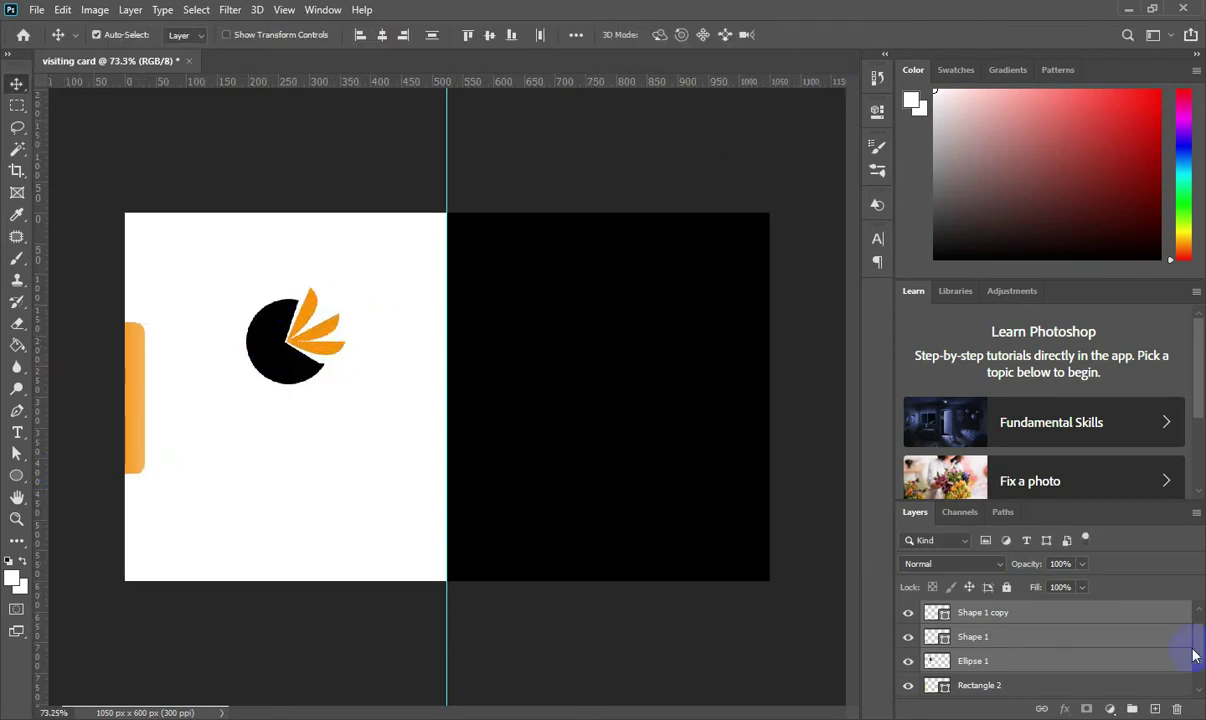
pyautogui.hotkey('ctrl', 'j')
pyautogui.click(1155, 709)
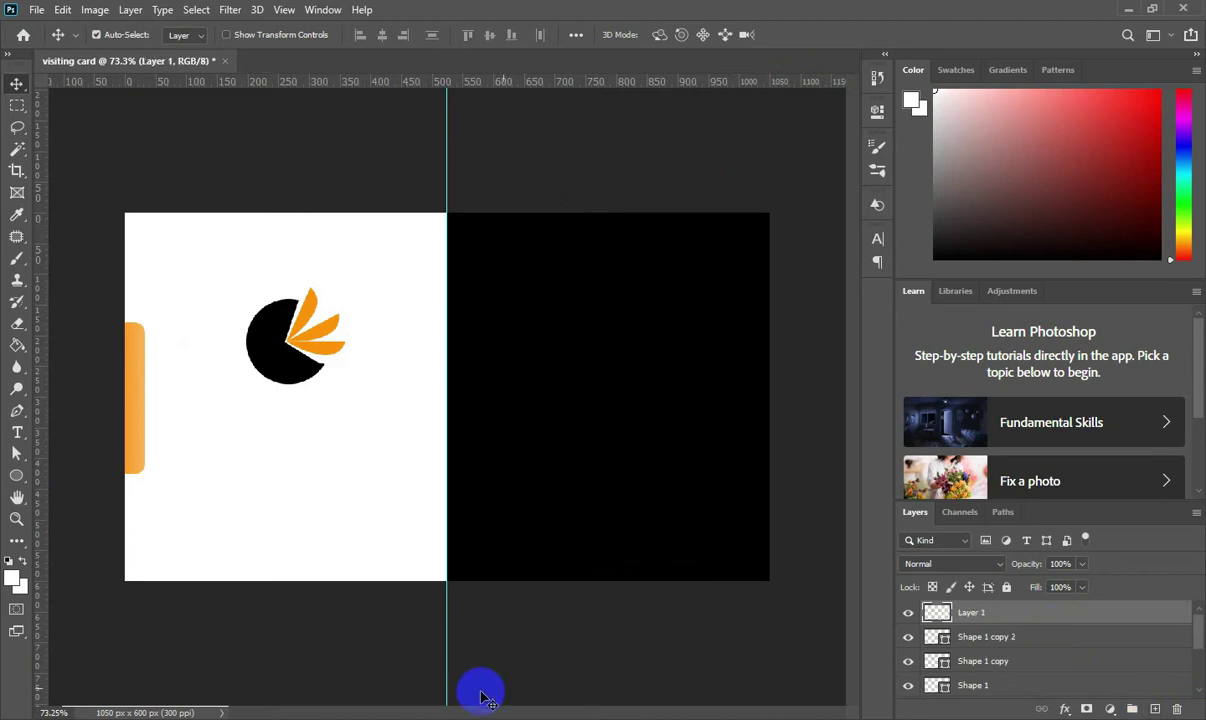
# Step: Colour the word NAME in the heading orange #ff9000 using the logo's orange
pyautogui.click(18, 433)
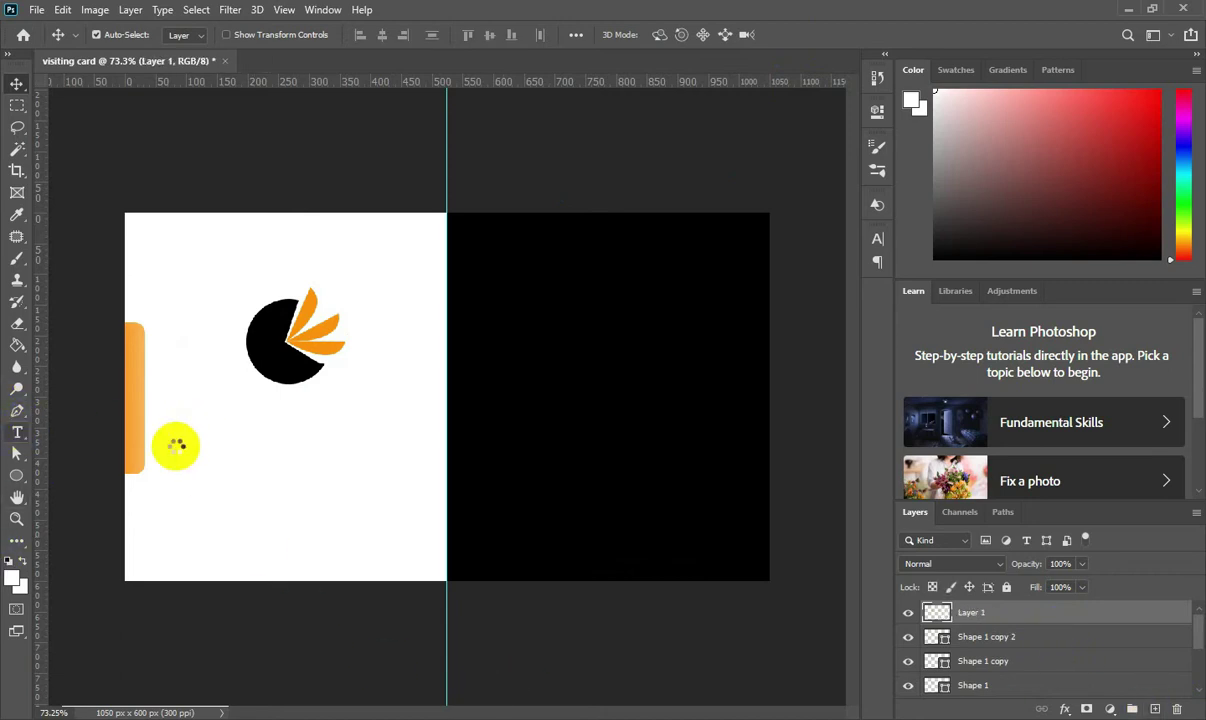
pyautogui.scroll(2, 172, 443)
pyautogui.scroll(-1, 172, 440)
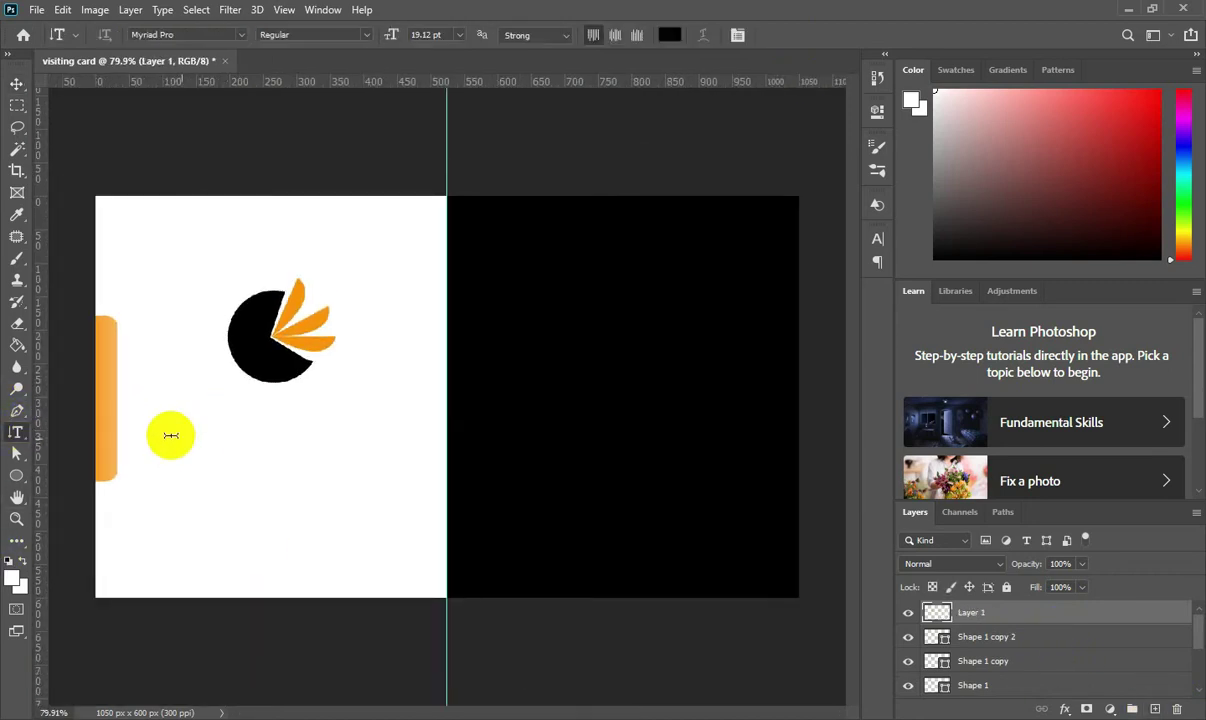
pyautogui.click(171, 435)
pyautogui.rightClick(18, 433)
pyautogui.click(100, 424)
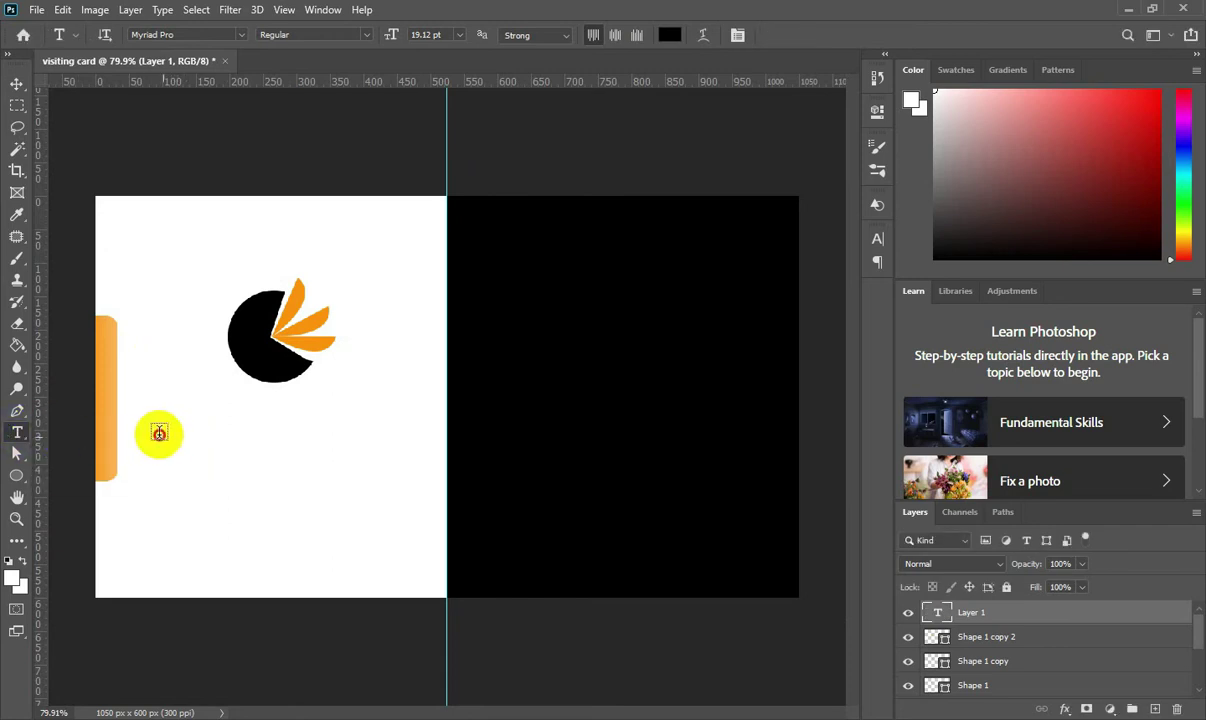
pyautogui.click(159, 432)
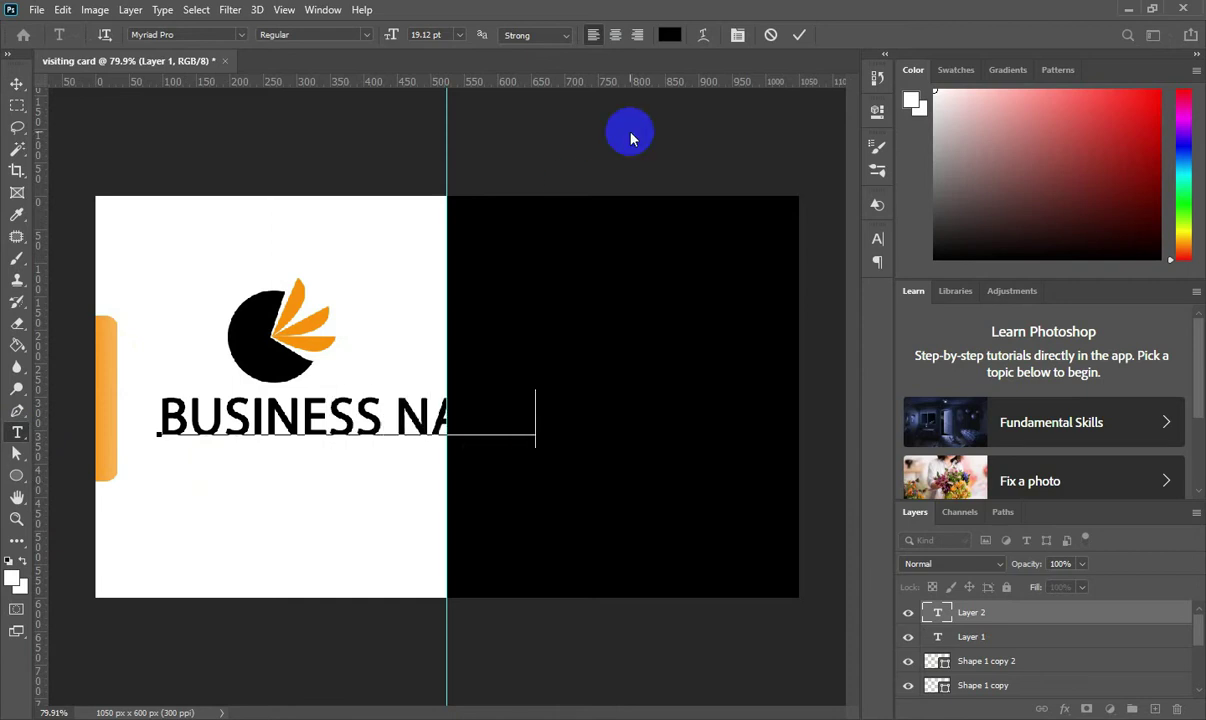
pyautogui.moveTo(525, 417)
pyautogui.mouseDown()
pyautogui.moveTo(415, 360)
pyautogui.moveTo(258, 352)
pyautogui.mouseUp()
pyautogui.click(668, 35)
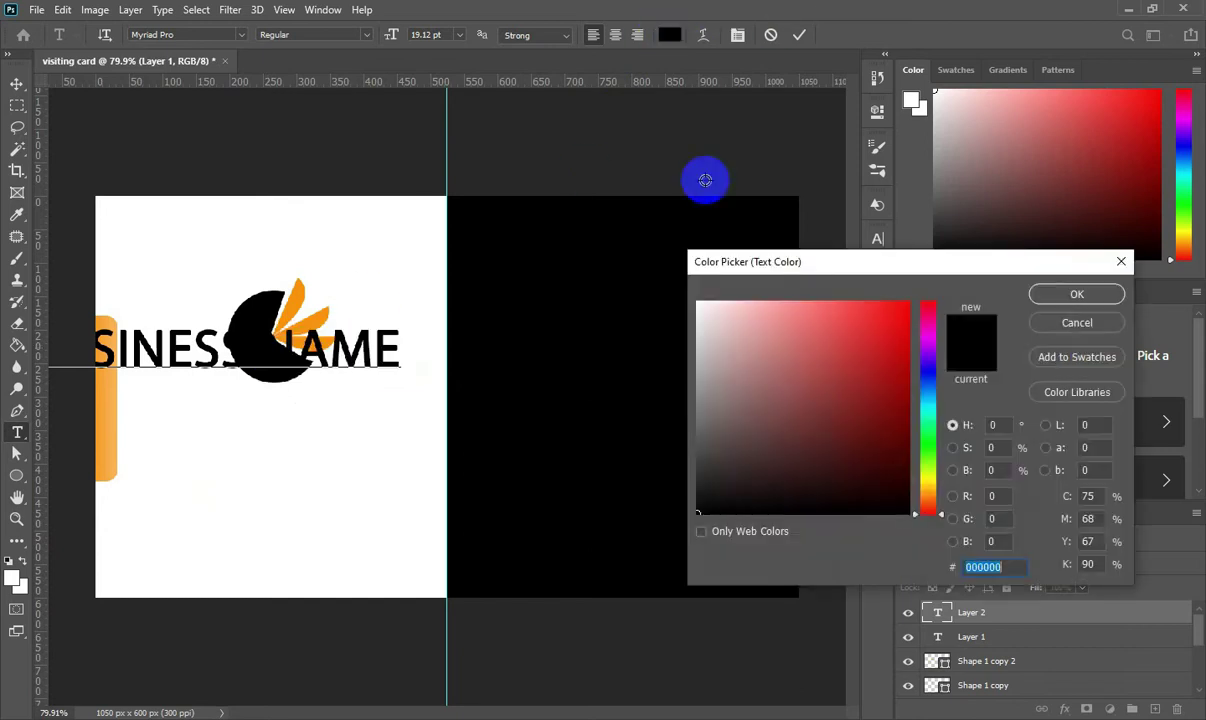
pyautogui.click(283, 289)
pyautogui.click(1071, 296)
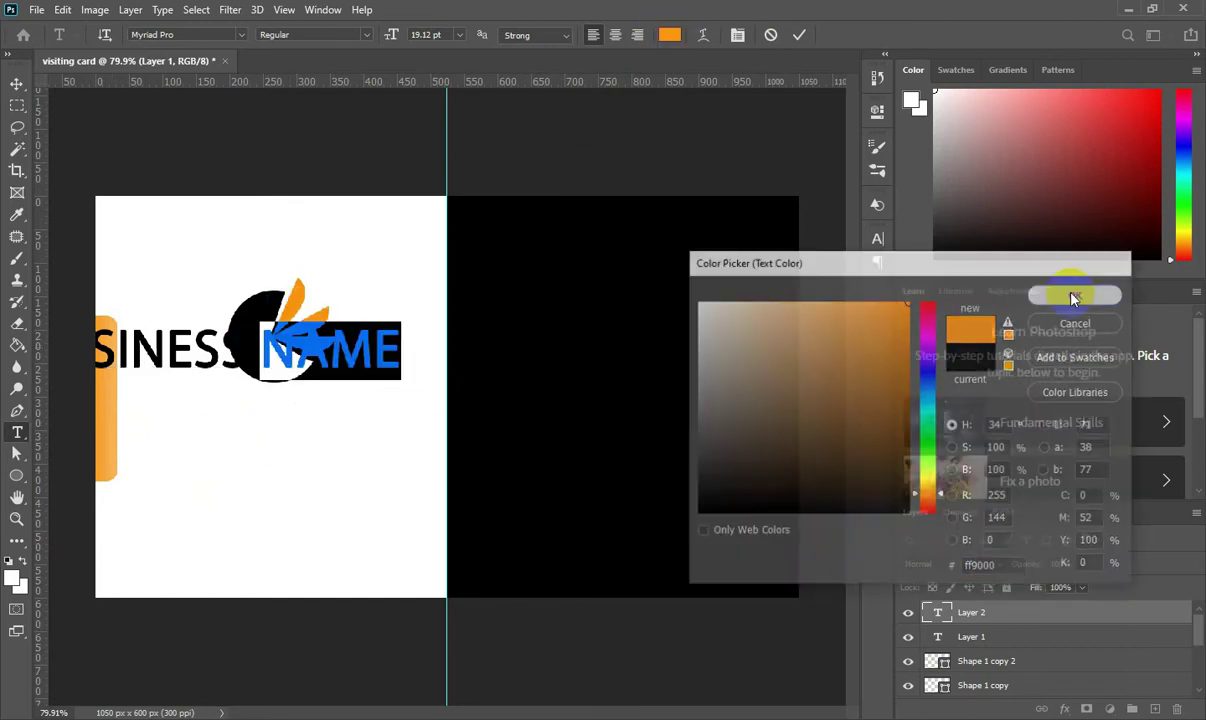
pyautogui.click(799, 35)
pyautogui.hotkey('ctrl', '-')
# Step: Move BUSINESS NAME under the logo and scale it to about 68%
pyautogui.press('v')
pyautogui.scroll(-1, 330, 410)
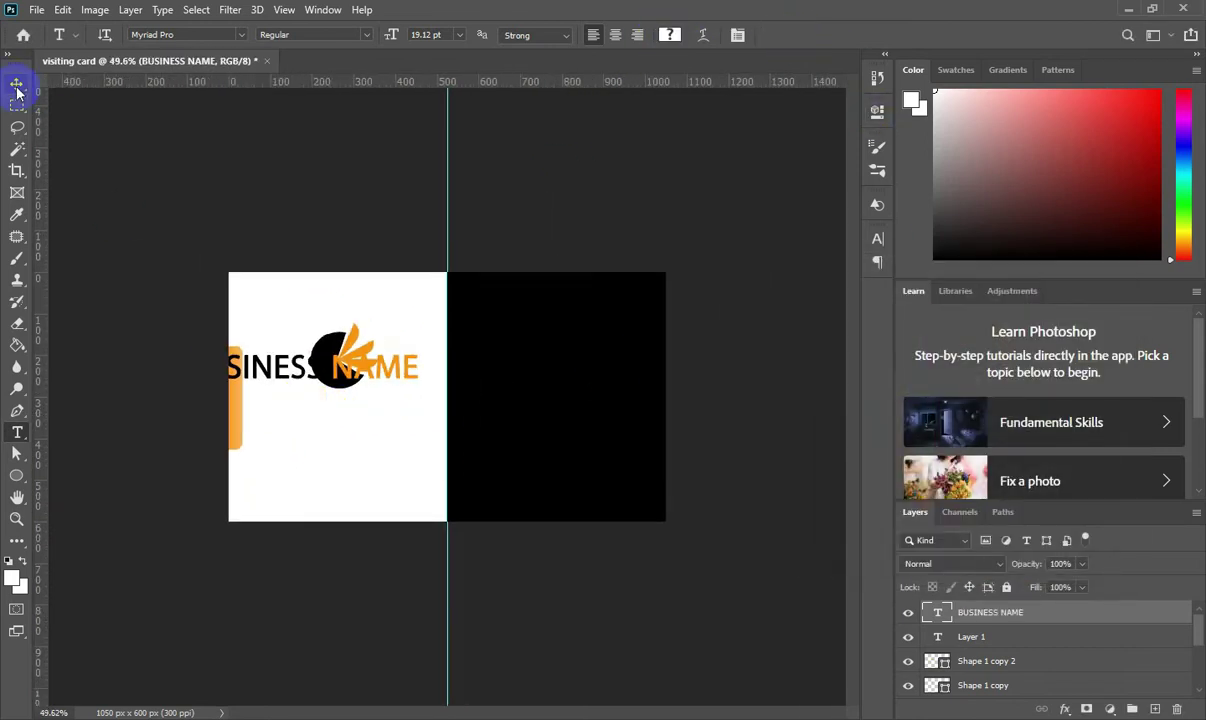
pyautogui.moveTo(270, 373); pyautogui.dragTo(299, 438)
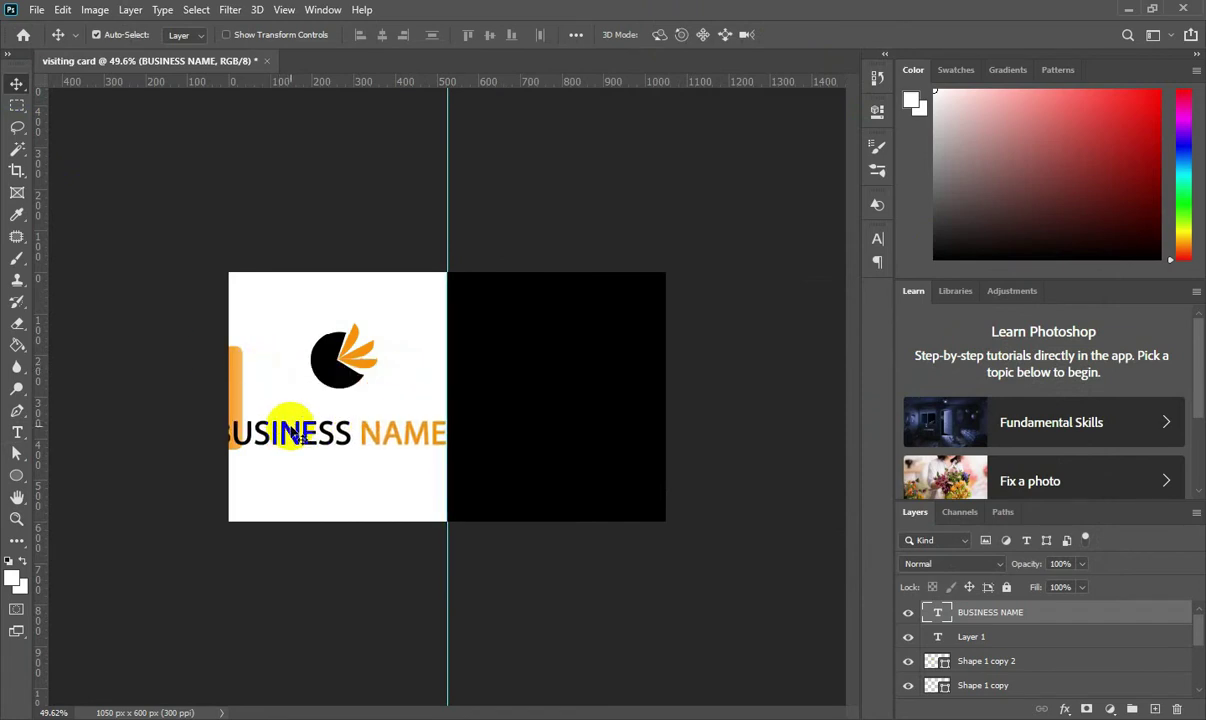
pyautogui.hotkey('ctrl', 't')
pyautogui.moveTo(452, 416)
pyautogui.mouseDown()
pyautogui.moveTo(363, 431)
pyautogui.moveTo(390, 420)
pyautogui.mouseUp()
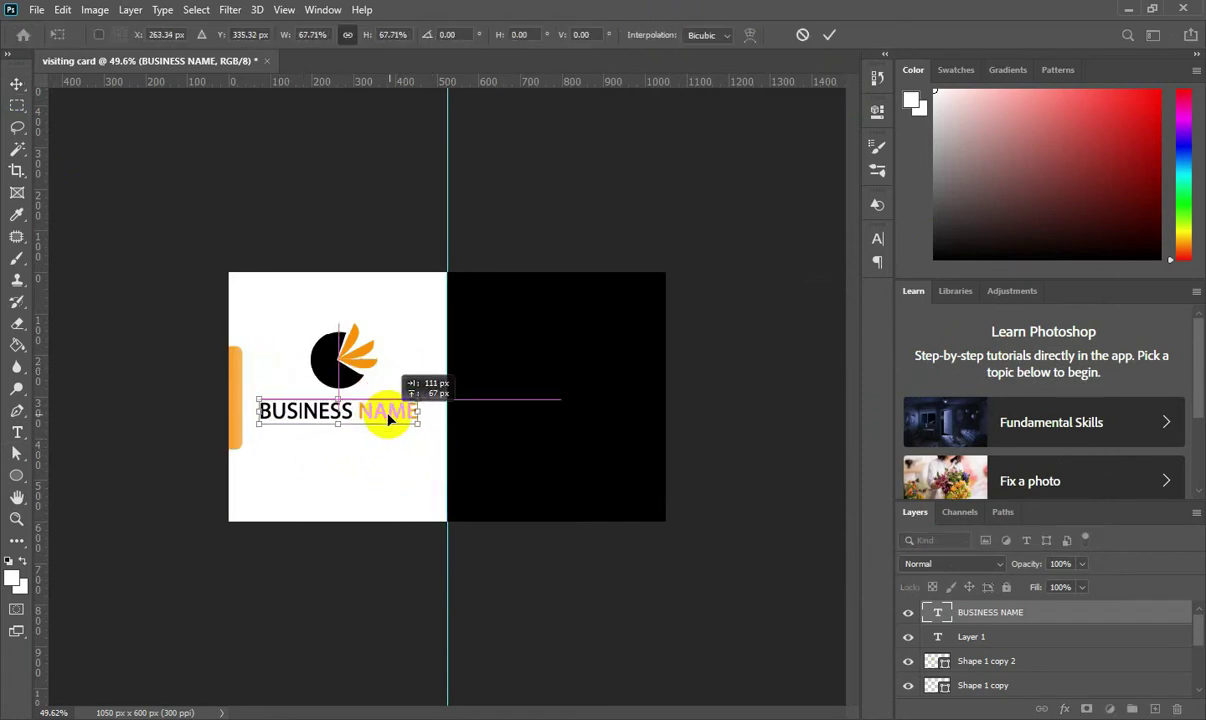
pyautogui.click(831, 36)
pyautogui.scroll(2, 137, 503)
pyautogui.scroll(1, 140, 506)
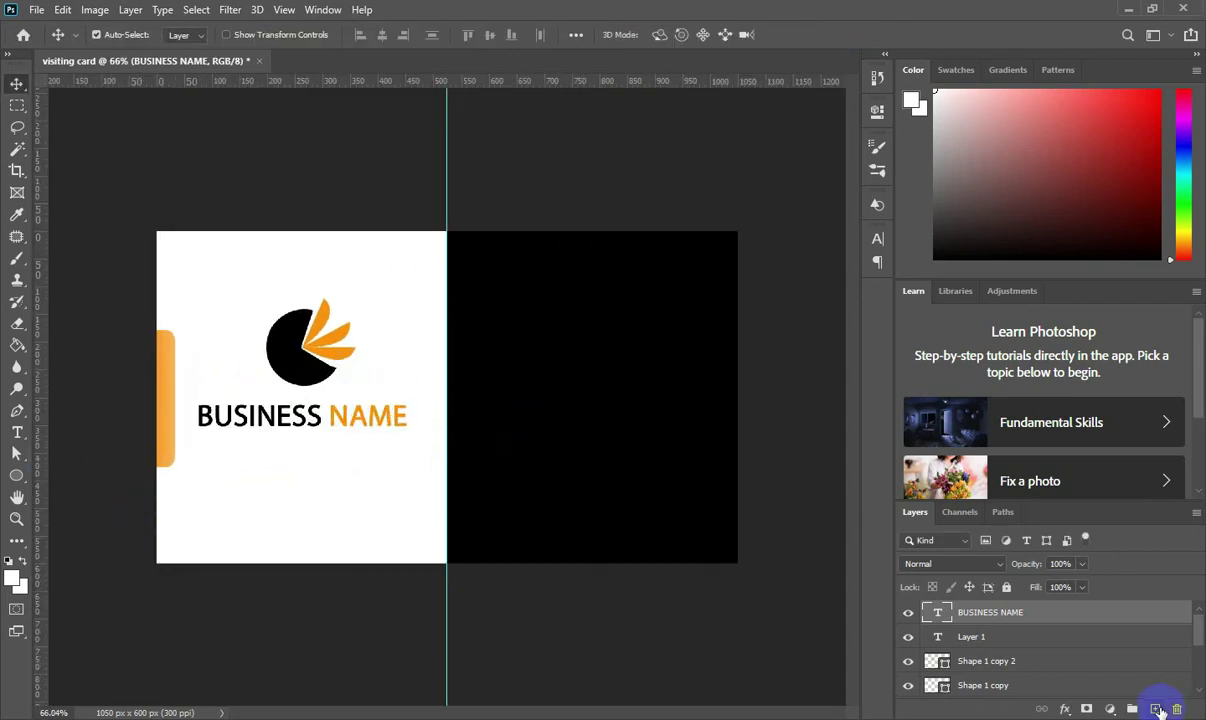
# Step: On a new layer, type SLOGAN HERE in mid grey below the heading
pyautogui.click(1157, 710)
pyautogui.click(17, 432)
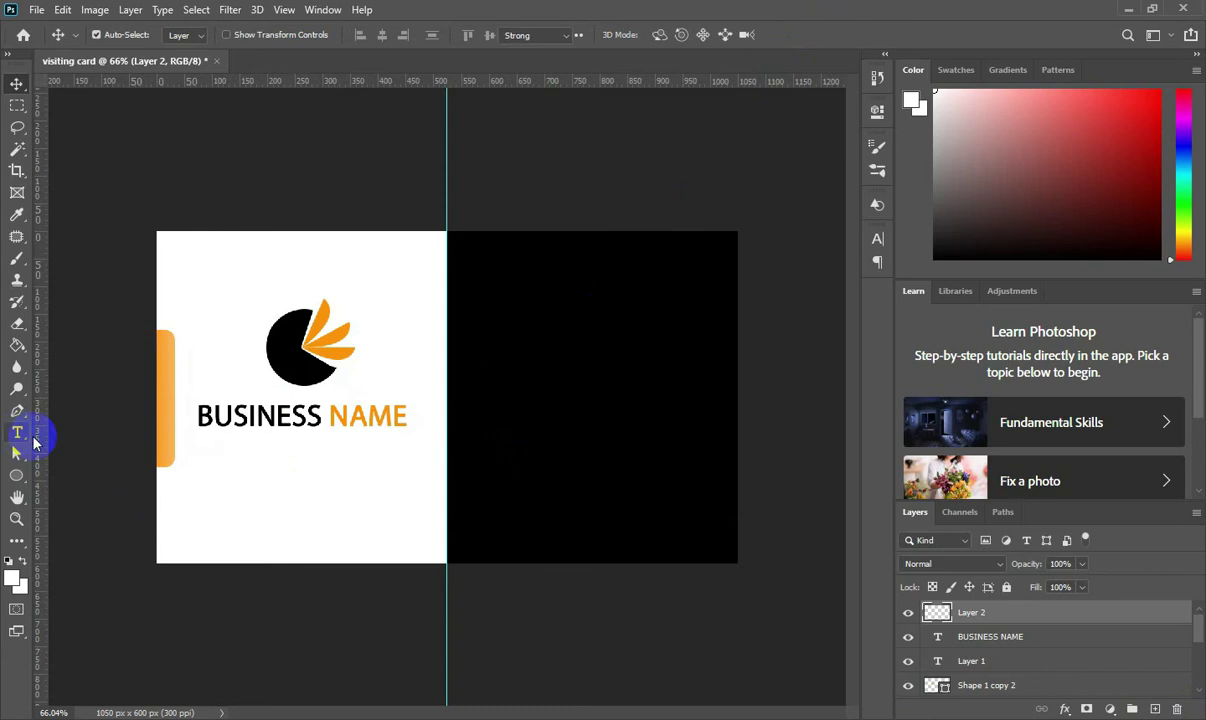
pyautogui.click(220, 462)
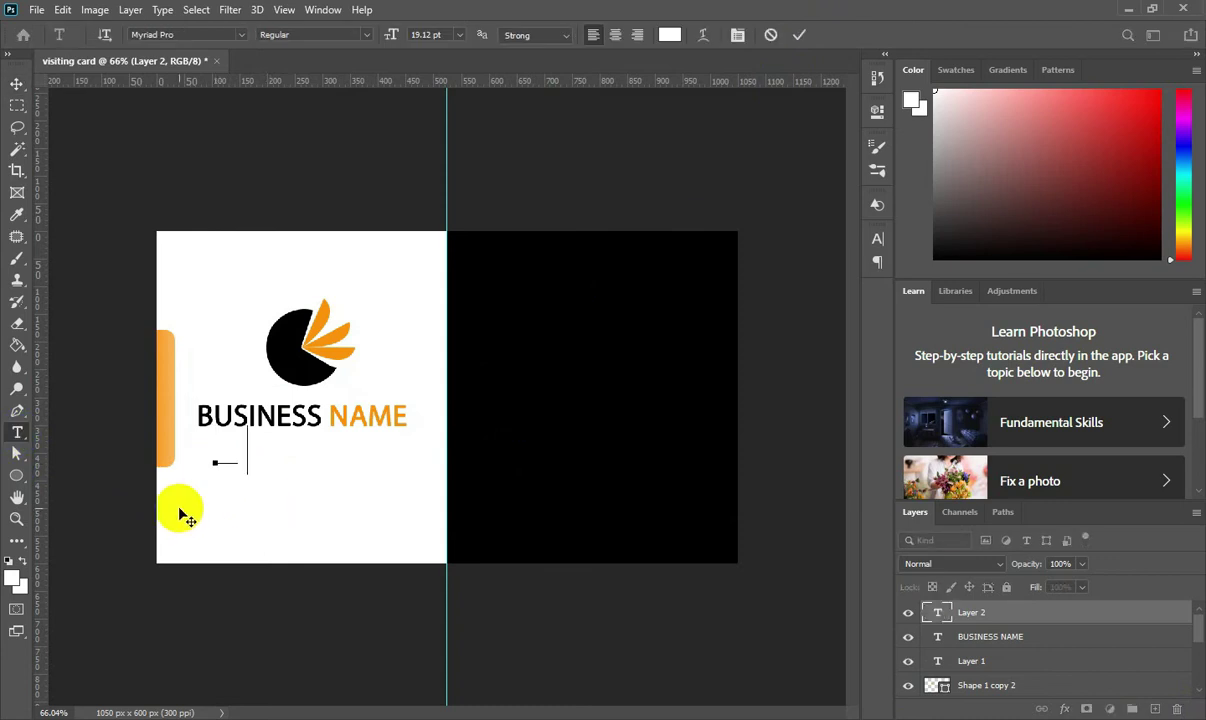
pyautogui.click(670, 35)
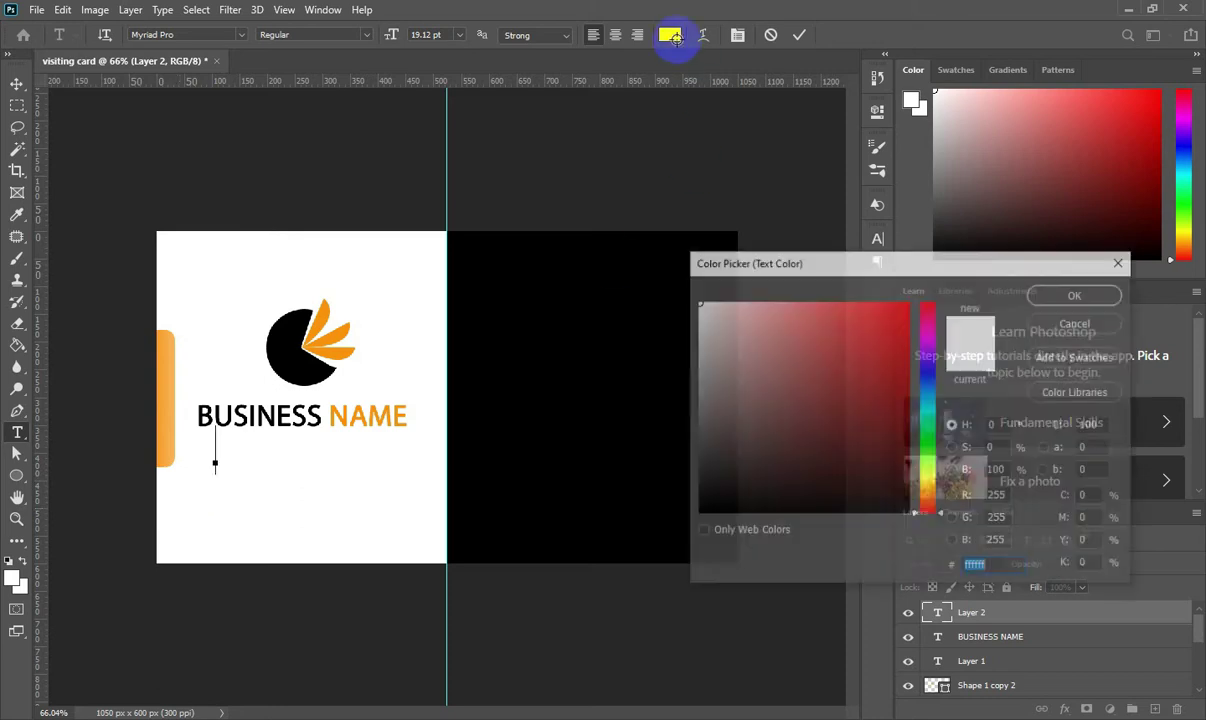
pyautogui.click(695, 423)
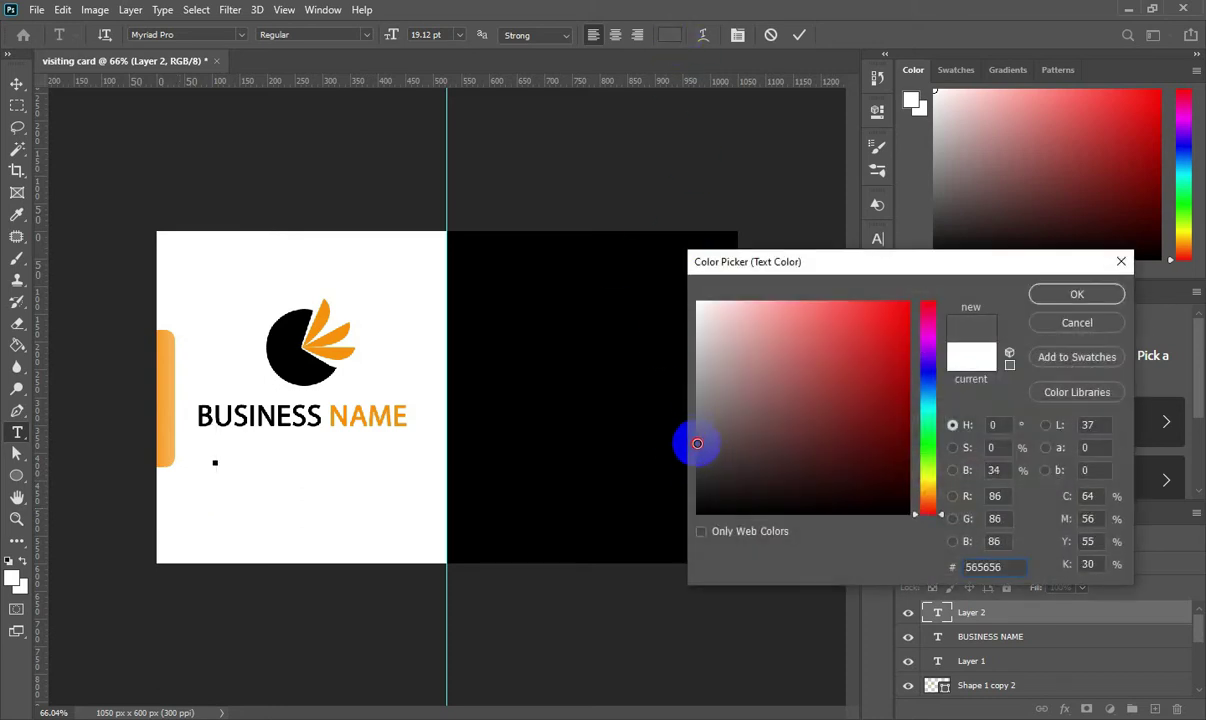
pyautogui.click(1048, 293)
pyautogui.write('SLOGAN HE')
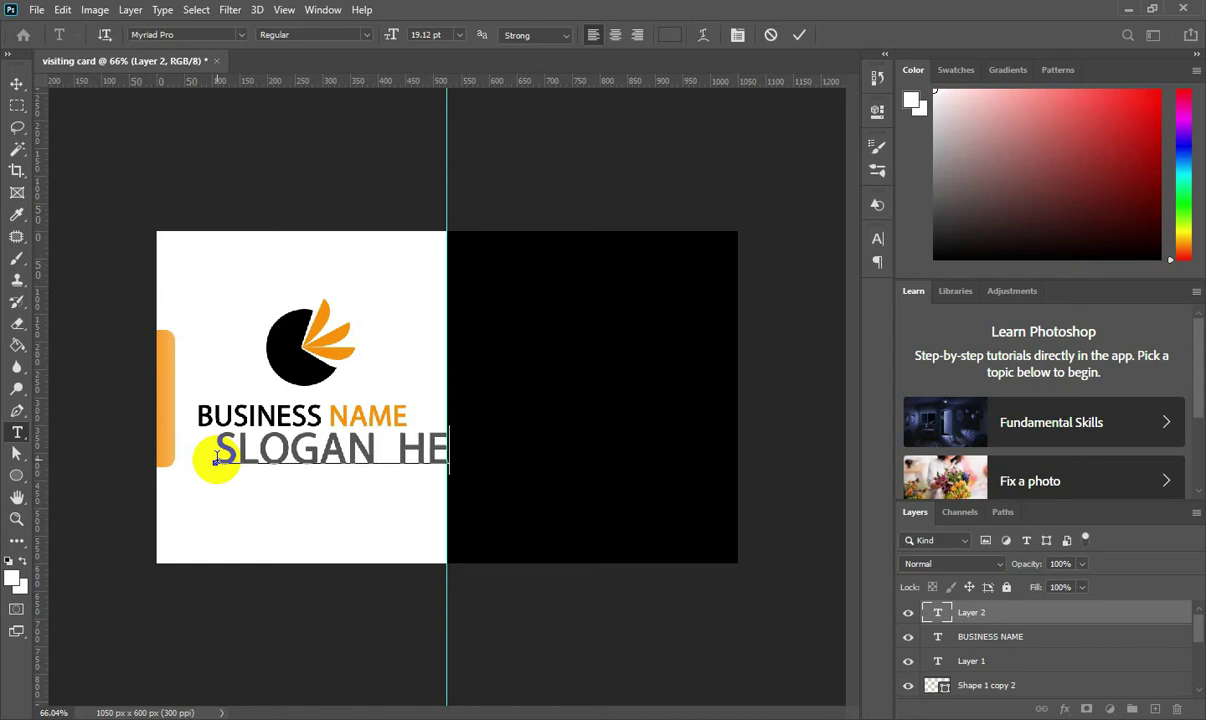
pyautogui.write('RE')
pyautogui.click(799, 34)
# Step: Scale SLOGAN HERE to about 49%, centre it under BUSINESS NAME, and add a new empty layer
pyautogui.hotkey('ctrl', 't')
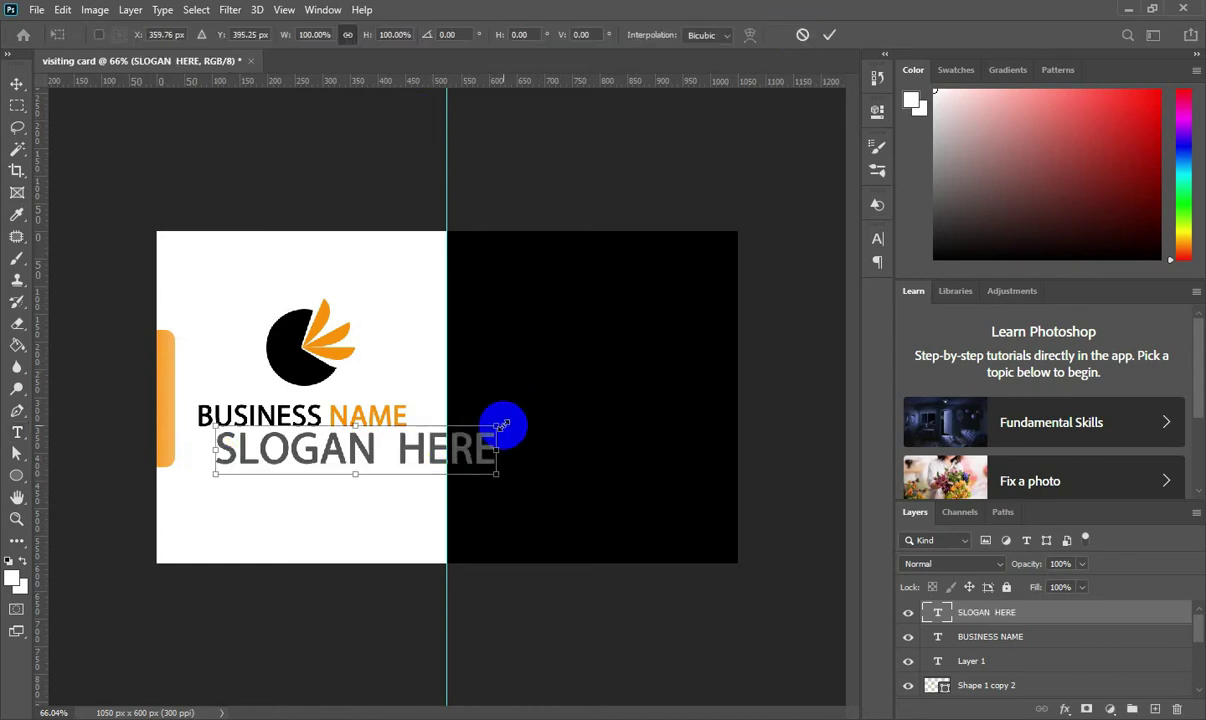
pyautogui.moveTo(501, 425); pyautogui.dragTo(385, 485)
pyautogui.moveTo(301, 463); pyautogui.dragTo(310, 456)
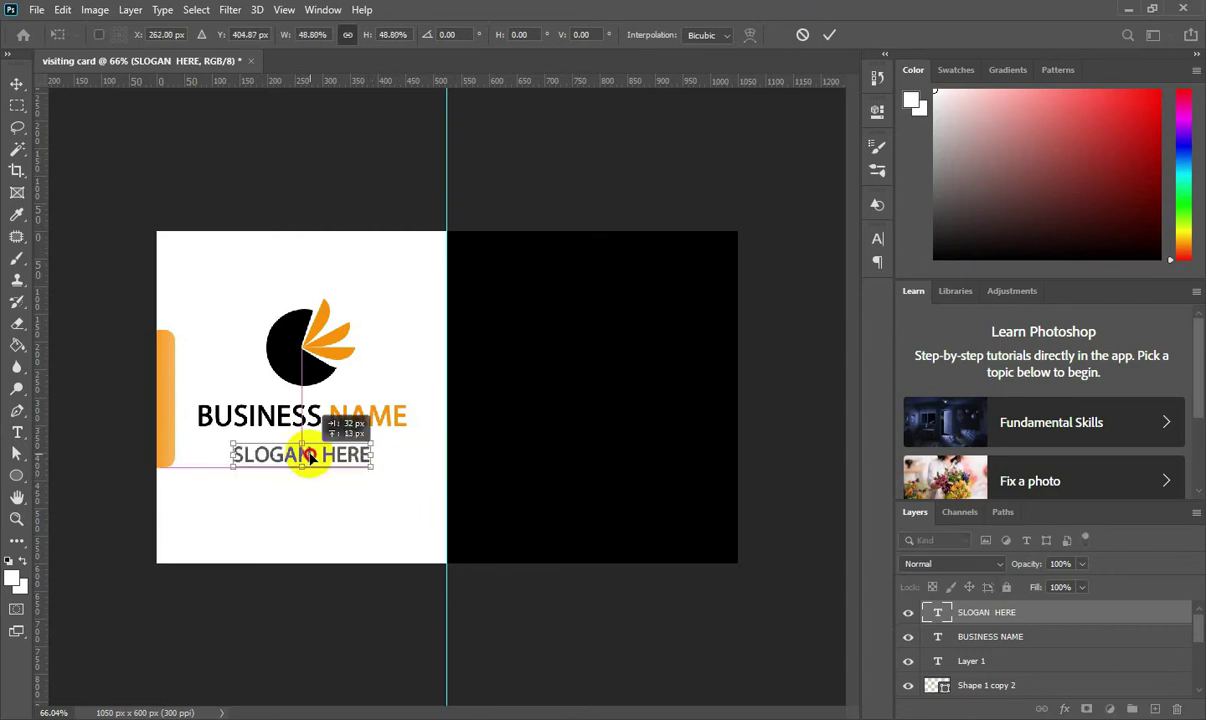
pyautogui.click(829, 34)
pyautogui.click(17, 83)
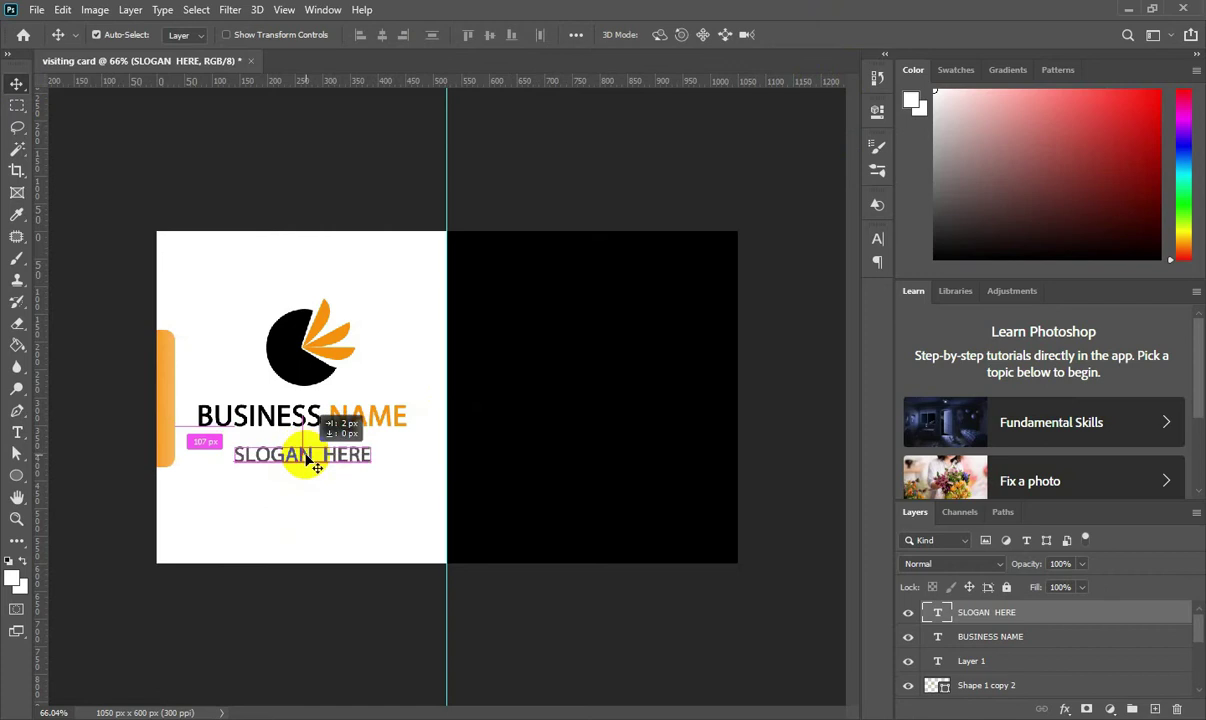
pyautogui.scroll(1, 357, 551)
pyautogui.scroll(-1, 357, 551)
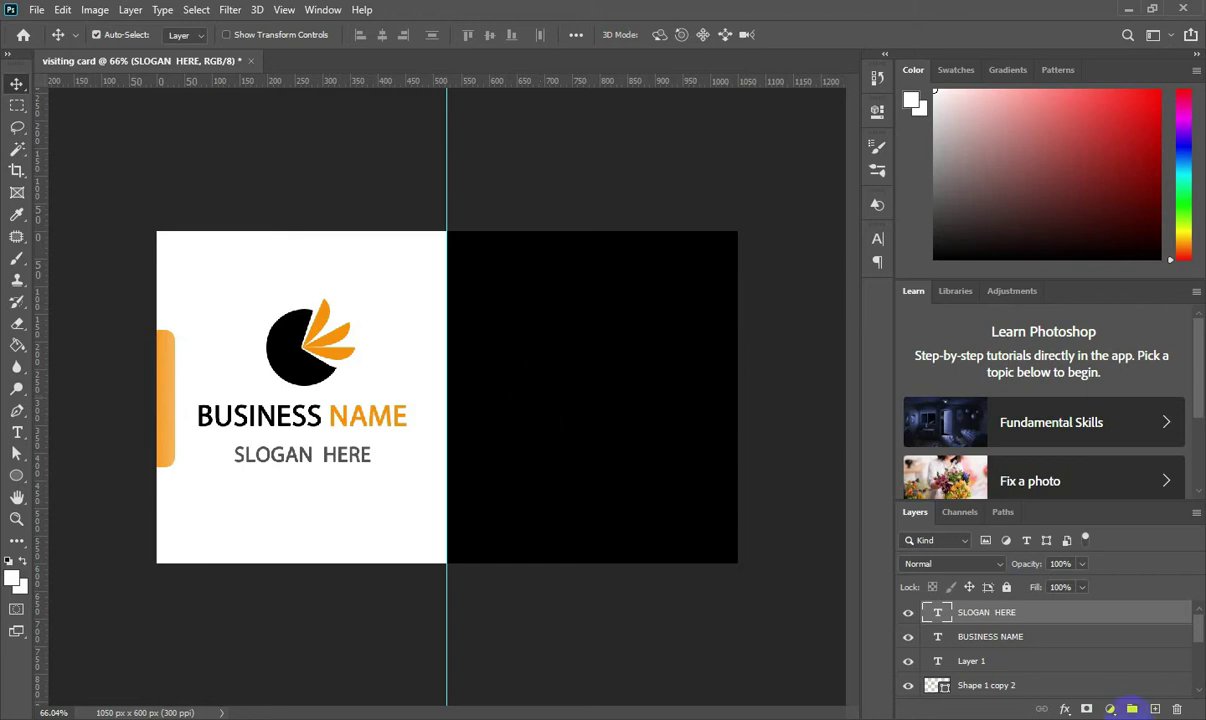
pyautogui.click(1155, 709)
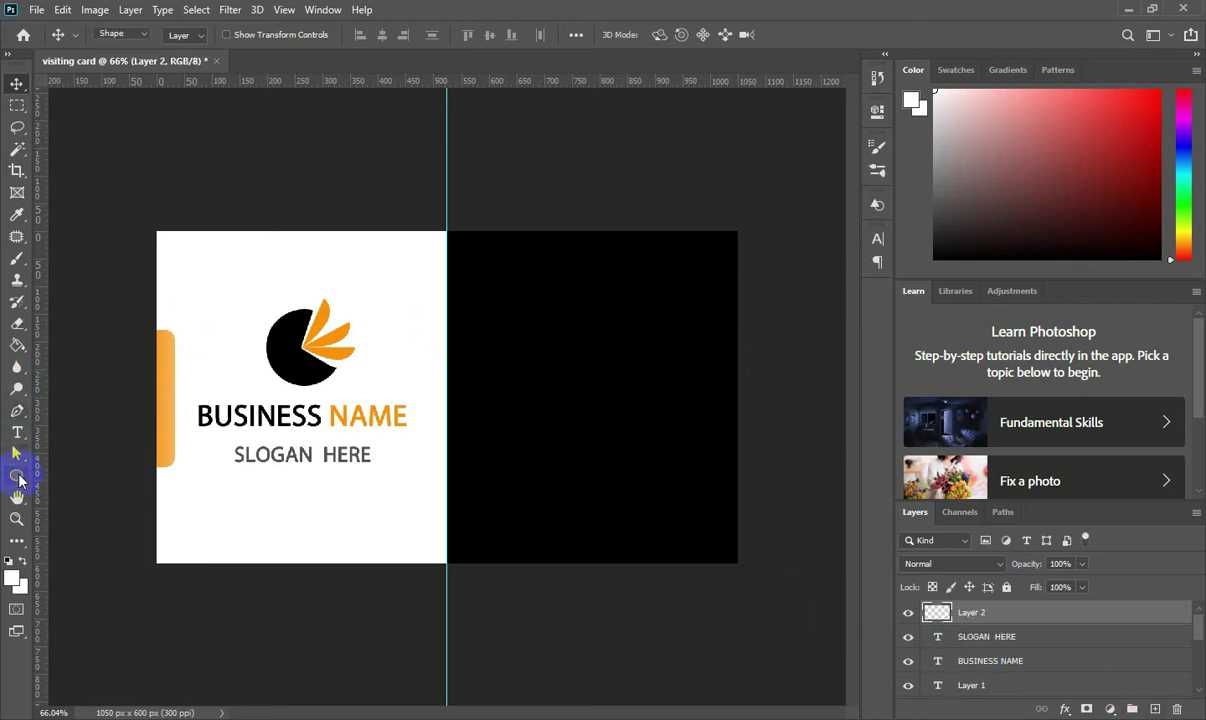
# Step: Draw a tall rectangle across the card's centre line with 30 px corners and gradient fill
pyautogui.rightClick(19, 480)
pyautogui.click(80, 441)
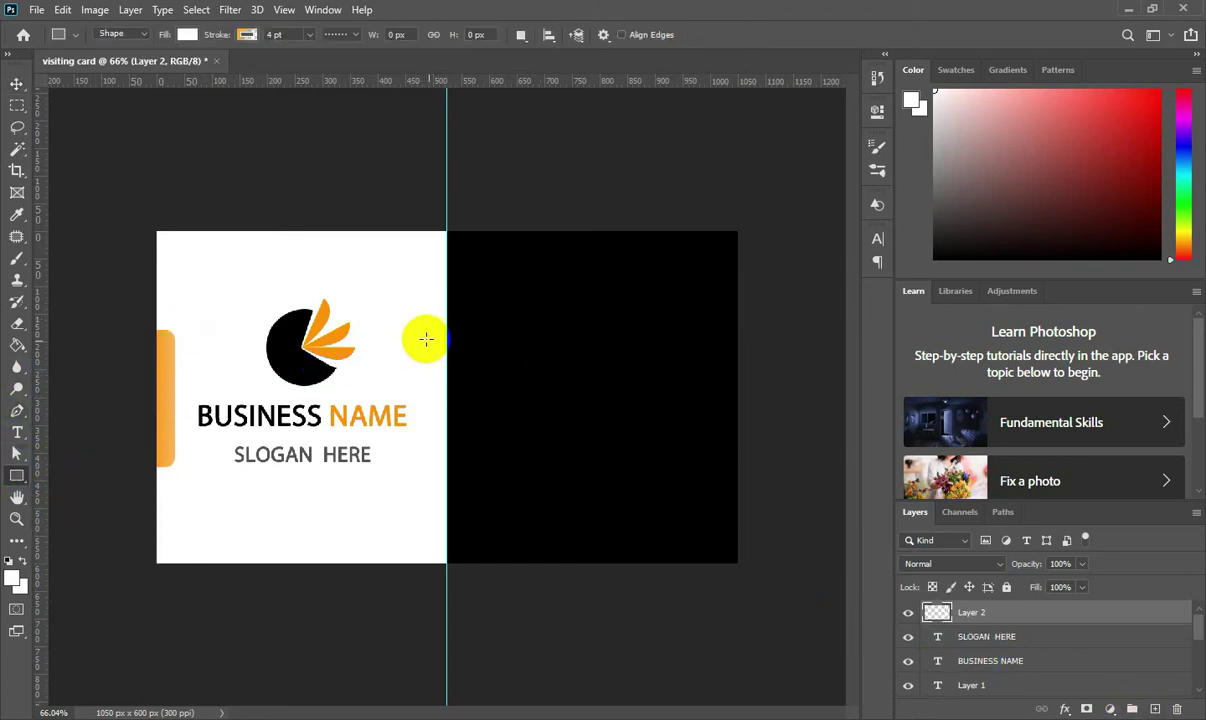
pyautogui.moveTo(420, 329); pyautogui.dragTo(471, 489)
pyautogui.write('30')
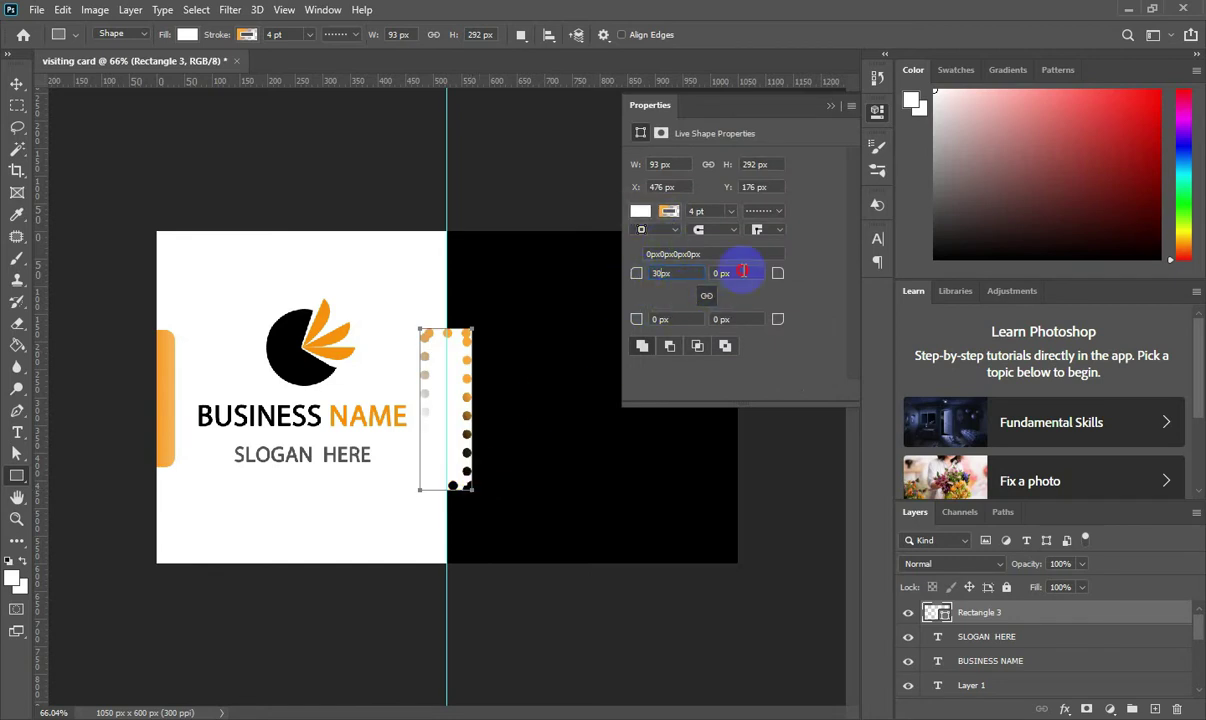
pyautogui.press('Return')
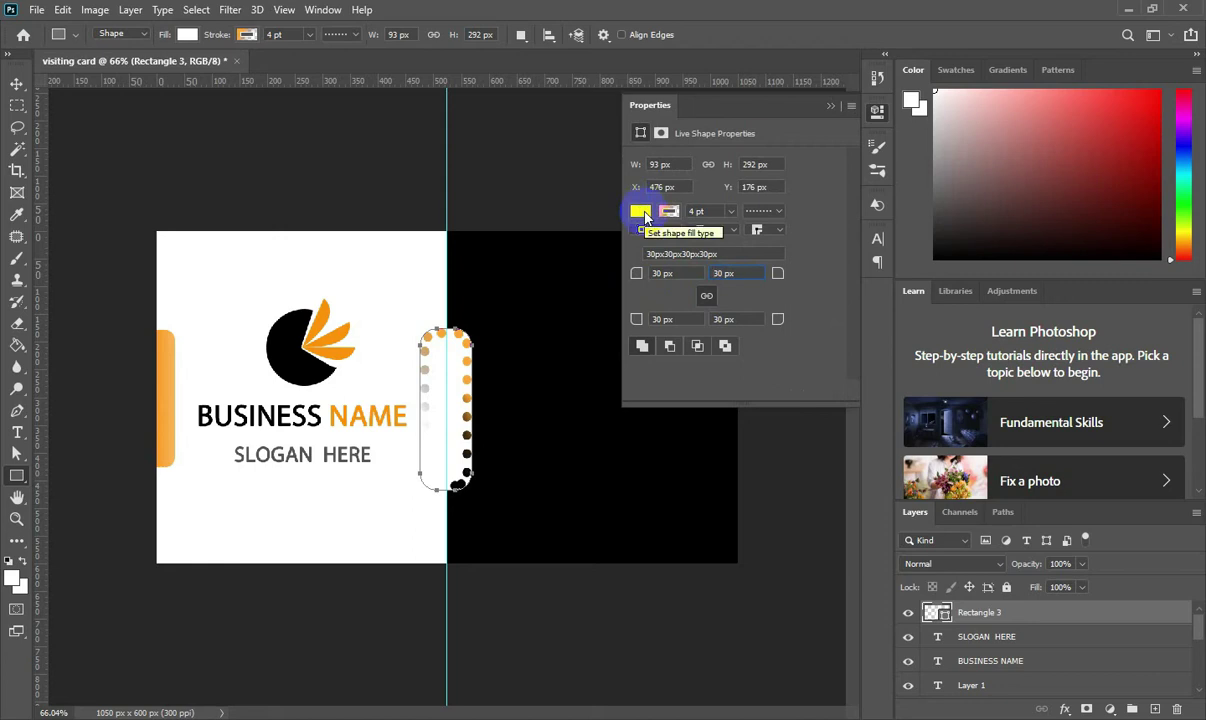
pyautogui.click(642, 213)
pyautogui.click(658, 300)
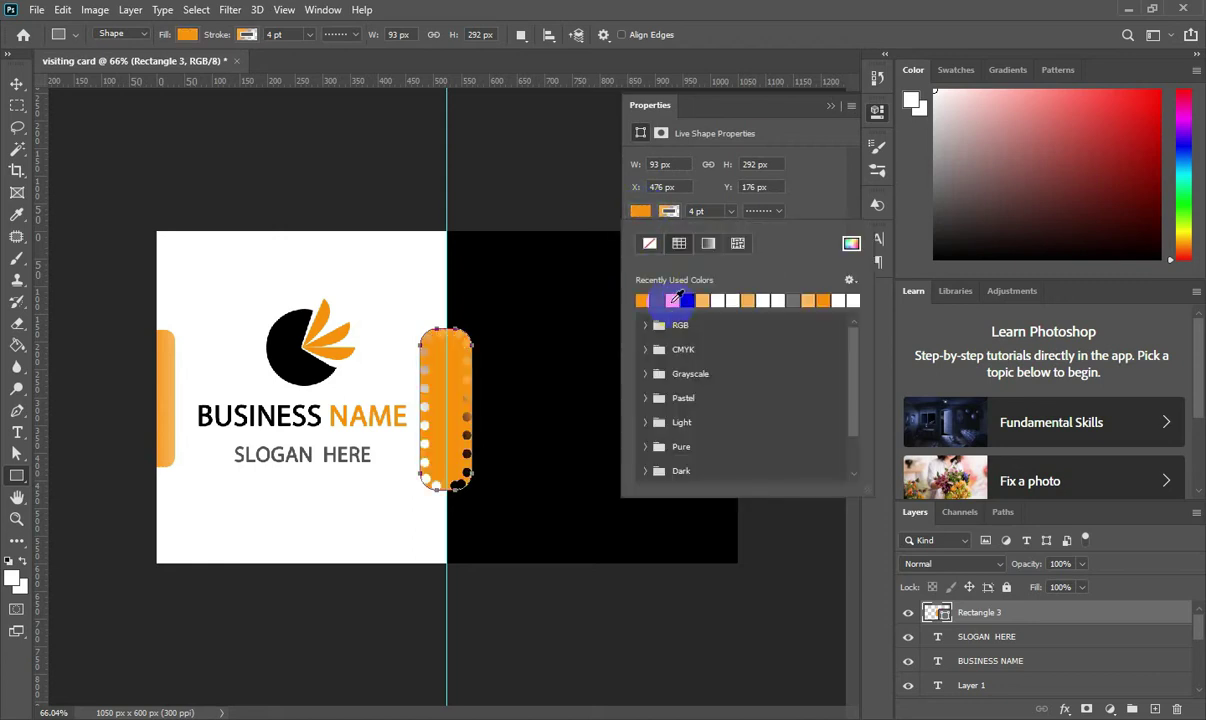
pyautogui.click(707, 244)
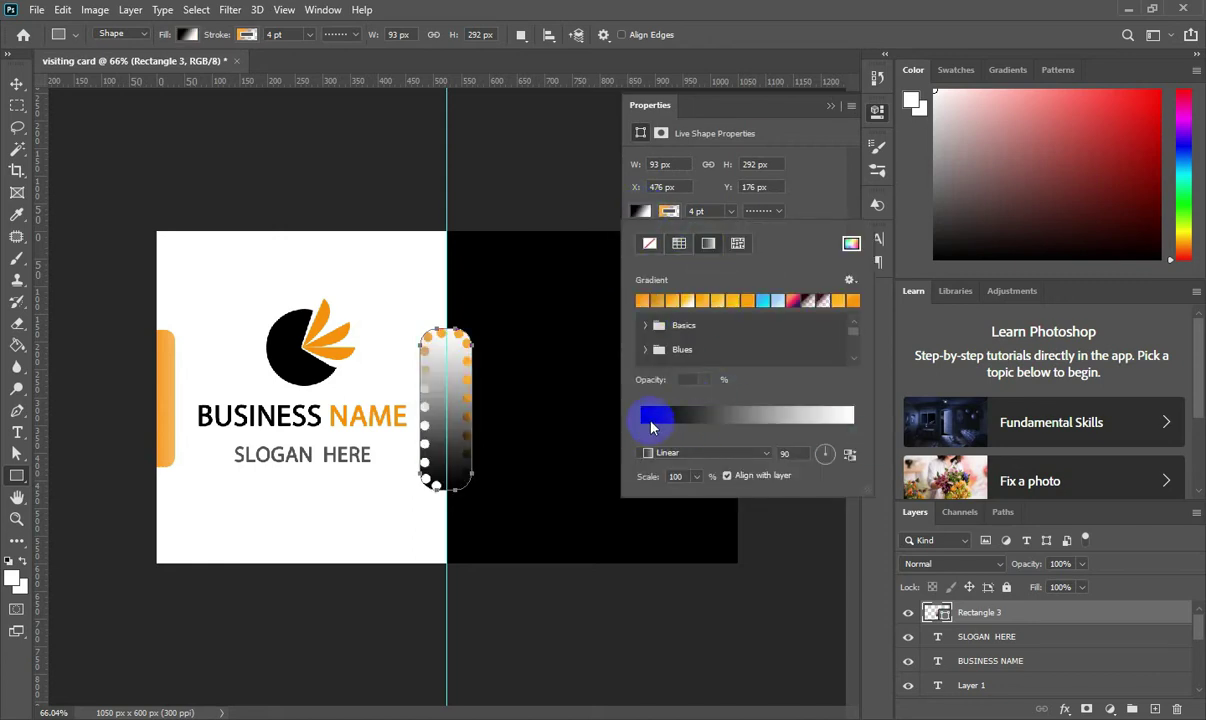
# Step: Set the tab's gradient stops from orange ff9000 to a lighter orange fbae4b
pyautogui.doubleClick(937, 613)
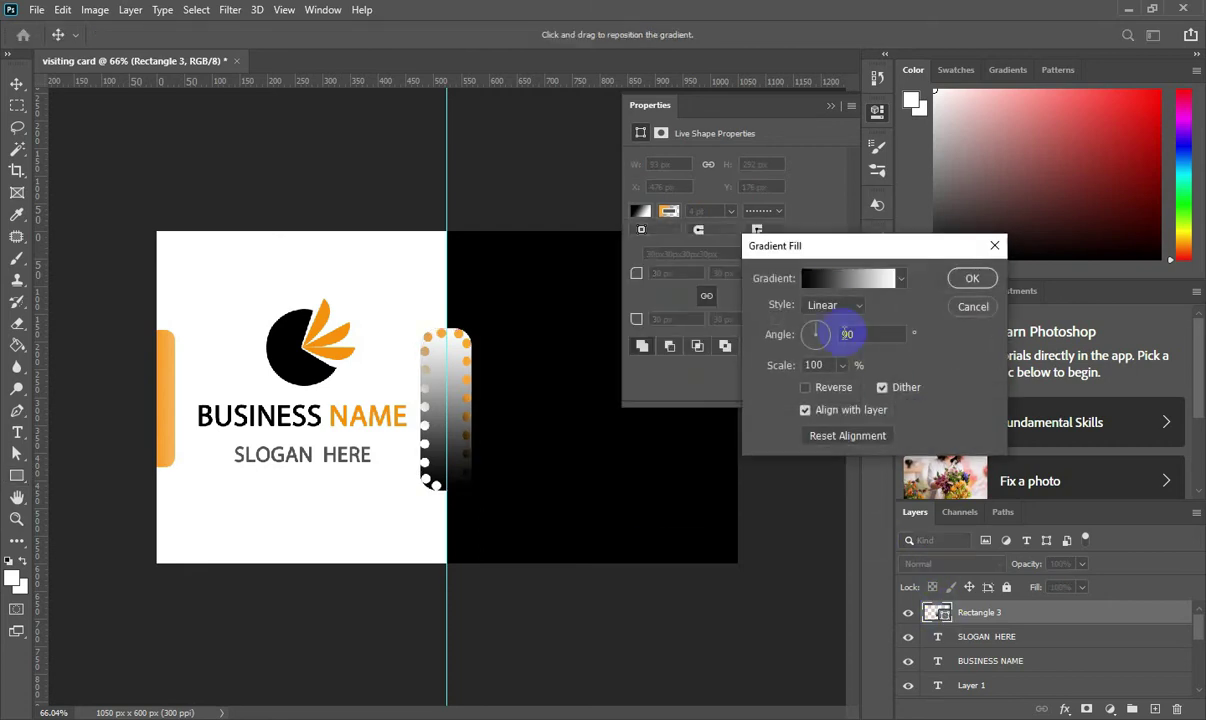
pyautogui.click(840, 279)
pyautogui.click(656, 598)
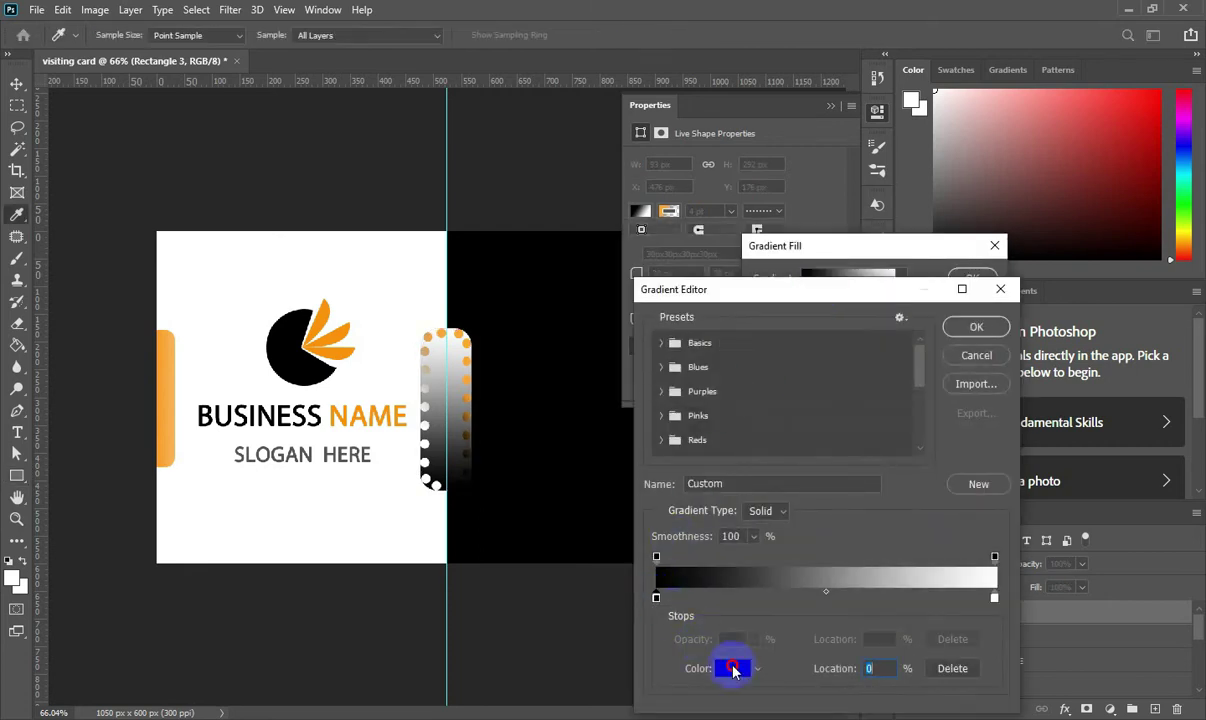
pyautogui.click(733, 668)
pyautogui.click(335, 325)
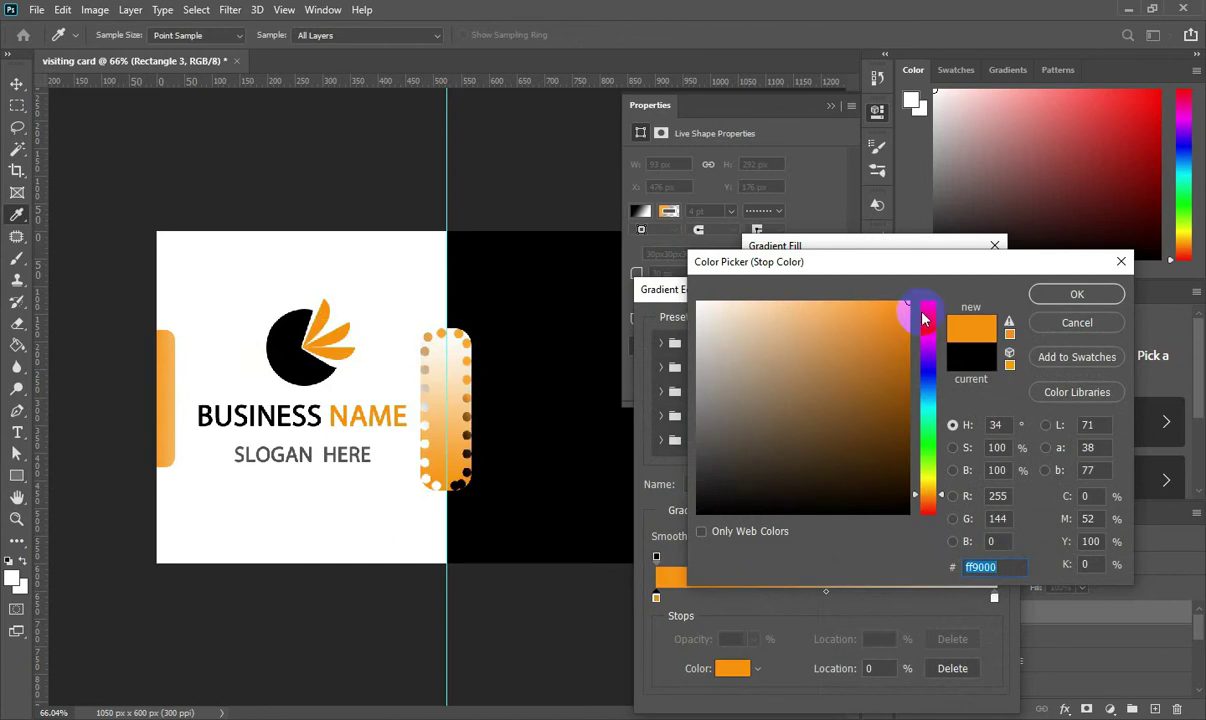
pyautogui.click(1057, 300)
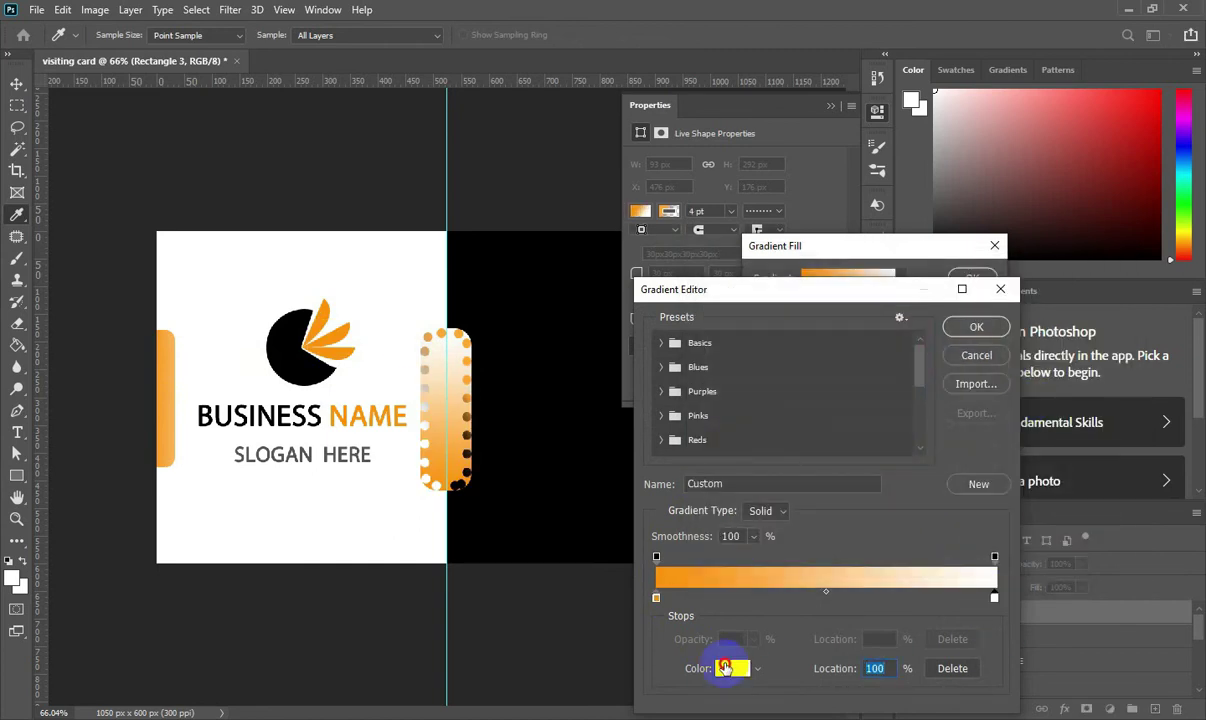
pyautogui.click(733, 668)
pyautogui.click(318, 336)
pyautogui.moveTo(895, 330)
pyautogui.mouseDown()
pyautogui.moveTo(820, 314)
pyautogui.moveTo(846, 304)
pyautogui.mouseUp()
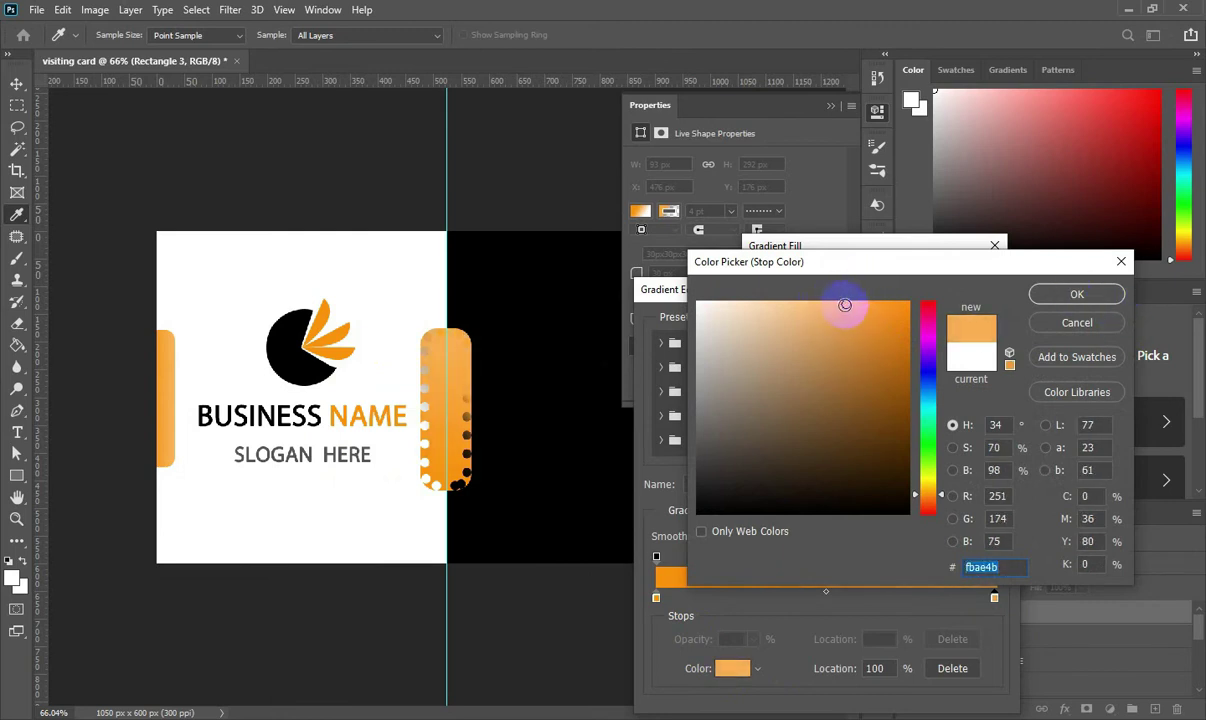
pyautogui.press('Return')
pyautogui.click(968, 325)
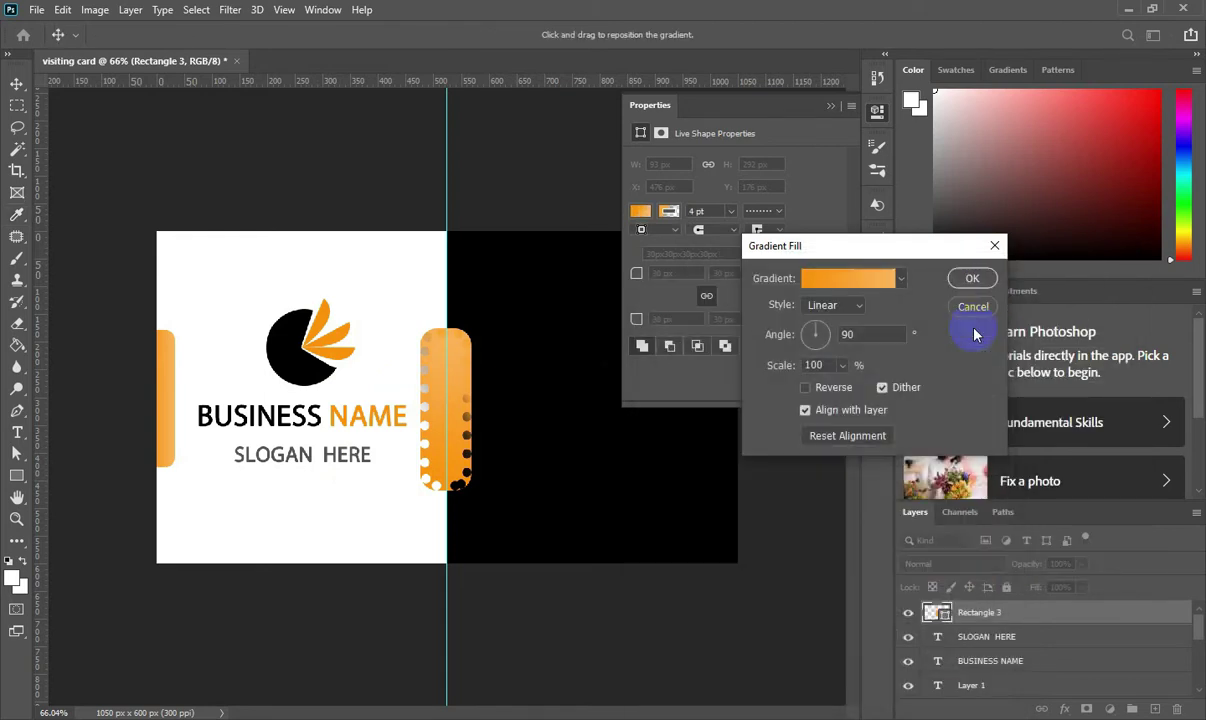
pyautogui.write('0')
pyautogui.click(970, 278)
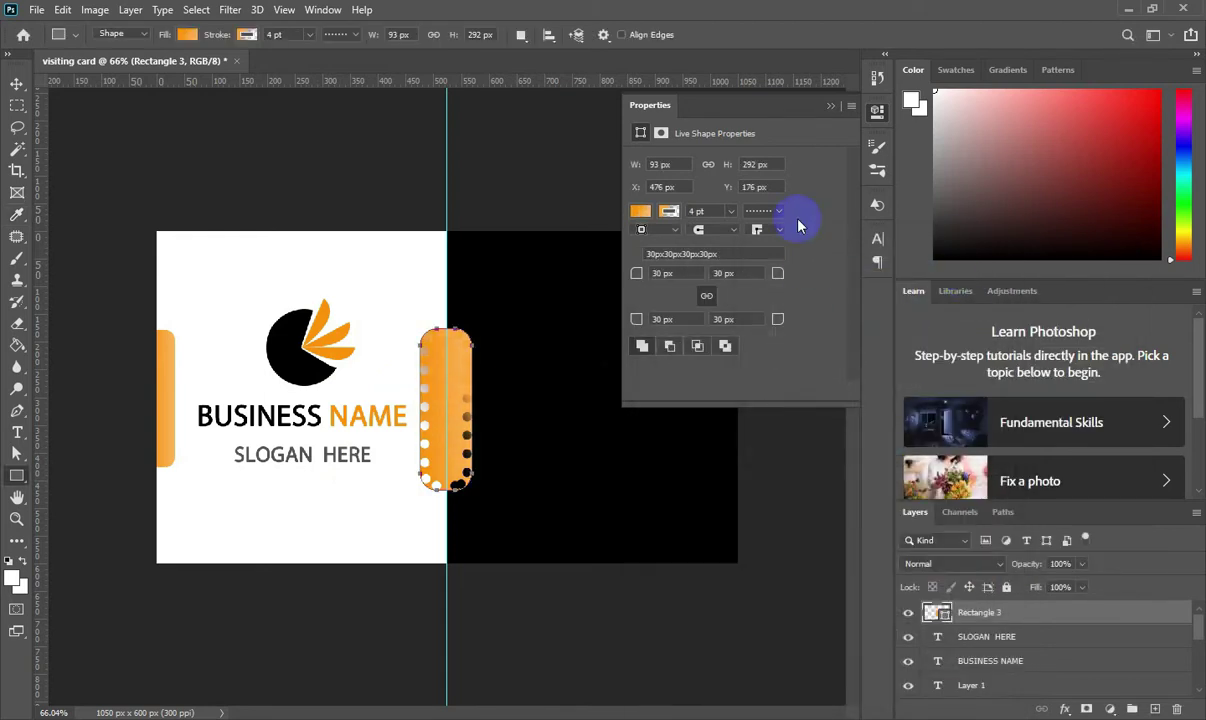
# Step: Set the tab's stroke width to 0 pt to remove its outline
pyautogui.click(830, 105)
pyautogui.click(310, 34)
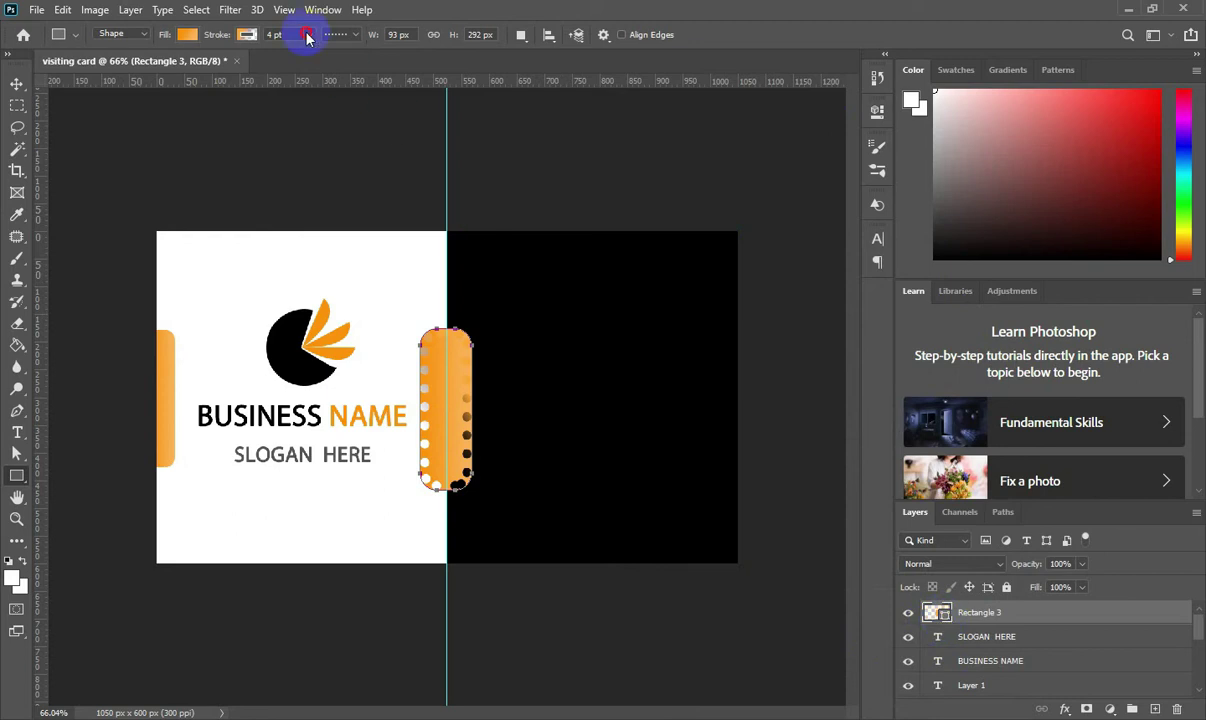
pyautogui.moveTo(320, 53); pyautogui.dragTo(270, 53)
pyautogui.click(14, 82)
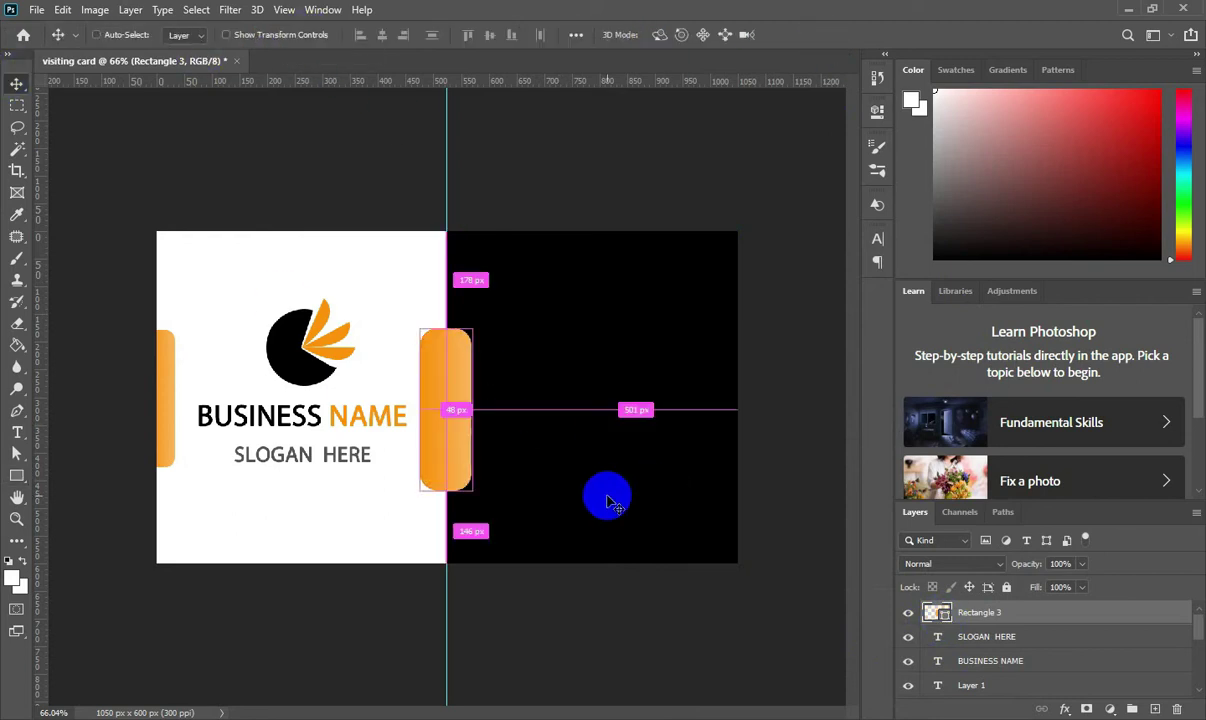
pyautogui.hotkey('ctrl', ';')
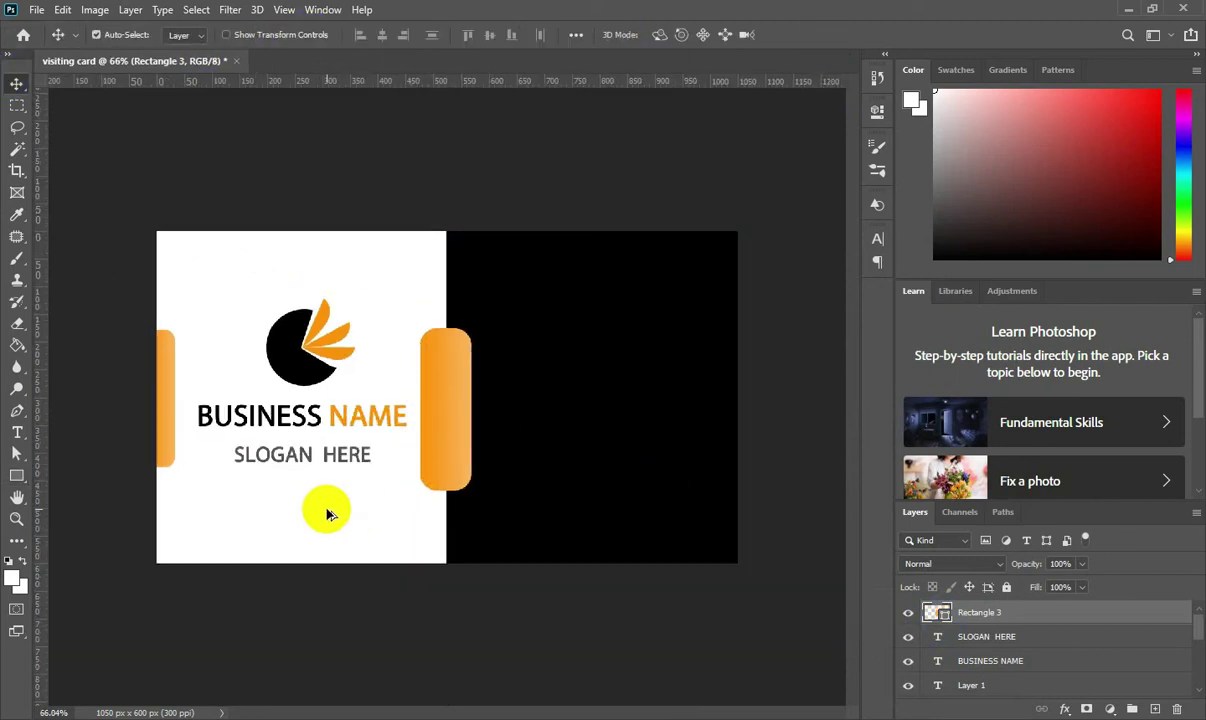
# Step: Shrink BUSINESS NAME to about 88% and SLOGAN HERE to about 91%
pyautogui.hotkey('ctrl', '-')
pyautogui.click(334, 410)
pyautogui.hotkey('ctrl', 't')
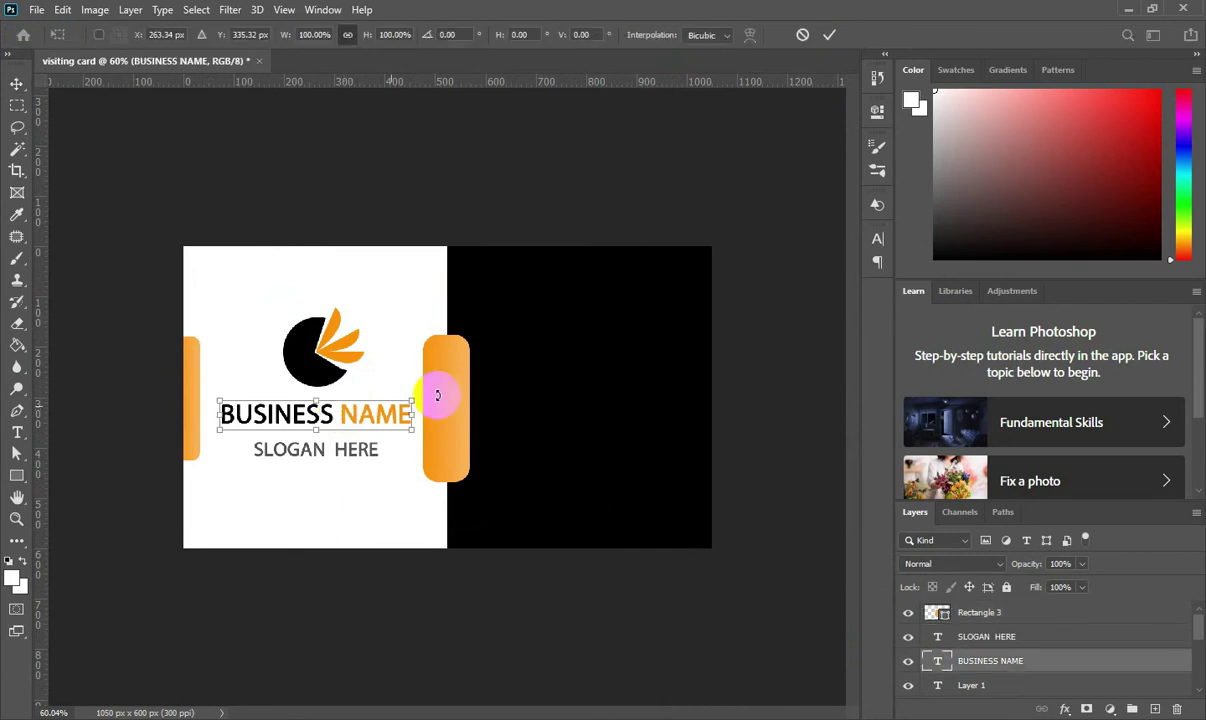
pyautogui.moveTo(412, 415); pyautogui.dragTo(402, 414)
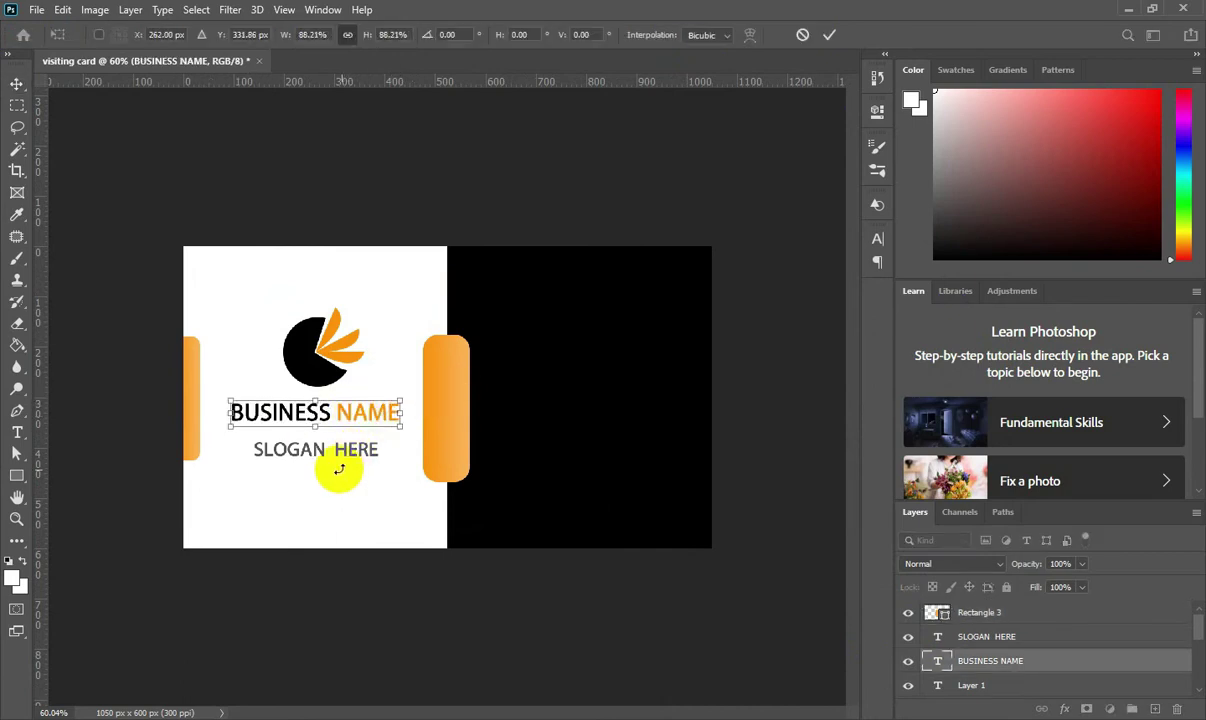
pyautogui.click(485, 290)
pyautogui.click(317, 449)
pyautogui.hotkey('ctrl', 't')
pyautogui.moveTo(379, 459); pyautogui.dragTo(302, 445)
pyautogui.click(829, 34)
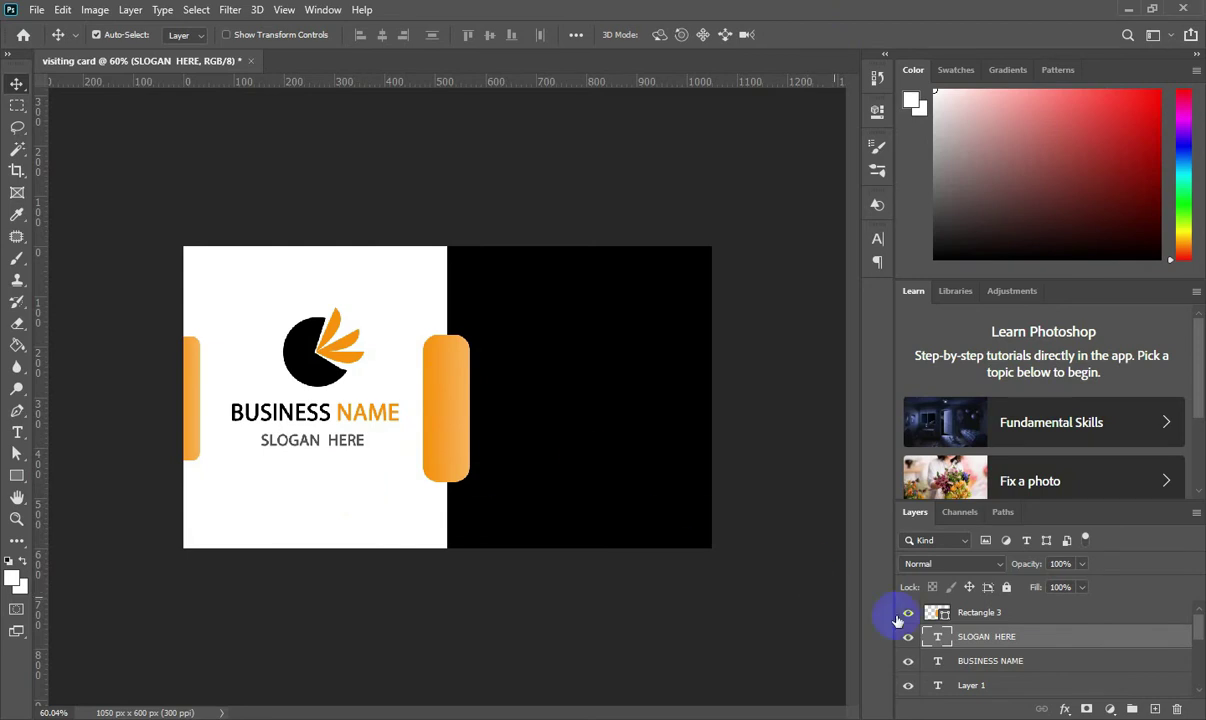
pyautogui.click(977, 617)
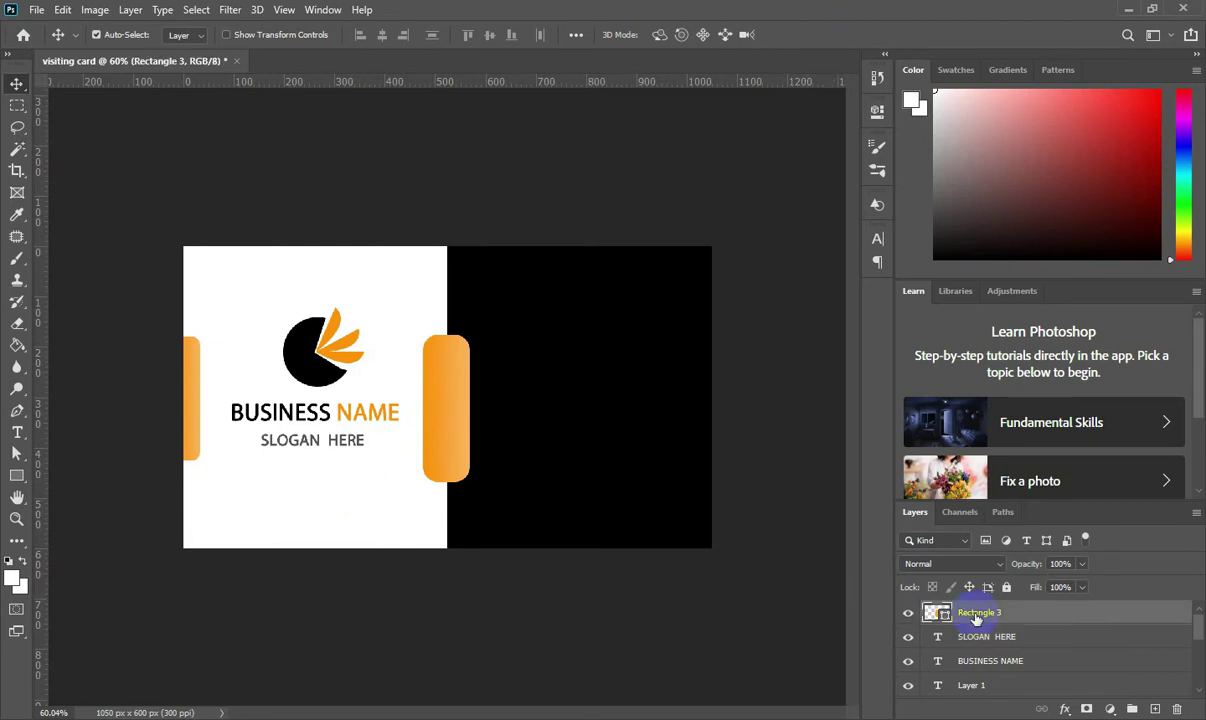
# Step: Go into social media icon > blue icon folder and select the blue icon files
pyautogui.click(1127, 9)
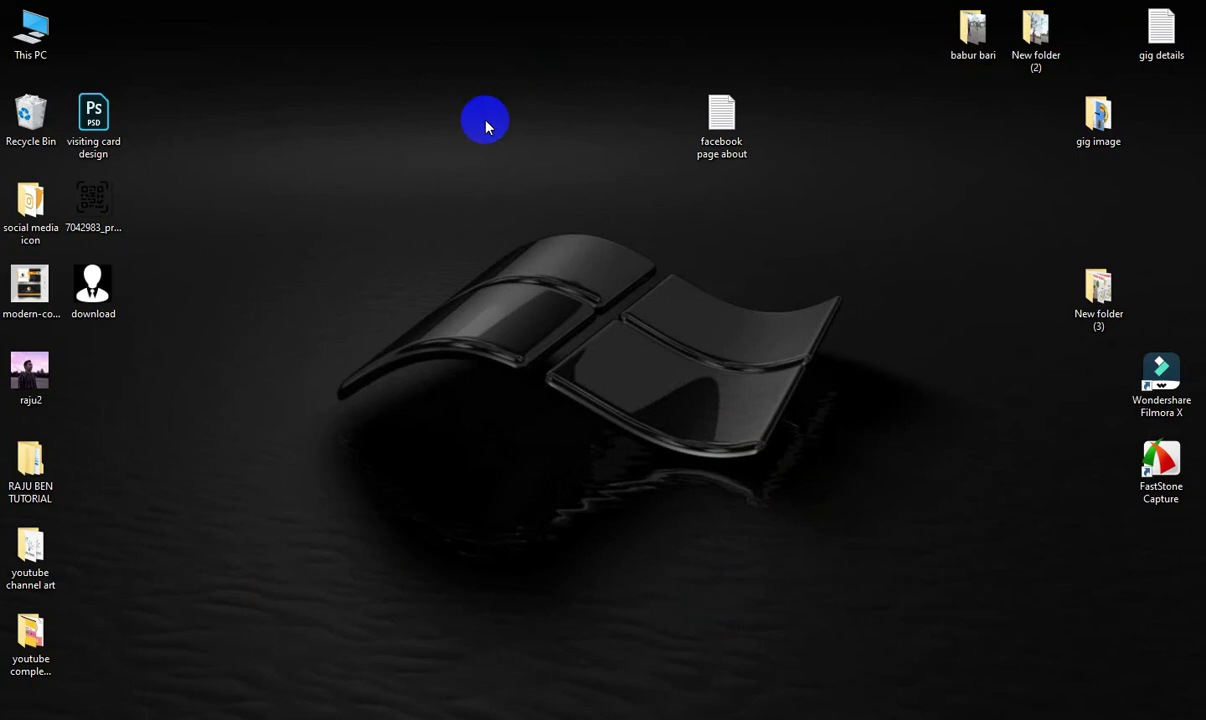
pyautogui.doubleClick(22, 230)
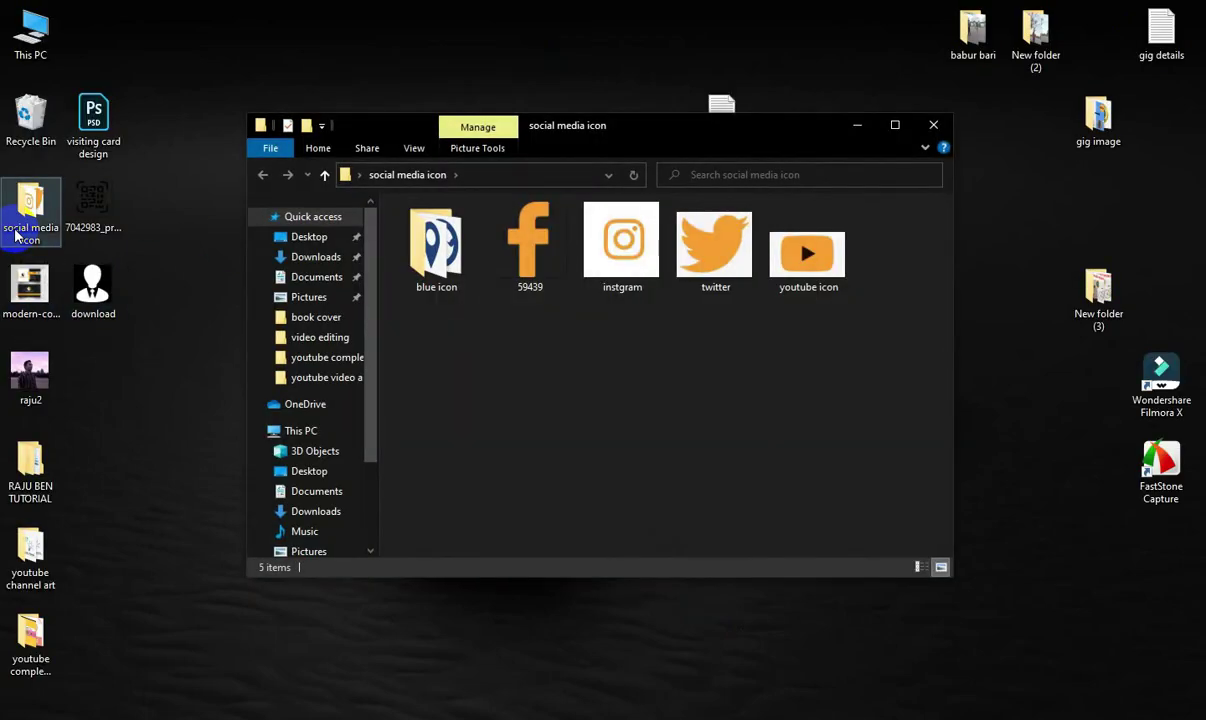
pyautogui.doubleClick(432, 262)
pyautogui.moveTo(611, 325)
pyautogui.mouseDown()
pyautogui.moveTo(440, 255)
pyautogui.moveTo(475, 65)
pyautogui.mouseUp()
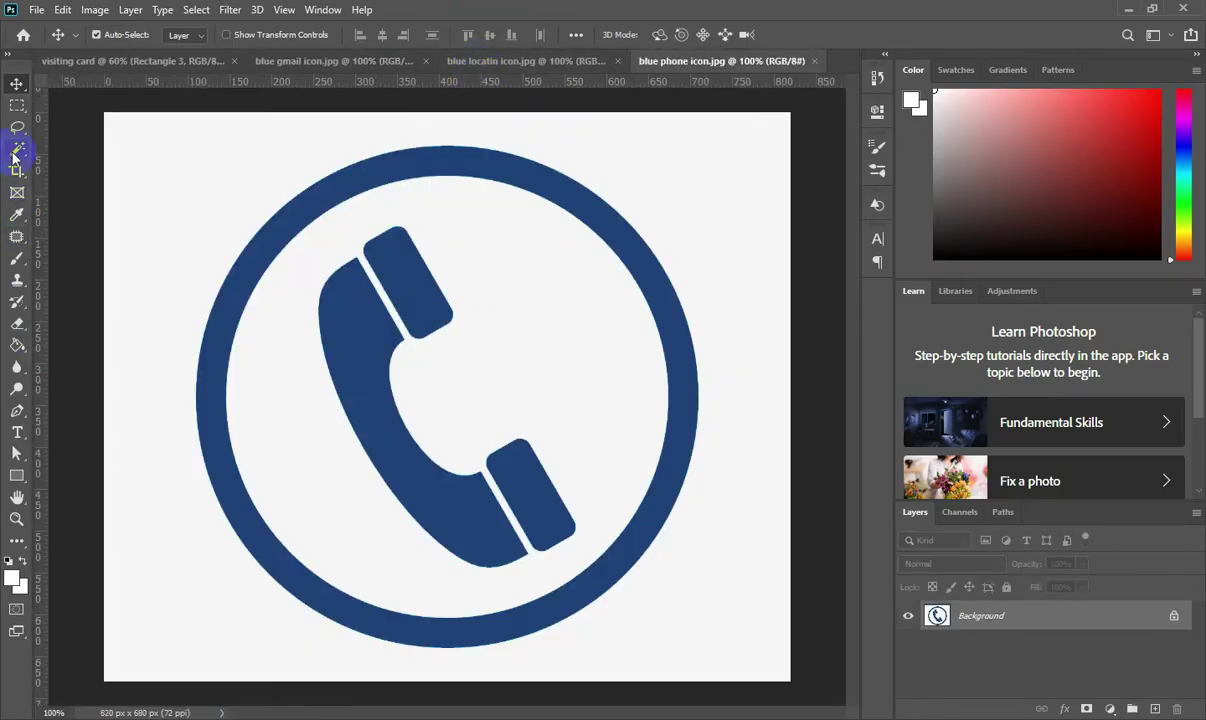
# Step: Cut the phone icon from its white background and paste it into the visiting card
pyautogui.moveTo(15, 157); pyautogui.dragTo(81, 178)
pyautogui.click(191, 204)
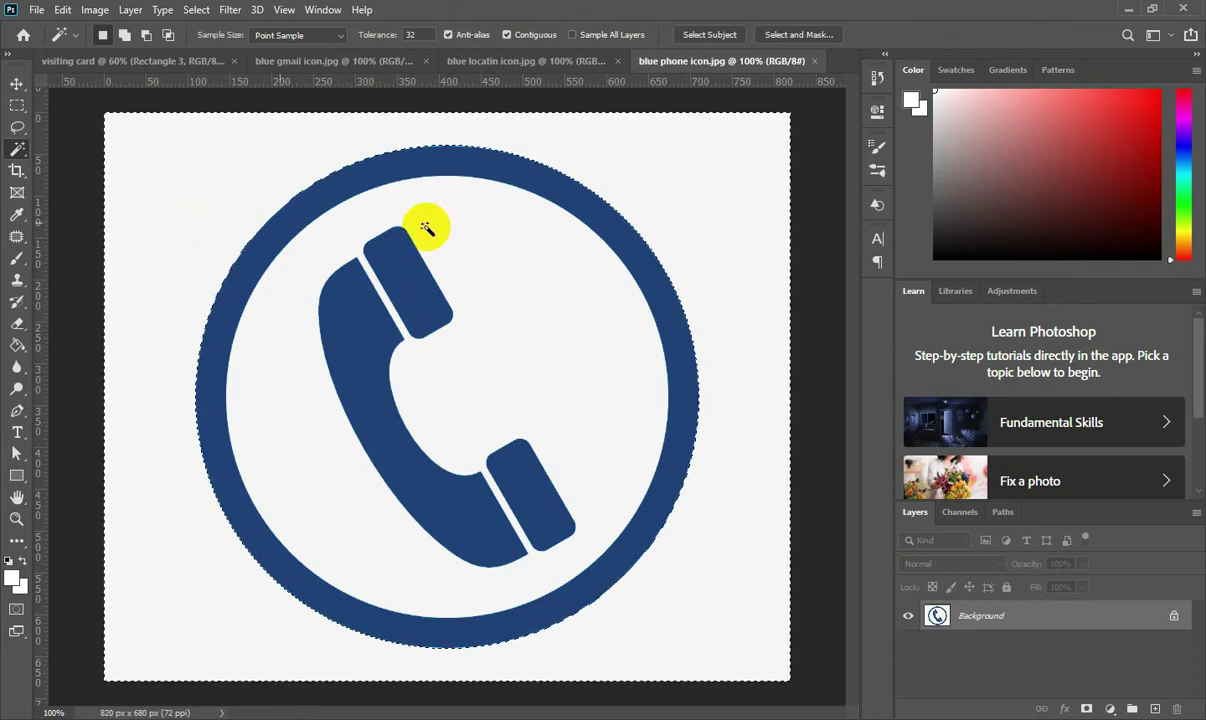
pyautogui.keyDown('shift'); pyautogui.click(509, 350); pyautogui.keyUp('shift')
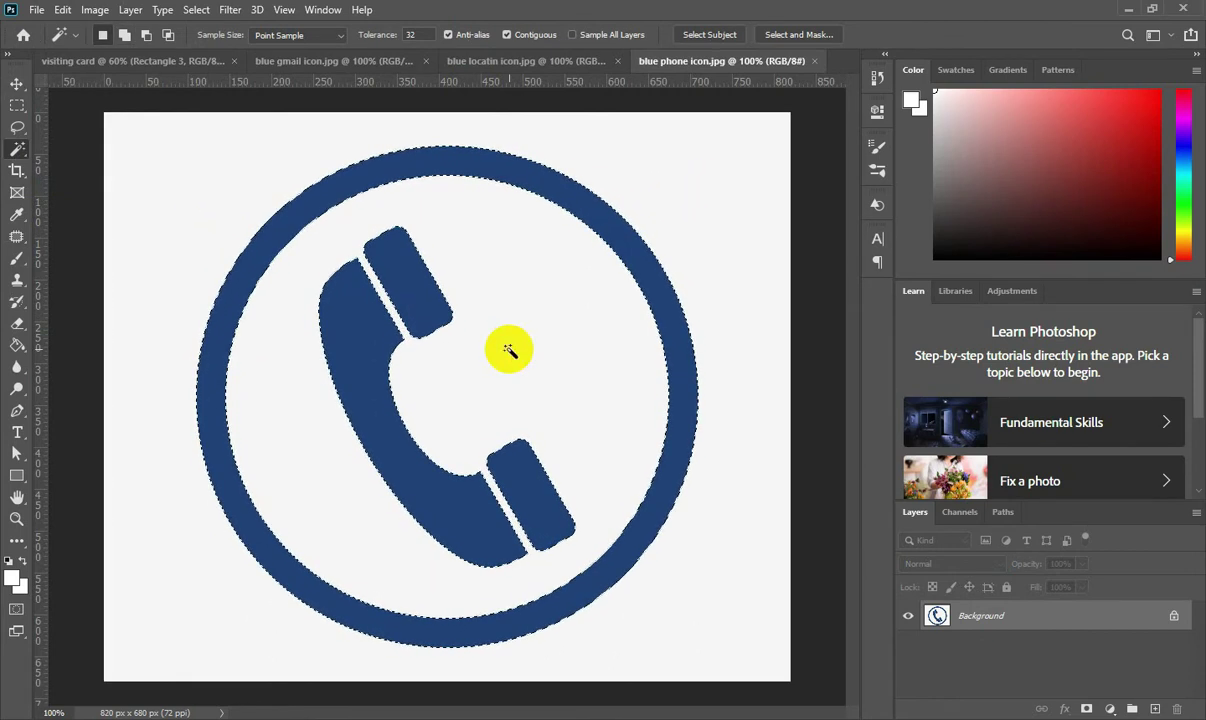
pyautogui.click(17, 83)
pyautogui.press('Delete')
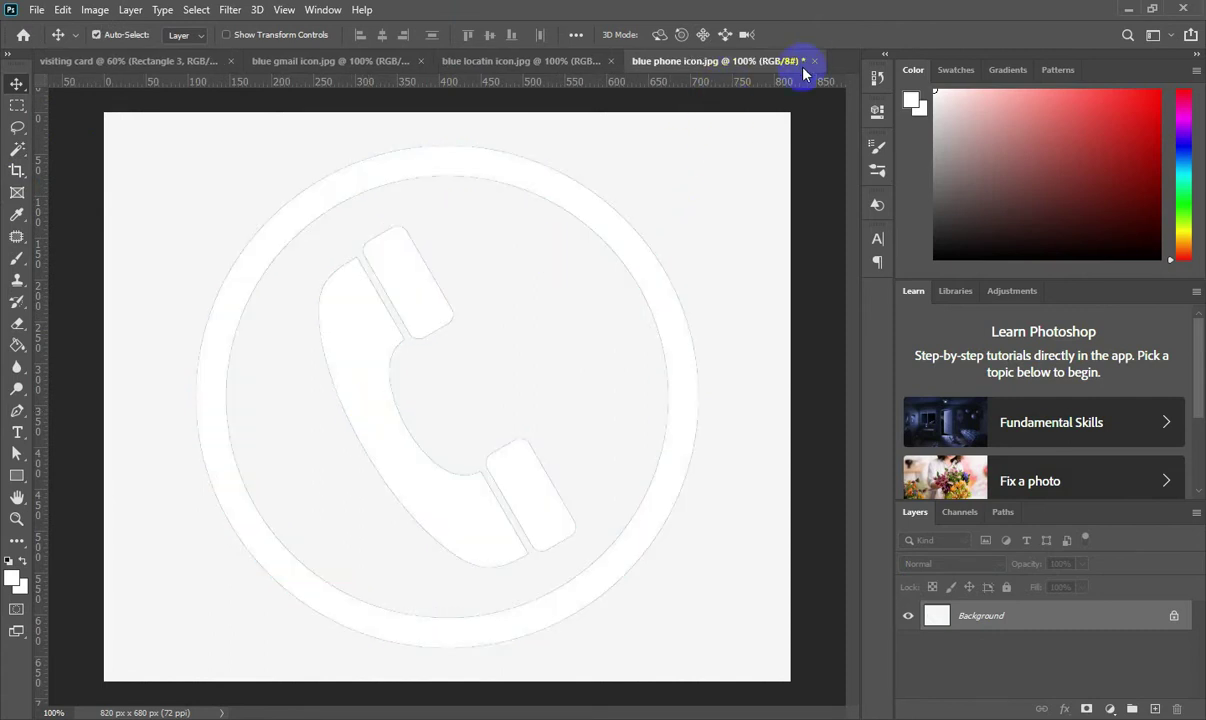
pyautogui.click(814, 61)
pyautogui.click(592, 282)
pyautogui.click(160, 61)
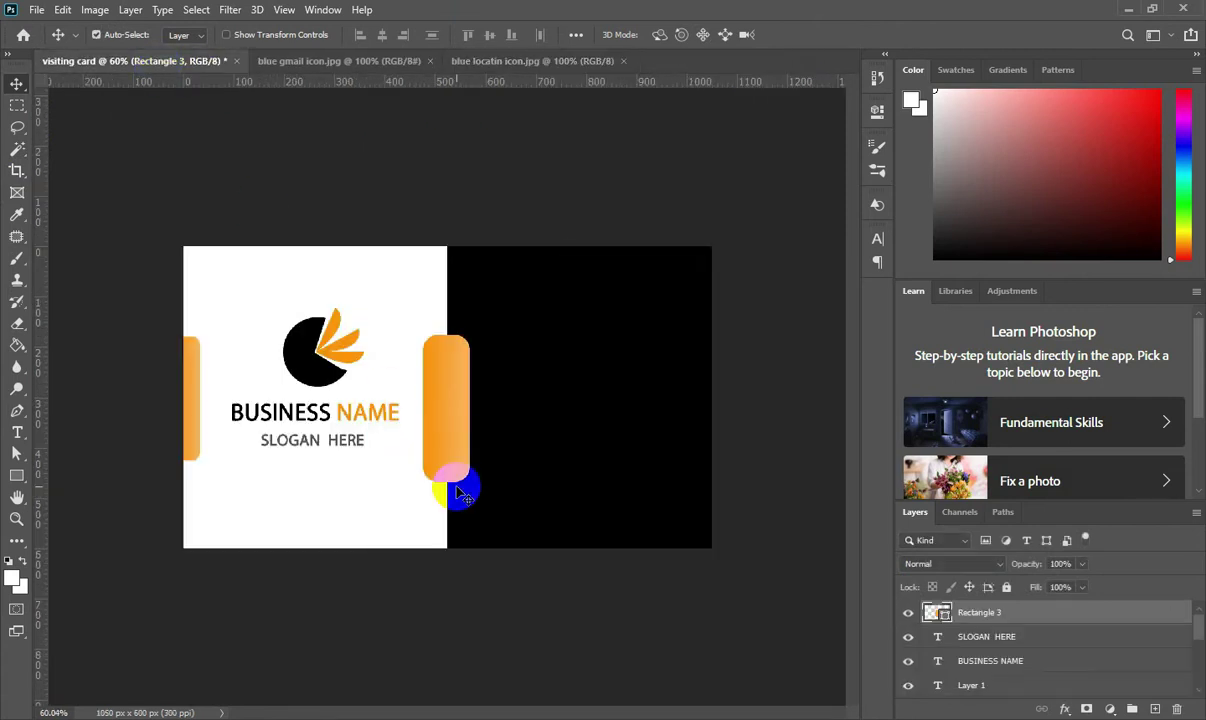
pyautogui.hotkey('ctrl', 'v')
# Step: Select the location pin without its white background and drag it into the visiting card
pyautogui.click(496, 61)
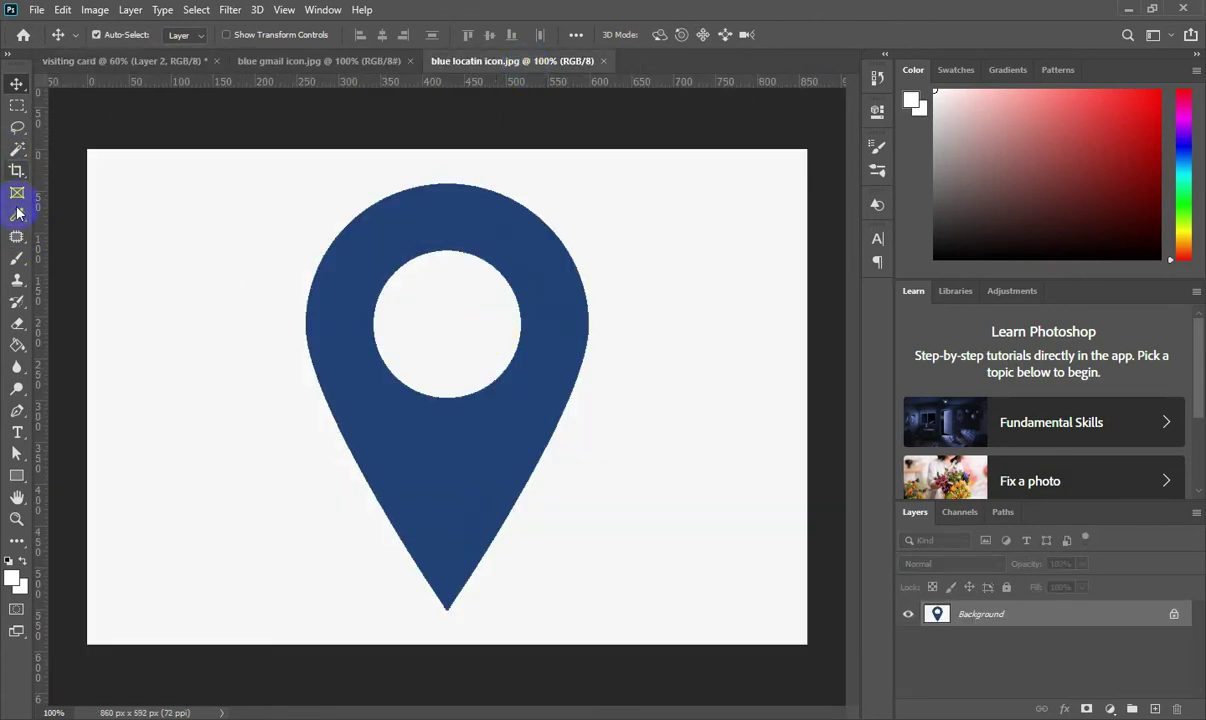
pyautogui.rightClick(17, 148)
pyautogui.click(100, 175)
pyautogui.click(205, 280)
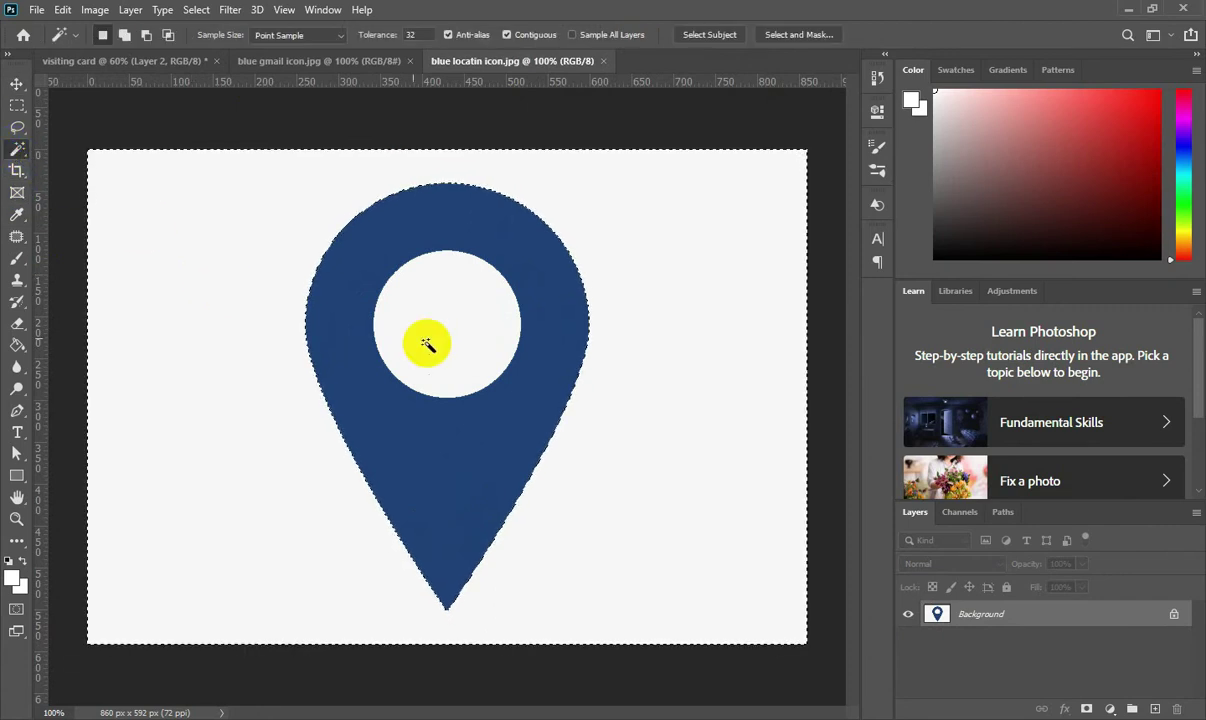
pyautogui.hotkey('ctrl', 'shift', 'i')
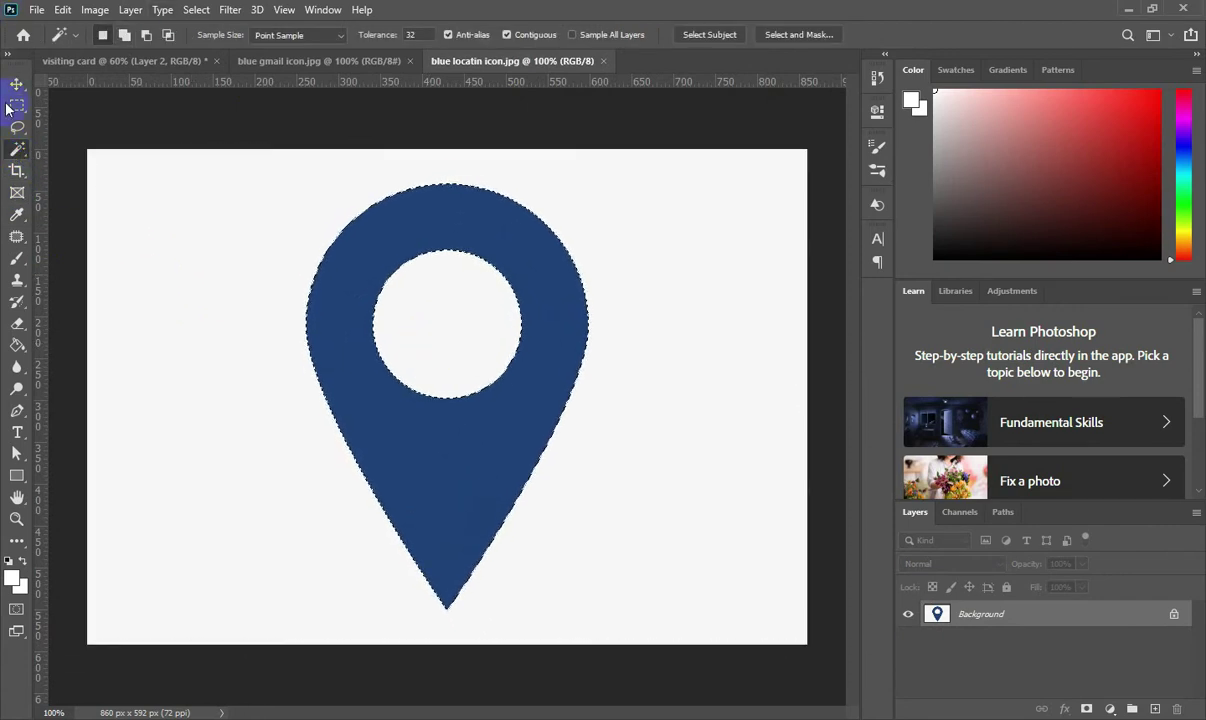
pyautogui.press('v')
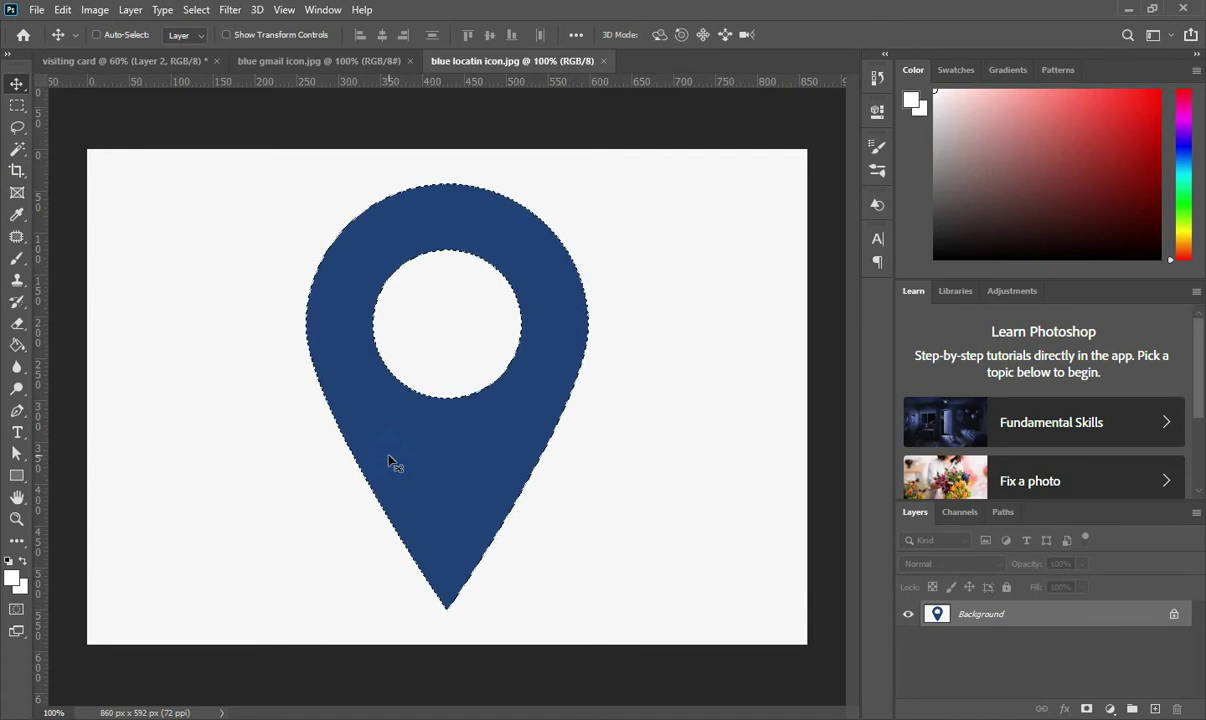
pyautogui.moveTo(390, 462)
pyautogui.mouseDown()
pyautogui.moveTo(470, 185)
pyautogui.moveTo(345, 390)
pyautogui.mouseUp()
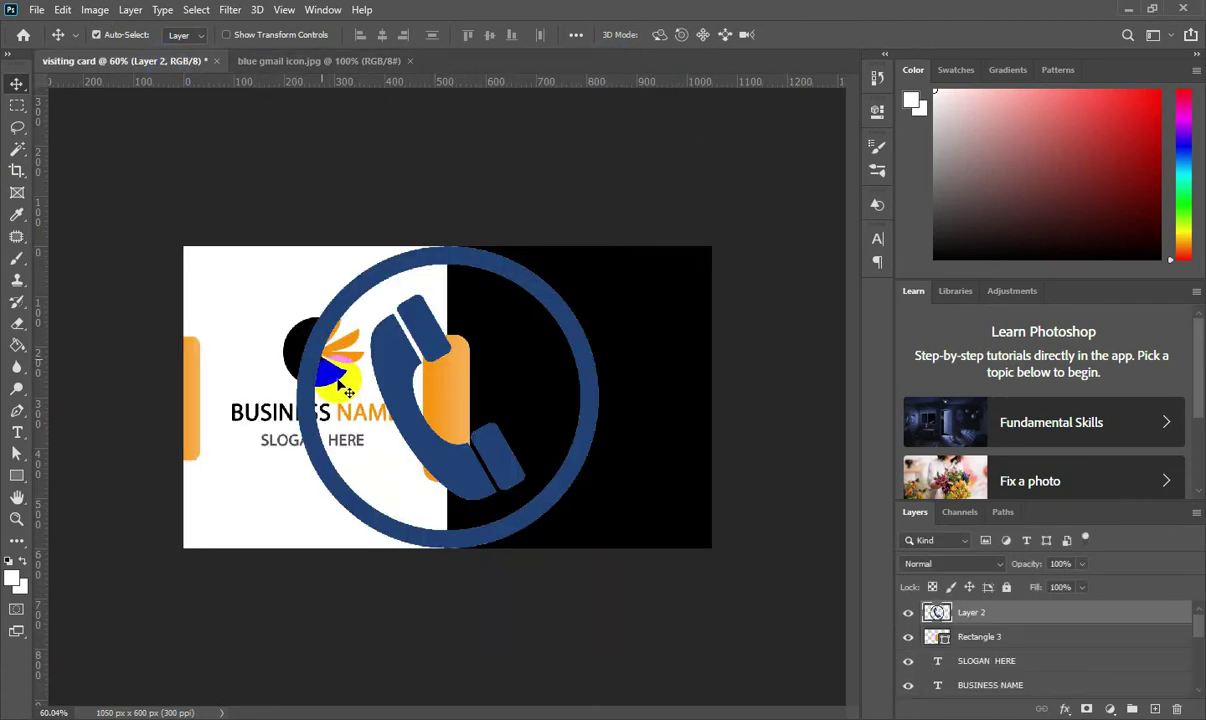
# Step: Cut the envelope icon from its background, paste it into the card, and select the icon layers
pyautogui.click(318, 61)
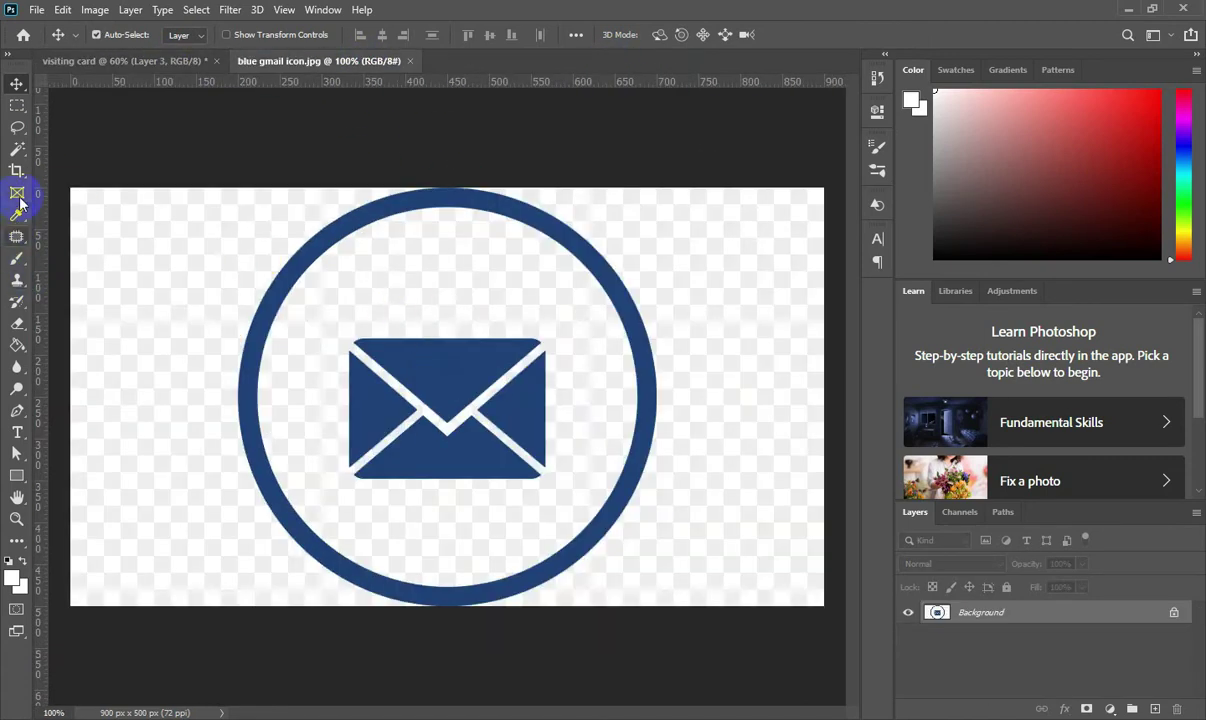
pyautogui.rightClick(15, 155)
pyautogui.click(55, 181)
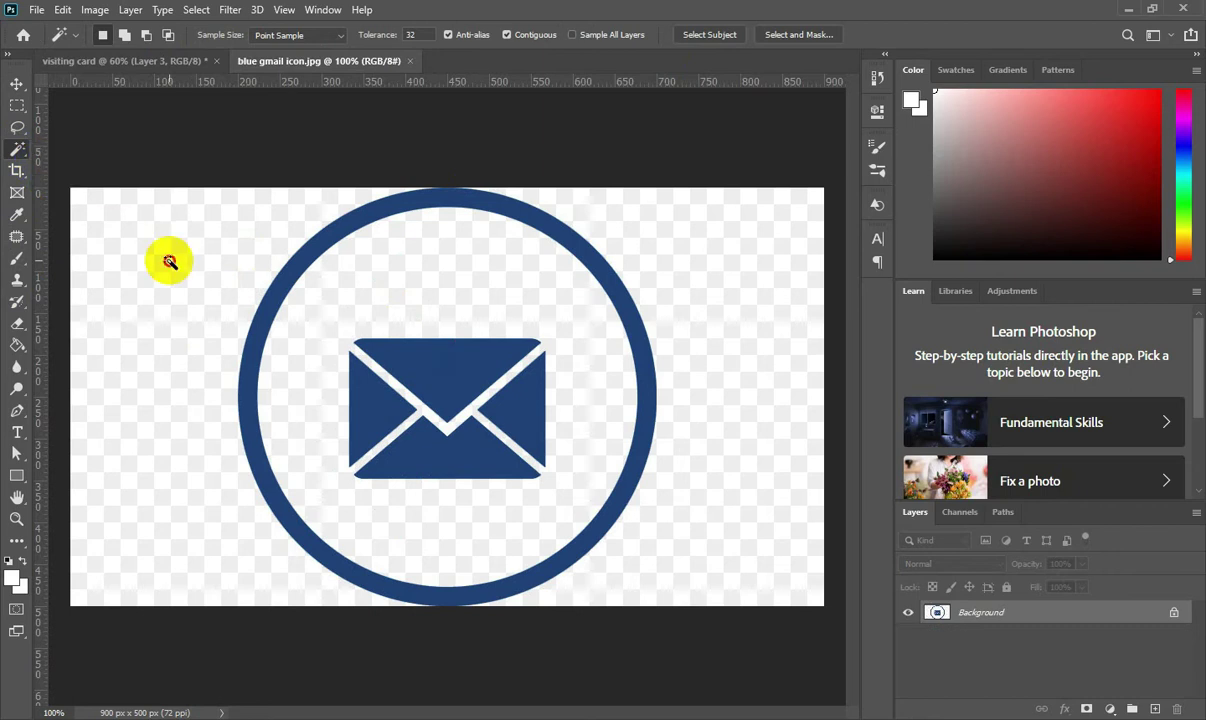
pyautogui.click(428, 302)
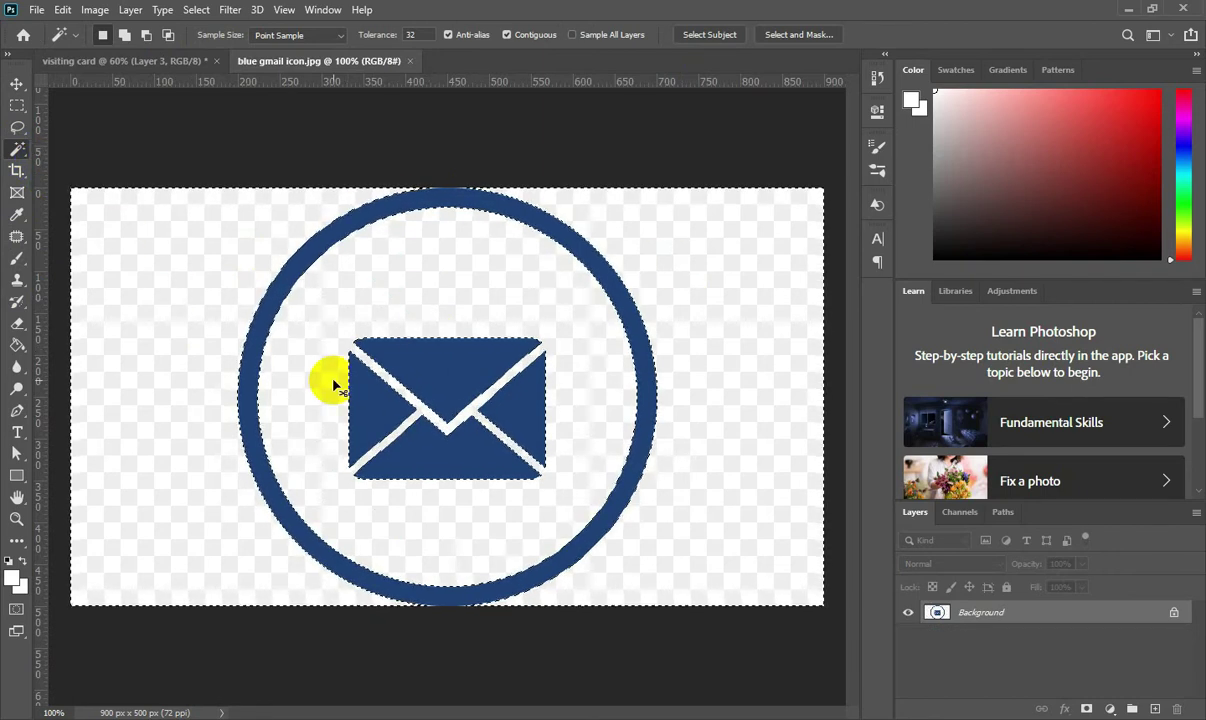
pyautogui.click(16, 83)
pyautogui.hotkey('alt', 'BackSpace')
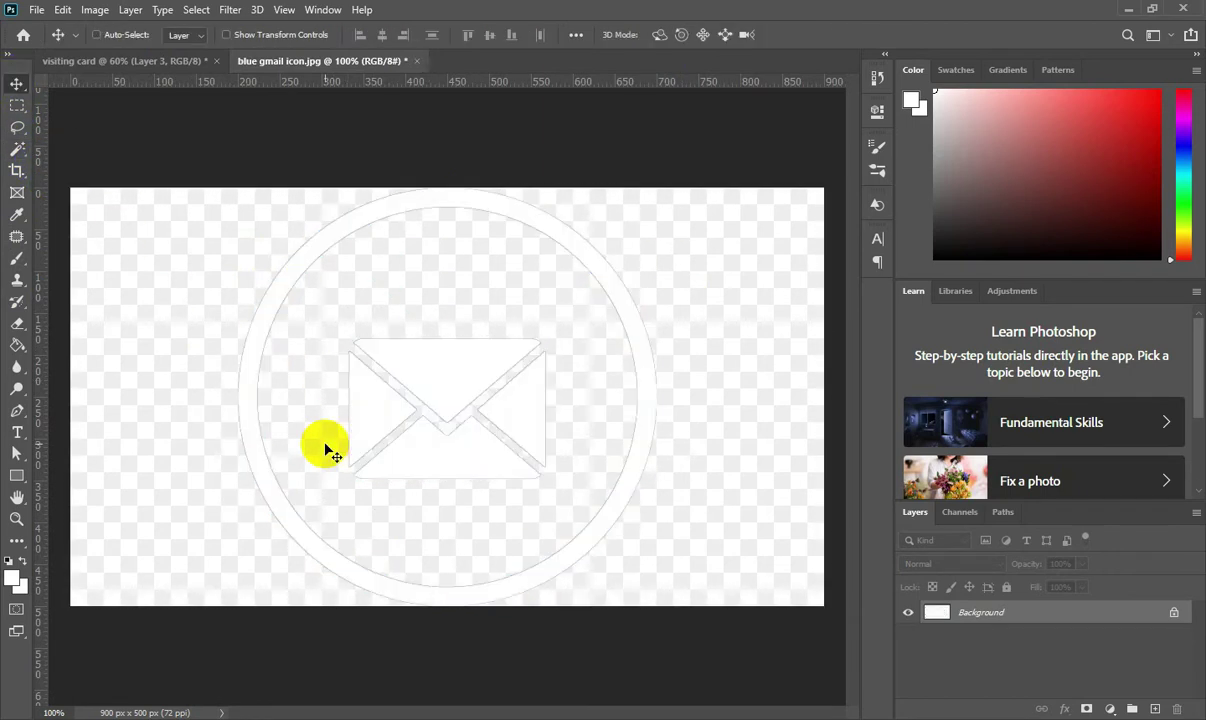
pyautogui.click(417, 61)
pyautogui.click(592, 277)
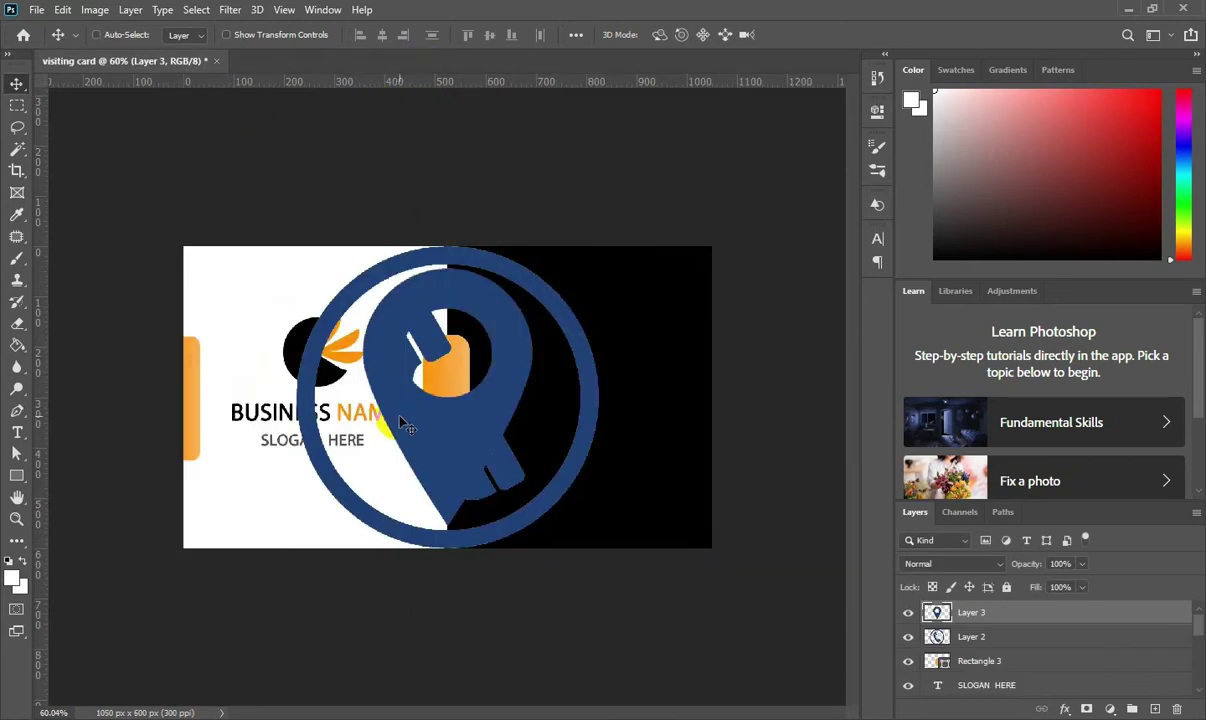
pyautogui.hotkey('ctrl', 'v')
pyautogui.hotkey('ctrl', '-')
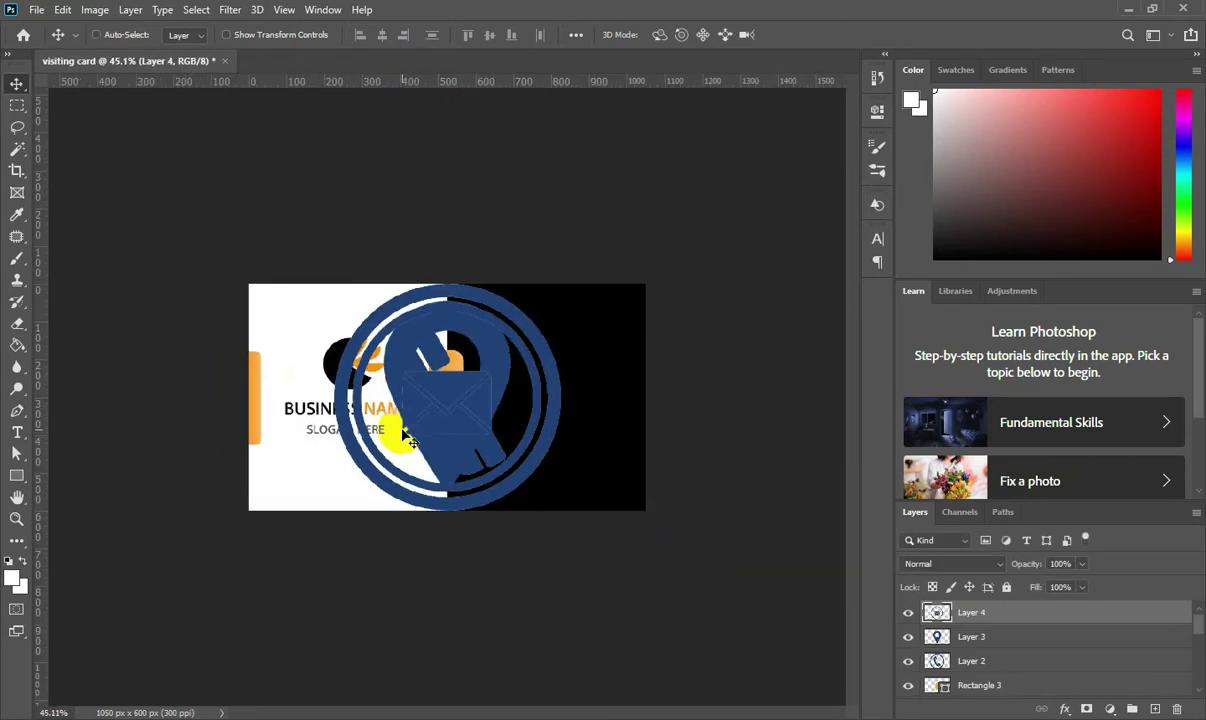
pyautogui.keyDown('shift'); pyautogui.click(985, 659); pyautogui.keyUp('shift')
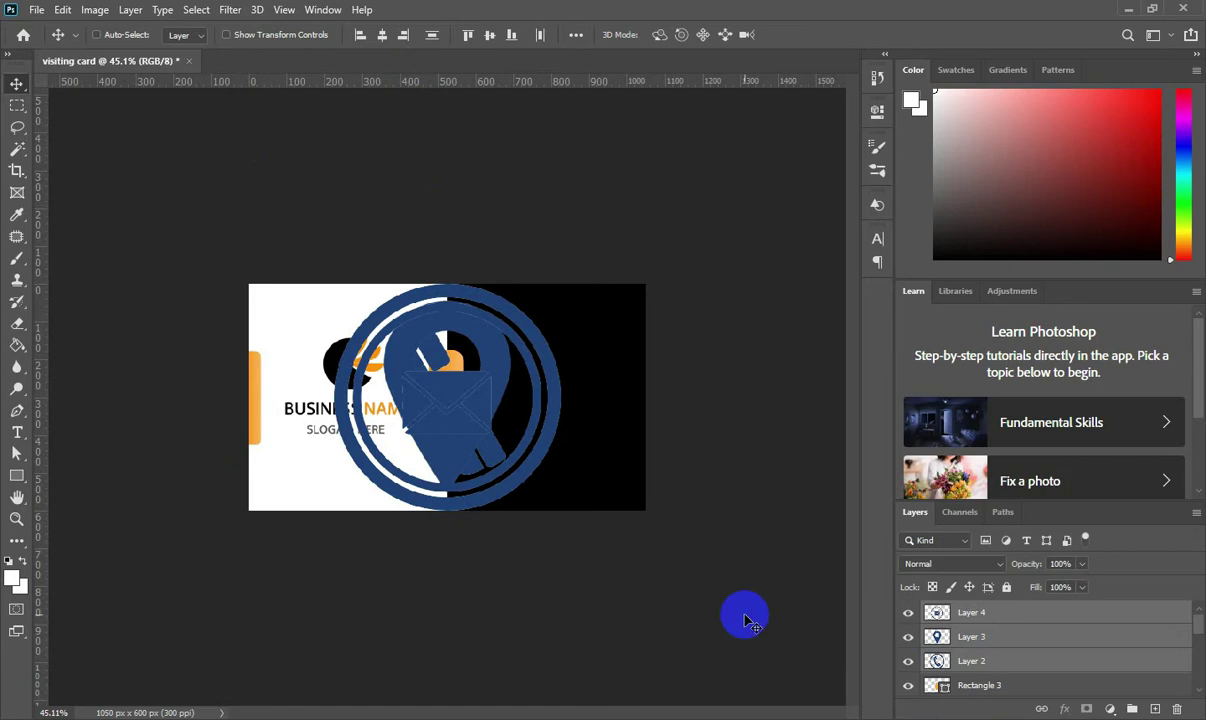
# Step: Shrink the three icons together to about 9% and place them on the orange tab
pyautogui.hotkey('ctrl', 't')
pyautogui.moveTo(563, 280); pyautogui.dragTo(358, 493)
pyautogui.hotkey('ctrl', '+')
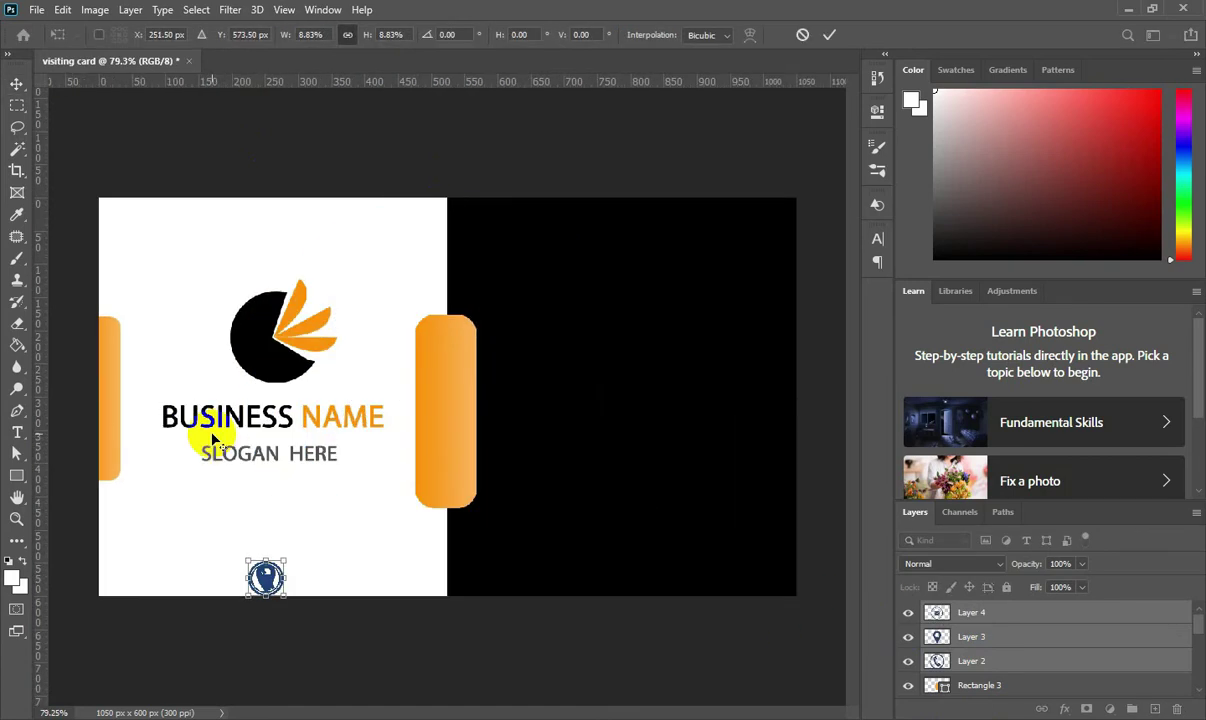
pyautogui.moveTo(264, 572)
pyautogui.mouseDown()
pyautogui.moveTo(445, 418)
pyautogui.moveTo(460, 335)
pyautogui.mouseUp()
pyautogui.scroll(2, 452, 398)
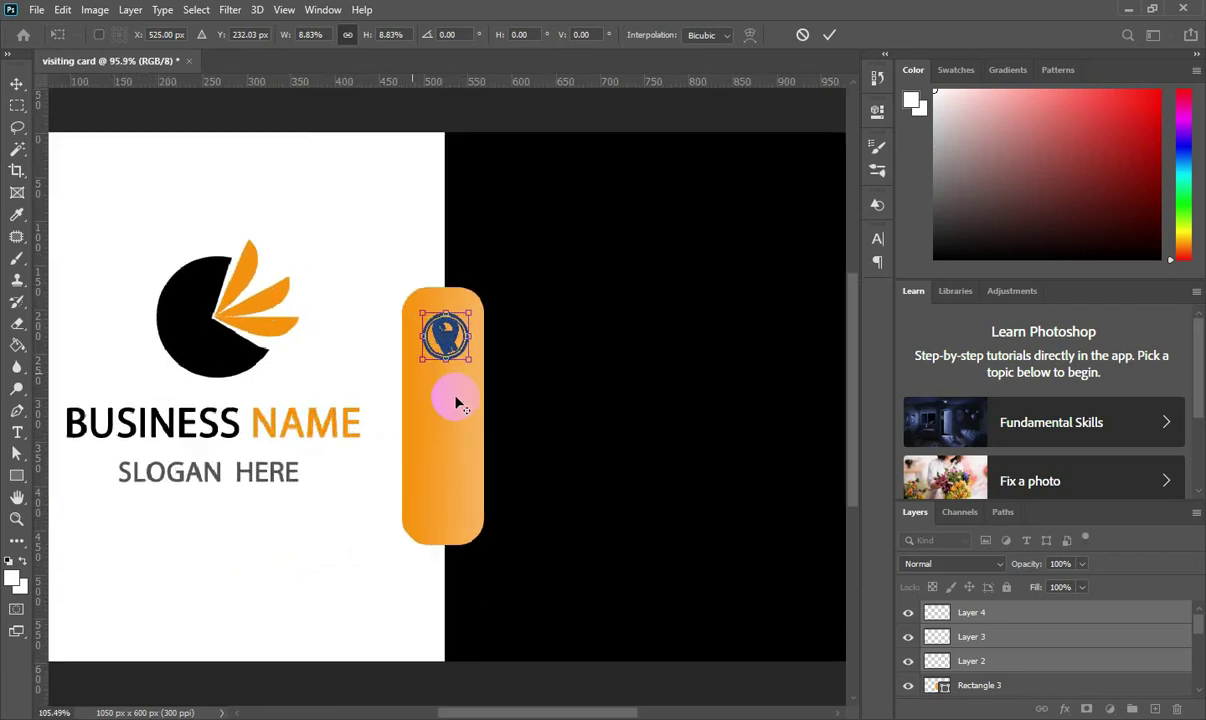
pyautogui.click(829, 37)
pyautogui.moveTo(445, 335); pyautogui.dragTo(441, 385)
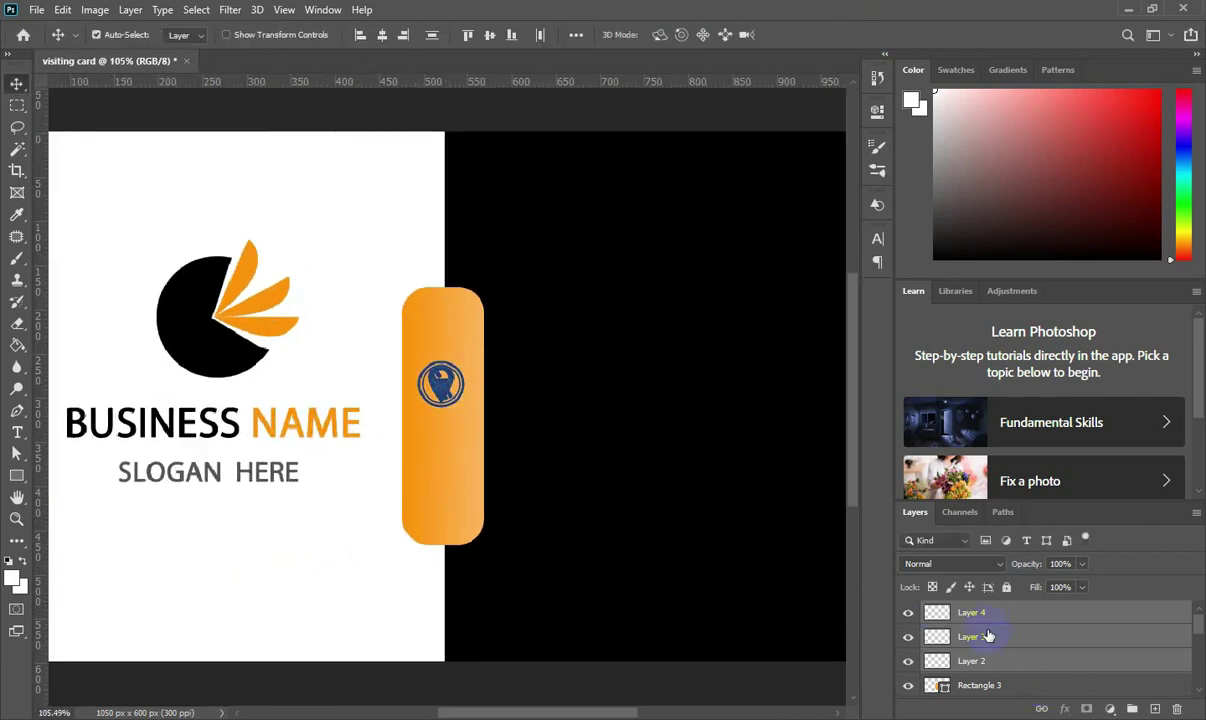
# Step: Move the location pin down, nudge the phone icon up and shrink it to about 86%
pyautogui.click(987, 621)
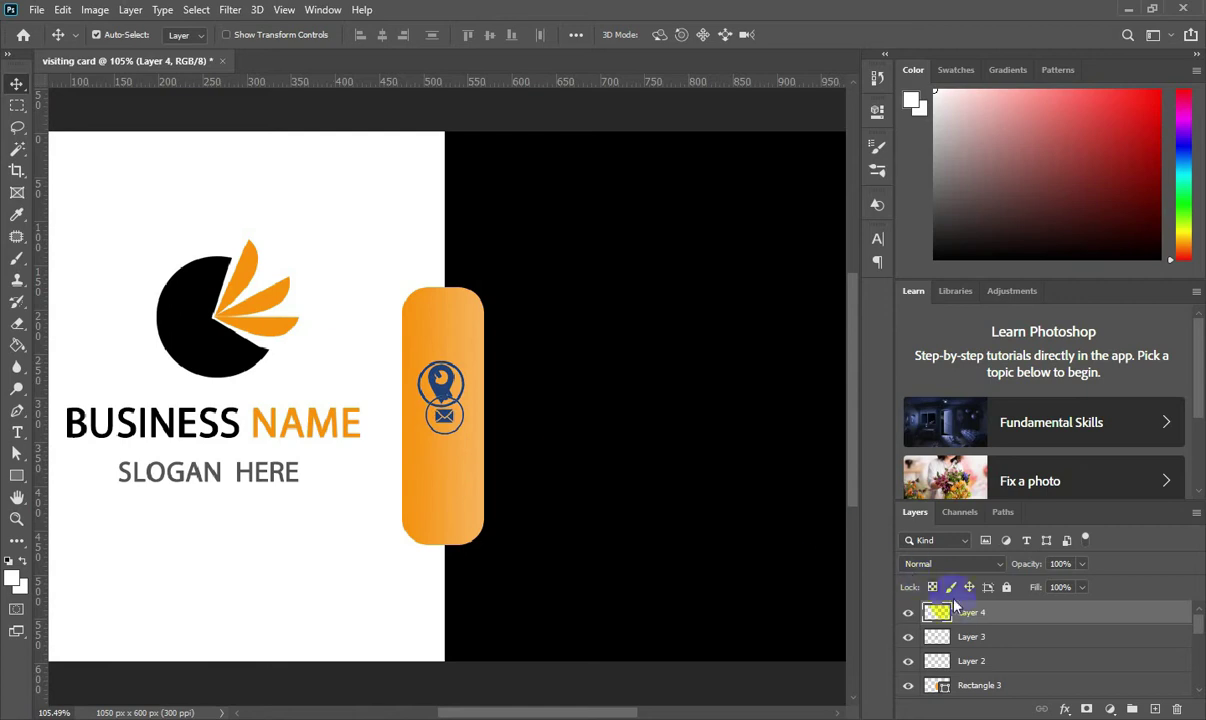
pyautogui.click(937, 634)
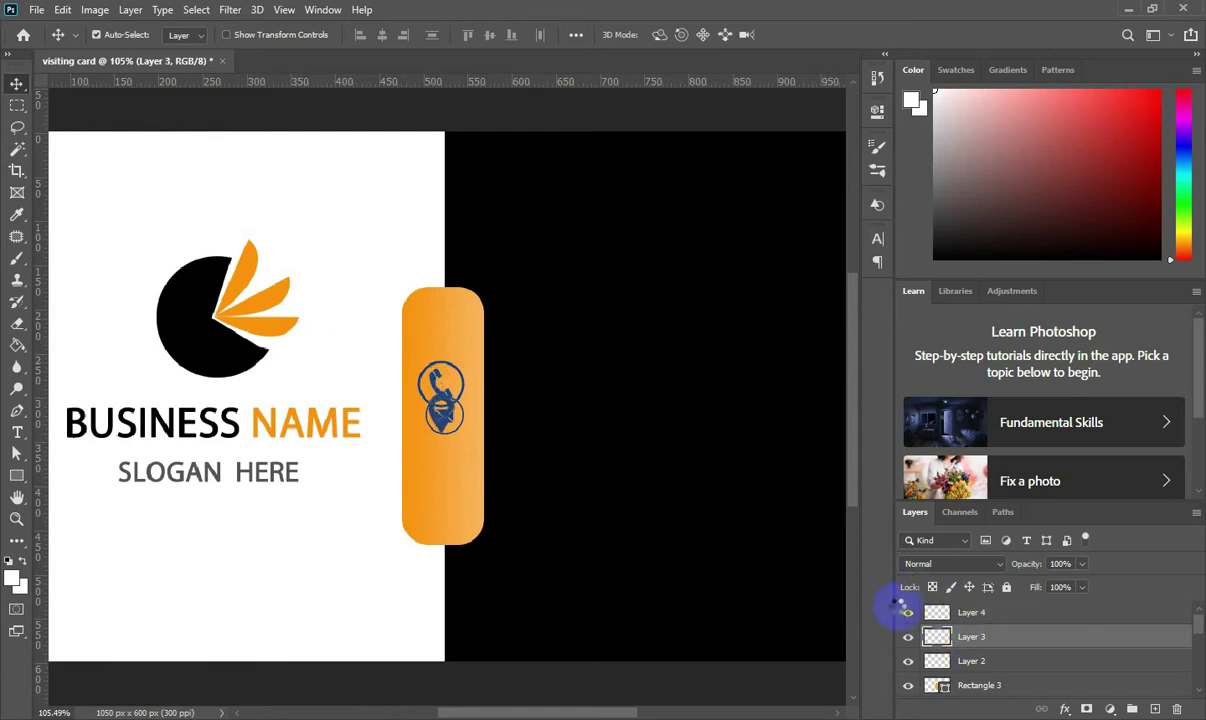
pyautogui.moveTo(462, 492); pyautogui.dragTo(462, 505)
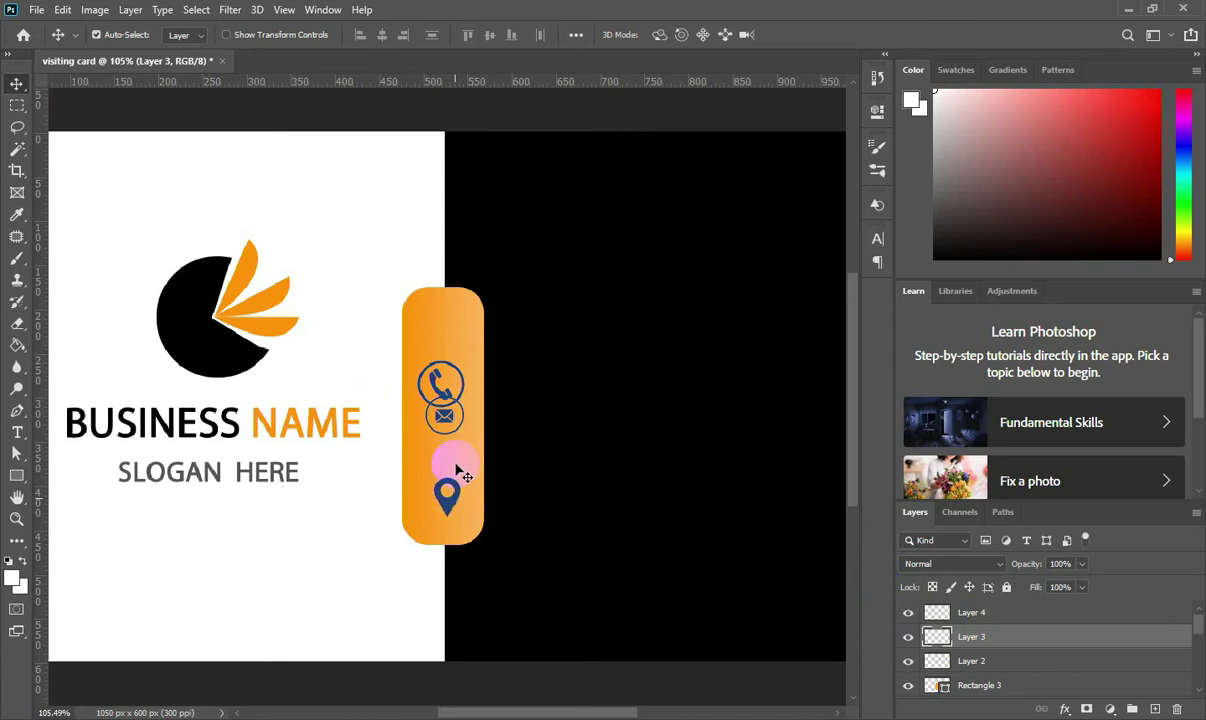
pyautogui.click(436, 380)
pyautogui.hotkey('shift', 'Up')
pyautogui.hotkey('shift', 'Up')
pyautogui.hotkey('shift', 'Up')
pyautogui.hotkey('shift', 'Up')
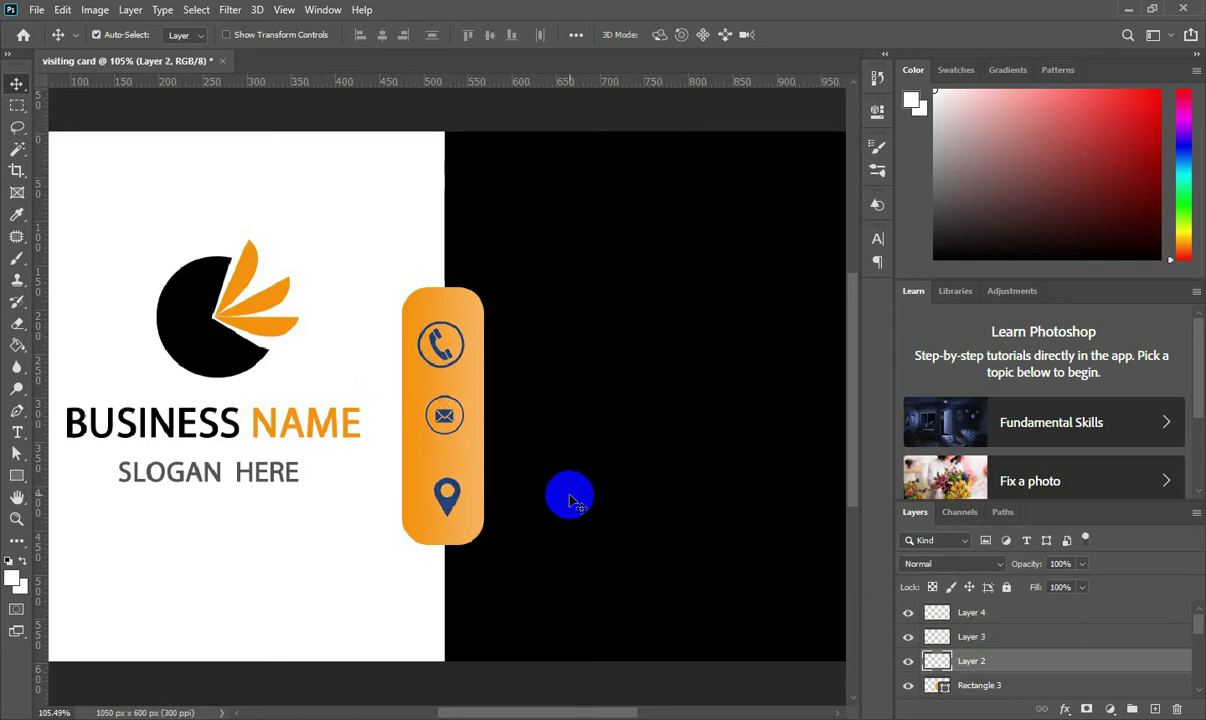
pyautogui.hotkey('ctrl', 't')
pyautogui.moveTo(464, 316); pyautogui.dragTo(446, 343)
pyautogui.click(829, 34)
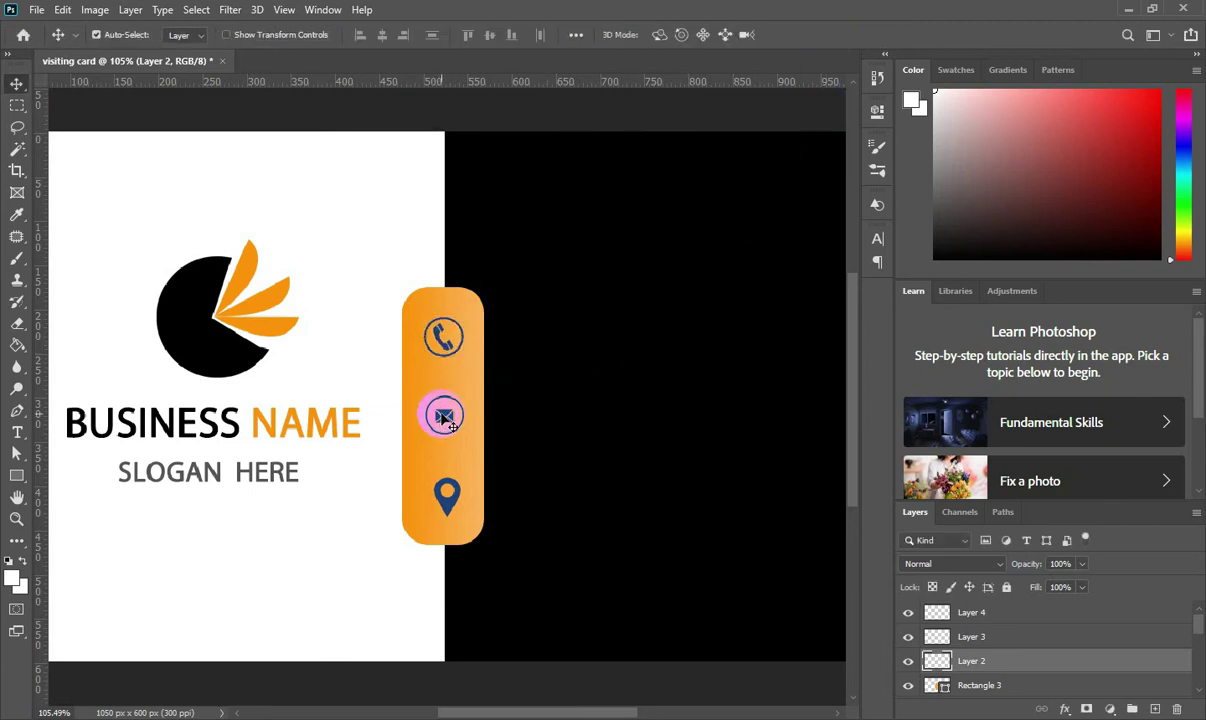
# Step: Adjust the envelope icon's transform in its circle, then select the location pin layer
pyautogui.click(444, 418)
pyautogui.hotkey('ctrl', 't')
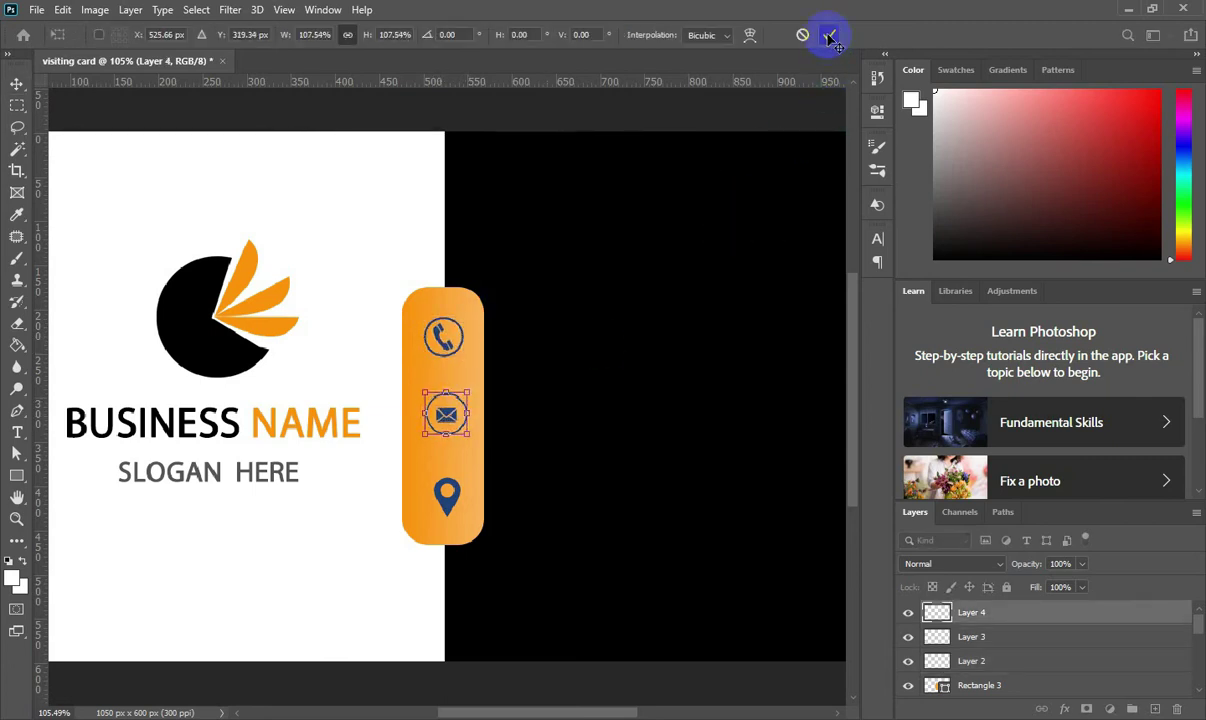
pyautogui.click(830, 34)
pyautogui.click(478, 443)
pyautogui.hotkey('ctrl', 't')
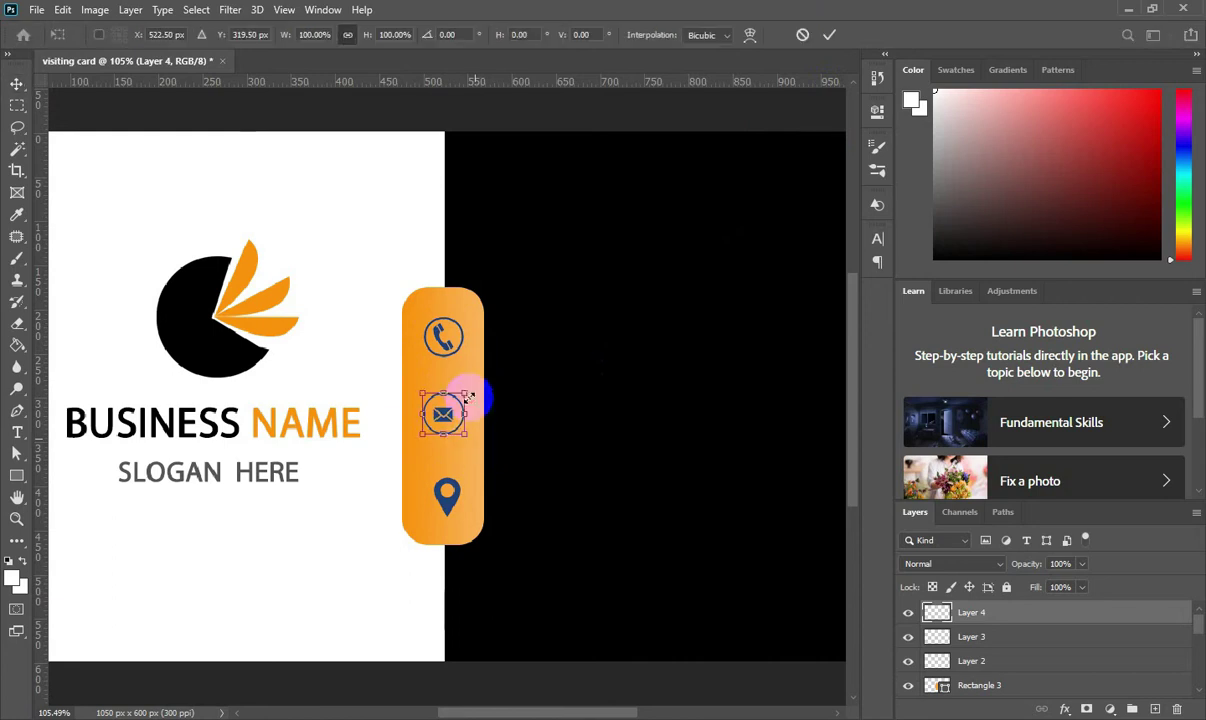
pyautogui.click(829, 34)
pyautogui.click(443, 441)
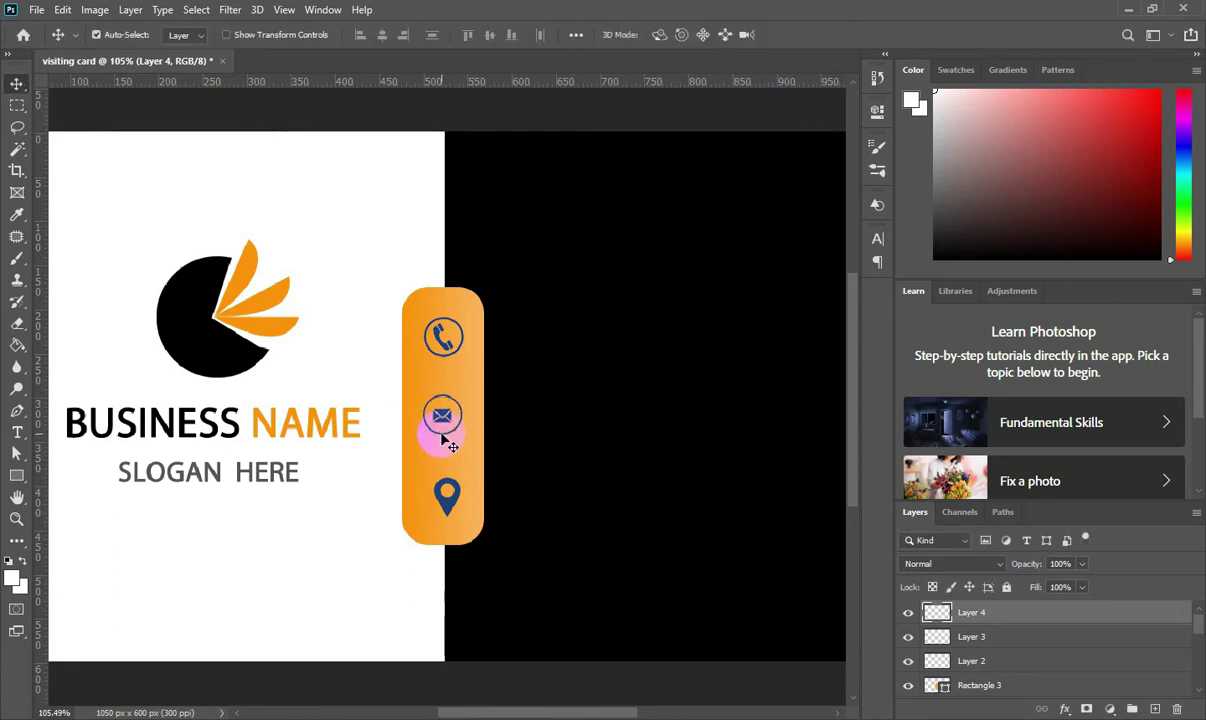
pyautogui.keyDown('ctrl'); pyautogui.click(447, 502); pyautogui.keyUp('ctrl')
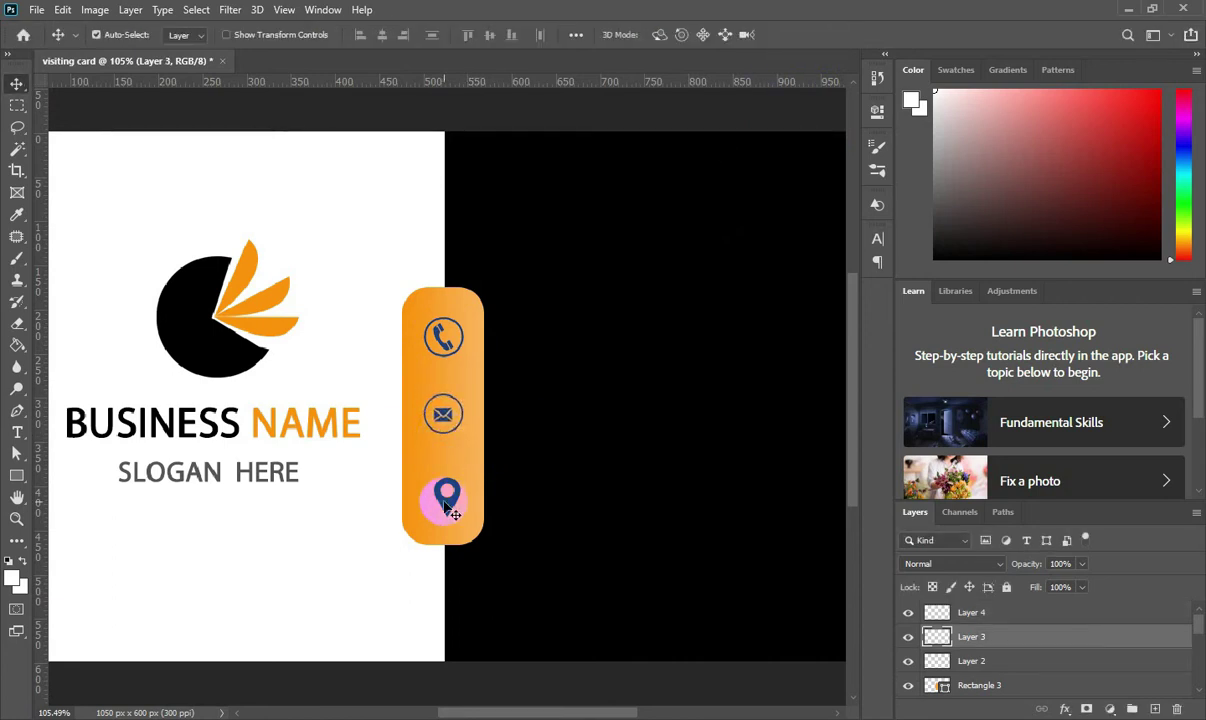
pyautogui.scroll(-2, 447, 505)
pyautogui.scroll(1, 326, 523)
pyautogui.scroll(4, 326, 523)
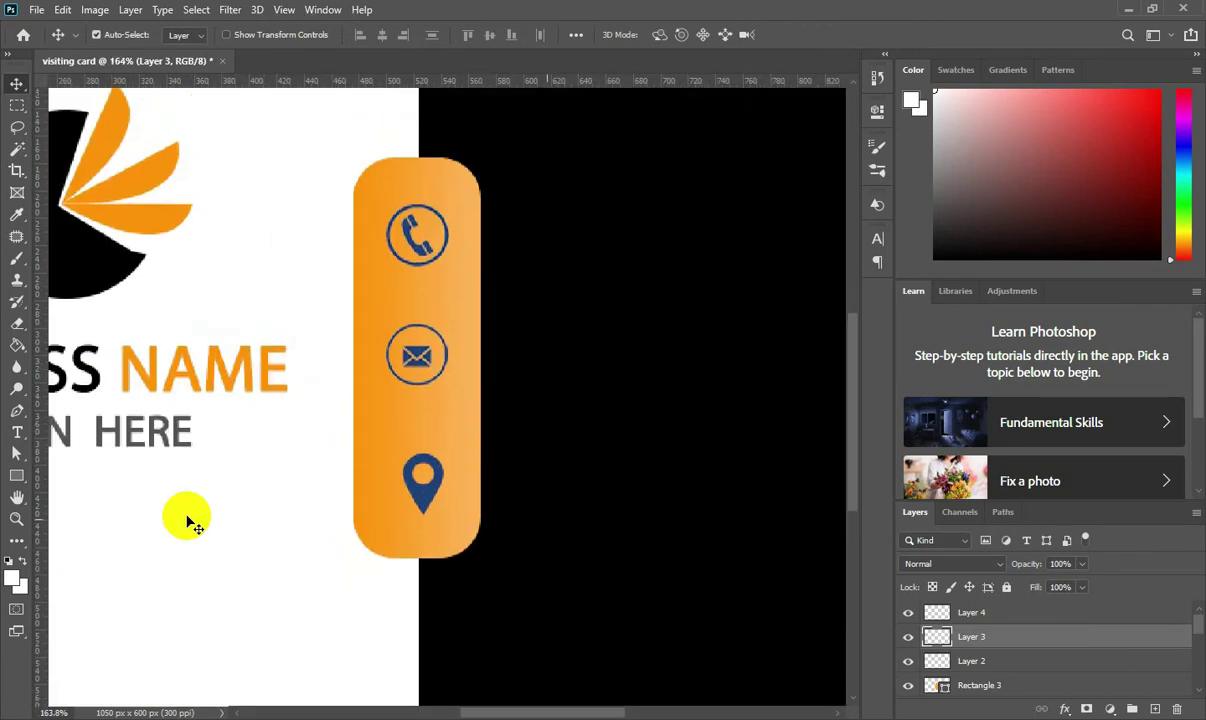
# Step: On a new layer, draw a 45 px ellipse around the location pin
pyautogui.click(1010, 617)
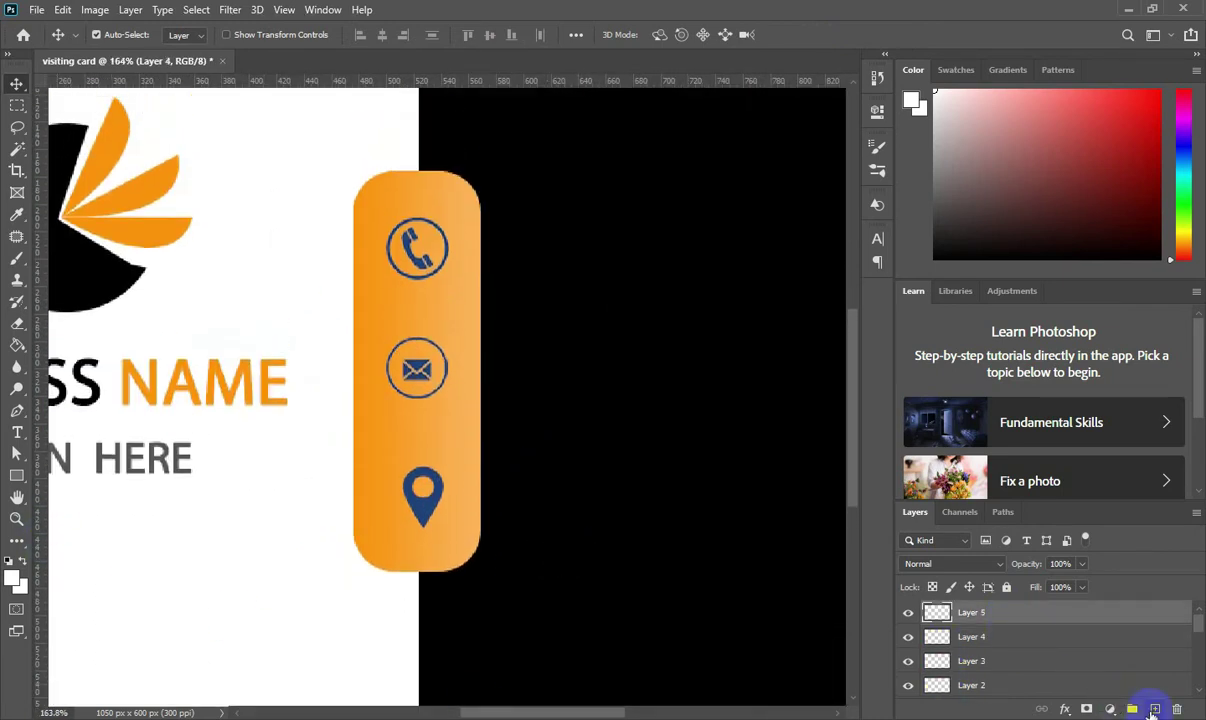
pyautogui.rightClick(17, 475)
pyautogui.click(90, 480)
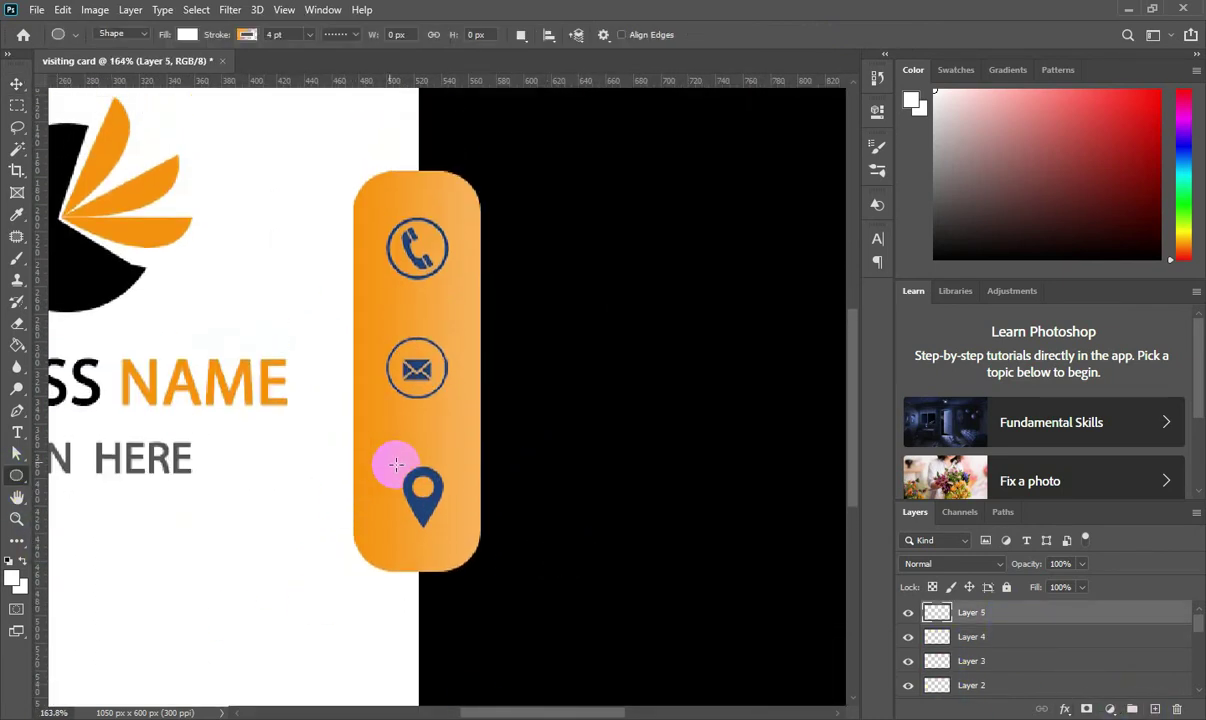
pyautogui.moveTo(396, 464); pyautogui.dragTo(452, 550)
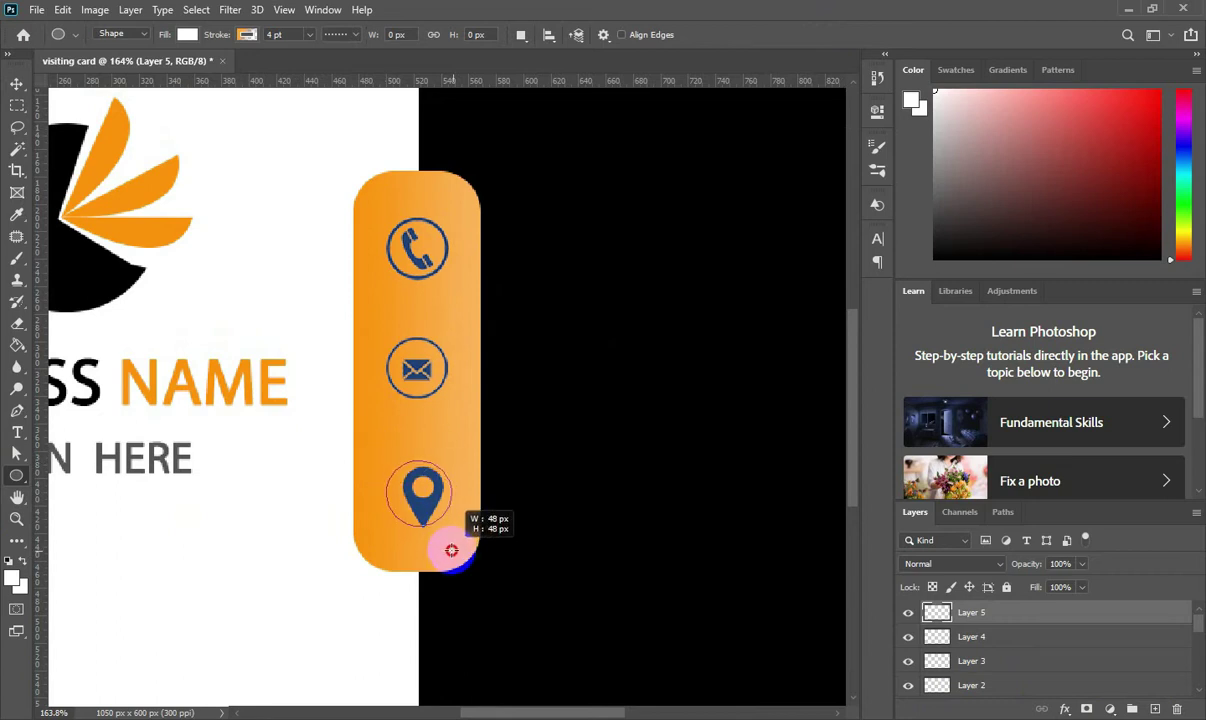
pyautogui.moveTo(452, 550); pyautogui.dragTo(445, 540)
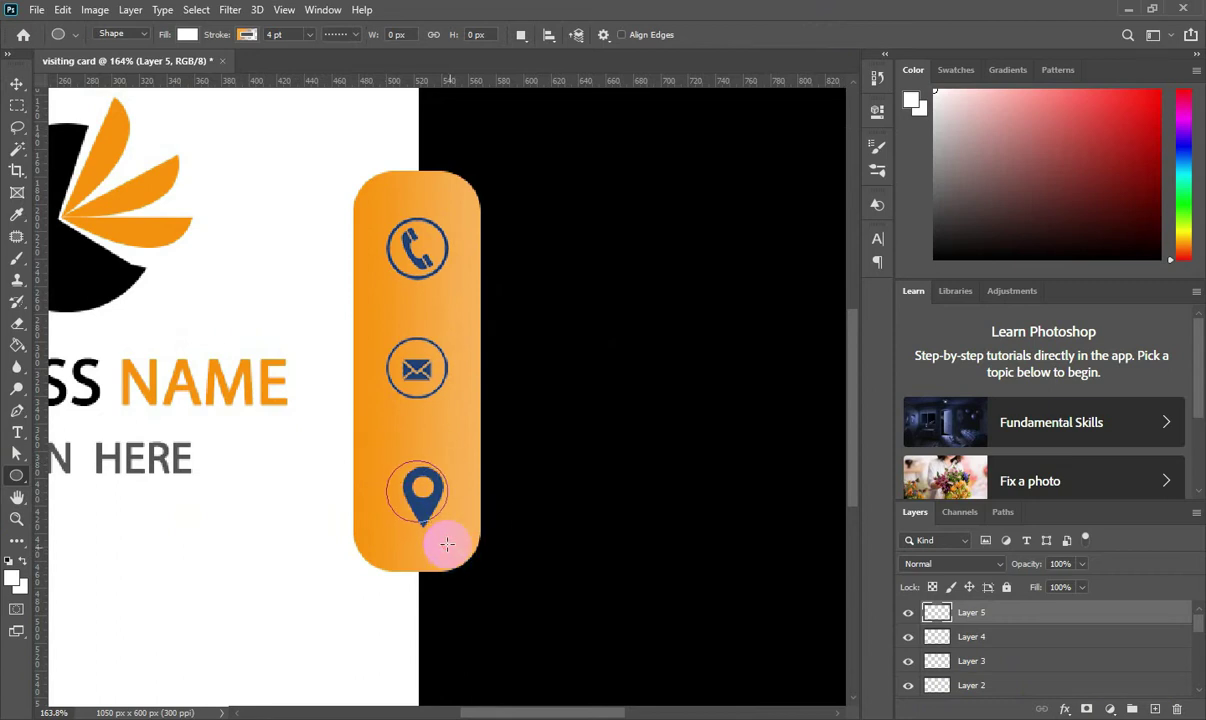
# Step: Reduce the circle's outline width to 0 pt and empty its fill
pyautogui.click(666, 245)
pyautogui.click(730, 245)
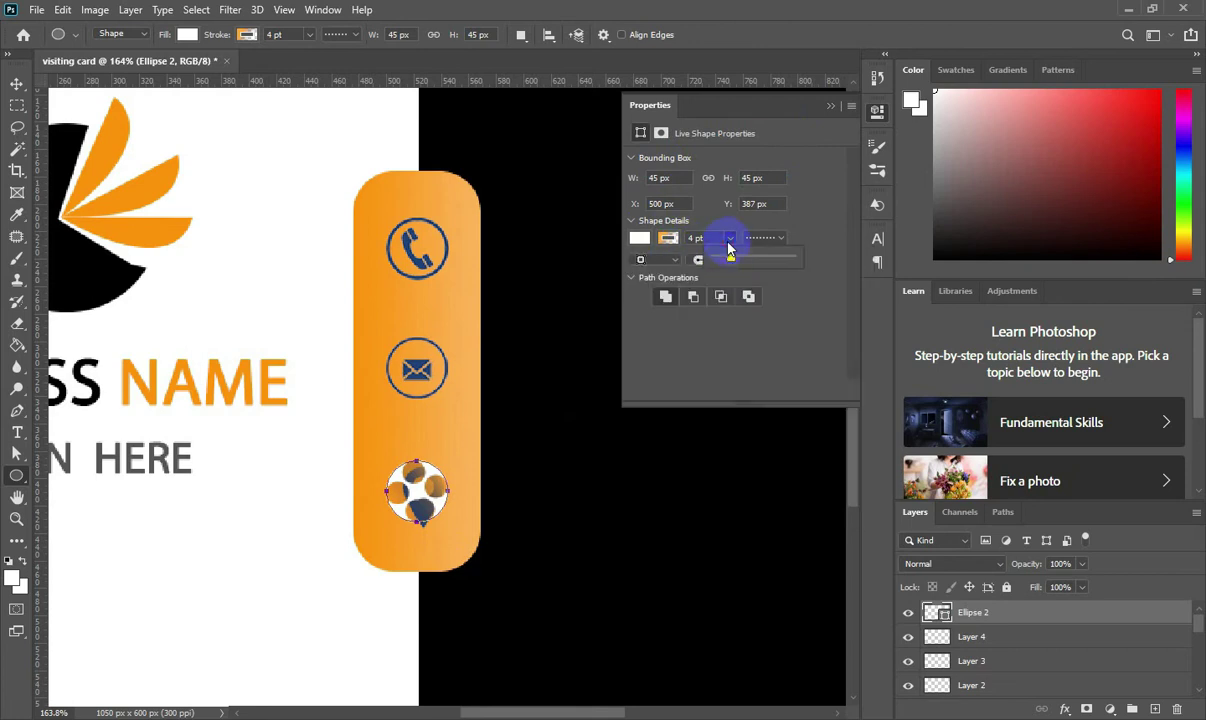
pyautogui.moveTo(687, 263); pyautogui.dragTo(650, 250)
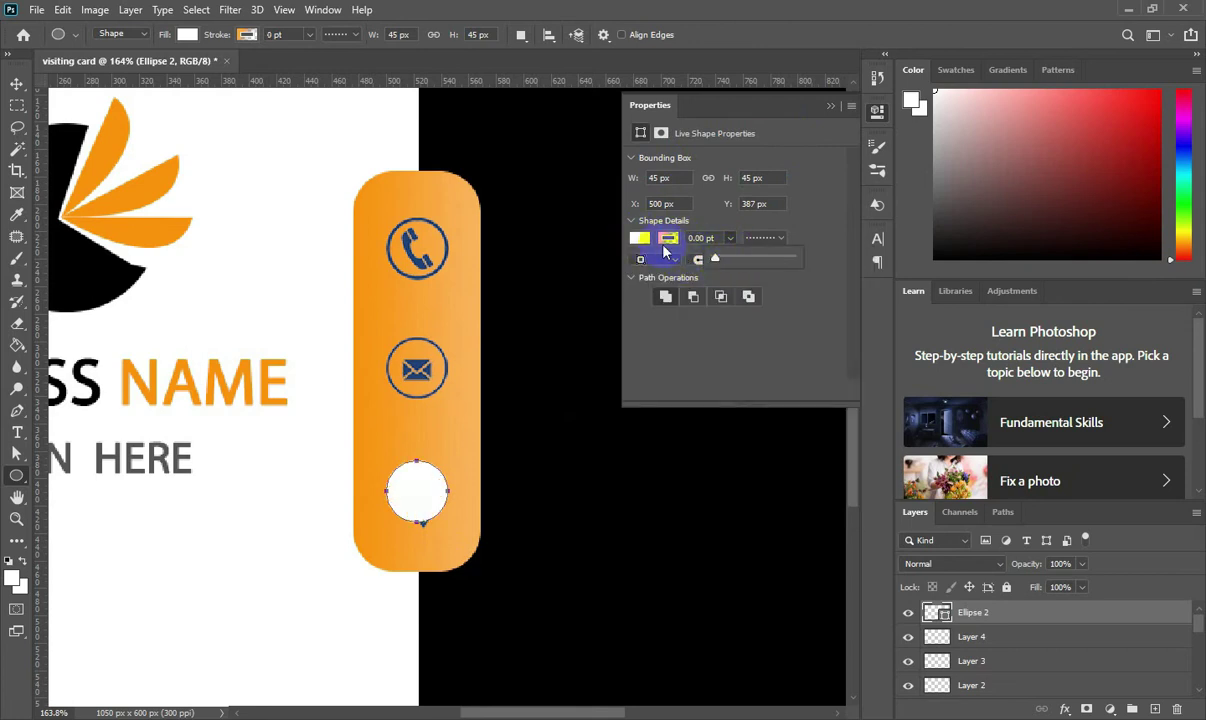
pyautogui.click(666, 240)
pyautogui.click(649, 271)
# Step: Give the circle a very thin outline using plain colour swatches
pyautogui.click(668, 238)
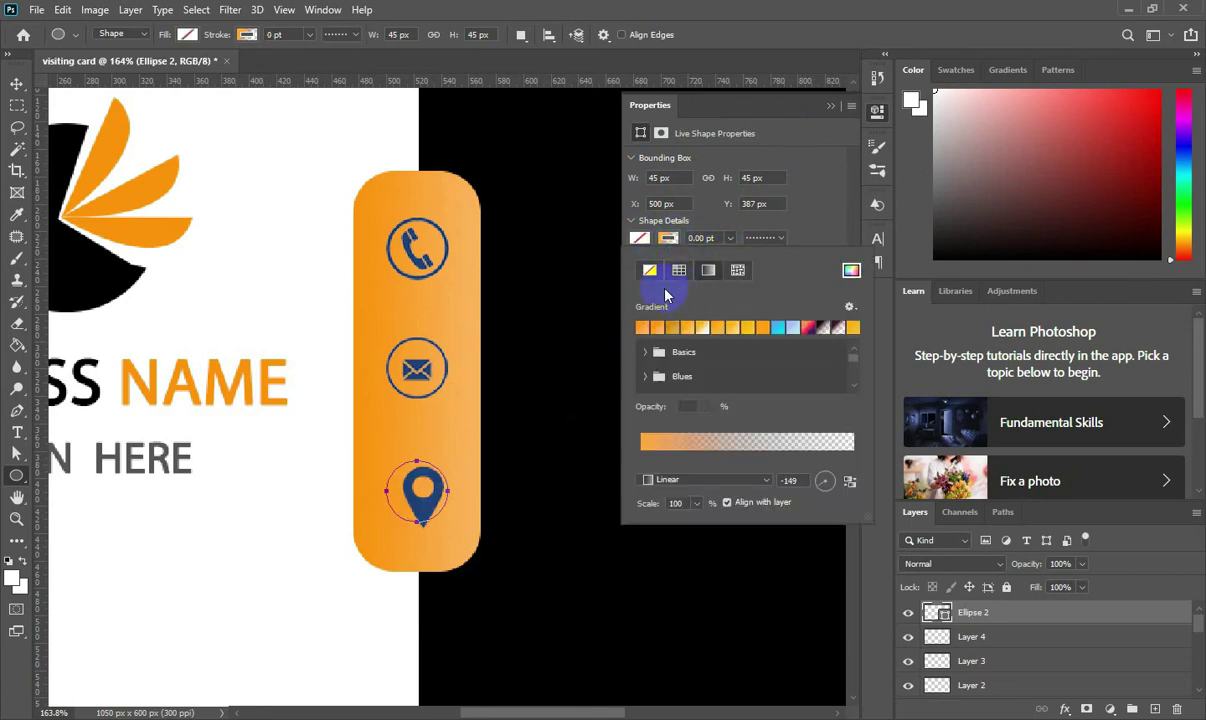
pyautogui.click(730, 238)
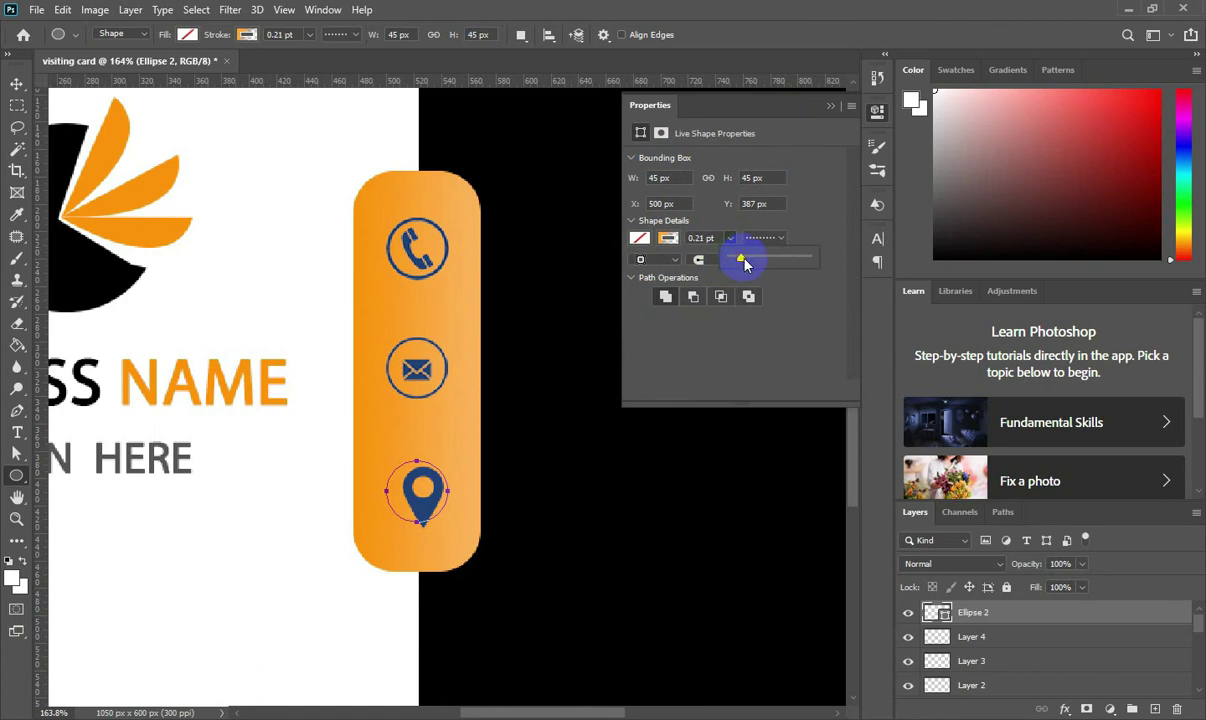
pyautogui.click(730, 262)
pyautogui.click(309, 34)
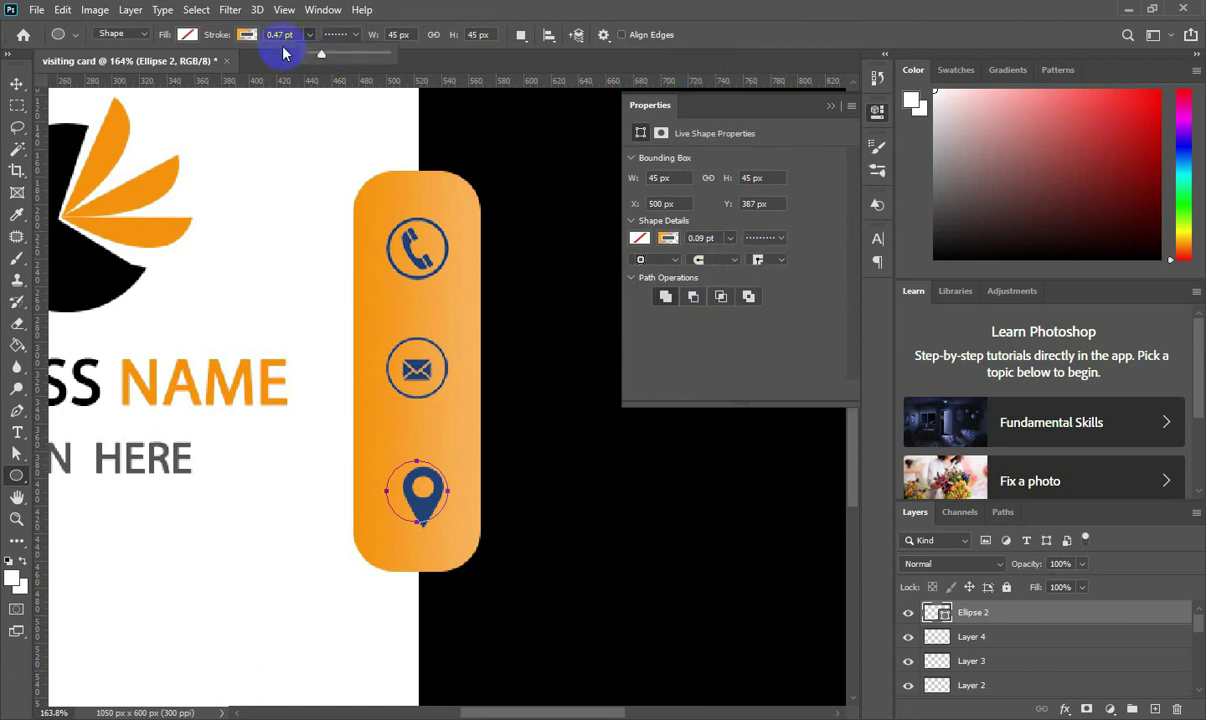
pyautogui.click(246, 34)
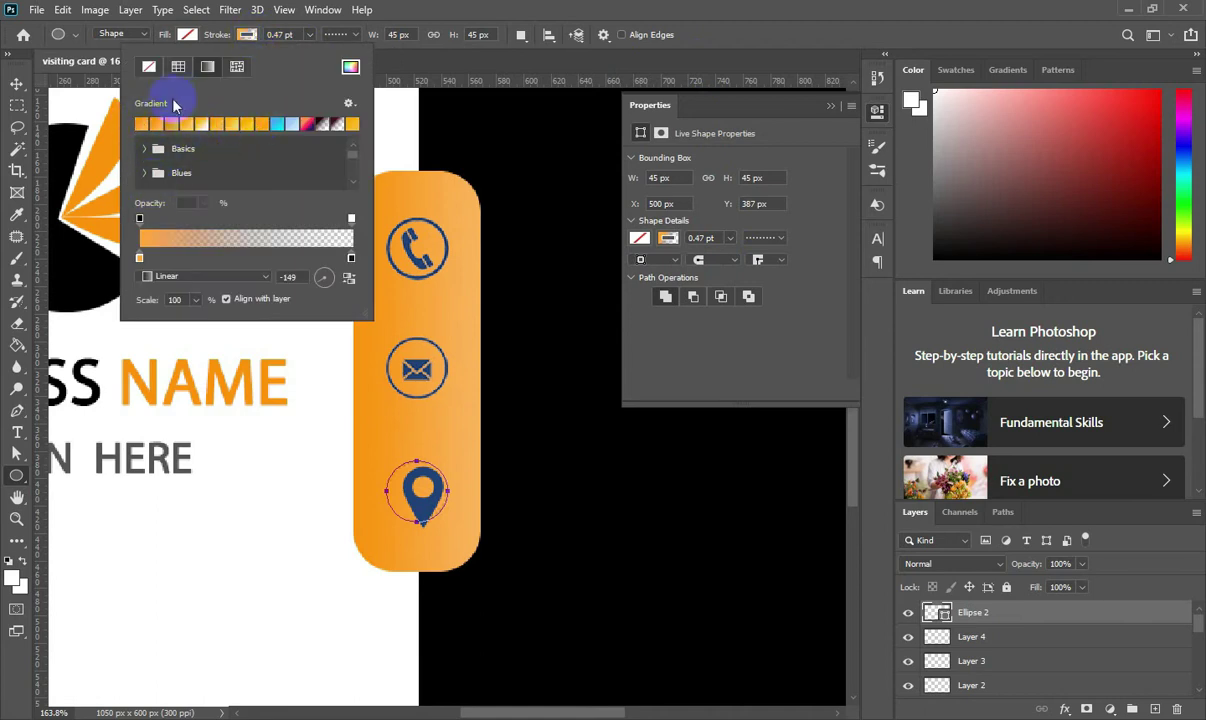
pyautogui.click(149, 66)
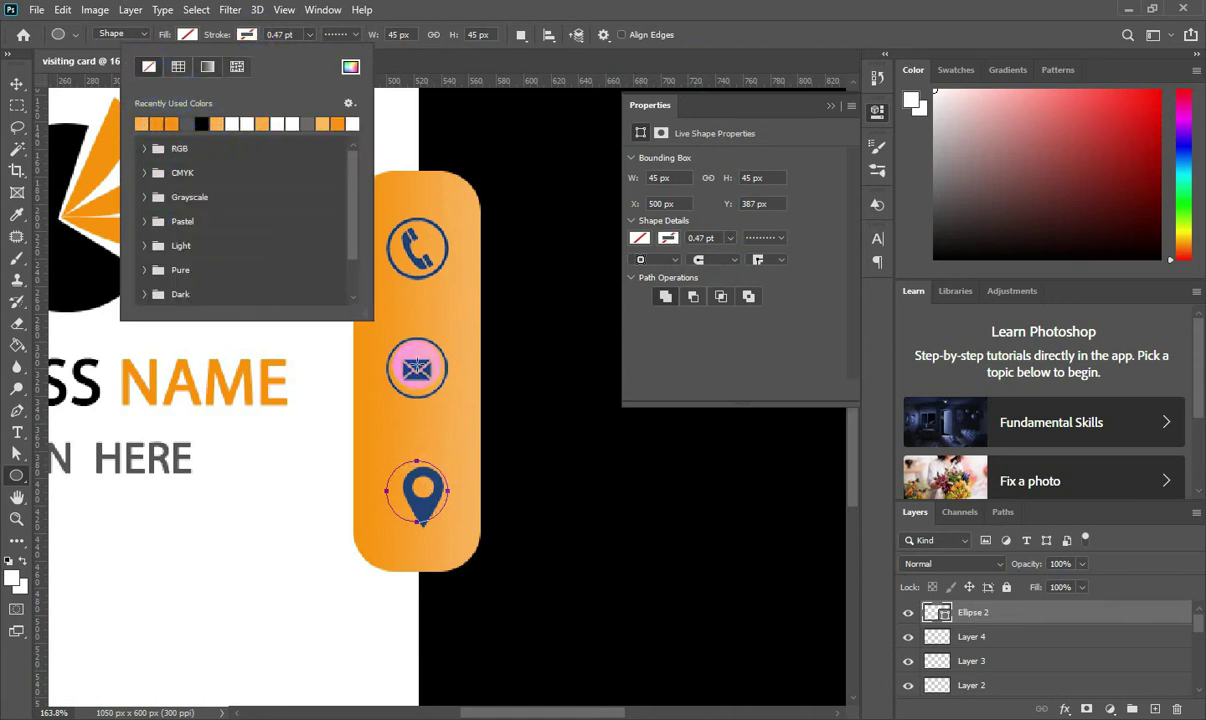
pyautogui.click(392, 345)
# Step: Dismiss the new-ellipse size prompt and fill the circle with light orange
pyautogui.click(695, 181)
pyautogui.scroll(1, 264, 313)
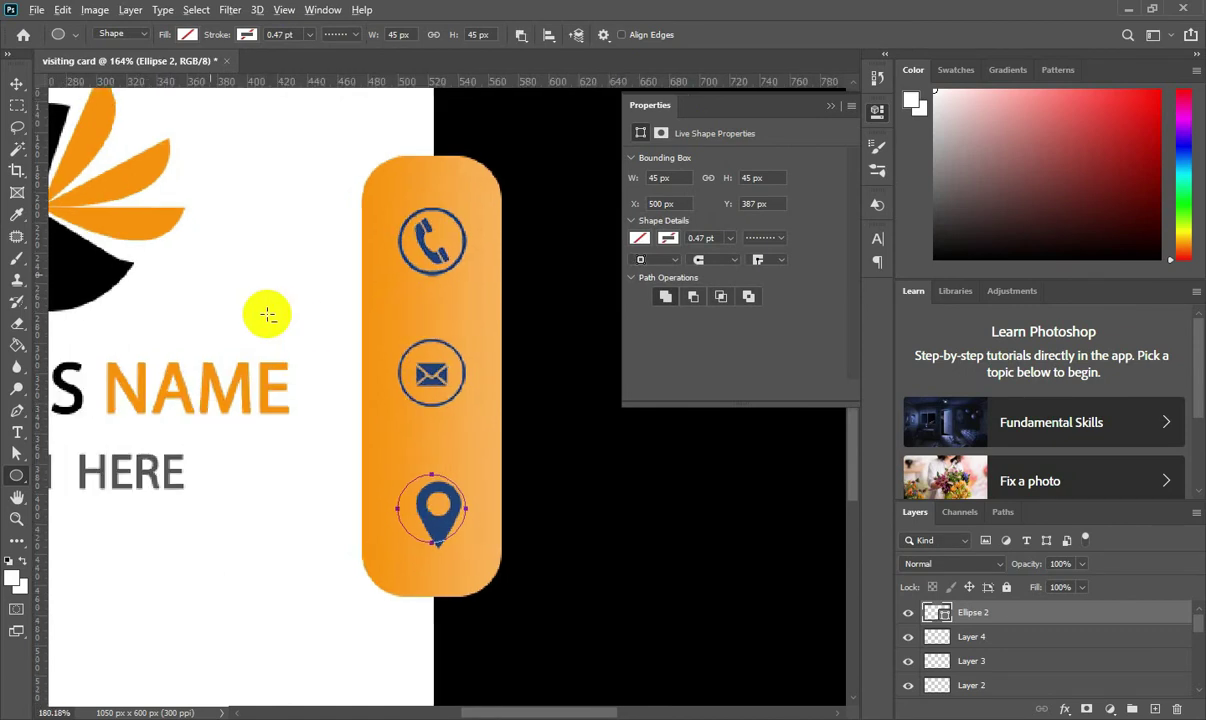
pyautogui.scroll(1, 264, 313)
pyautogui.click(187, 34)
pyautogui.click(157, 120)
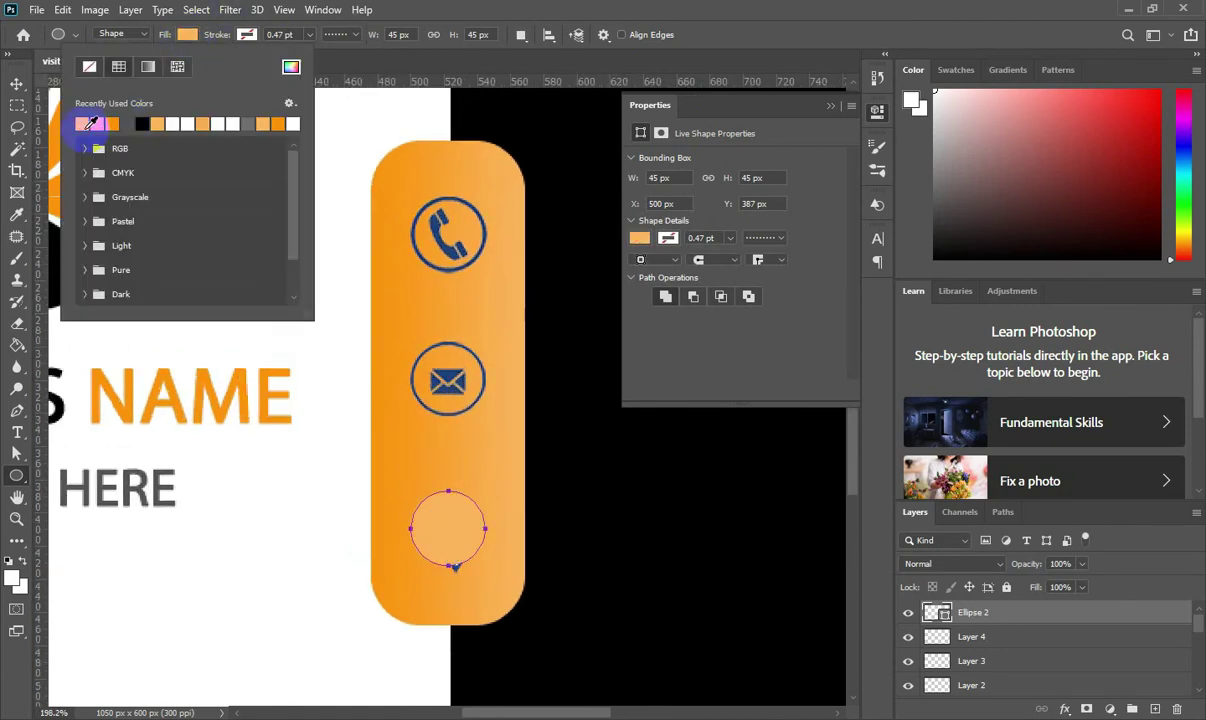
pyautogui.click(906, 660)
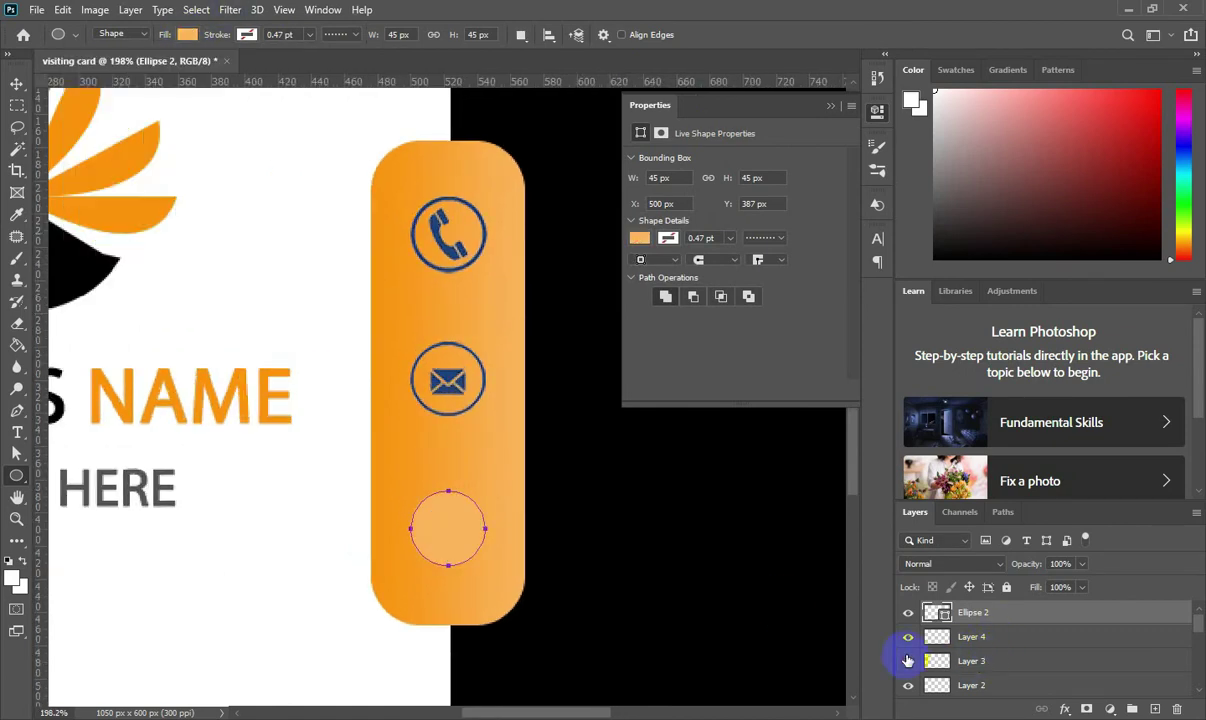
# Step: Move the circle layer below the pin, try a darker orange fill, then remove the fill
pyautogui.moveTo(1009, 614); pyautogui.dragTo(1016, 670)
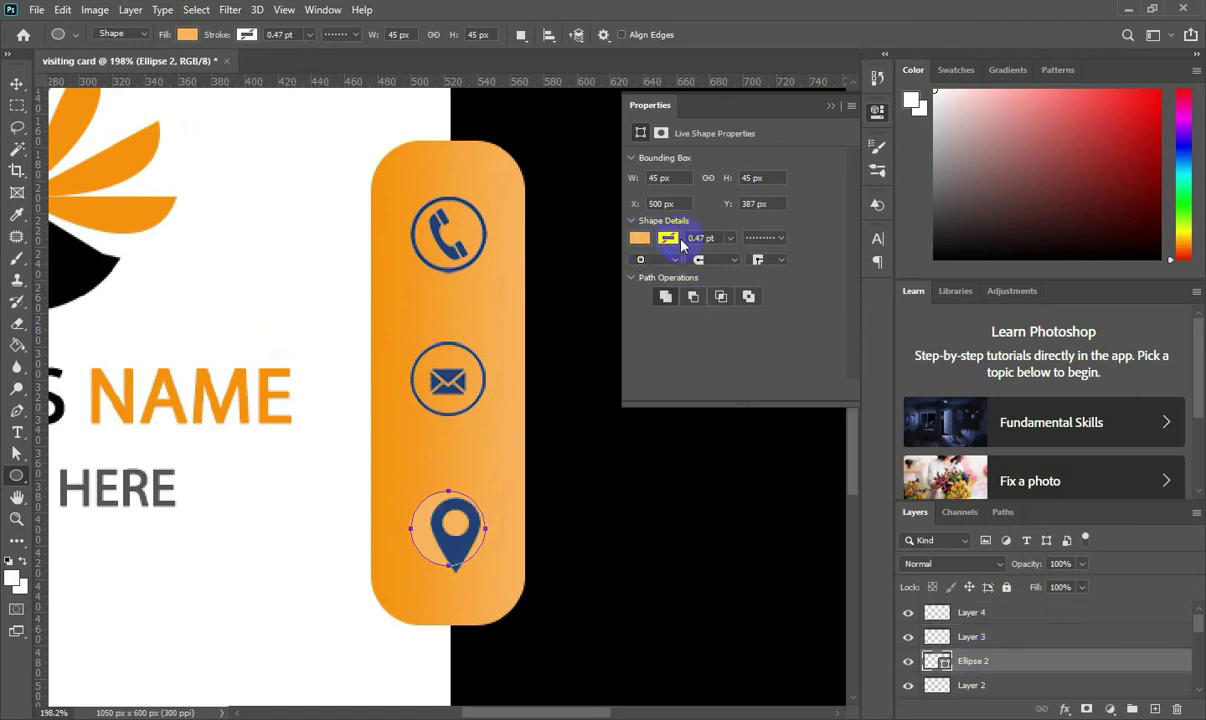
pyautogui.click(640, 240)
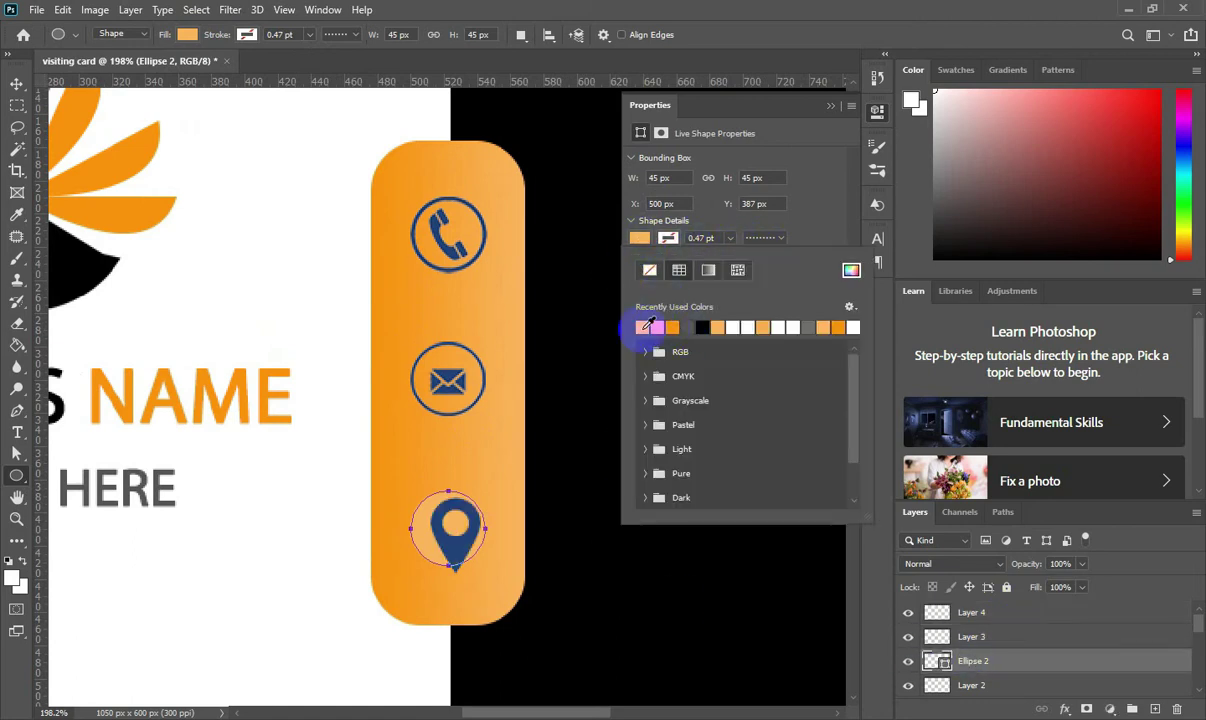
pyautogui.click(664, 324)
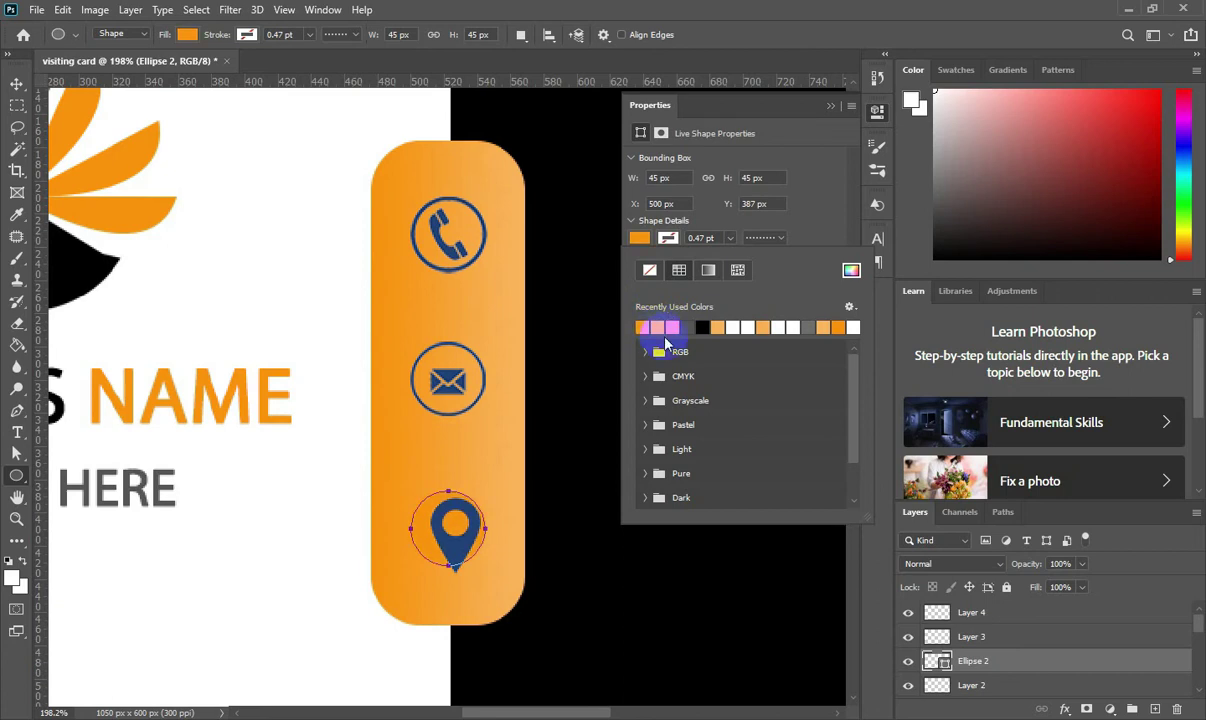
pyautogui.click(640, 238)
pyautogui.click(187, 34)
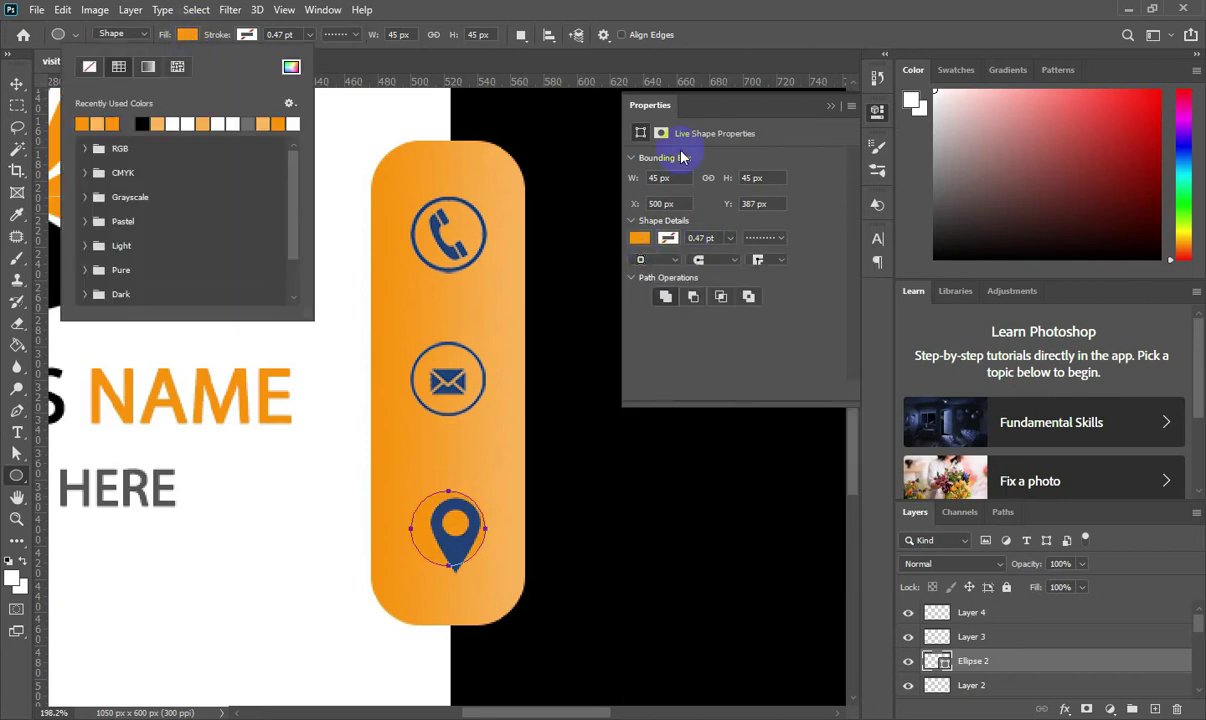
pyautogui.click(377, 75)
pyautogui.click(188, 32)
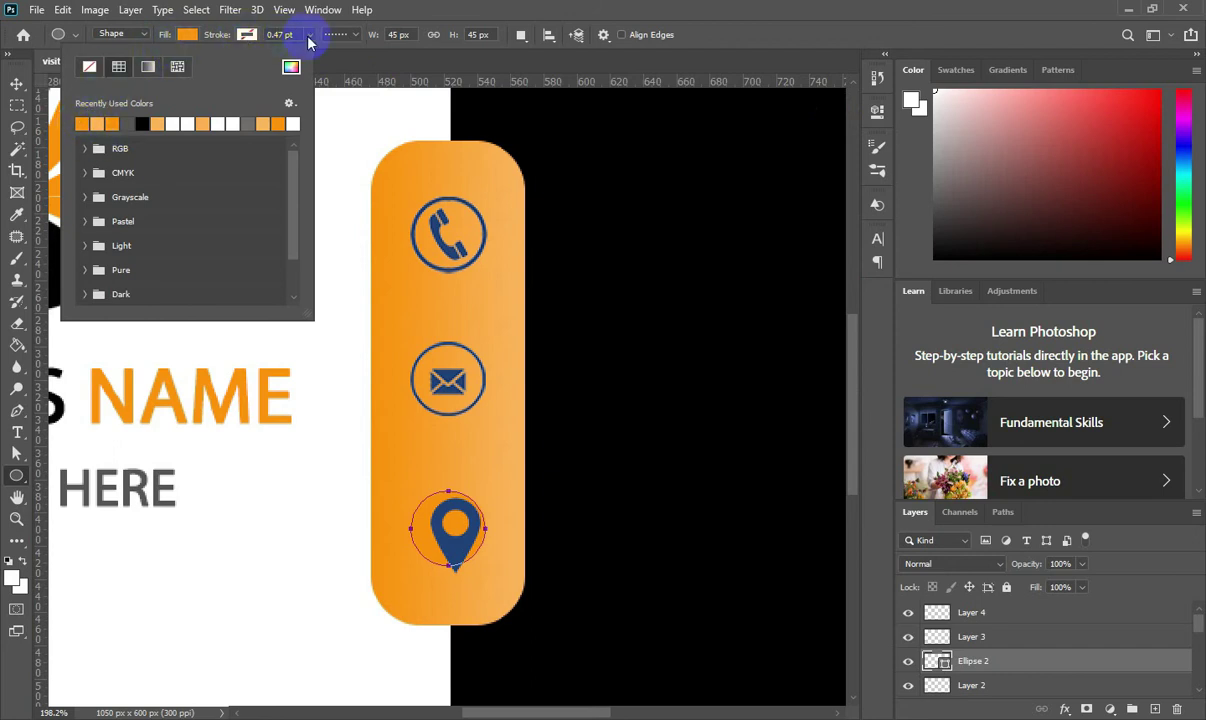
pyautogui.click(93, 68)
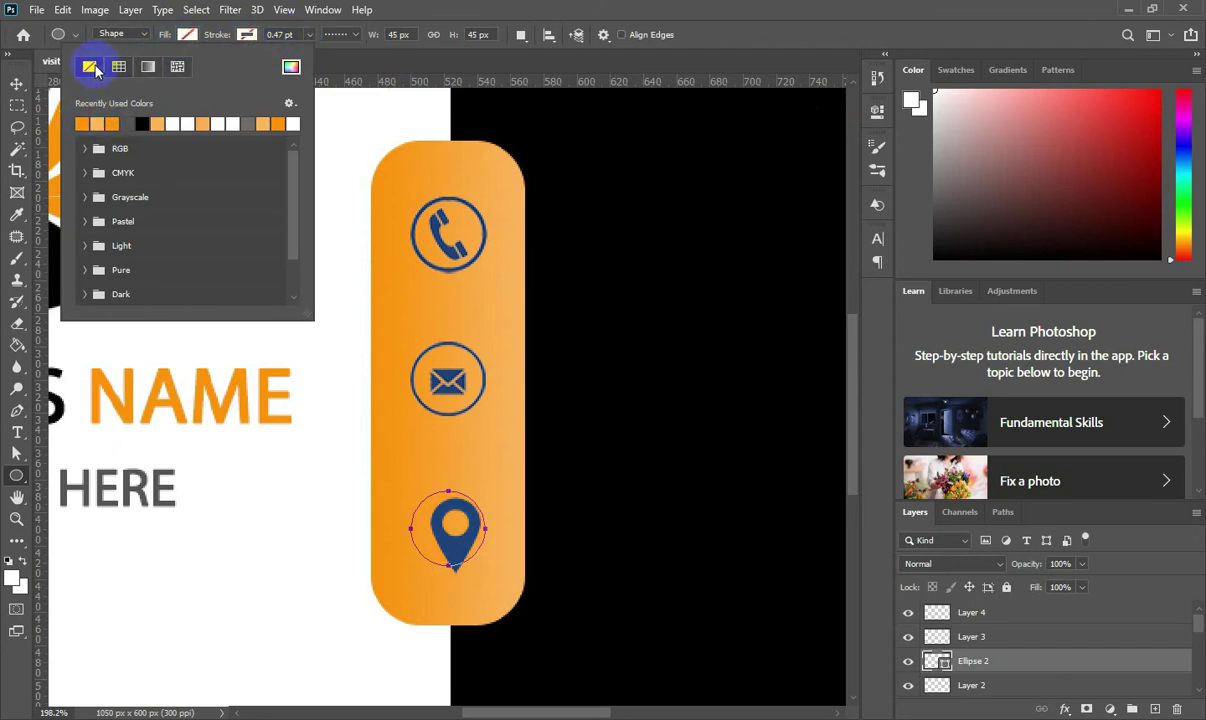
# Step: Give the orange ring a solid outline about 3 pt thick
pyautogui.click(250, 36)
pyautogui.click(309, 36)
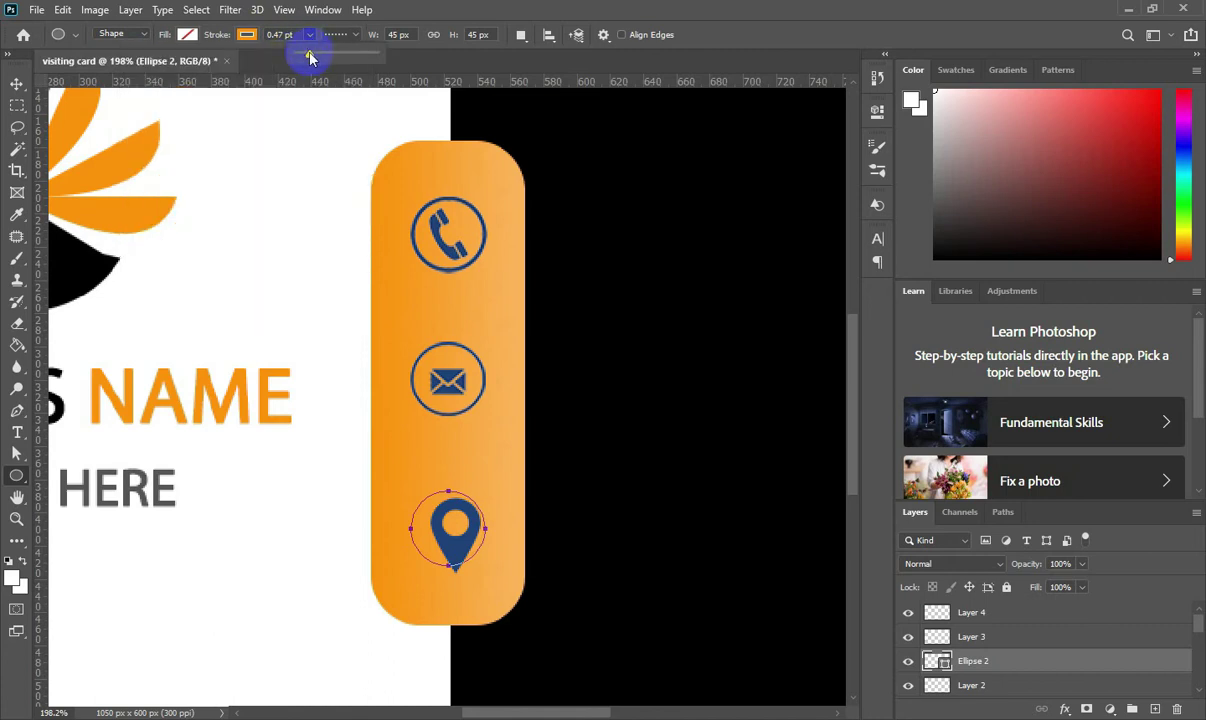
pyautogui.moveTo(310, 57); pyautogui.dragTo(326, 55)
pyautogui.click(355, 35)
pyautogui.click(326, 101)
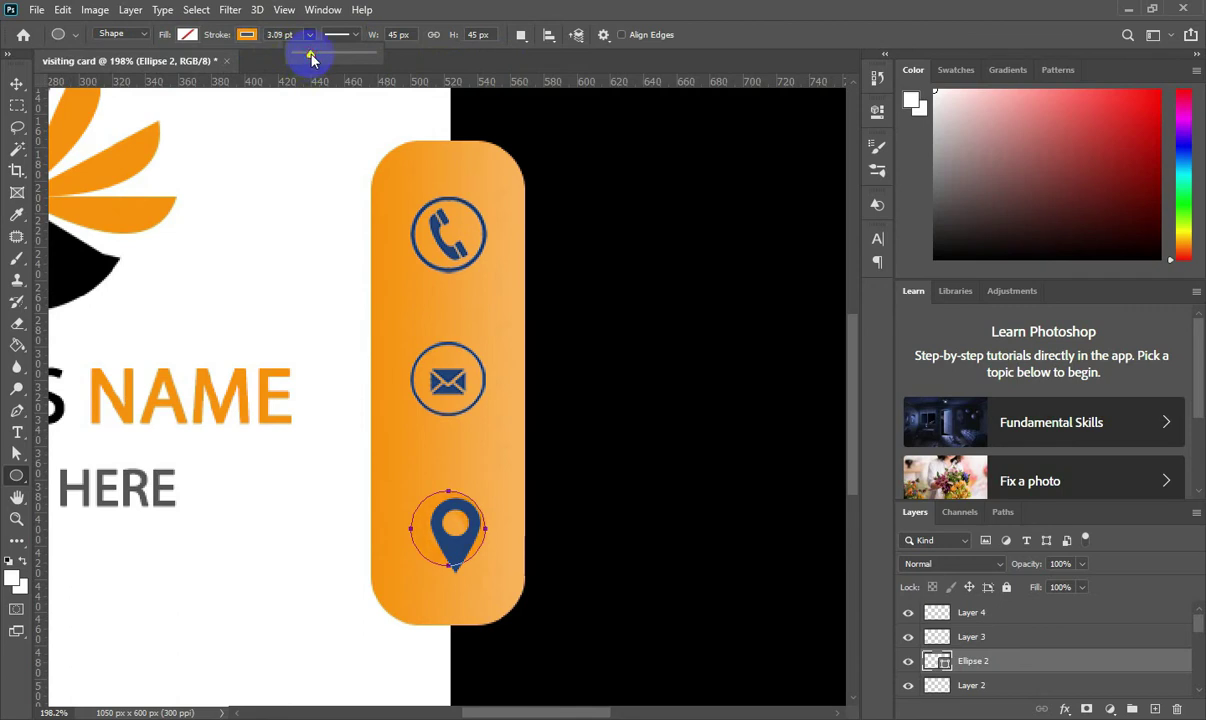
# Step: Move the location pin down and slide the orange ring left onto the white side
pyautogui.click(16, 83)
pyautogui.moveTo(450, 542)
pyautogui.mouseDown()
pyautogui.moveTo(310, 562)
pyautogui.moveTo(470, 596)
pyautogui.mouseUp()
pyautogui.moveTo(425, 530); pyautogui.dragTo(259, 543)
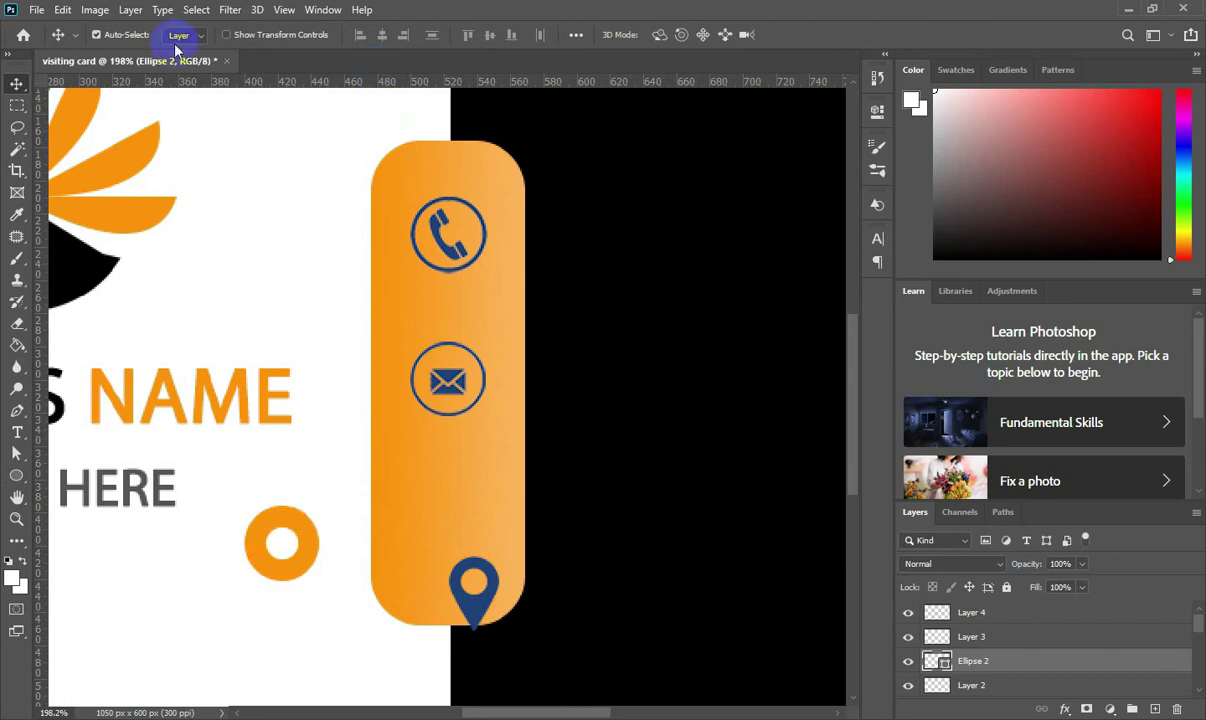
pyautogui.click(15, 477)
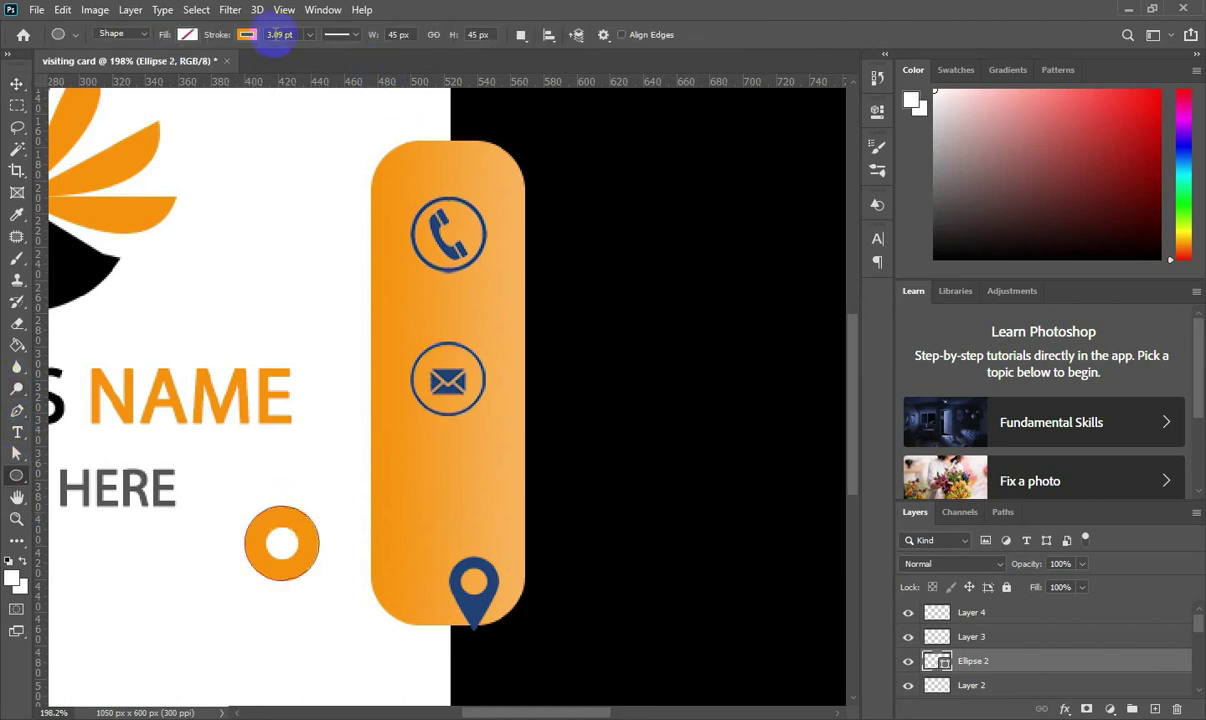
pyautogui.click(246, 34)
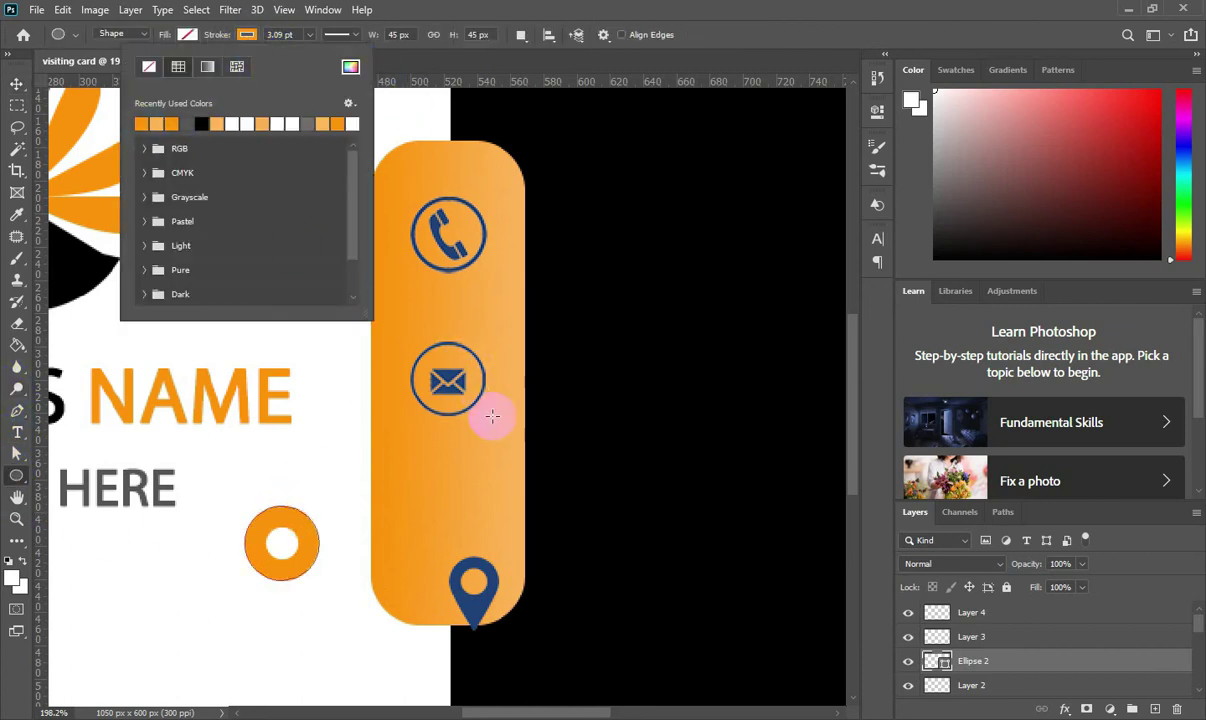
# Step: Delete the orange ring layer and move the location pin up under the envelope icon
pyautogui.click(610, 52)
pyautogui.click(16, 83)
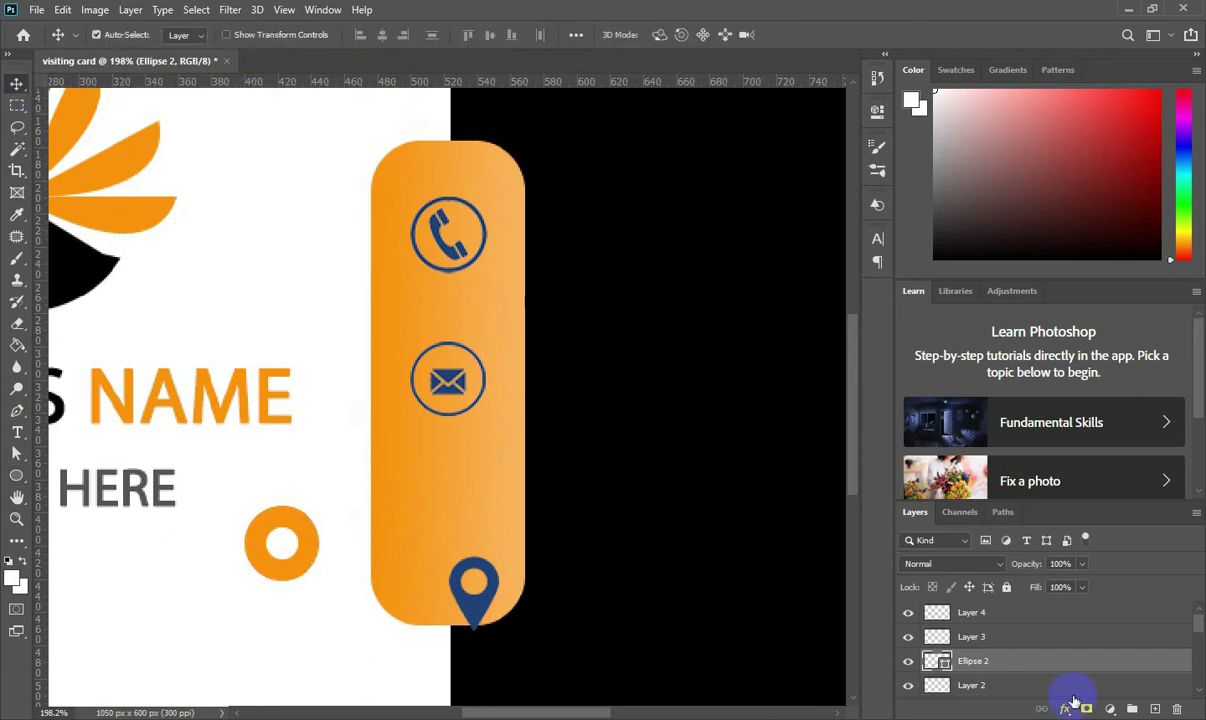
pyautogui.moveTo(973, 661); pyautogui.dragTo(1176, 709)
pyautogui.scroll(-2, 630, 565)
pyautogui.moveTo(511, 584); pyautogui.dragTo(502, 550)
pyautogui.scroll(-2, 502, 550)
pyautogui.scroll(1, 502, 550)
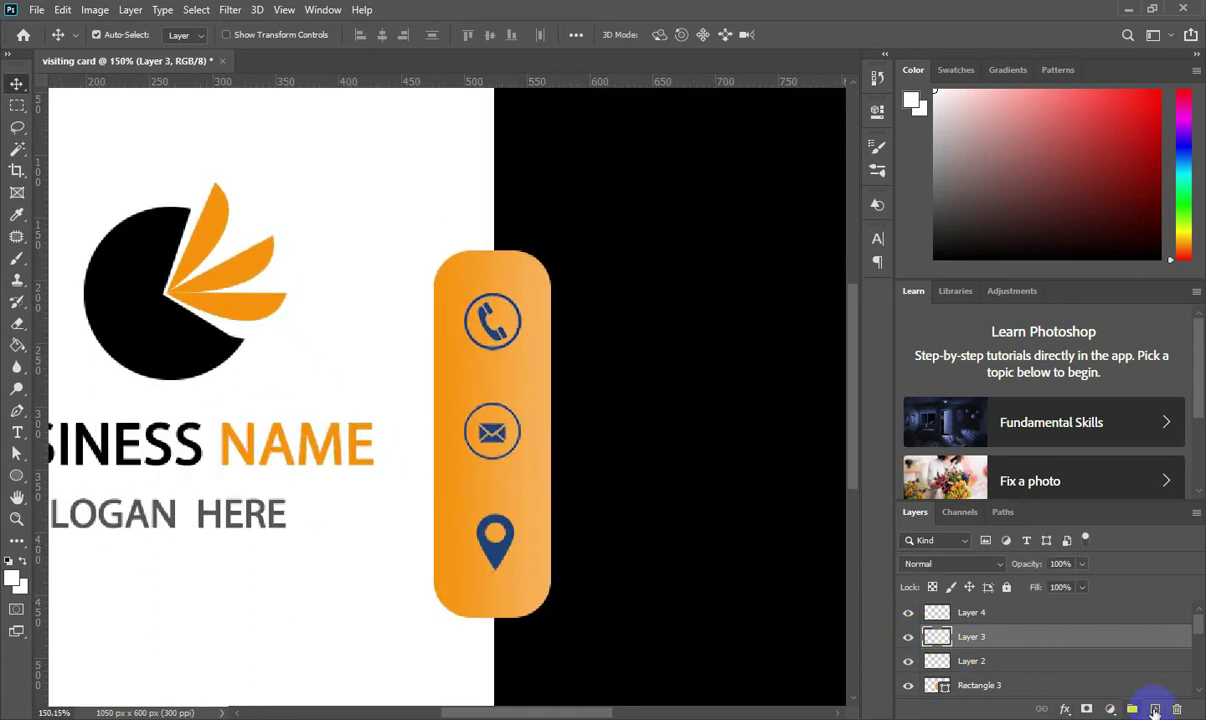
# Step: Place a new layer beneath the pin layer and draw a small ellipse below the slogan
pyautogui.moveTo(997, 648); pyautogui.dragTo(994, 668)
pyautogui.rightClick(22, 481)
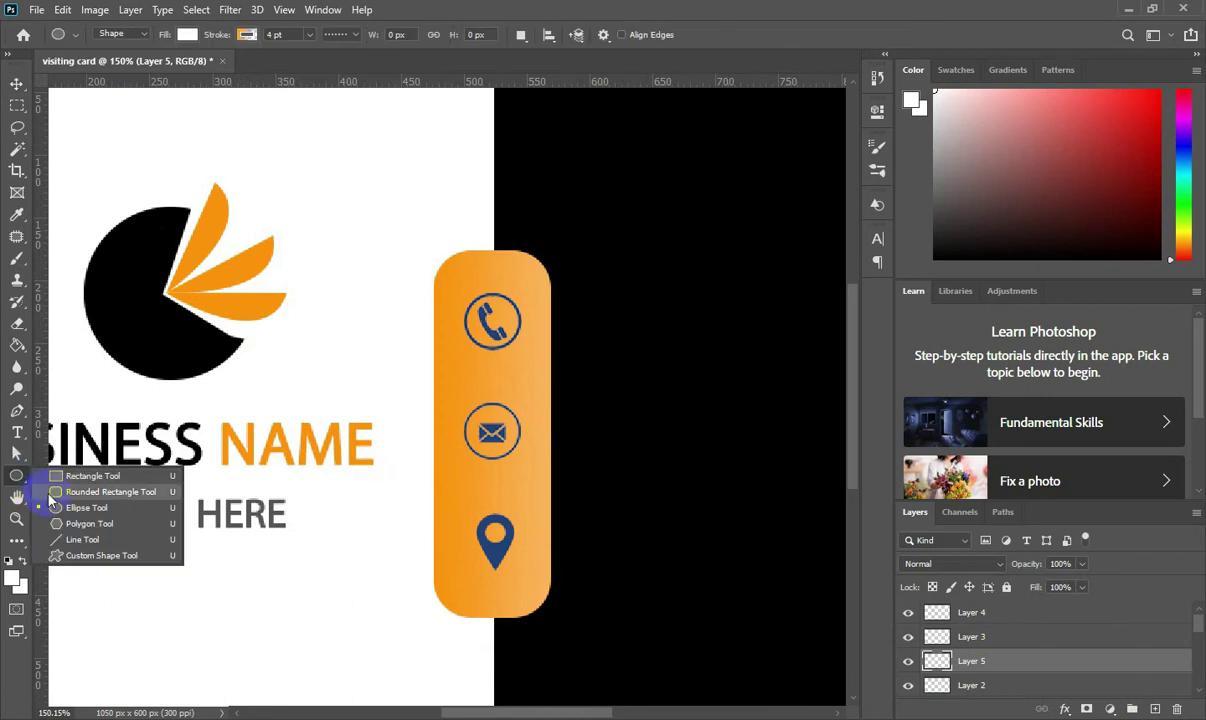
pyautogui.click(90, 504)
pyautogui.moveTo(208, 567); pyautogui.dragTo(270, 629)
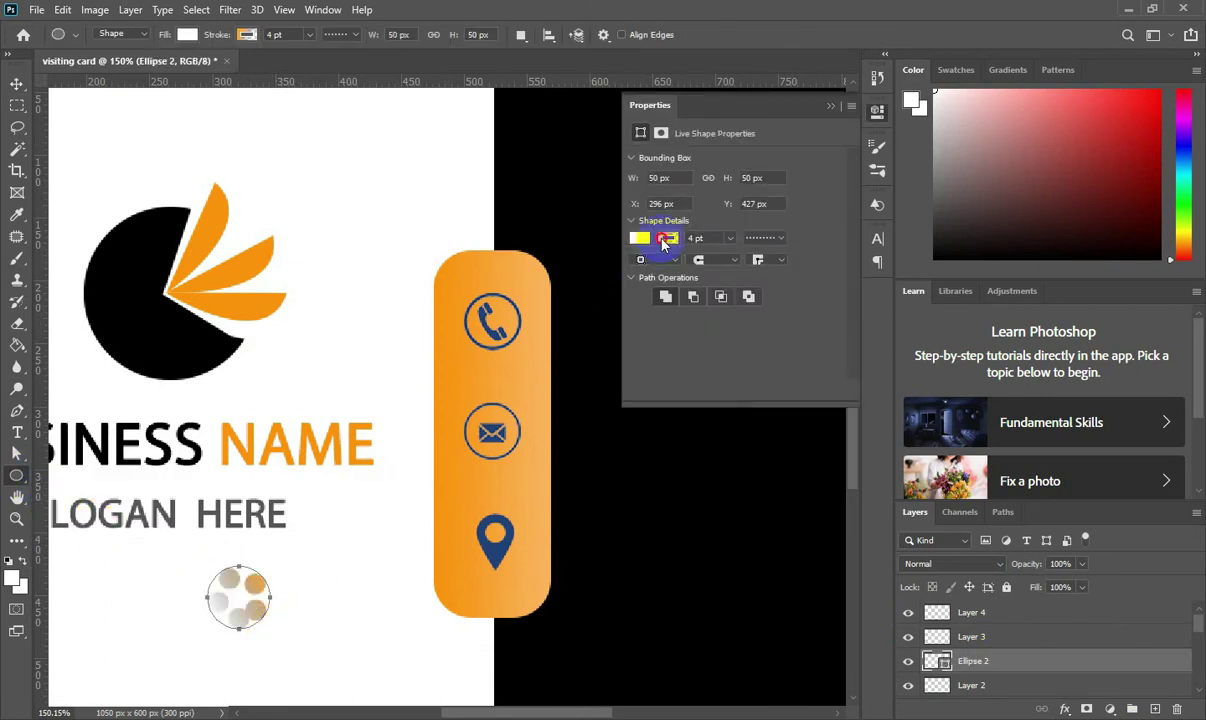
# Step: Set a solid, thin, colourless outline and create an exact 50 × 50 px circle
pyautogui.click(667, 238)
pyautogui.click(765, 237)
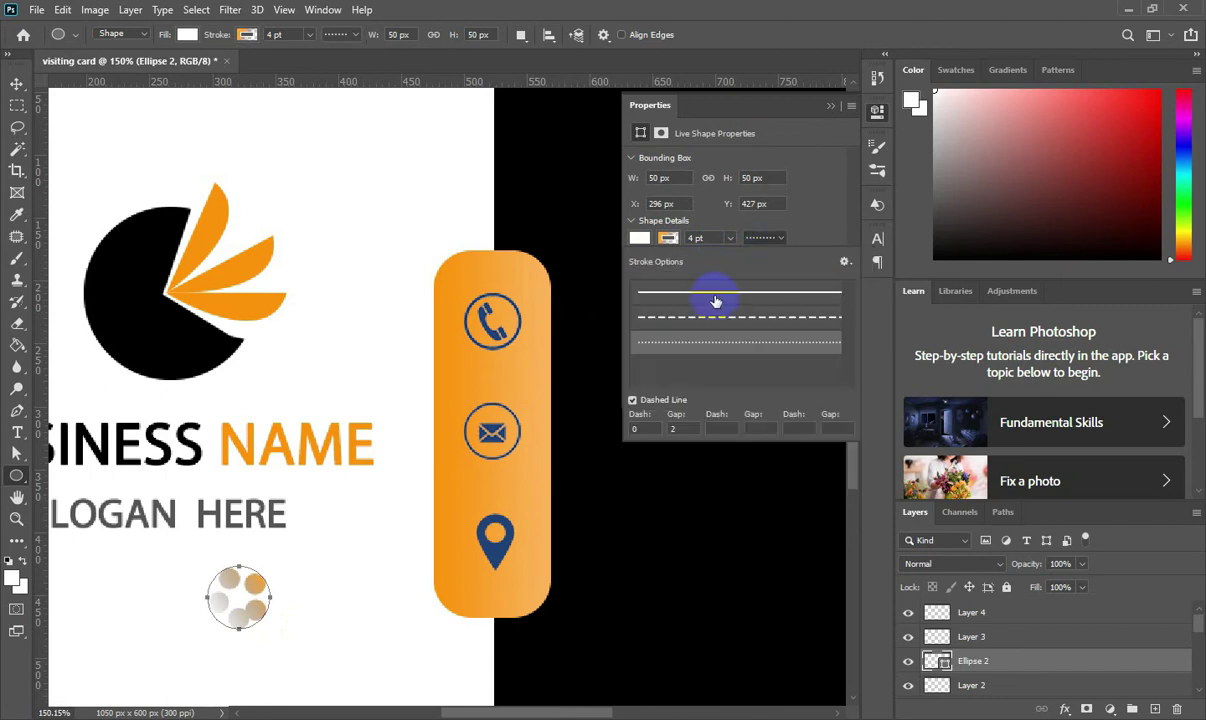
pyautogui.click(715, 294)
pyautogui.click(731, 239)
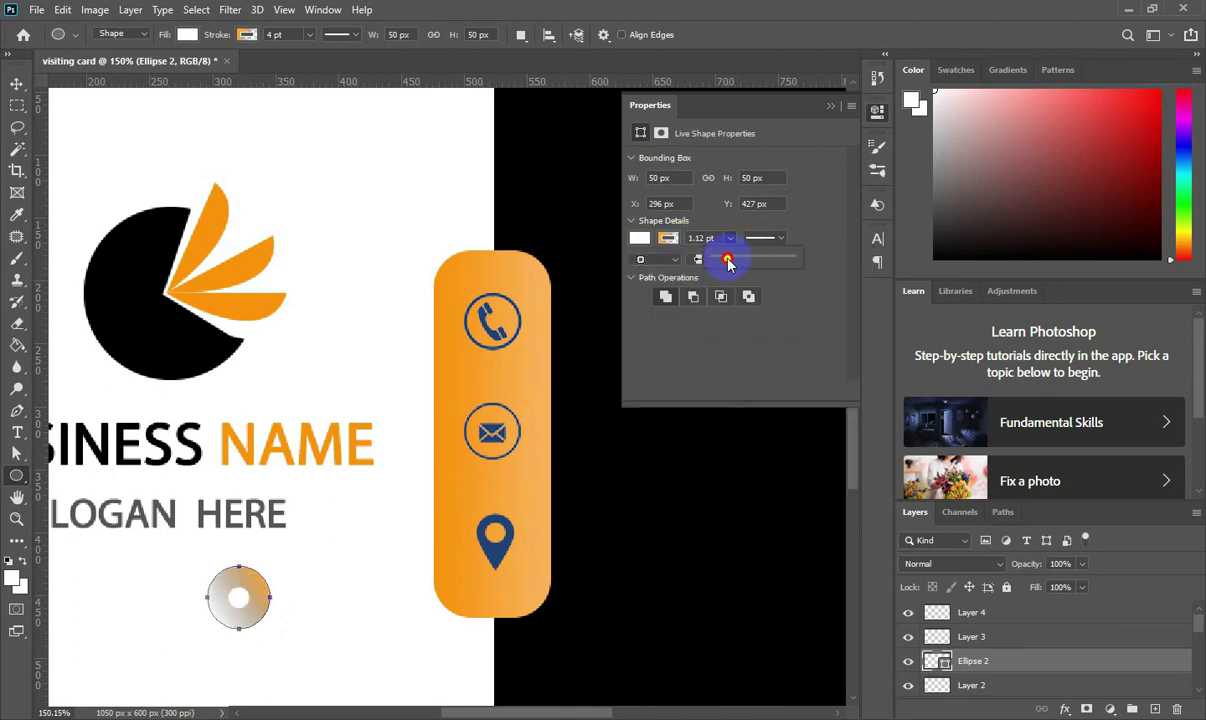
pyautogui.moveTo(728, 262); pyautogui.dragTo(745, 262)
pyautogui.click(668, 238)
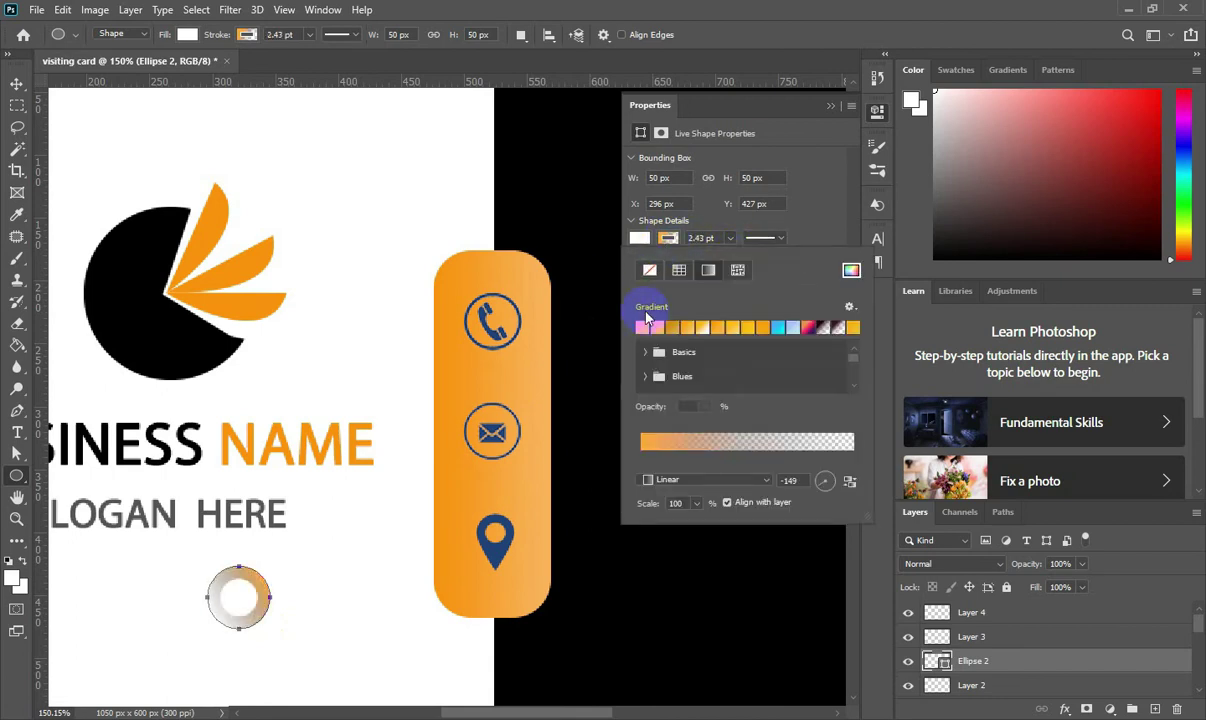
pyautogui.click(649, 270)
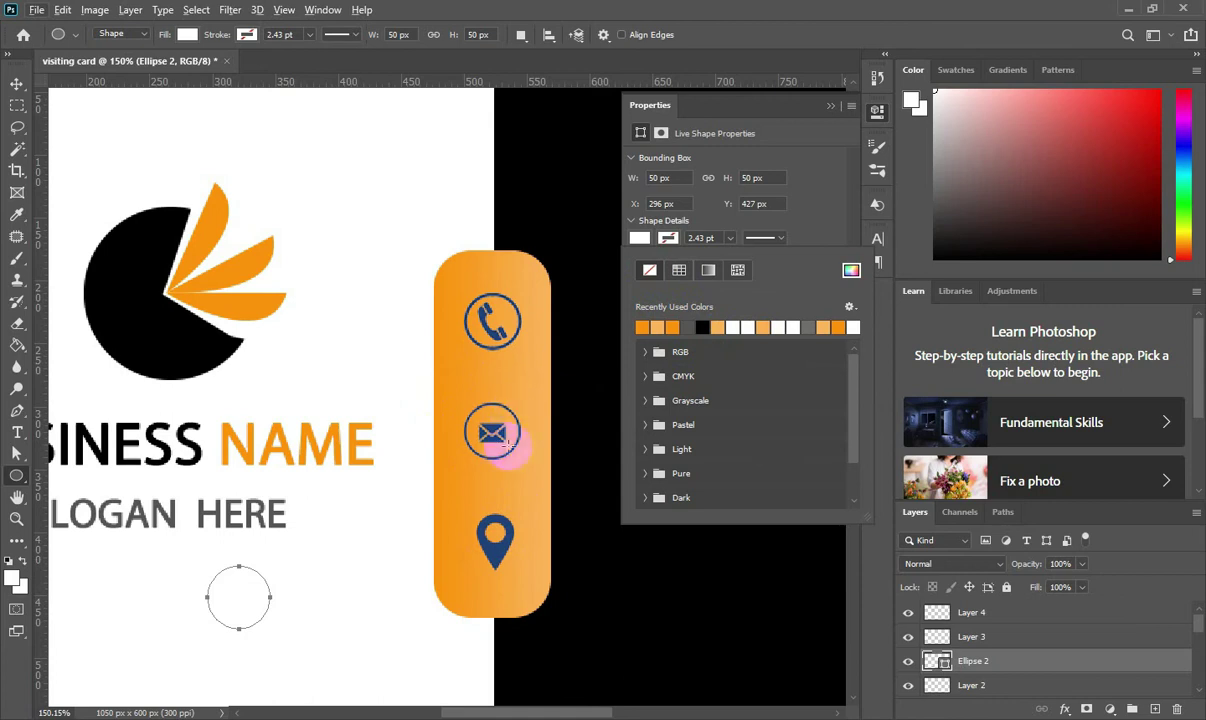
pyautogui.click(485, 420)
pyautogui.click(695, 181)
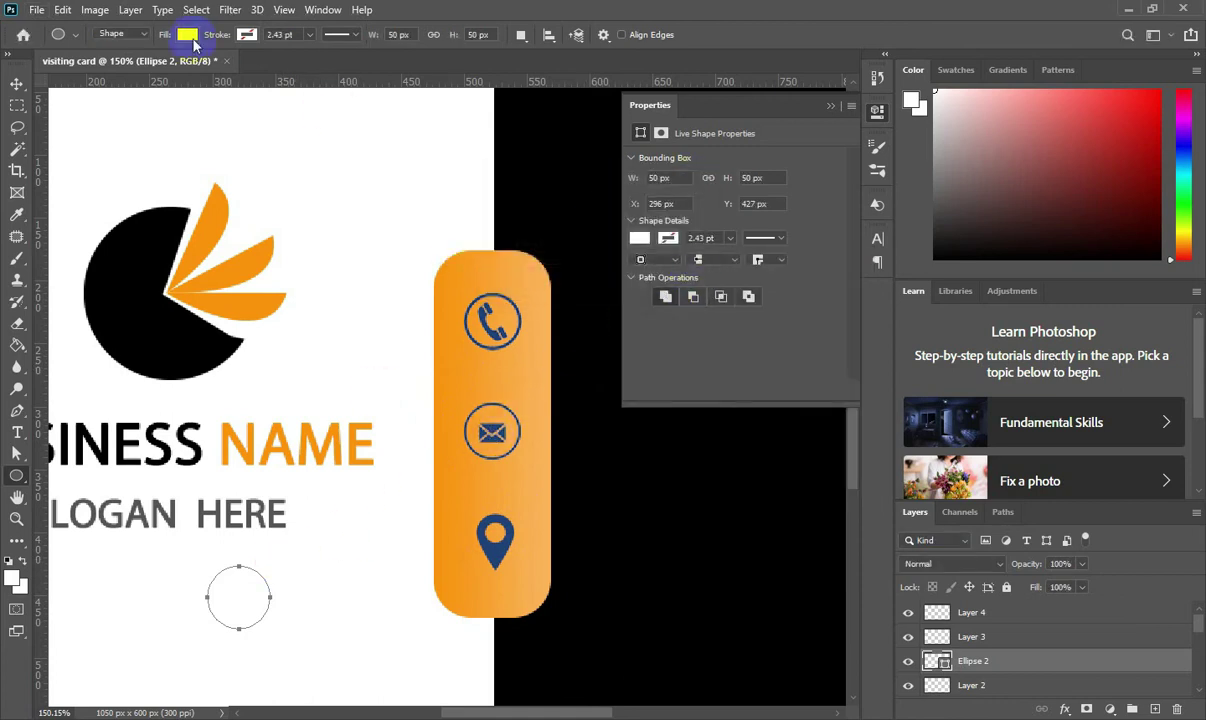
# Step: Colour the circle's outline with the icons' sampled dark blue at 0.47 pt width
pyautogui.click(243, 35)
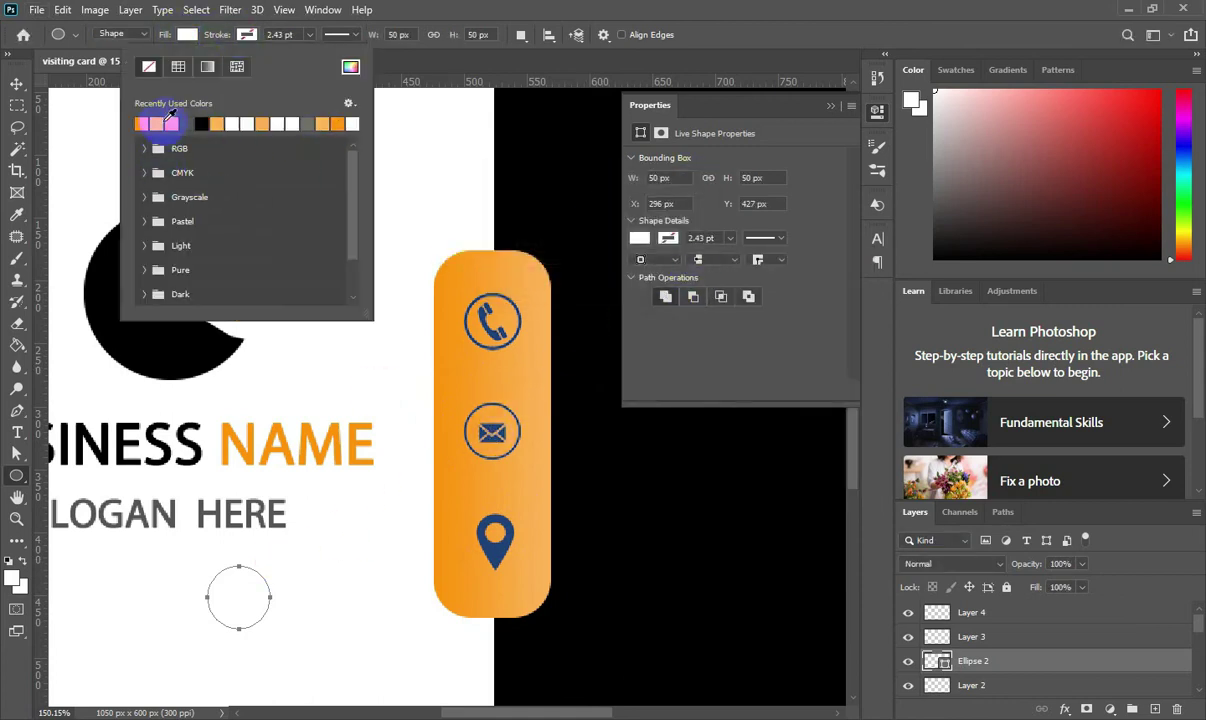
pyautogui.click(349, 67)
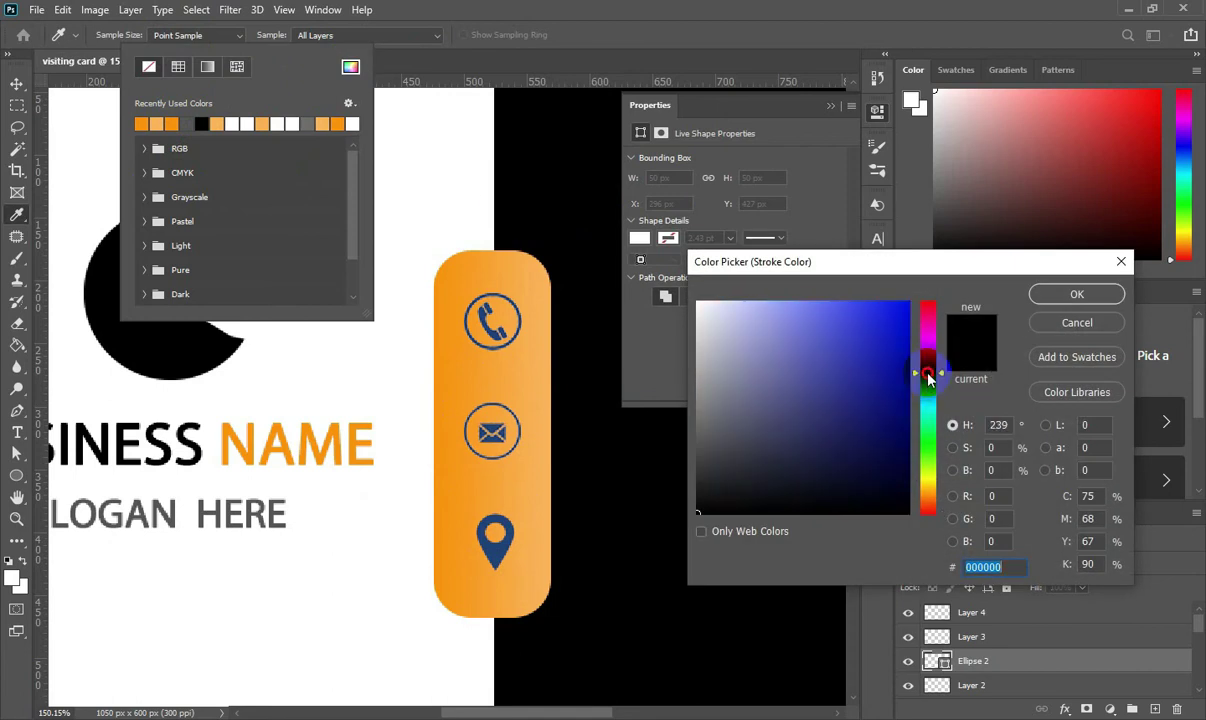
pyautogui.click(498, 545)
pyautogui.click(1077, 294)
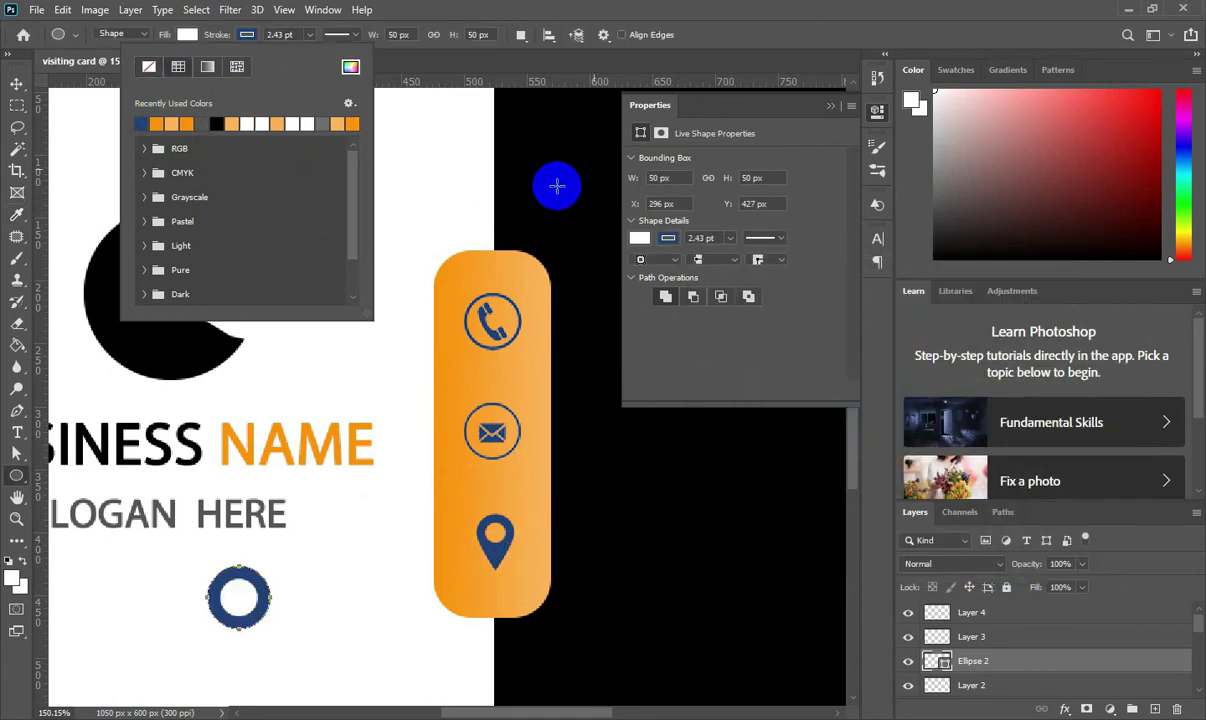
pyautogui.click(258, 36)
pyautogui.click(310, 35)
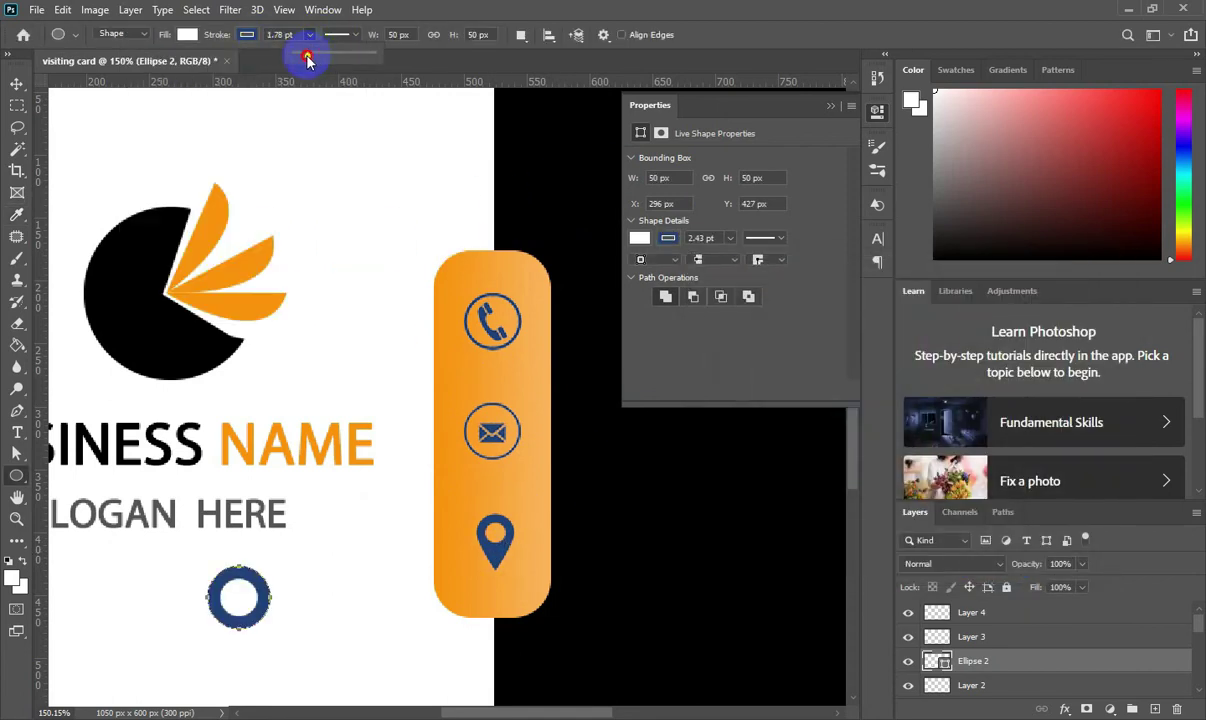
pyautogui.moveTo(310, 54); pyautogui.dragTo(308, 55)
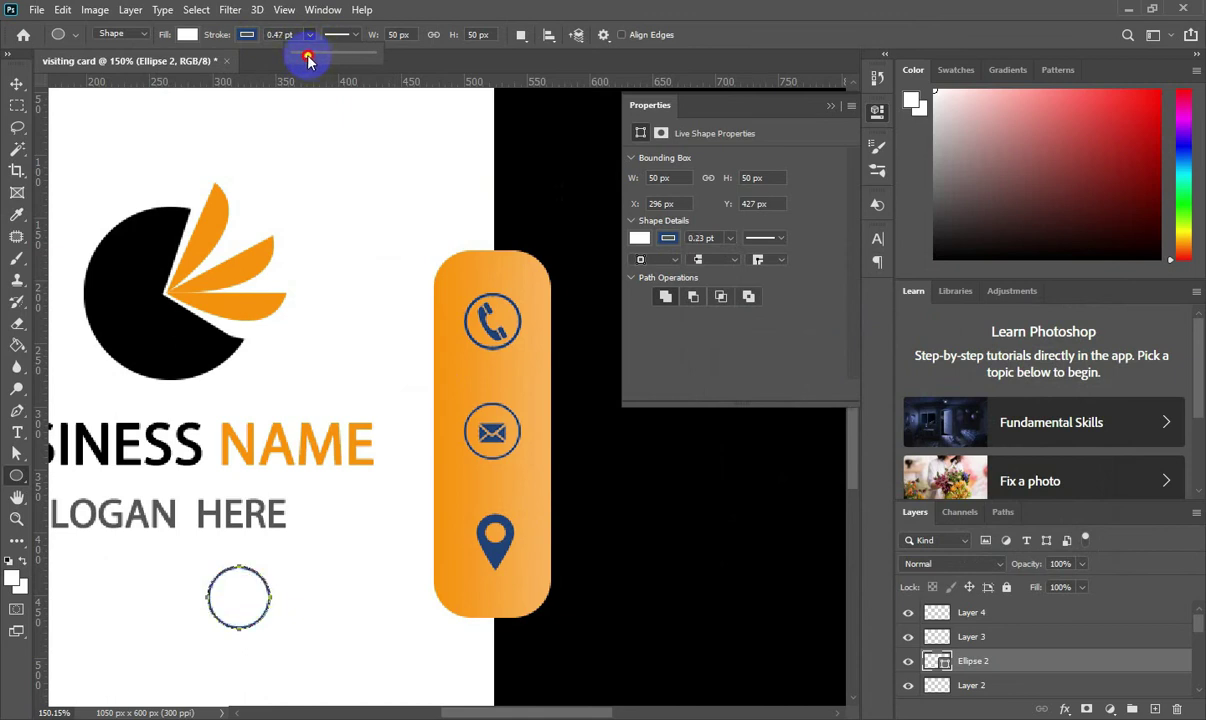
pyautogui.click(831, 106)
# Step: Remove the circle's white fill and nudge it right and up onto the location pin
pyautogui.press('v')
pyautogui.hotkey('shift', 'Right')
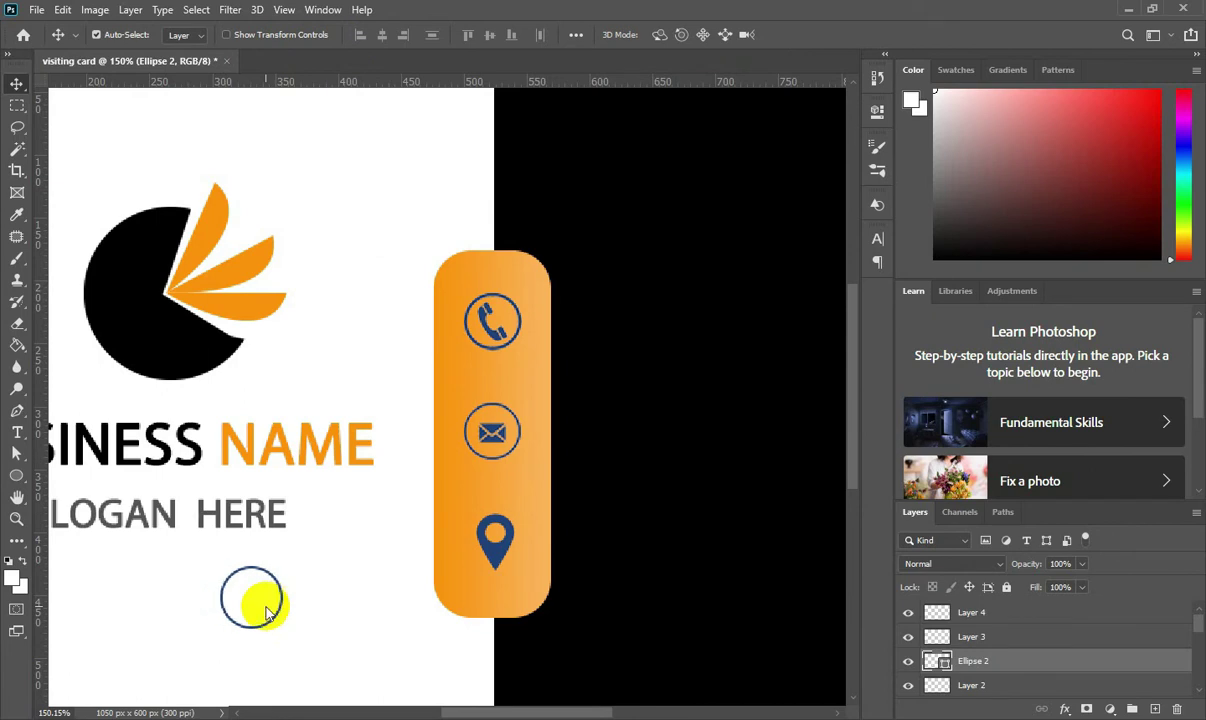
pyautogui.hotkey('shift', 'Right')
pyautogui.hotkey('shift', 'Right')
pyautogui.hotkey('shift', 'Right')
pyautogui.hotkey('shift', 'Right')
pyautogui.hotkey('shift', 'Right')
pyautogui.hotkey('shift', 'Right')
pyautogui.hotkey('shift', 'Right')
pyautogui.hotkey('shift', 'Right')
pyautogui.hotkey('shift', 'Right')
pyautogui.hotkey('shift', 'Right')
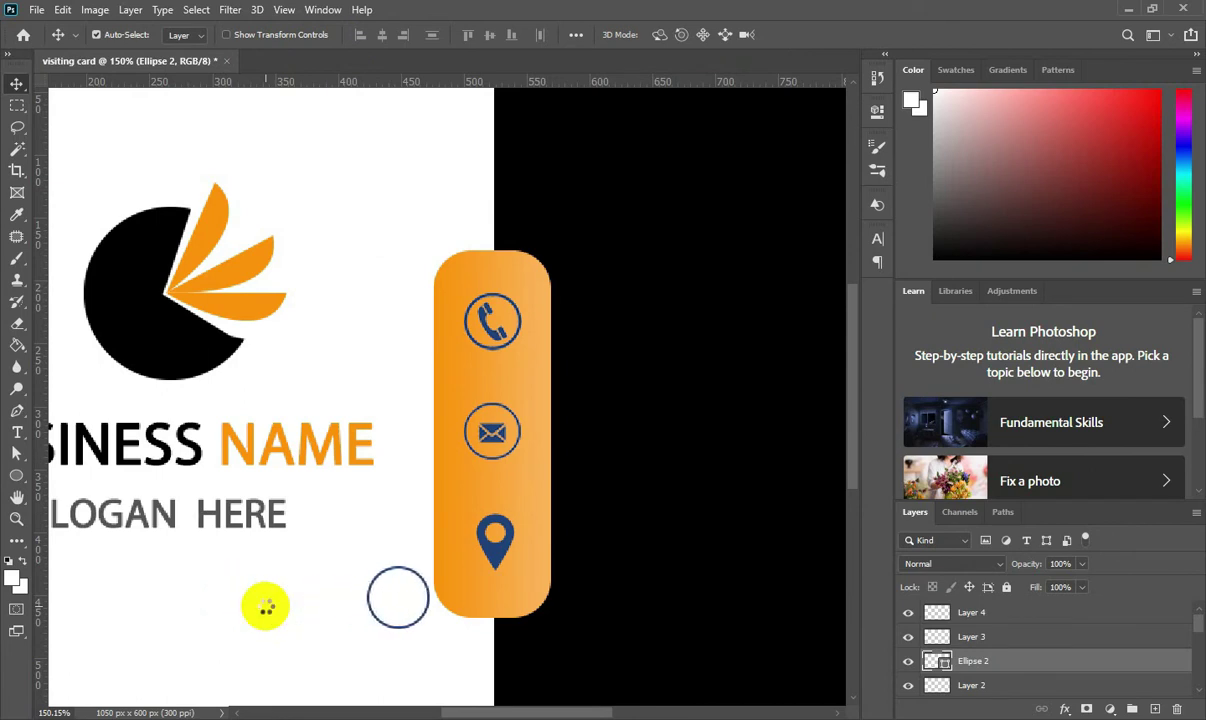
pyautogui.hotkey('shift', 'Right')
pyautogui.hotkey('shift', 'Right')
pyautogui.hotkey('shift', 'Right')
pyautogui.hotkey('shift', 'Right')
pyautogui.hotkey('shift', 'Right')
pyautogui.click(16, 475)
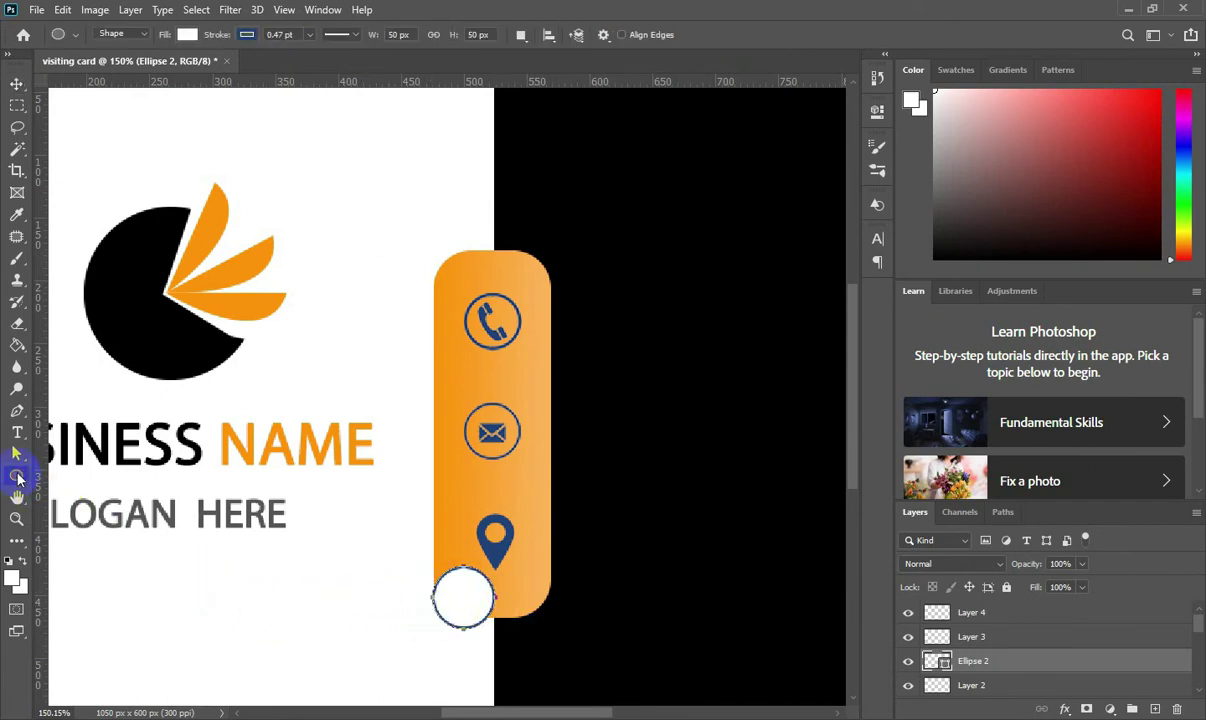
pyautogui.click(184, 36)
pyautogui.click(89, 68)
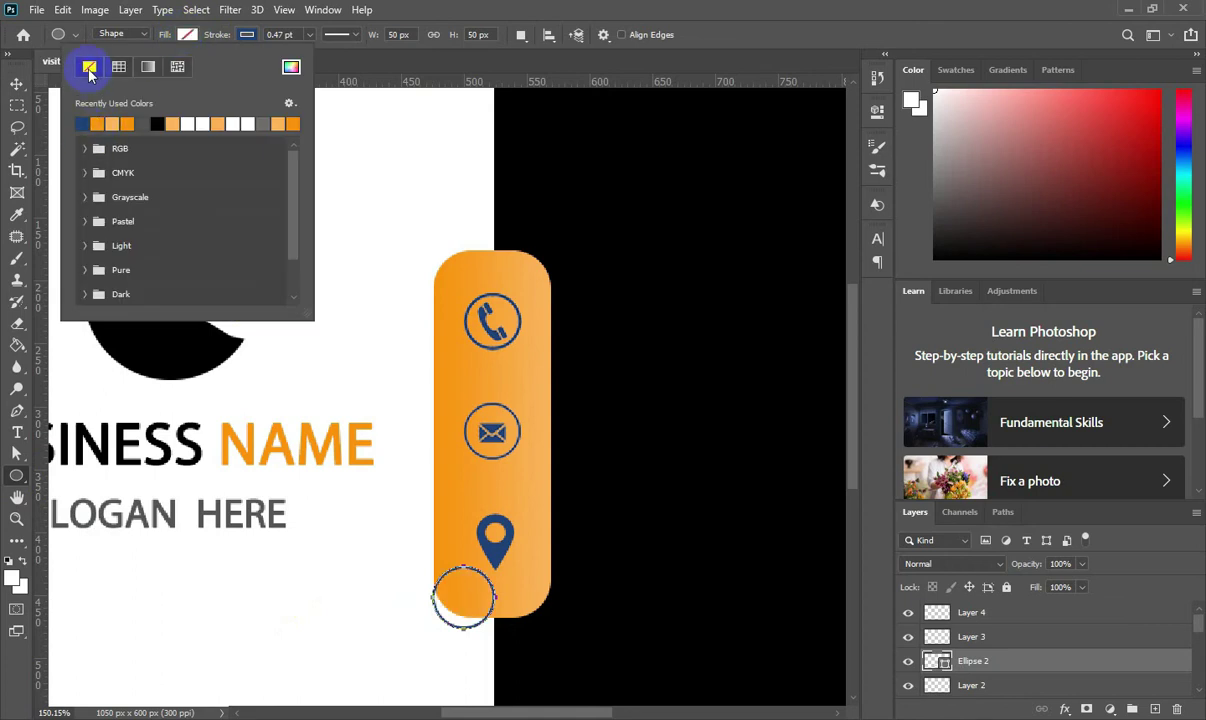
pyautogui.click(716, 48)
pyautogui.click(16, 83)
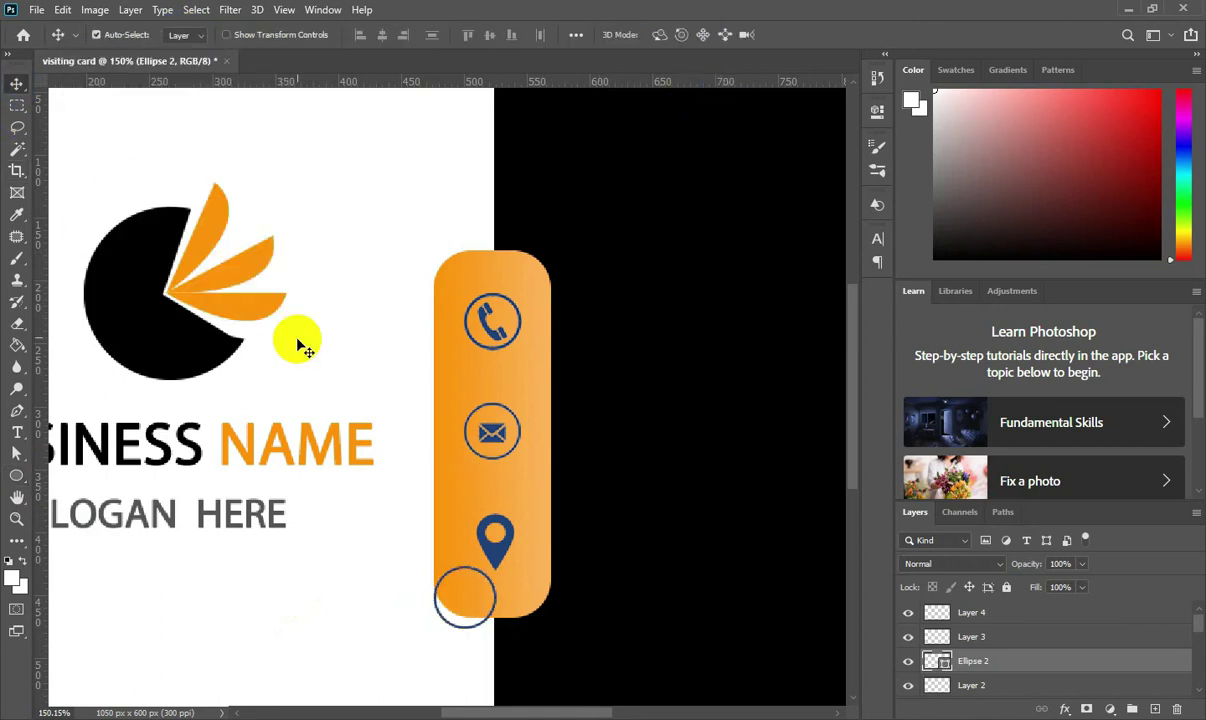
pyautogui.hotkey('shift', 'Up')
pyautogui.hotkey('shift', 'Up')
pyautogui.hotkey('shift', 'Up')
pyautogui.hotkey('shift', 'Up')
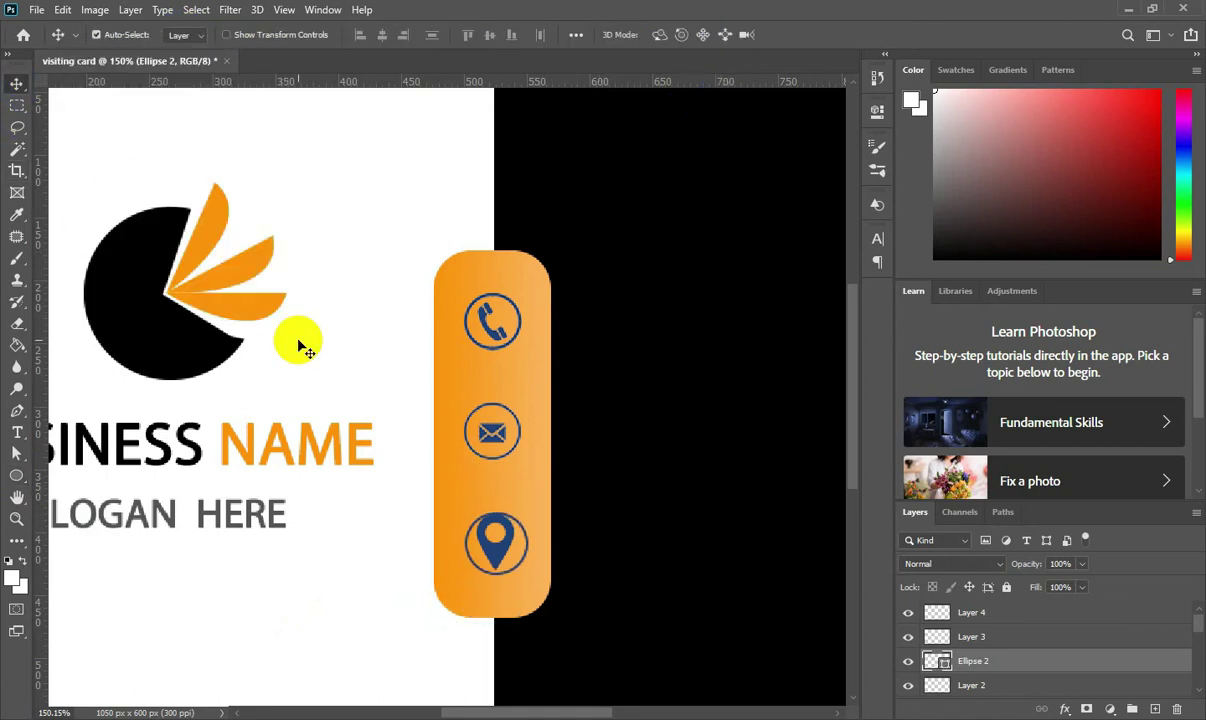
# Step: Shrink the location pin to about 72.71% so it fits inside the ring
pyautogui.click(497, 538)
pyautogui.hotkey('ctrl', 't')
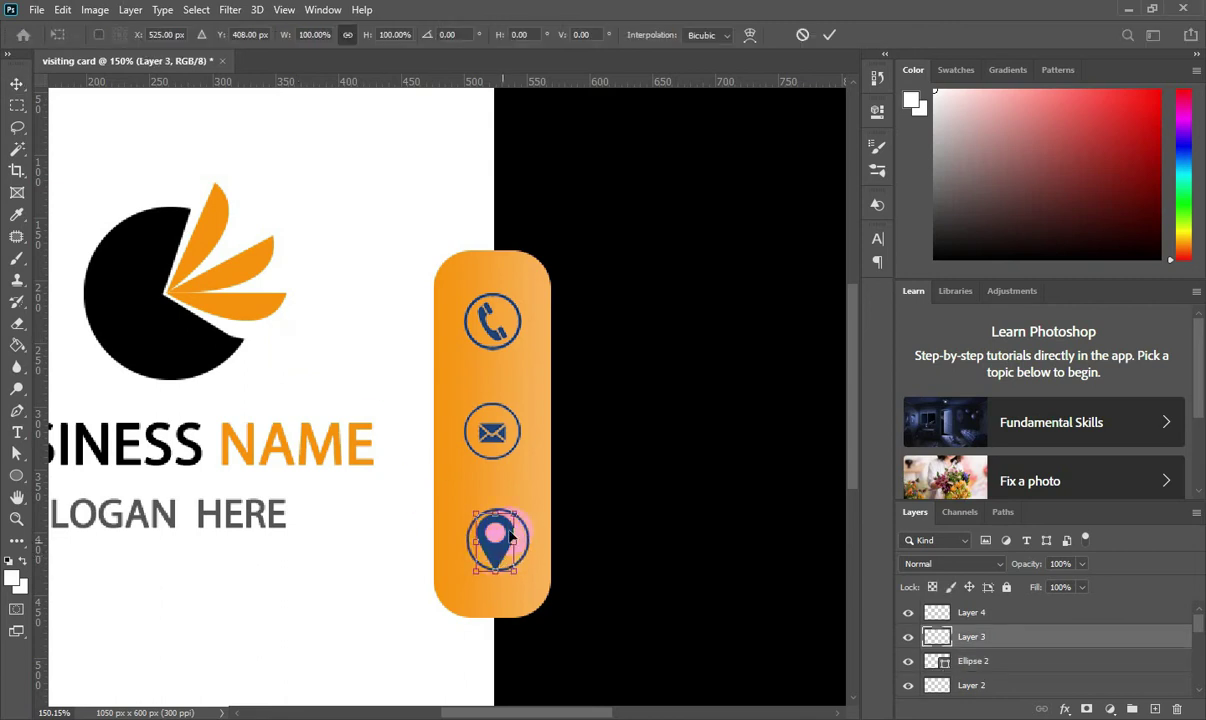
pyautogui.moveTo(520, 514); pyautogui.dragTo(500, 549)
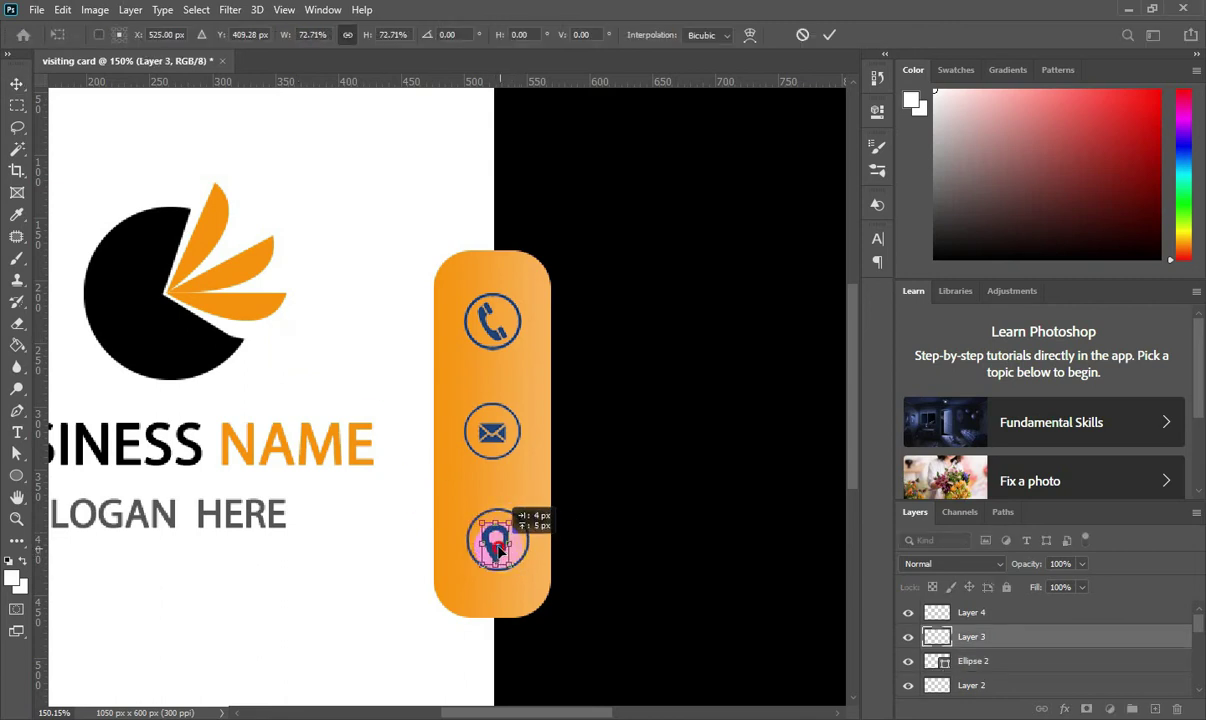
pyautogui.click(829, 34)
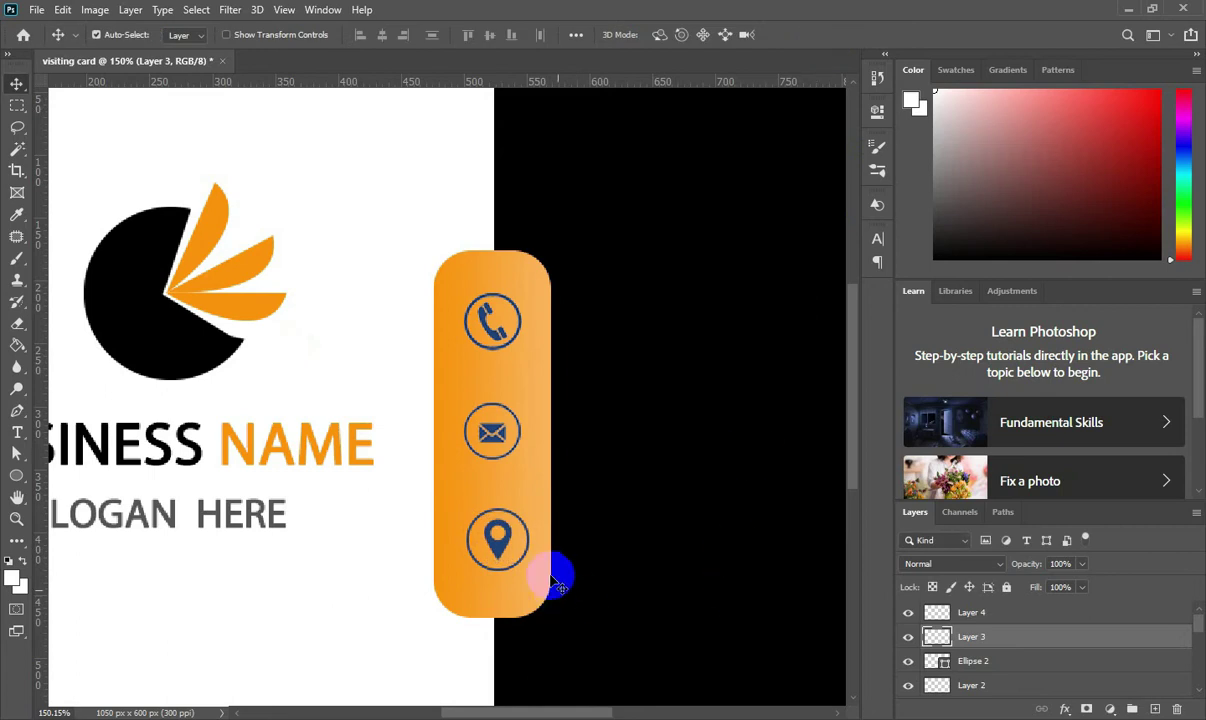
# Step: Scale the blue ring to about 90% and nudge it slightly right
pyautogui.click(481, 568)
pyautogui.hotkey('ctrl', 't')
pyautogui.moveTo(532, 505); pyautogui.dragTo(525, 514)
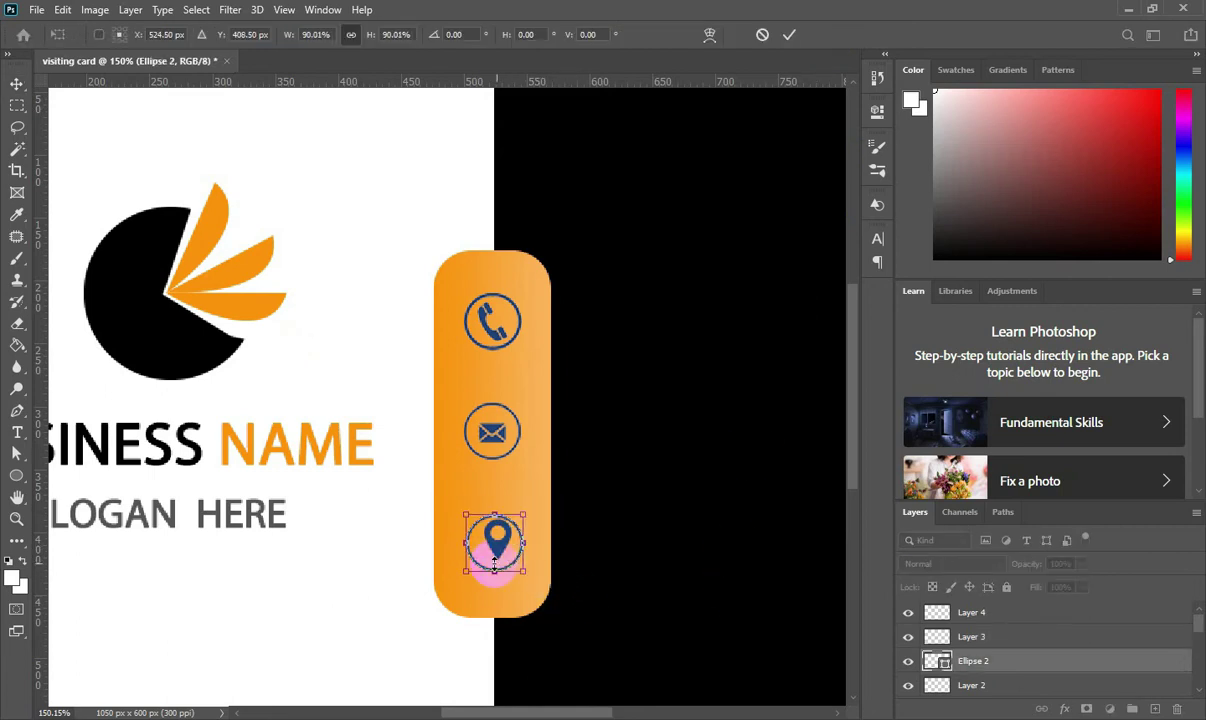
pyautogui.press('Right')
pyautogui.press('Right')
pyautogui.press('Right')
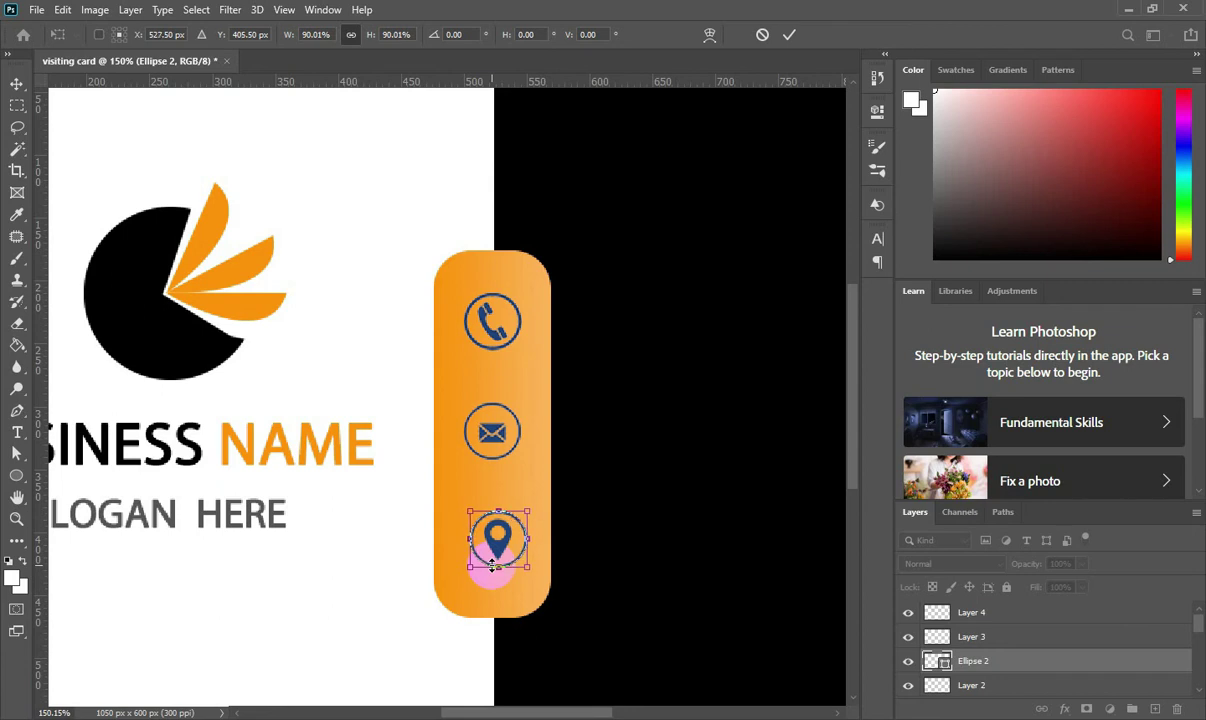
pyautogui.click(789, 35)
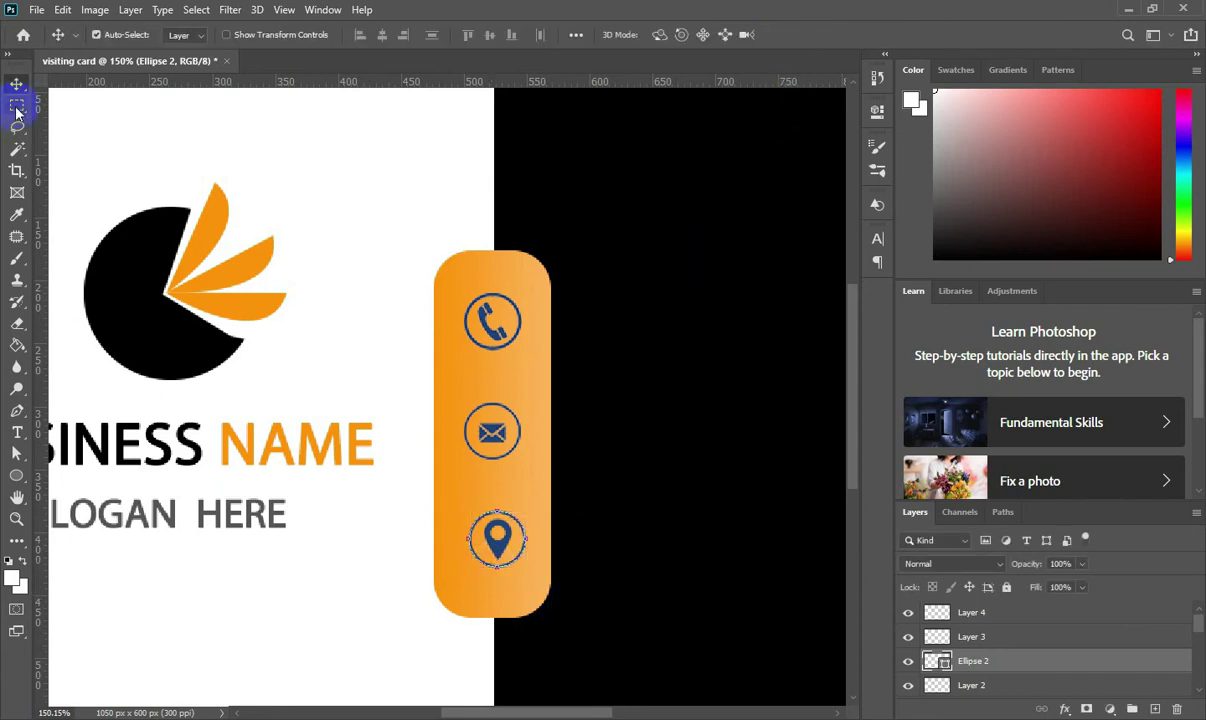
# Step: Shrink the blue ring slightly around the pin and nudge it up
pyautogui.click(963, 637)
pyautogui.scroll(-2, 638, 561)
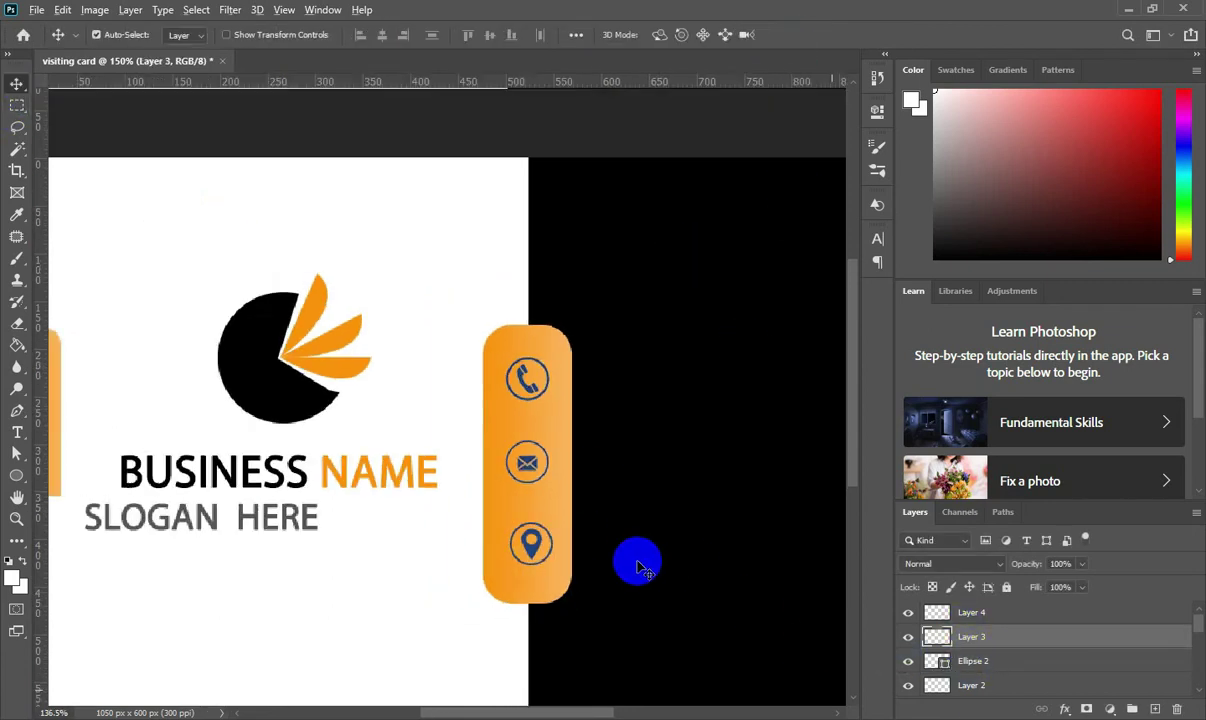
pyautogui.scroll(-1, 638, 565)
pyautogui.scroll(2, 511, 570)
pyautogui.scroll(2, 385, 318)
pyautogui.scroll(2, 385, 318)
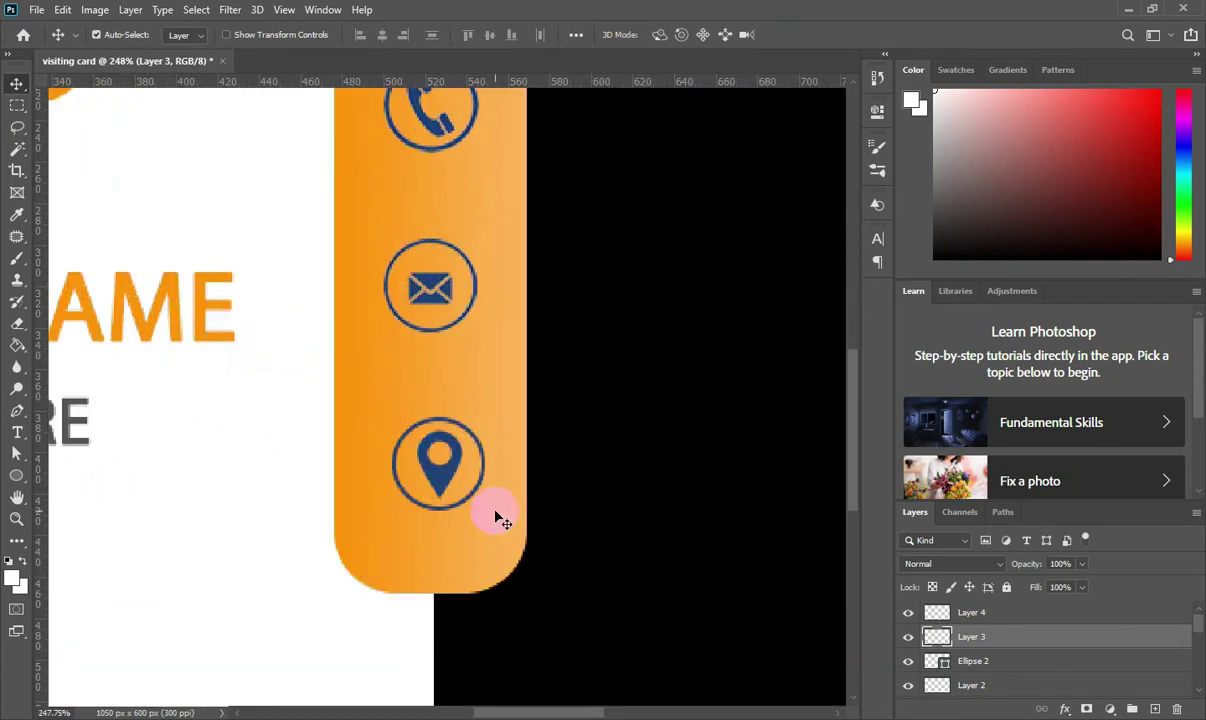
pyautogui.click(985, 660)
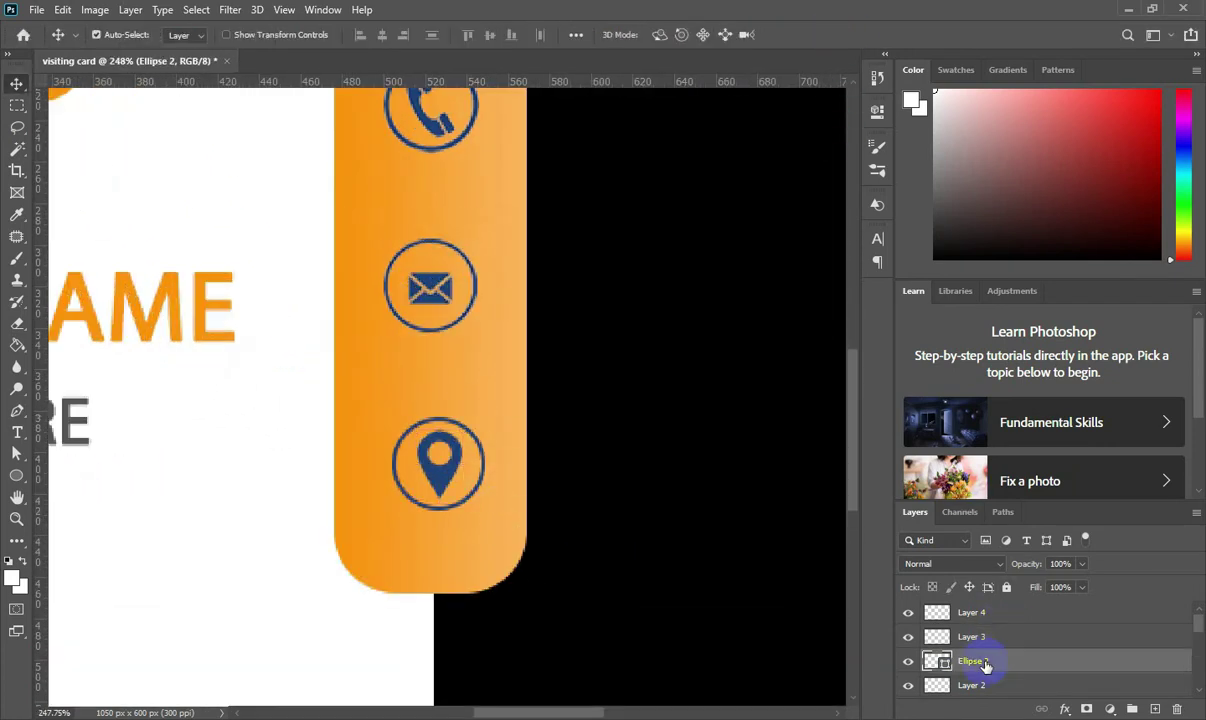
pyautogui.hotkey('ctrl', 't')
pyautogui.moveTo(490, 413); pyautogui.dragTo(487, 423)
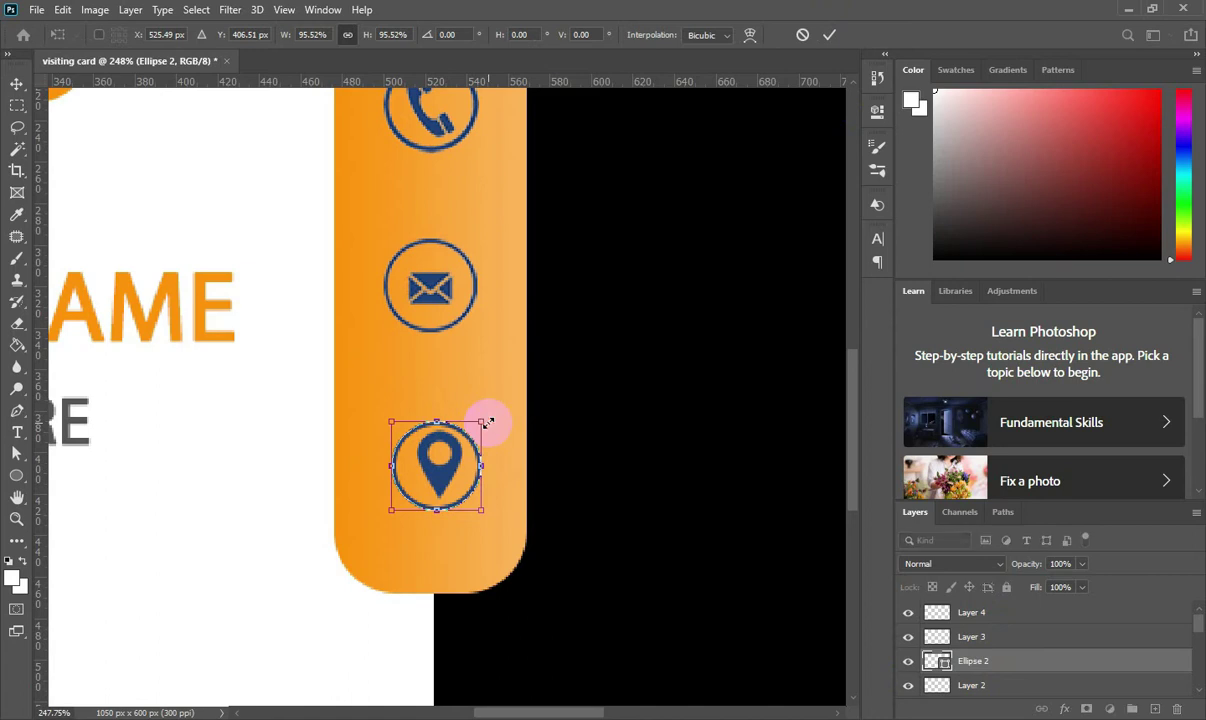
pyautogui.click(829, 34)
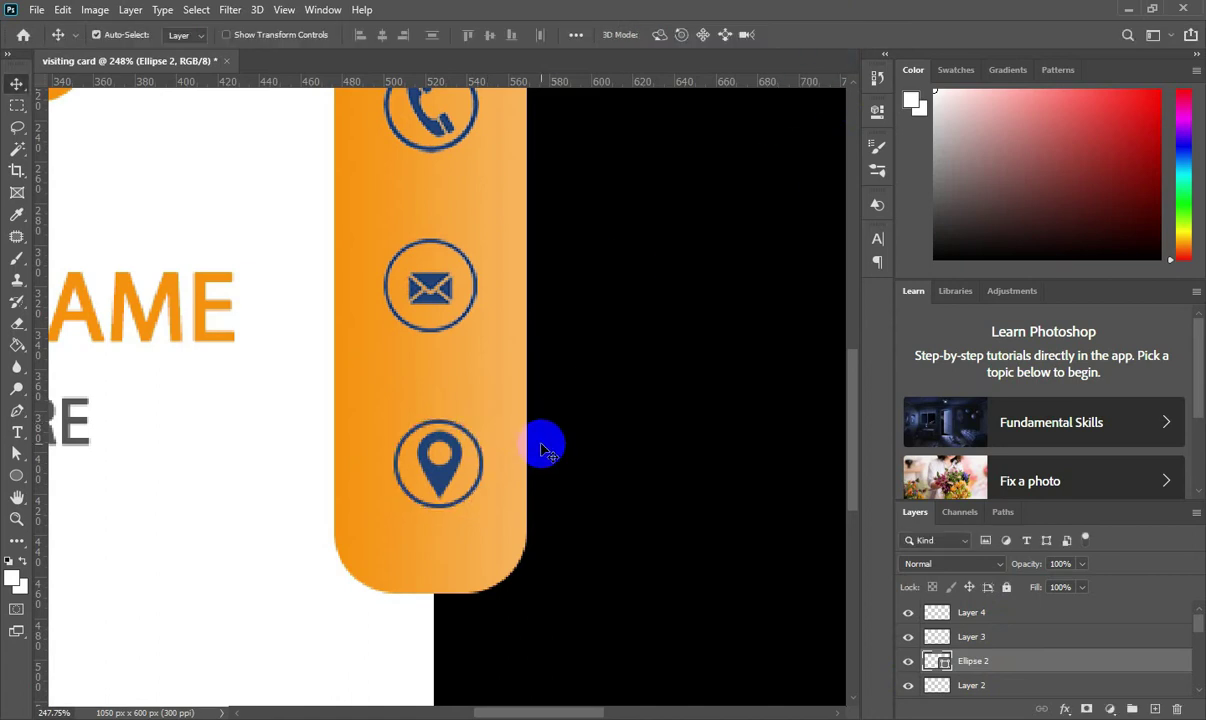
pyautogui.press('Up')
pyautogui.scroll(-5, 541, 450)
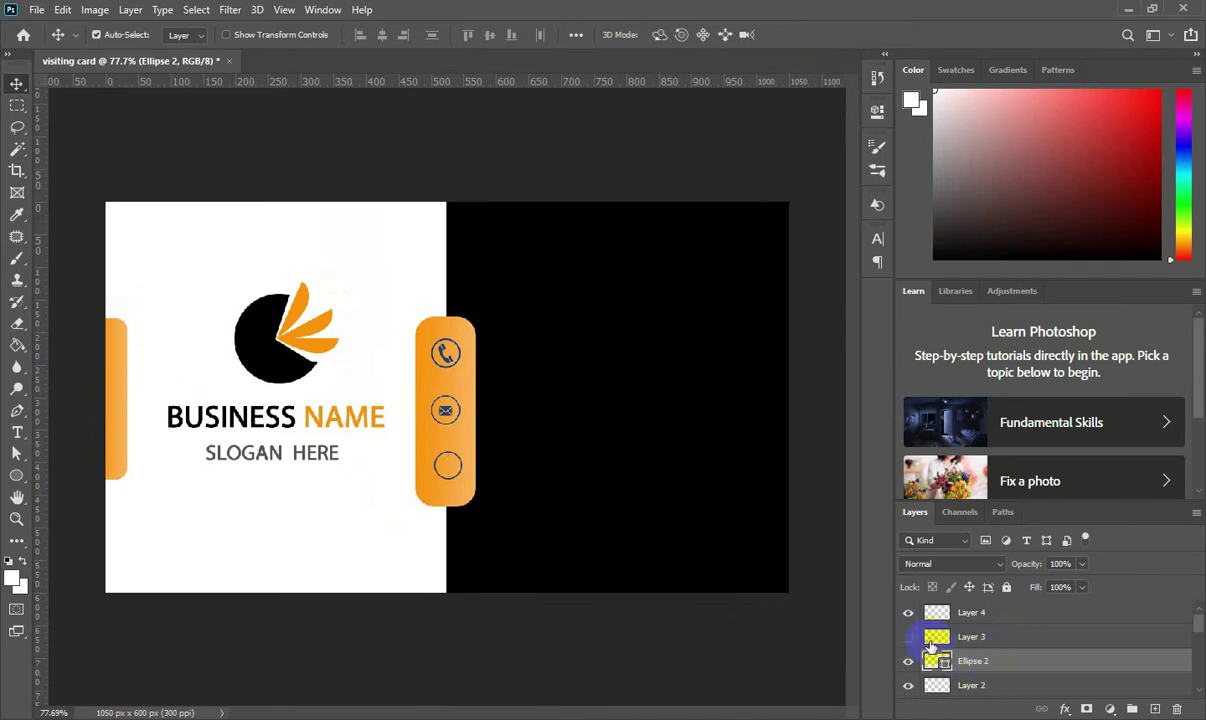
# Step: Merge the location pin and Ellipse 2 into Layer 3 and add empty Layer 5
pyautogui.rightClick(971, 640)
pyautogui.rightClick(1016, 665)
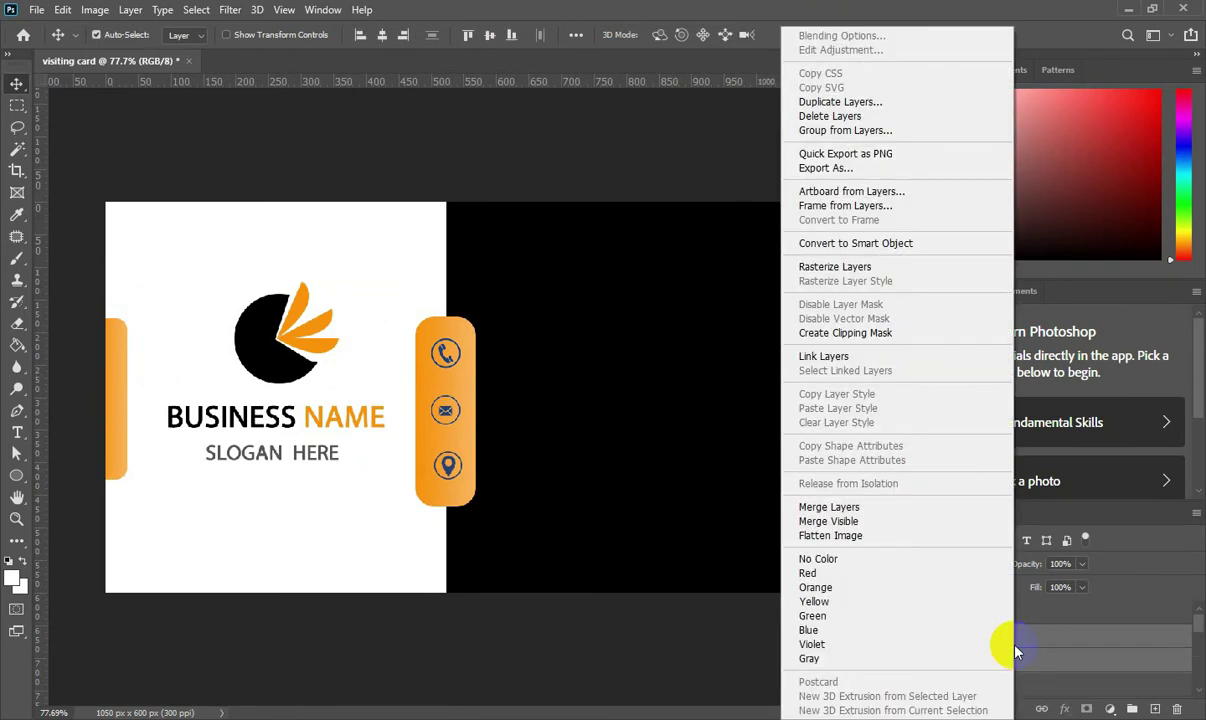
pyautogui.click(835, 499)
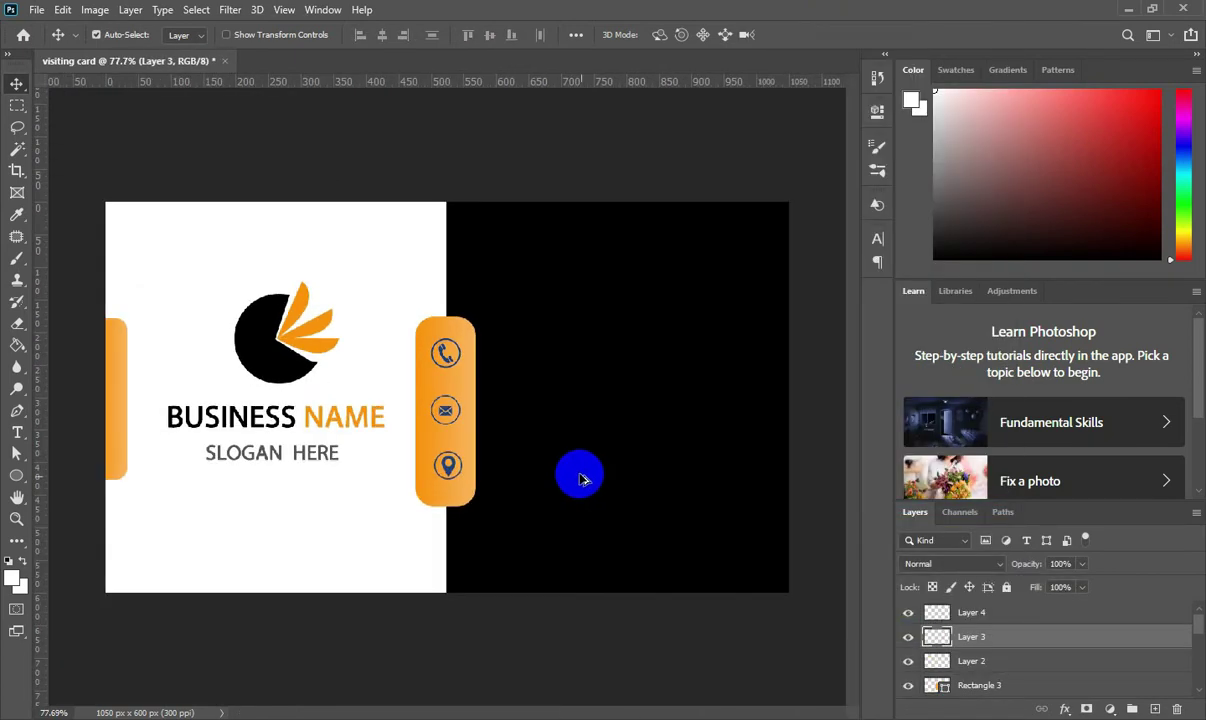
pyautogui.scroll(-2, 205, 325)
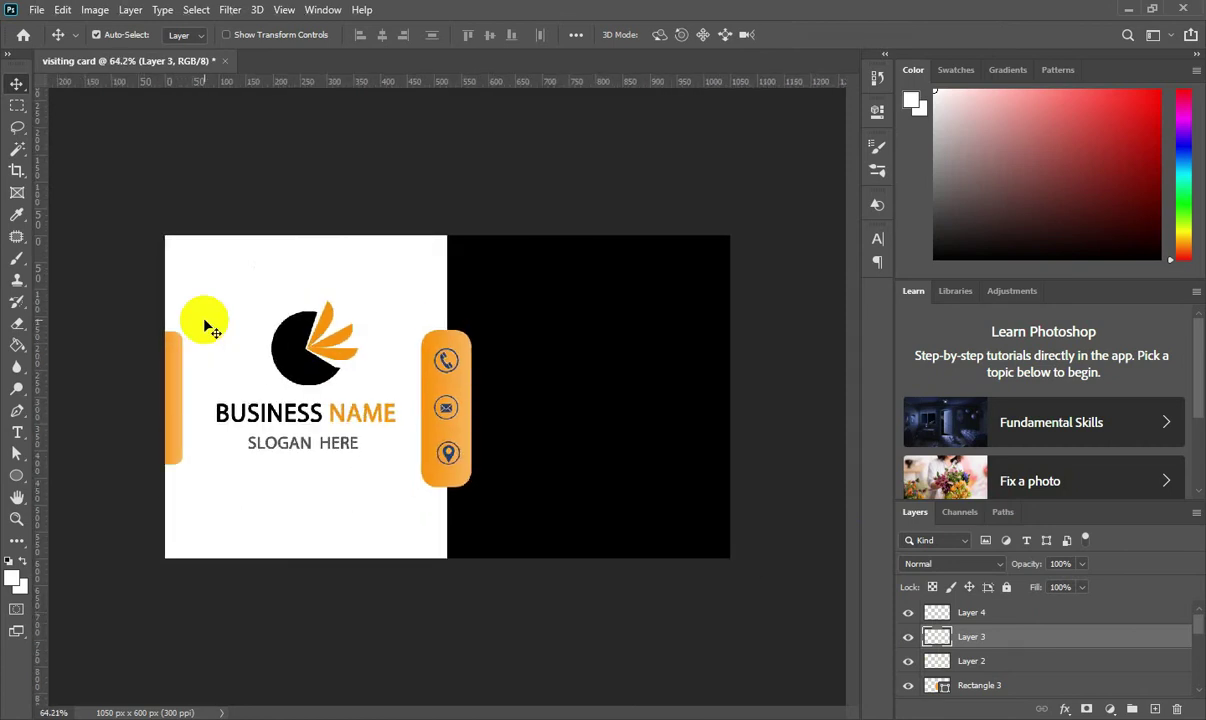
pyautogui.click(1017, 622)
pyautogui.hotkey('ctrl', 'shift', 'alt', 'n')
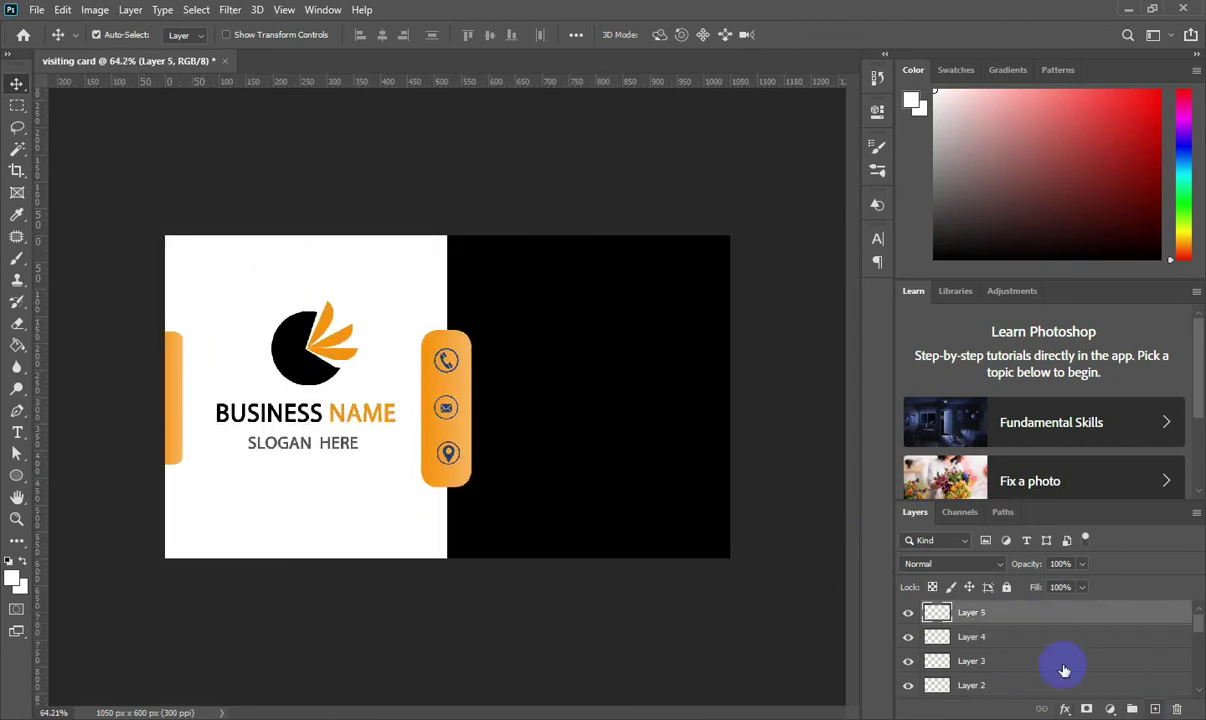
# Step: Draw a rectangle bar across the top of the black back side with a 0 pt stroke
pyautogui.click(14, 478)
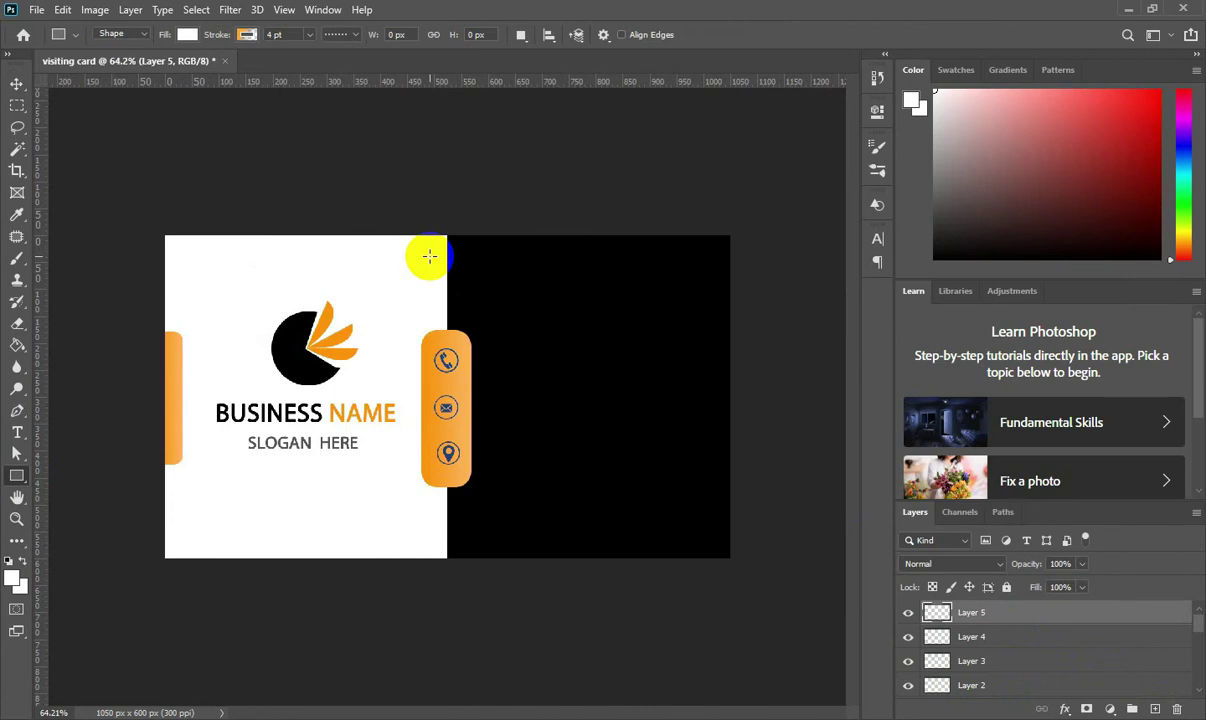
pyautogui.moveTo(414, 246); pyautogui.dragTo(760, 312)
pyautogui.click(669, 211)
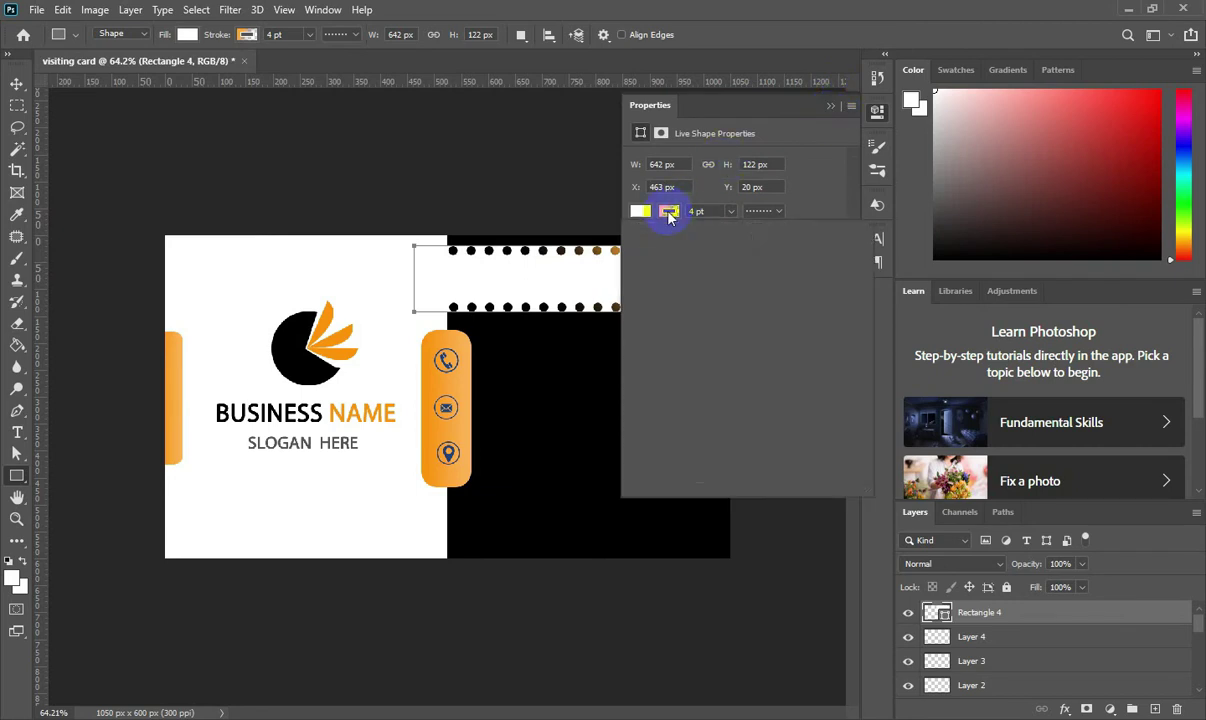
pyautogui.click(649, 243)
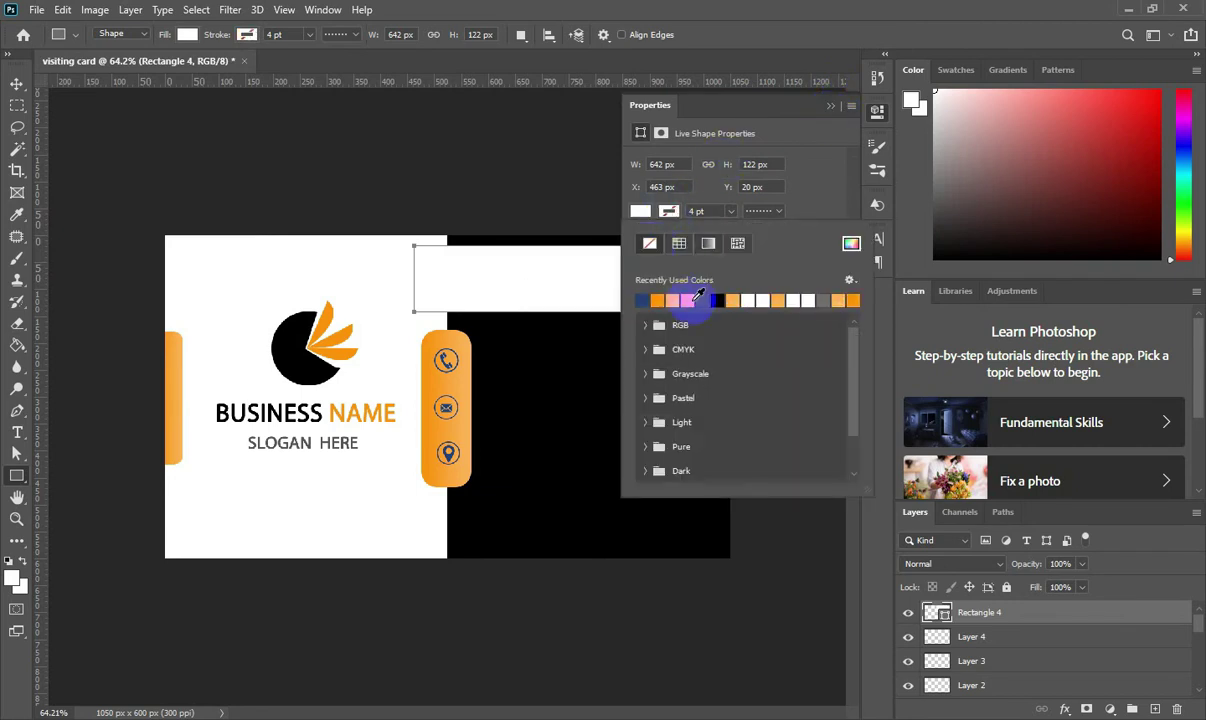
pyautogui.click(690, 298)
pyautogui.click(730, 211)
pyautogui.moveTo(721, 232); pyautogui.dragTo(741, 235)
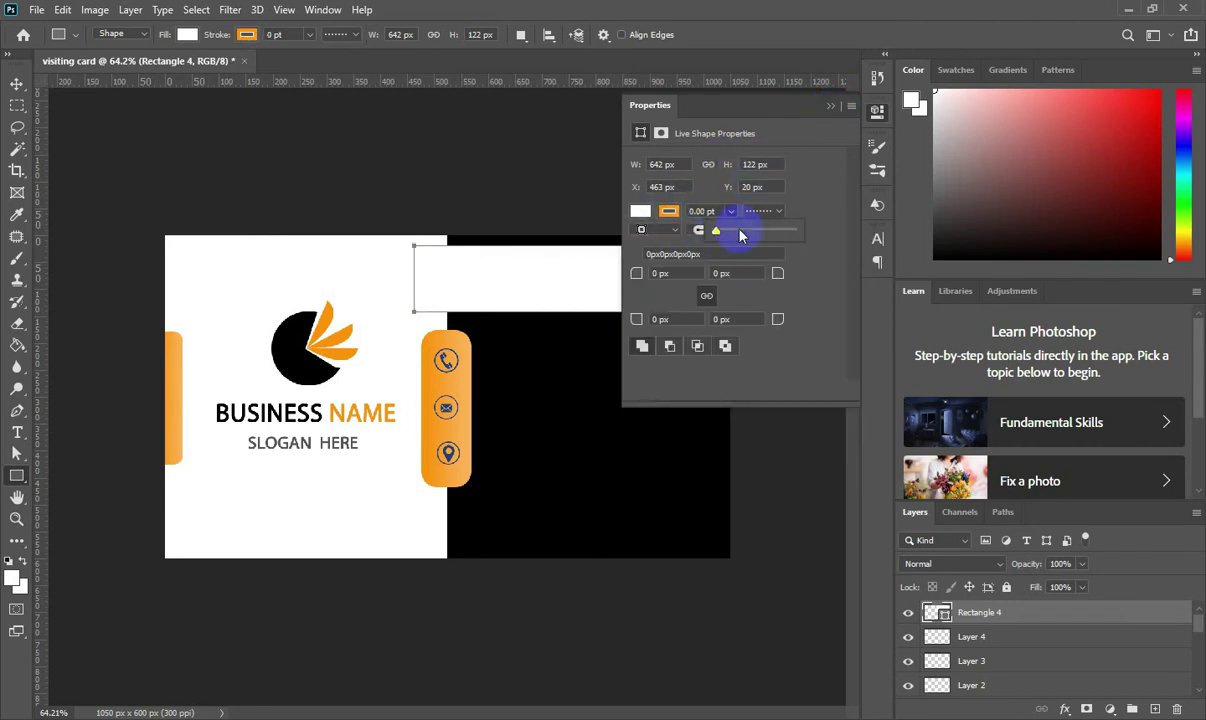
pyautogui.click(830, 105)
# Step: Stretch the bar with Ctrl+T so it reaches the card's right edge
pyautogui.click(17, 83)
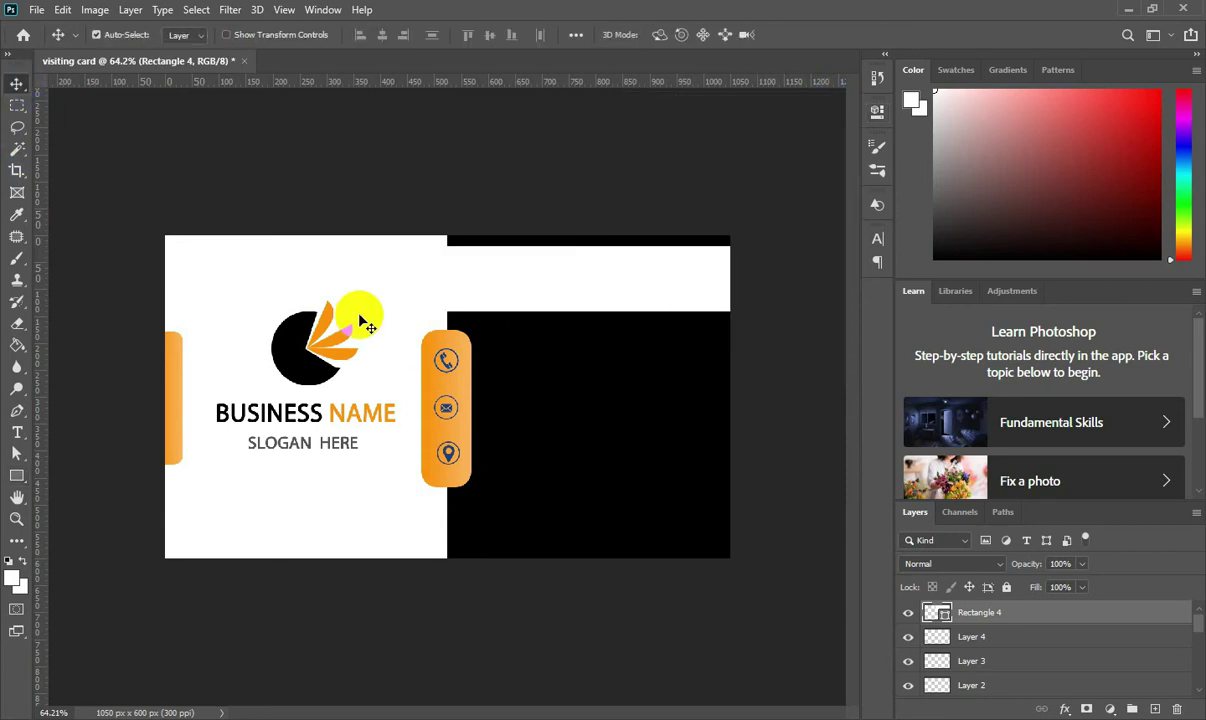
pyautogui.hotkey('ctrl', 't')
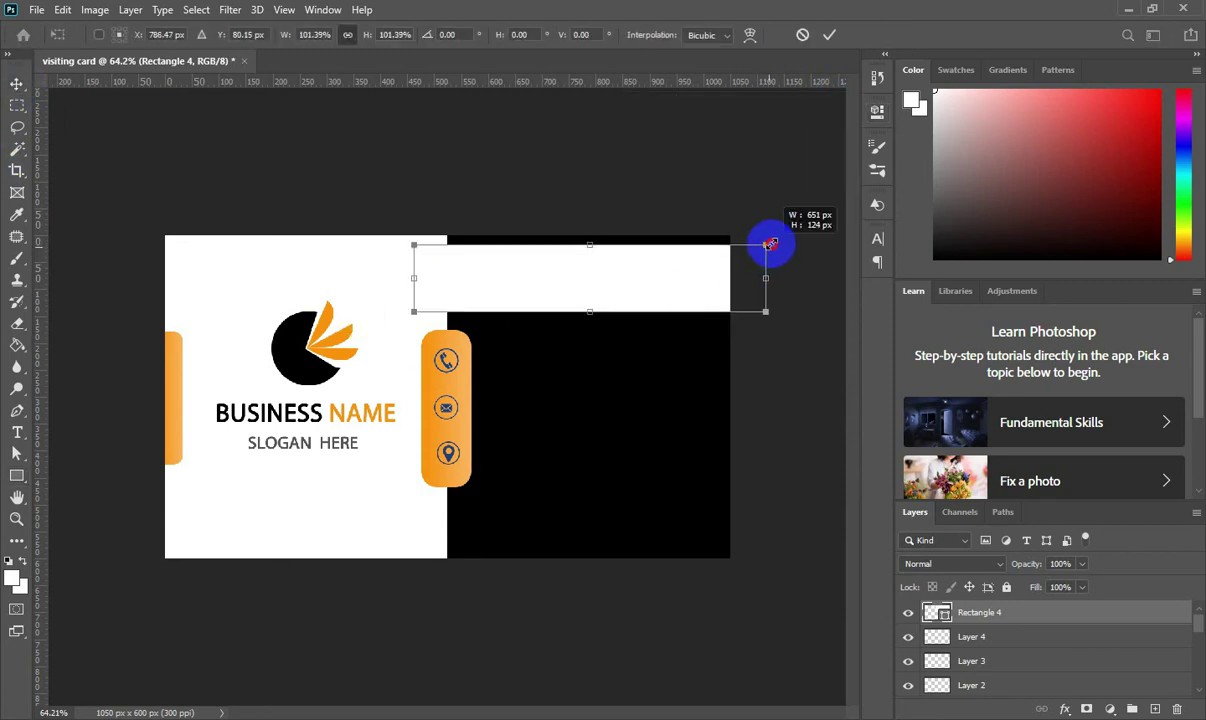
pyautogui.moveTo(760, 246); pyautogui.dragTo(777, 242)
pyautogui.click(827, 37)
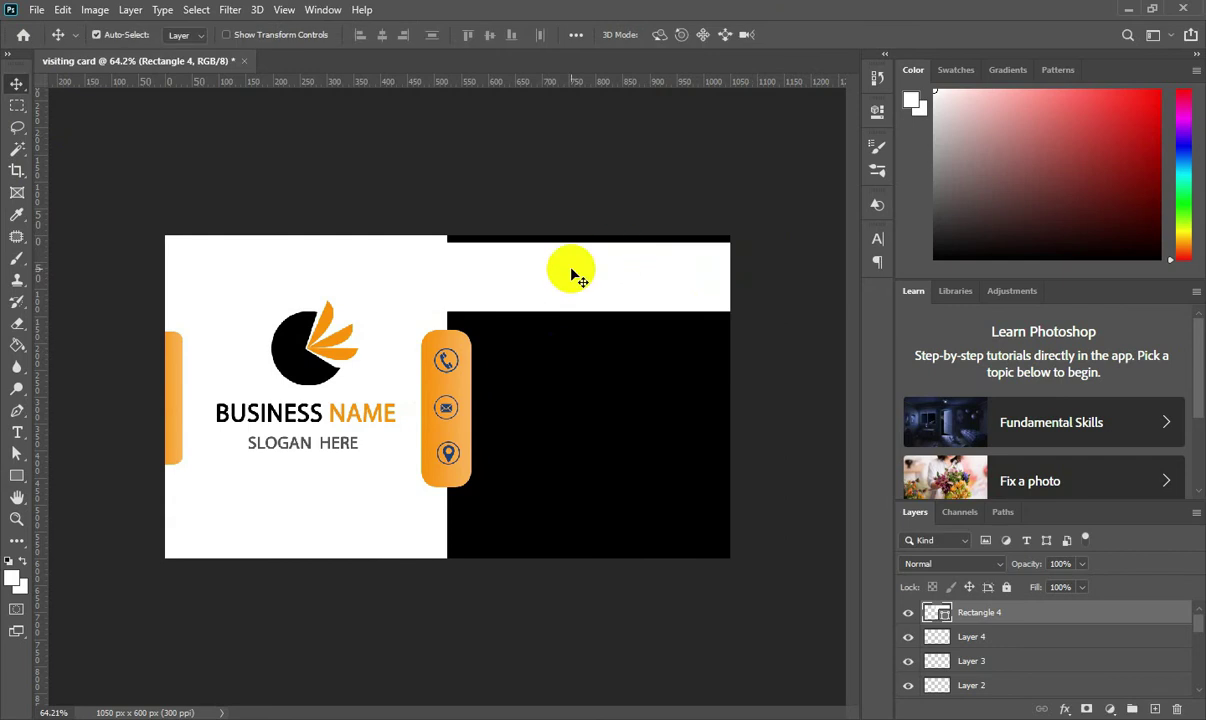
# Step: Fill the Rectangle 4 bar with orange
pyautogui.click(17, 475)
pyautogui.click(187, 34)
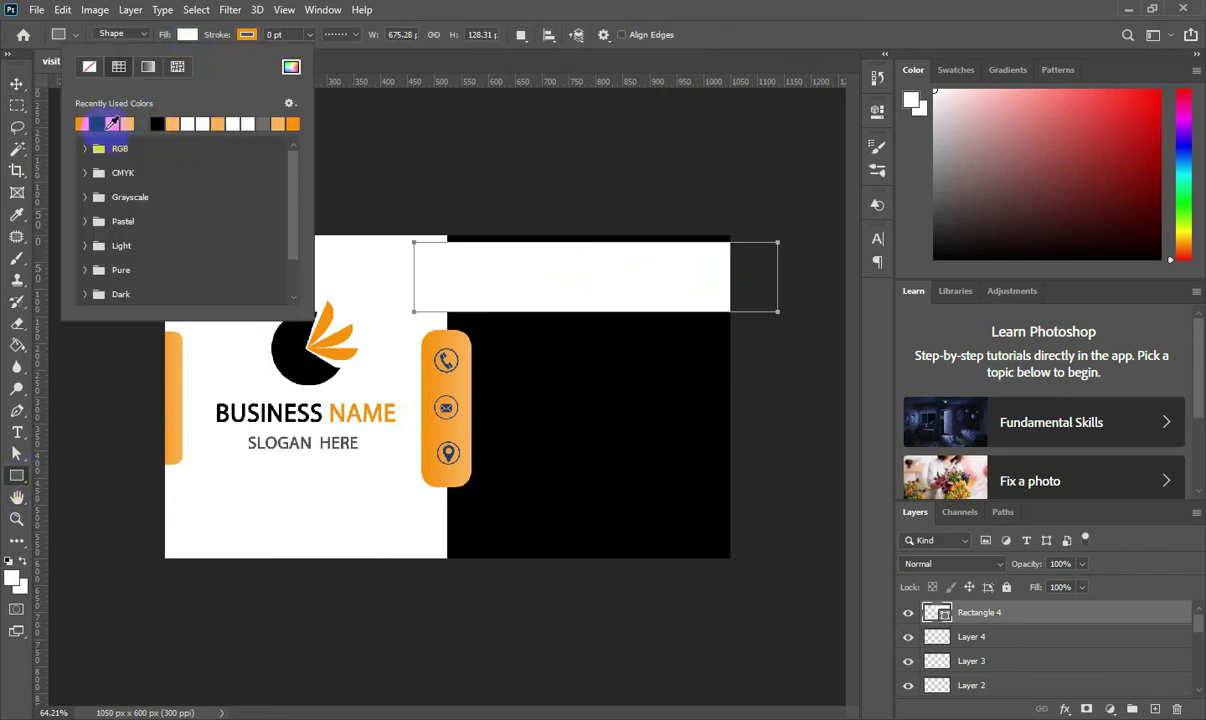
pyautogui.click(117, 124)
pyautogui.click(148, 94)
# Step: Select the Rectangle 3 tab and its icon layers together
pyautogui.click(17, 83)
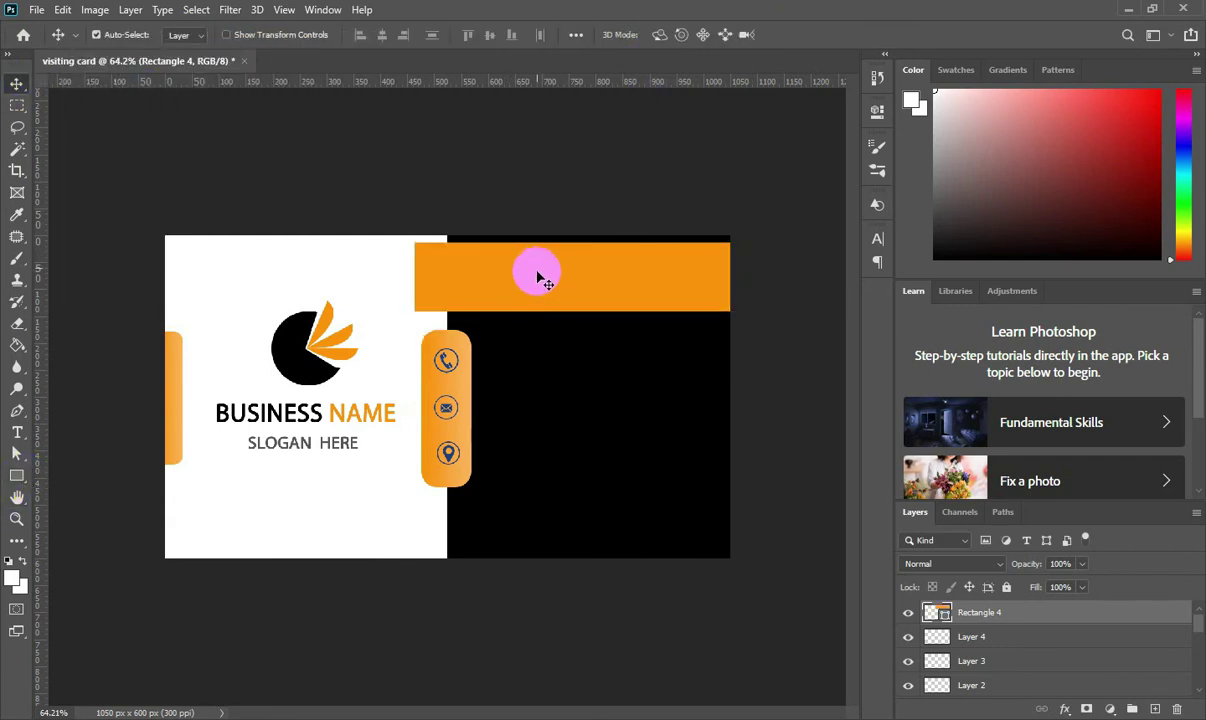
pyautogui.click(442, 432)
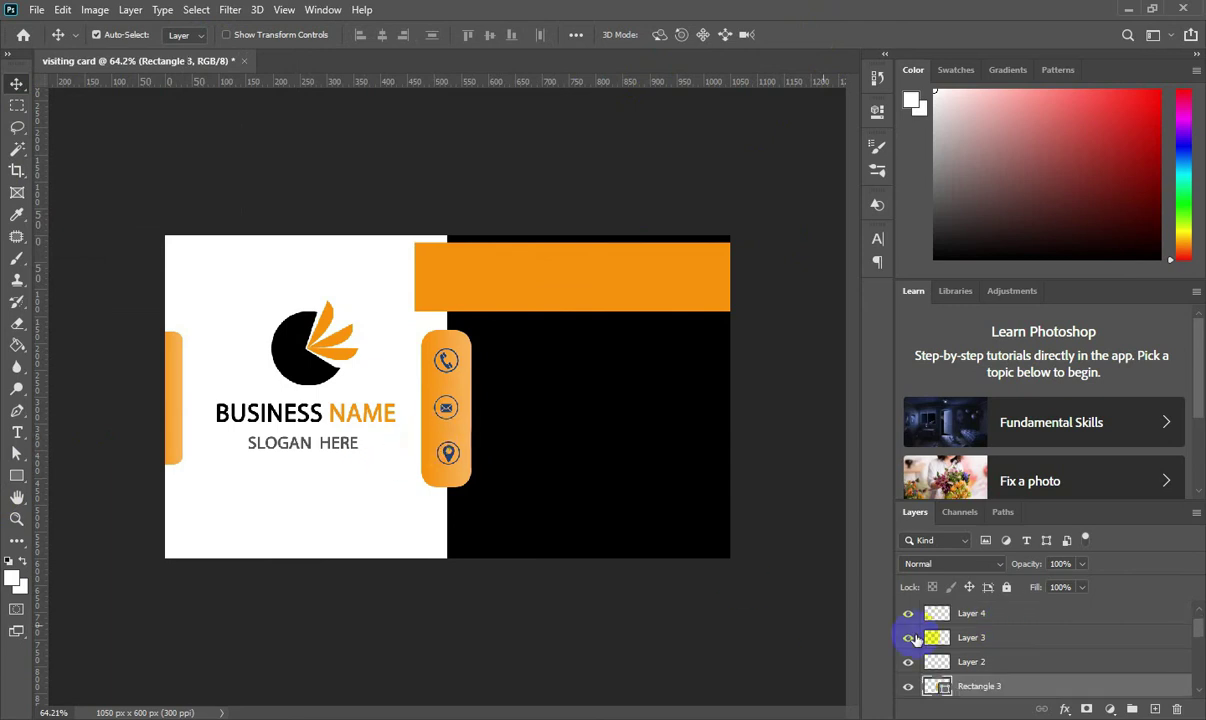
pyautogui.click(994, 664)
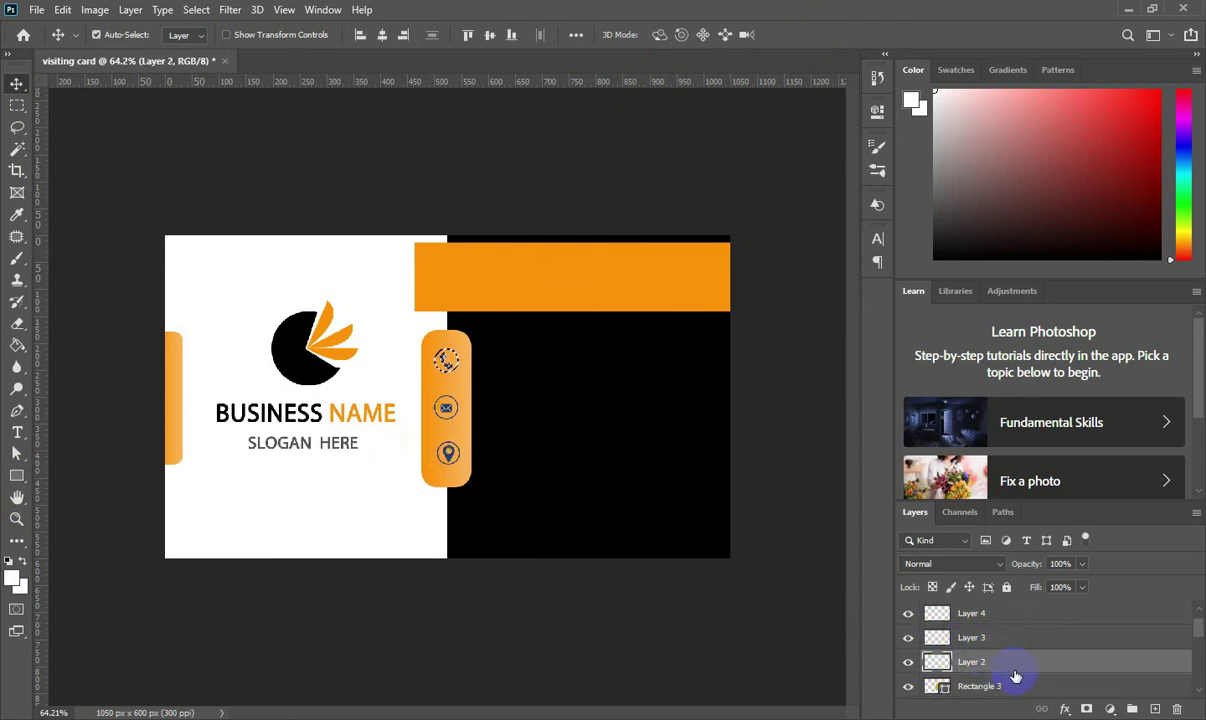
pyautogui.keyDown('shift'); pyautogui.click(994, 688); pyautogui.keyUp('shift')
pyautogui.keyDown('shift'); pyautogui.click(988, 613); pyautogui.keyUp('shift')
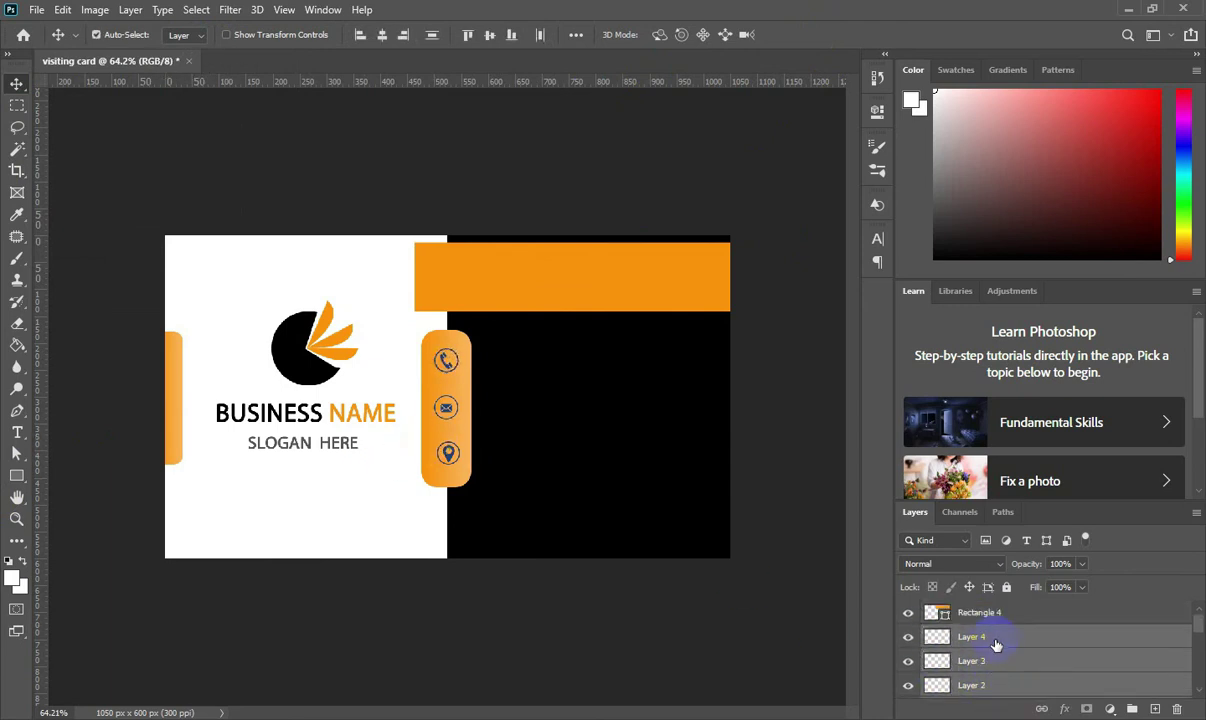
# Step: Resize the orange icon tab with Ctrl+T and nudge it lower
pyautogui.hotkey('ctrl', 't')
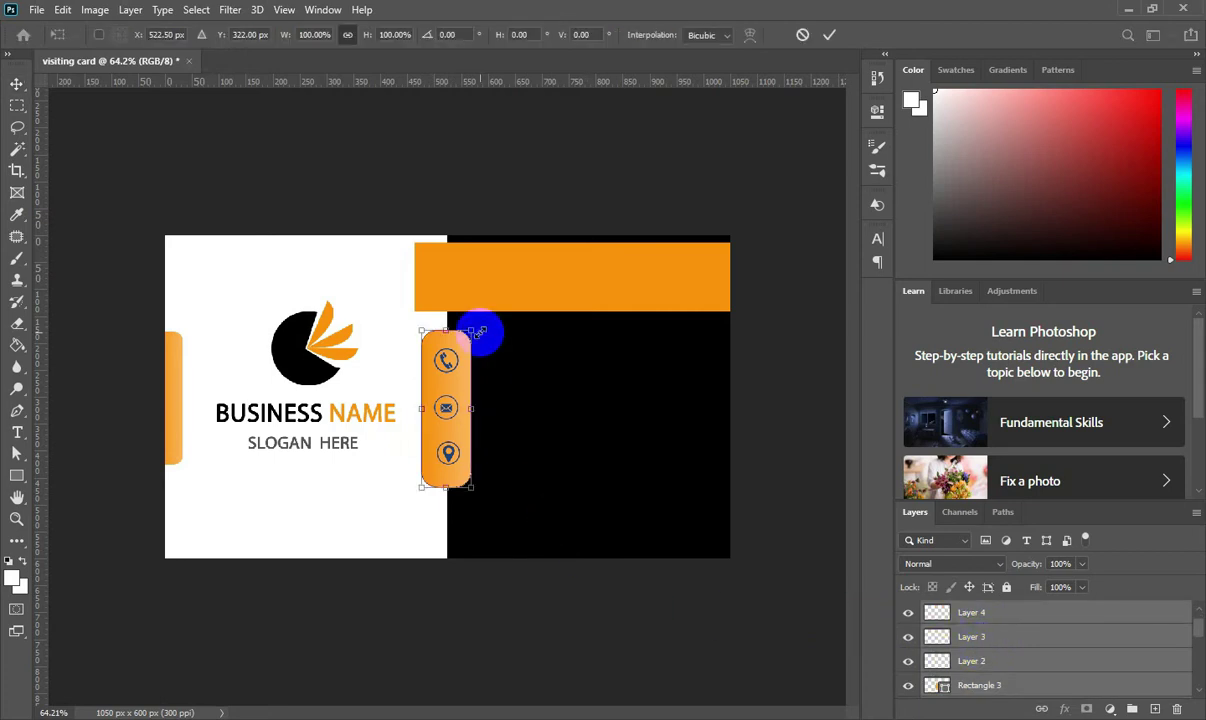
pyautogui.moveTo(471, 331); pyautogui.dragTo(475, 365)
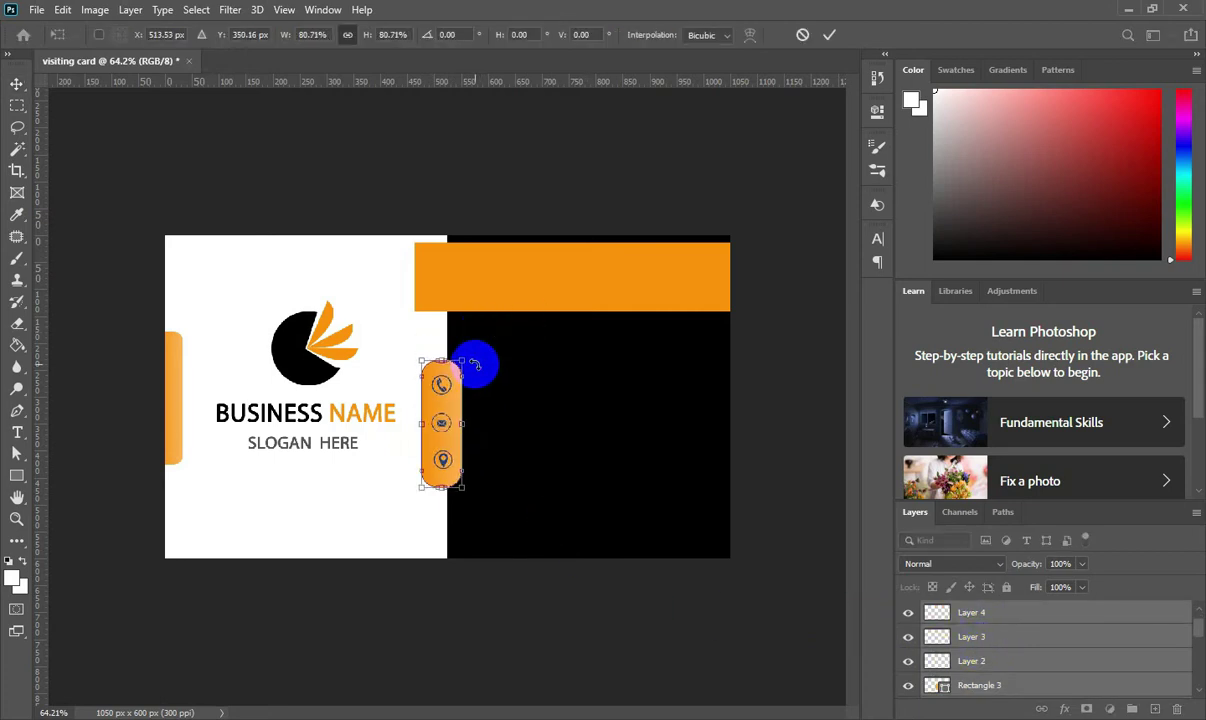
pyautogui.press('Right')
pyautogui.press('Right')
pyautogui.press('Right')
pyautogui.hotkey('shift', 'Down')
pyautogui.hotkey('shift', 'Down')
pyautogui.hotkey('shift', 'Down')
pyautogui.press('Down')
pyautogui.press('Down')
pyautogui.press('Down')
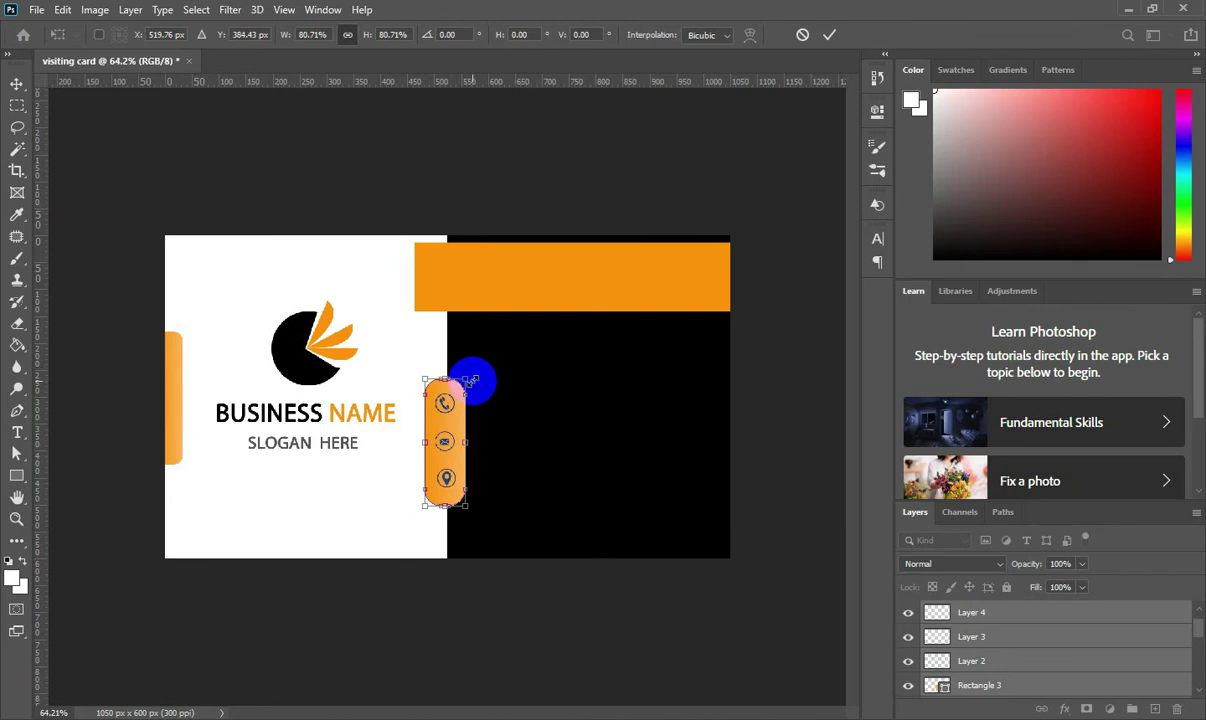
pyautogui.moveTo(474, 364); pyautogui.dragTo(497, 368)
pyautogui.press('Down')
pyautogui.press('Down')
pyautogui.press('Down')
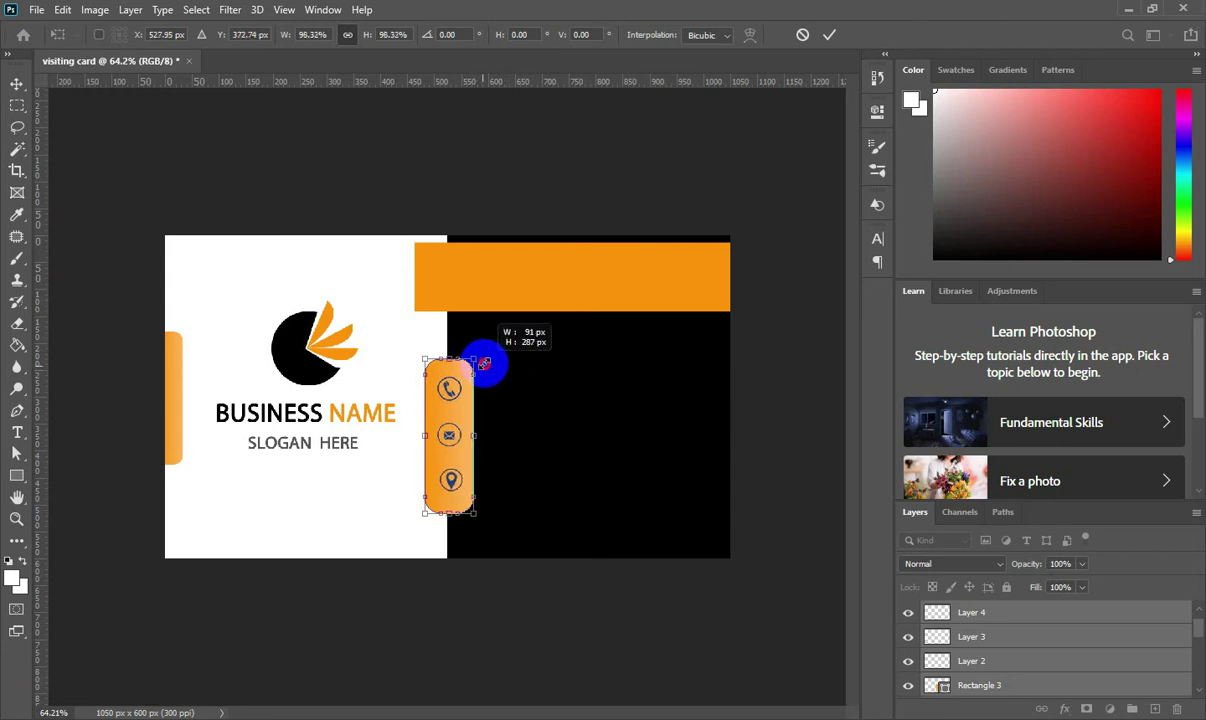
pyautogui.click(829, 34)
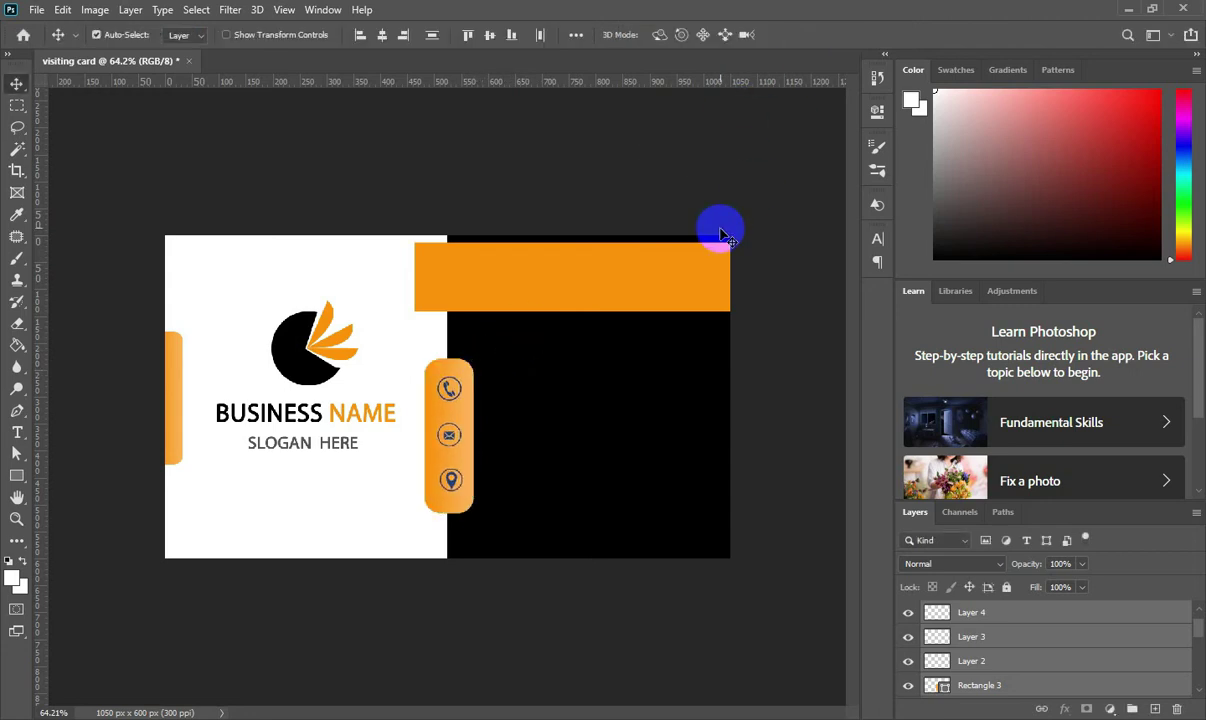
# Step: Nudge the orange band downward with the arrow keys
pyautogui.click(546, 286)
pyautogui.press('Down')
pyautogui.press('Down')
pyautogui.press('Down')
pyautogui.press('Down')
pyautogui.press('Down')
pyautogui.press('Down')
pyautogui.press('Down')
pyautogui.press('Down')
pyautogui.press('Down')
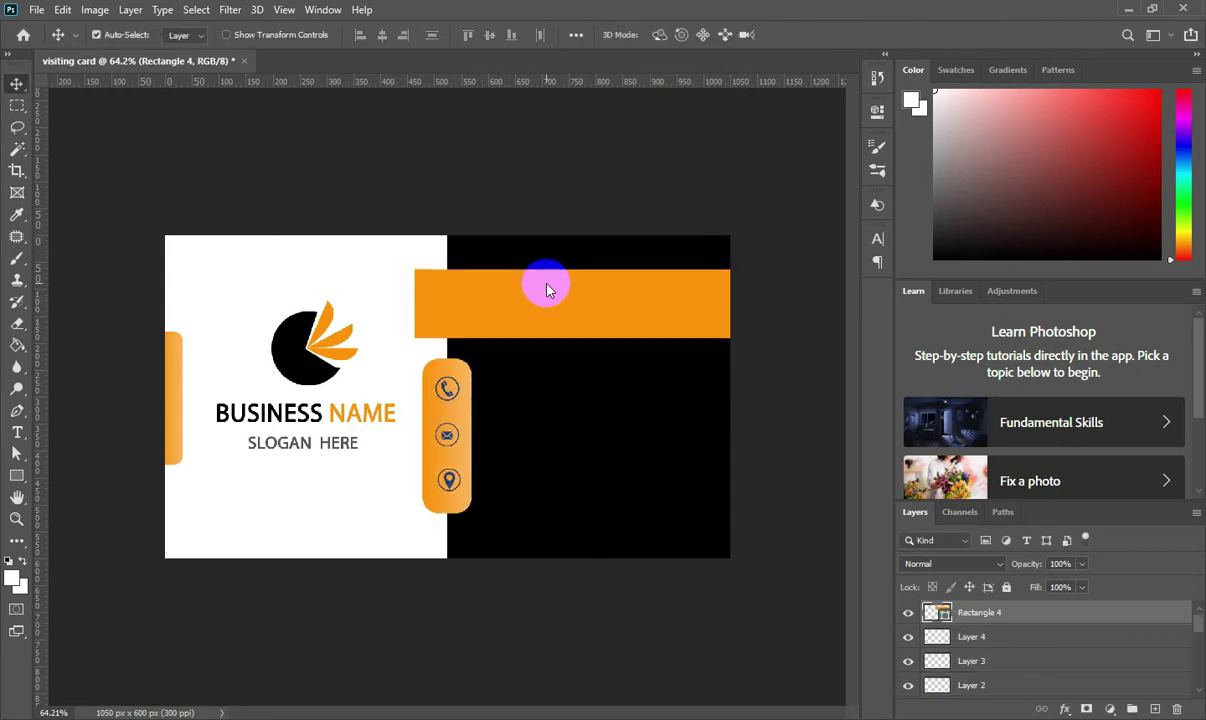
pyautogui.press('Down')
pyautogui.press('Down')
pyautogui.press('Down')
pyautogui.press('Down')
pyautogui.press('Down')
pyautogui.press('Down')
pyautogui.press('Down')
pyautogui.press('Down')
pyautogui.press('Down')
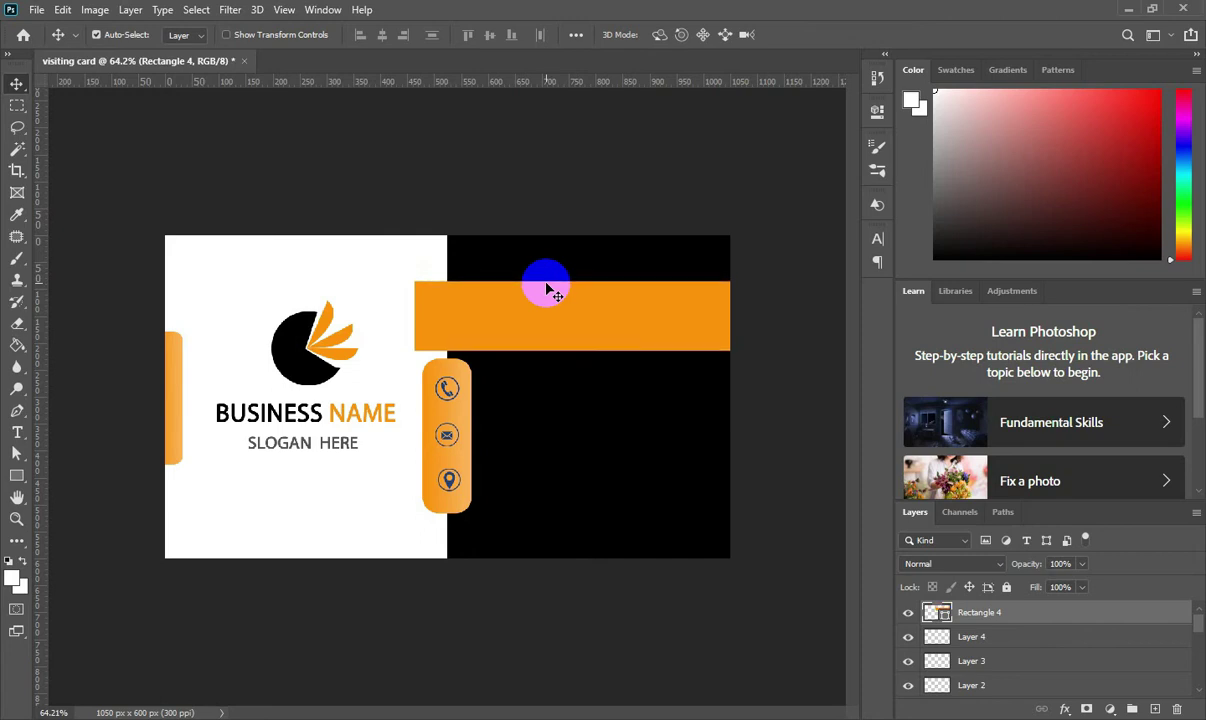
pyautogui.hotkey('ctrl', '-')
pyautogui.hotkey('ctrl', '+')
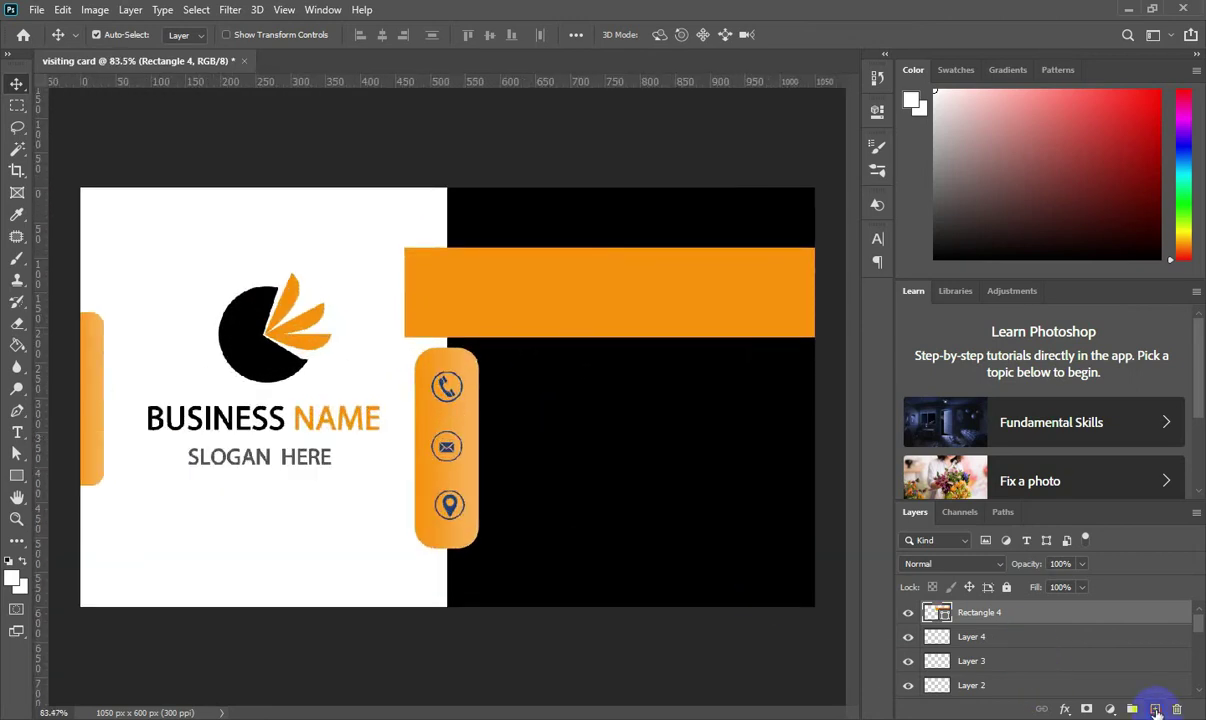
# Step: Add empty Layer 5 and open the businessman icon download.png as a document
pyautogui.click(1155, 709)
pyautogui.click(1128, 10)
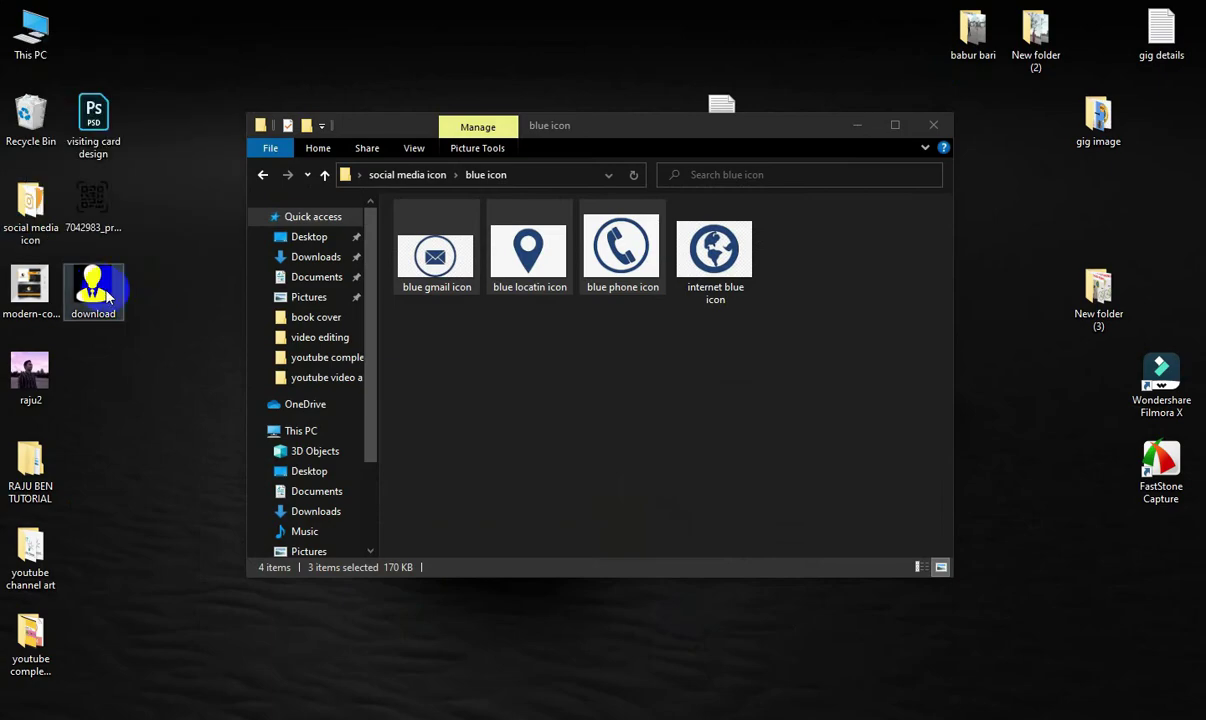
pyautogui.click(270, 716)
pyautogui.click(529, 303)
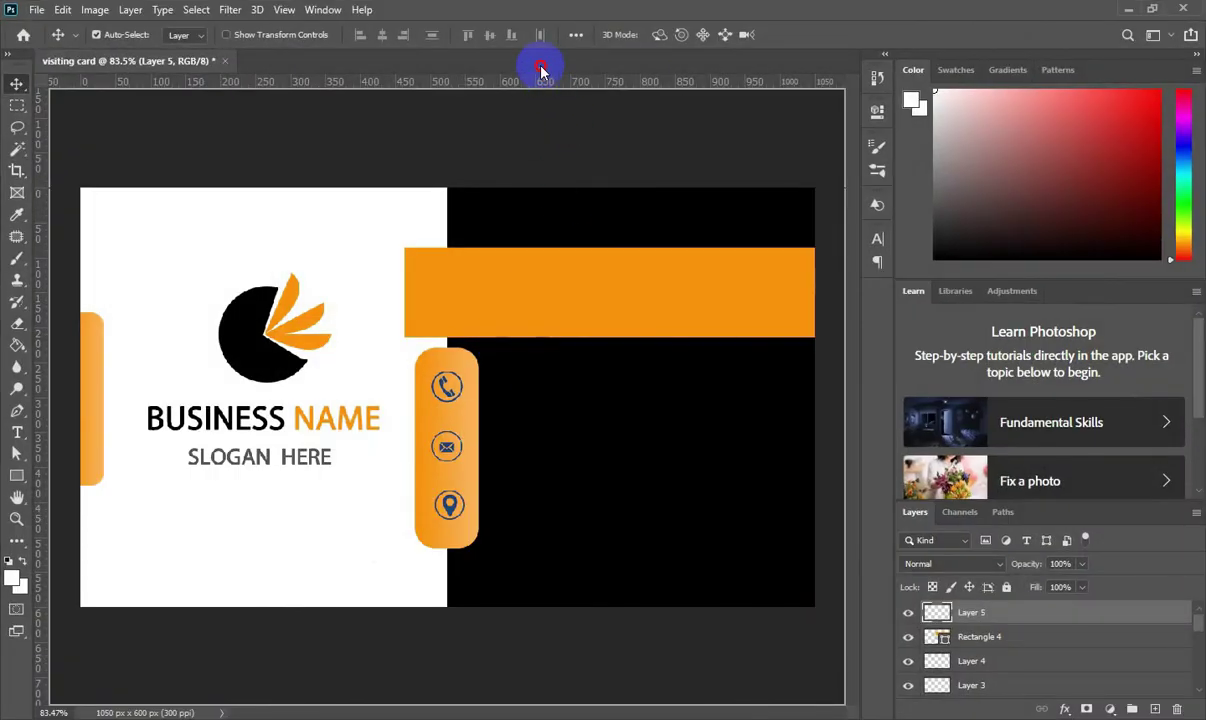
pyautogui.moveTo(540, 70); pyautogui.dragTo(506, 57)
# Step: Select the white person figure in download.png with the Magic Wand
pyautogui.rightClick(15, 160)
pyautogui.click(55, 180)
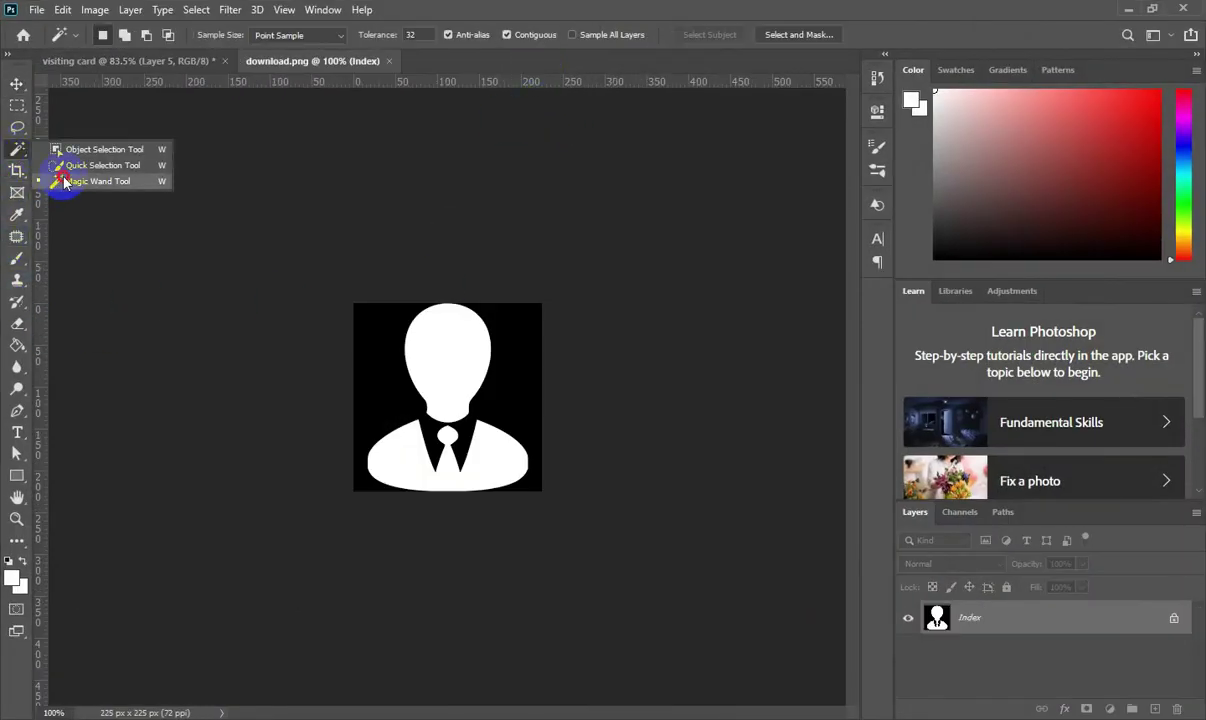
pyautogui.click(390, 334)
pyautogui.click(17, 83)
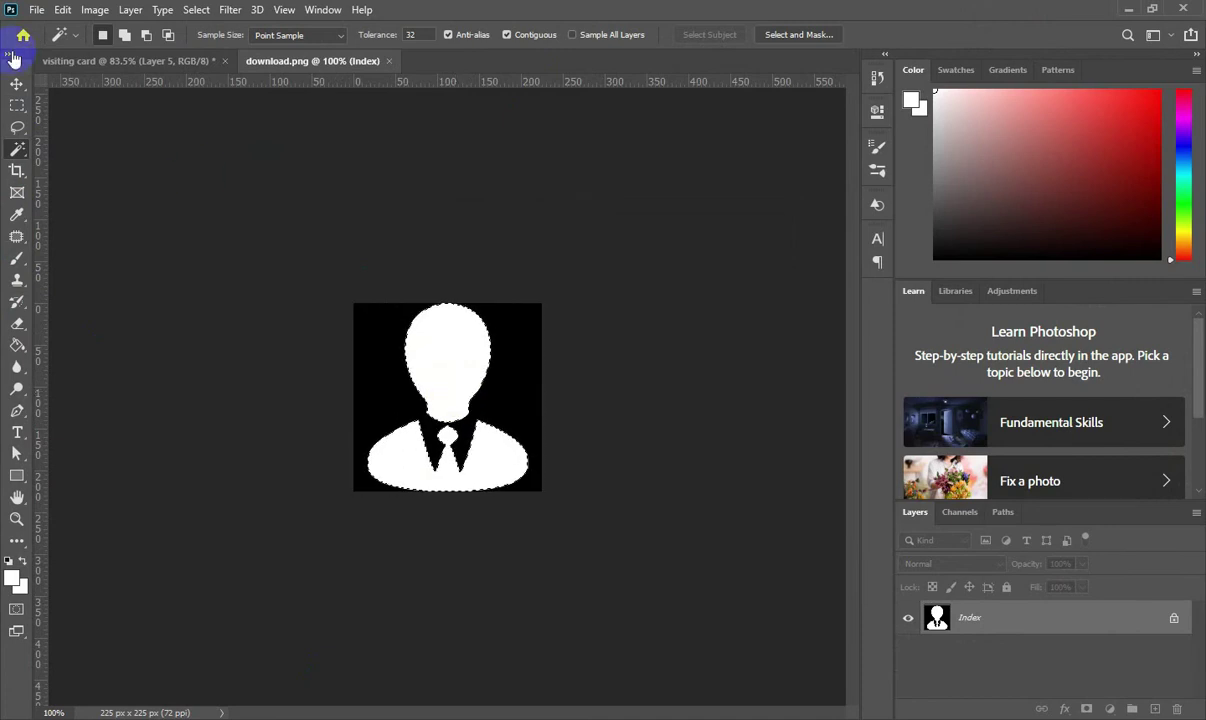
pyautogui.hotkey('ctrl', 'd')
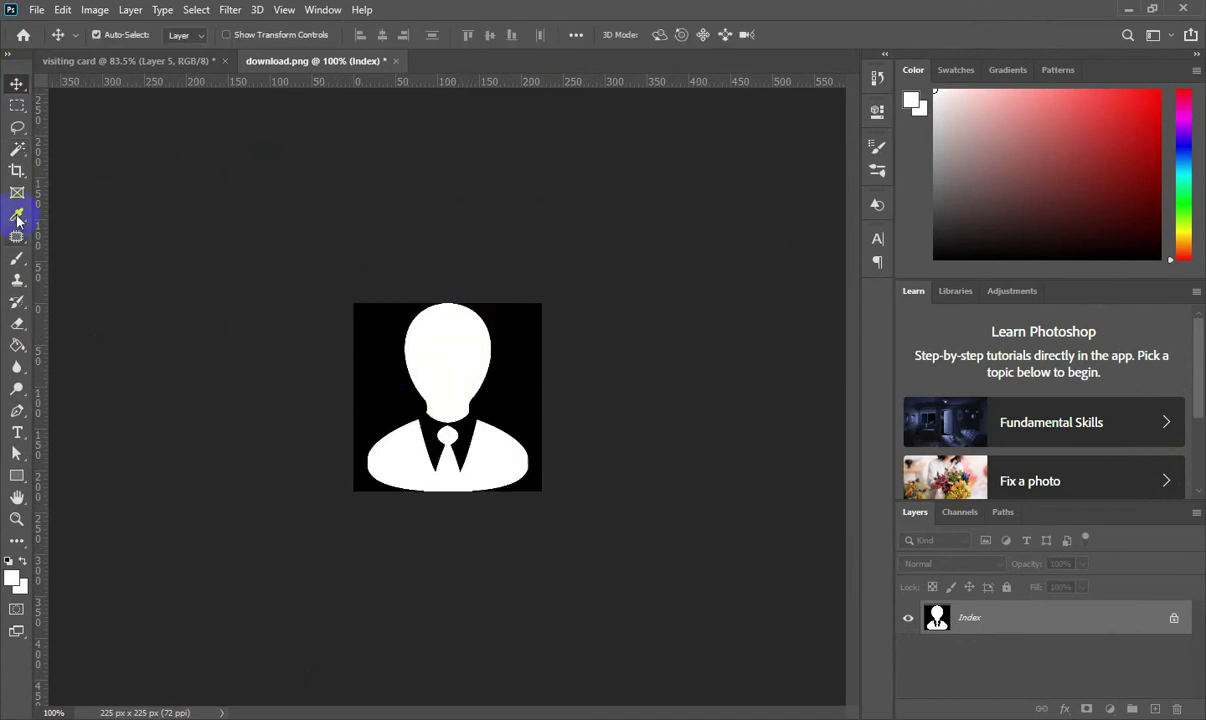
pyautogui.rightClick(15, 153)
pyautogui.click(55, 180)
pyautogui.click(377, 350)
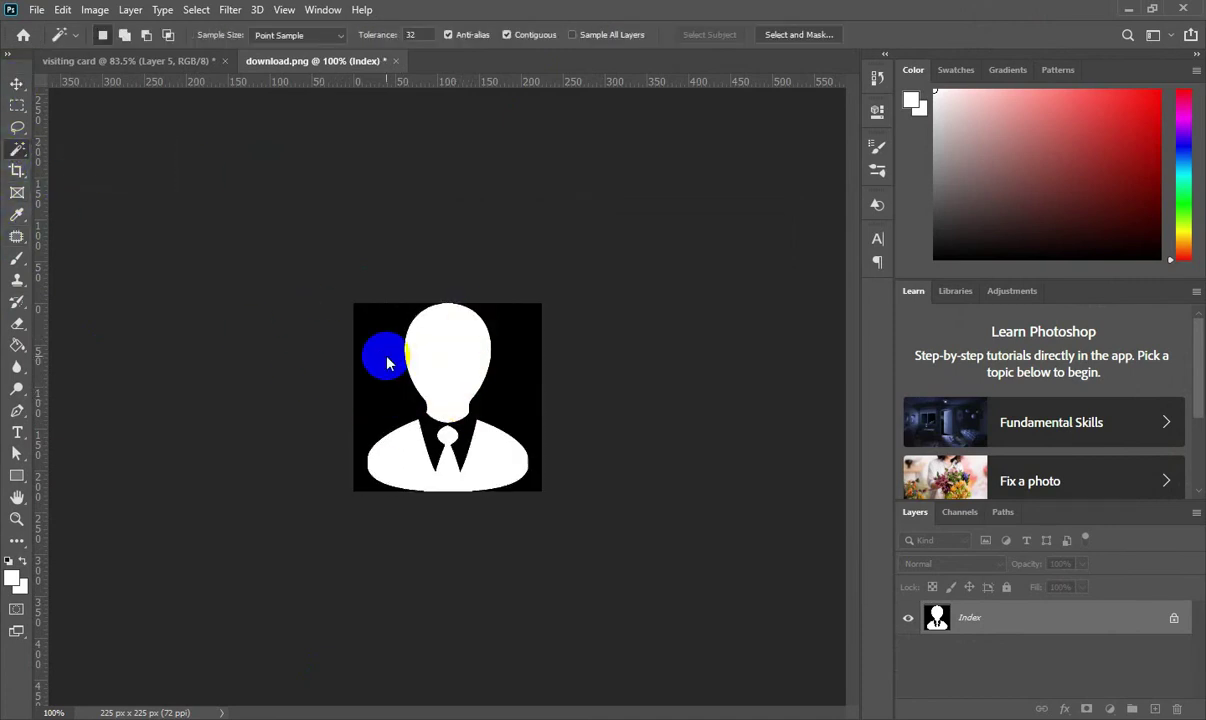
pyautogui.click(424, 392)
# Step: Drag the selected figure into the visiting card document
pyautogui.click(17, 83)
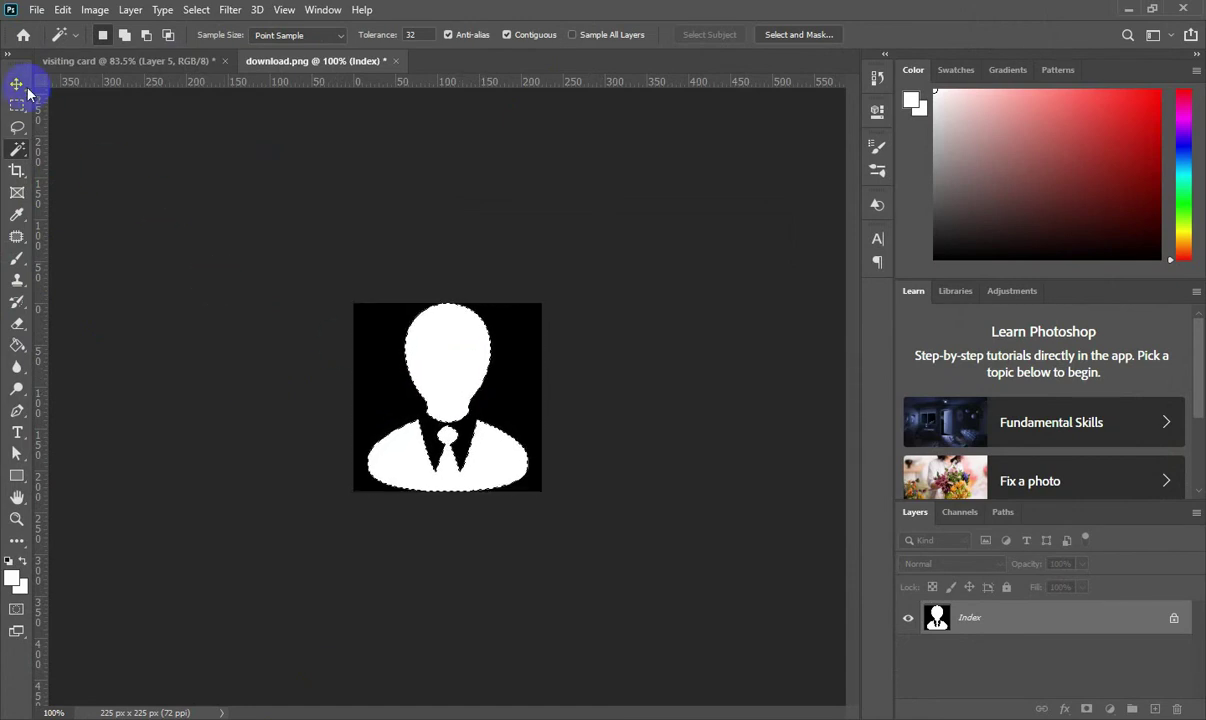
pyautogui.click(452, 378)
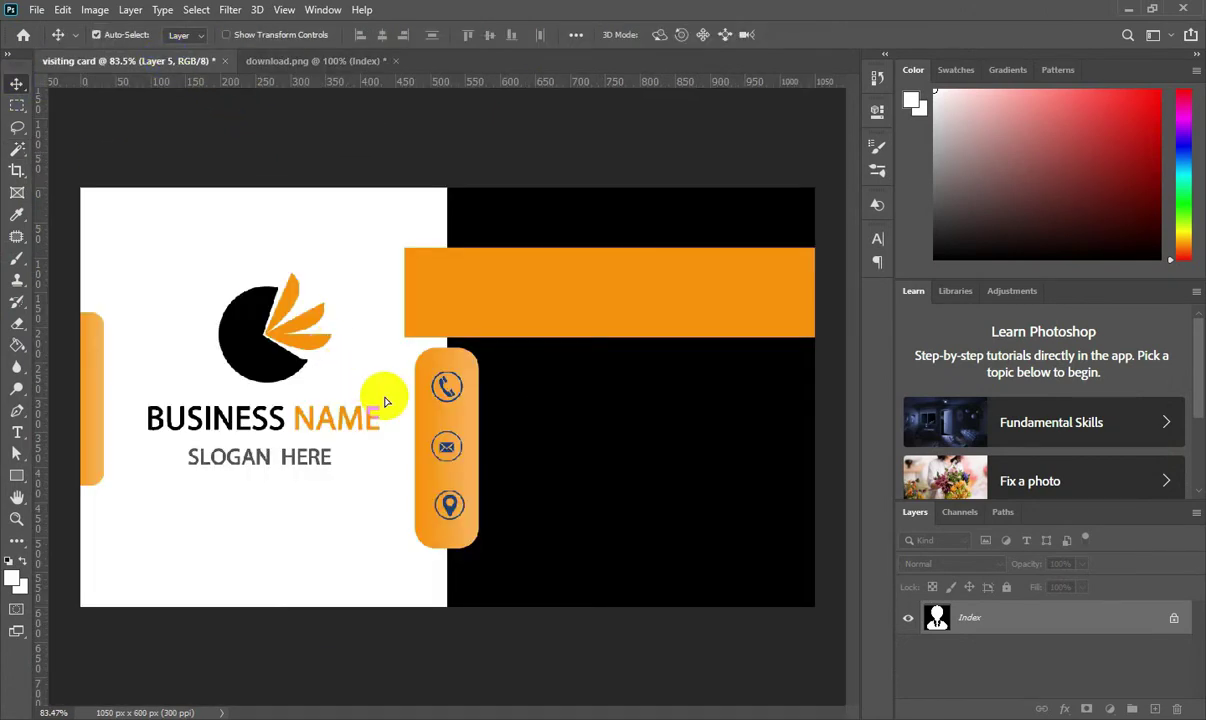
pyautogui.moveTo(452, 378)
pyautogui.mouseDown()
pyautogui.moveTo(390, 405)
pyautogui.moveTo(487, 269)
pyautogui.mouseUp()
# Step: Scale the figure to ~50% at the orange band's left end, nudge it up, add Layer 6
pyautogui.hotkey('ctrl', 't')
pyautogui.moveTo(578, 215)
pyautogui.mouseDown()
pyautogui.moveTo(499, 302)
pyautogui.moveTo(458, 262)
pyautogui.moveTo(484, 264)
pyautogui.mouseUp()
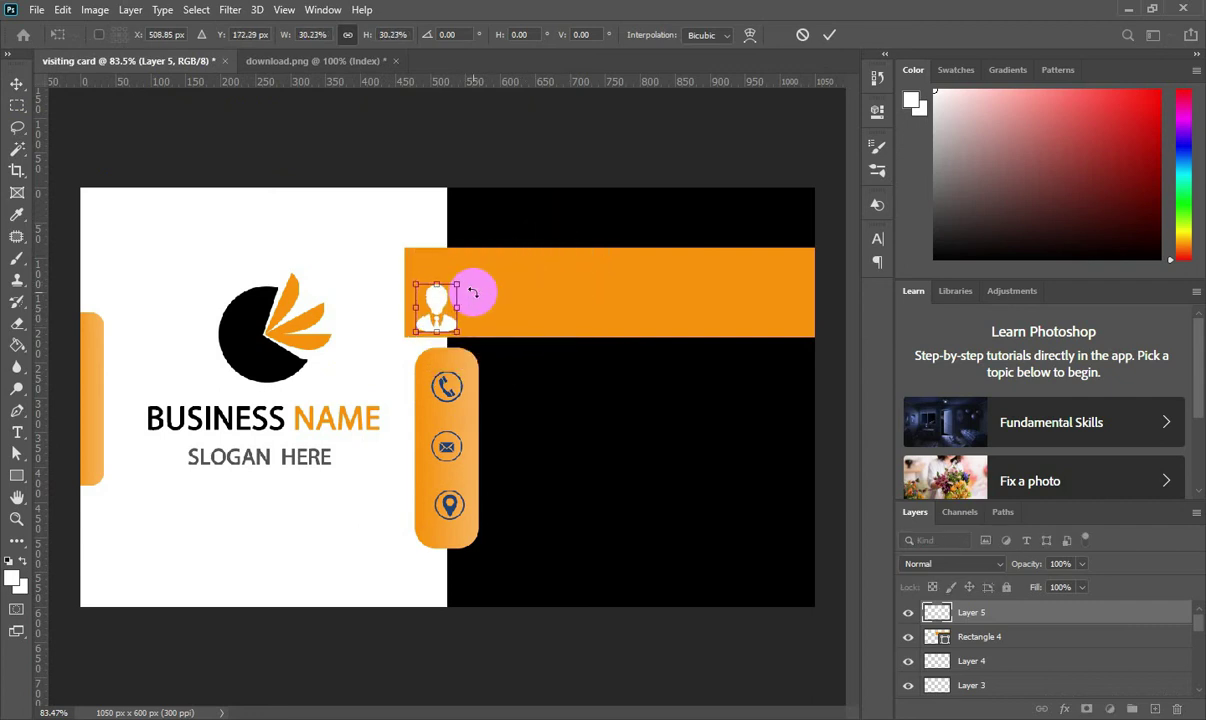
pyautogui.click(829, 34)
pyautogui.moveTo(436, 295); pyautogui.dragTo(436, 286)
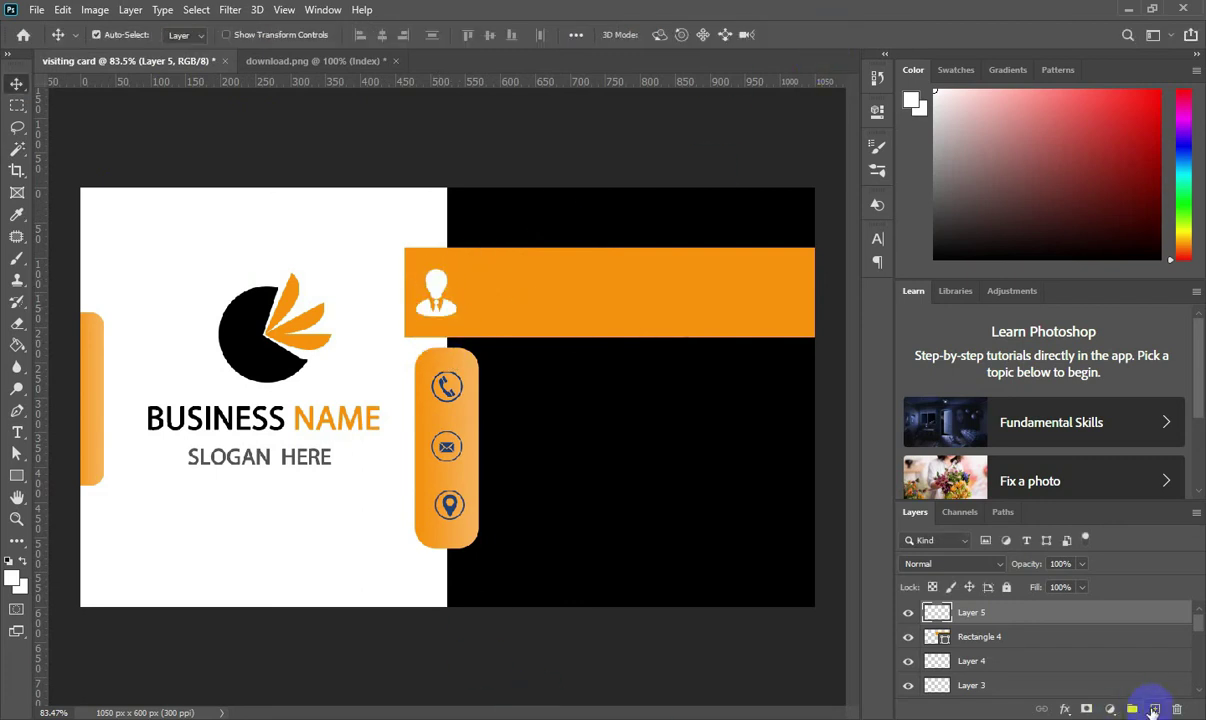
pyautogui.click(1153, 709)
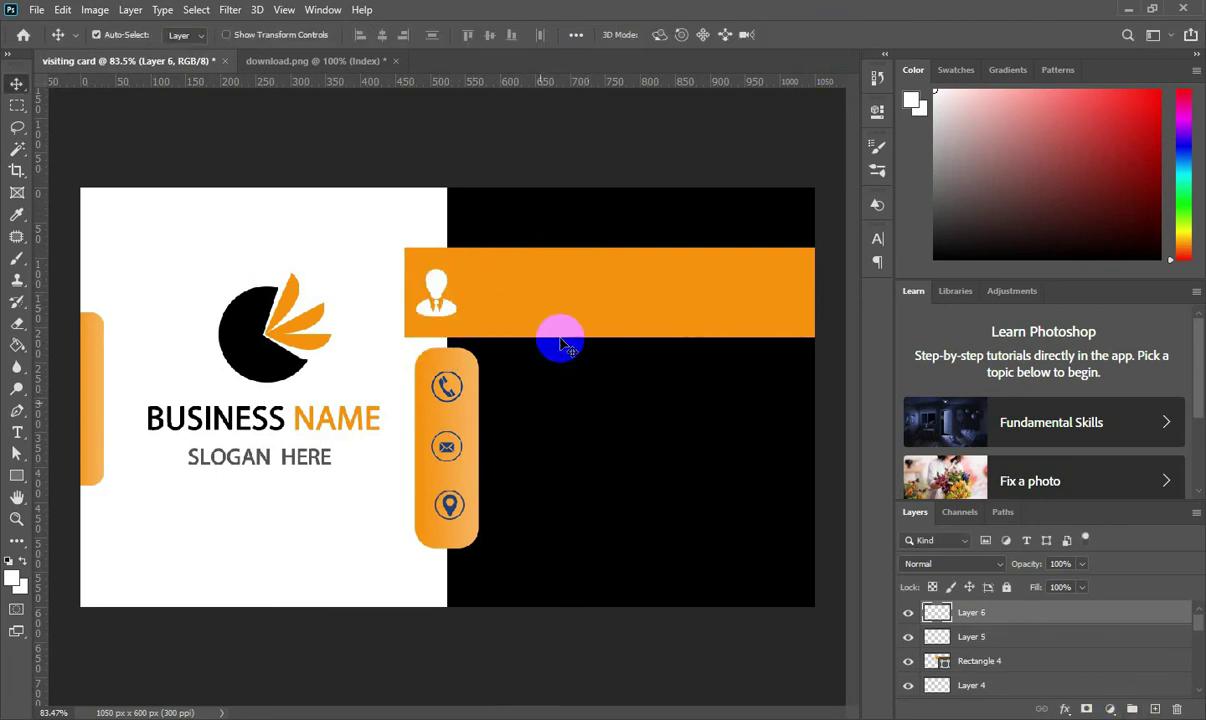
pyautogui.click(17, 432)
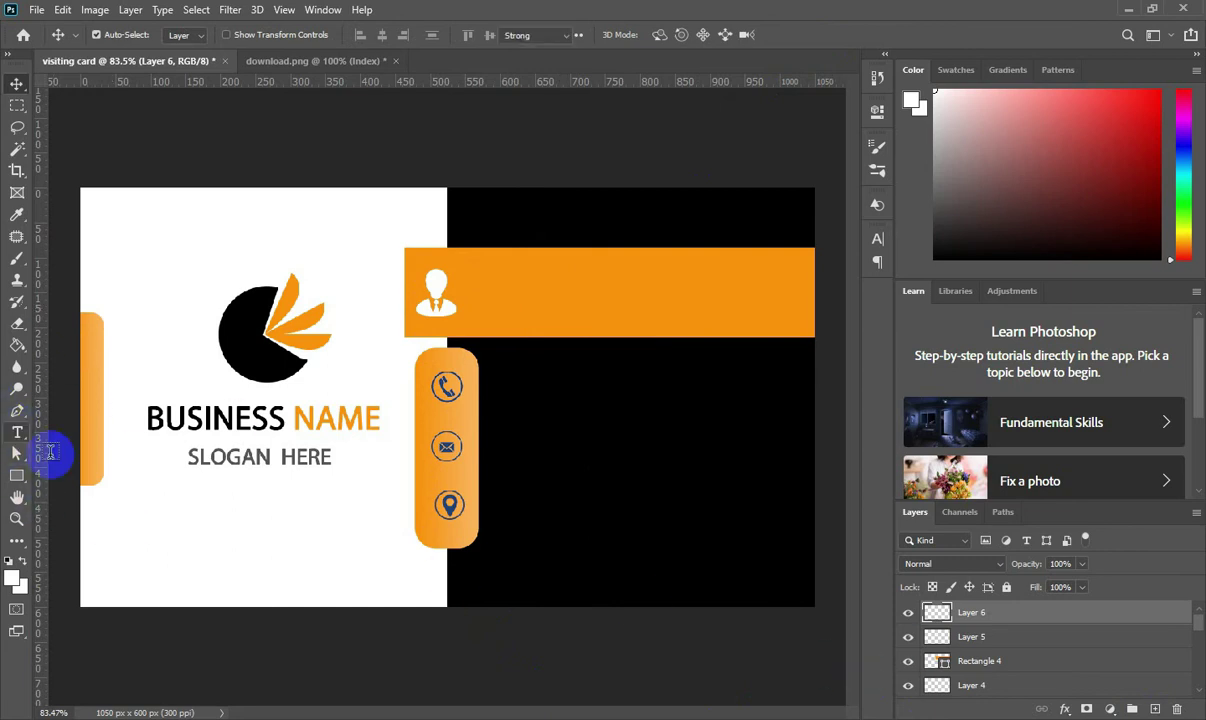
pyautogui.click(488, 279)
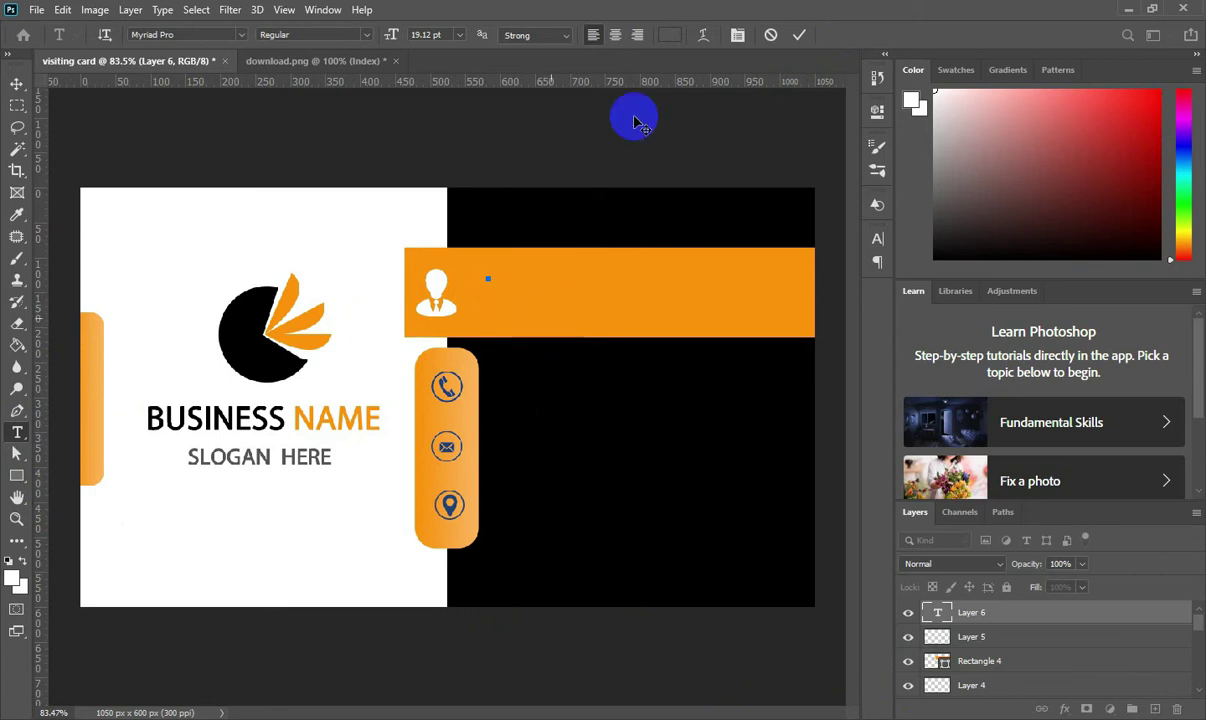
pyautogui.click(669, 34)
pyautogui.click(1077, 291)
pyautogui.write('YOUR N')
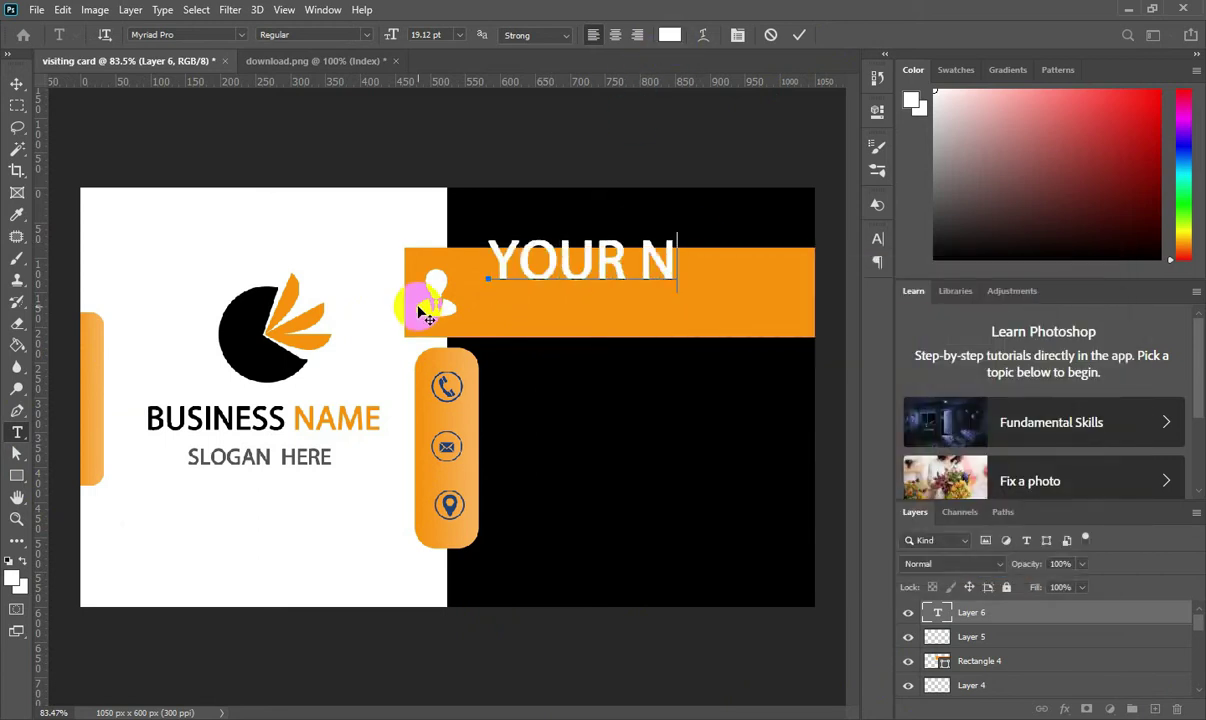
pyautogui.write('AME')
pyautogui.moveTo(790, 260); pyautogui.dragTo(638, 260)
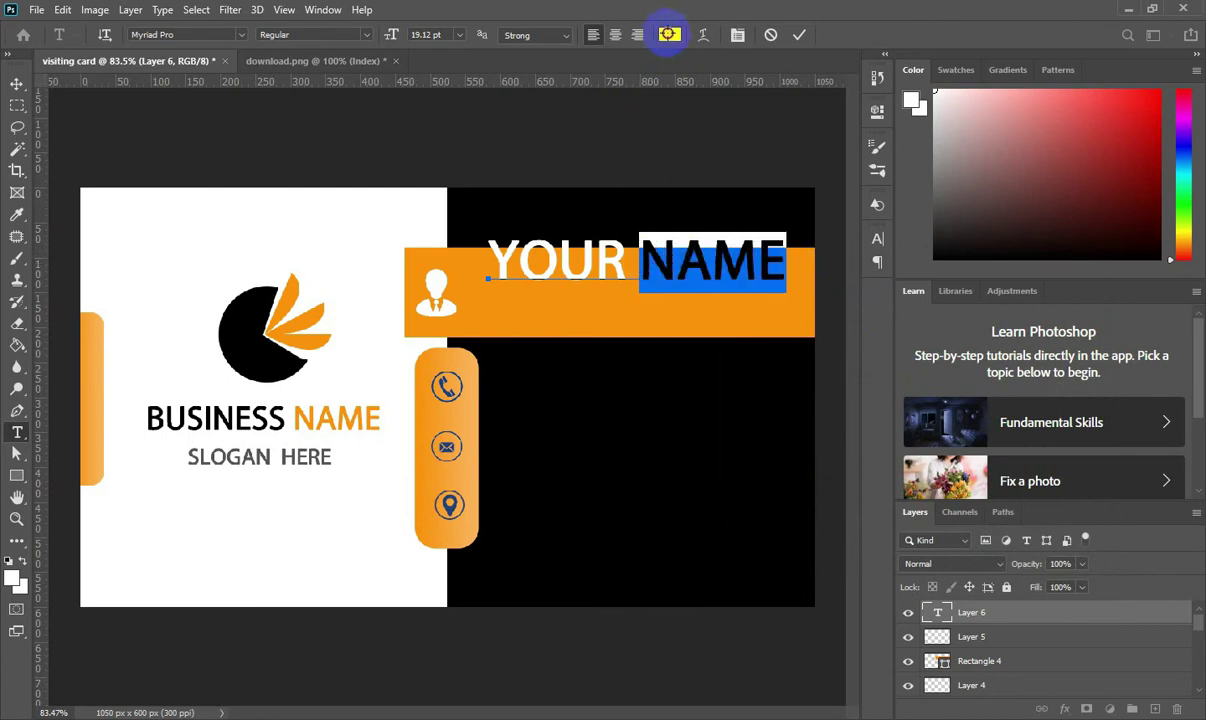
pyautogui.click(669, 34)
pyautogui.click(635, 603)
pyautogui.click(1075, 291)
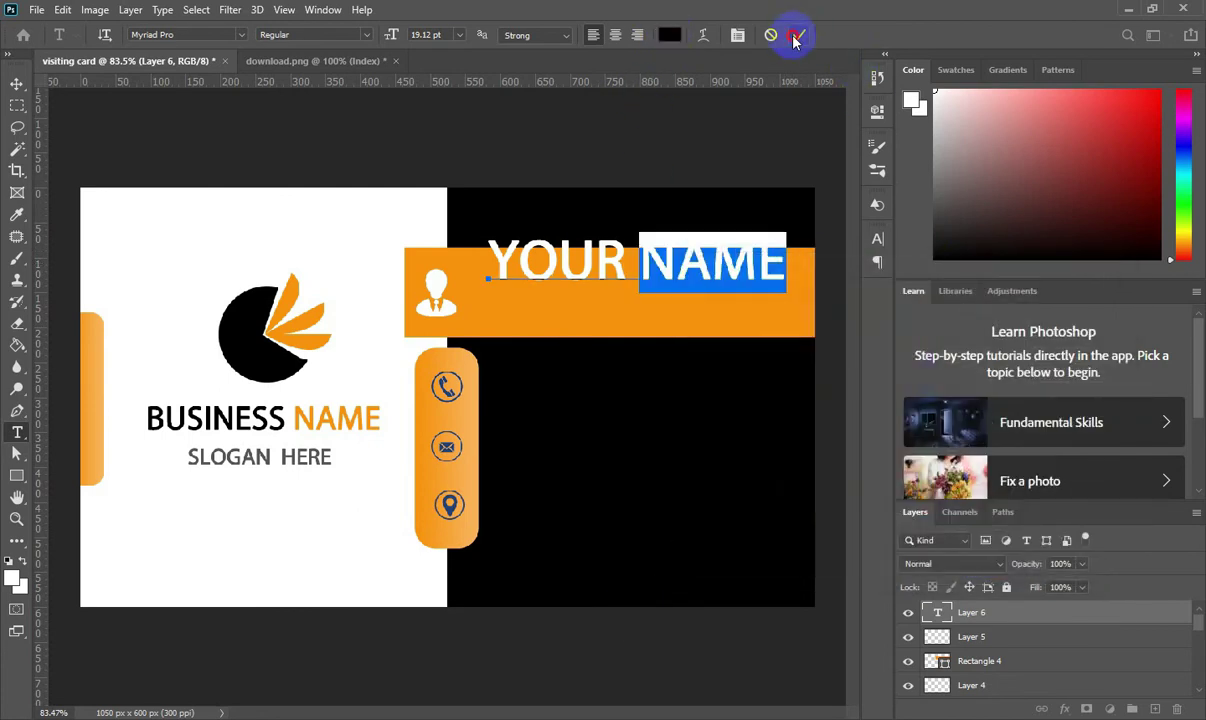
pyautogui.click(795, 36)
pyautogui.click(16, 83)
pyautogui.moveTo(546, 277); pyautogui.dragTo(535, 295)
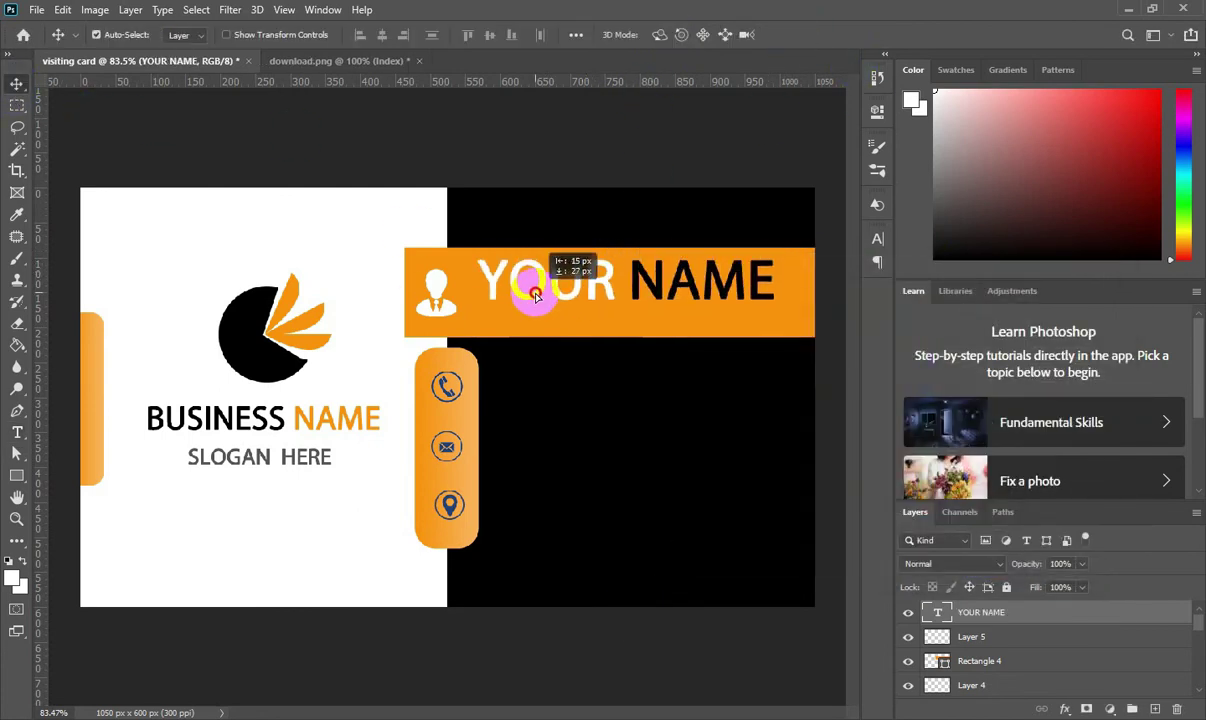
pyautogui.hotkey('ctrl', 't')
pyautogui.moveTo(765, 258); pyautogui.dragTo(705, 299)
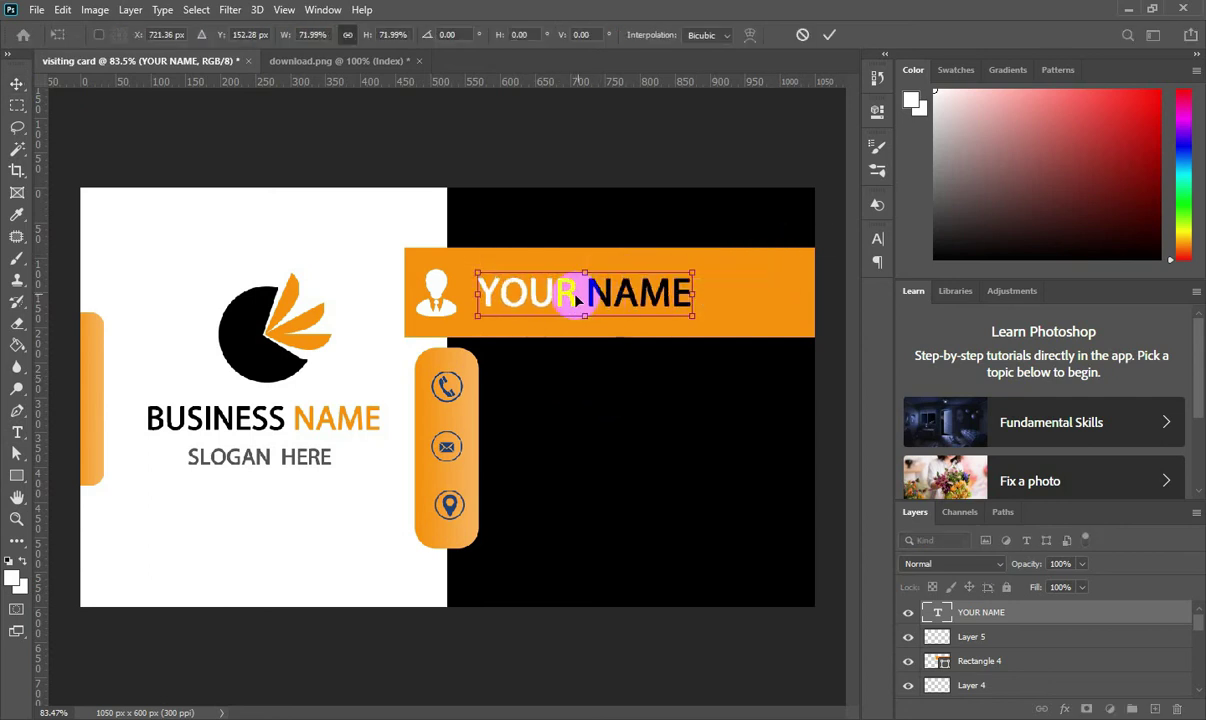
pyautogui.moveTo(577, 300); pyautogui.dragTo(631, 286)
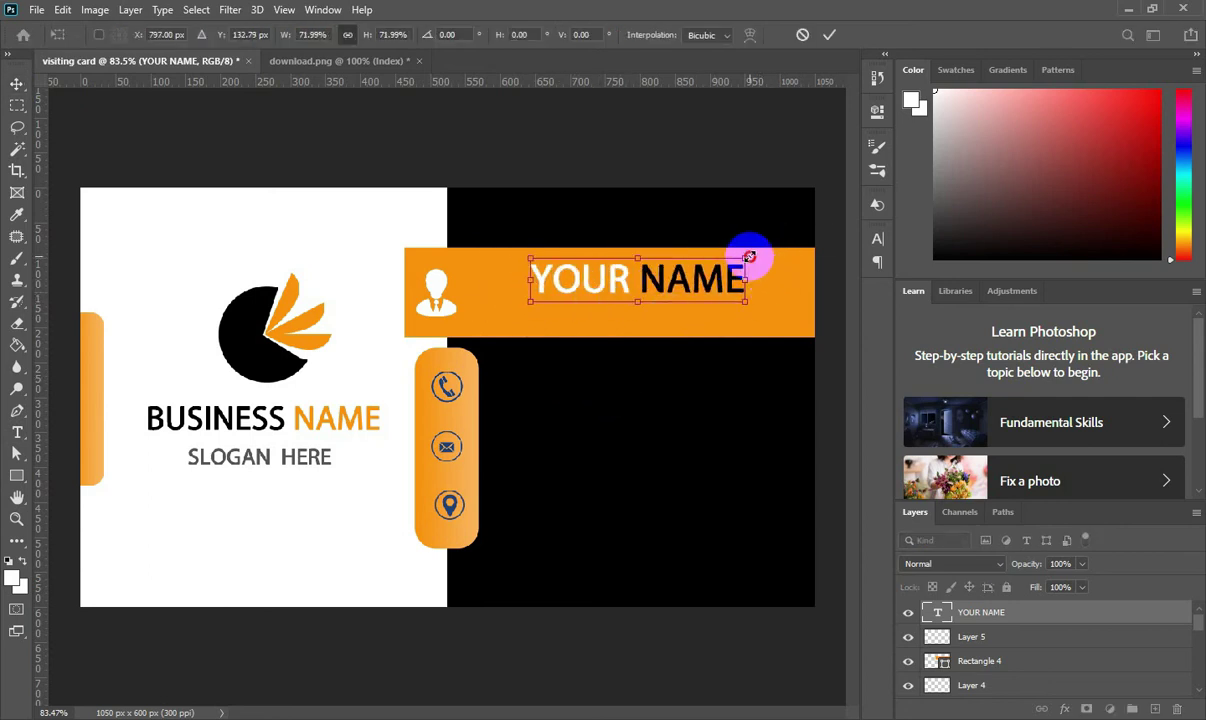
pyautogui.moveTo(749, 257); pyautogui.dragTo(739, 260)
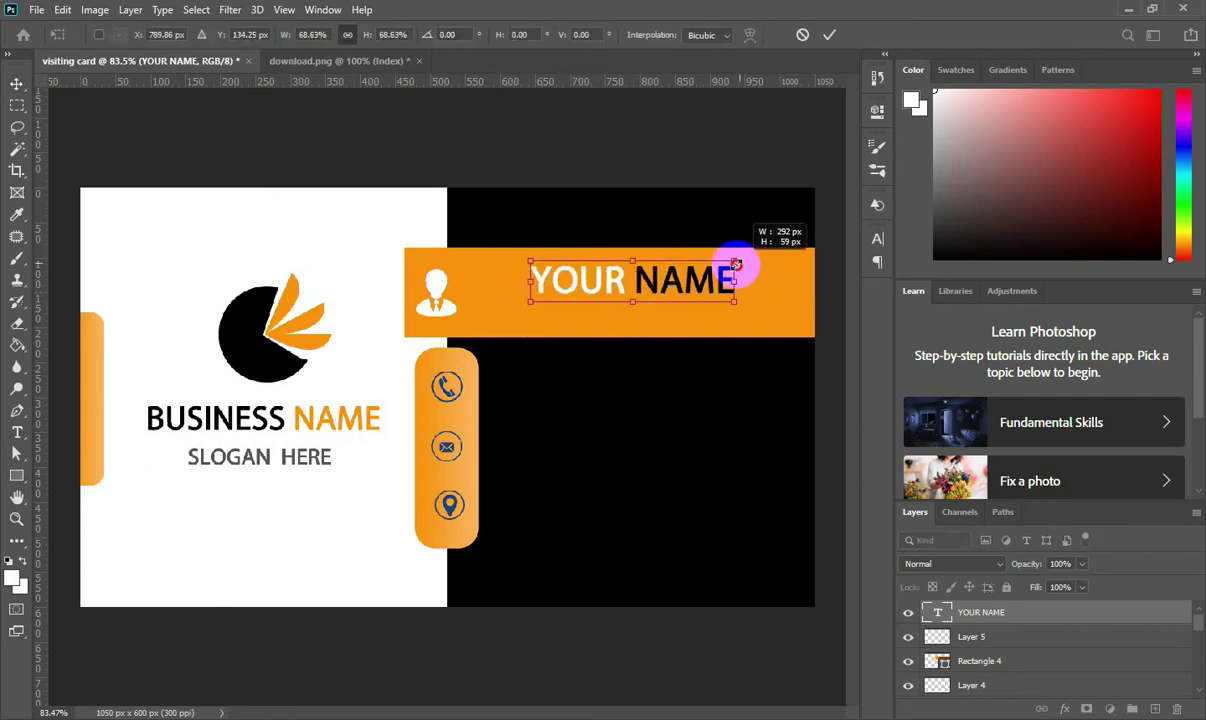
pyautogui.click(829, 37)
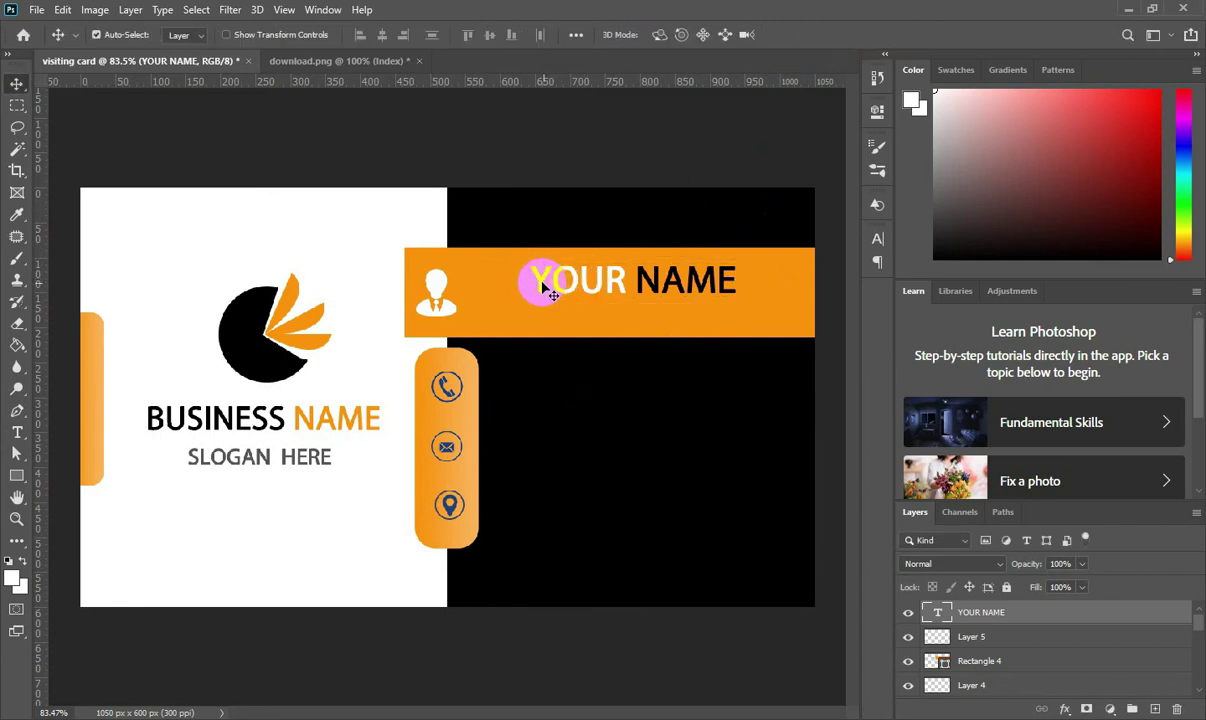
pyautogui.moveTo(545, 287); pyautogui.dragTo(524, 286)
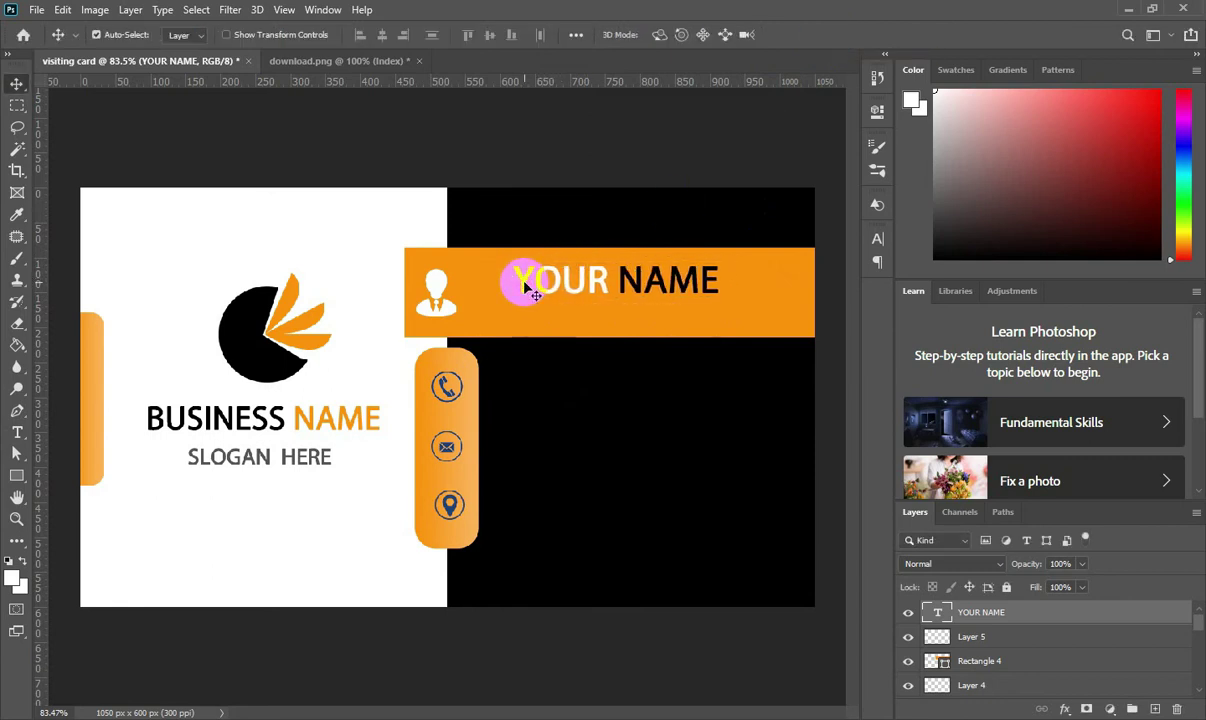
pyautogui.doubleClick(670, 281)
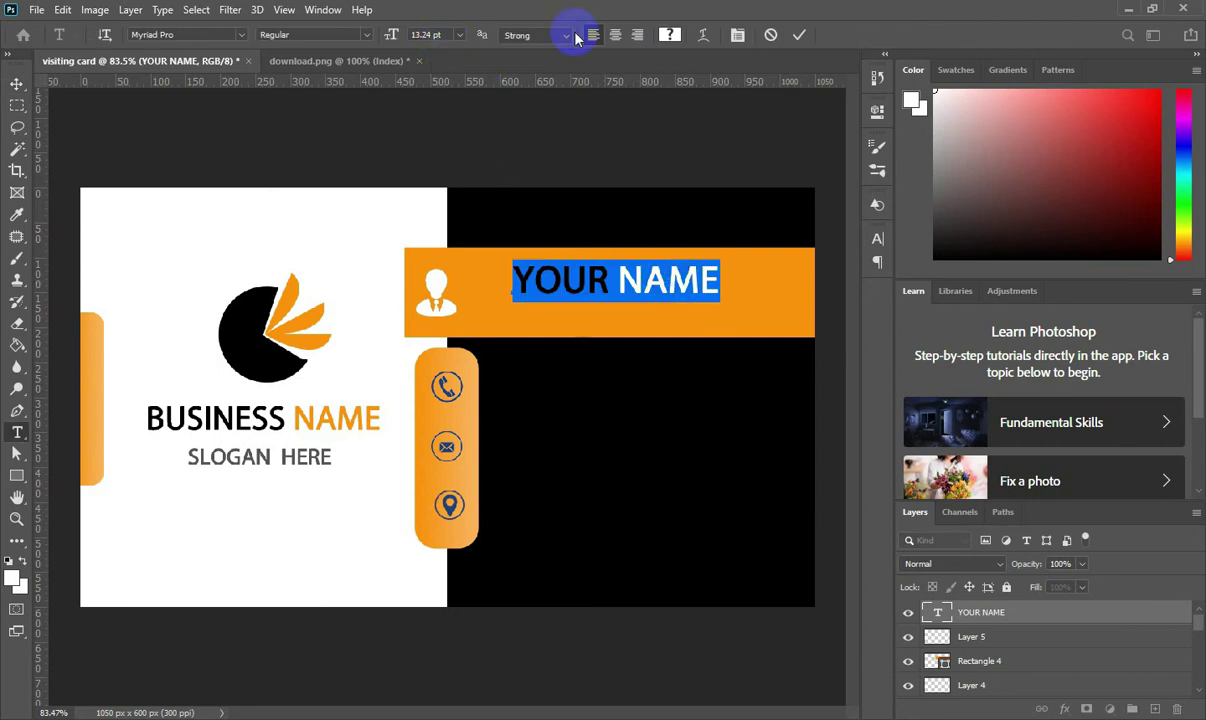
pyautogui.click(799, 35)
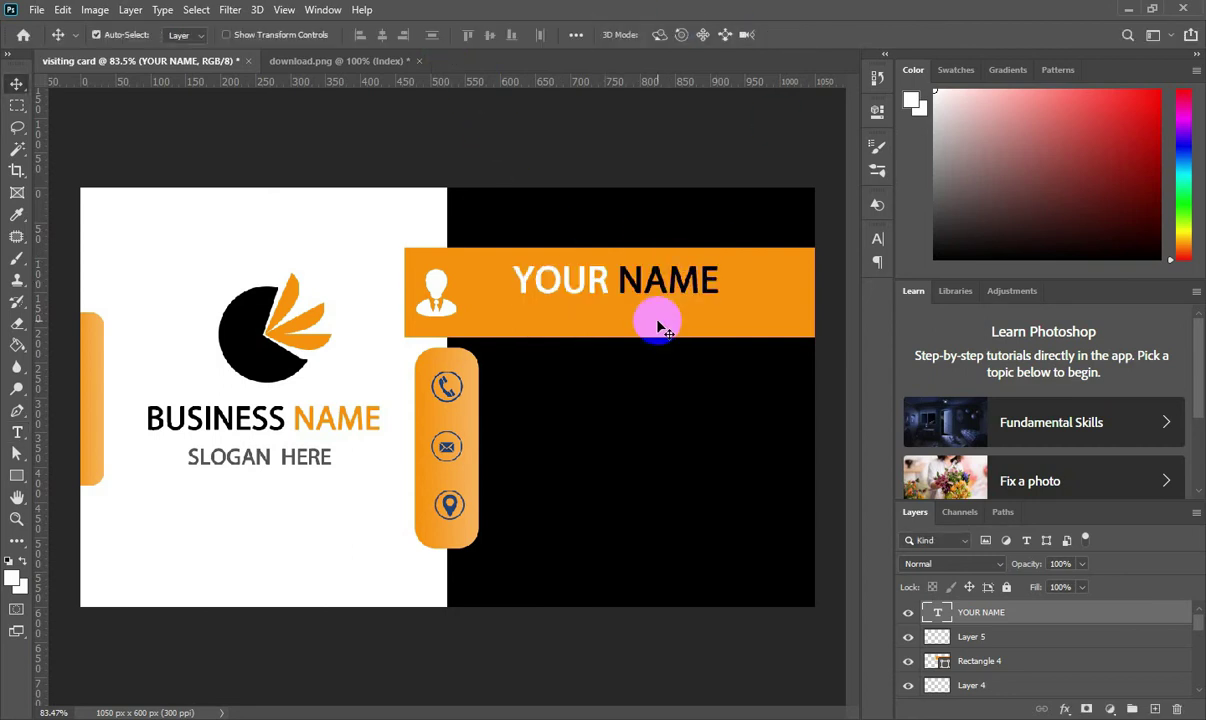
pyautogui.press('Delete')
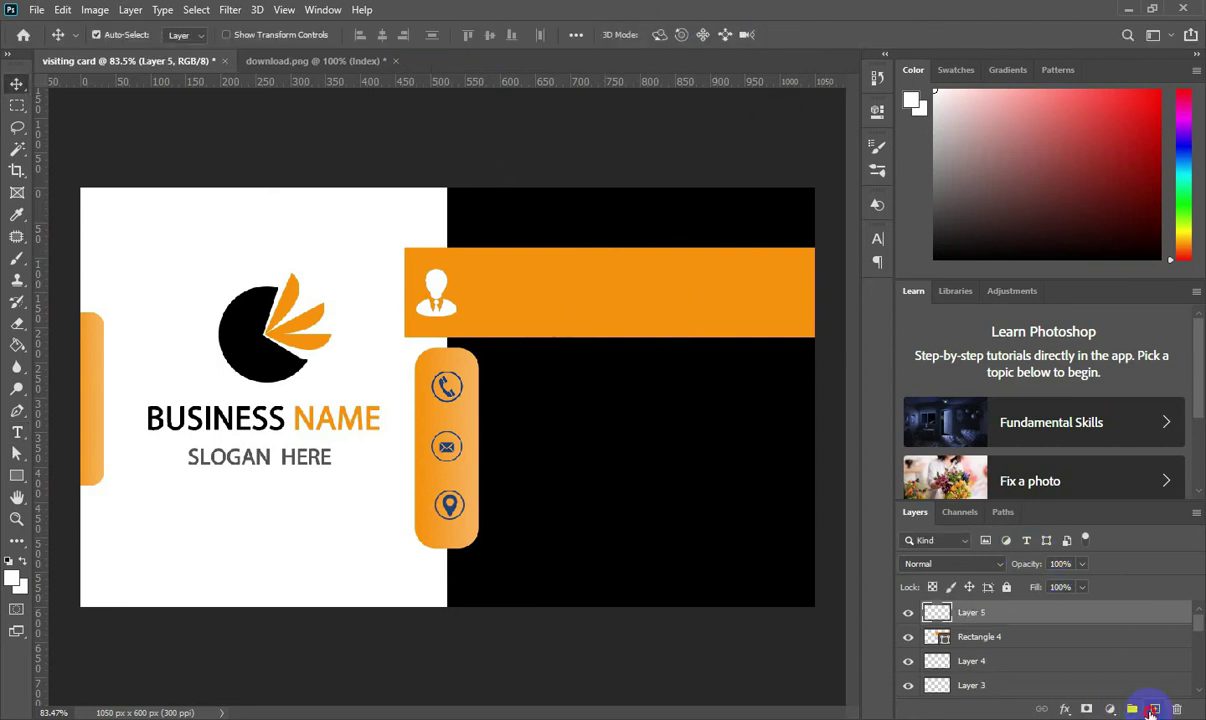
# Step: Add 16 pt YOUR NAME on the orange band, with NAME coloured #000000
pyautogui.hotkey('ctrl', 'shift', 'alt', 'n')
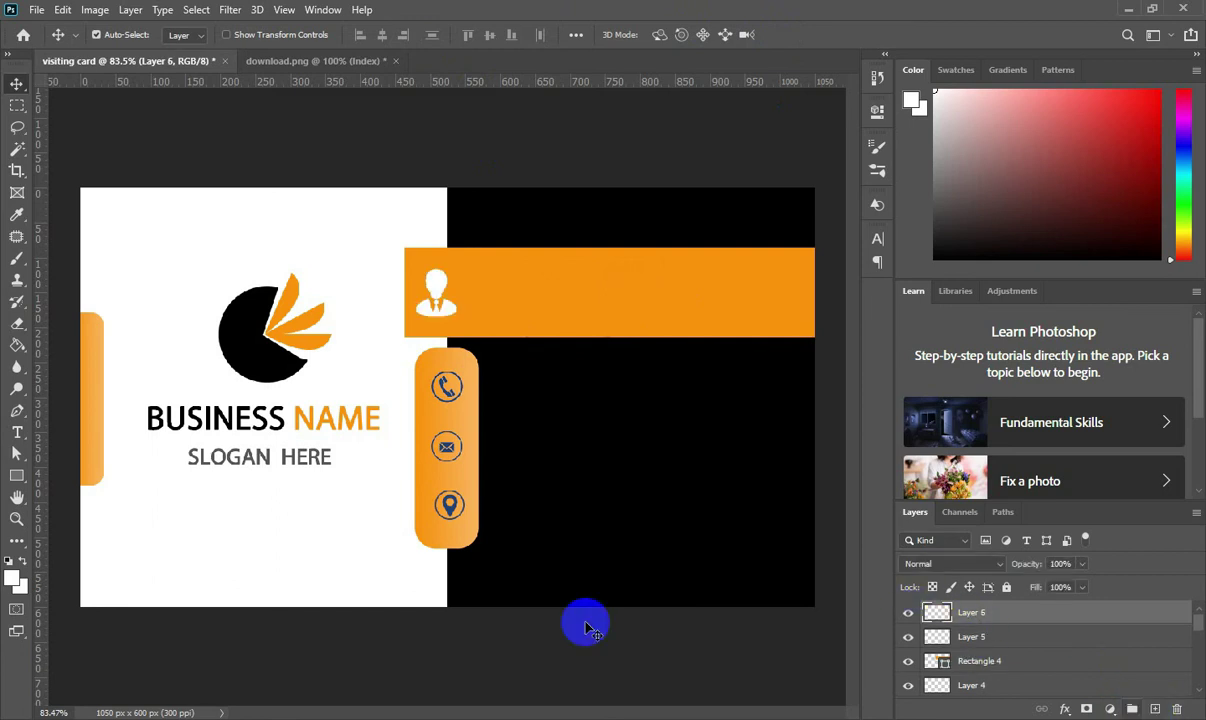
pyautogui.press('t')
pyautogui.click(494, 297)
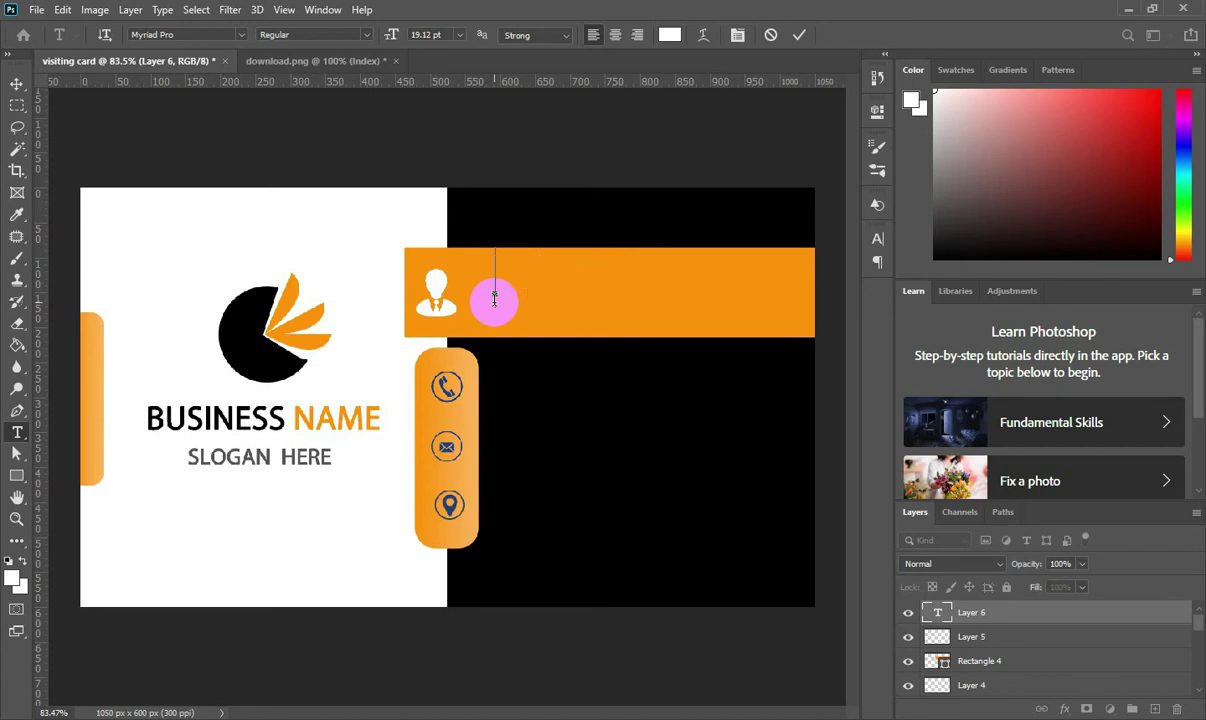
pyautogui.click(459, 35)
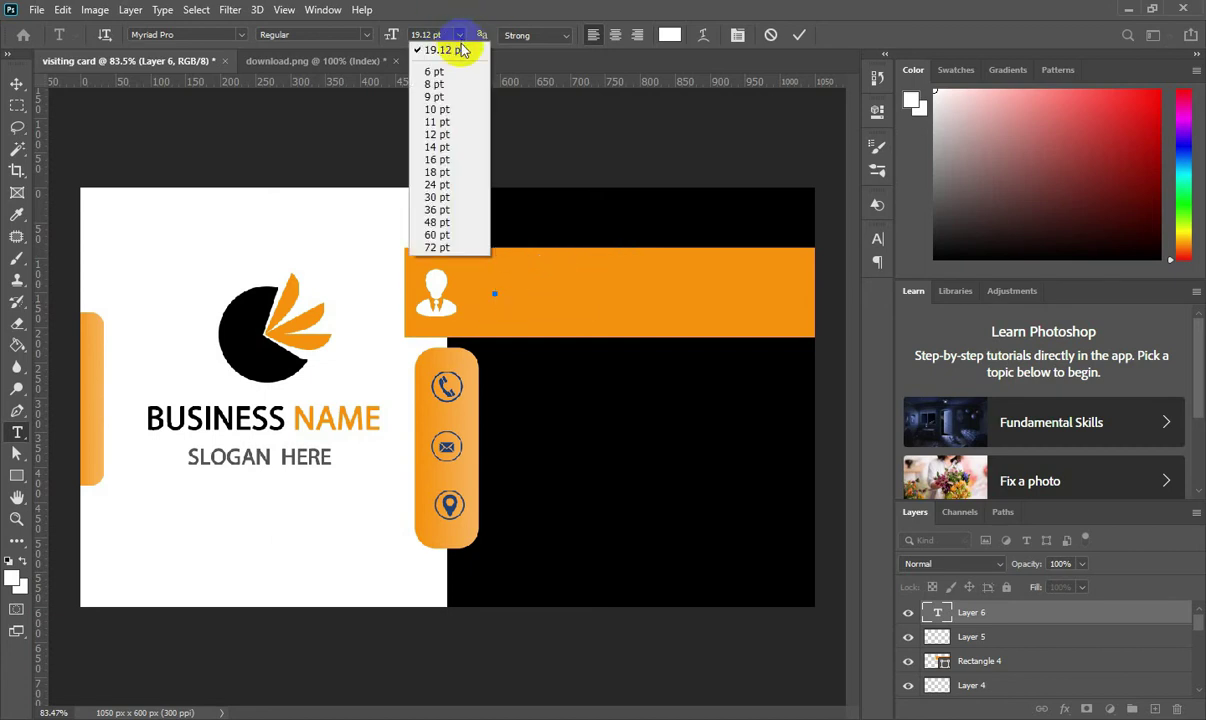
pyautogui.click(443, 162)
pyautogui.write('YOUR NA')
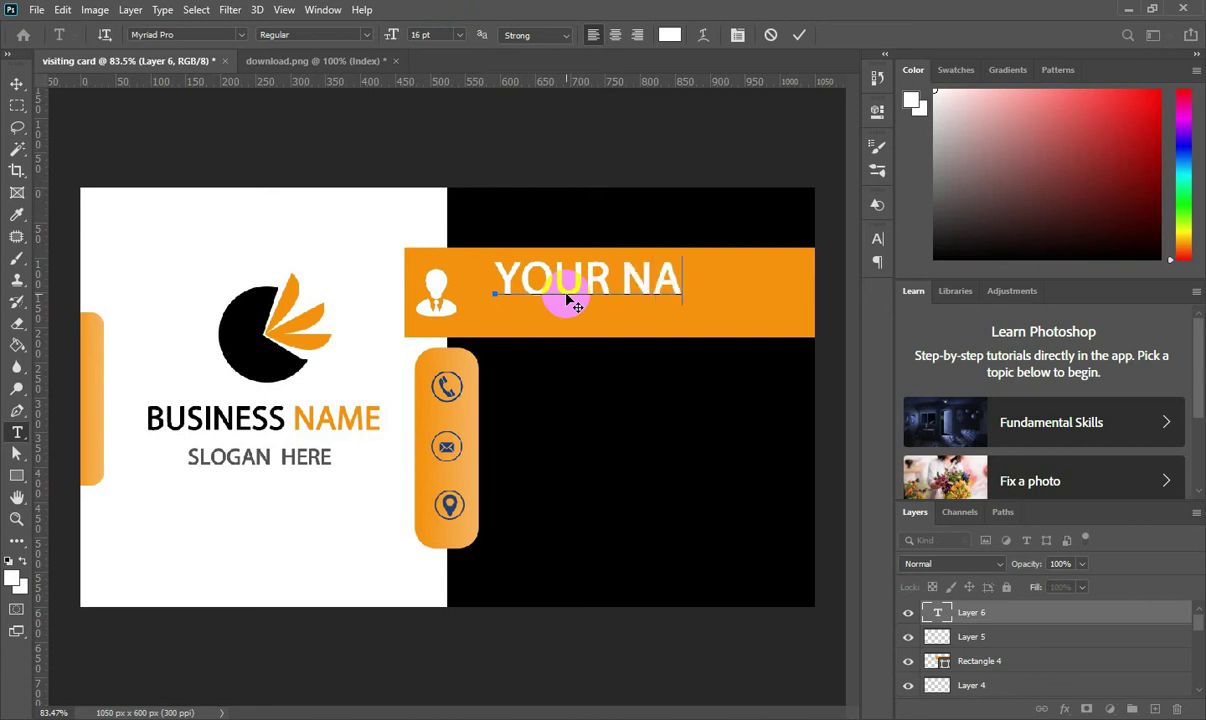
pyautogui.write('ME')
pyautogui.moveTo(740, 284); pyautogui.dragTo(622, 288)
pyautogui.click(669, 34)
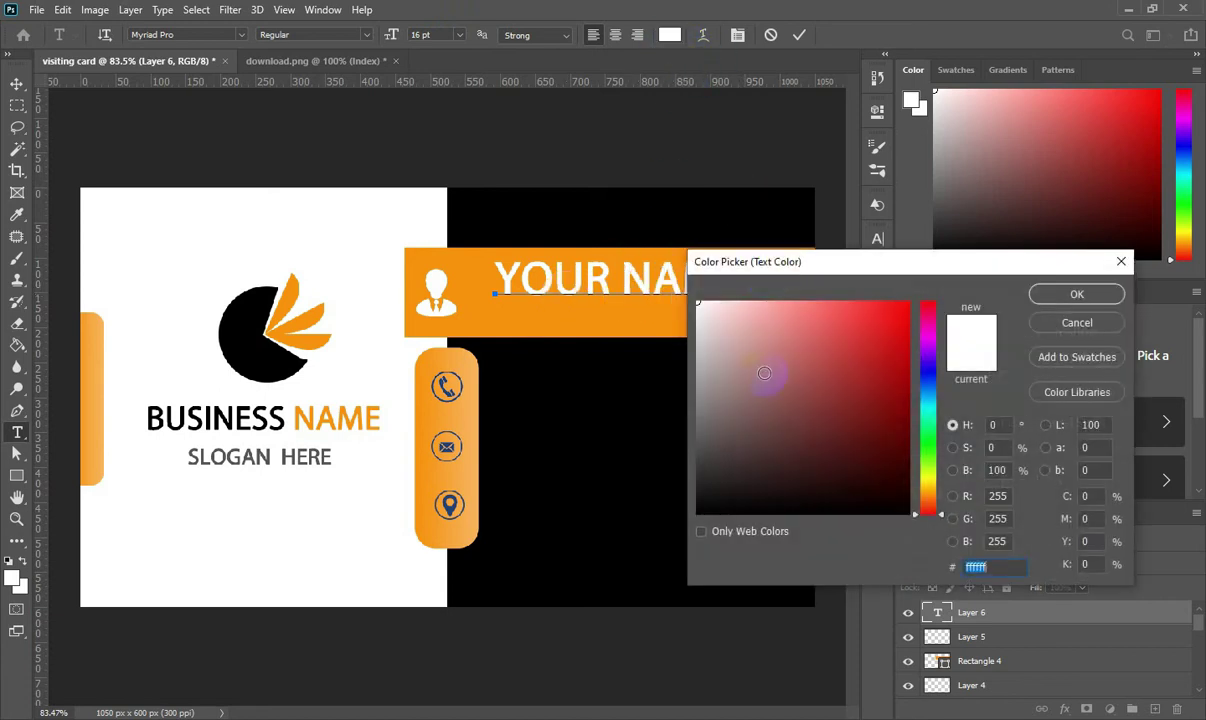
pyautogui.write('000000')
pyautogui.click(1077, 294)
pyautogui.click(799, 34)
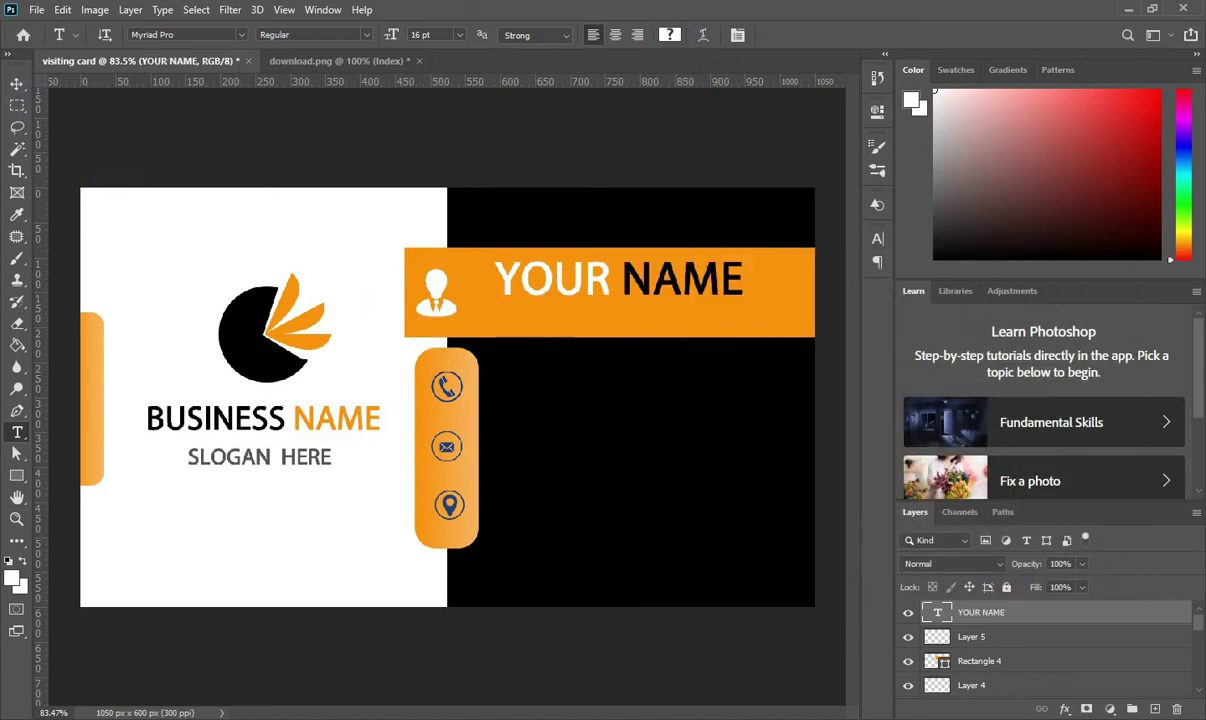
# Step: Start a new 8 pt text line below it in a dark colour
pyautogui.click(518, 318)
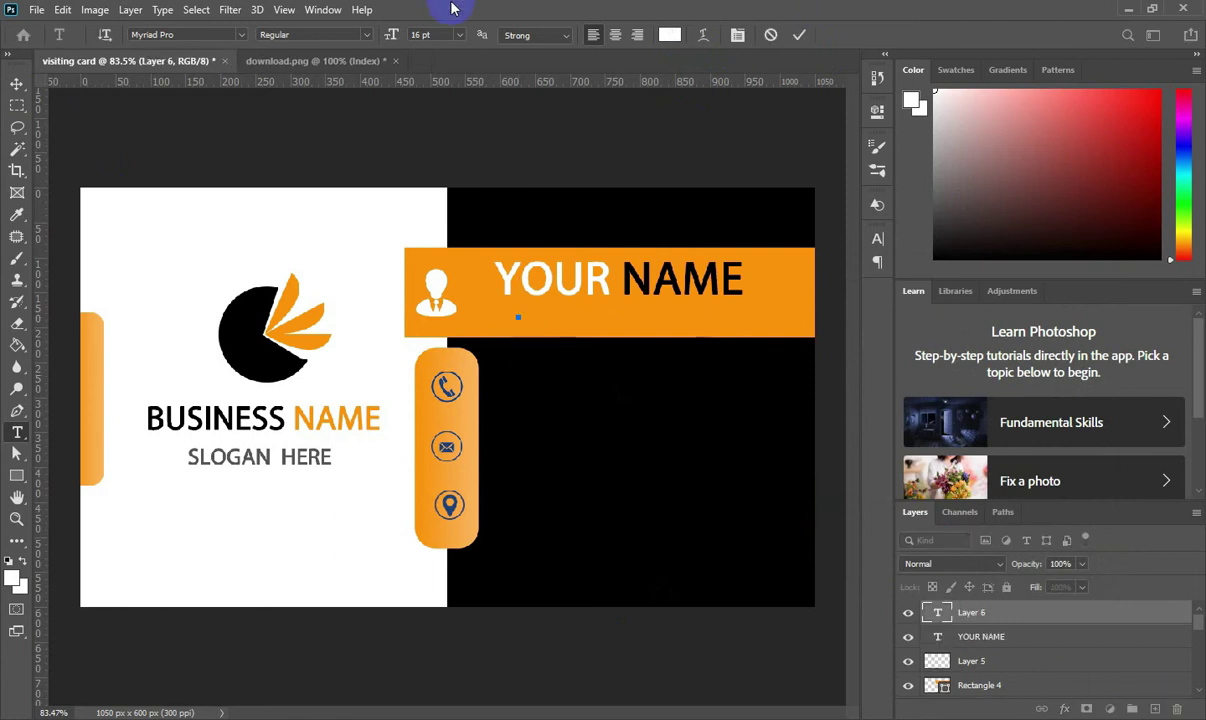
pyautogui.click(459, 34)
pyautogui.click(435, 80)
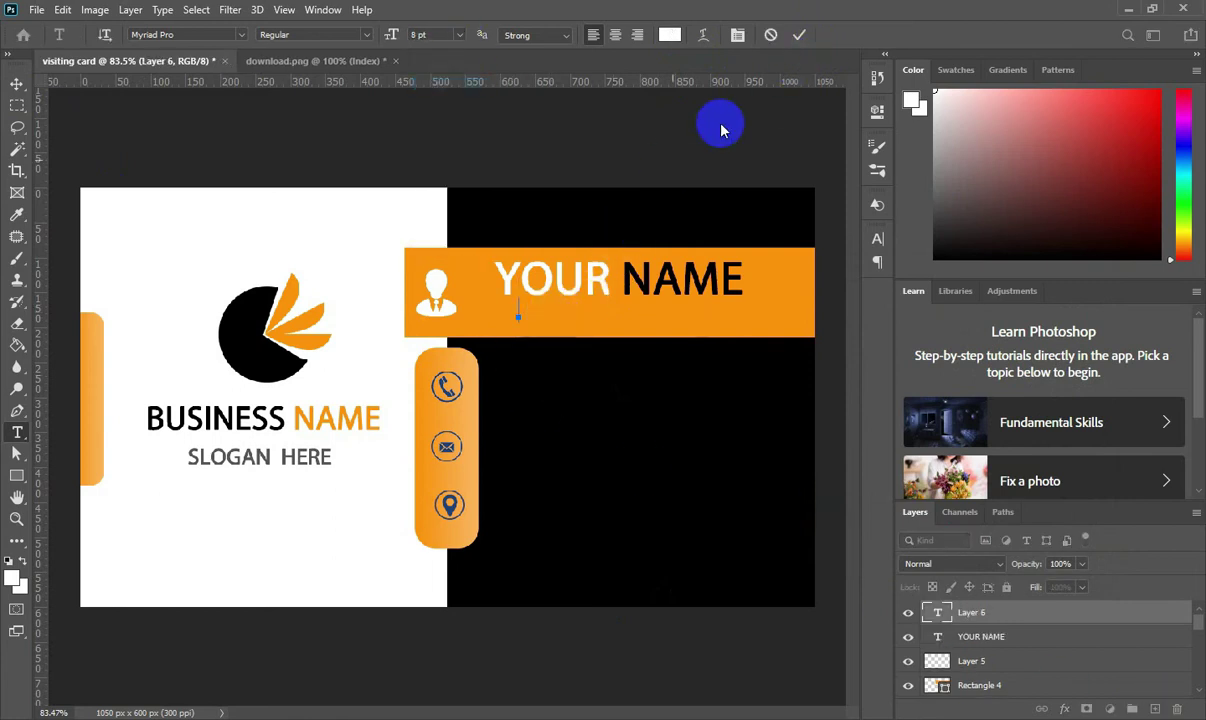
pyautogui.click(669, 34)
pyautogui.click(694, 452)
pyautogui.click(1063, 291)
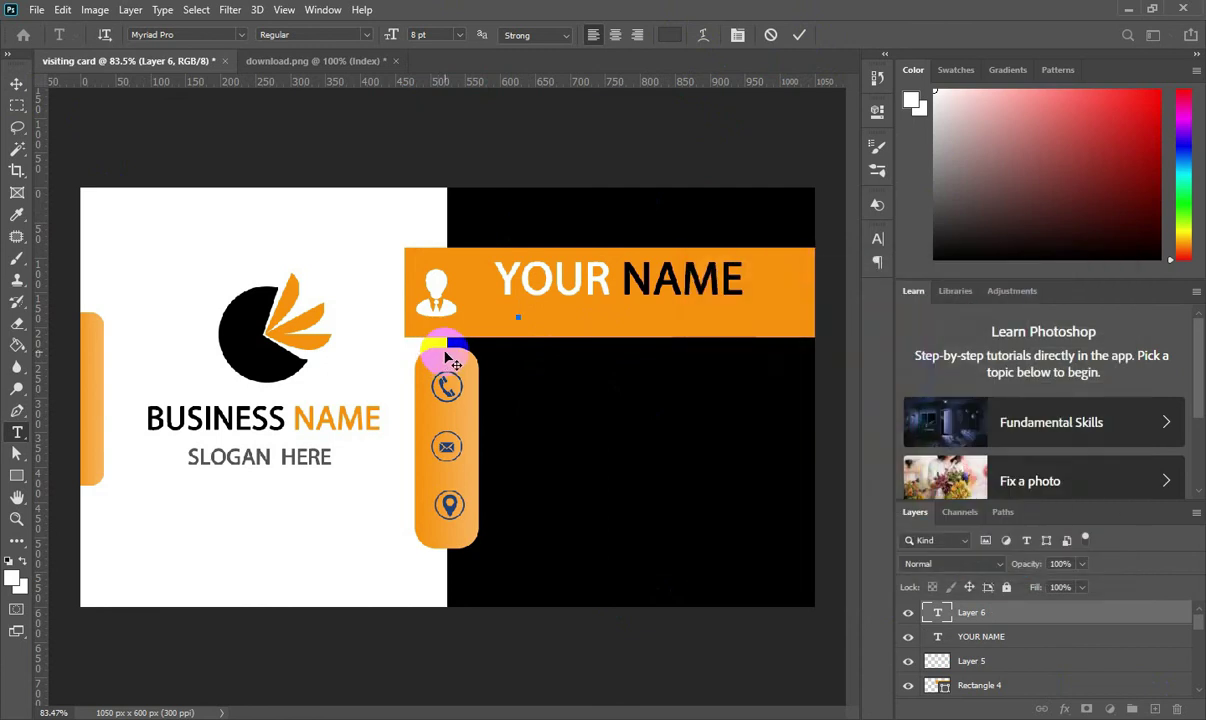
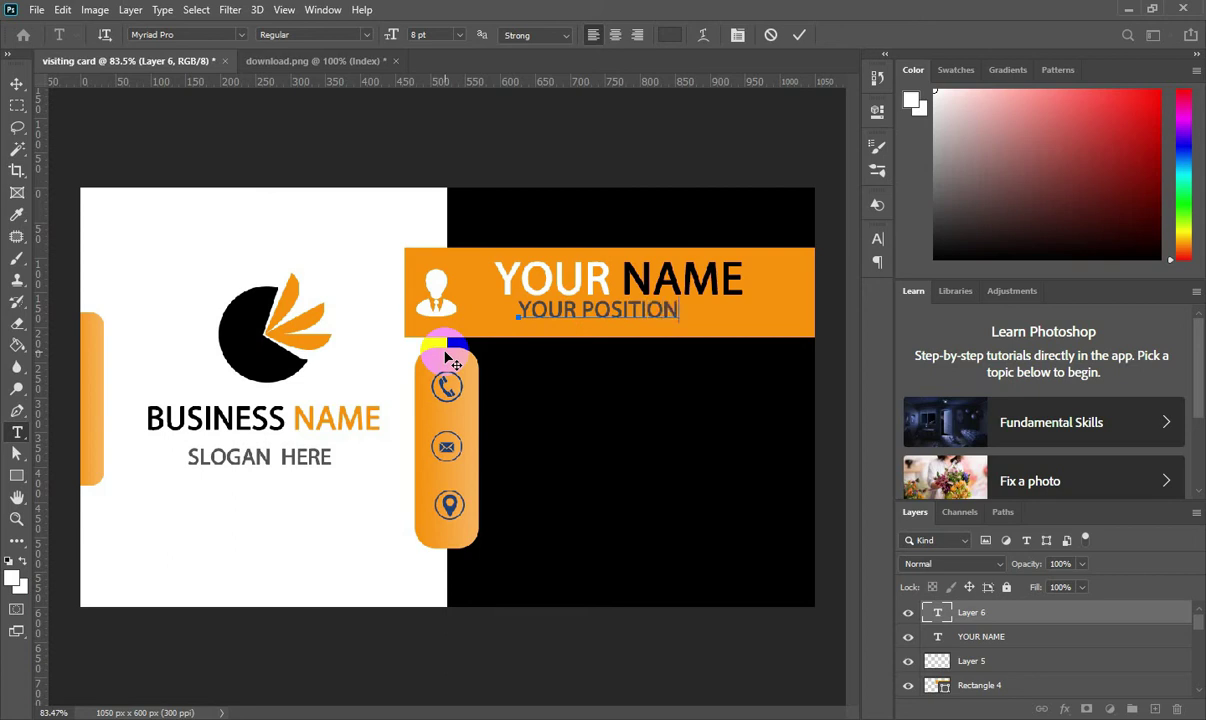
# Step: Commit the YOUR POSITION text and centre it under YOUR NAME
pyautogui.click(801, 36)
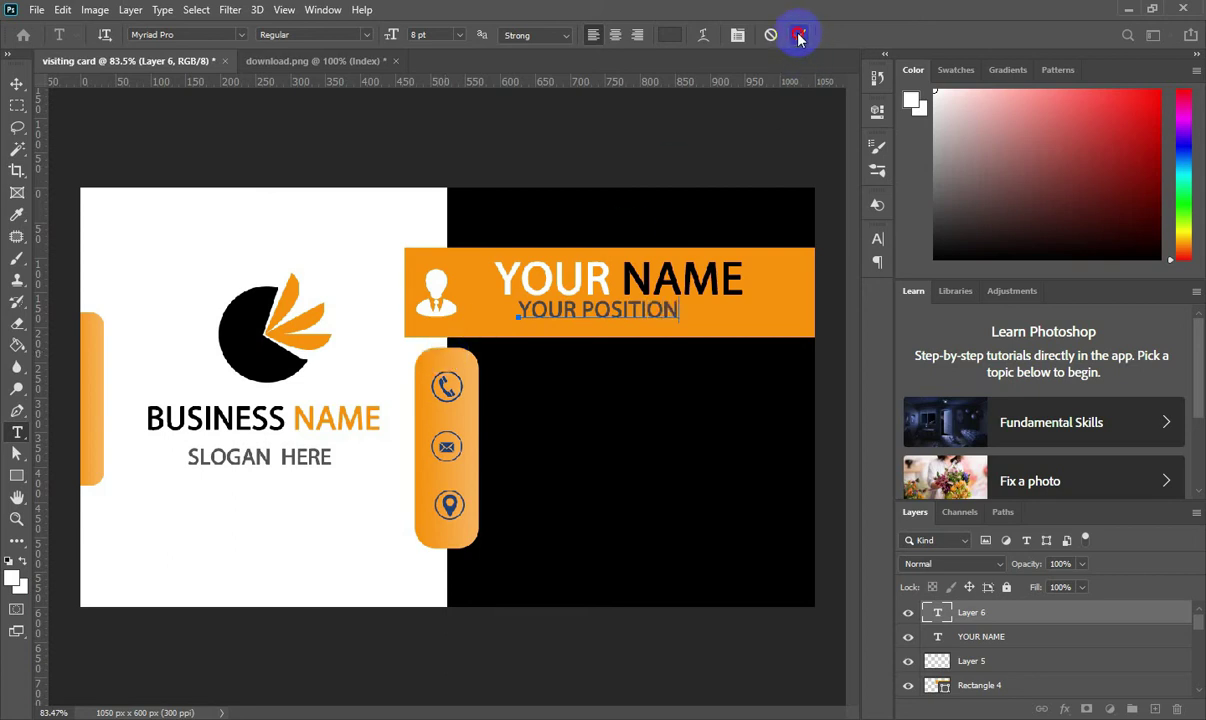
pyautogui.click(799, 37)
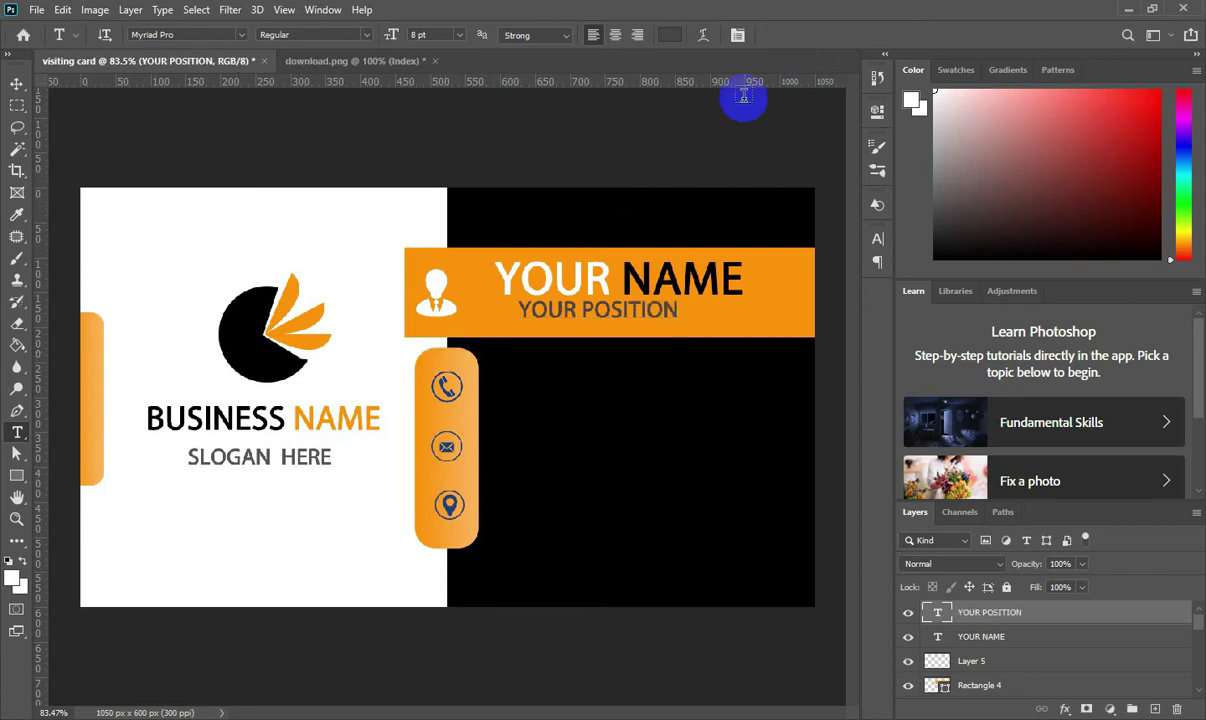
pyautogui.click(20, 86)
pyautogui.moveTo(550, 314); pyautogui.dragTo(572, 318)
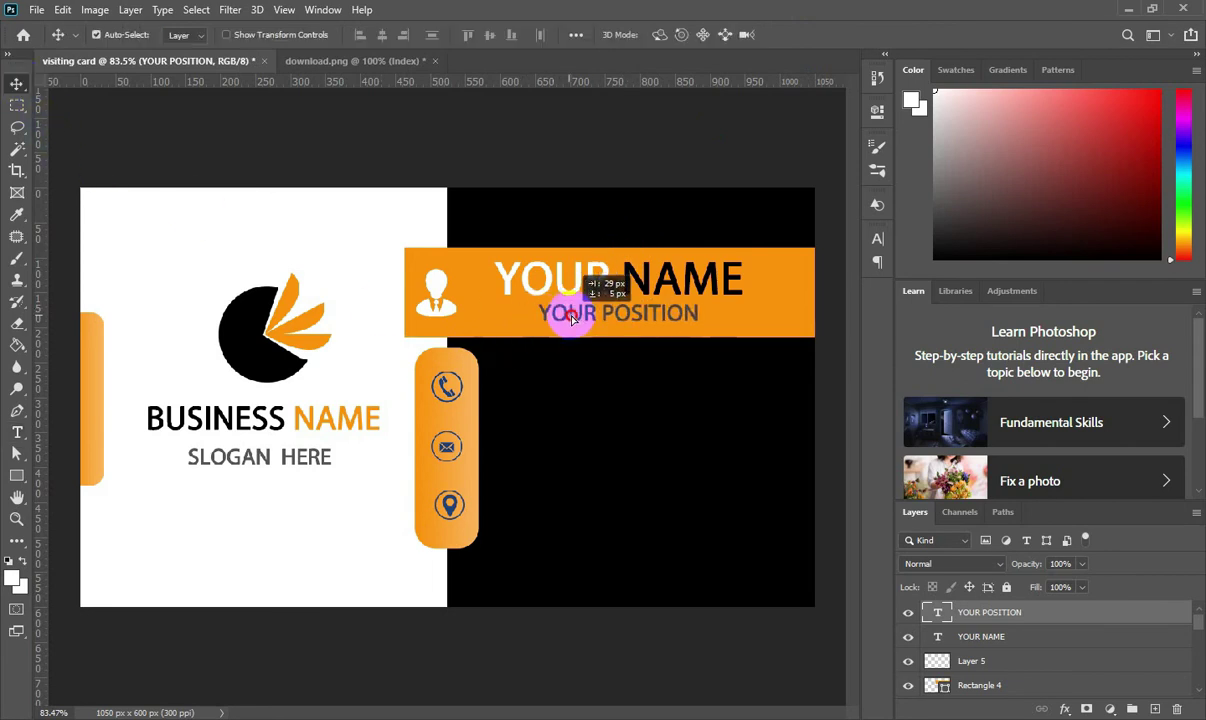
pyautogui.scroll(-3, 632, 380)
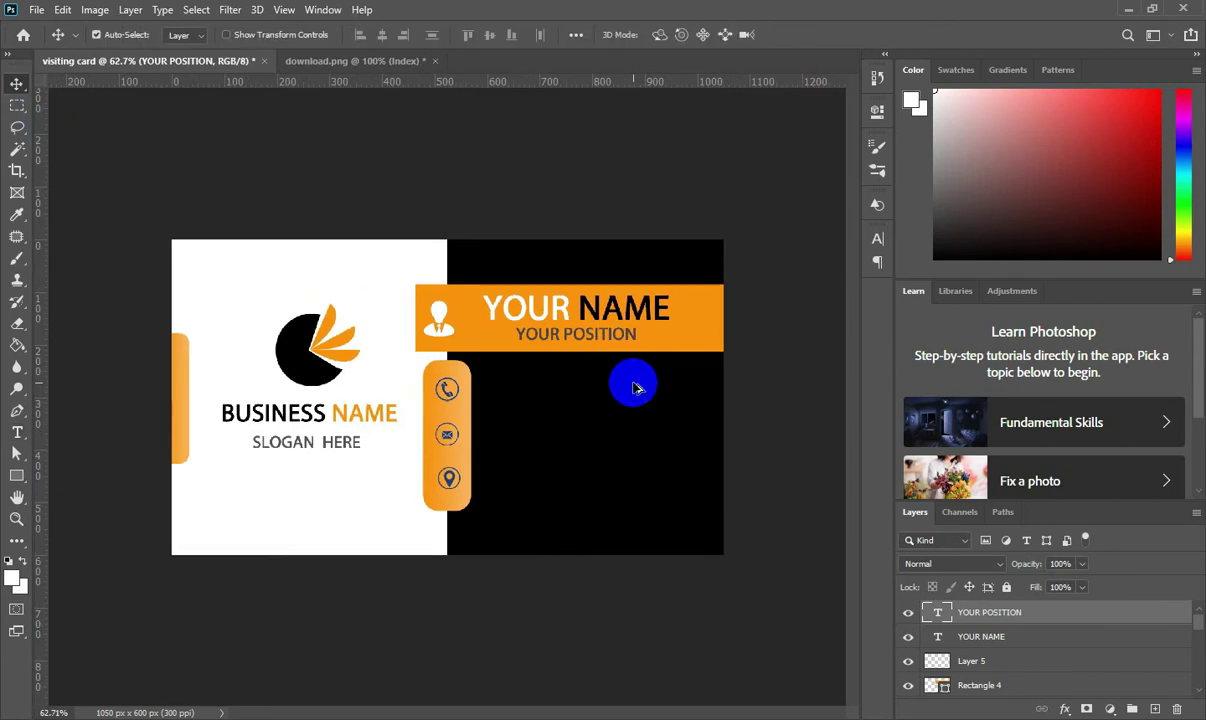
pyautogui.scroll(2, 632, 385)
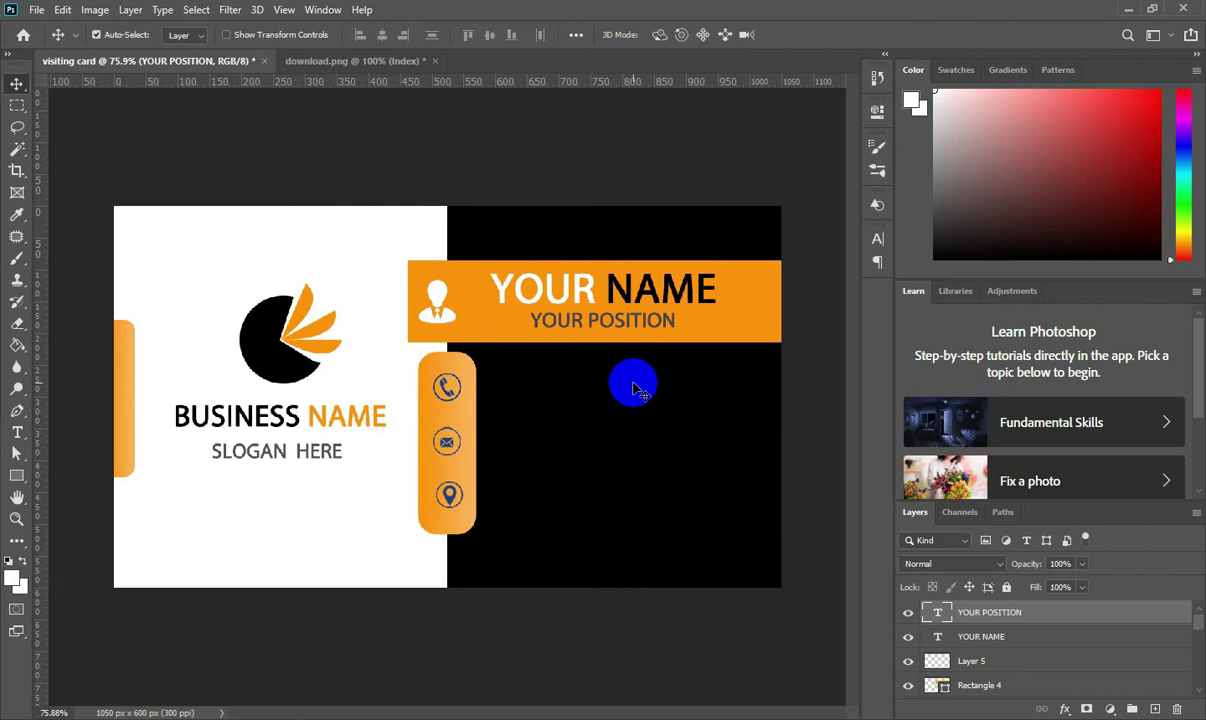
pyautogui.moveTo(503, 284)
pyautogui.mouseDown()
pyautogui.moveTo(533, 343)
pyautogui.moveTo(548, 322)
pyautogui.mouseUp()
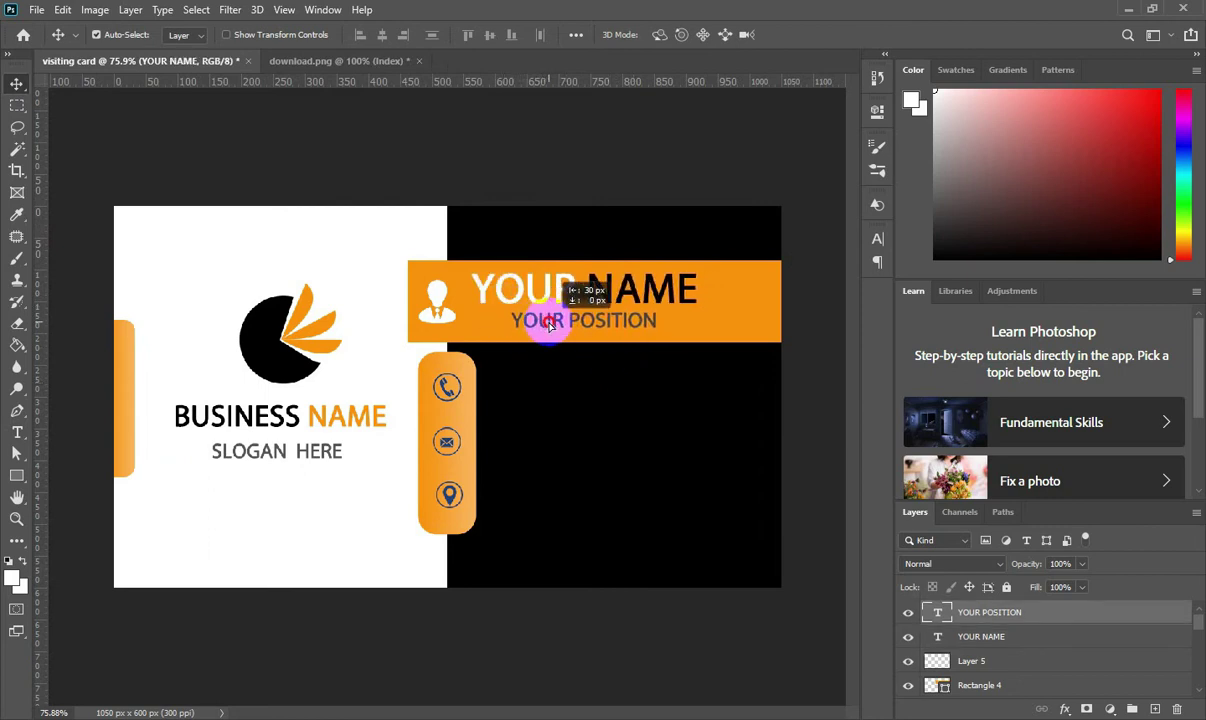
# Step: Scale YOUR NAME down to 94.66% within the orange banner
pyautogui.click(546, 289)
pyautogui.hotkey('ctrl', 't')
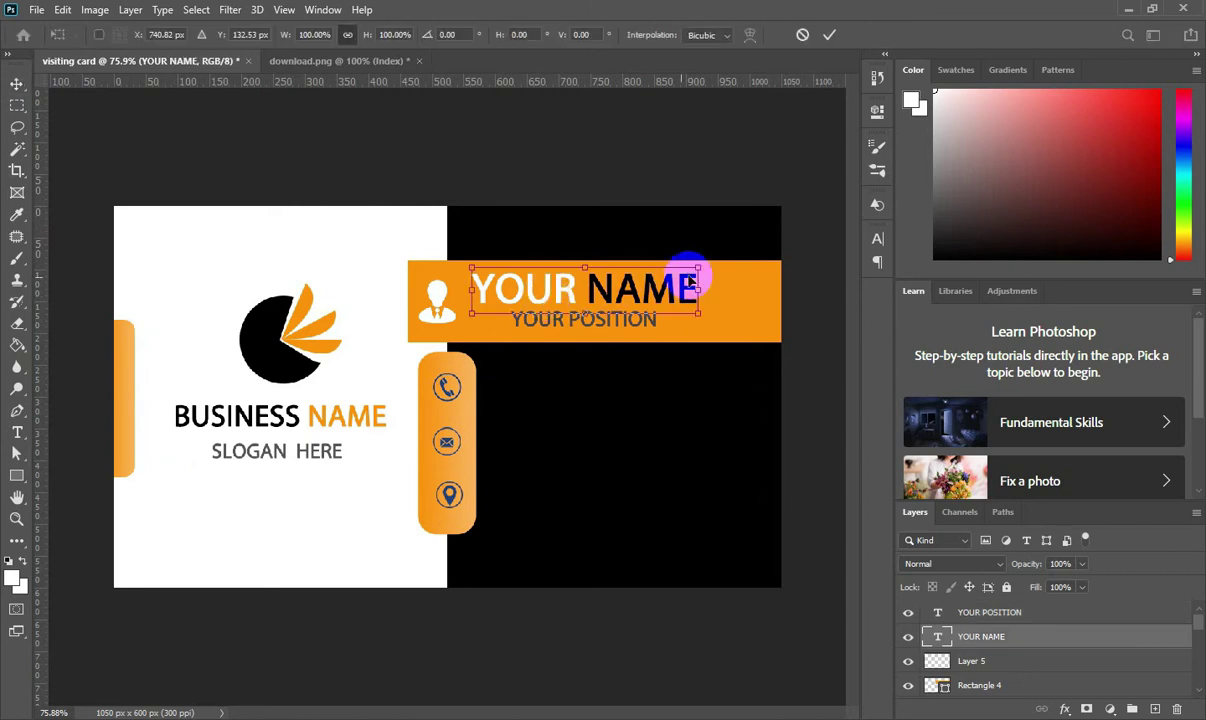
pyautogui.moveTo(690, 284); pyautogui.dragTo(686, 288)
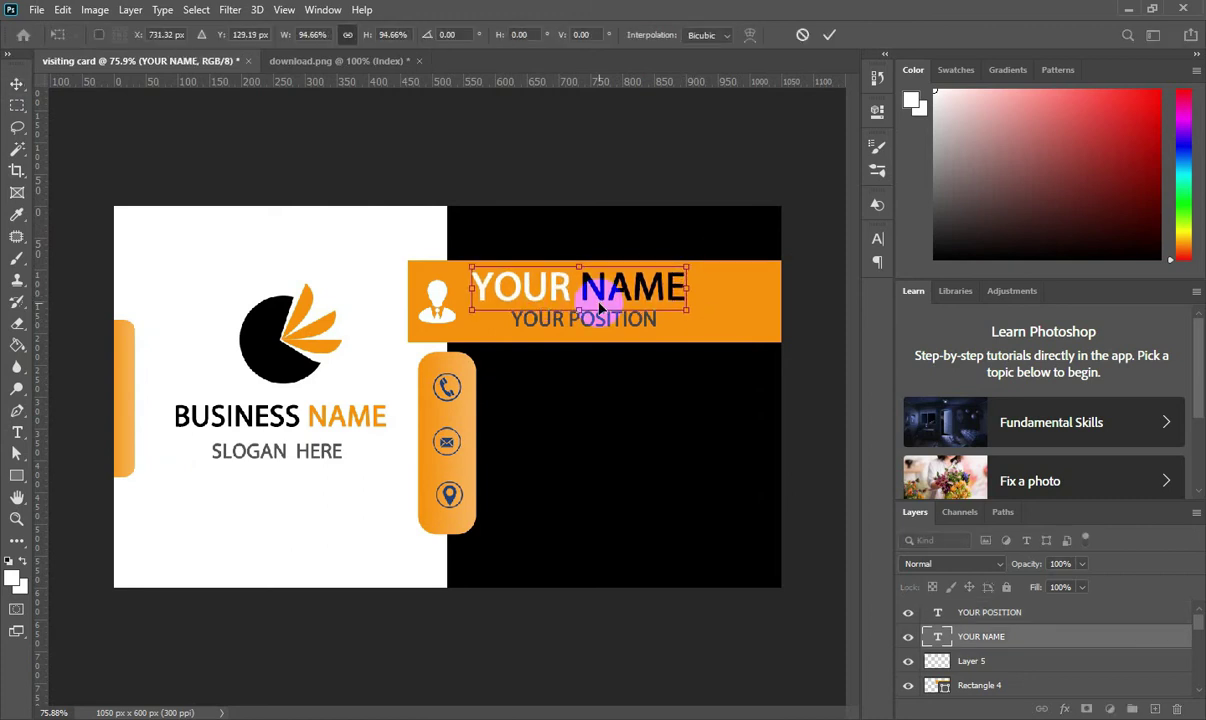
pyautogui.press('Return')
pyautogui.click(578, 330)
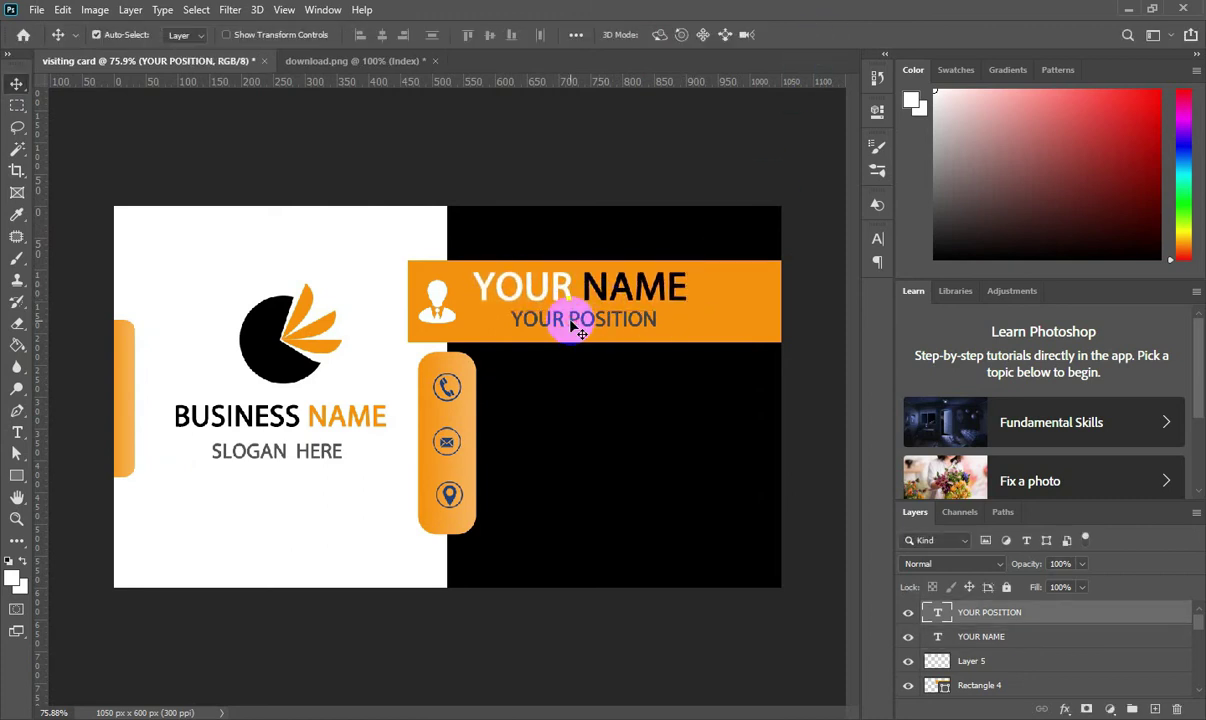
# Step: On a new layer, draw a thin 350×4 px rectangle bar under YOUR POSITION
pyautogui.click(1155, 708)
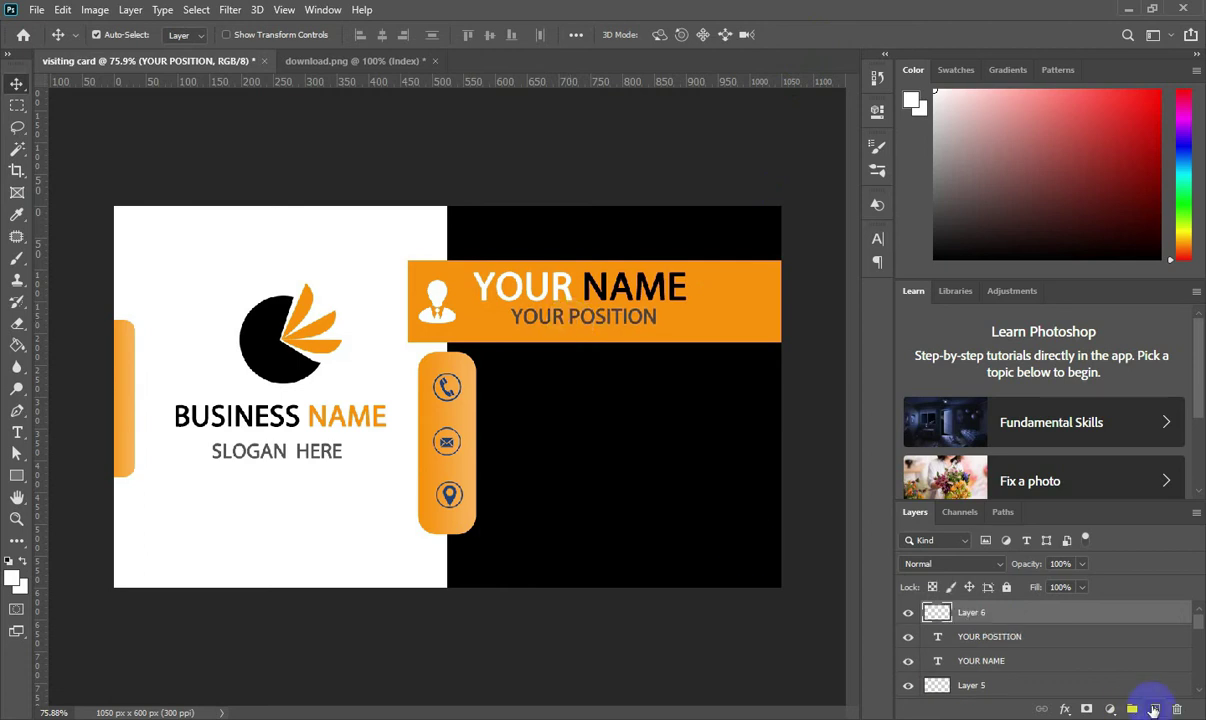
pyautogui.moveTo(17, 475); pyautogui.dragTo(78, 497)
pyautogui.scroll(2, 638, 328)
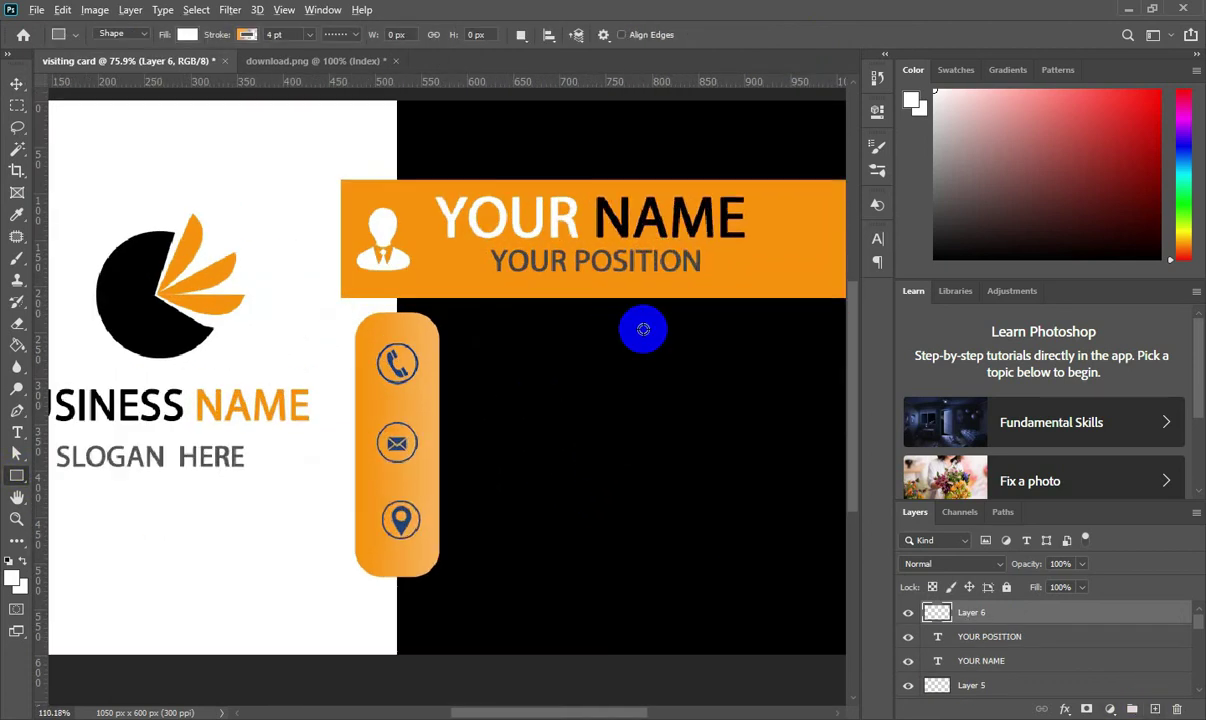
pyautogui.scroll(2, 686, 285)
pyautogui.moveTo(638, 543); pyautogui.dragTo(493, 653)
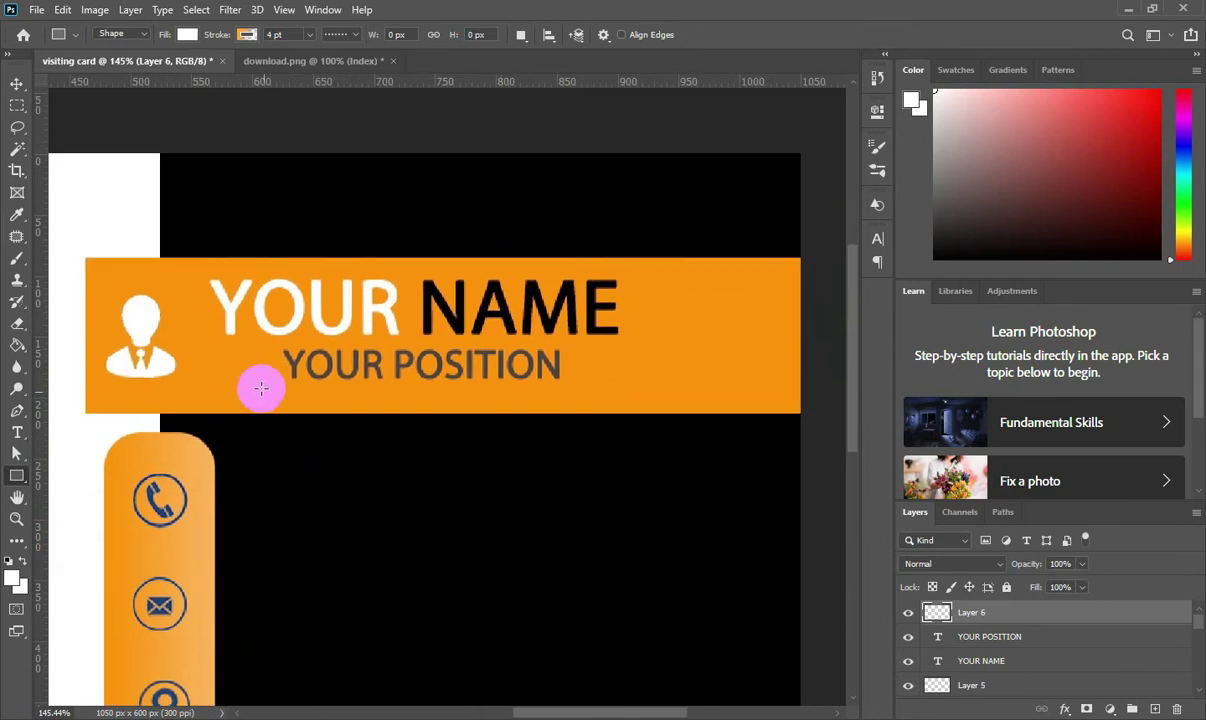
pyautogui.moveTo(208, 378); pyautogui.dragTo(668, 384)
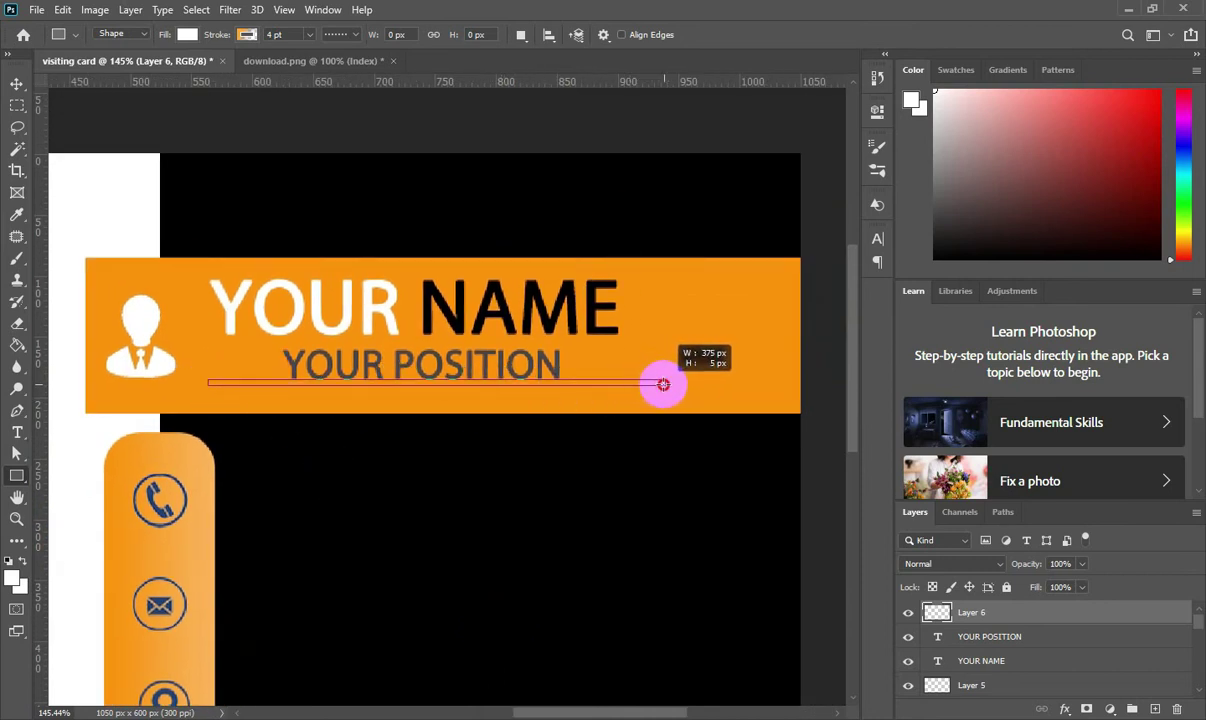
pyautogui.moveTo(663, 384); pyautogui.dragTo(633, 382)
# Step: Set the bar's stroke width to 0 pt
pyautogui.click(670, 211)
pyautogui.click(763, 211)
pyautogui.click(750, 292)
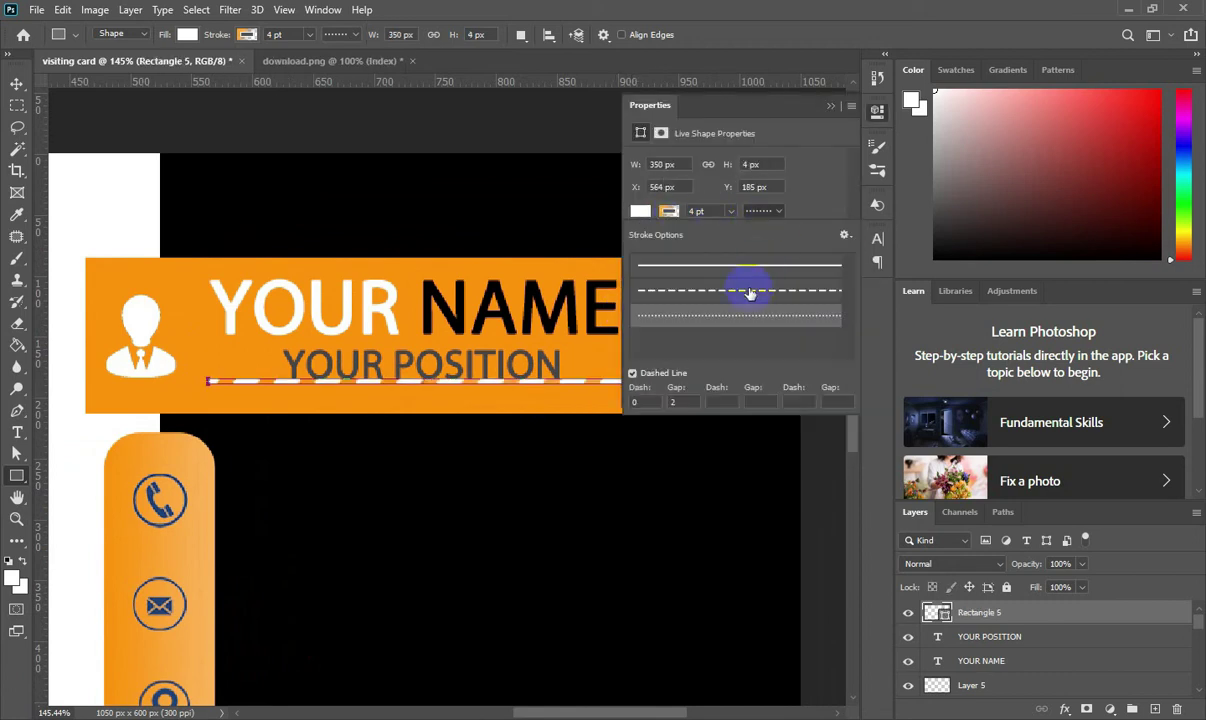
pyautogui.click(730, 211)
pyautogui.moveTo(721, 232); pyautogui.dragTo(700, 231)
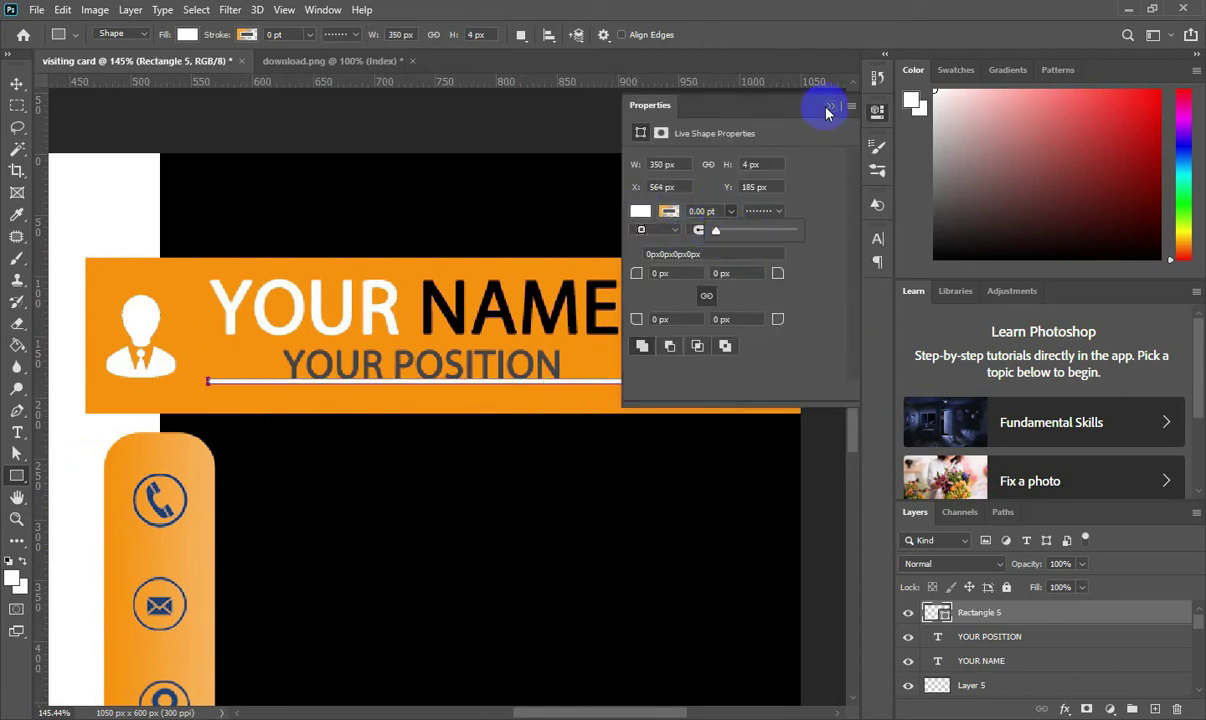
# Step: Fill the bar with a white-to-black gradient at angle 0
pyautogui.click(640, 214)
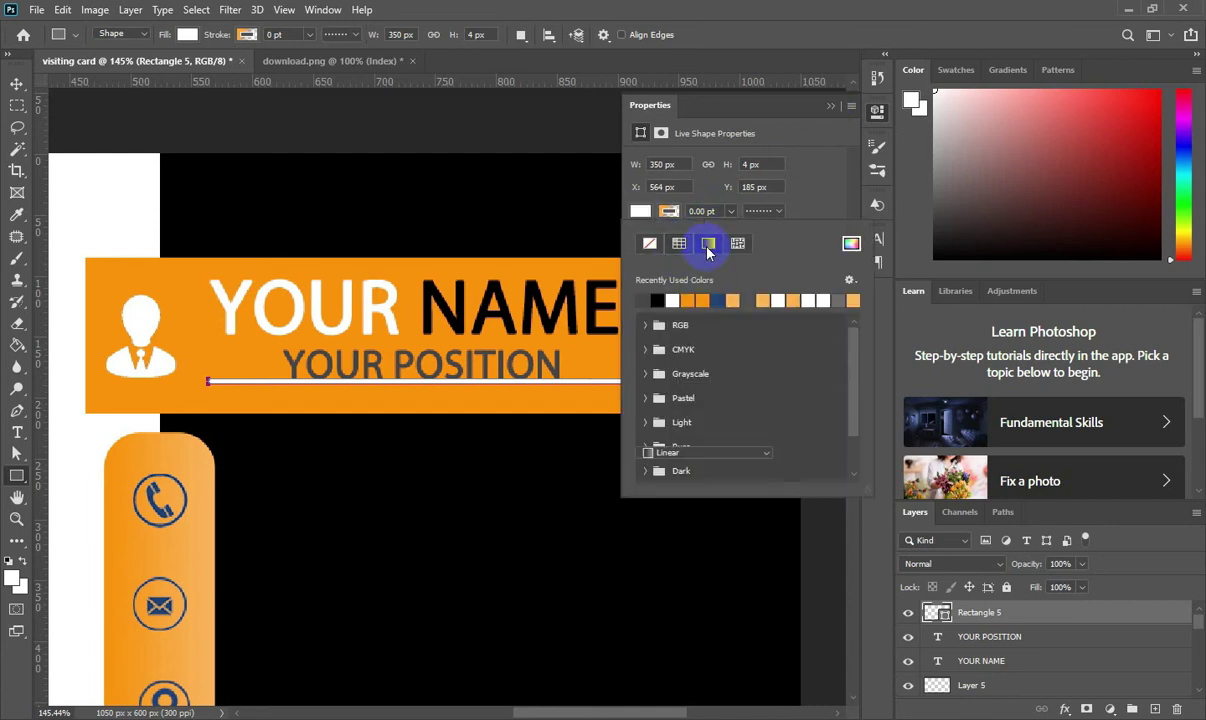
pyautogui.click(708, 245)
pyautogui.doubleClick(639, 432)
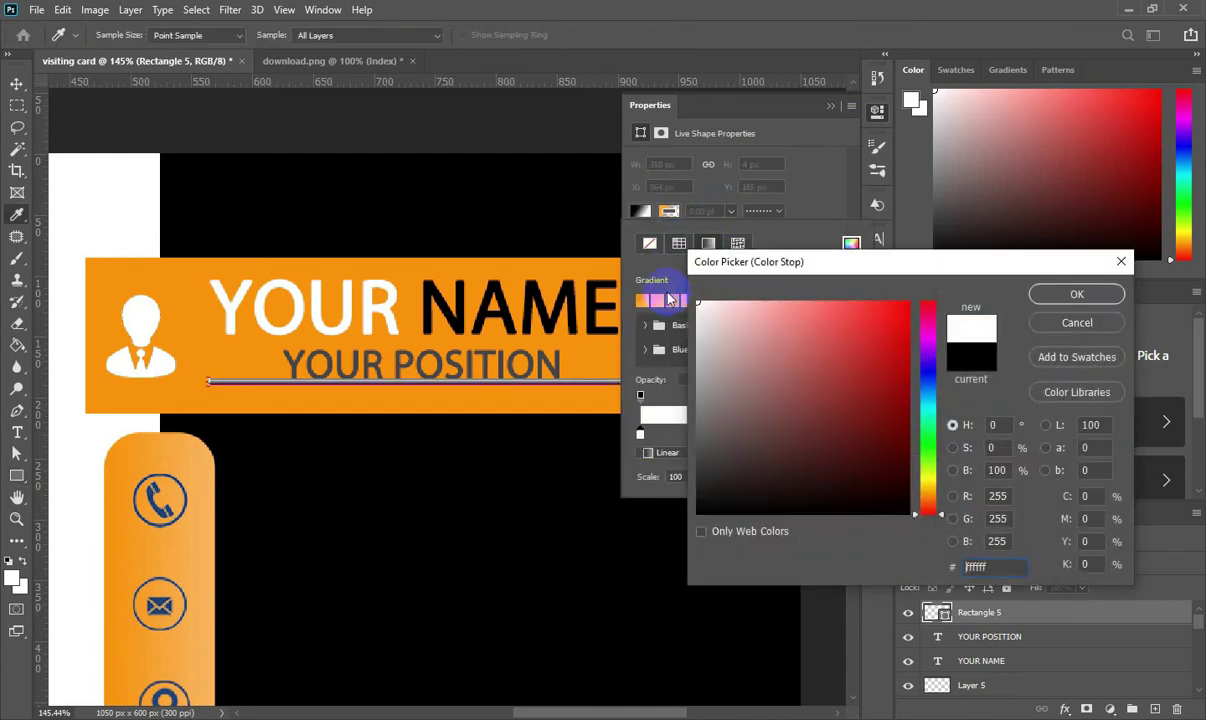
pyautogui.click(1075, 296)
pyautogui.doubleClick(852, 435)
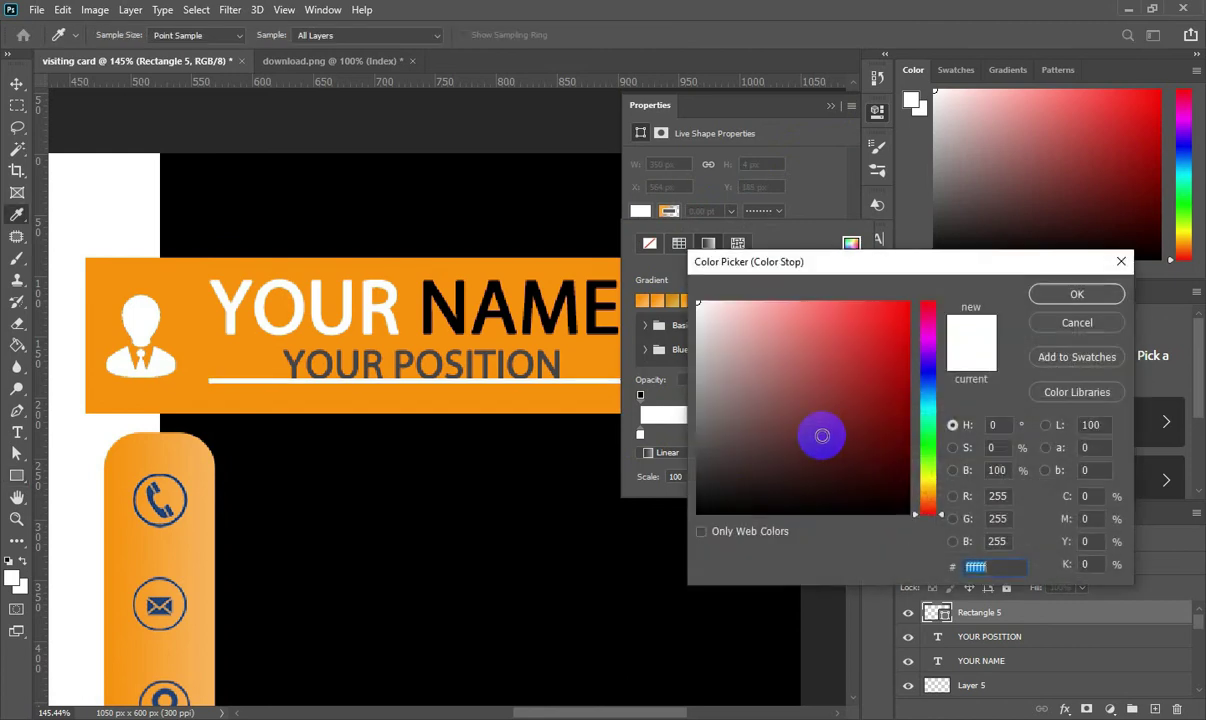
pyautogui.click(697, 512)
pyautogui.click(1077, 293)
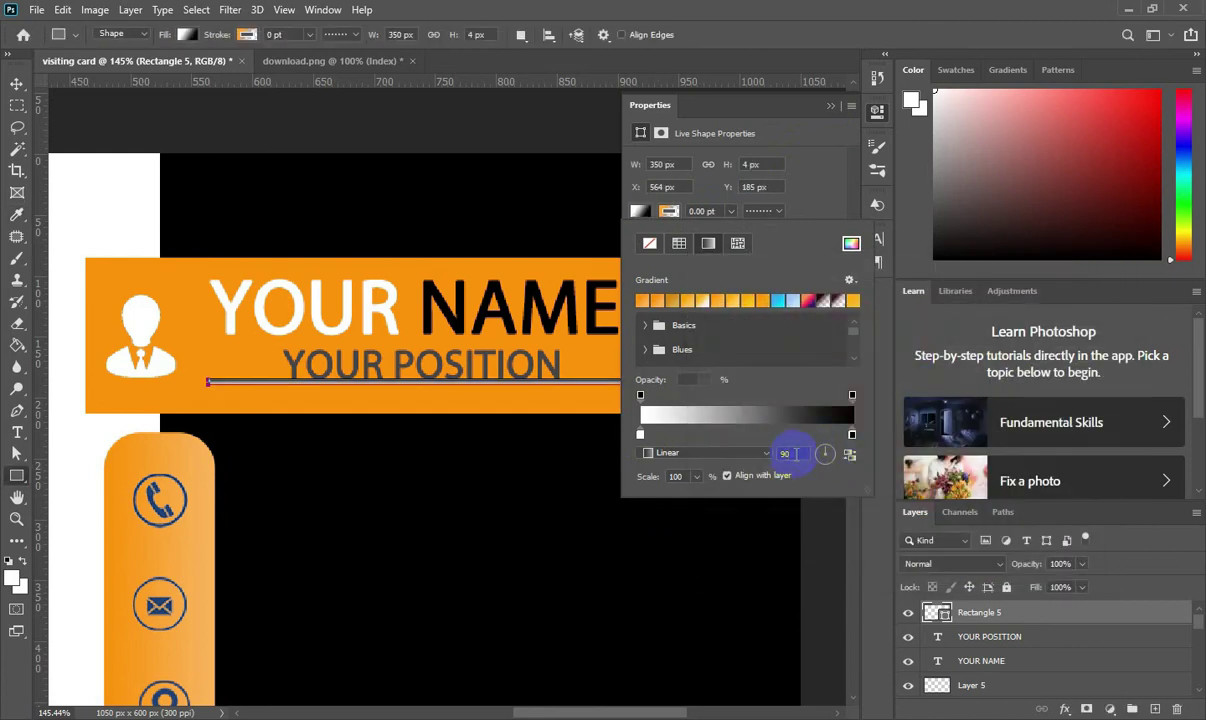
pyautogui.write('0')
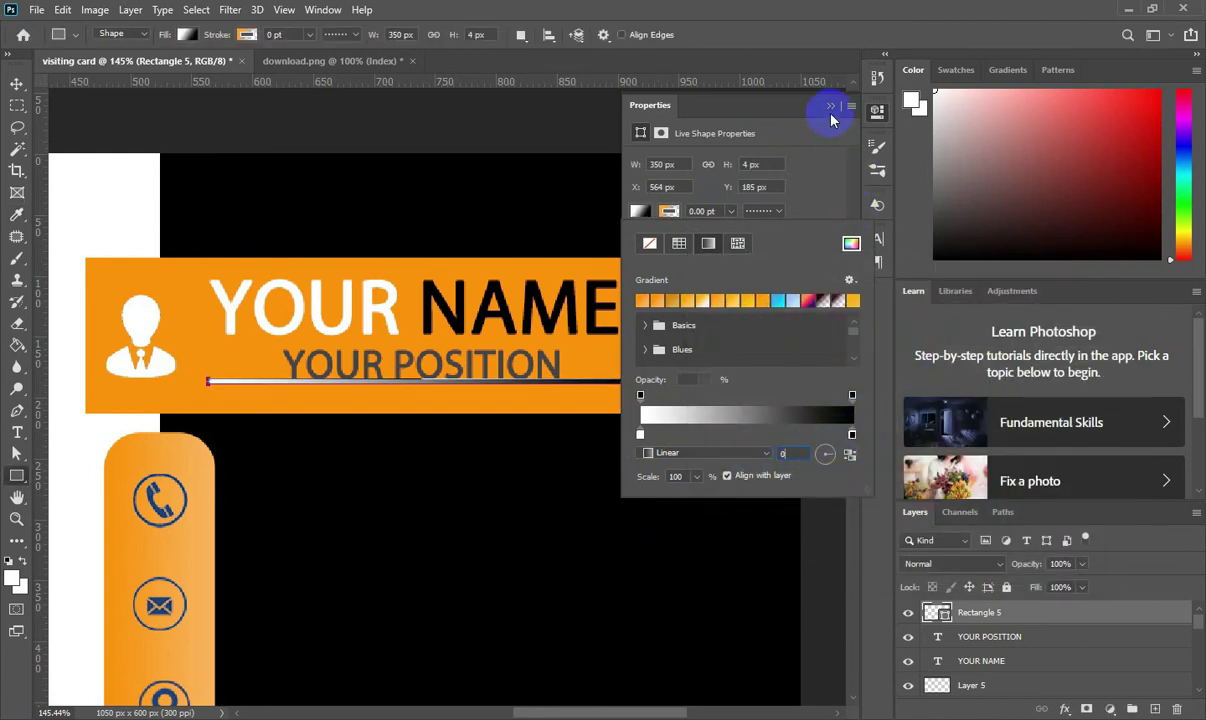
pyautogui.click(830, 107)
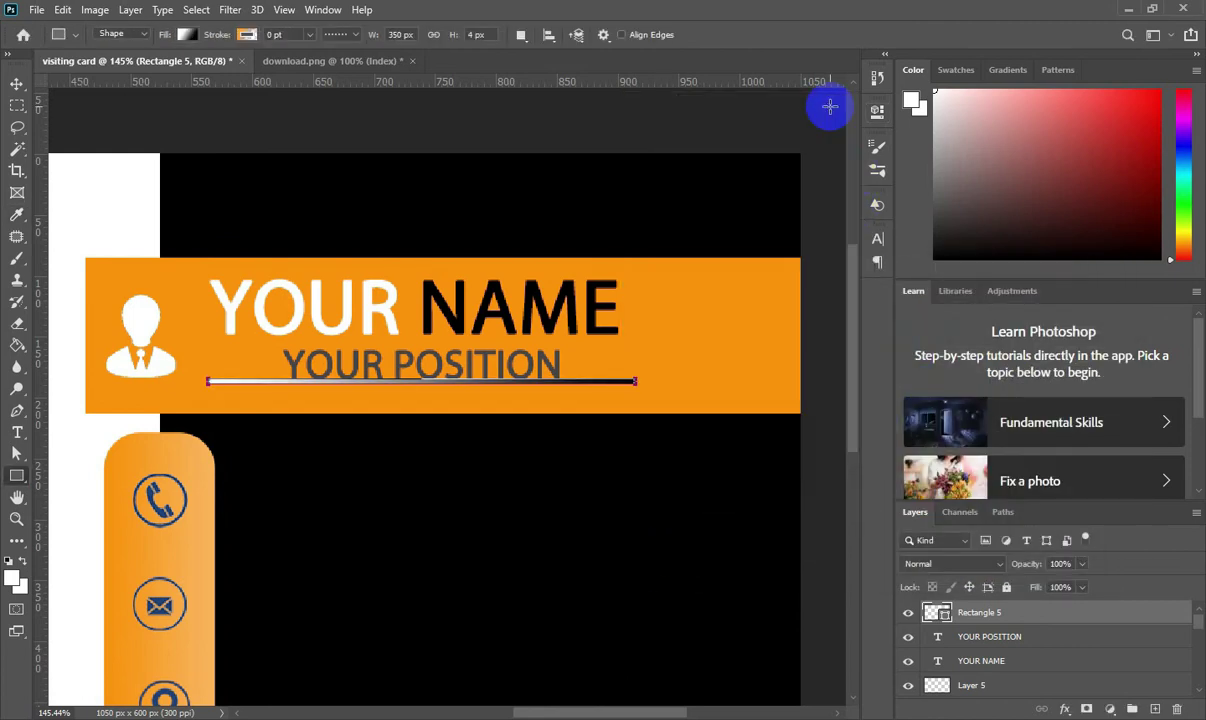
# Step: Add an extra colour stop to the bar's gradient, shifted slightly left
pyautogui.click(186, 35)
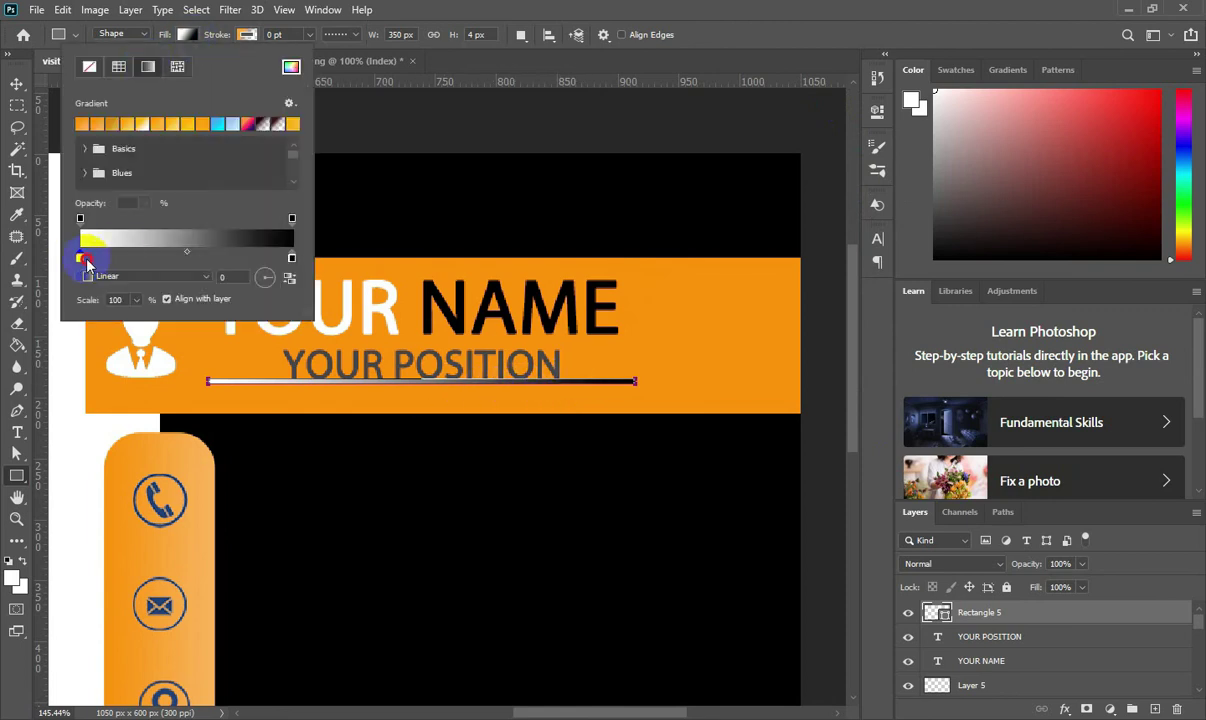
pyautogui.click(192, 262)
pyautogui.moveTo(173, 263); pyautogui.dragTo(164, 263)
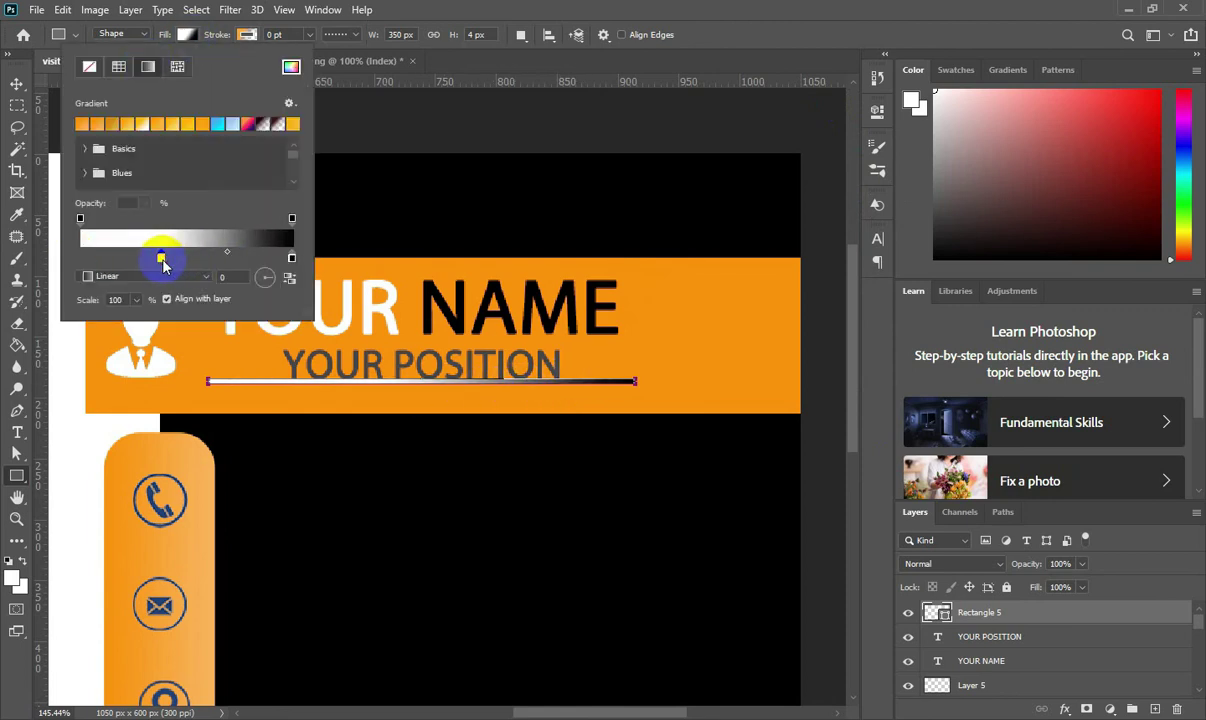
pyautogui.click(740, 75)
pyautogui.click(16, 83)
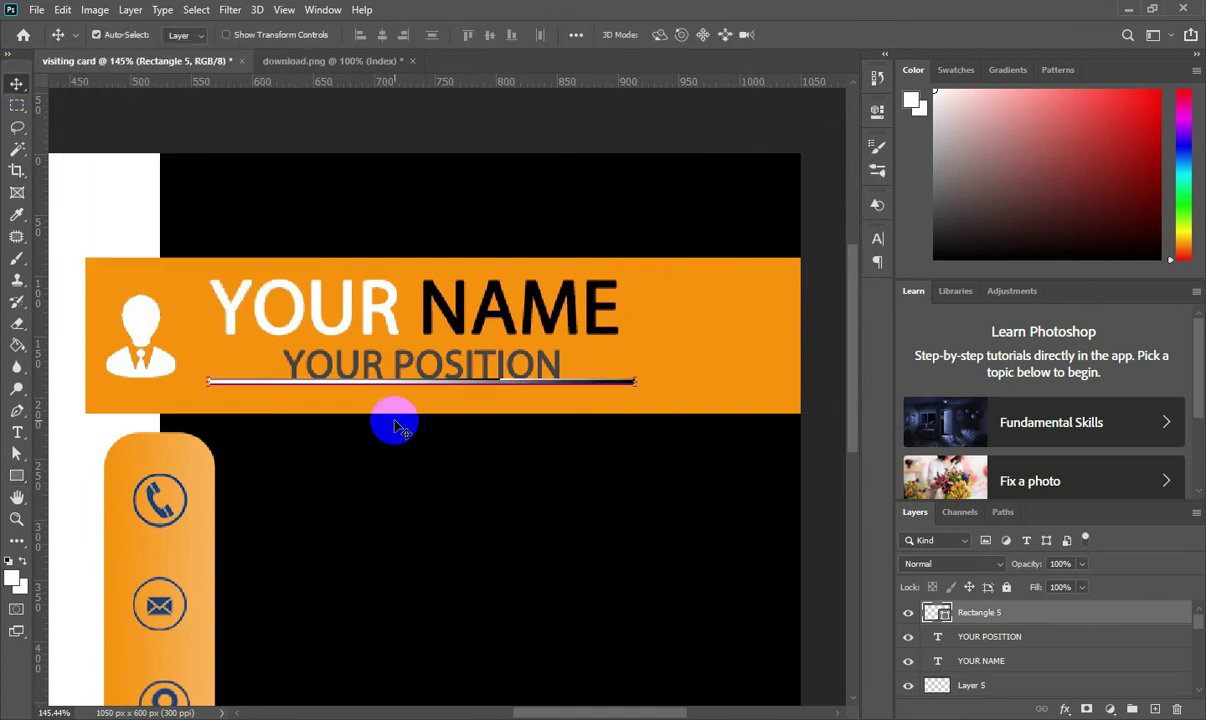
# Step: Place the QR image file onto the card, scaled down at the banner's right end
pyautogui.scroll(-3, 397, 425)
pyautogui.scroll(-2, 397, 425)
pyautogui.scroll(-1, 397, 425)
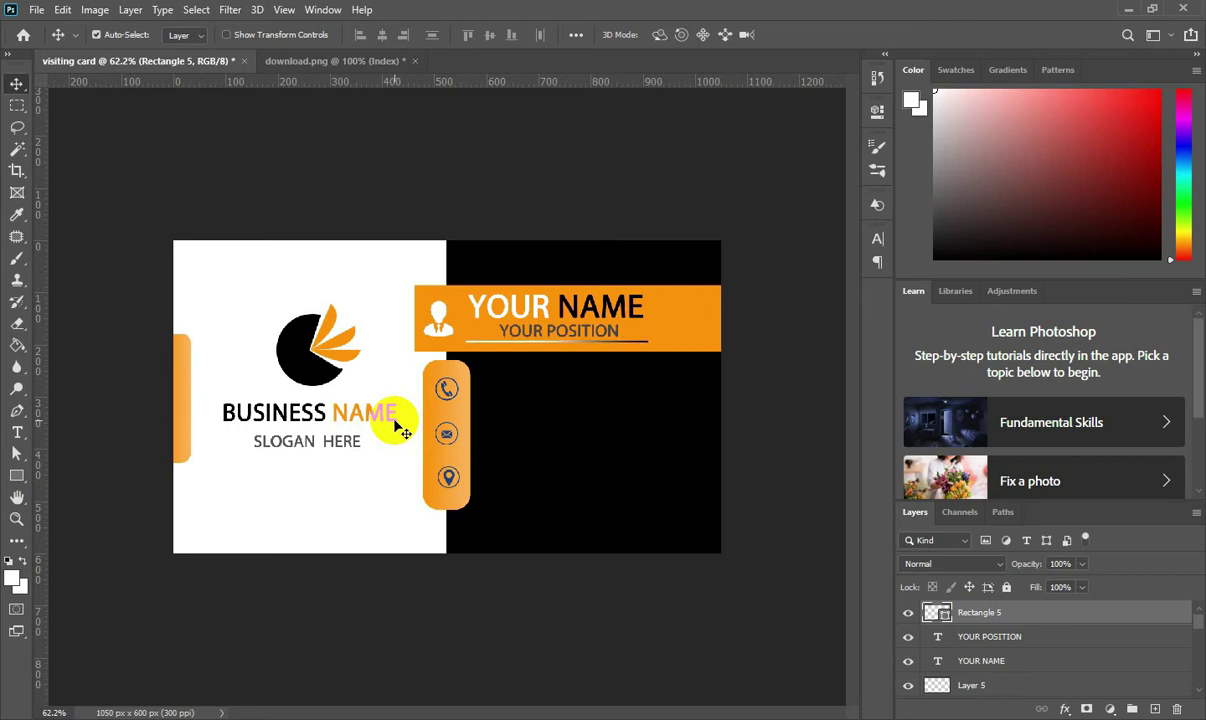
pyautogui.scroll(-2, 520, 418)
pyautogui.scroll(3, 520, 418)
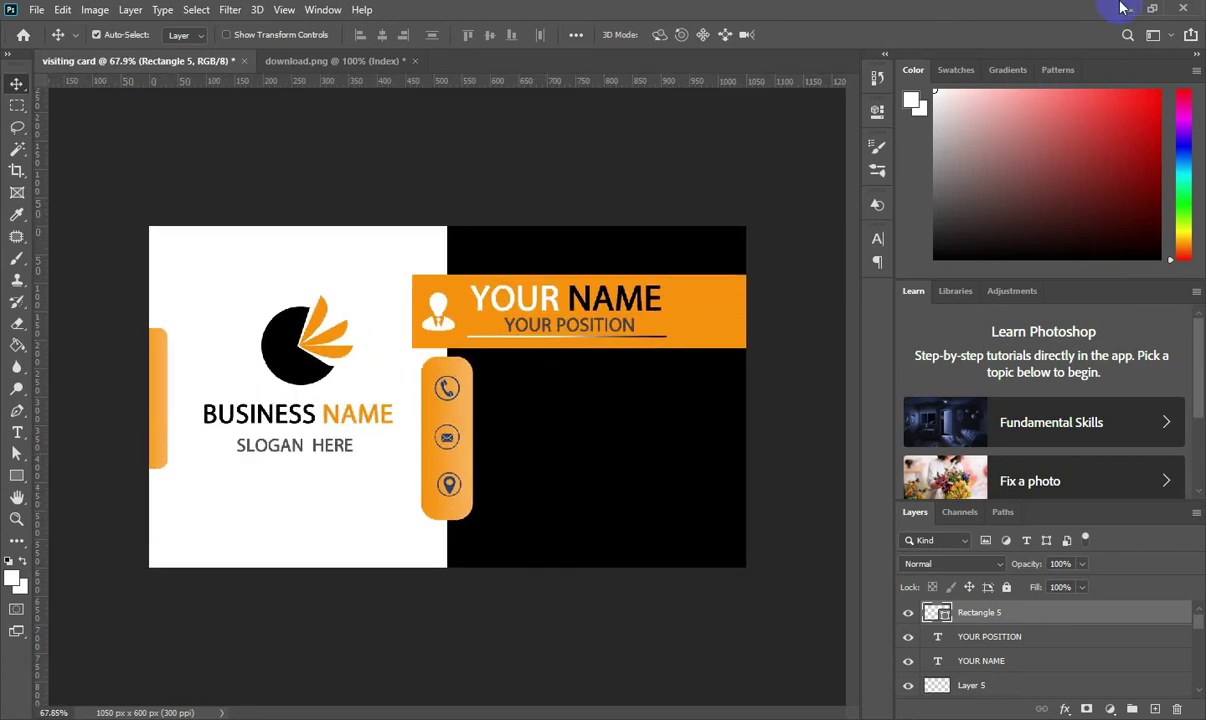
pyautogui.click(1127, 9)
pyautogui.moveTo(118, 150)
pyautogui.mouseDown()
pyautogui.moveTo(612, 390)
pyautogui.moveTo(642, 299)
pyautogui.mouseUp()
pyautogui.moveTo(595, 223); pyautogui.dragTo(483, 455)
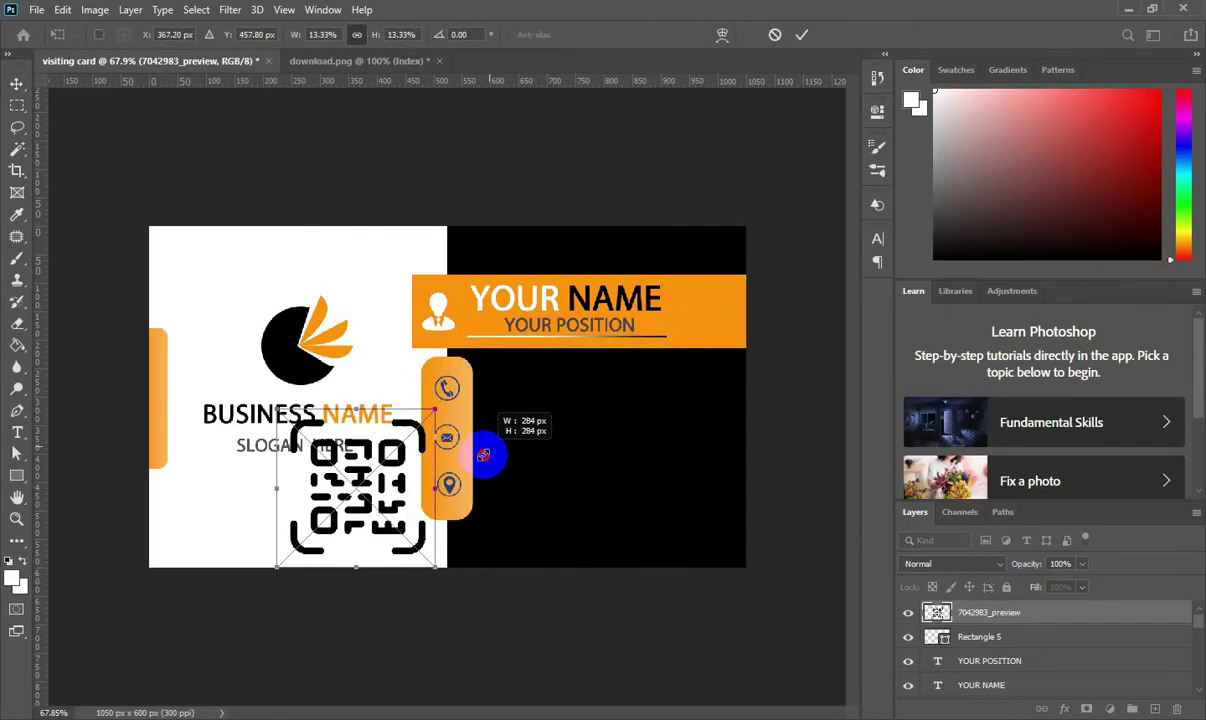
pyautogui.moveTo(377, 488)
pyautogui.mouseDown()
pyautogui.moveTo(630, 335)
pyautogui.moveTo(652, 370)
pyautogui.moveTo(722, 316)
pyautogui.mouseUp()
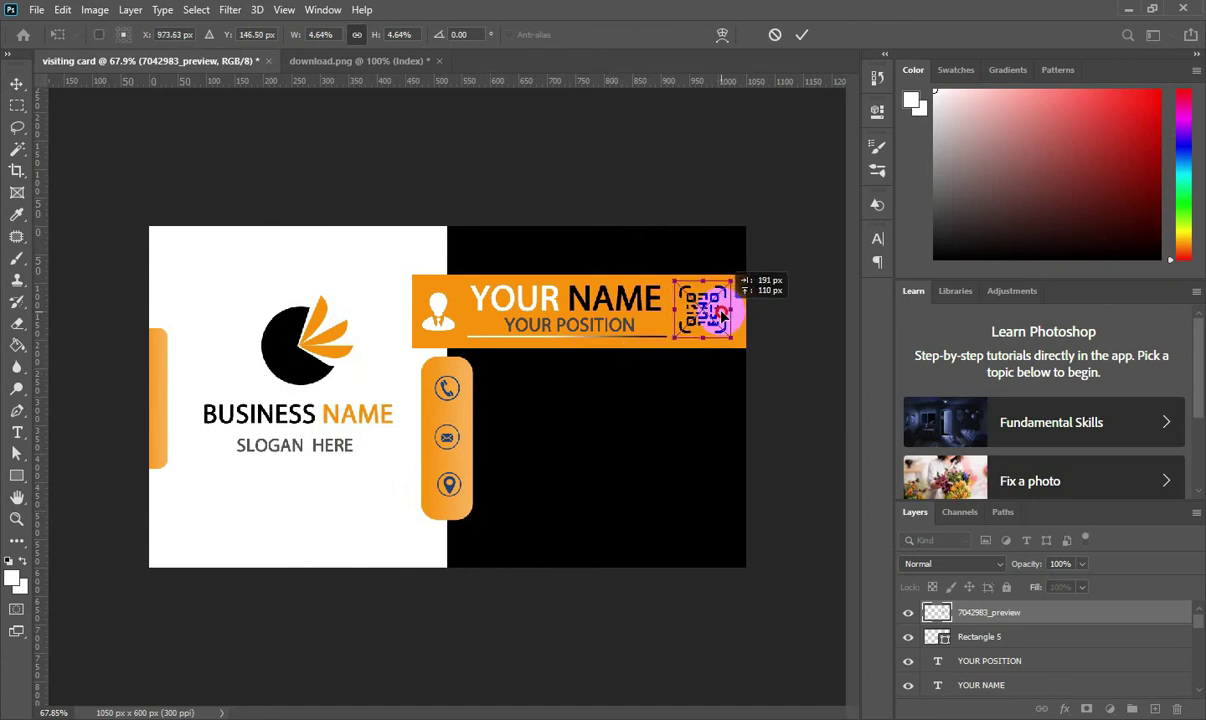
pyautogui.click(801, 35)
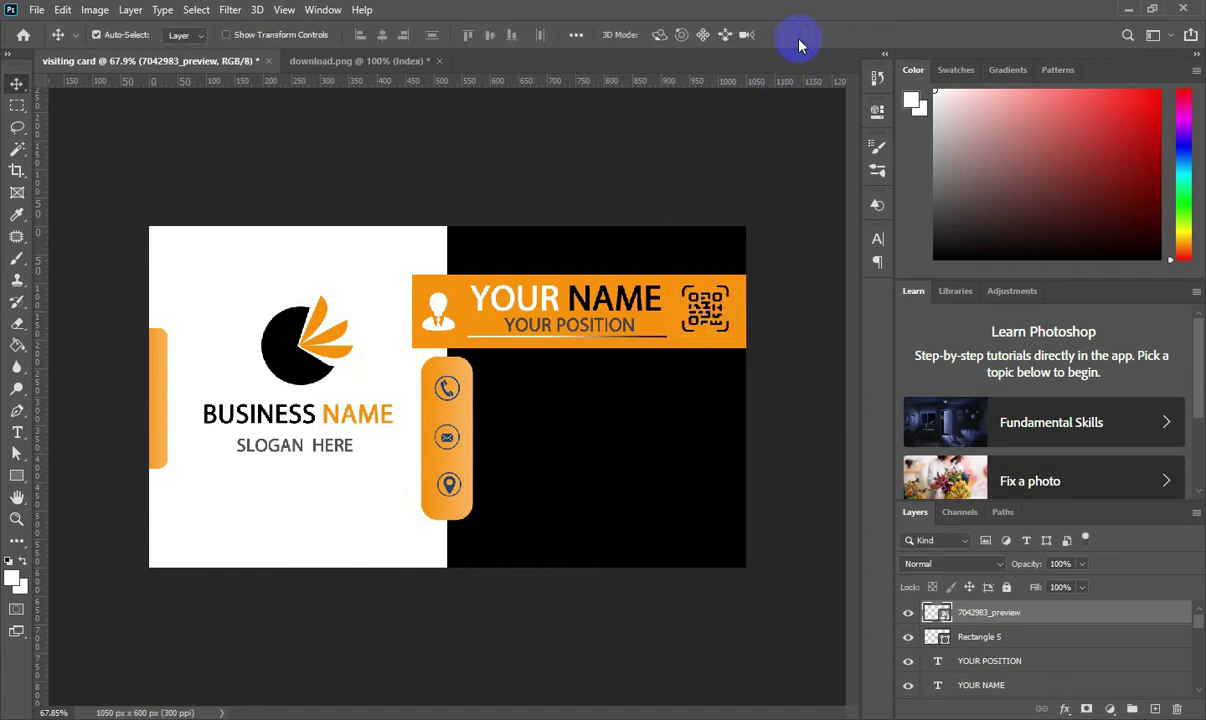
# Step: Apply a Gradient Overlay effect to the QR code layer
pyautogui.doubleClick(1047, 622)
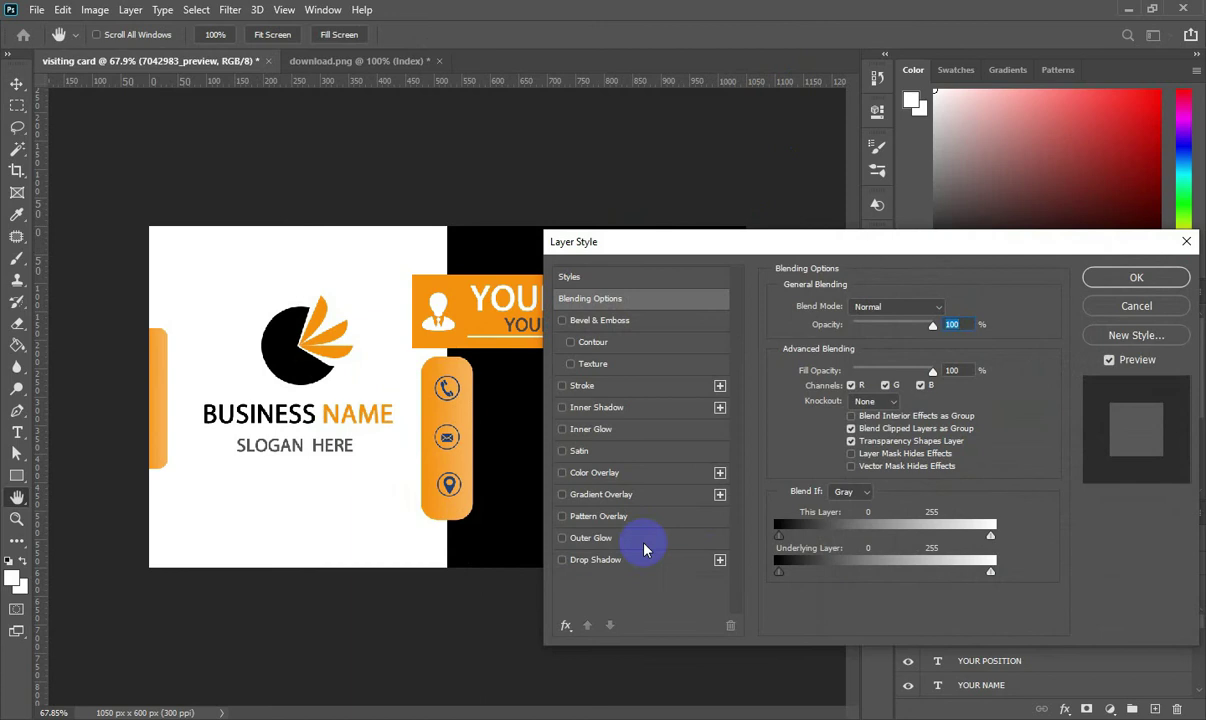
pyautogui.click(577, 494)
pyautogui.click(1100, 277)
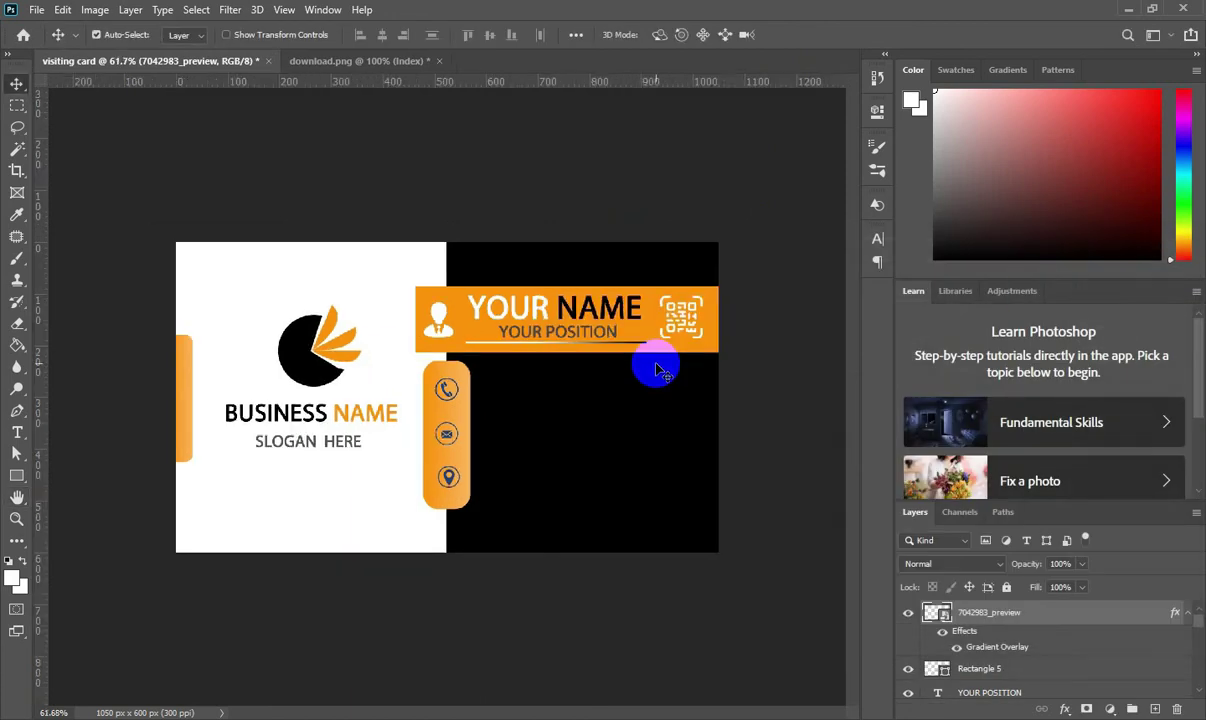
pyautogui.scroll(2, 657, 370)
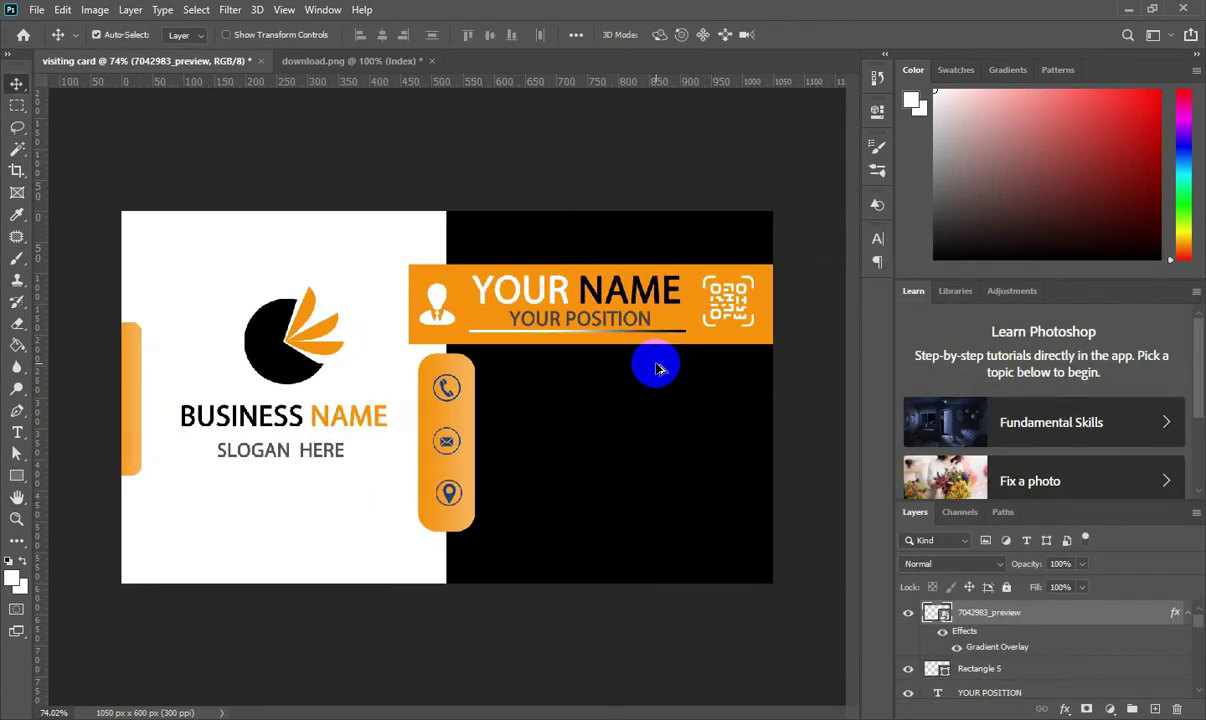
# Step: Set both Gradient Overlay stops to white so the QR code appears white
pyautogui.doubleClick(1056, 626)
pyautogui.click(600, 495)
pyautogui.click(860, 345)
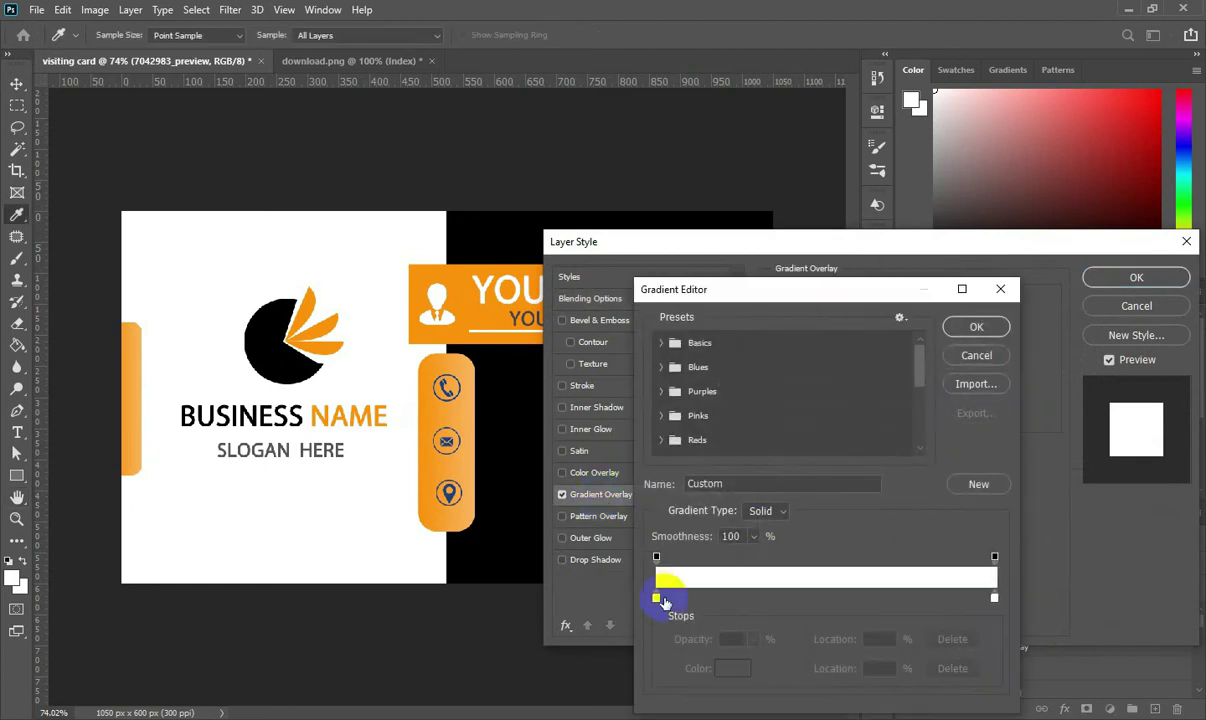
pyautogui.click(656, 598)
pyautogui.doubleClick(656, 598)
pyautogui.click(1077, 294)
pyautogui.click(994, 597)
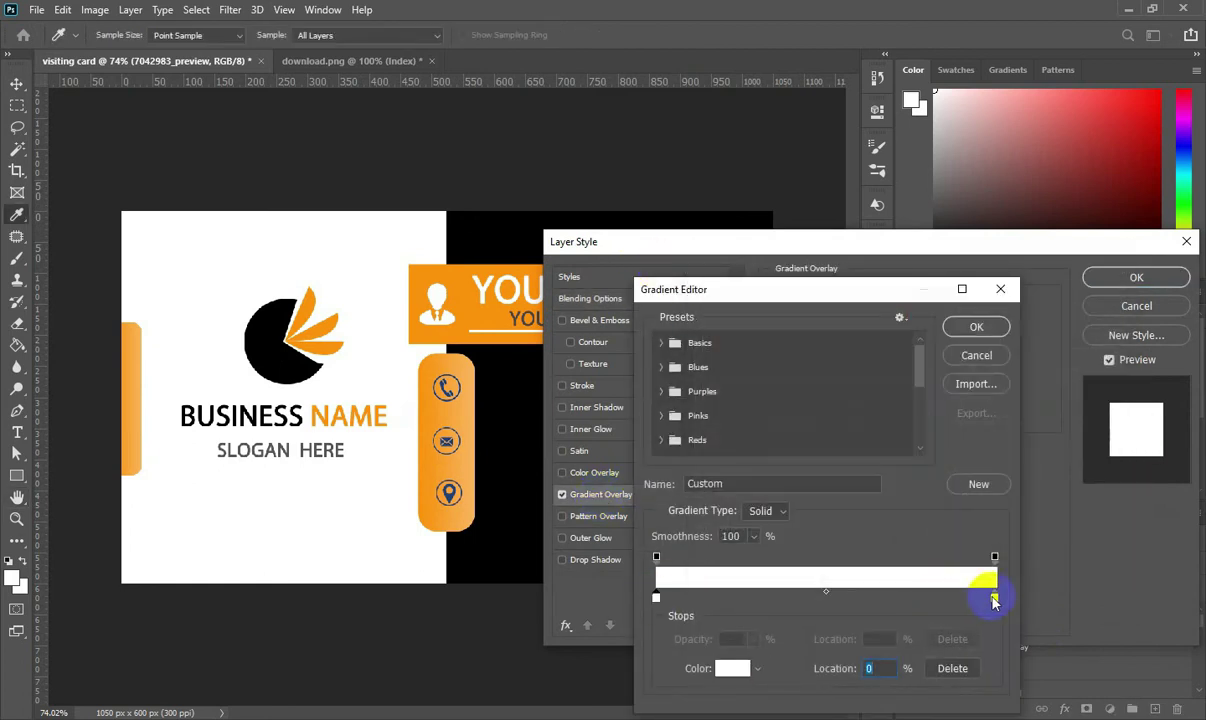
pyautogui.click(732, 668)
pyautogui.click(1106, 295)
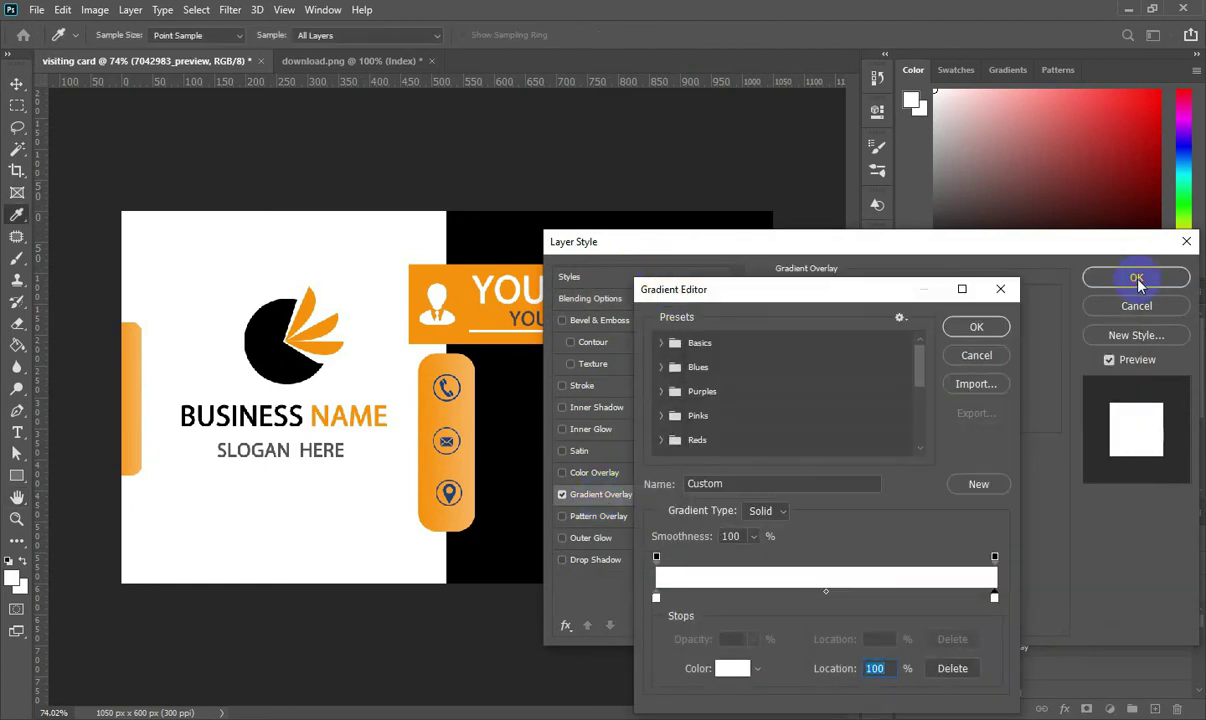
pyautogui.click(976, 327)
pyautogui.click(1136, 277)
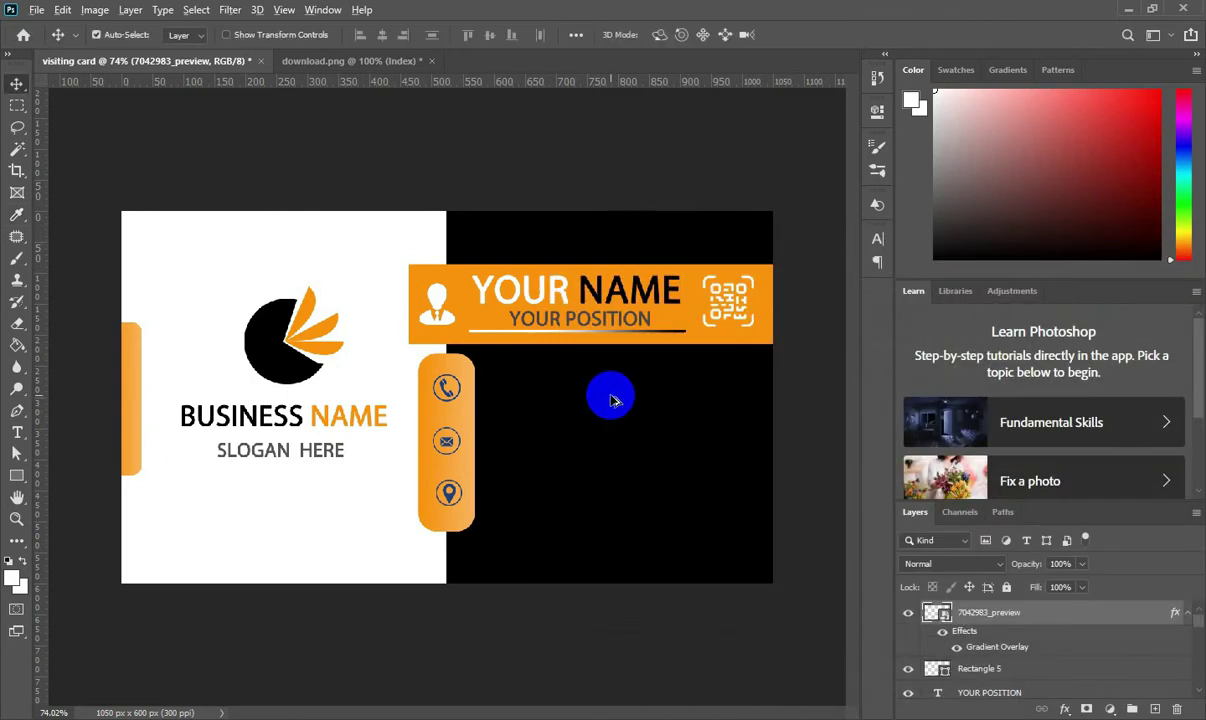
pyautogui.scroll(1, 640, 447)
pyautogui.click(1153, 709)
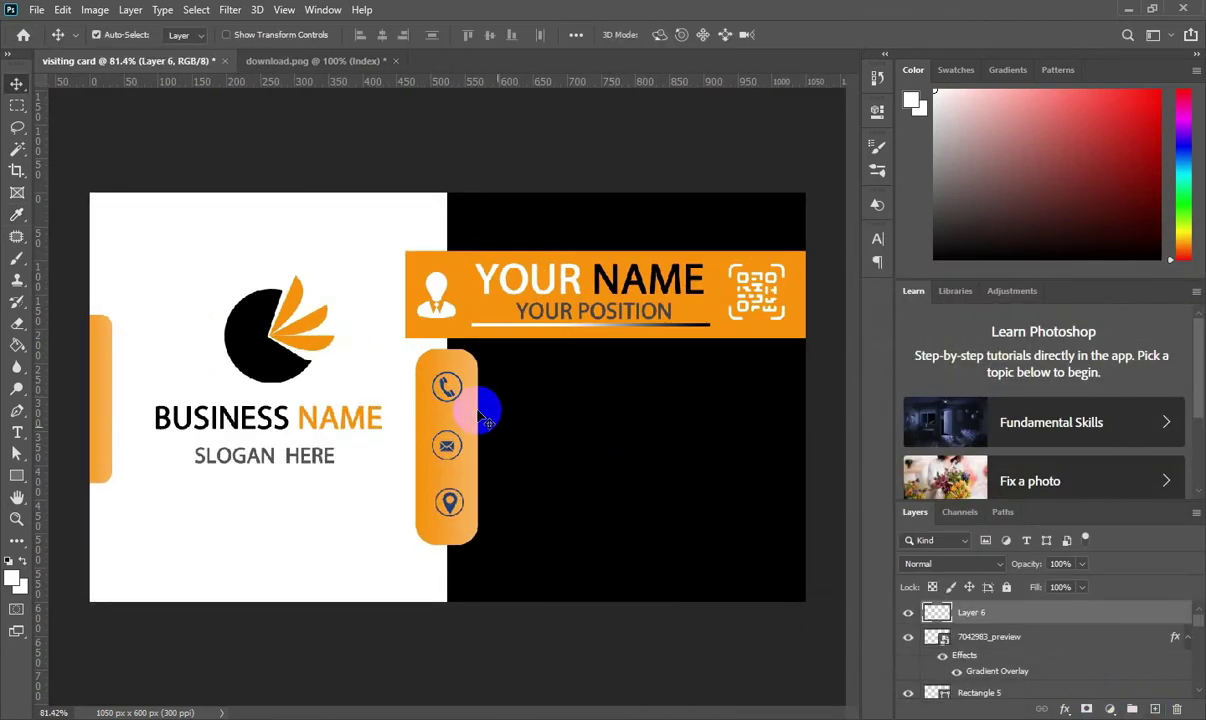
pyautogui.click(16, 432)
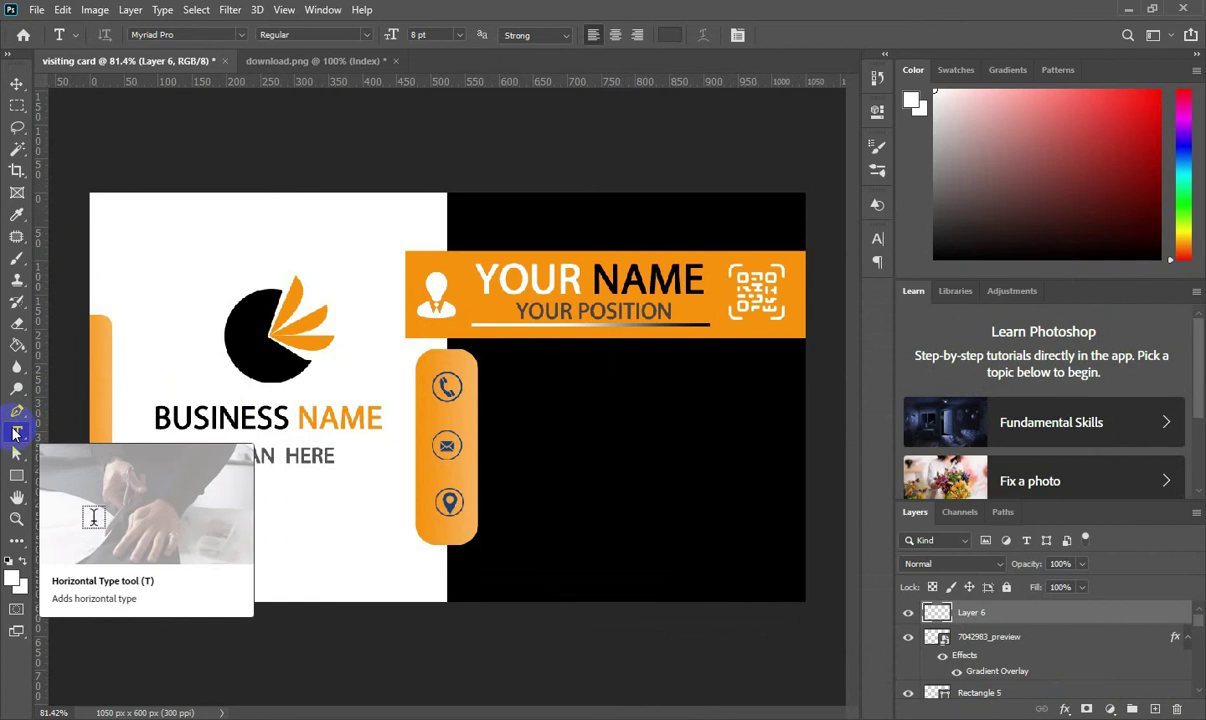
pyautogui.click(503, 385)
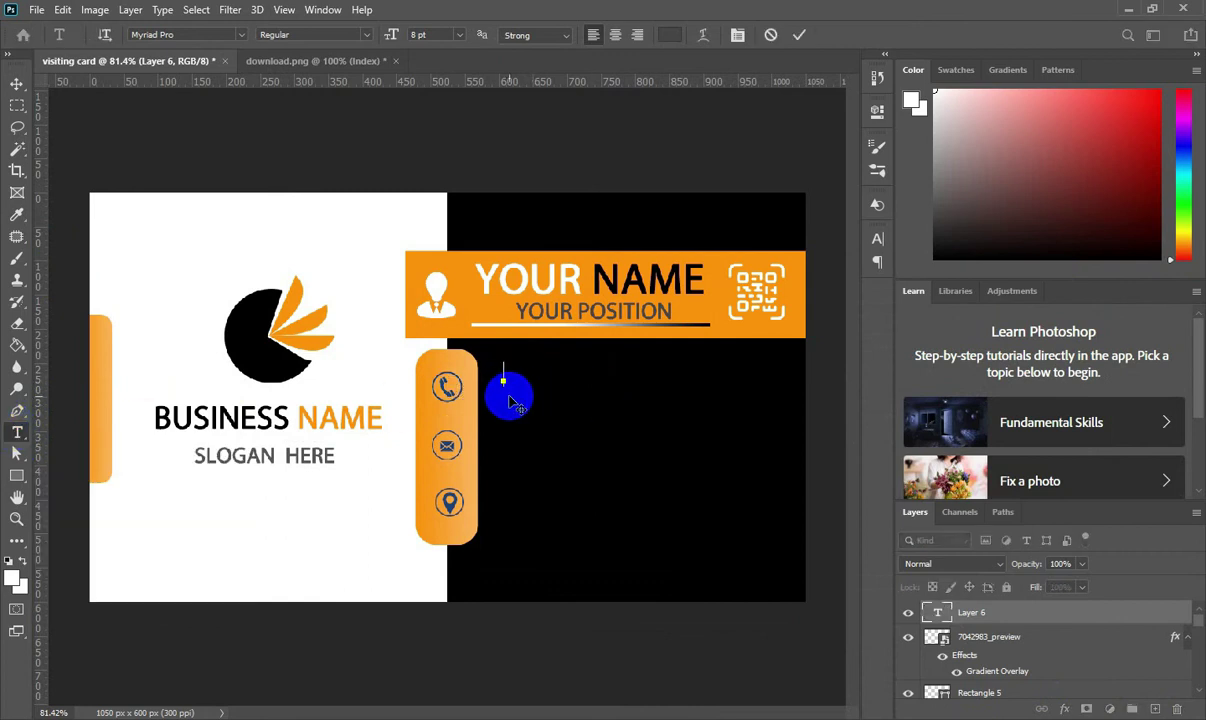
pyautogui.click(669, 35)
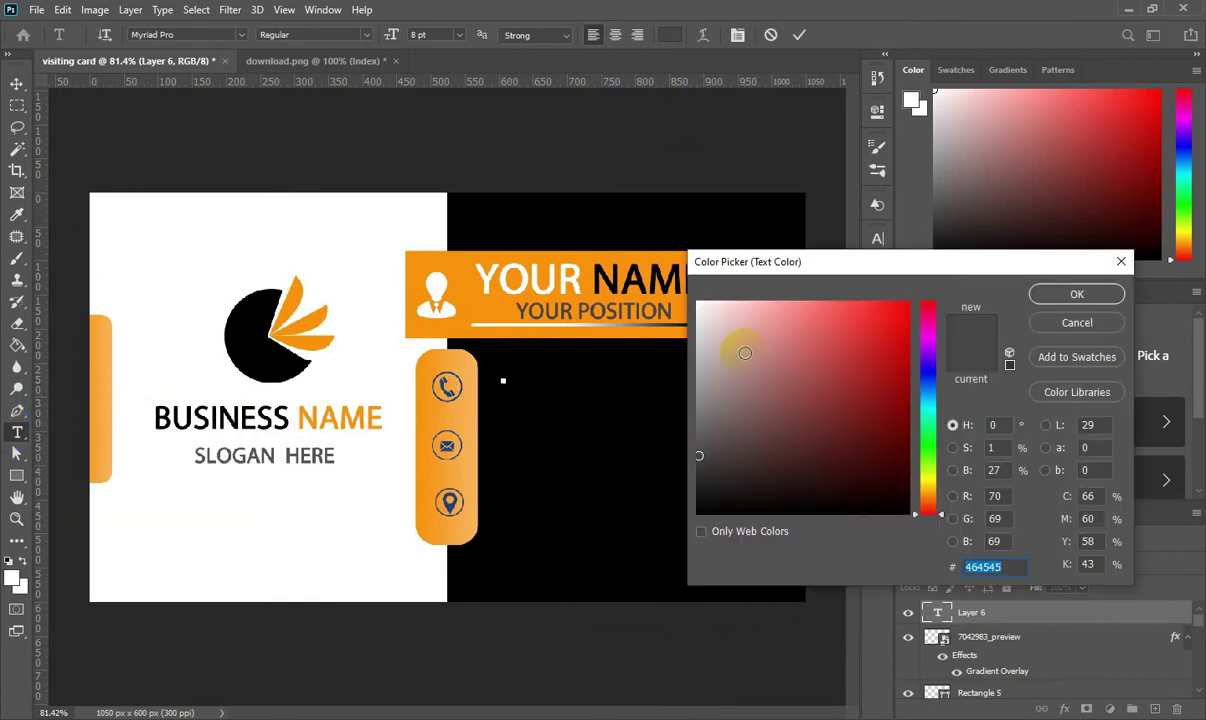
pyautogui.write('ffffff')
pyautogui.press('Return')
pyautogui.write('+0 00 000 0000')
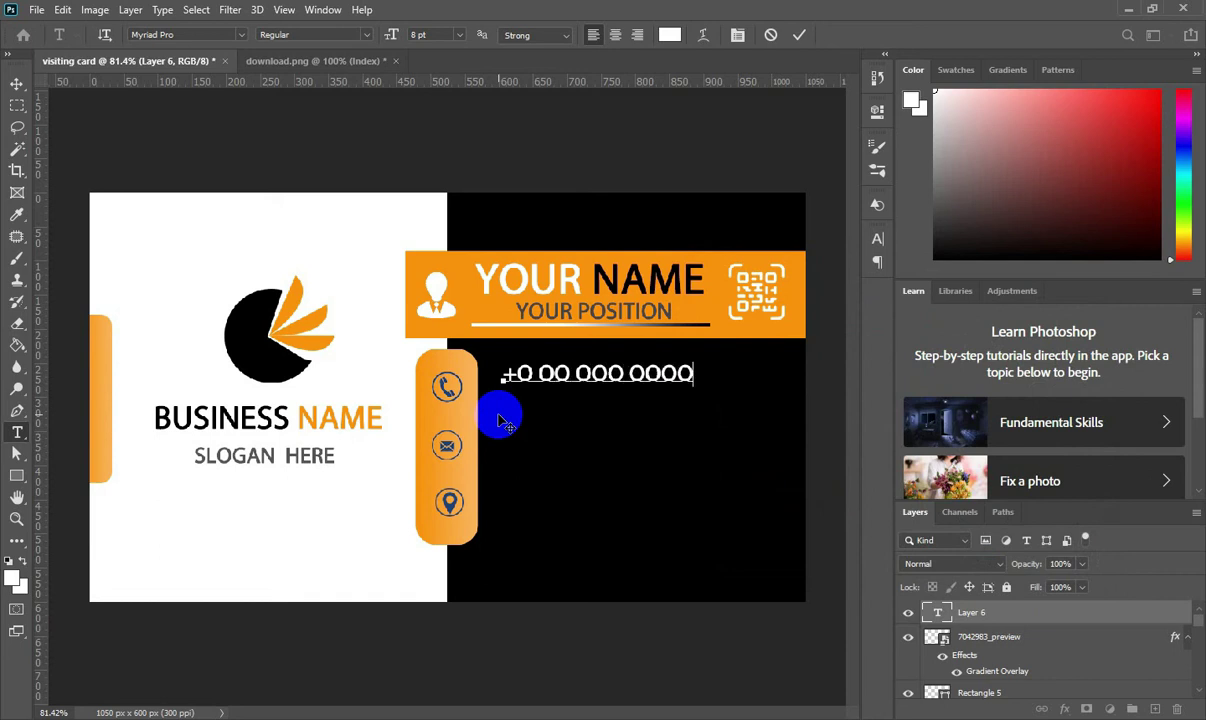
pyautogui.click(799, 34)
# Step: Duplicate the phone number line below the original and align both lines slightly up-left
pyautogui.hotkey('ctrl', 'j')
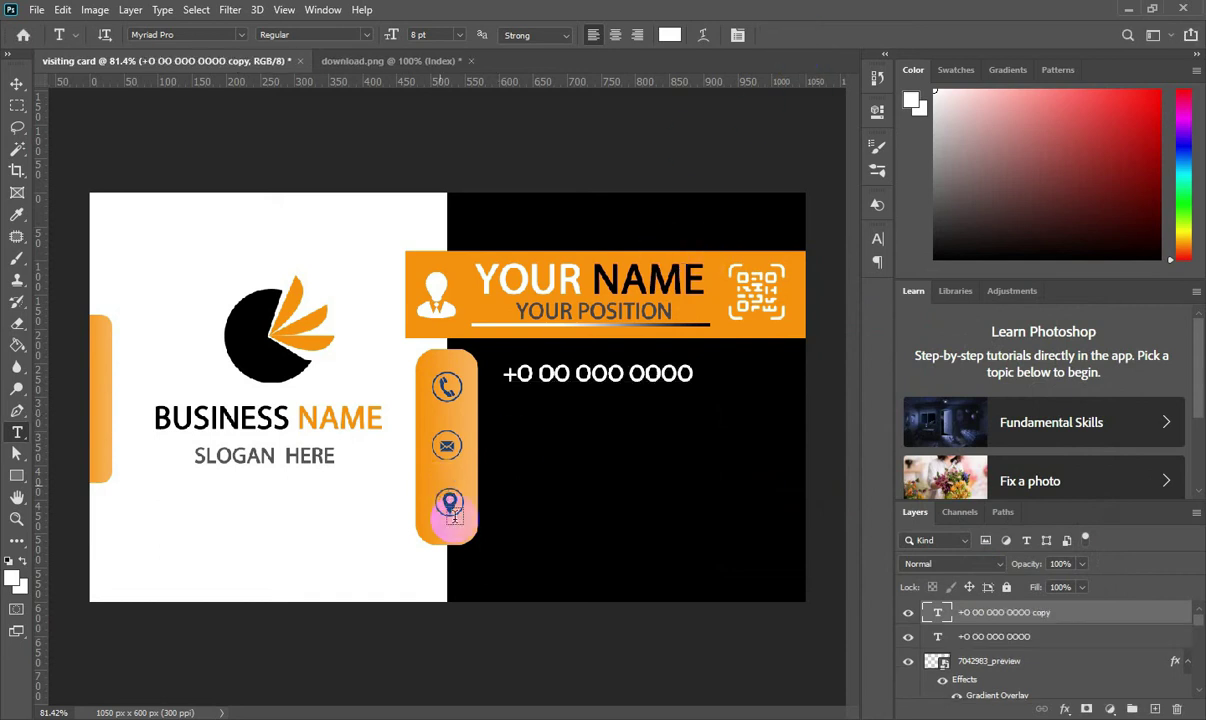
pyautogui.click(16, 83)
pyautogui.hotkey('shift', 'Down')
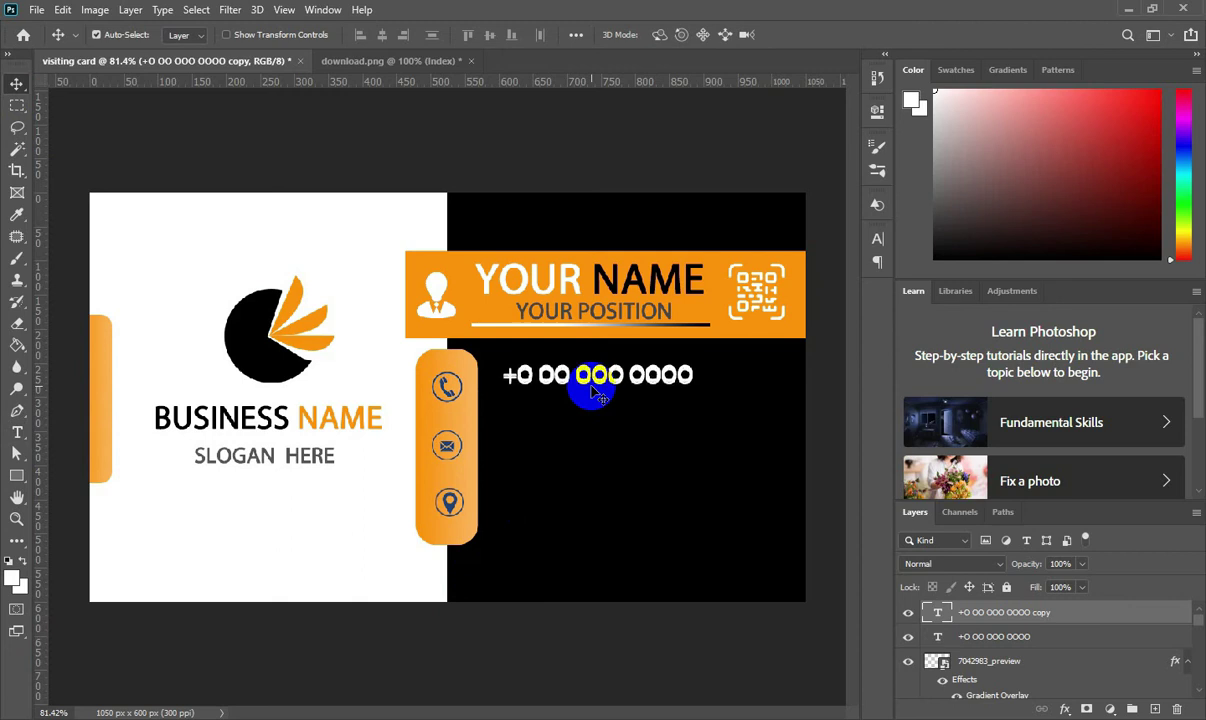
pyautogui.hotkey('shift', 'Down')
pyautogui.click(1005, 657)
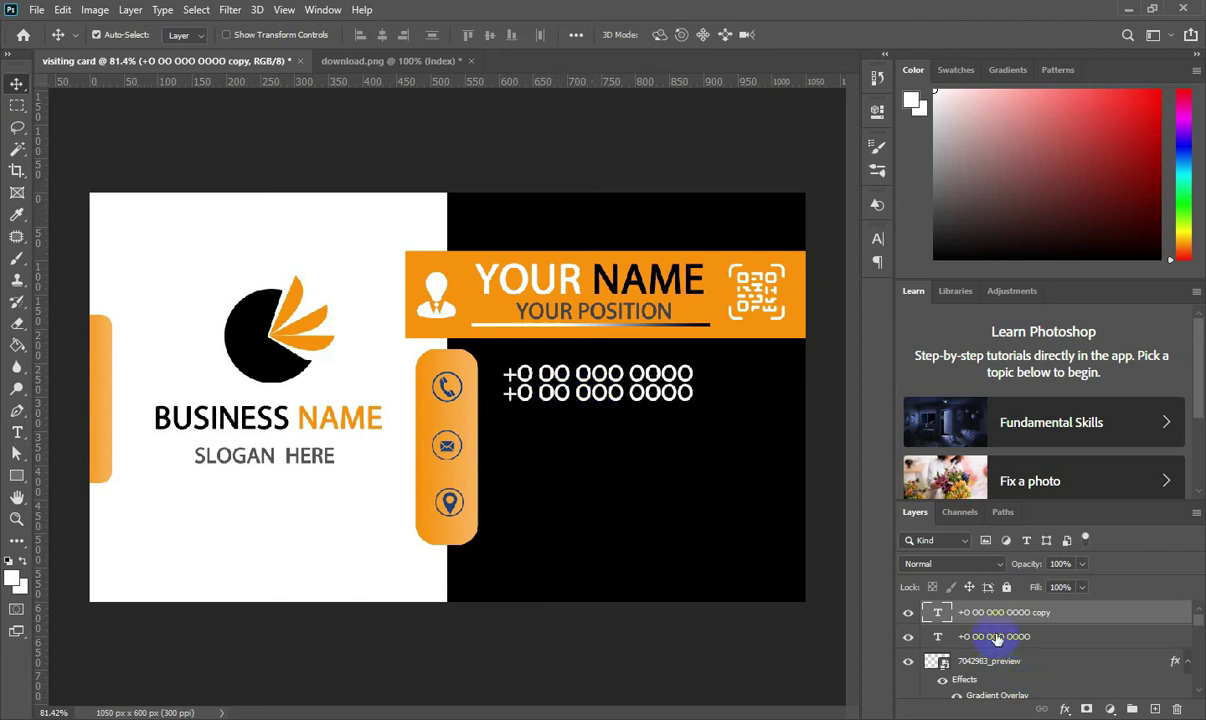
pyautogui.keyDown('shift'); pyautogui.click(997, 637); pyautogui.keyUp('shift')
pyautogui.moveTo(705, 615); pyautogui.dragTo(696, 611)
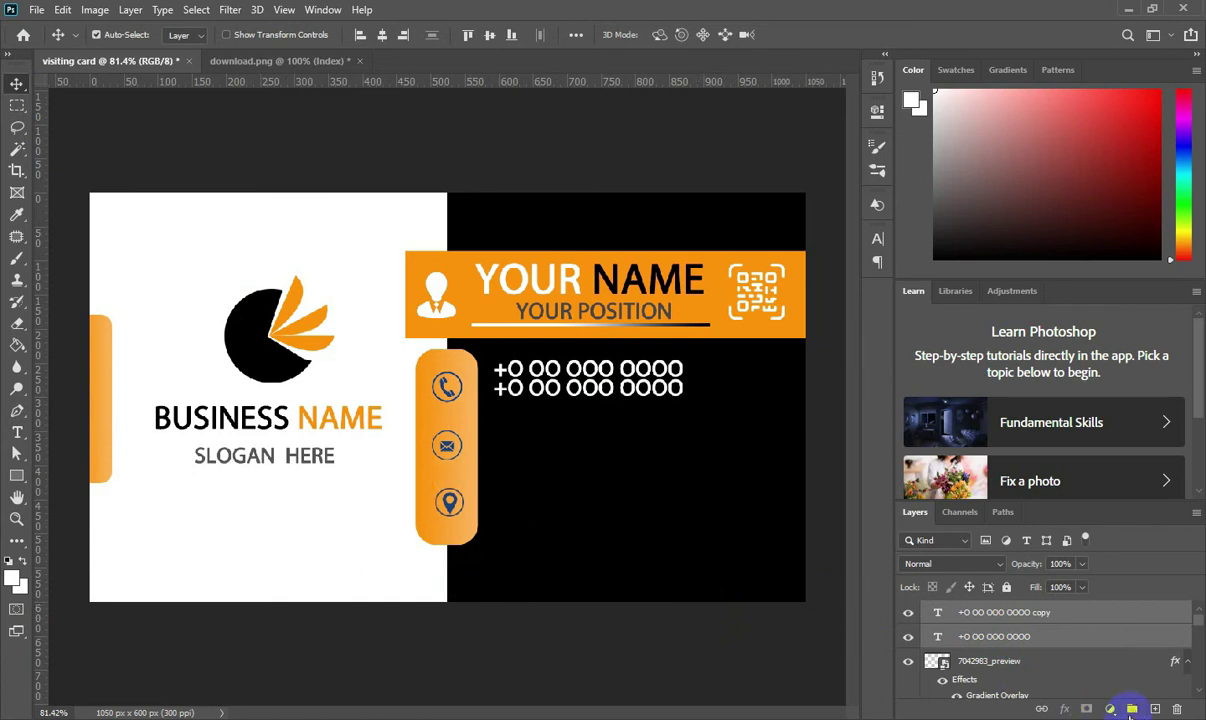
pyautogui.hotkey('ctrl', 'shift', 'alt', 'n')
pyautogui.click(17, 432)
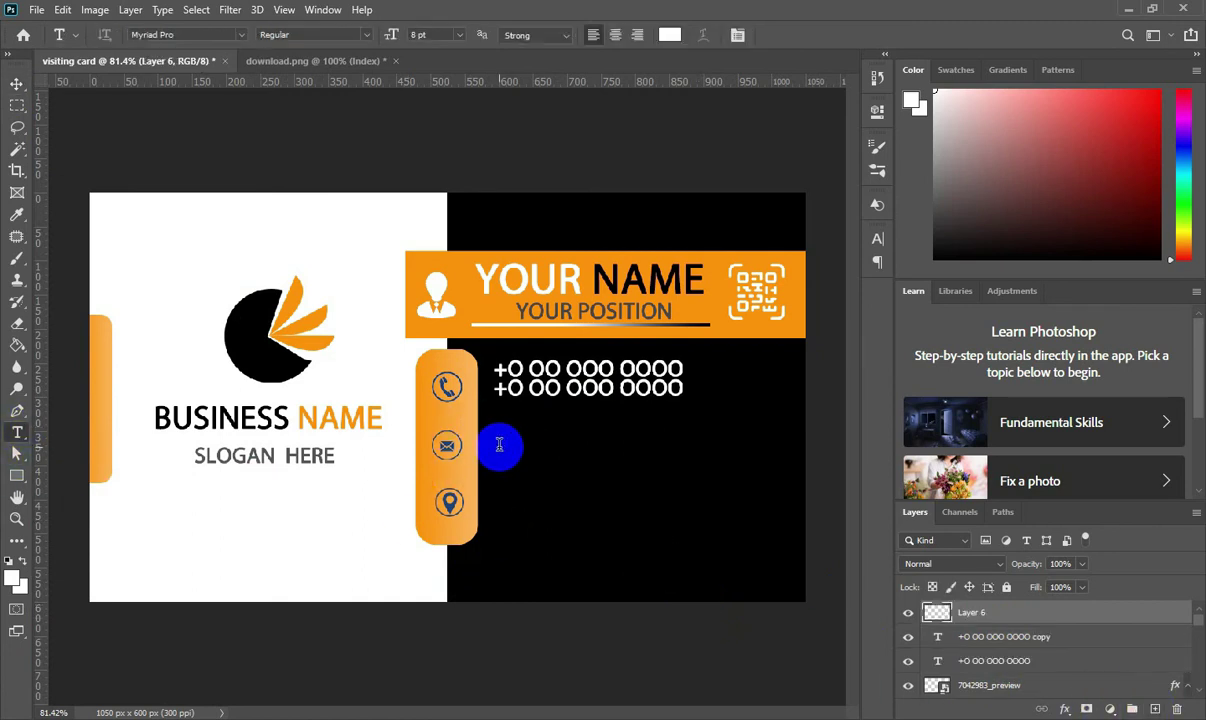
# Step: Type 'your business email' beside the envelope icon, duplicate it below, and raise both lines ~10 px
pyautogui.click(499, 444)
pyautogui.write('your business email')
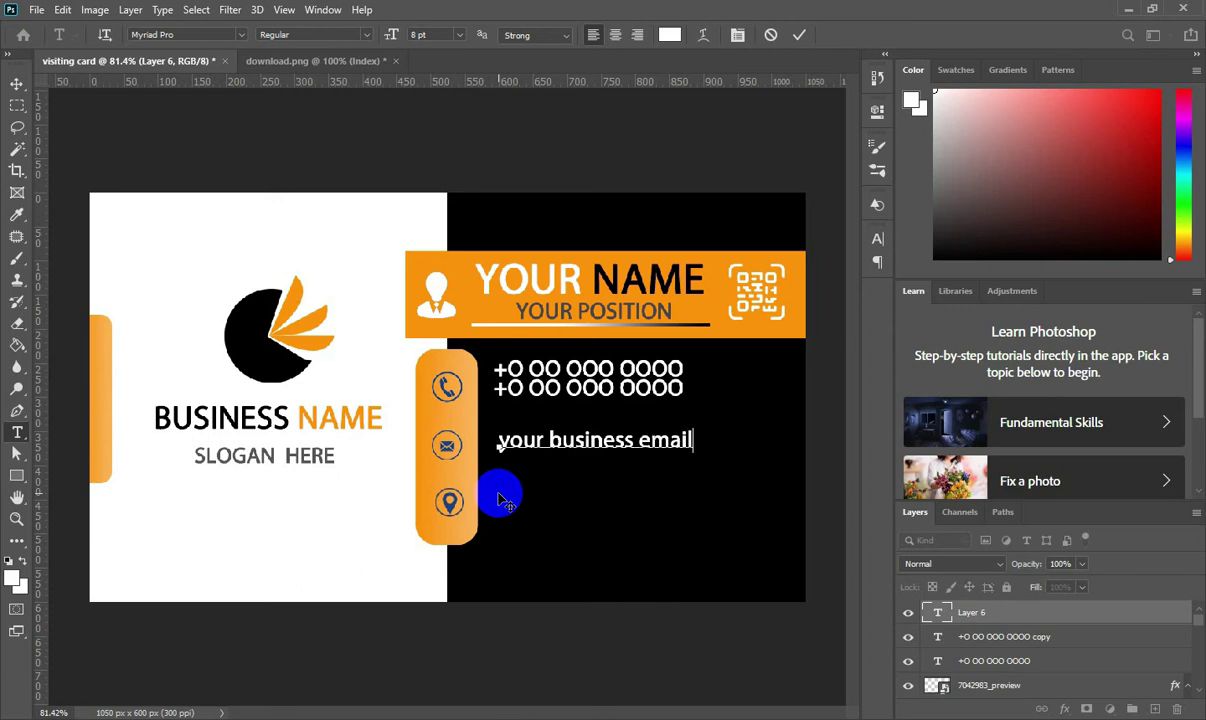
pyautogui.click(799, 34)
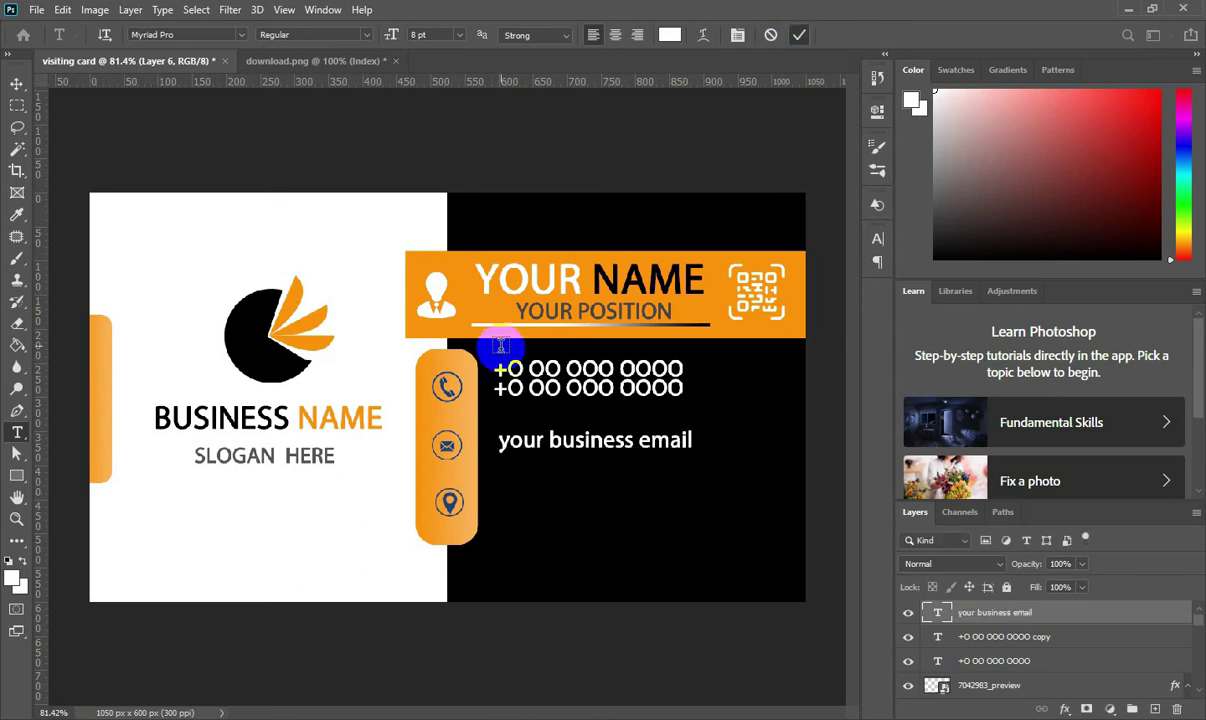
pyautogui.hotkey('ctrl', 'j')
pyautogui.click(16, 83)
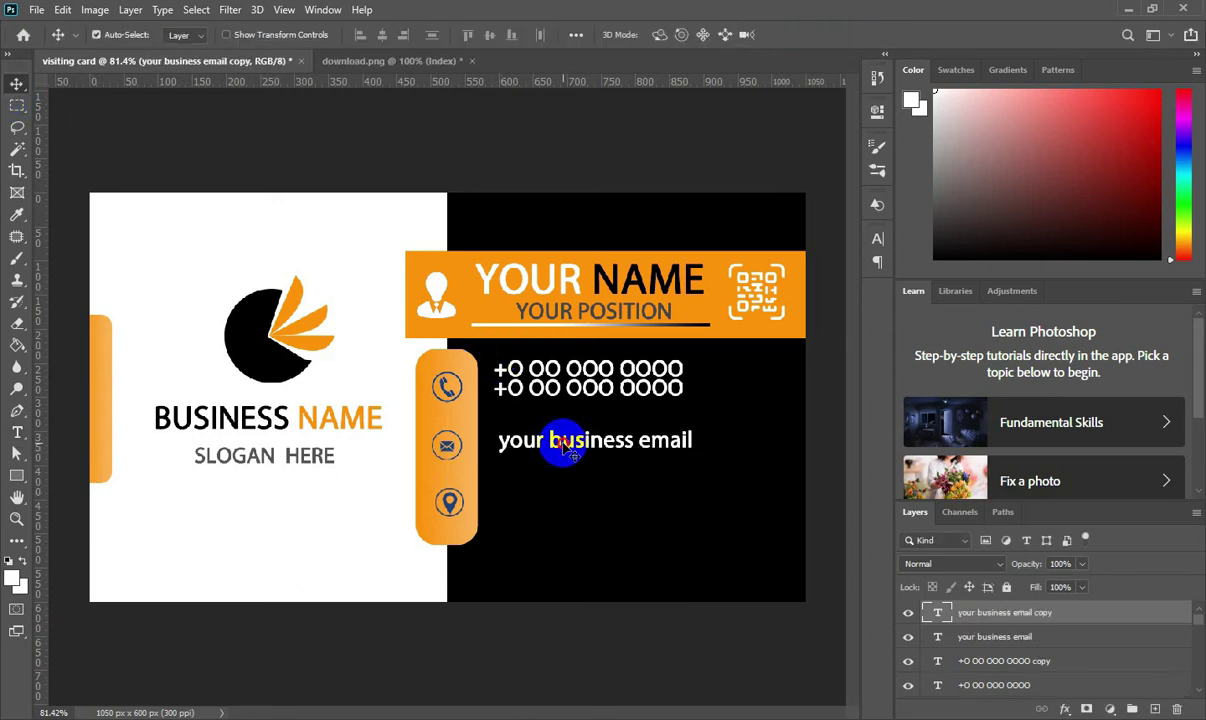
pyautogui.moveTo(557, 438); pyautogui.dragTo(565, 465)
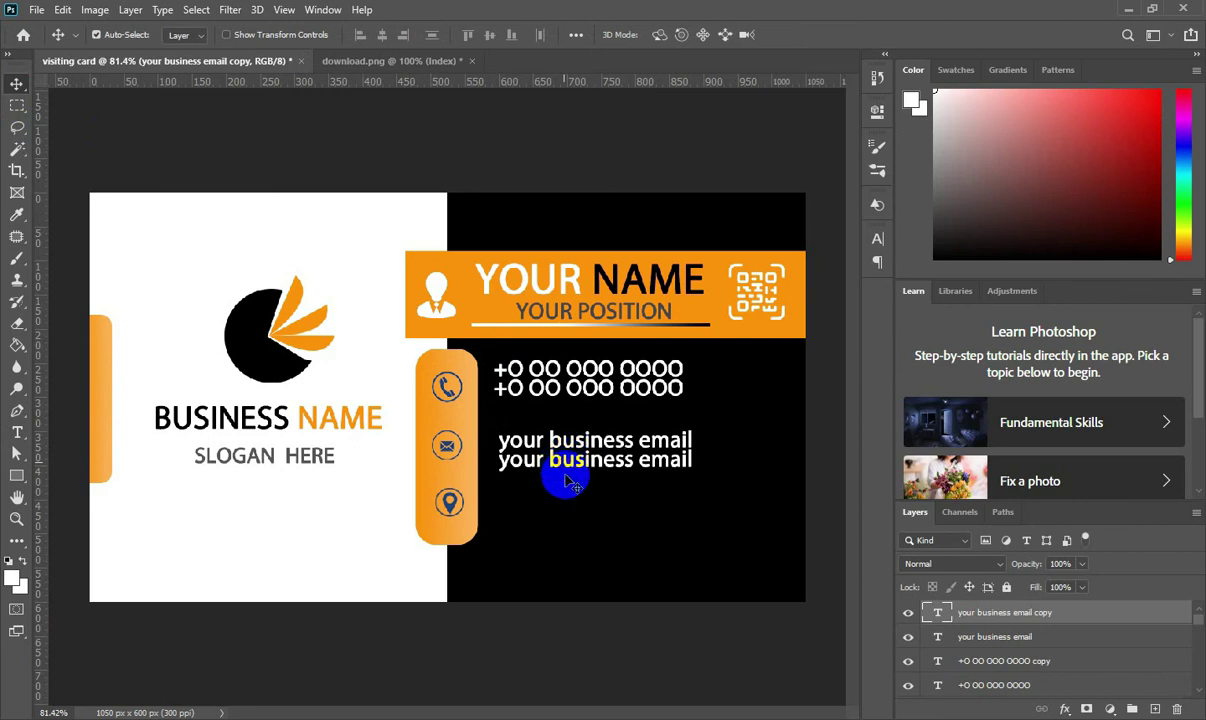
pyautogui.keyDown('shift'); pyautogui.click(1005, 637); pyautogui.keyUp('shift')
pyautogui.hotkey('ctrl', 't')
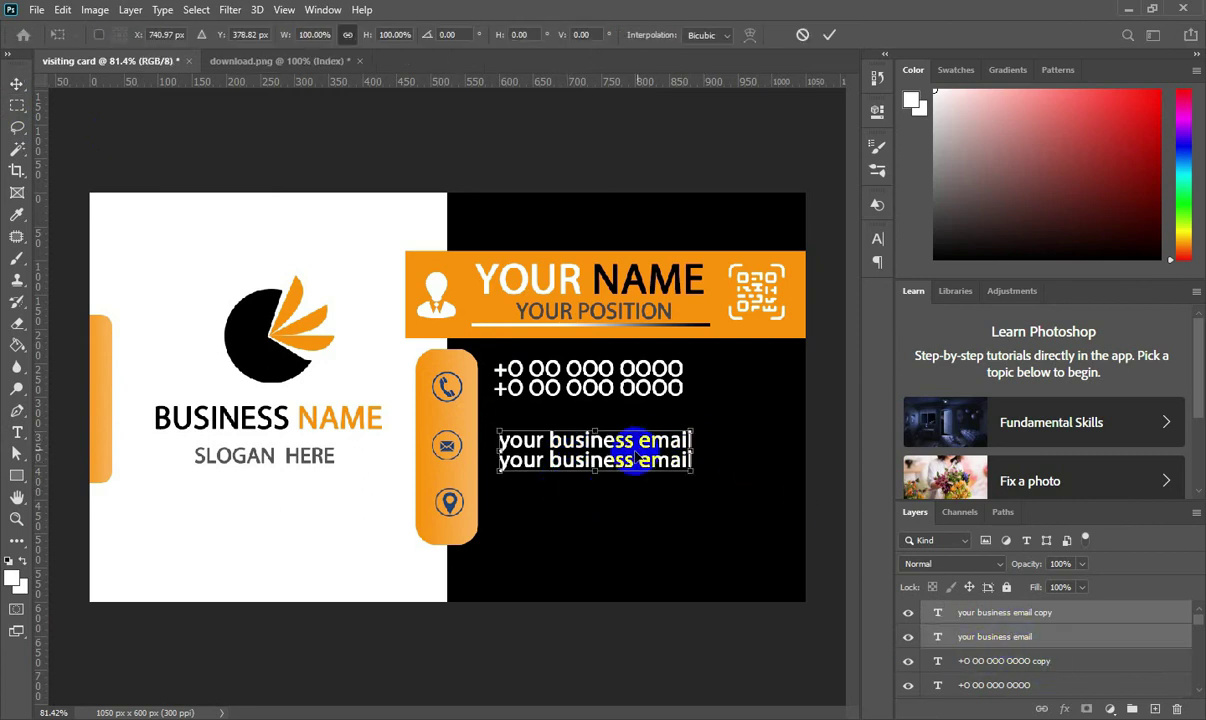
pyautogui.moveTo(636, 457); pyautogui.dragTo(636, 452)
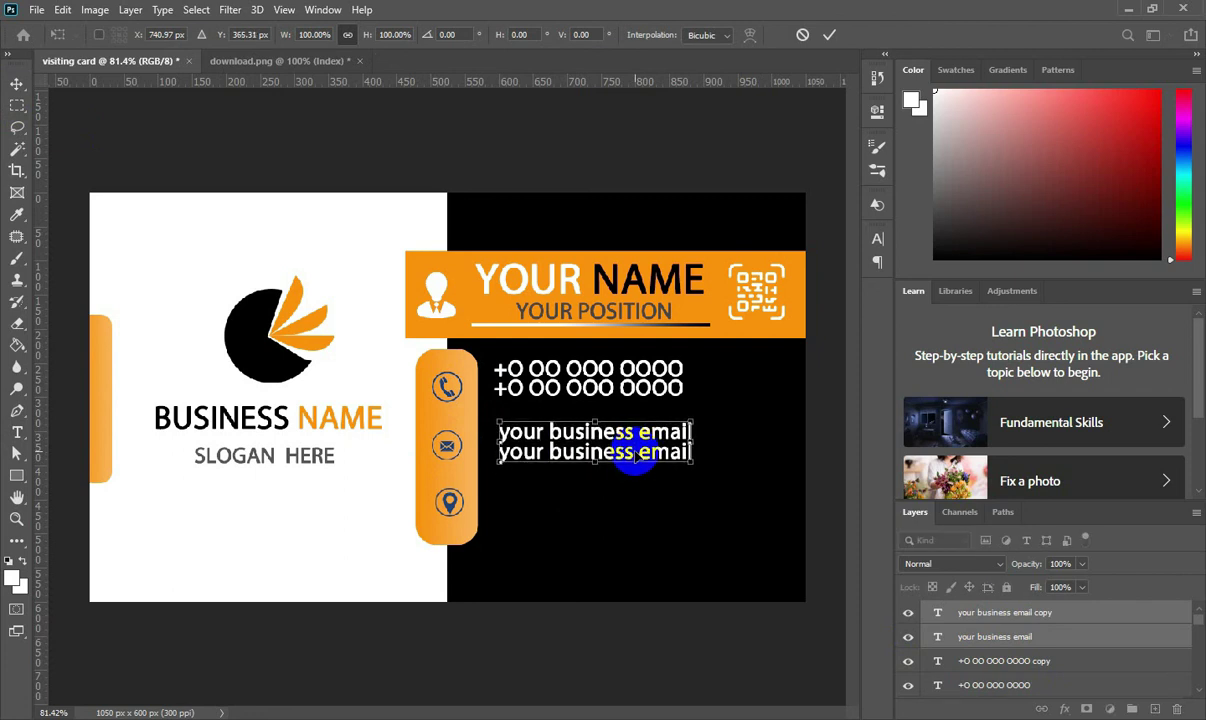
pyautogui.click(829, 34)
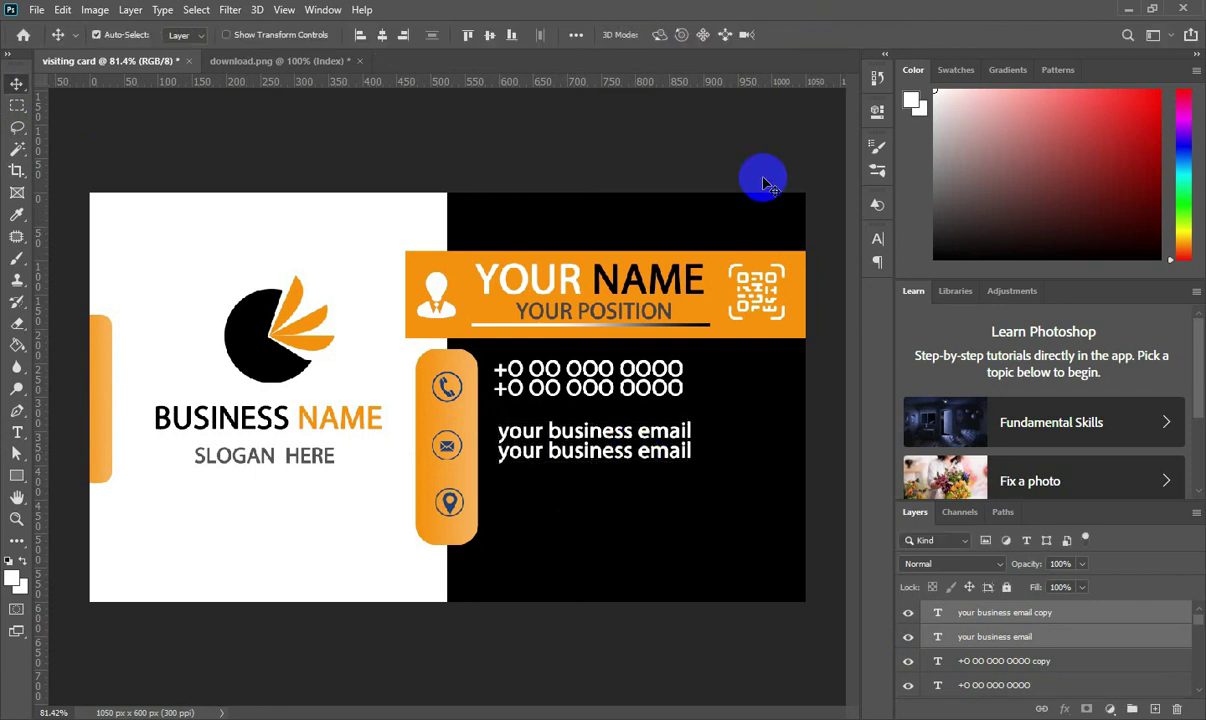
# Step: On a new layer, type 'your business address' beside the location pin icon
pyautogui.click(1155, 708)
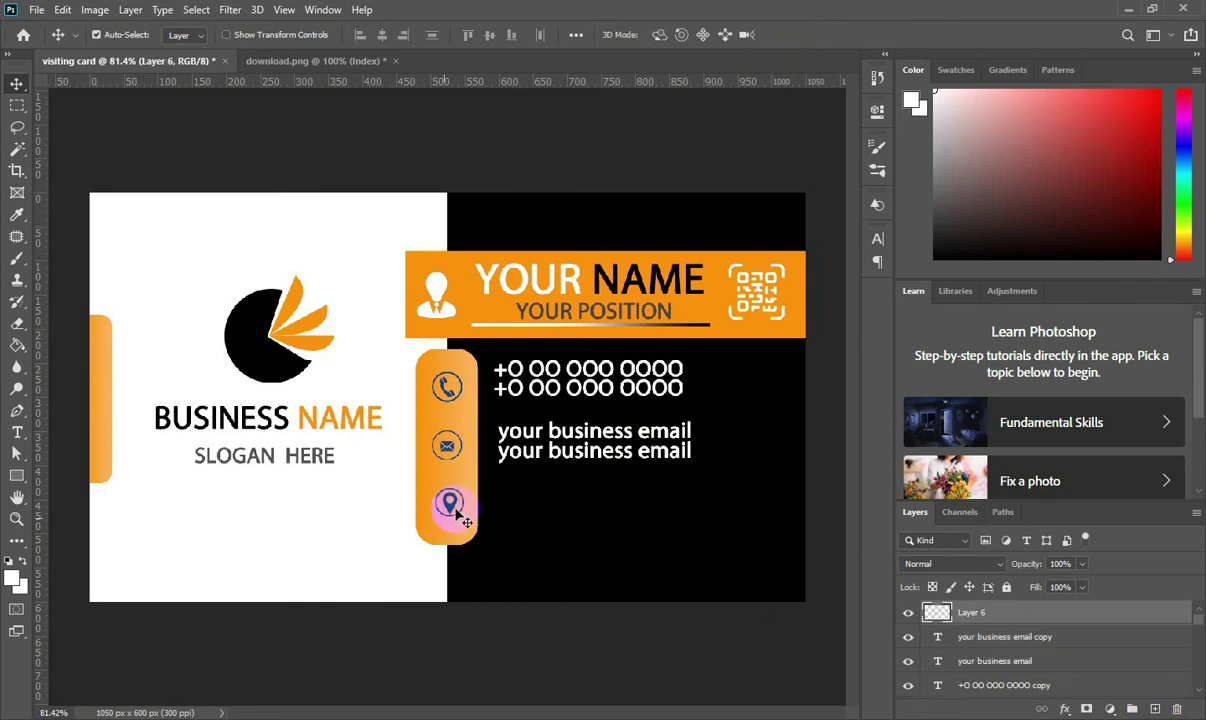
pyautogui.click(17, 432)
pyautogui.click(510, 500)
pyautogui.write('your business address')
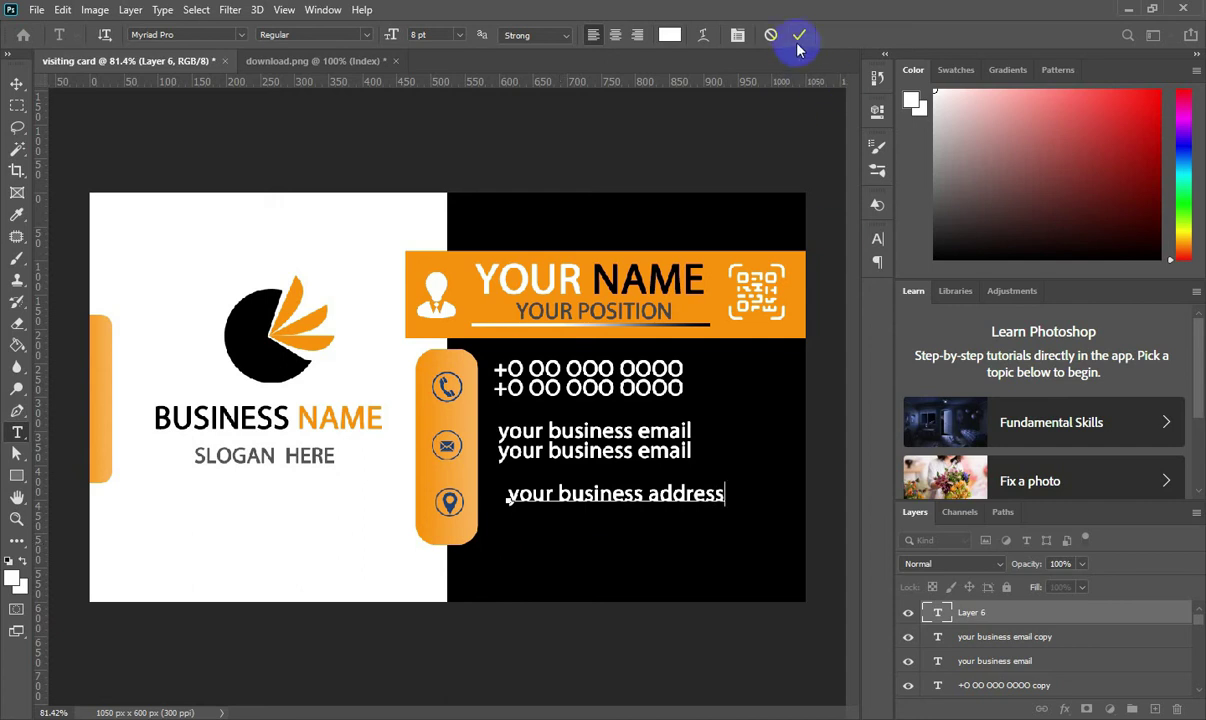
pyautogui.click(799, 34)
# Step: Duplicate the address line directly beneath it and nudge both lines left and up
pyautogui.hotkey('ctrl', 'j')
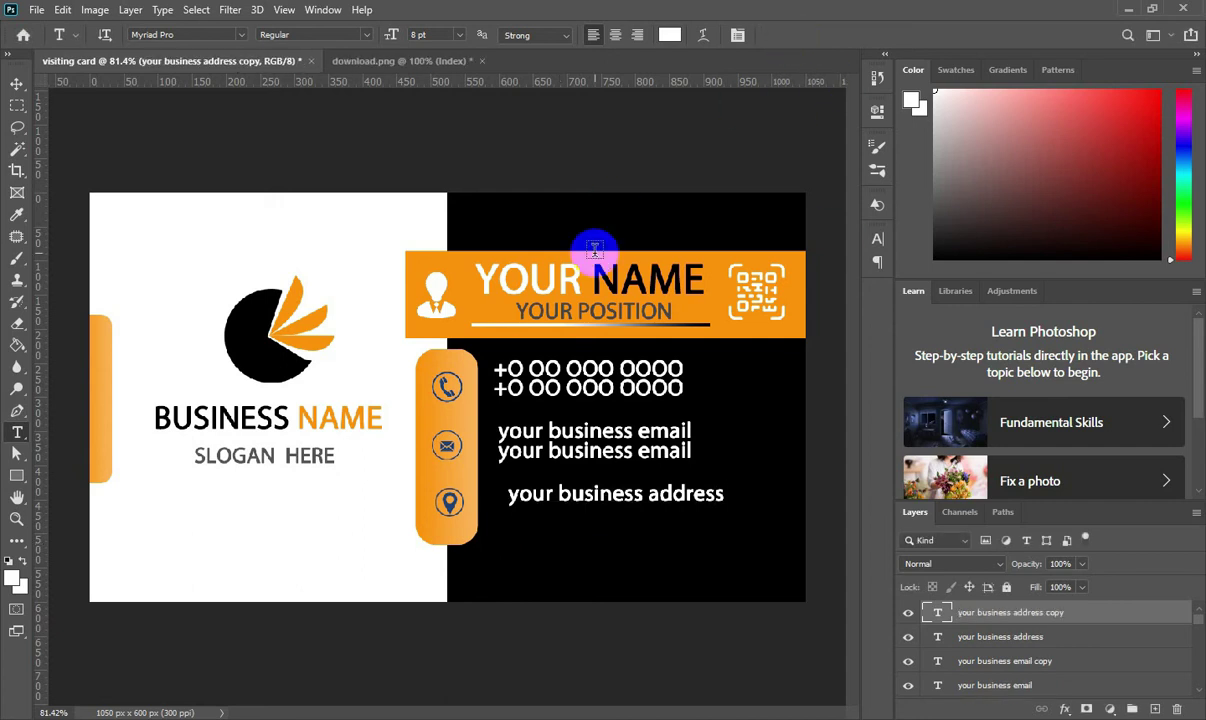
pyautogui.click(17, 83)
pyautogui.moveTo(572, 515); pyautogui.dragTo(590, 533)
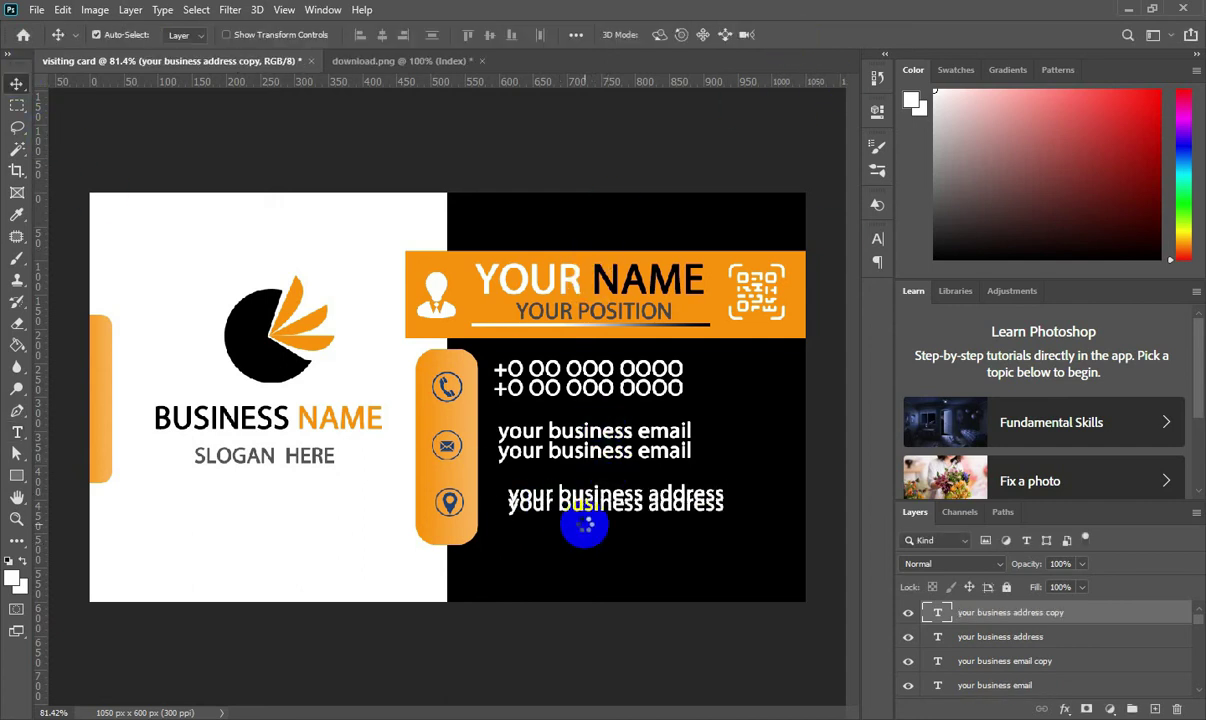
pyautogui.press('Down')
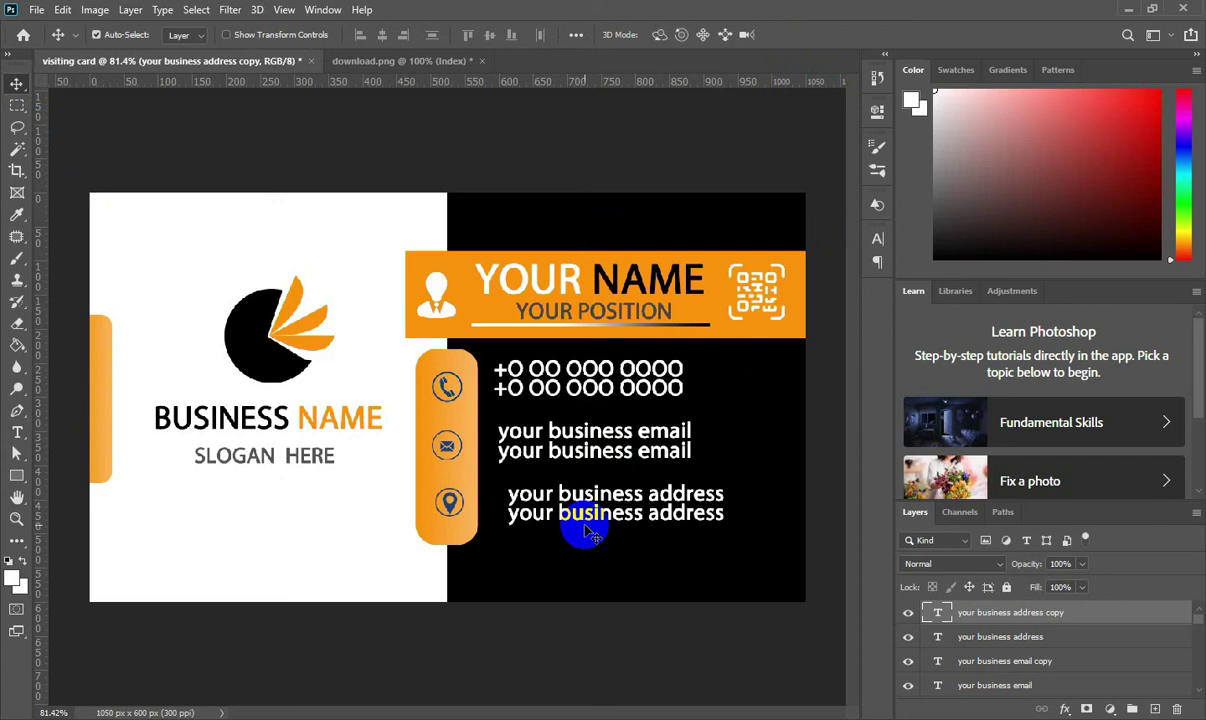
pyautogui.keyDown('shift'); pyautogui.click(1000, 637); pyautogui.keyUp('shift')
pyautogui.hotkey('shift', 'Left')
pyautogui.hotkey('shift', 'Left')
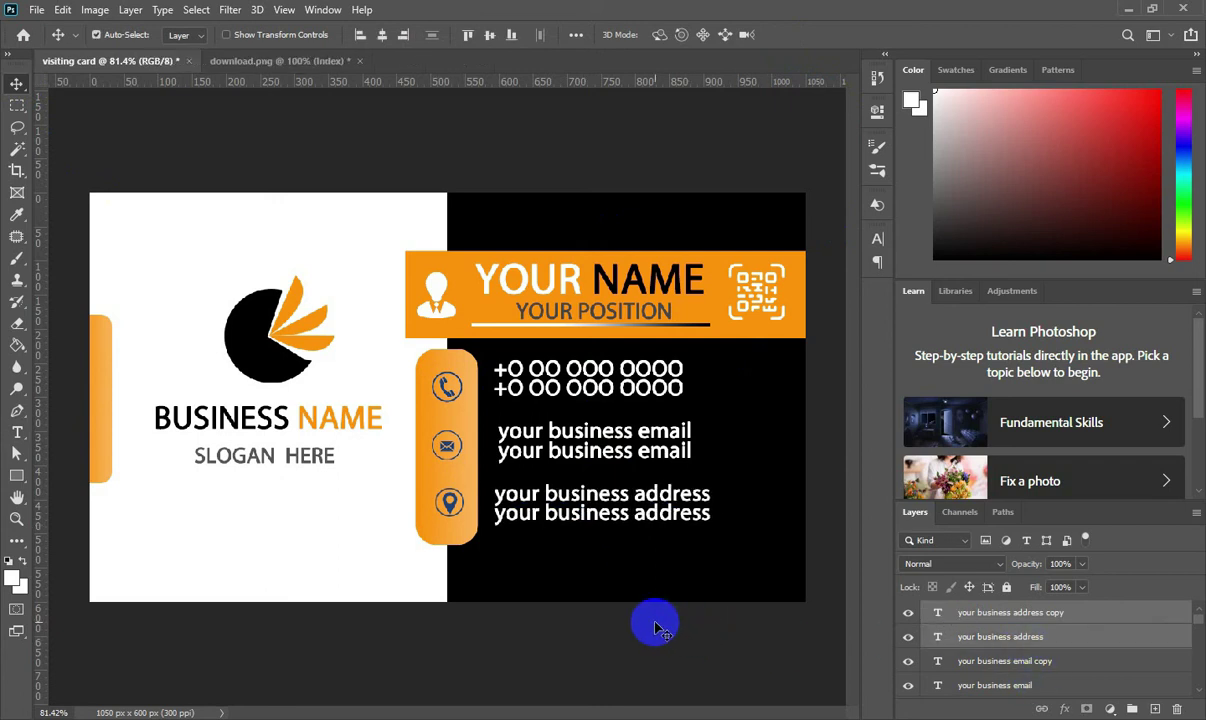
pyautogui.press('Up')
pyautogui.press('Up')
pyautogui.press('Up')
pyautogui.press('Up')
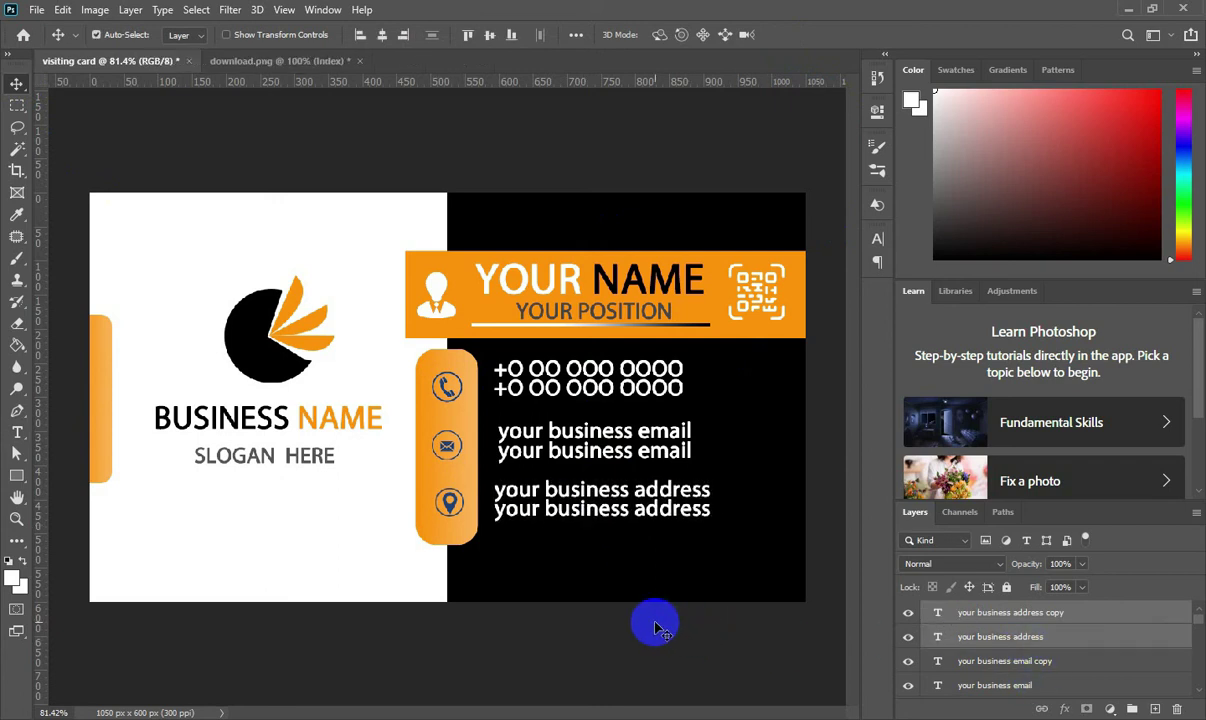
pyautogui.press('Up')
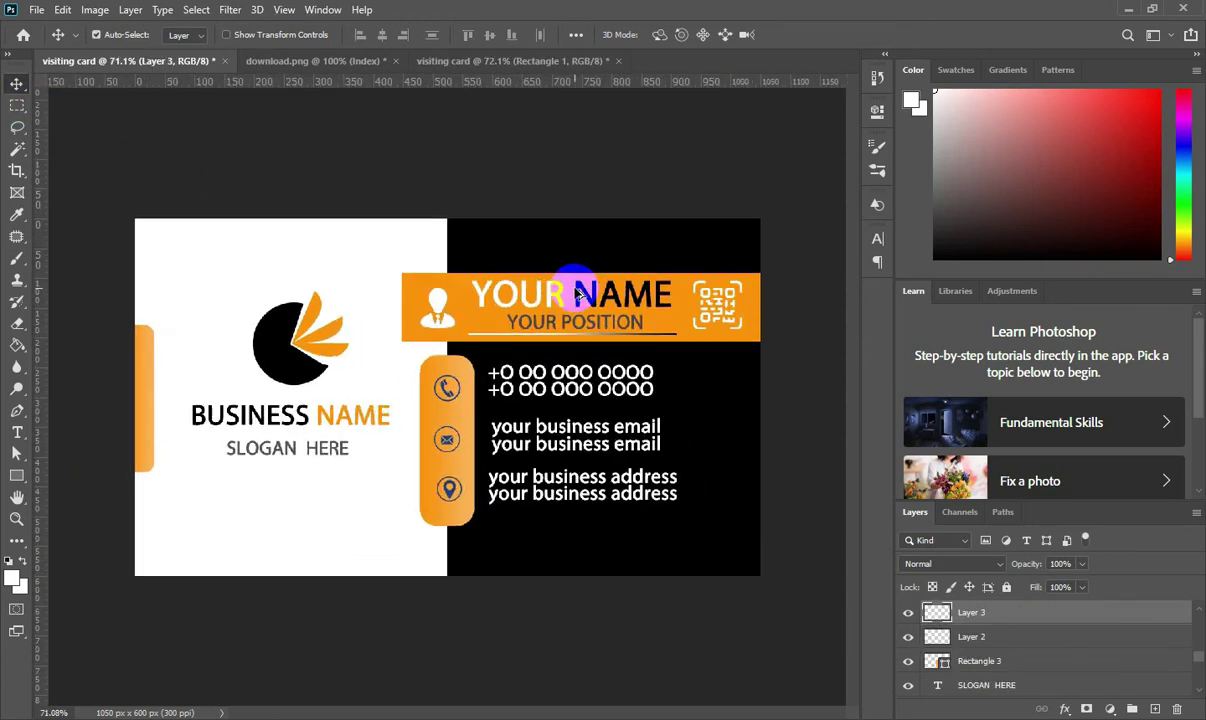
# Step: Turn the phone number line and its duplicate from white to grey
pyautogui.doubleClick(560, 380)
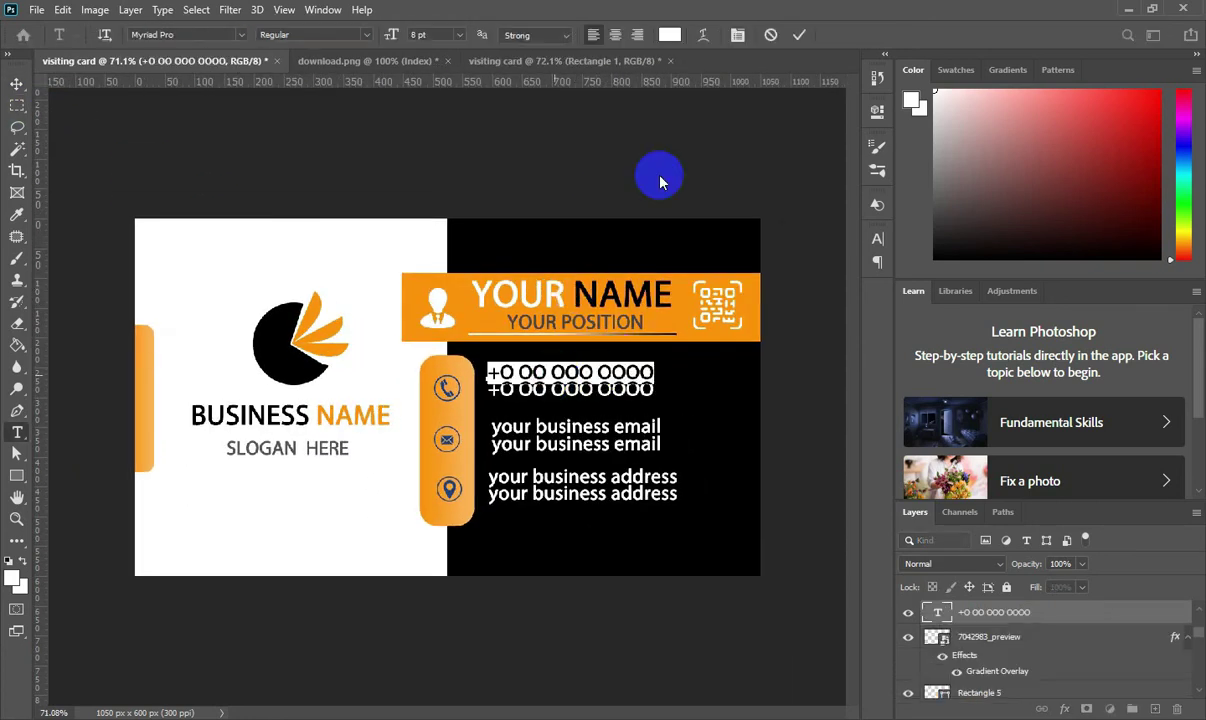
pyautogui.click(669, 35)
pyautogui.moveTo(697, 412); pyautogui.dragTo(692, 430)
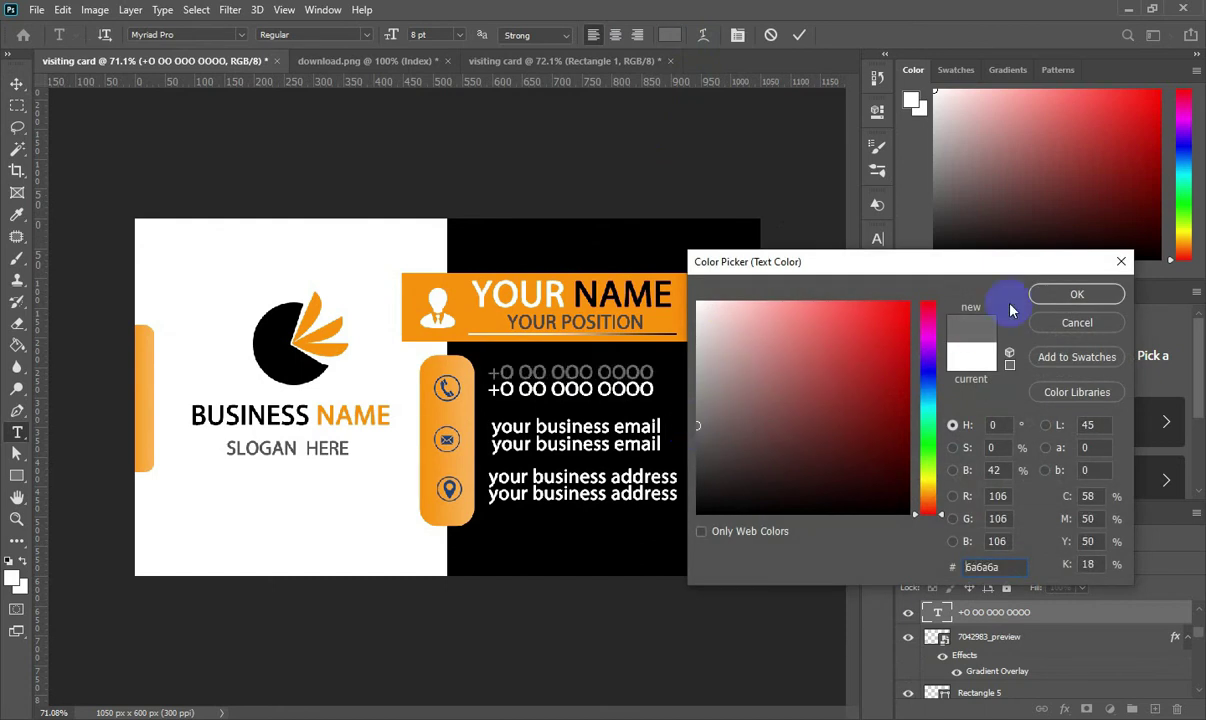
pyautogui.click(1044, 297)
pyautogui.click(797, 35)
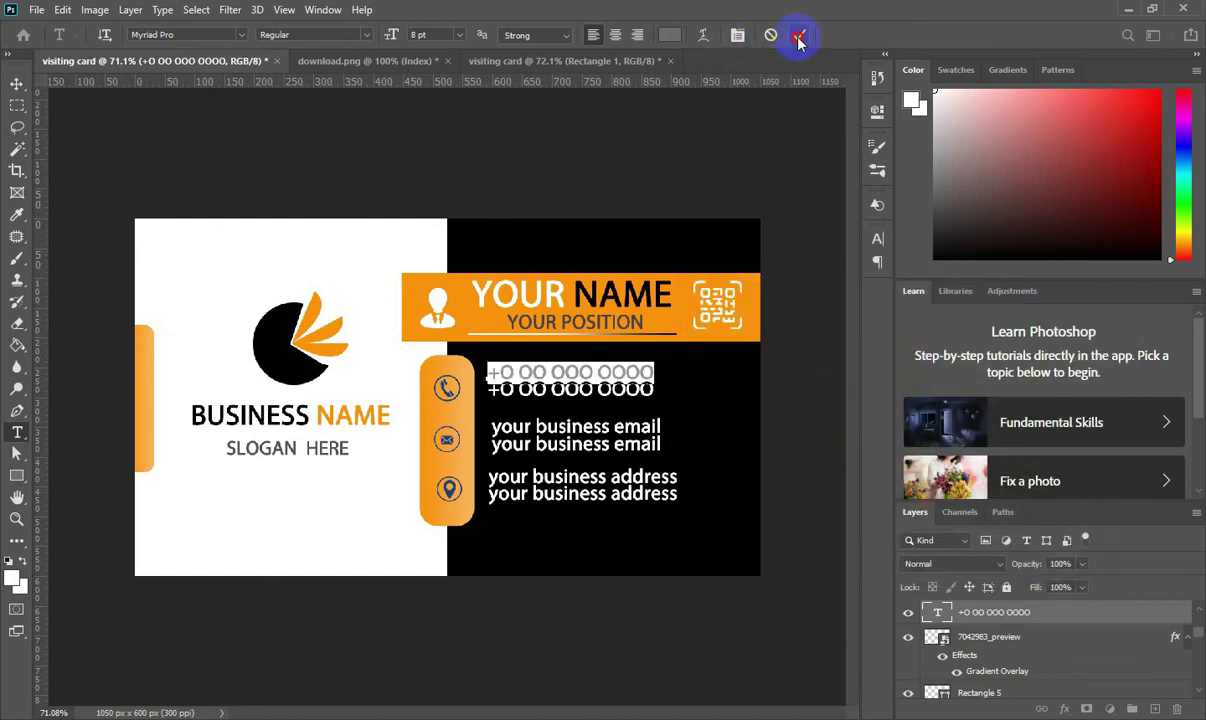
pyautogui.hotkey('ctrl', 'j')
pyautogui.doubleClick(582, 388)
pyautogui.click(669, 35)
pyautogui.moveTo(697, 410); pyautogui.dragTo(691, 418)
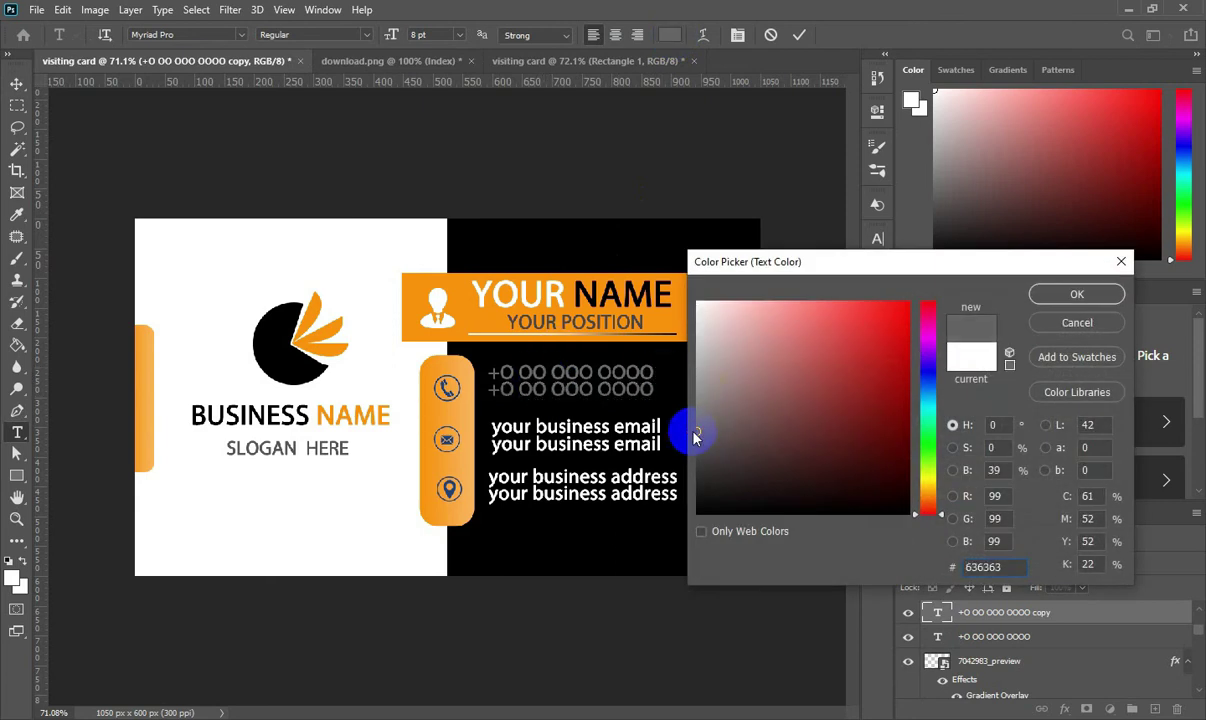
pyautogui.click(1044, 295)
pyautogui.click(799, 35)
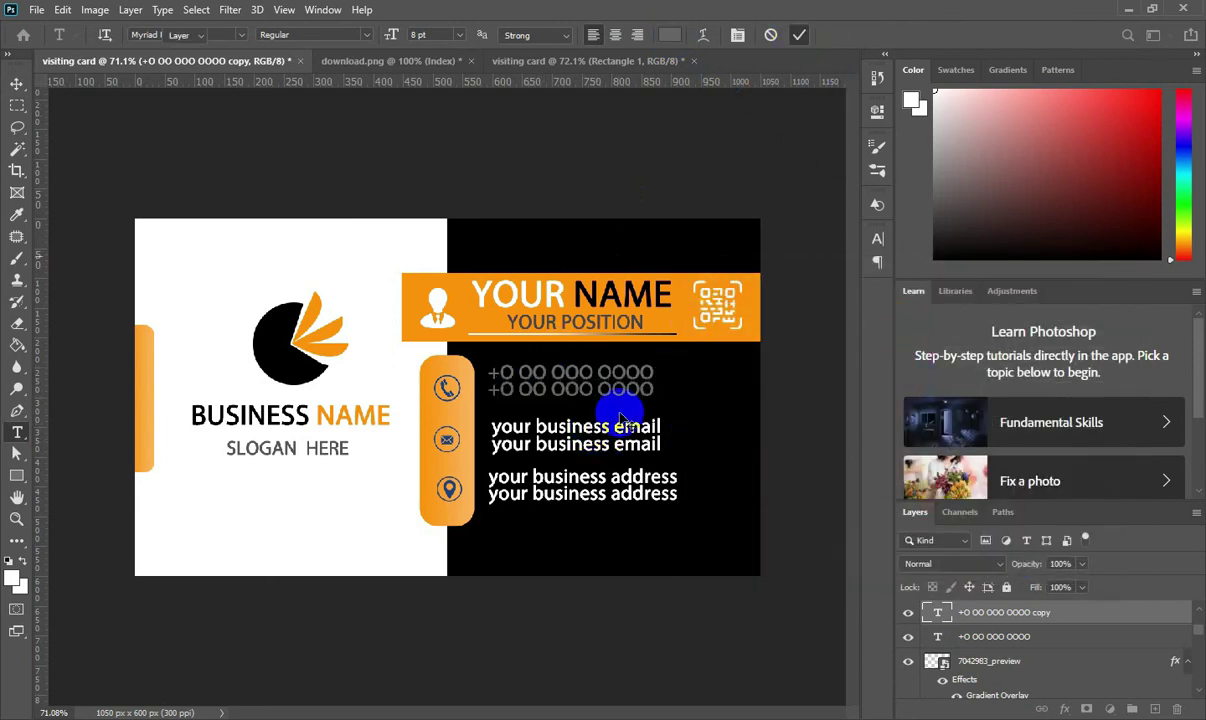
# Step: Set the first email line to dark grey 575757 and copy that hex value
pyautogui.doubleClick(552, 422)
pyautogui.click(669, 35)
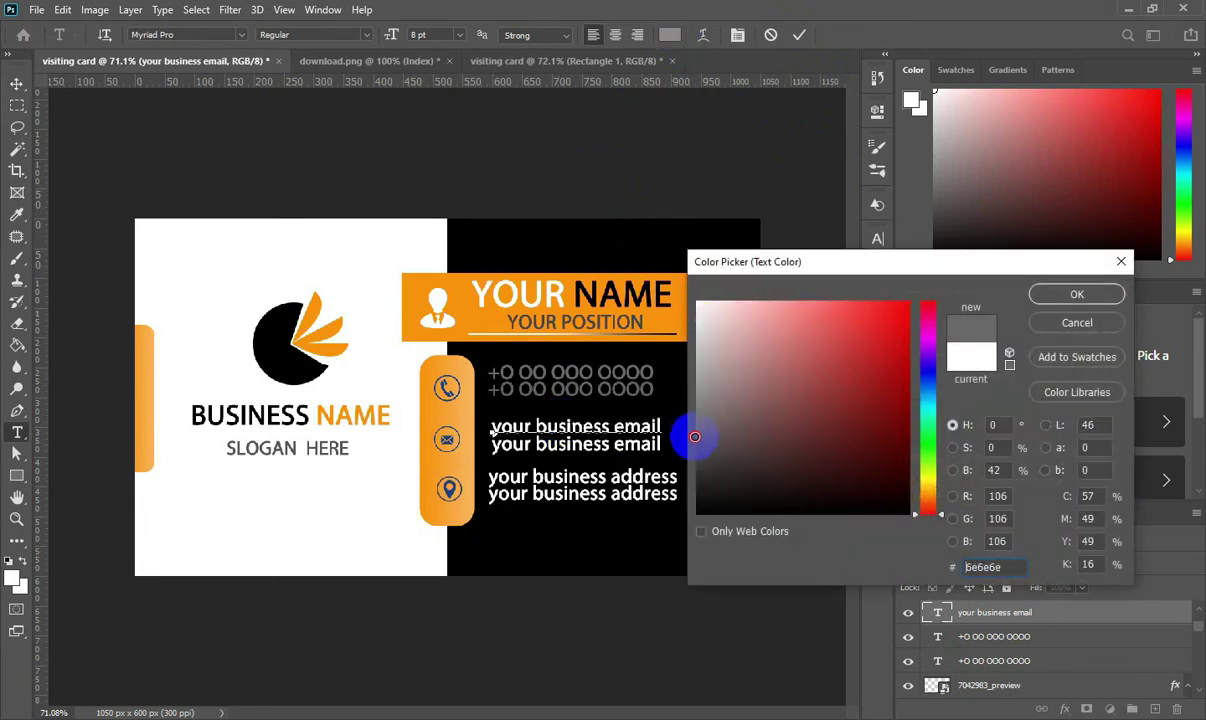
pyautogui.click(697, 441)
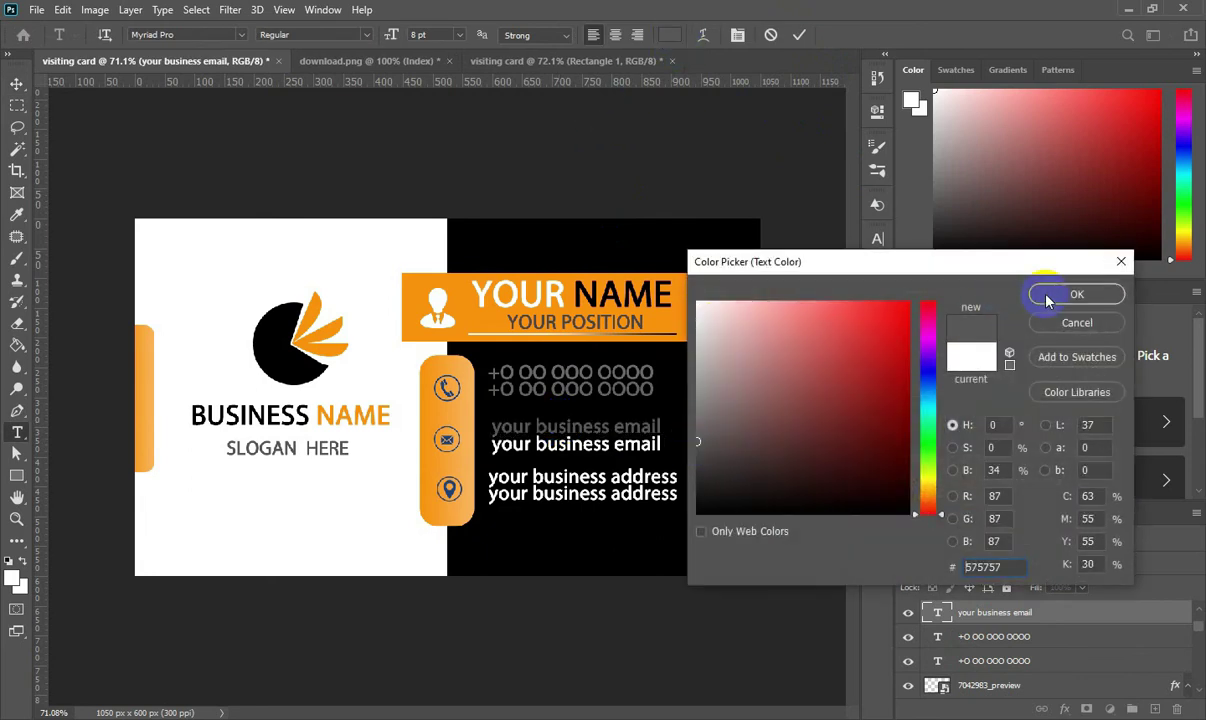
pyautogui.rightClick(965, 567)
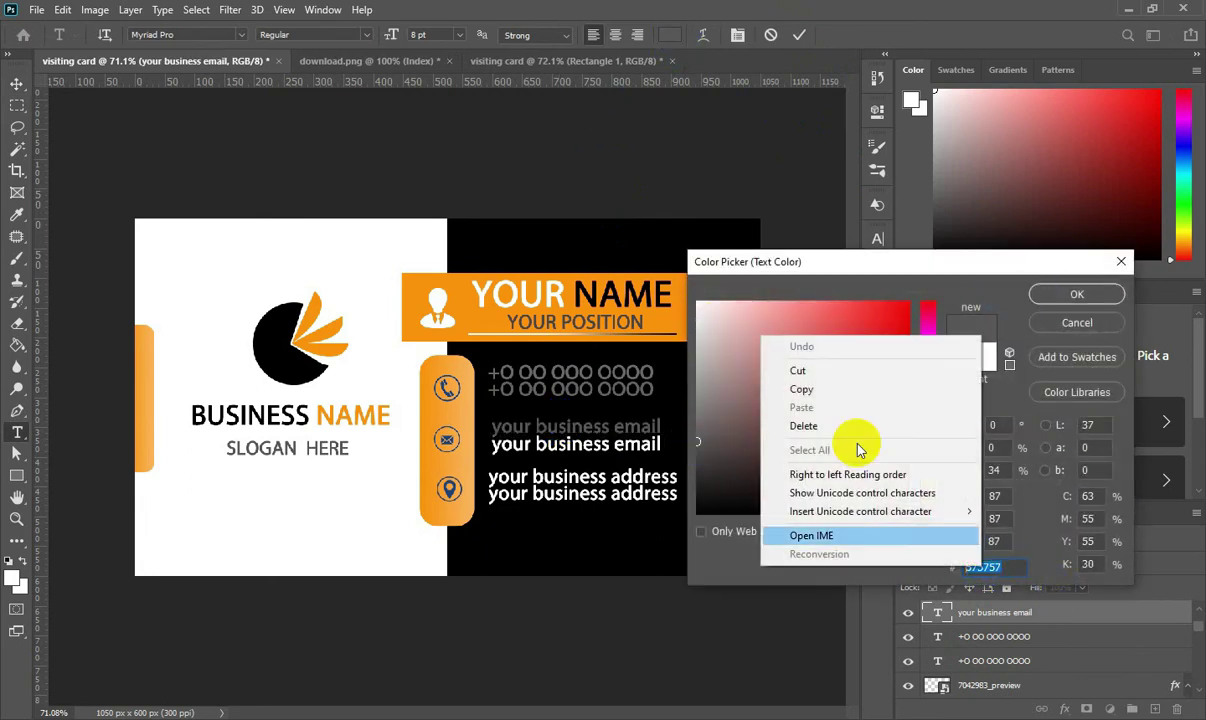
pyautogui.click(821, 386)
pyautogui.click(1077, 294)
pyautogui.click(799, 35)
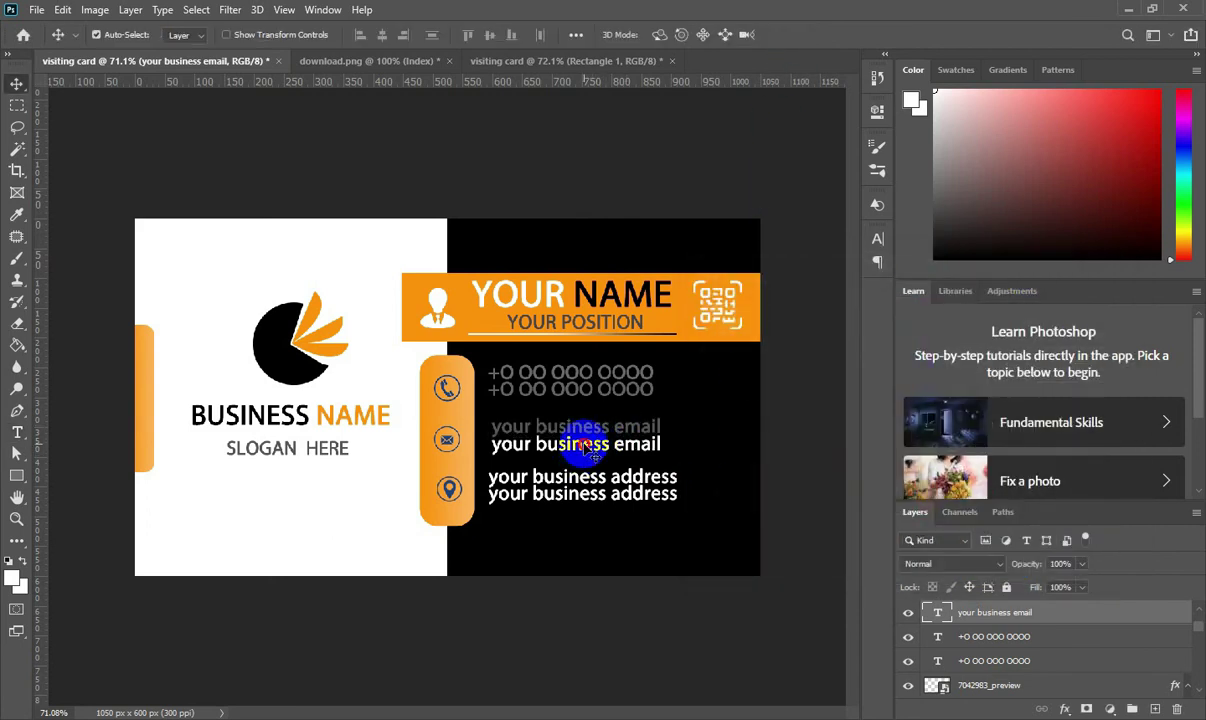
# Step: Apply the copied 575757 grey to the second email line
pyautogui.doubleClick(579, 444)
pyautogui.click(669, 35)
pyautogui.rightClick(958, 567)
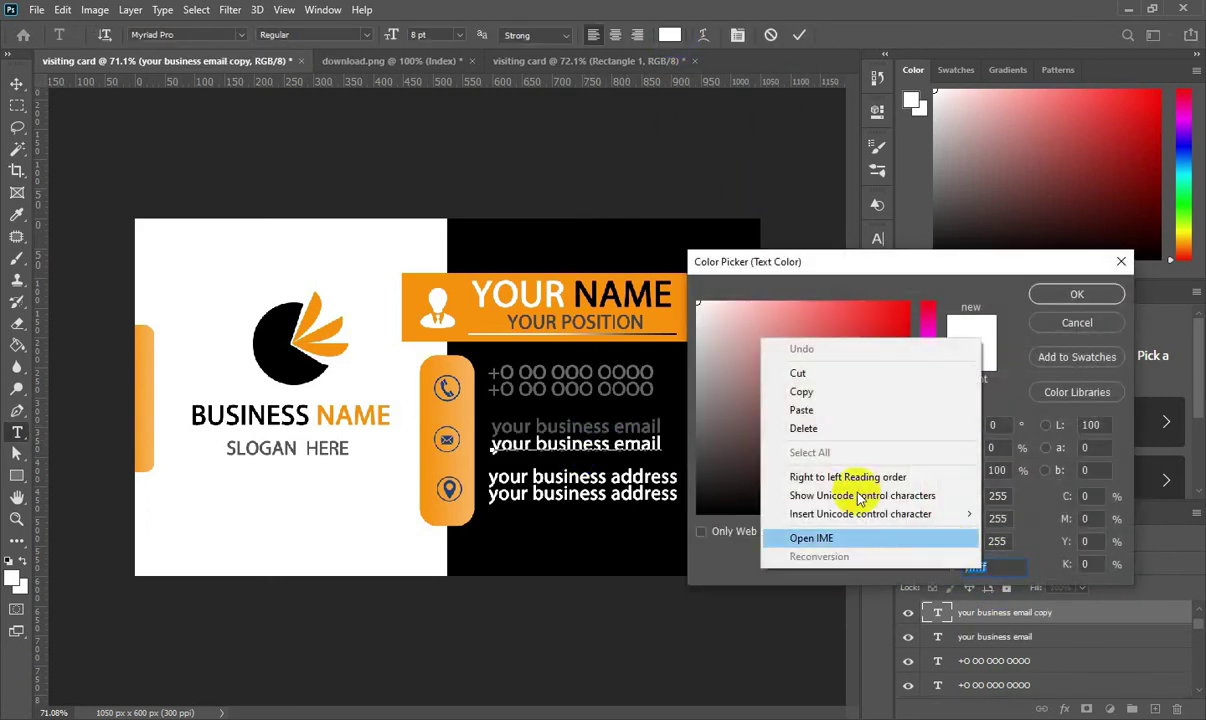
pyautogui.click(821, 409)
pyautogui.click(1077, 294)
pyautogui.click(799, 35)
pyautogui.press('v')
# Step: Apply the same 575757 grey to both address lines
pyautogui.doubleClick(586, 480)
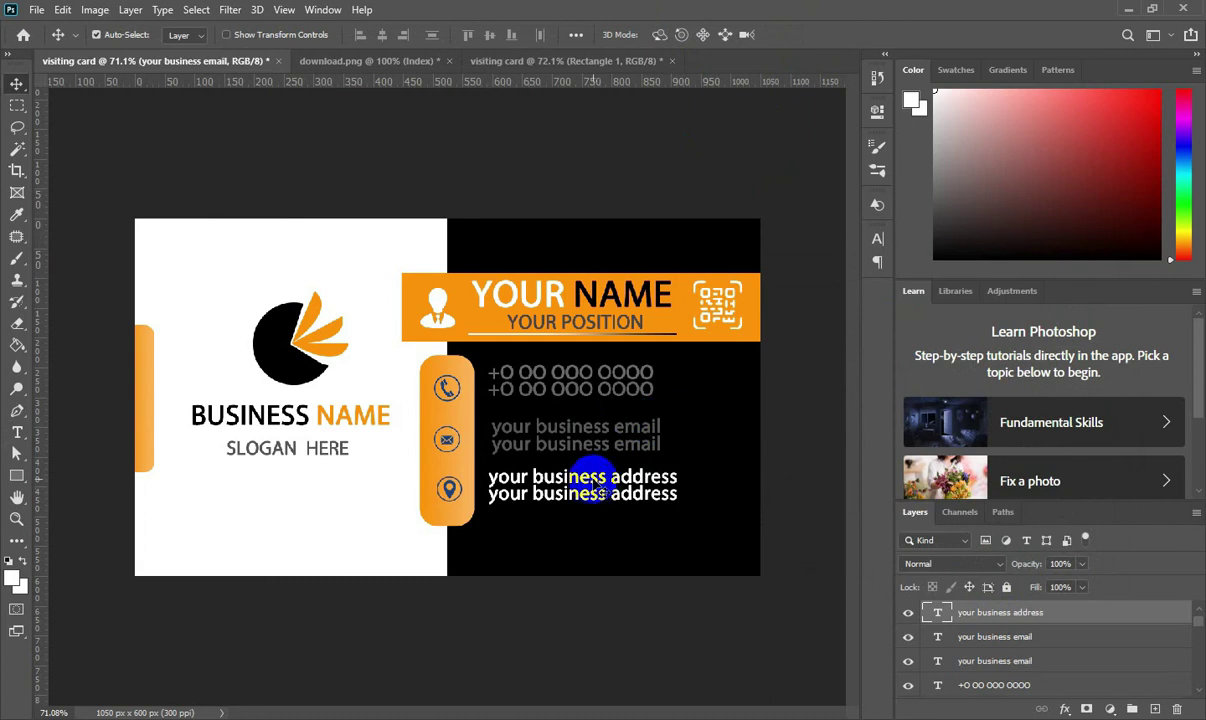
pyautogui.click(669, 35)
pyautogui.rightClick(990, 567)
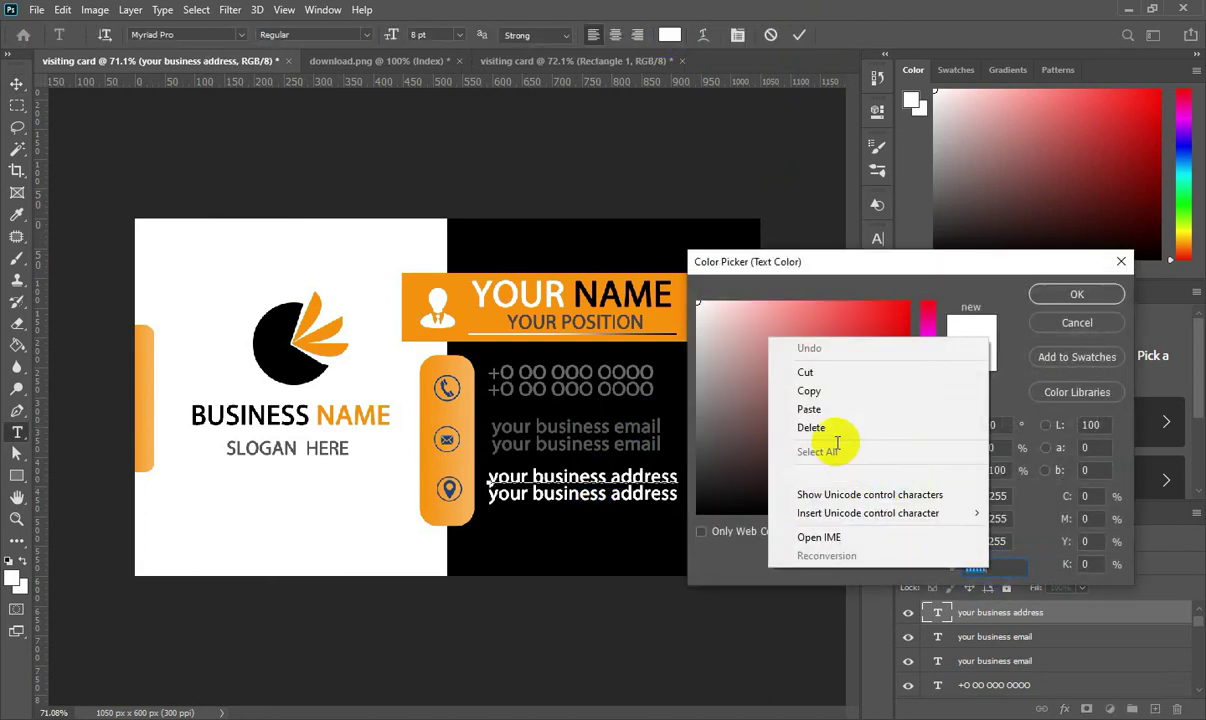
pyautogui.click(826, 408)
pyautogui.click(1077, 294)
pyautogui.click(799, 35)
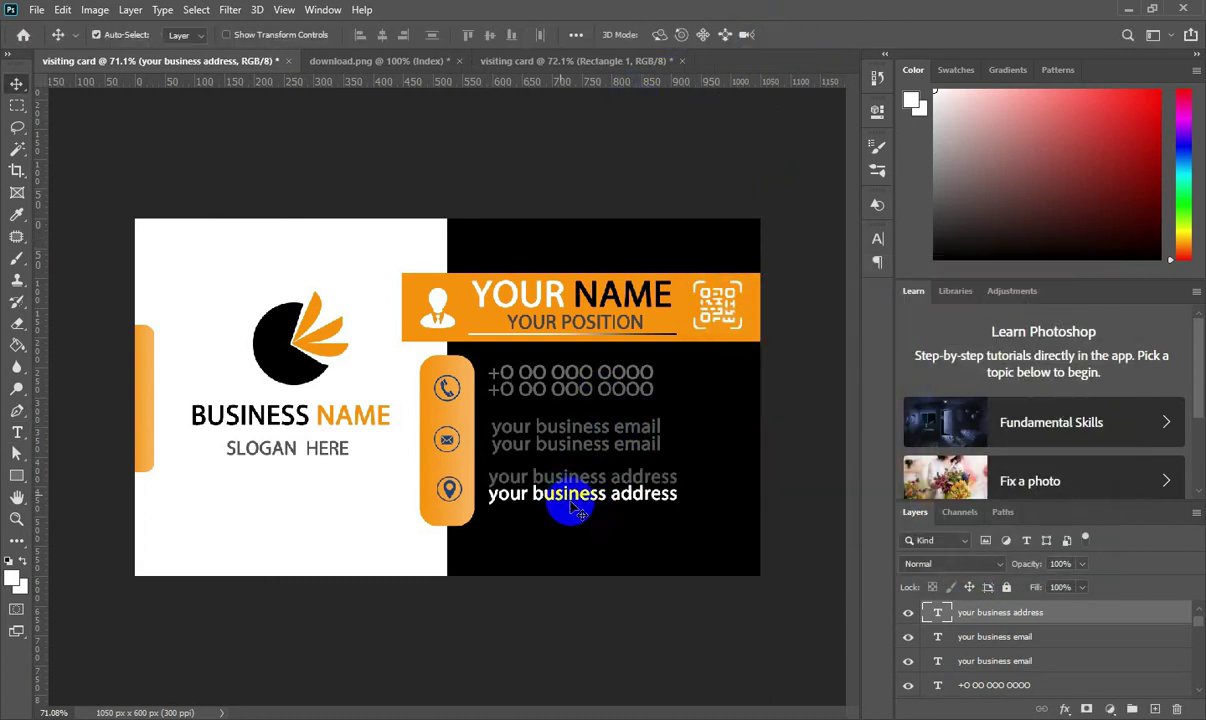
pyautogui.doubleClick(562, 490)
pyautogui.click(669, 35)
pyautogui.rightClick(996, 565)
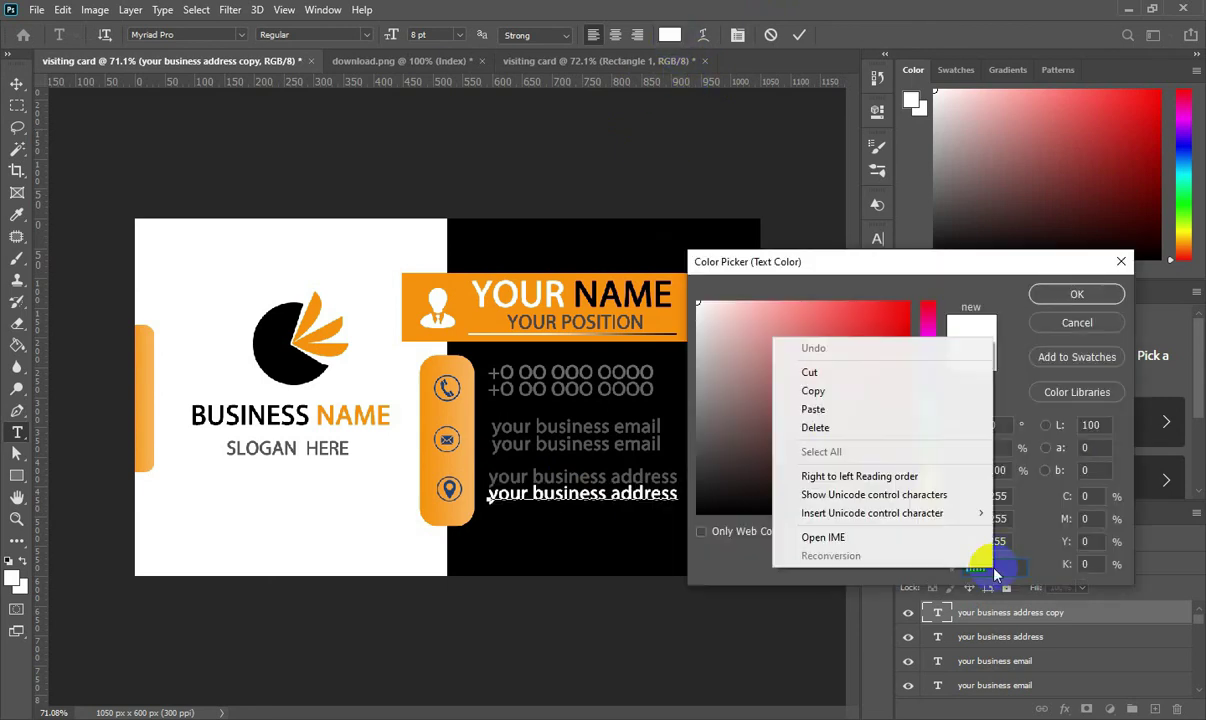
pyautogui.click(815, 407)
pyautogui.click(1077, 294)
pyautogui.click(799, 35)
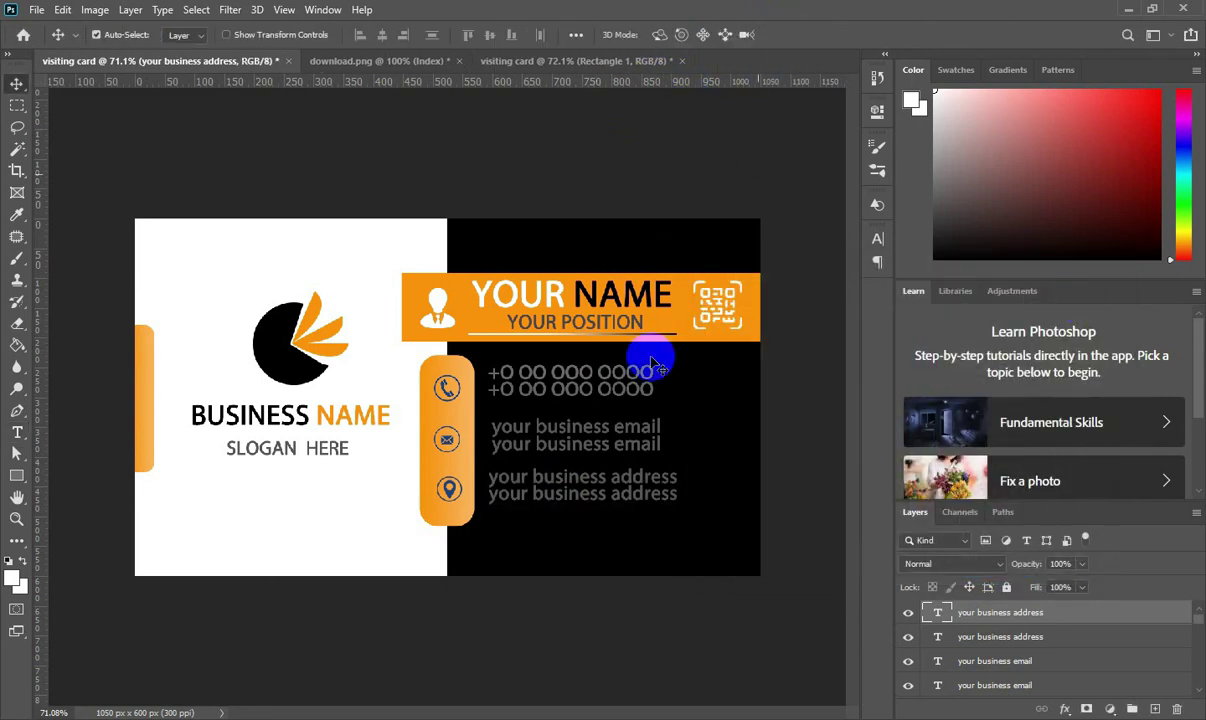
# Step: Reapply the 575757 grey to the first phone number line
pyautogui.doubleClick(571, 372)
pyautogui.click(669, 35)
pyautogui.rightClick(985, 567)
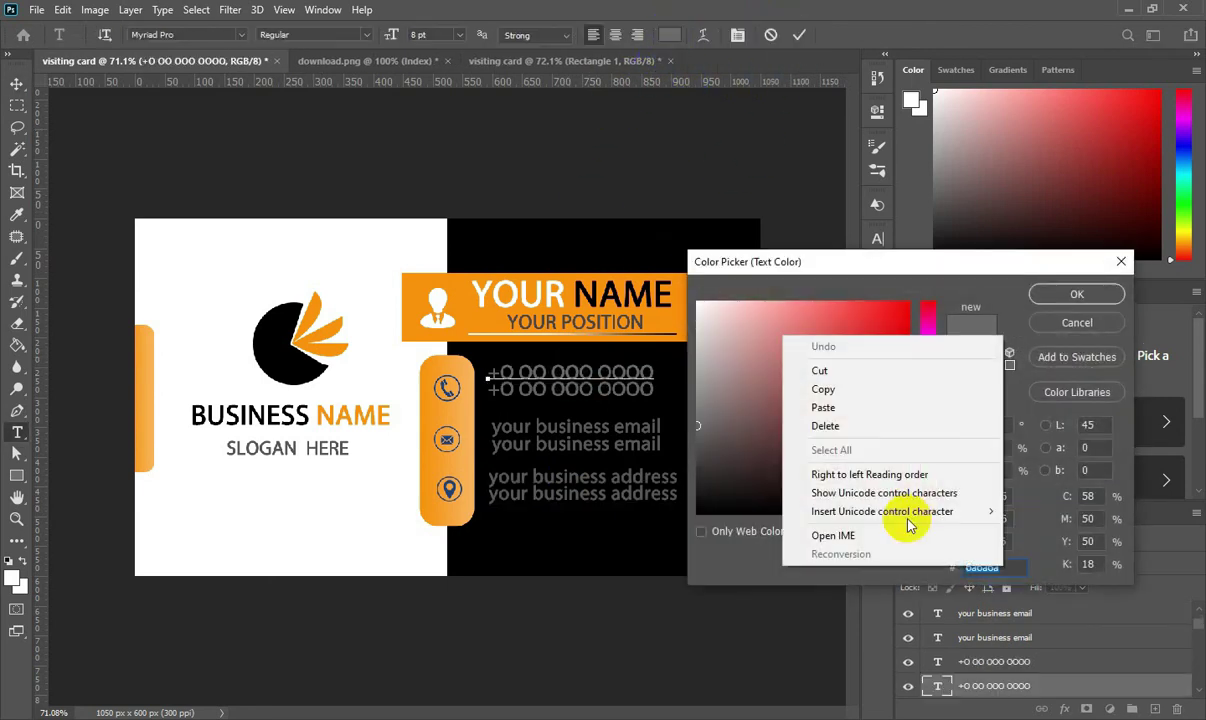
pyautogui.click(815, 407)
pyautogui.click(1077, 294)
pyautogui.click(799, 35)
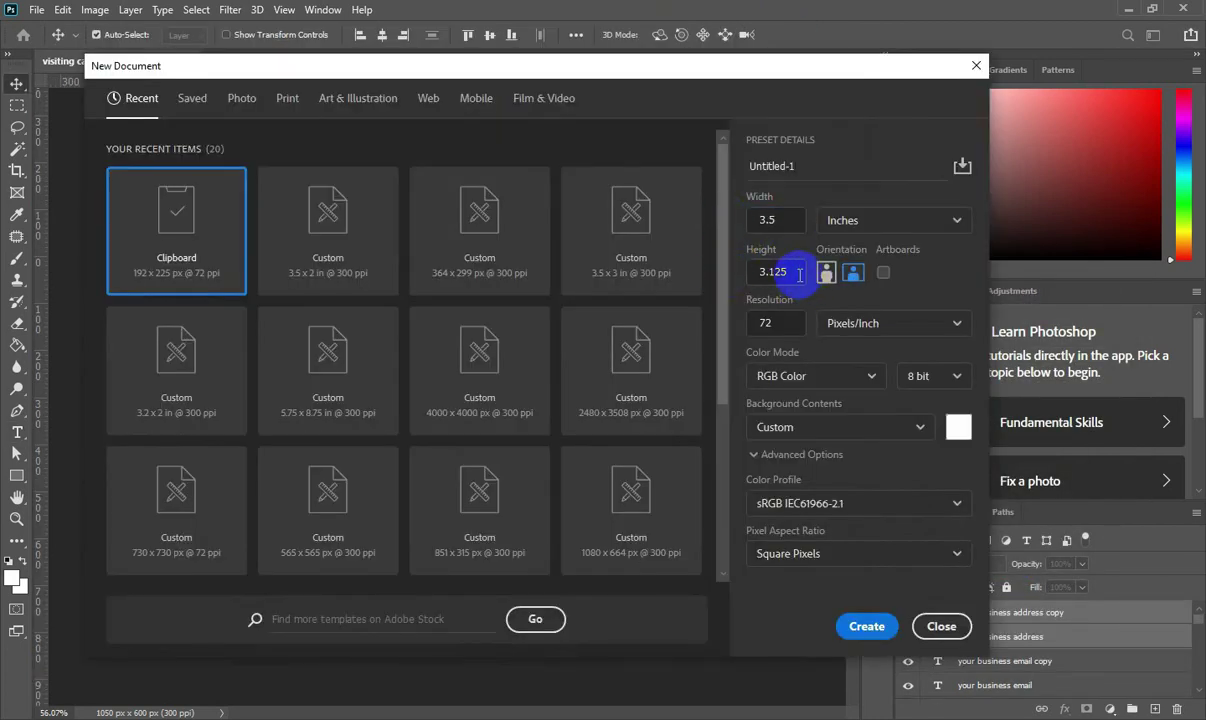
# Step: Create a 3.5 x 2 inch, 300 ppi document named 'visiting card'
pyautogui.press('Tab')
pyautogui.write('2')
pyautogui.moveTo(784, 332); pyautogui.dragTo(740, 326)
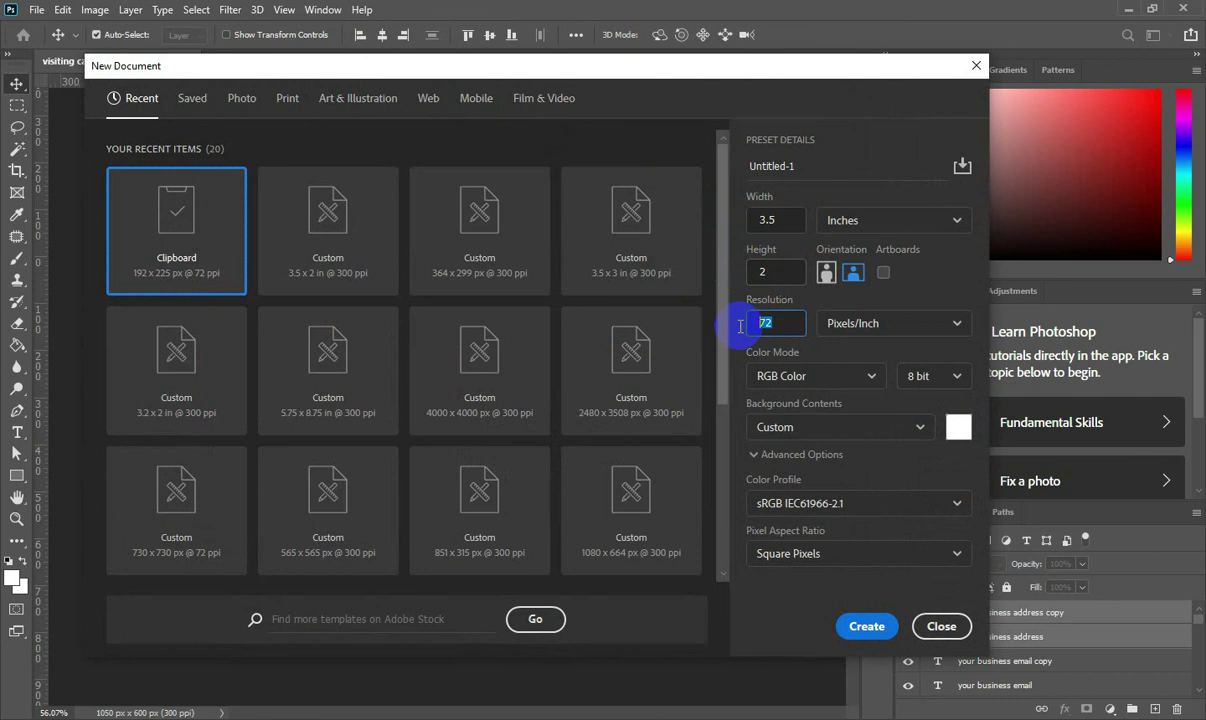
pyautogui.moveTo(800, 166); pyautogui.dragTo(736, 170)
pyautogui.write('visiting card')
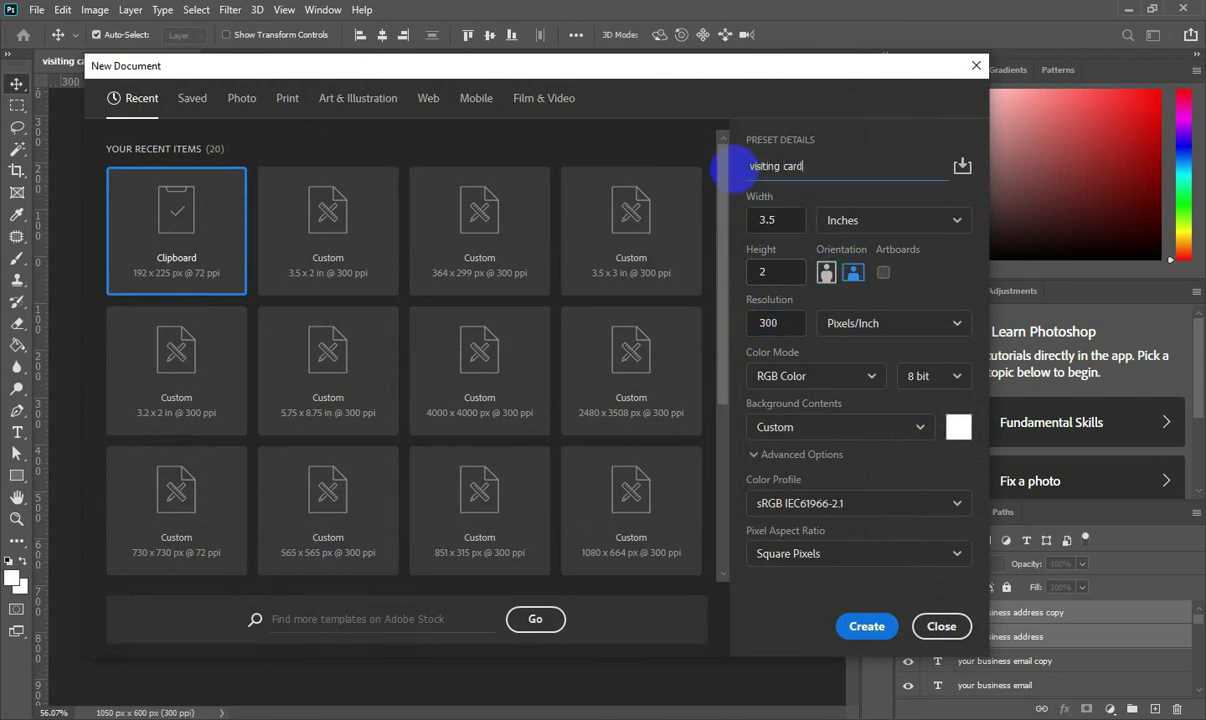
pyautogui.click(866, 626)
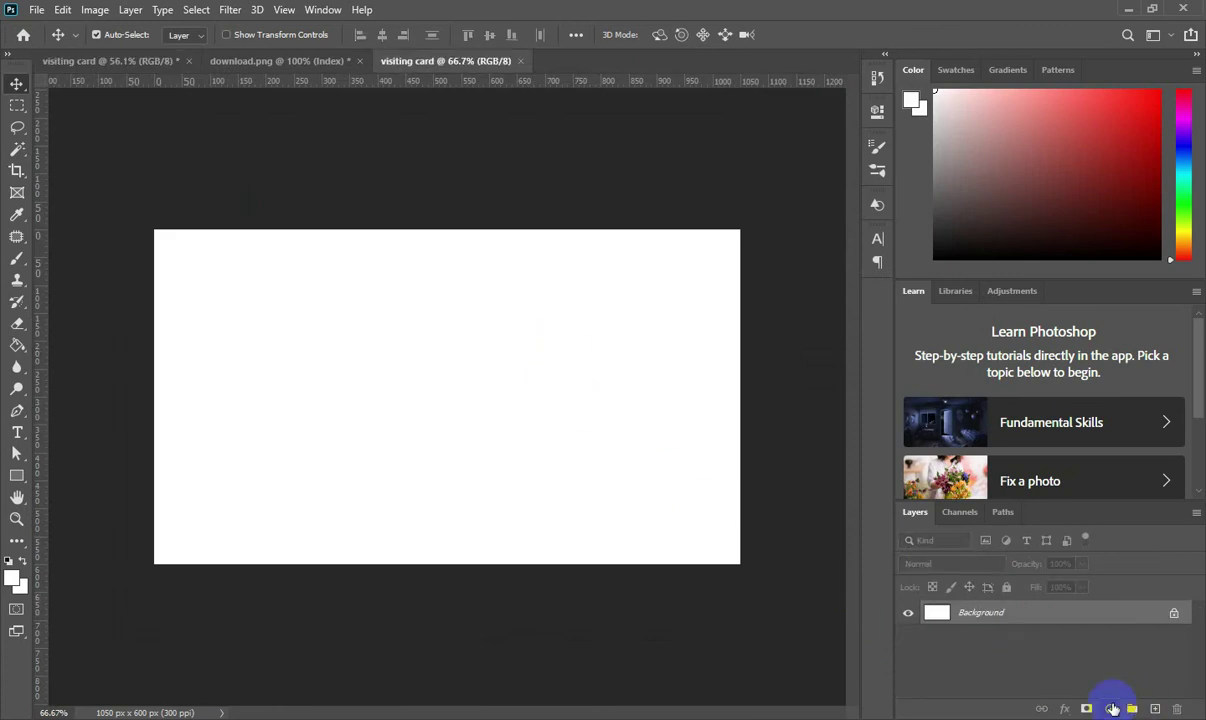
pyautogui.click(1113, 708)
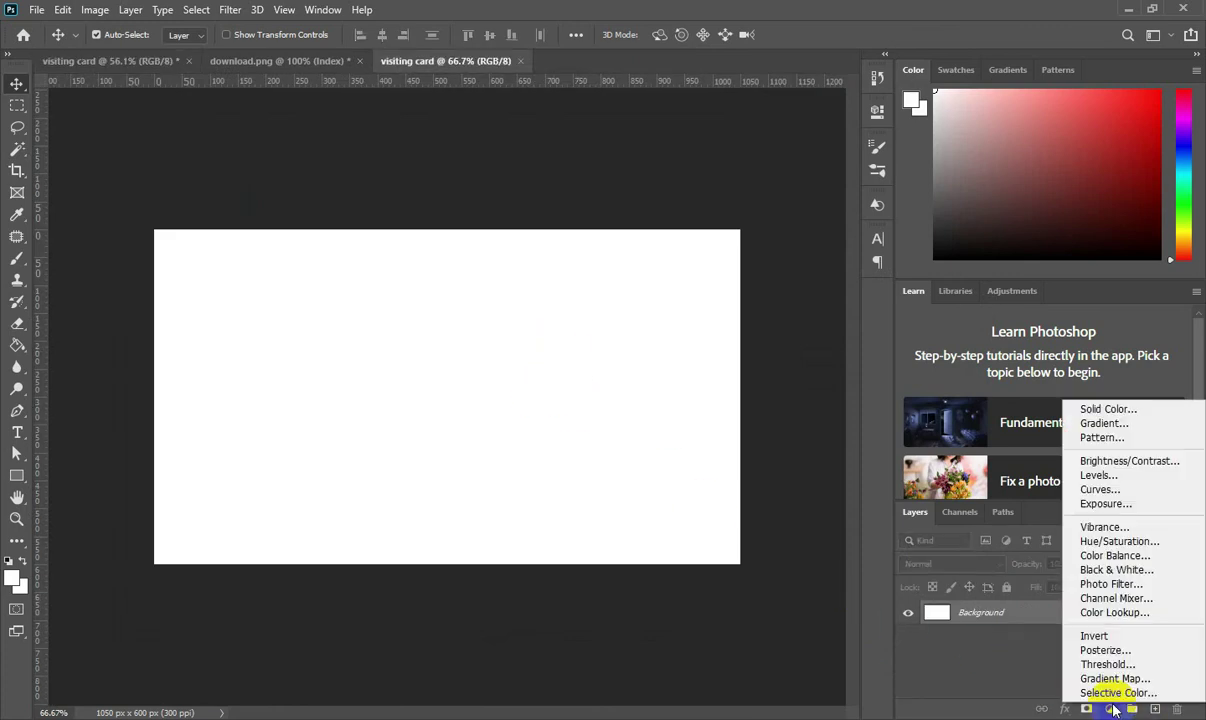
# Step: Add a black #000000 solid colour fill layer and draw a wide rectangle across the lower card
pyautogui.click(1140, 412)
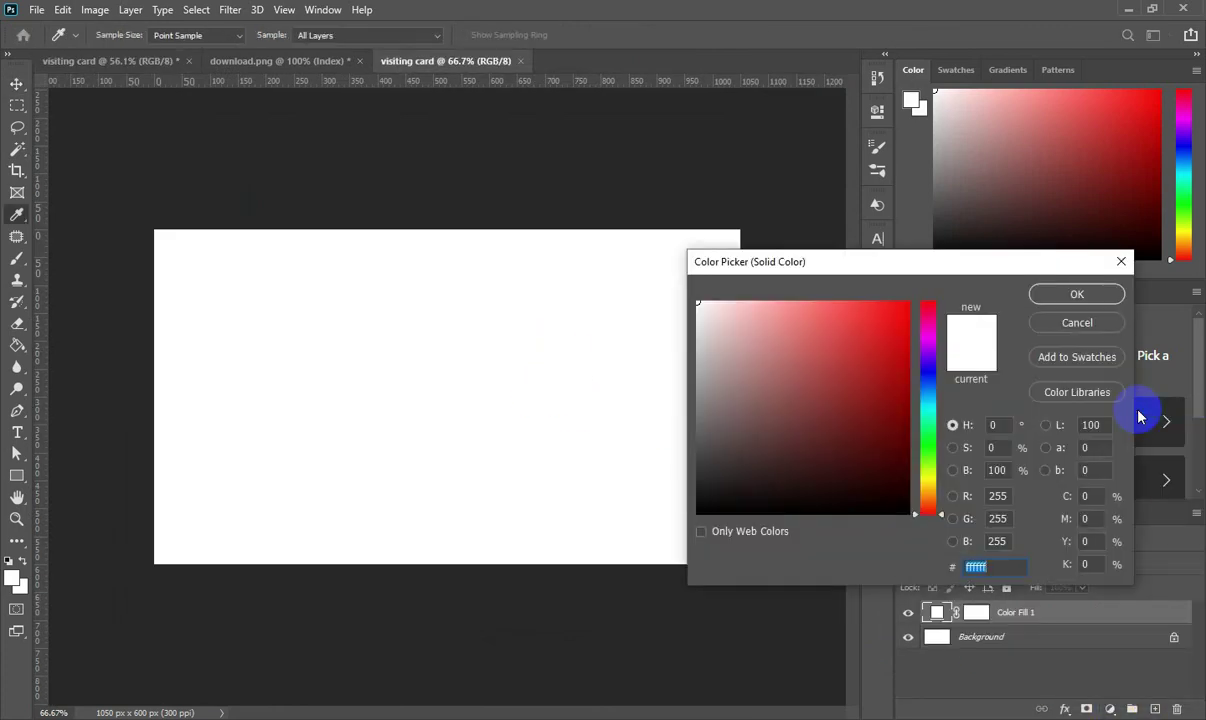
pyautogui.click(1052, 298)
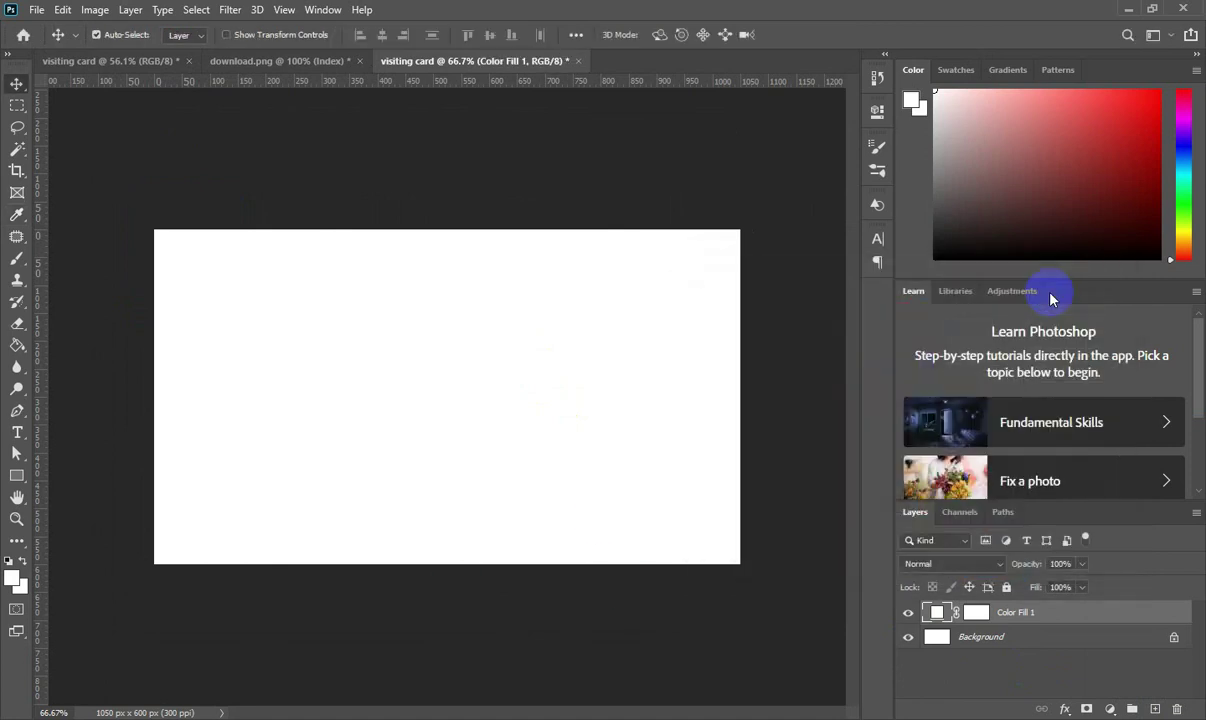
pyautogui.hotkey('ctrl', 'z')
pyautogui.click(1109, 708)
pyautogui.click(1100, 413)
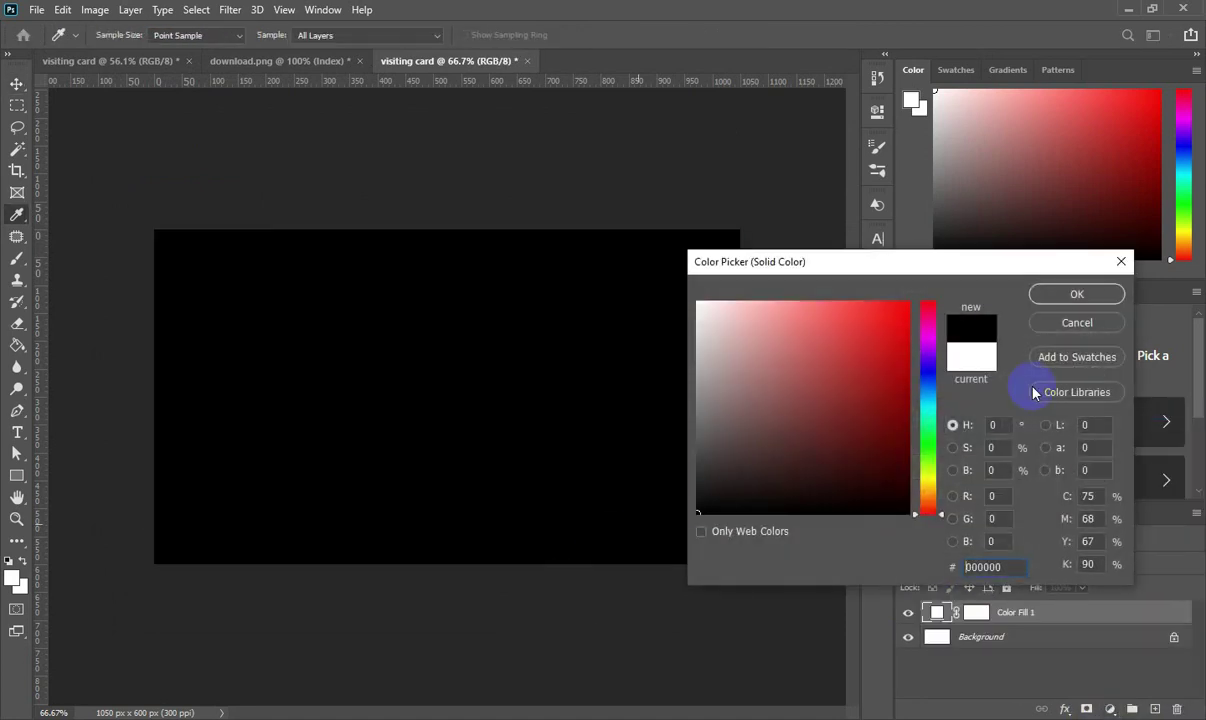
pyautogui.click(1077, 292)
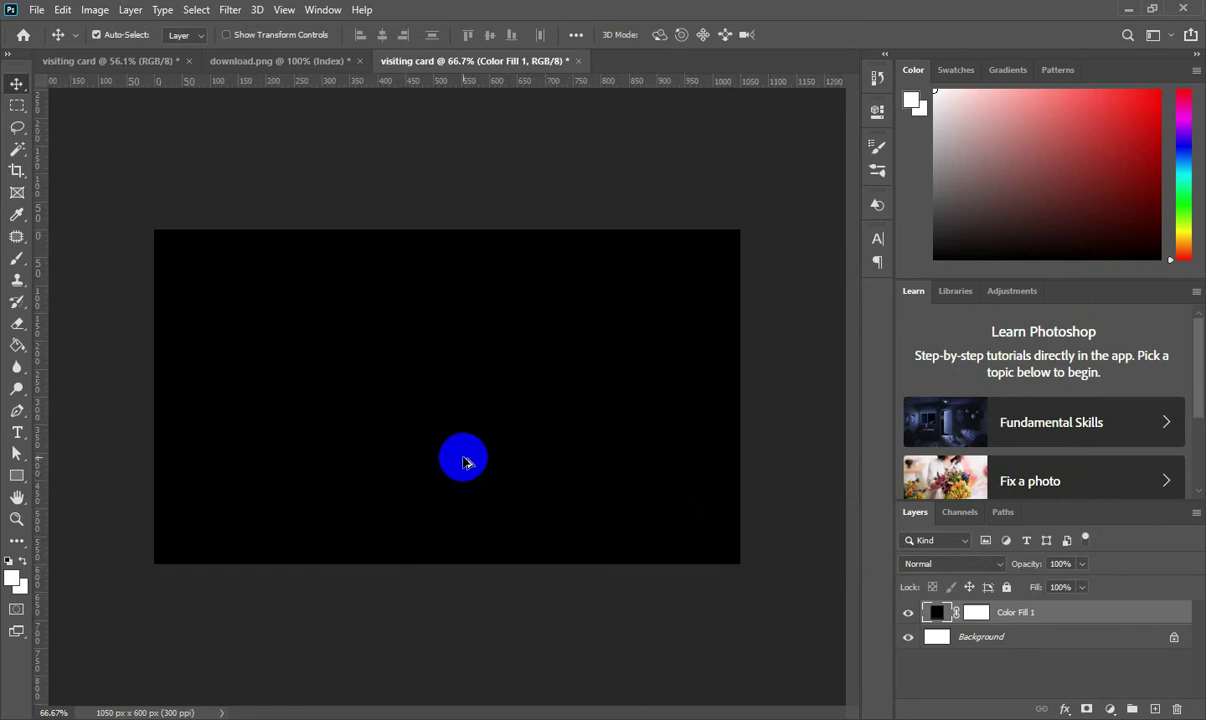
pyautogui.press('u')
pyautogui.moveTo(133, 428); pyautogui.dragTo(771, 498)
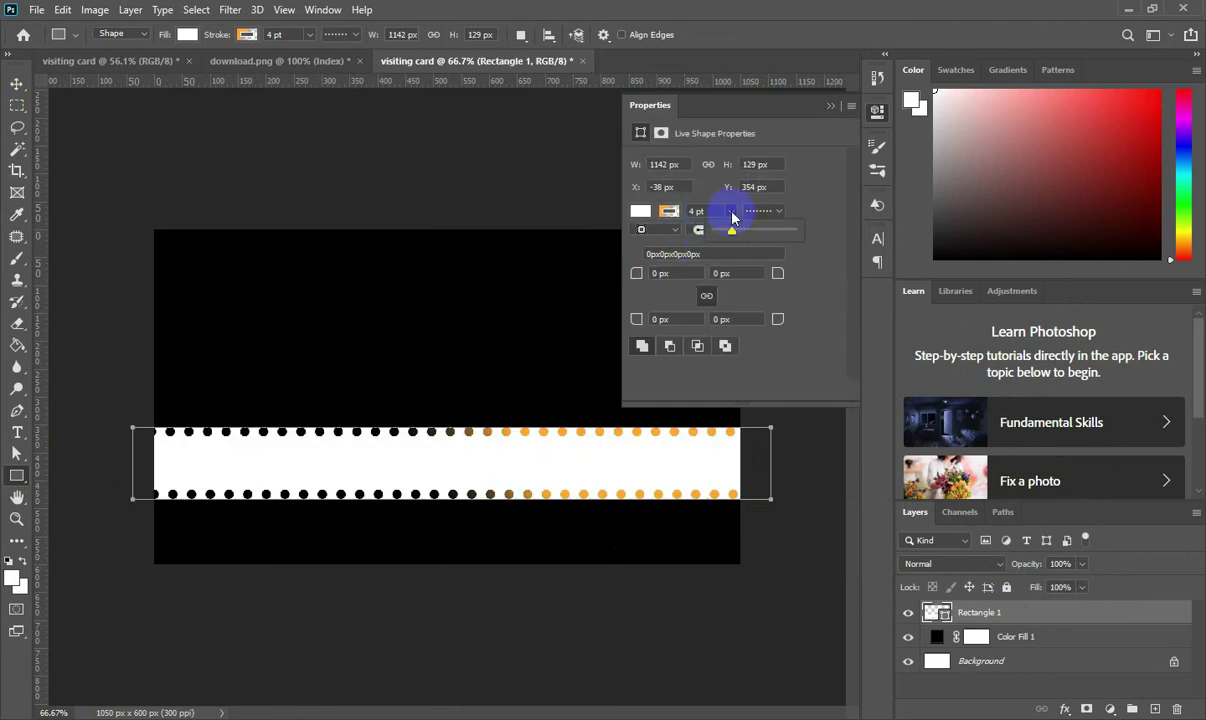
# Step: Fill the rectangle with a 0° gradient from orange ff9000 to lighter orange ffb757
pyautogui.click(640, 213)
pyautogui.click(707, 249)
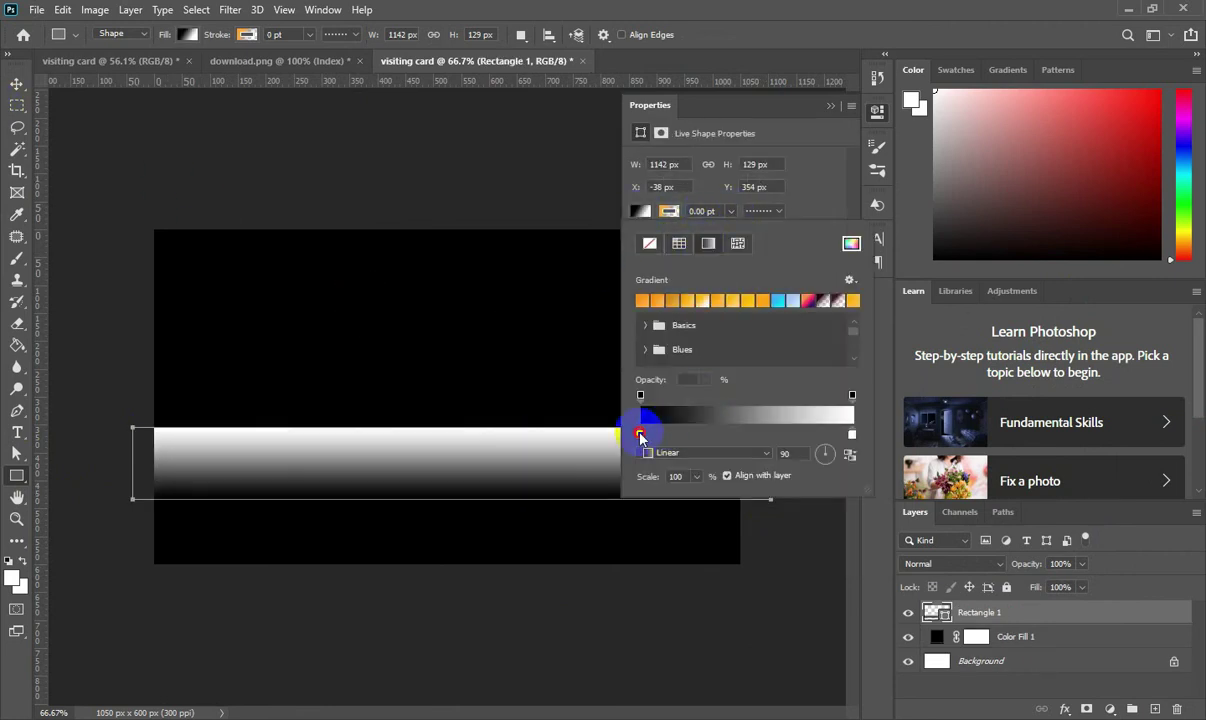
pyautogui.doubleClick(640, 434)
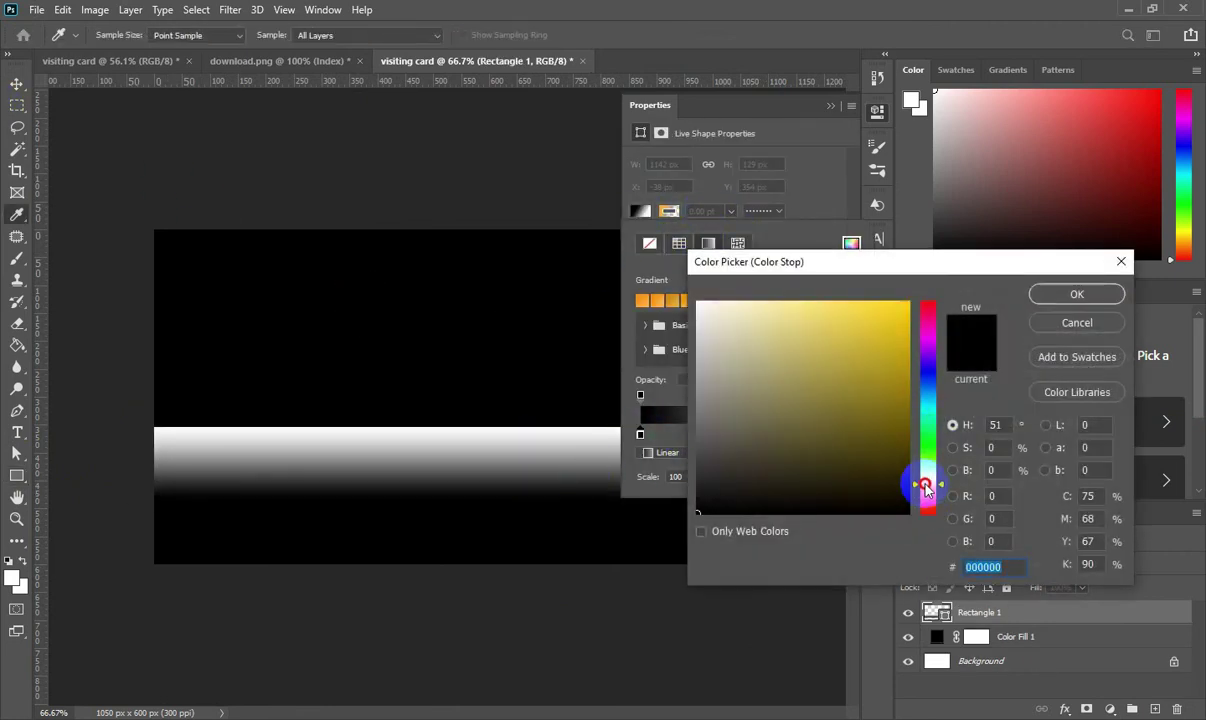
pyautogui.moveTo(928, 505); pyautogui.dragTo(925, 494)
pyautogui.moveTo(900, 310); pyautogui.dragTo(921, 281)
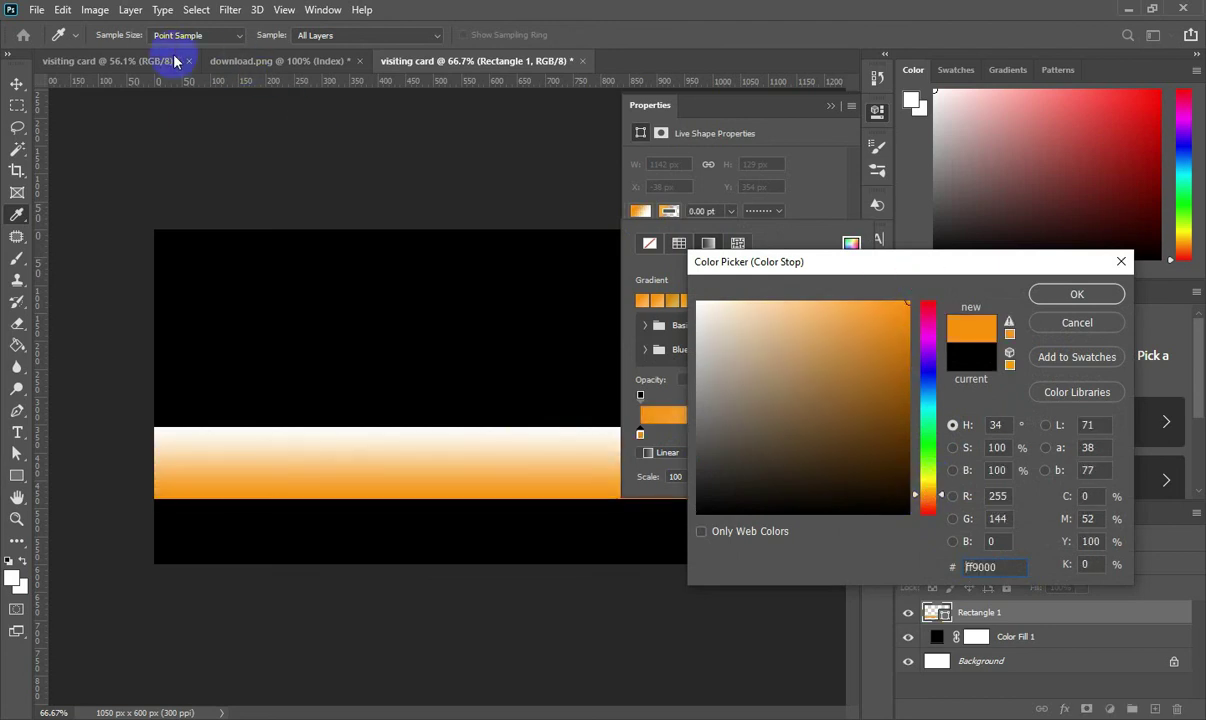
pyautogui.click(1058, 297)
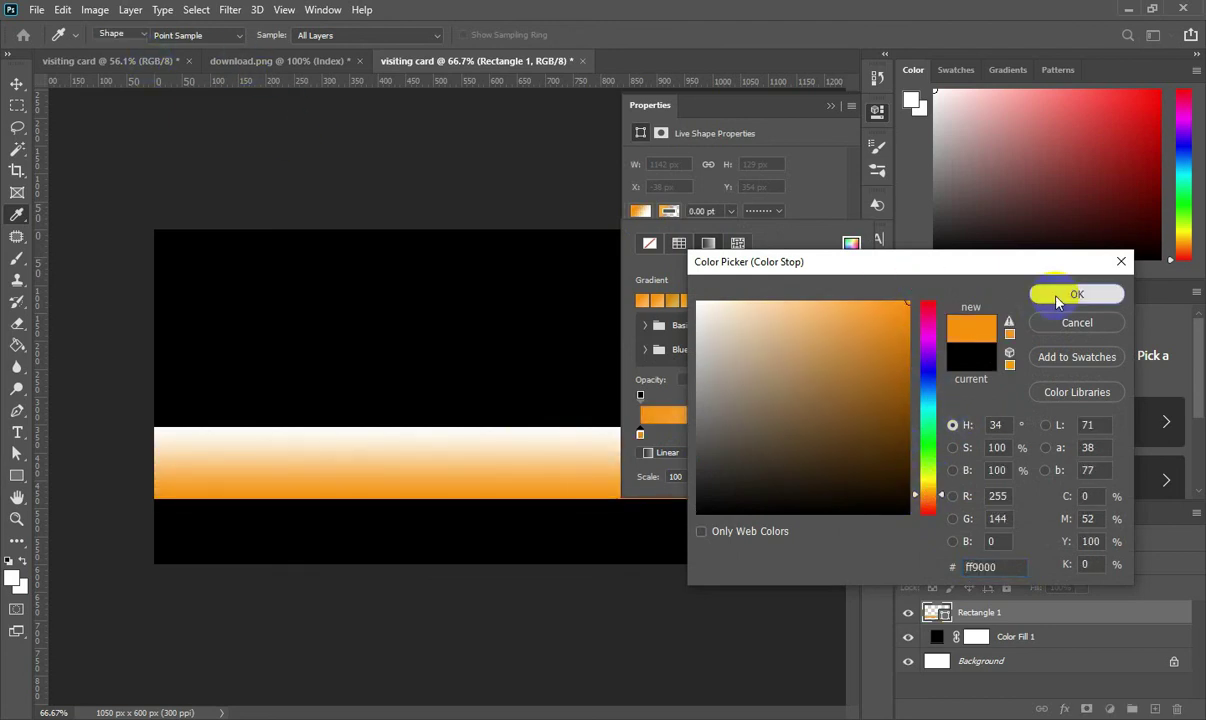
pyautogui.doubleClick(851, 434)
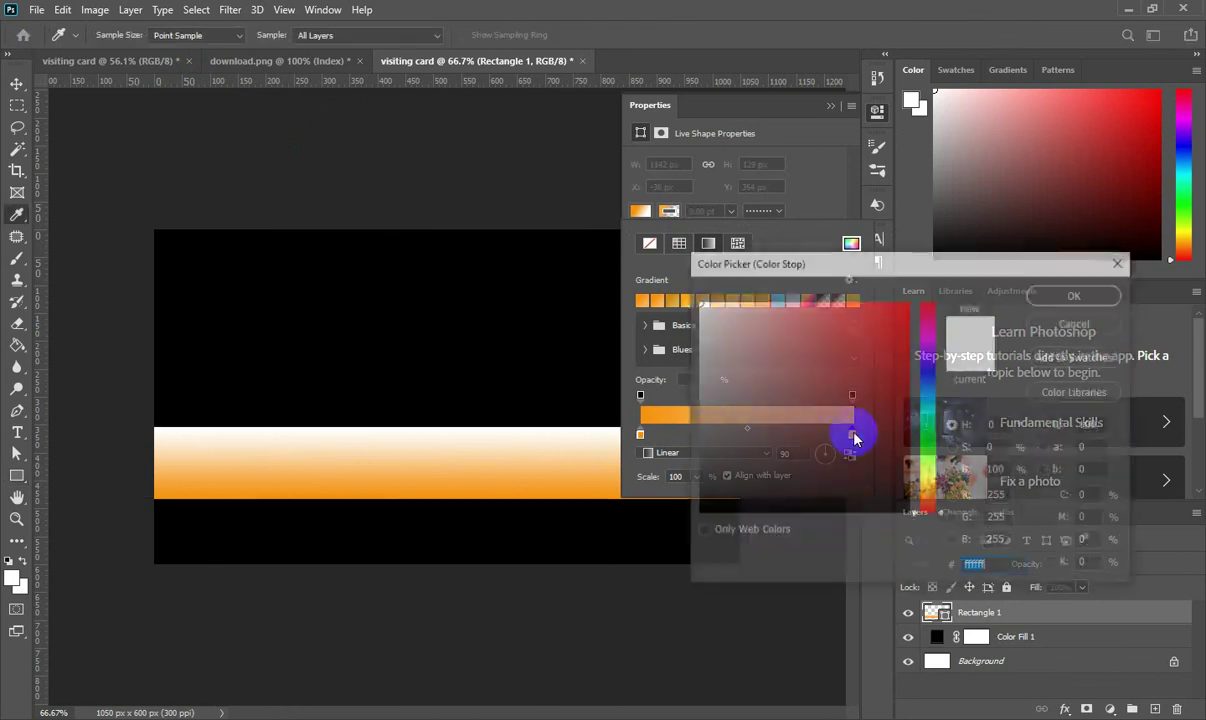
pyautogui.click(588, 486)
pyautogui.moveTo(854, 304); pyautogui.dragTo(838, 306)
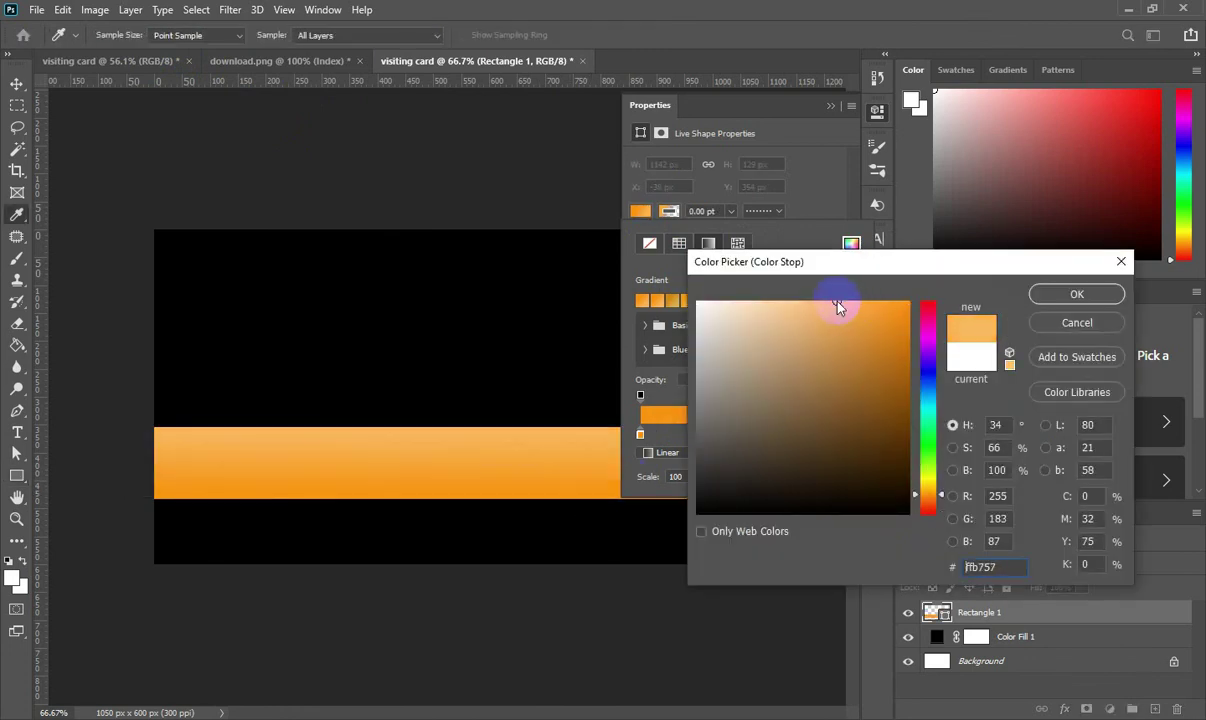
pyautogui.click(1035, 296)
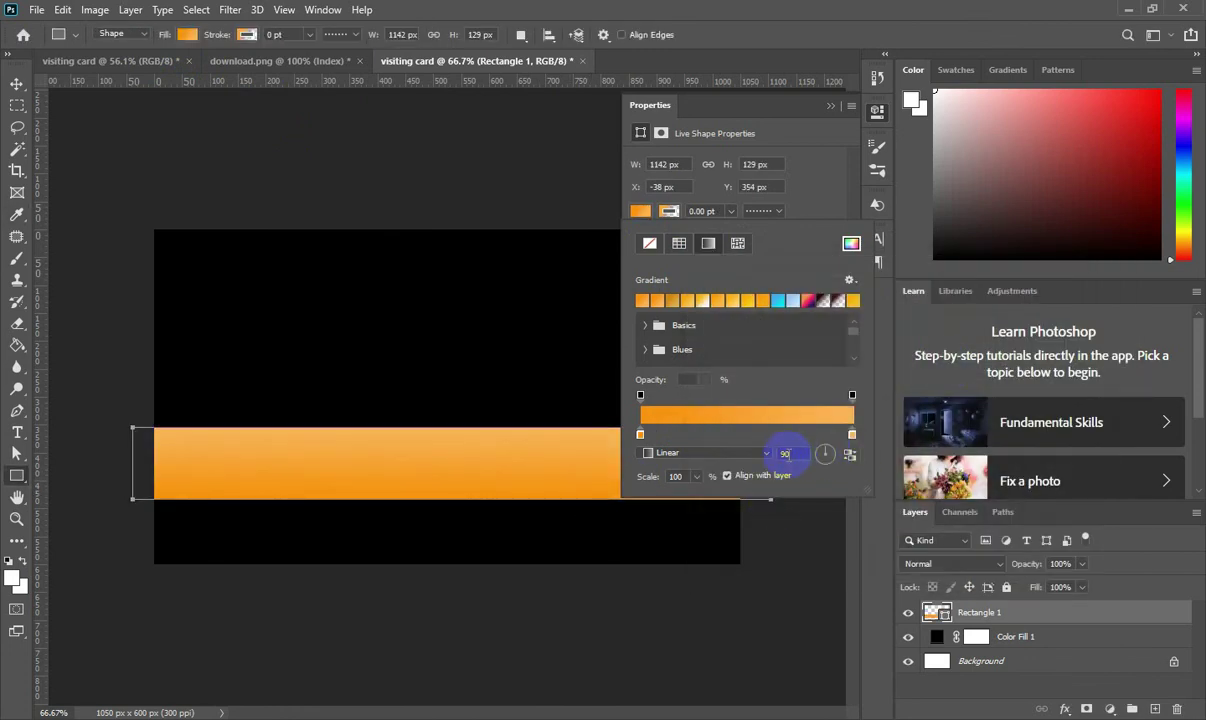
pyautogui.write('0')
pyautogui.press('Return')
pyautogui.click(830, 105)
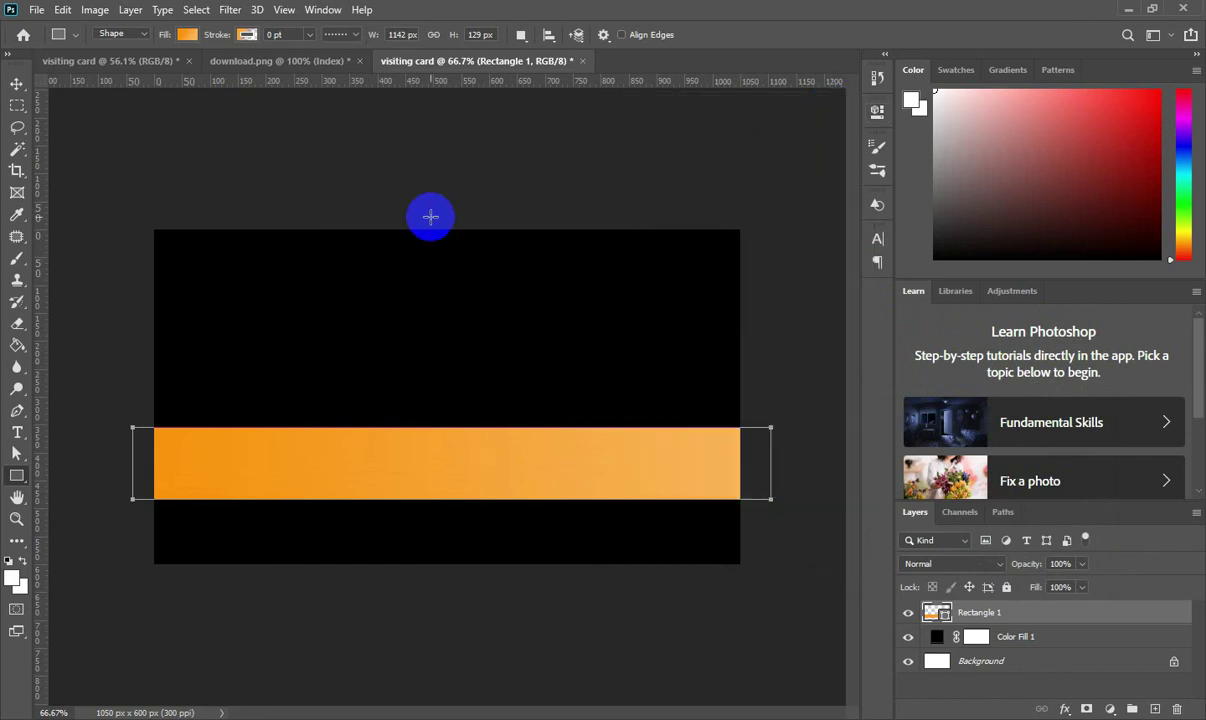
# Step: Move the orange bar lower on the card and make it thinner
pyautogui.click(17, 83)
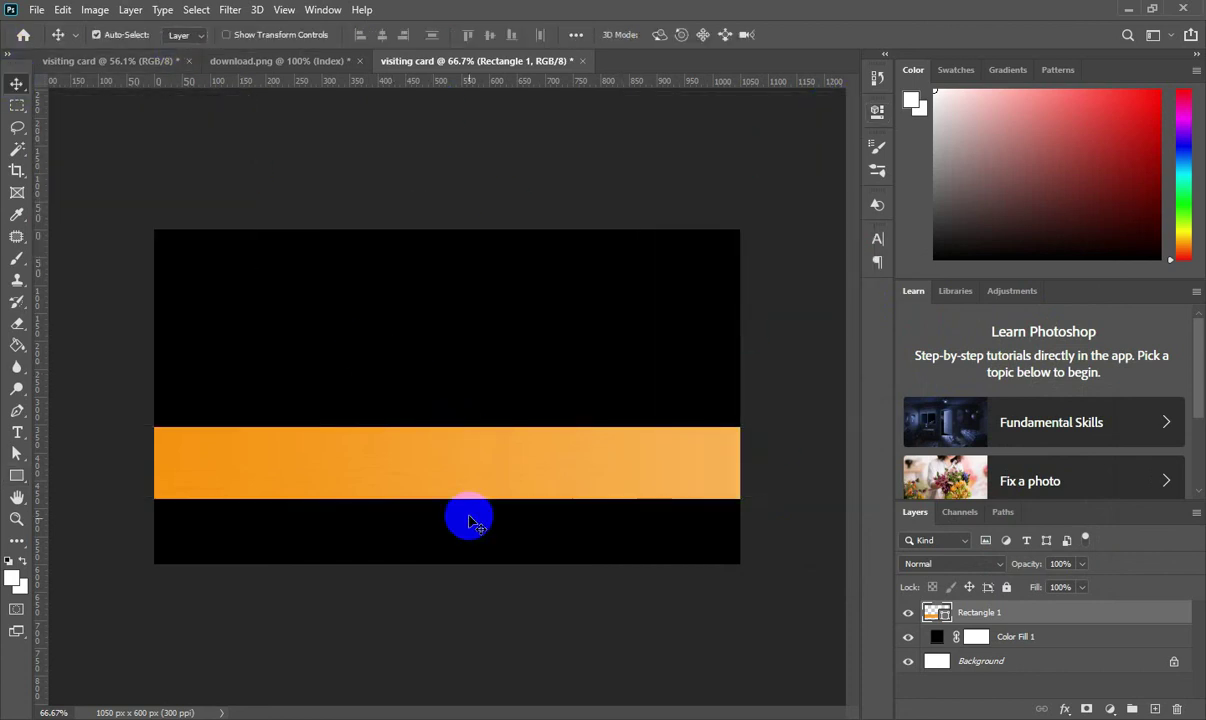
pyautogui.hotkey('ctrl', 't')
pyautogui.moveTo(471, 473); pyautogui.dragTo(476, 486)
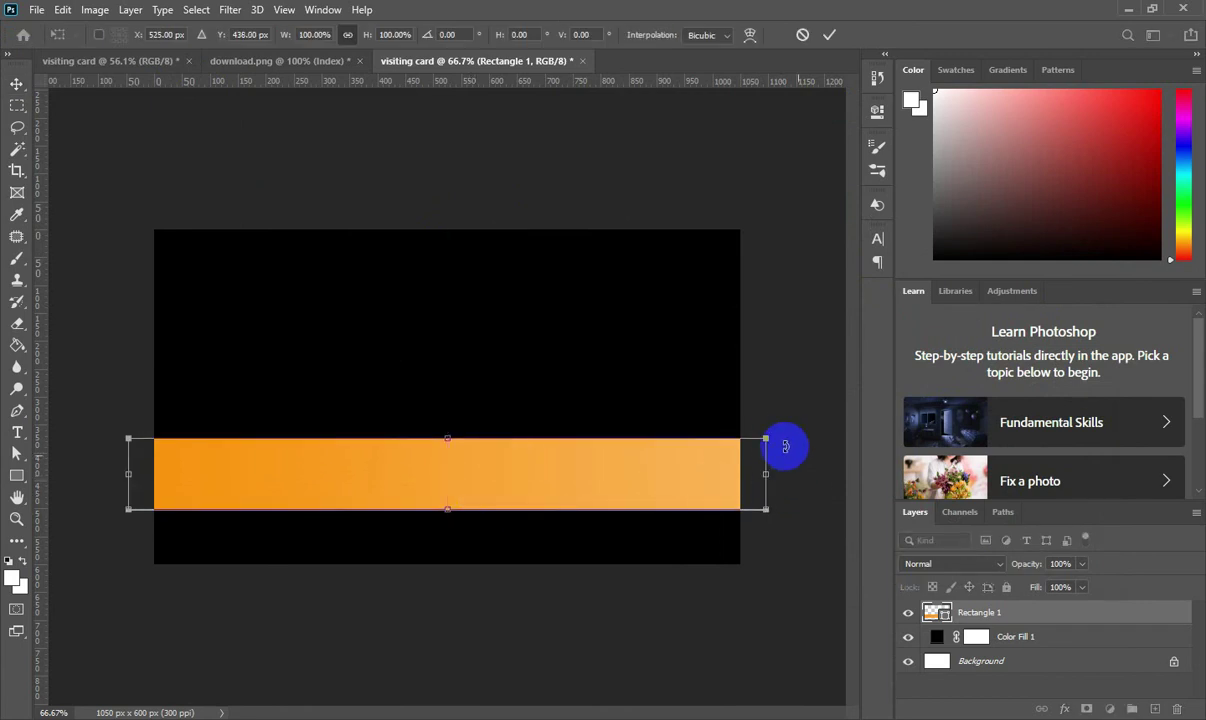
pyautogui.moveTo(765, 468); pyautogui.dragTo(765, 470)
pyautogui.moveTo(447, 439); pyautogui.dragTo(448, 456)
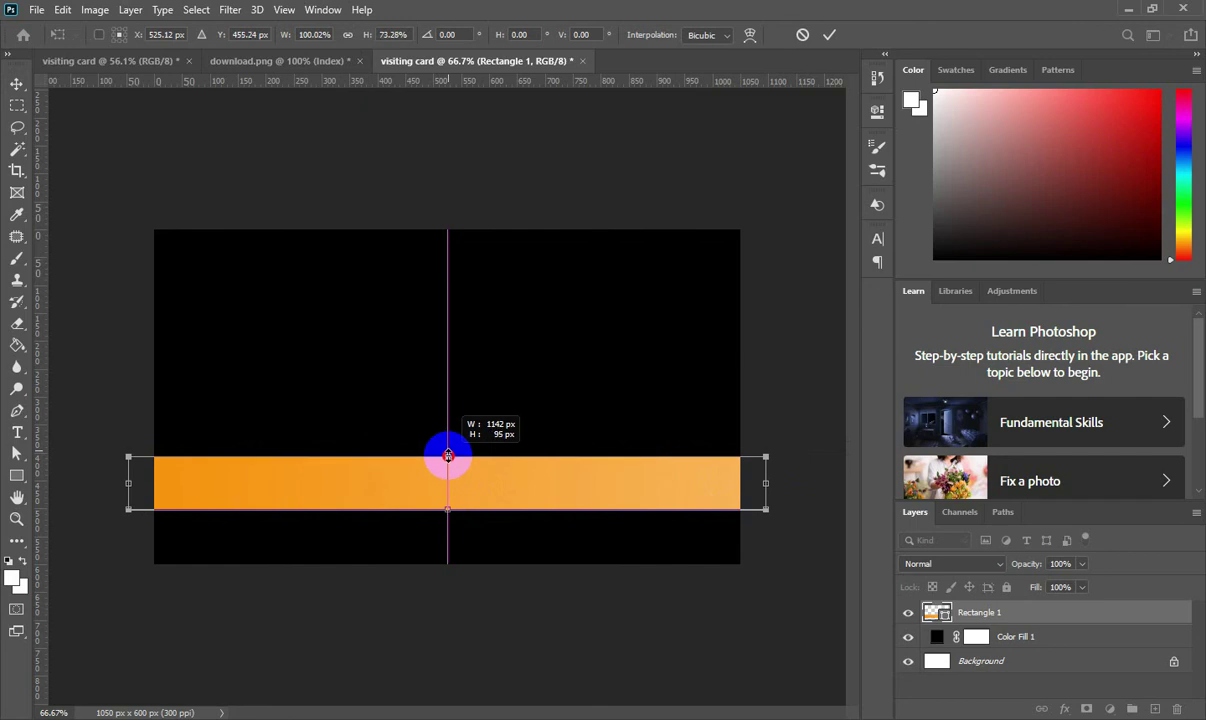
pyautogui.click(829, 34)
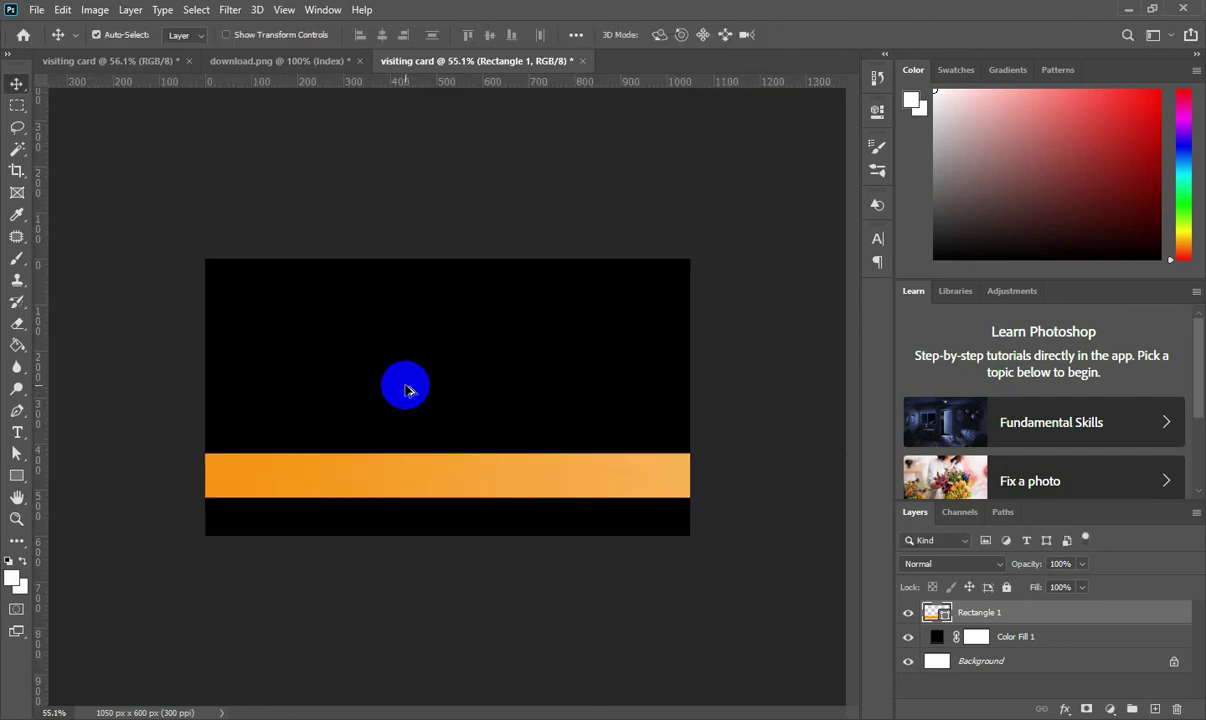
pyautogui.scroll(-1, 407, 390)
# Step: Copy the circle-and-petals logo layers from the sample card onto the new visiting card
pyautogui.click(153, 60)
pyautogui.scroll(1, 305, 380)
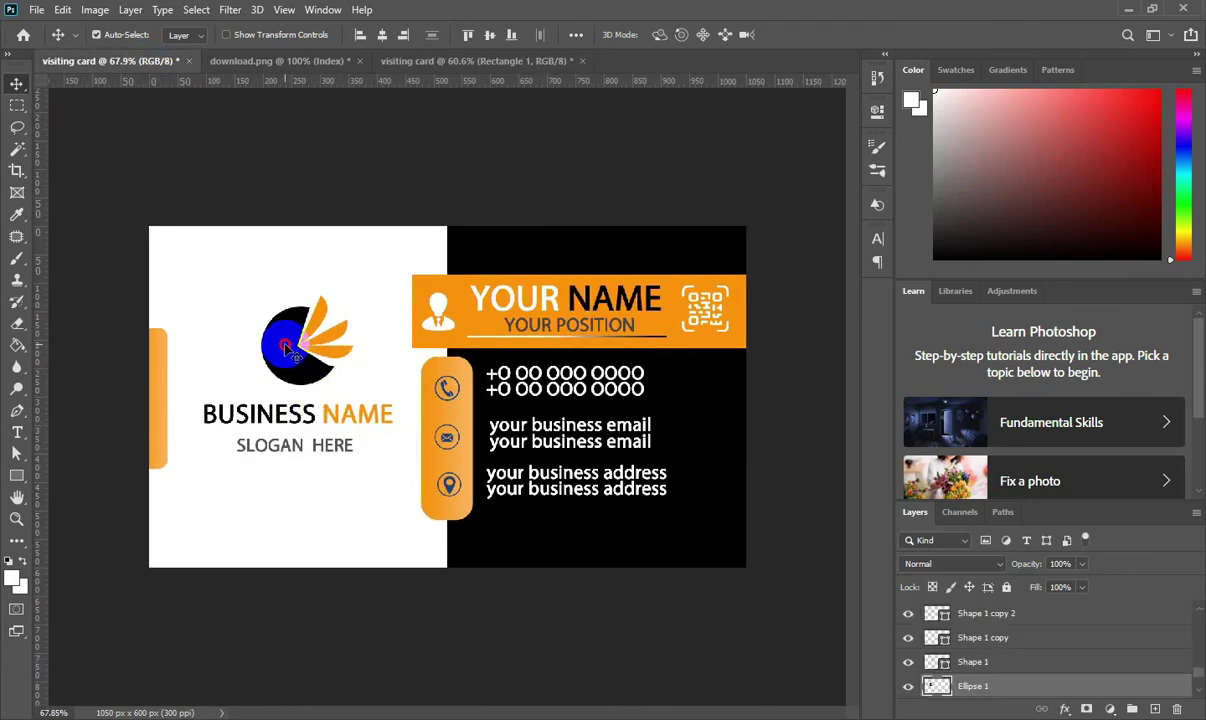
pyautogui.click(284, 344)
pyautogui.click(907, 642)
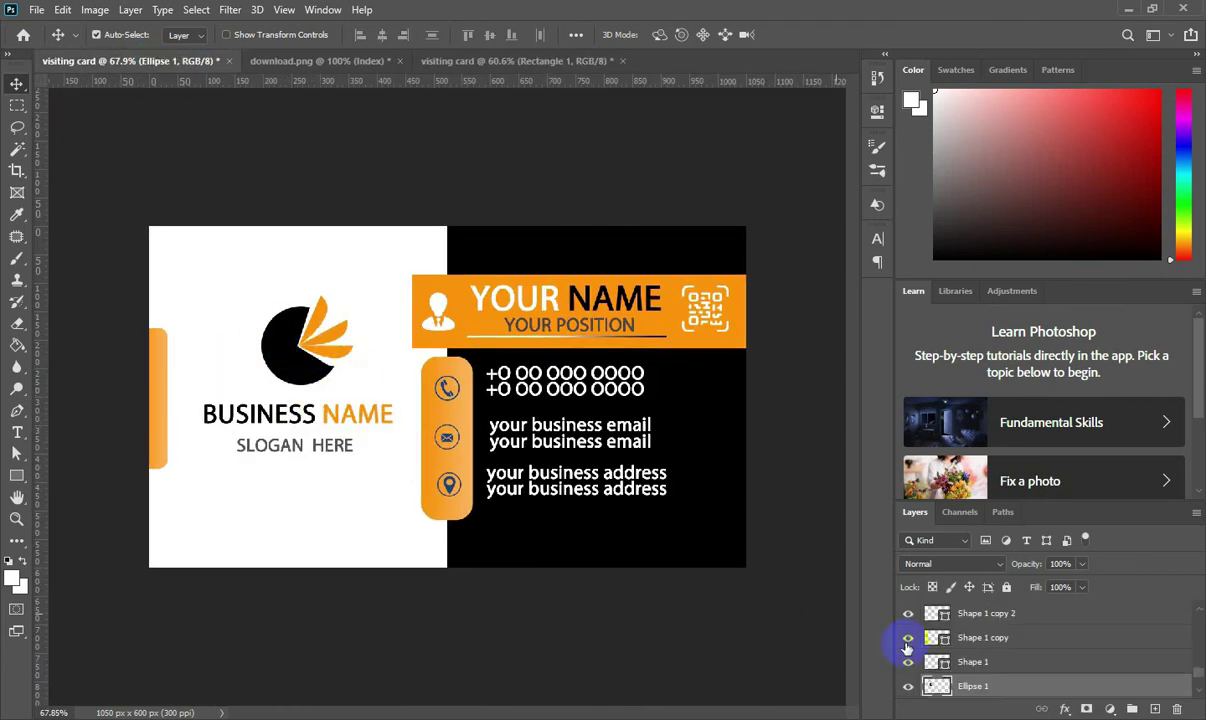
pyautogui.click(970, 662)
pyautogui.keyDown('shift'); pyautogui.click(962, 613); pyautogui.keyUp('shift')
pyautogui.hotkey('ctrl', 't')
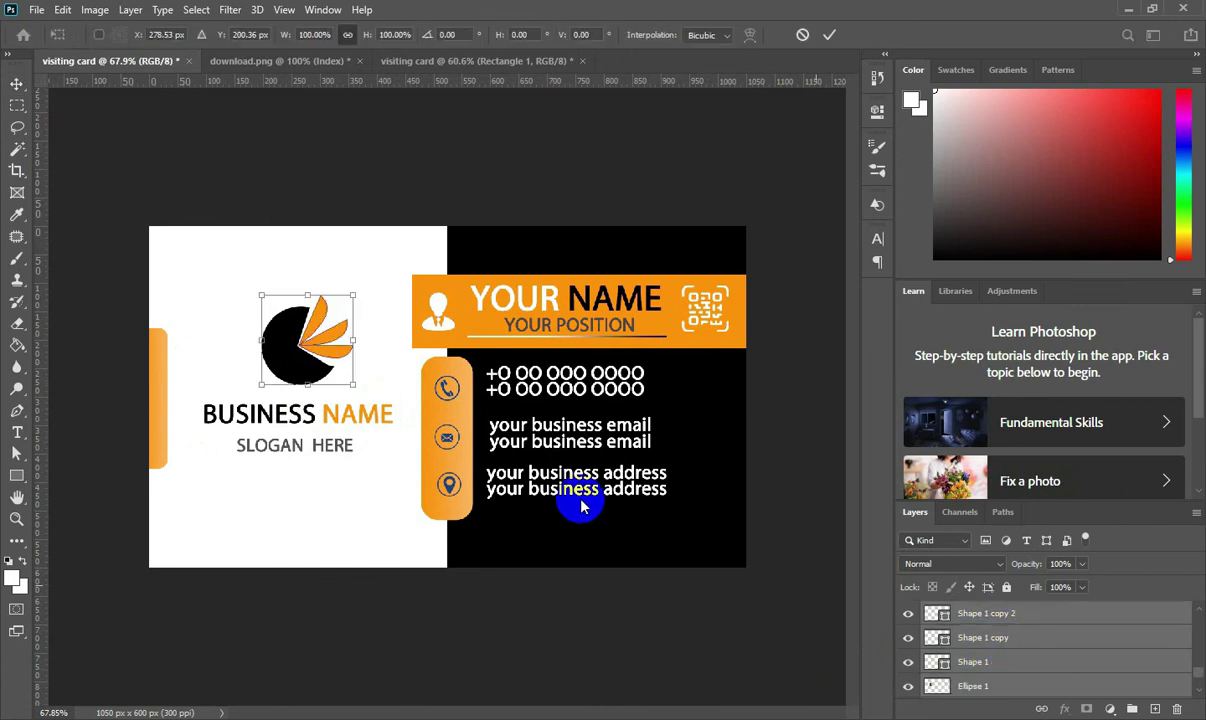
pyautogui.moveTo(296, 358)
pyautogui.mouseDown()
pyautogui.moveTo(435, 64)
pyautogui.moveTo(298, 332)
pyautogui.moveTo(395, 381)
pyautogui.moveTo(430, 376)
pyautogui.mouseUp()
pyautogui.click(802, 38)
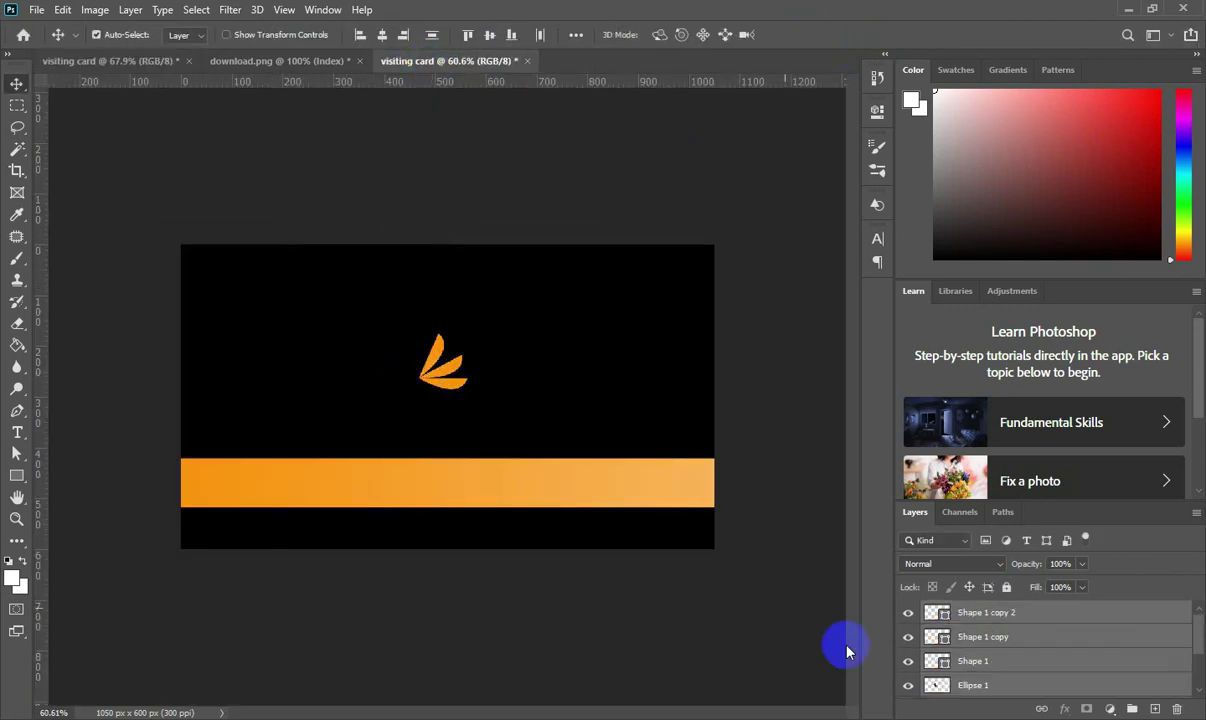
# Step: Fill the logo's circle white with the paint bucket while the black background is hidden
pyautogui.scroll(-2, 908, 664)
pyautogui.click(908, 661)
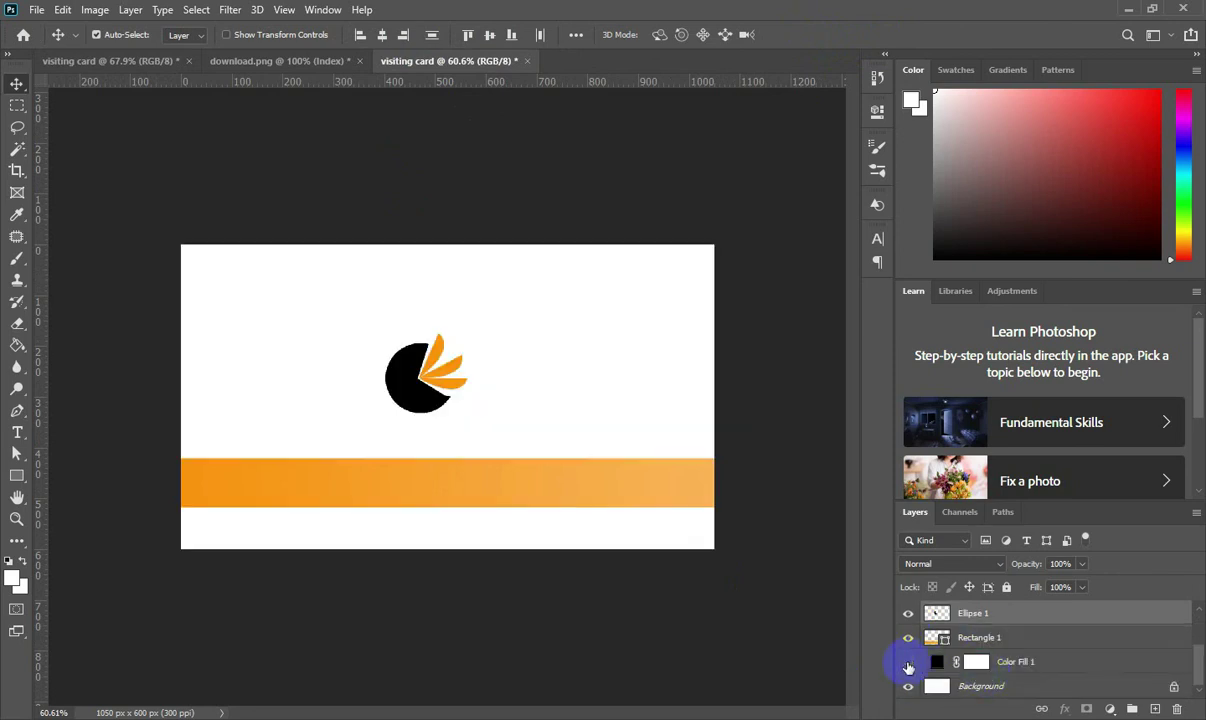
pyautogui.scroll(3, 991, 638)
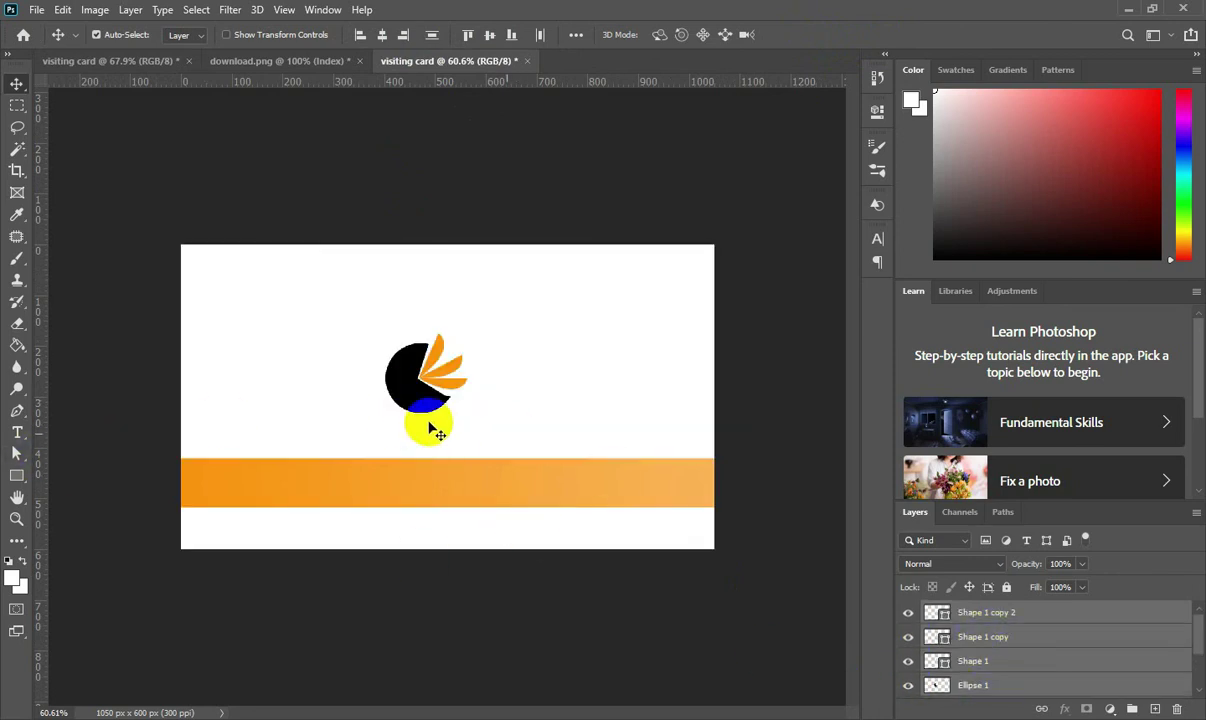
pyautogui.click(965, 685)
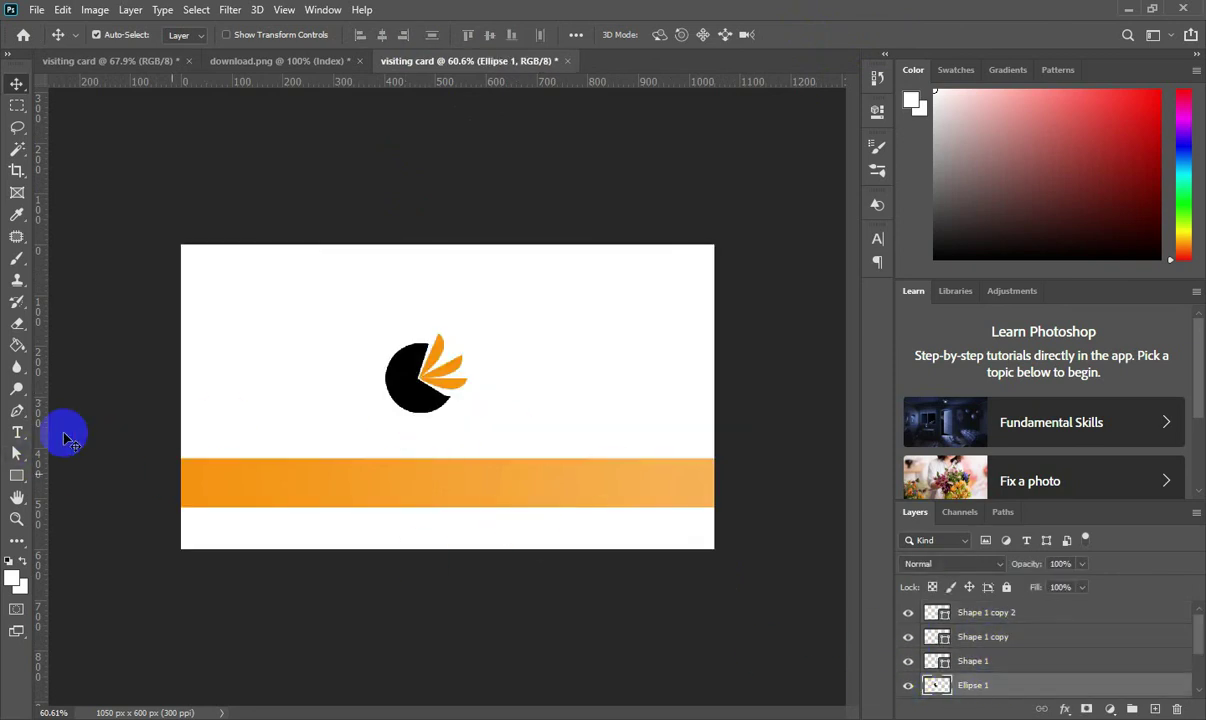
pyautogui.click(17, 345)
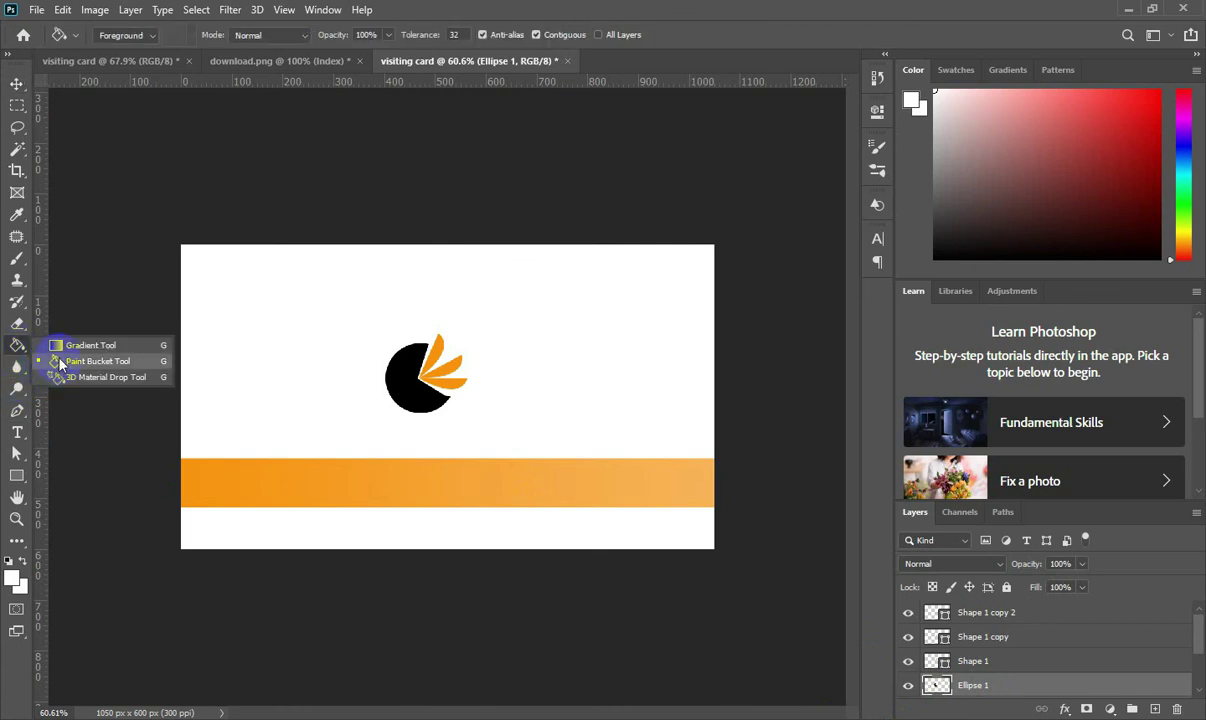
pyautogui.click(60, 364)
pyautogui.click(405, 393)
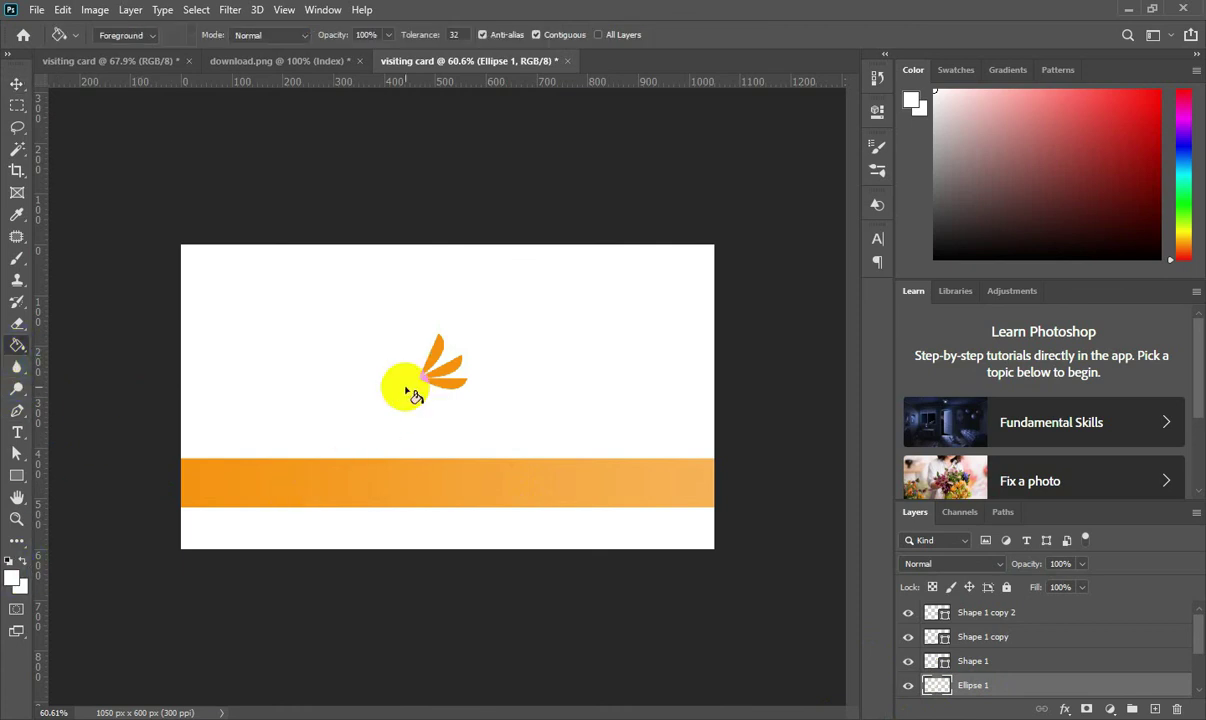
pyautogui.scroll(-2, 995, 672)
pyautogui.click(908, 662)
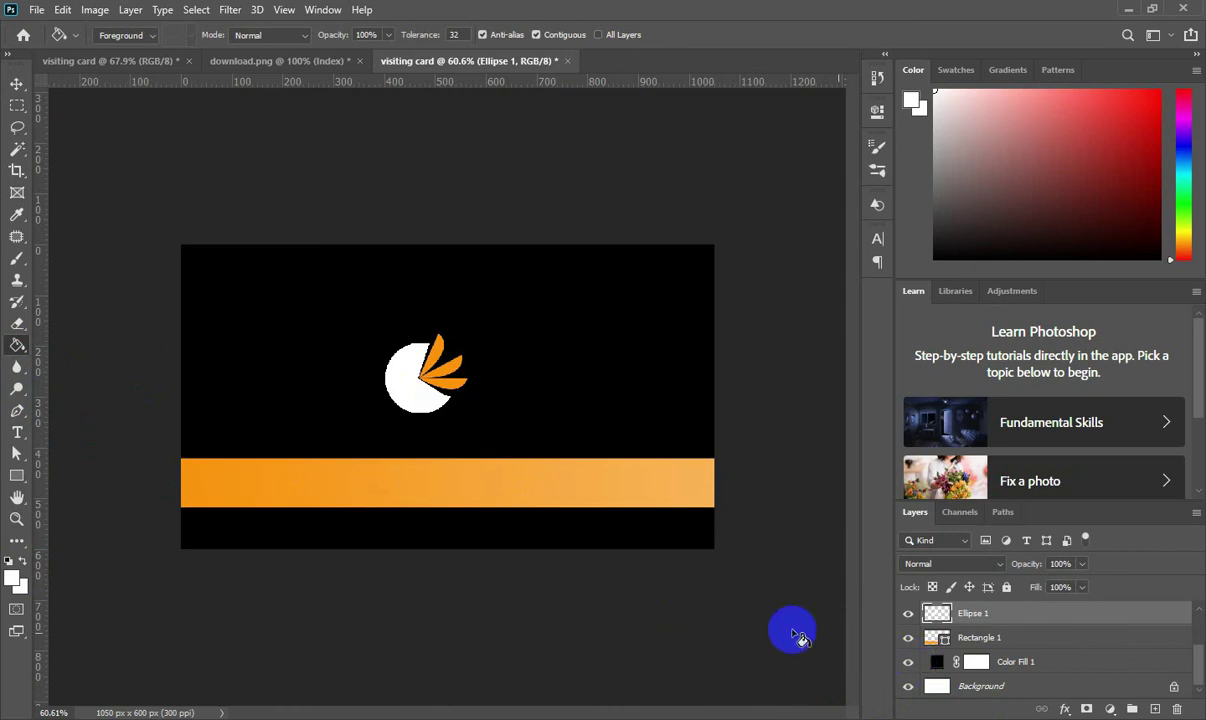
pyautogui.scroll(1, 490, 510)
pyautogui.scroll(1, 516, 545)
pyautogui.scroll(-1, 521, 541)
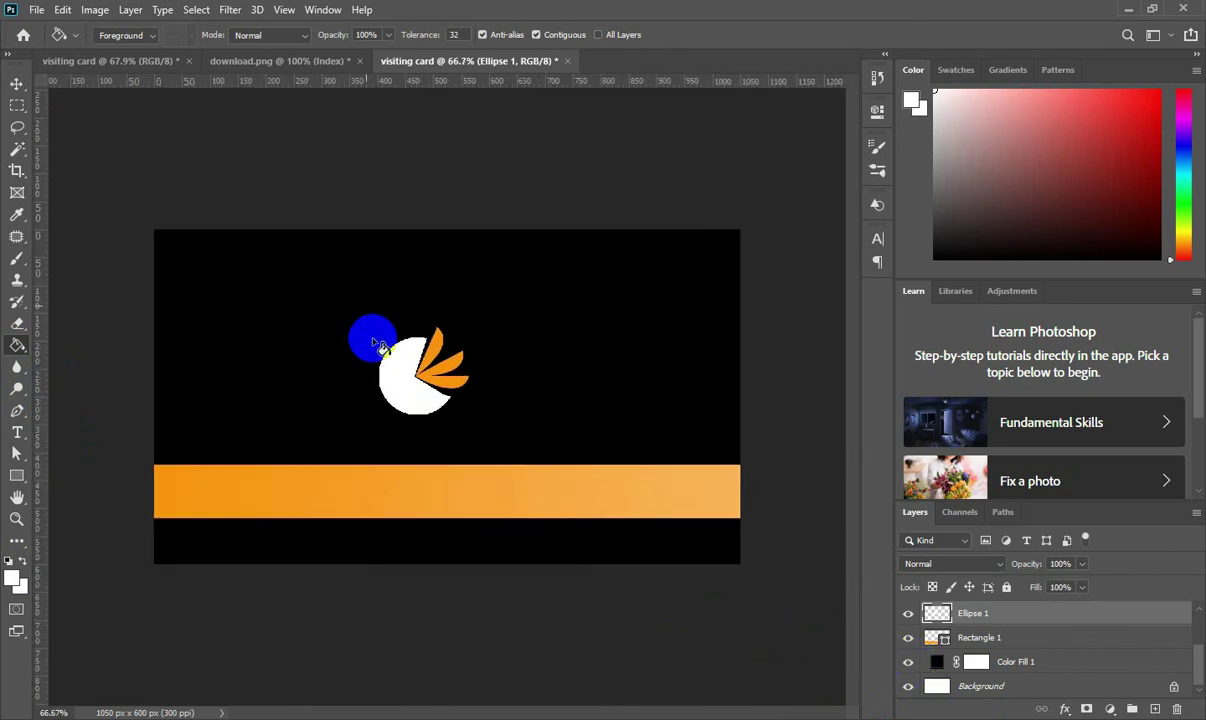
pyautogui.scroll(1, 975, 638)
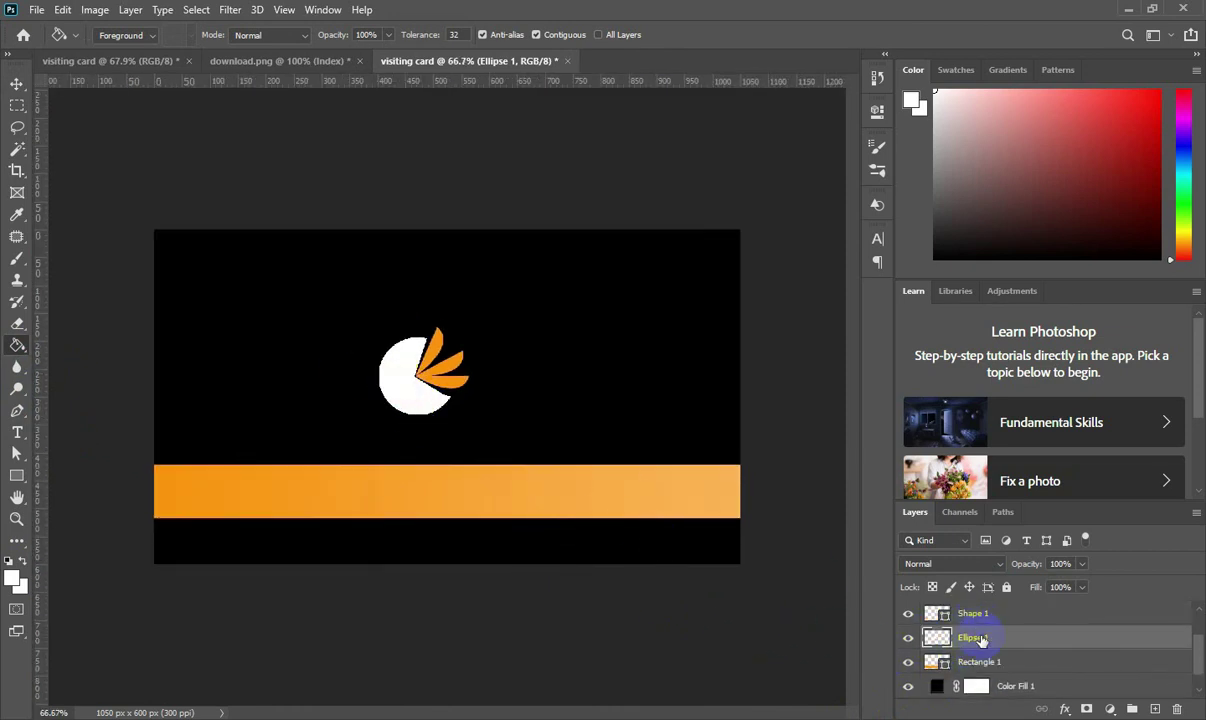
# Step: Duplicate the logo layers, merge them into one, and move the logo to the centre line
pyautogui.keyDown('shift'); pyautogui.click(988, 616); pyautogui.keyUp('shift')
pyautogui.hotkey('ctrl', 'j')
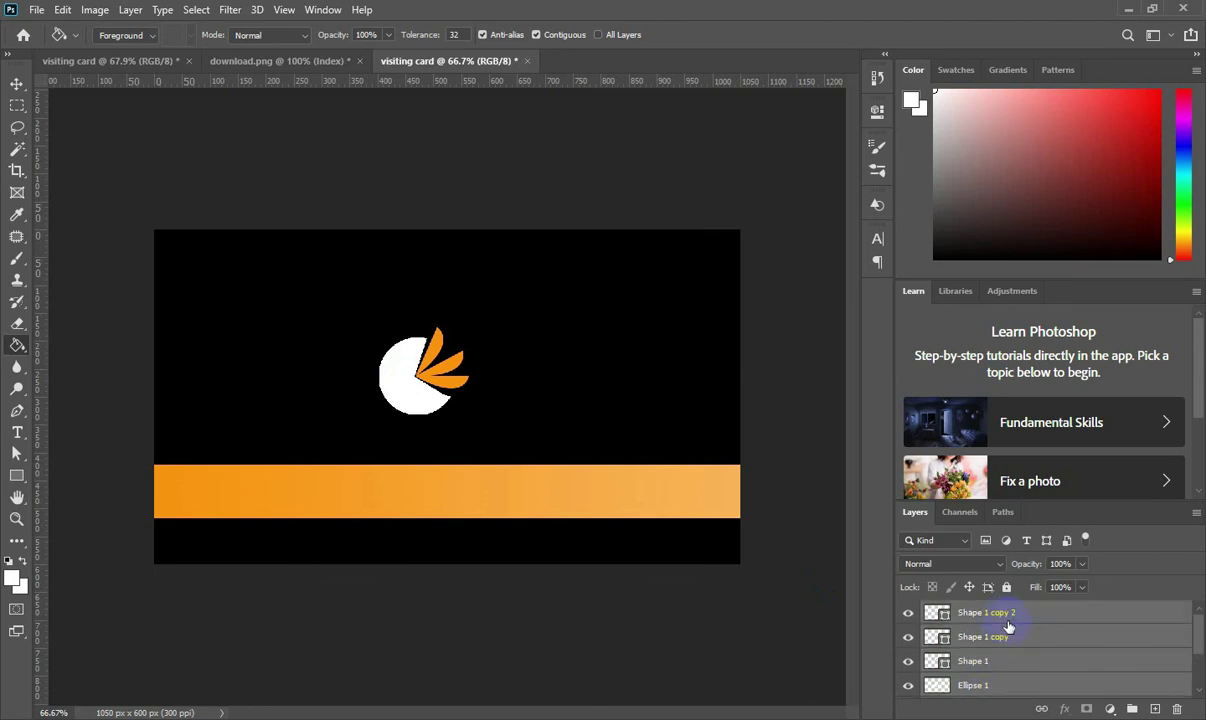
pyautogui.rightClick(1010, 636)
pyautogui.click(905, 509)
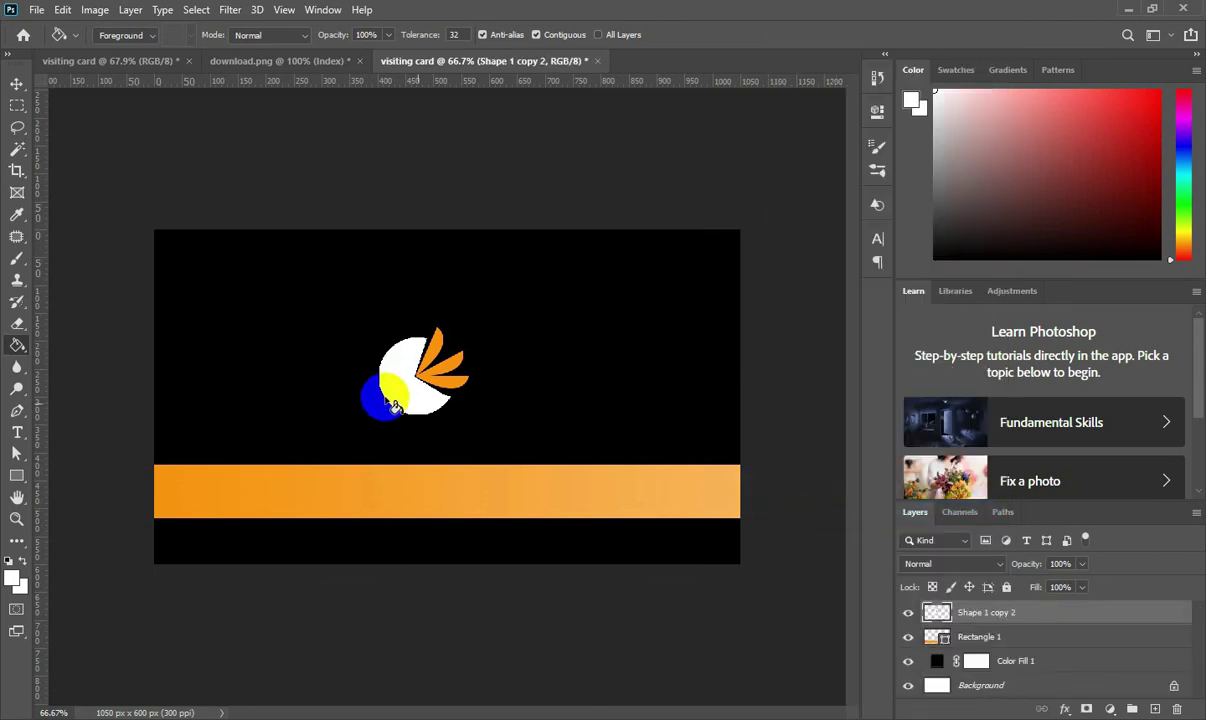
pyautogui.click(17, 84)
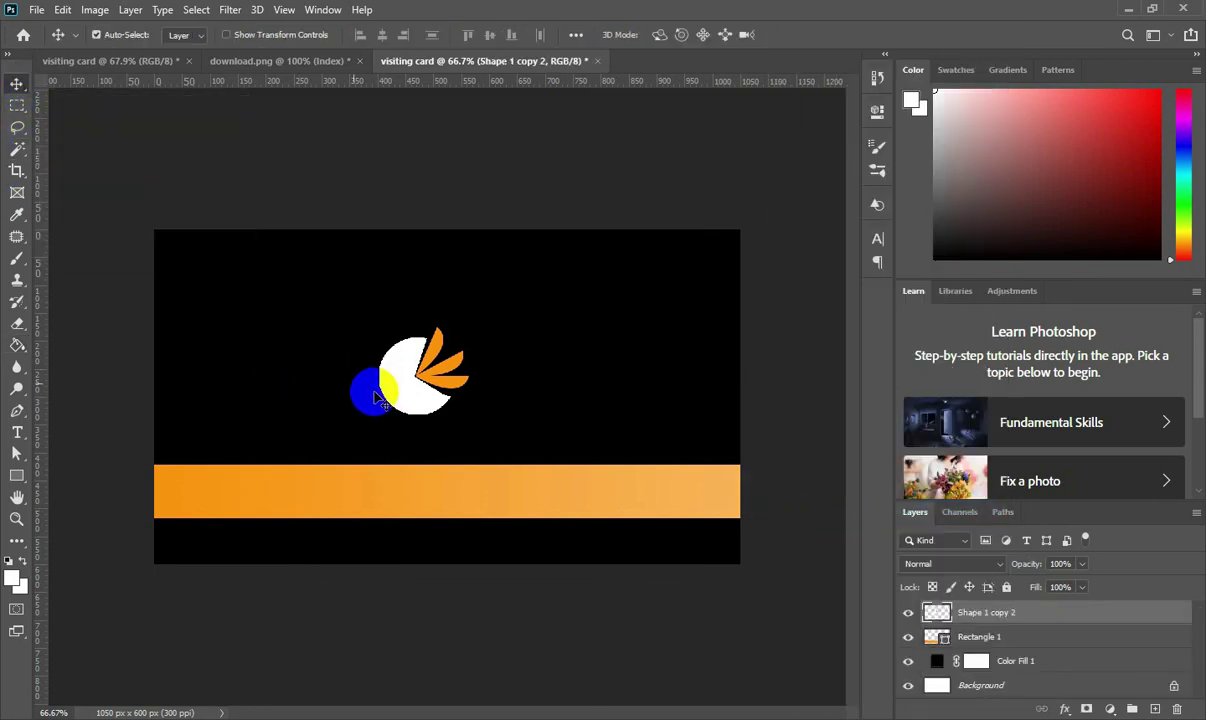
pyautogui.click(408, 384)
pyautogui.moveTo(408, 384); pyautogui.dragTo(397, 395)
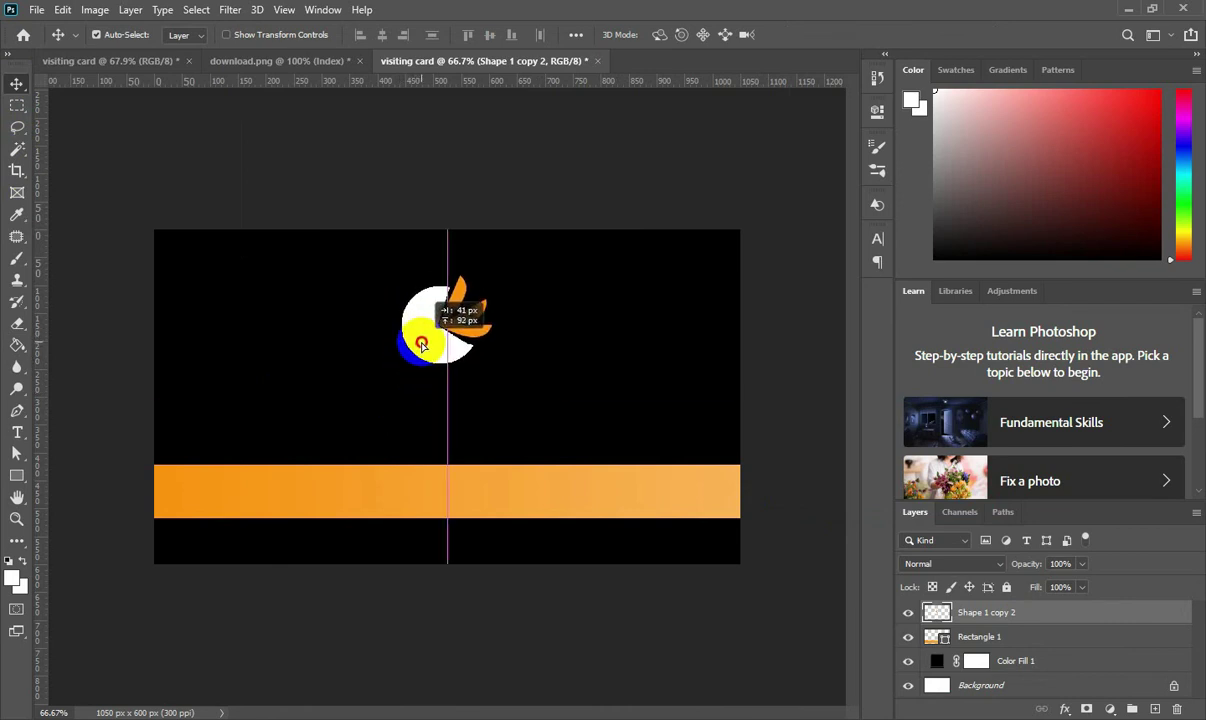
# Step: On a new layer, type BUSINESS NAME at 48 pt left of the logo
pyautogui.click(1155, 709)
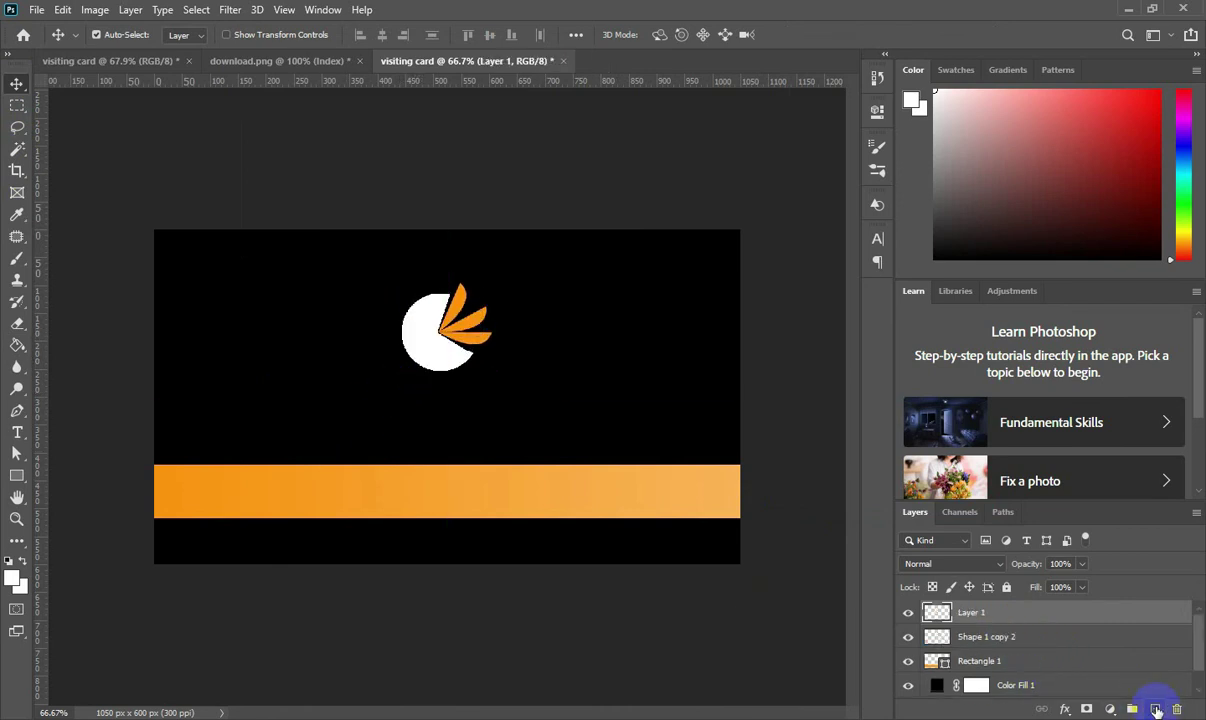
pyautogui.click(17, 433)
pyautogui.click(243, 400)
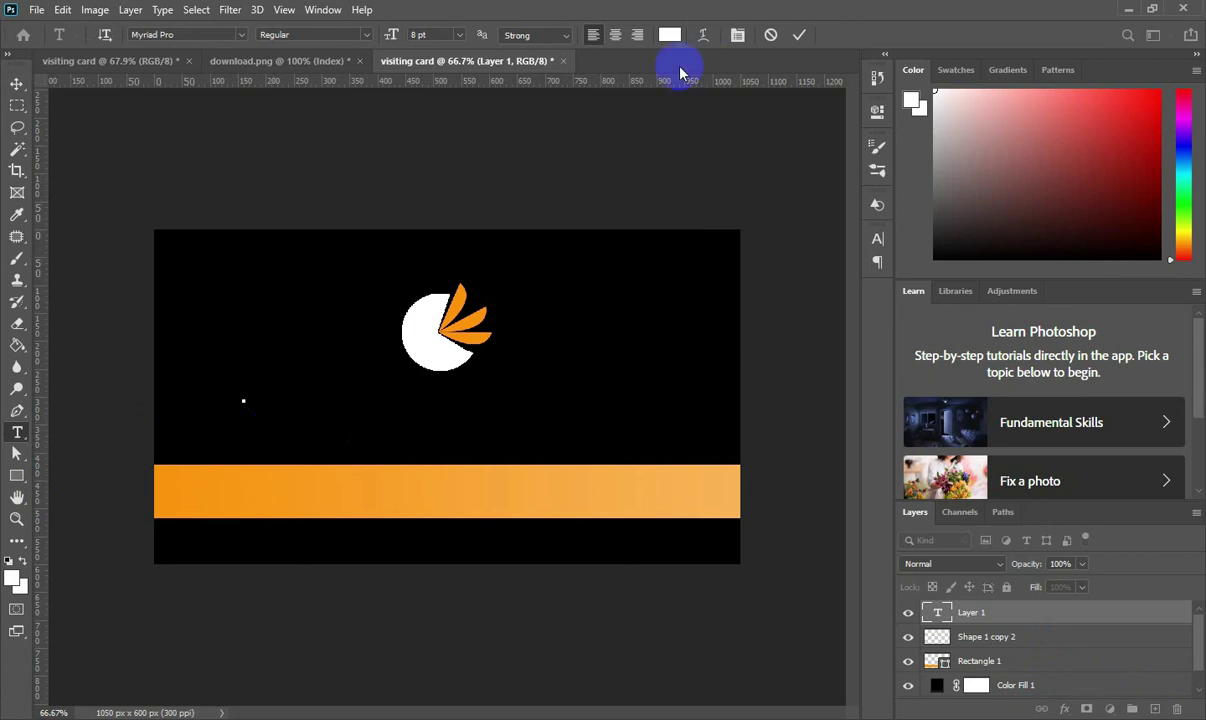
pyautogui.click(459, 34)
pyautogui.click(433, 226)
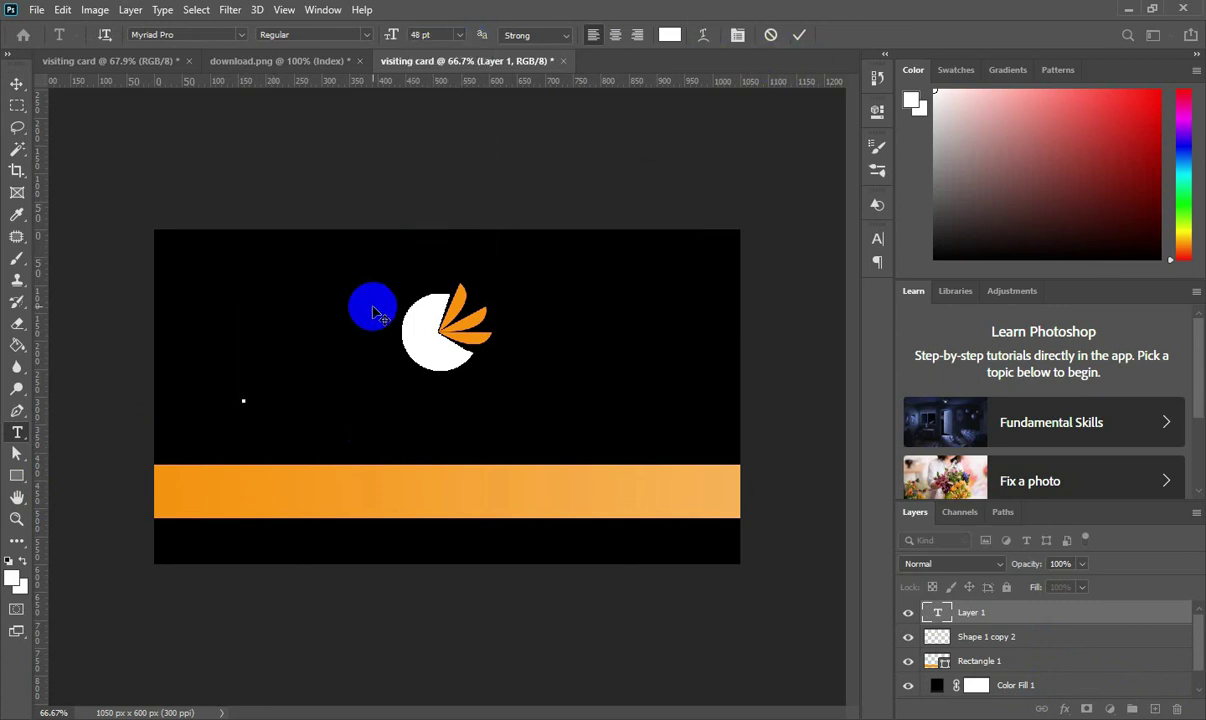
pyautogui.write('b')
pyautogui.press('BackSpace')
pyautogui.write('BUS')
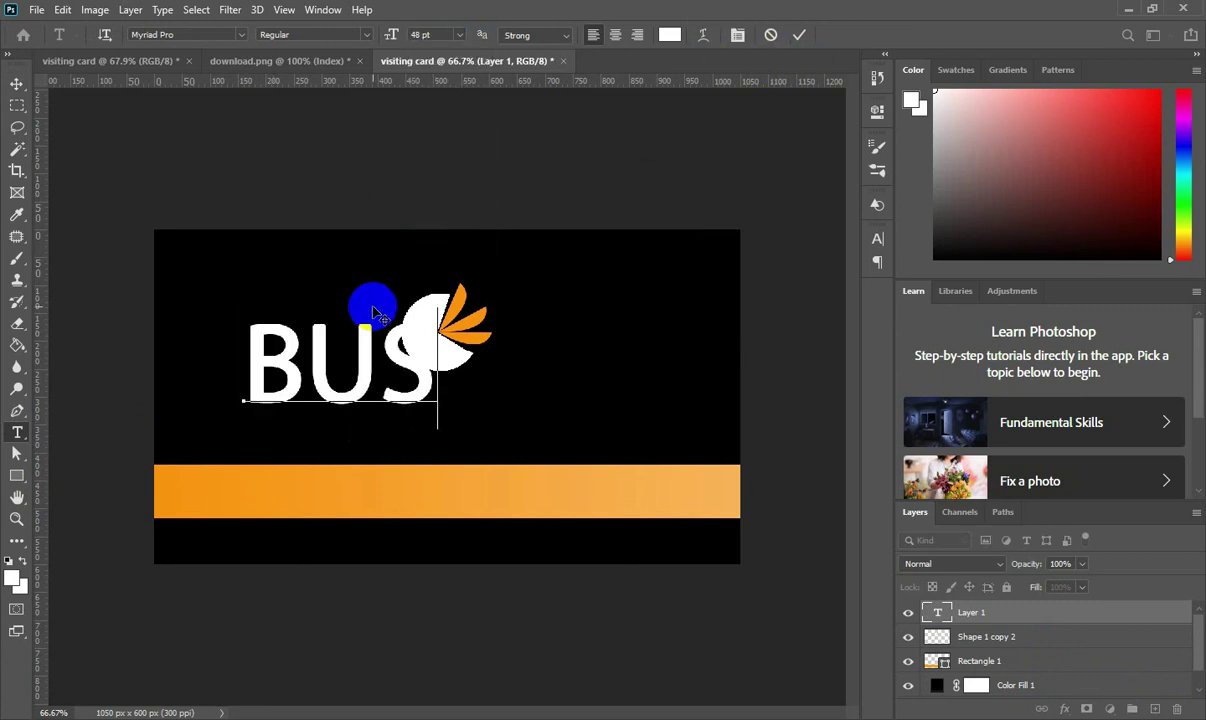
pyautogui.write('INESS')
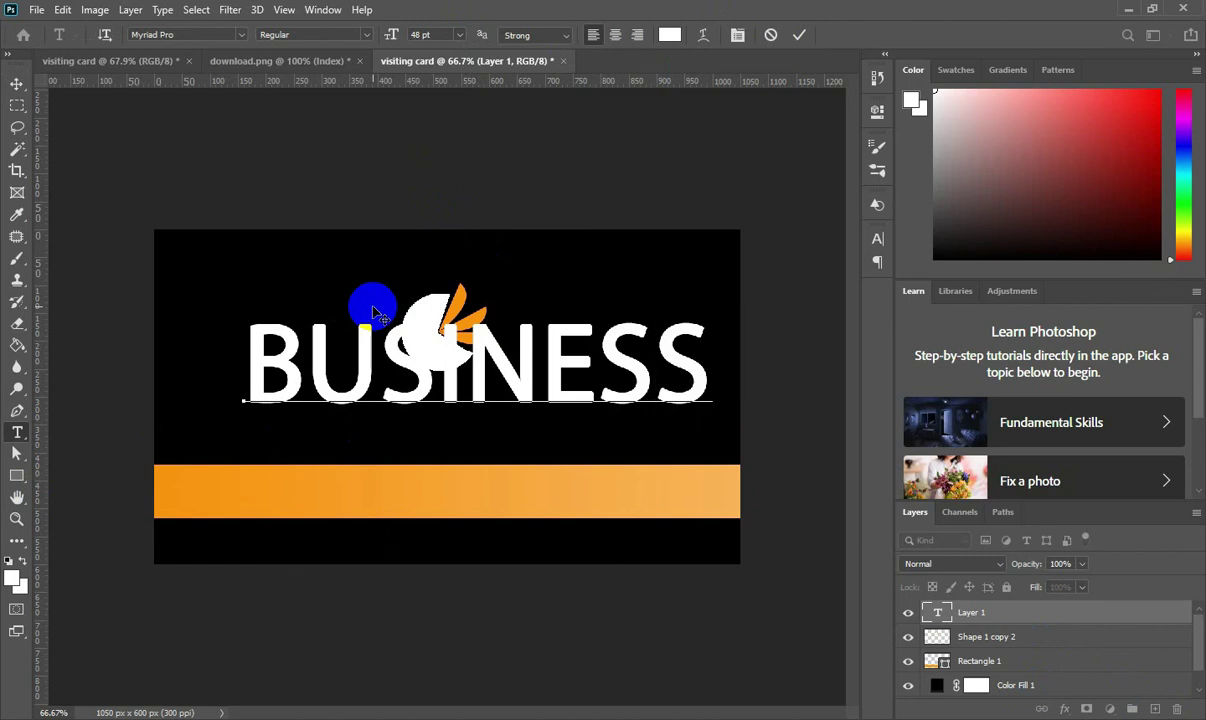
pyautogui.click(799, 34)
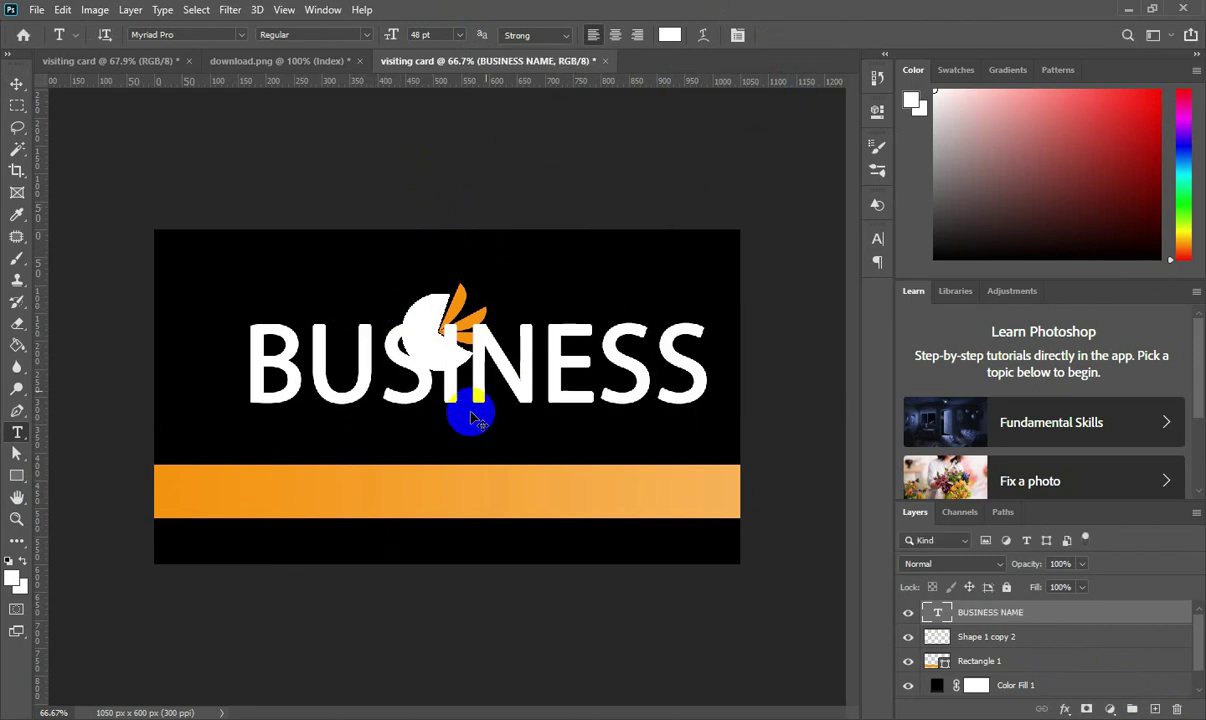
# Step: Scale the BUSINESS NAME text down and centre it under the logo
pyautogui.hotkey('ctrl', 't')
pyautogui.moveTo(244, 308); pyautogui.dragTo(91, 301)
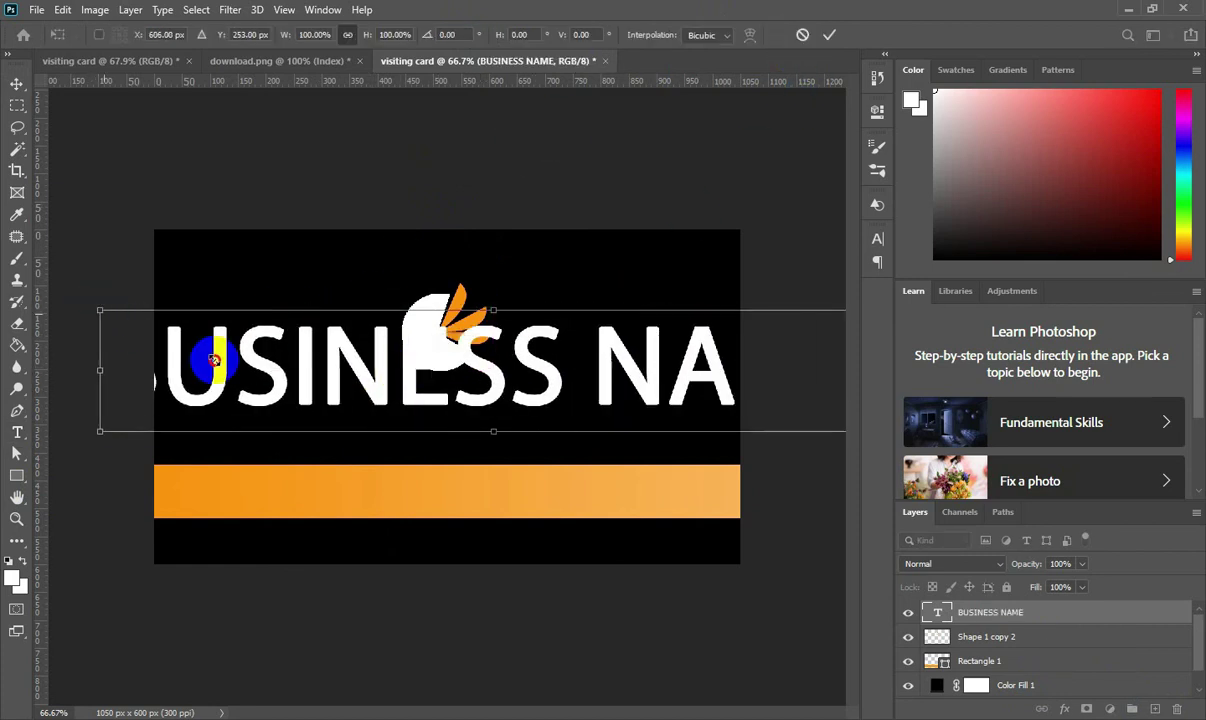
pyautogui.moveTo(229, 349)
pyautogui.mouseDown()
pyautogui.moveTo(630, 410)
pyautogui.moveTo(479, 363)
pyautogui.mouseUp()
pyautogui.moveTo(705, 342)
pyautogui.mouseDown()
pyautogui.moveTo(562, 433)
pyautogui.moveTo(478, 427)
pyautogui.mouseUp()
pyautogui.moveTo(401, 404)
pyautogui.mouseDown()
pyautogui.moveTo(545, 418)
pyautogui.moveTo(486, 397)
pyautogui.moveTo(432, 346)
pyautogui.moveTo(418, 405)
pyautogui.moveTo(414, 385)
pyautogui.mouseUp()
pyautogui.click(17, 104)
# Step: Recolour the word NAME with the banner's orange sampled from the bar
pyautogui.doubleClick(512, 385)
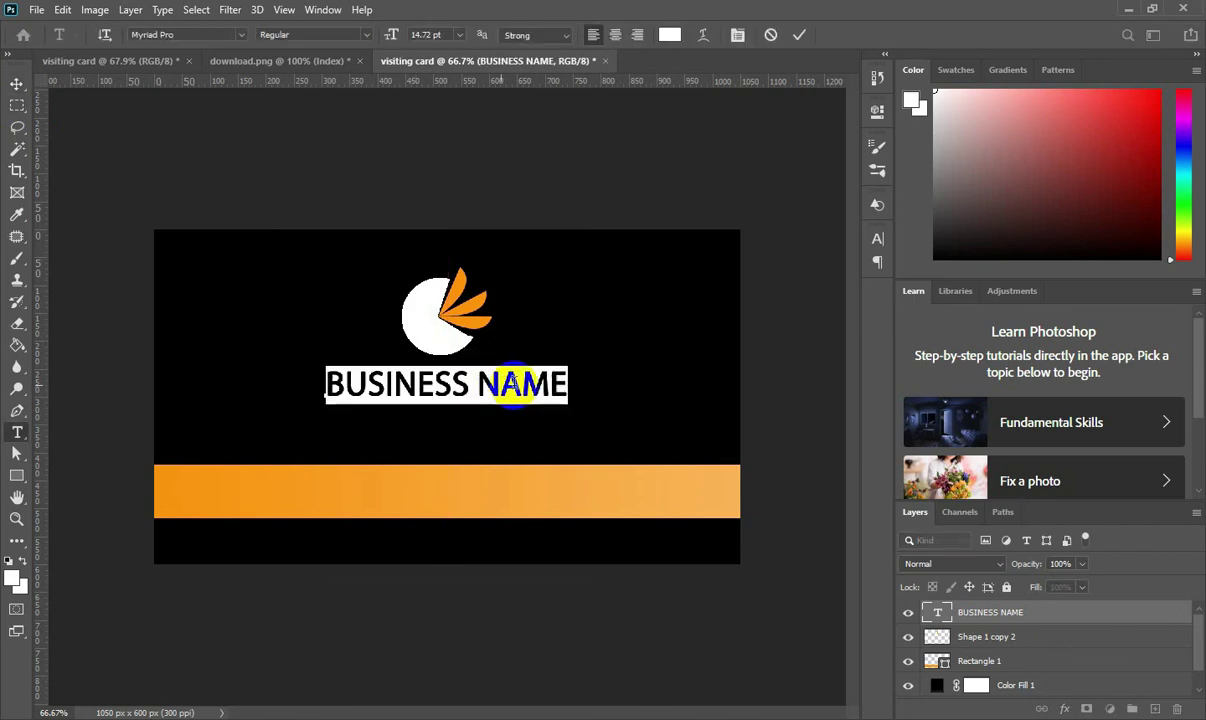
pyautogui.moveTo(566, 388); pyautogui.dragTo(478, 398)
pyautogui.click(666, 34)
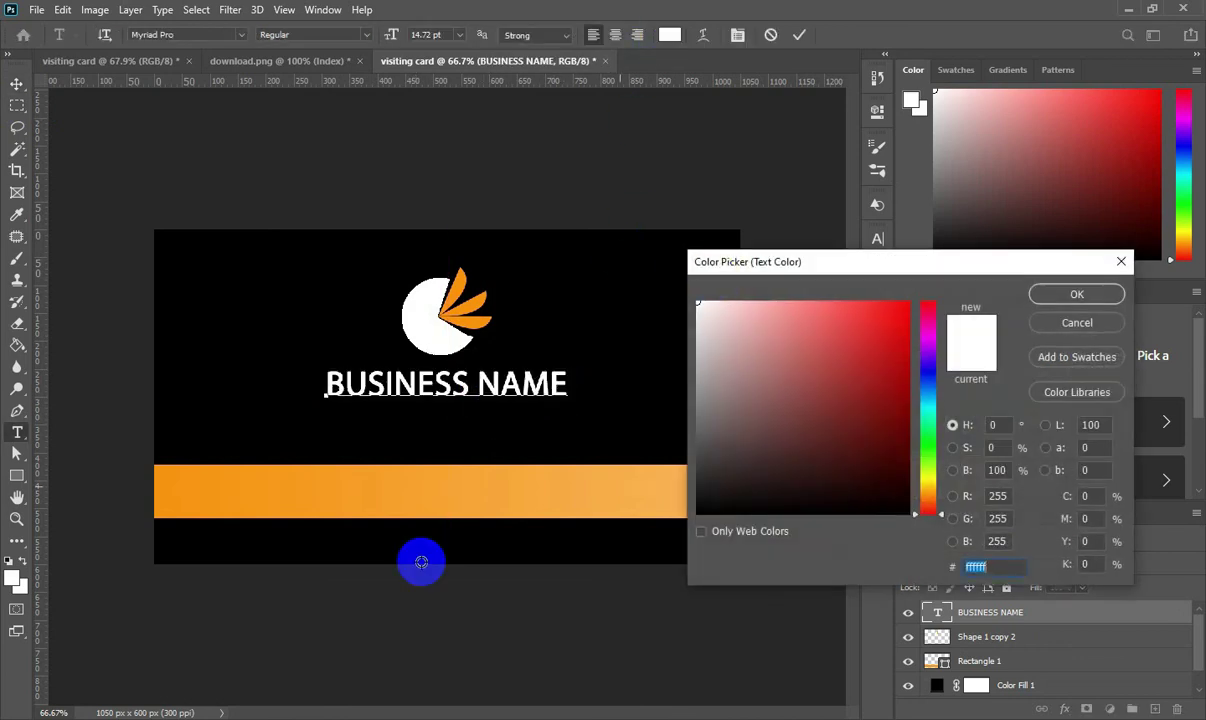
pyautogui.click(158, 490)
pyautogui.click(1070, 294)
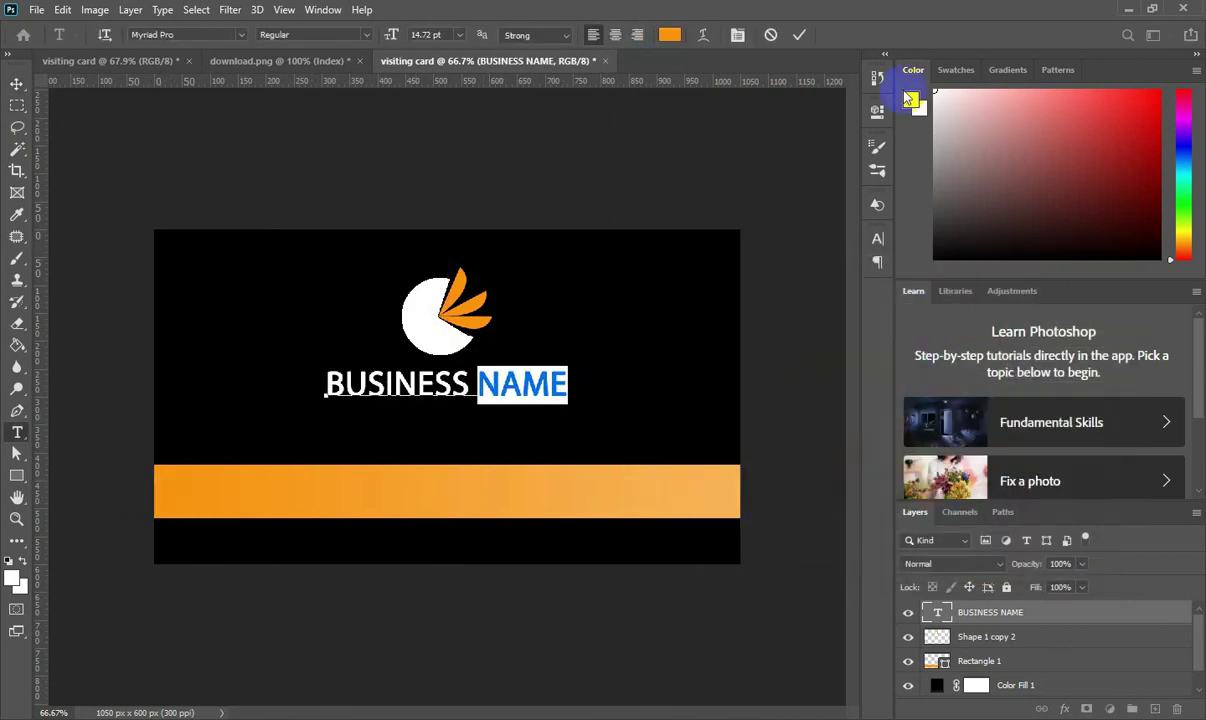
pyautogui.click(798, 36)
pyautogui.press('v')
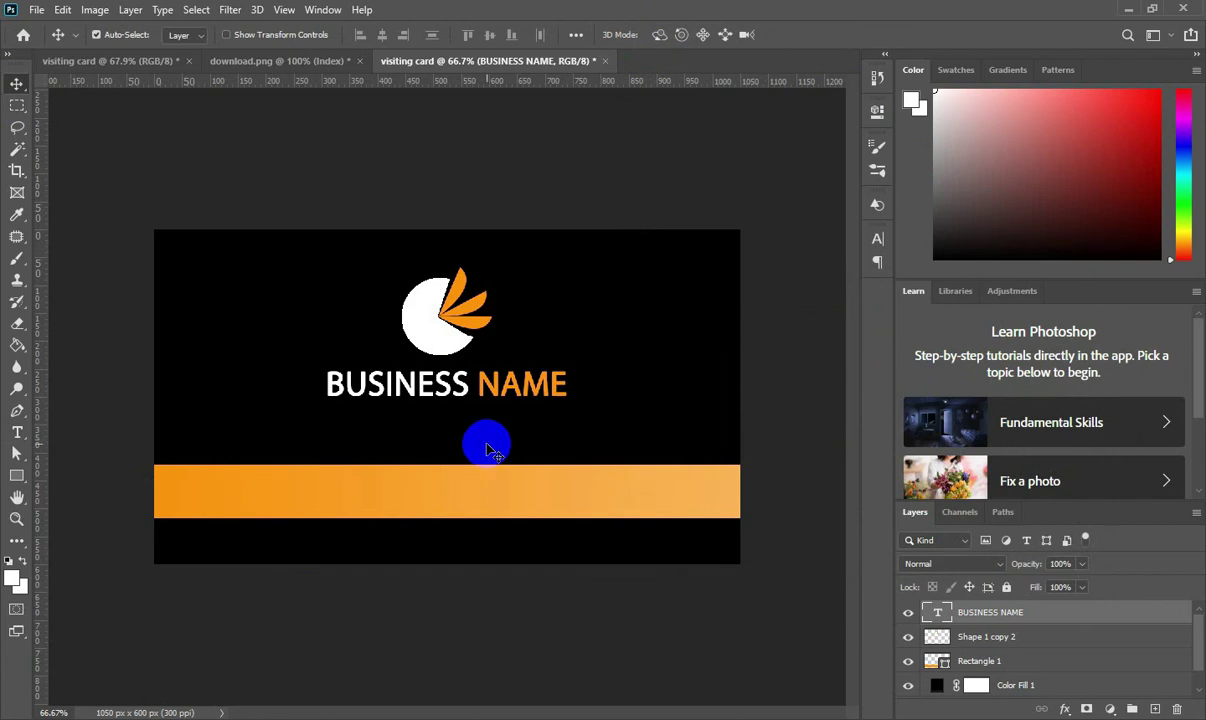
# Step: Add a new layer and type the slogan text in dark gray below BUSINESS NAME
pyautogui.click(1154, 709)
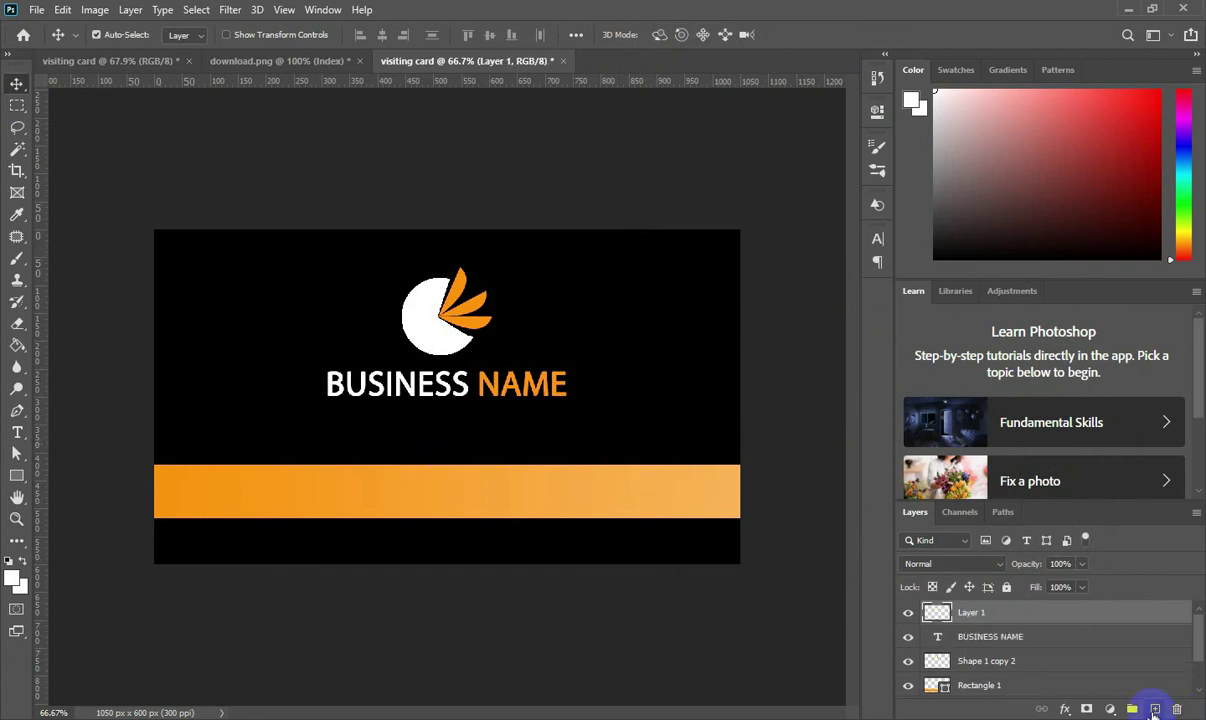
pyautogui.click(17, 432)
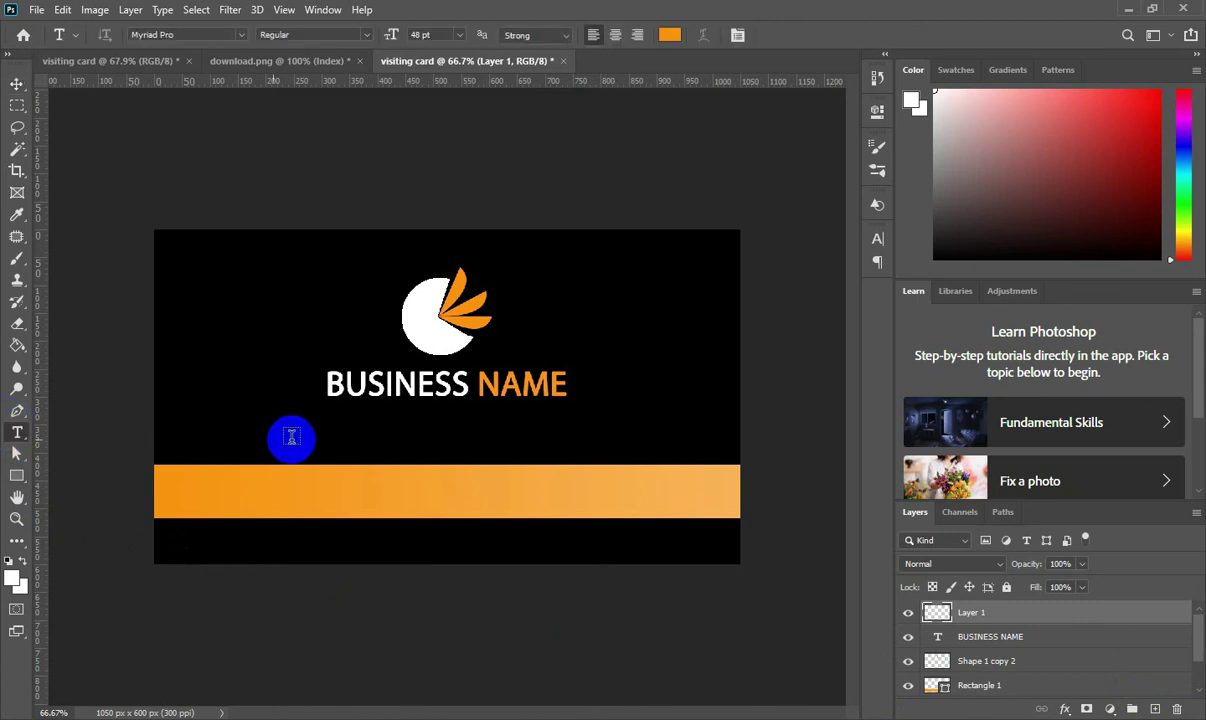
pyautogui.click(283, 436)
pyautogui.click(669, 35)
pyautogui.moveTo(697, 381); pyautogui.dragTo(694, 440)
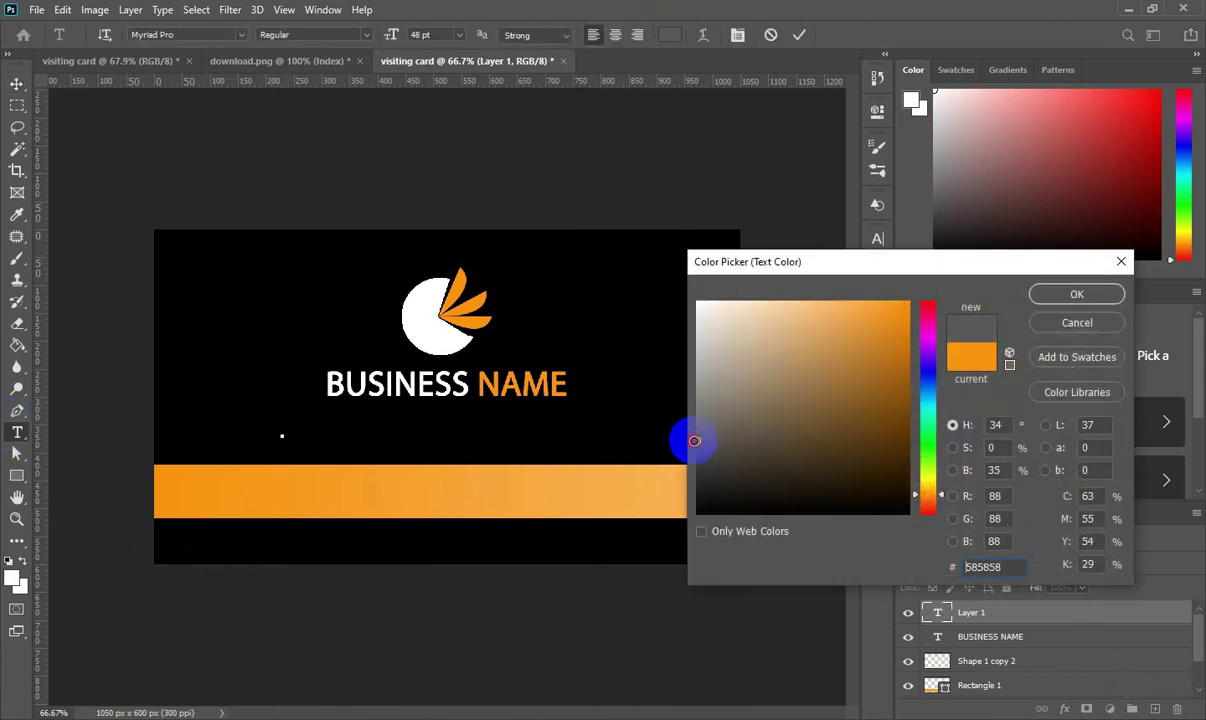
pyautogui.click(1043, 300)
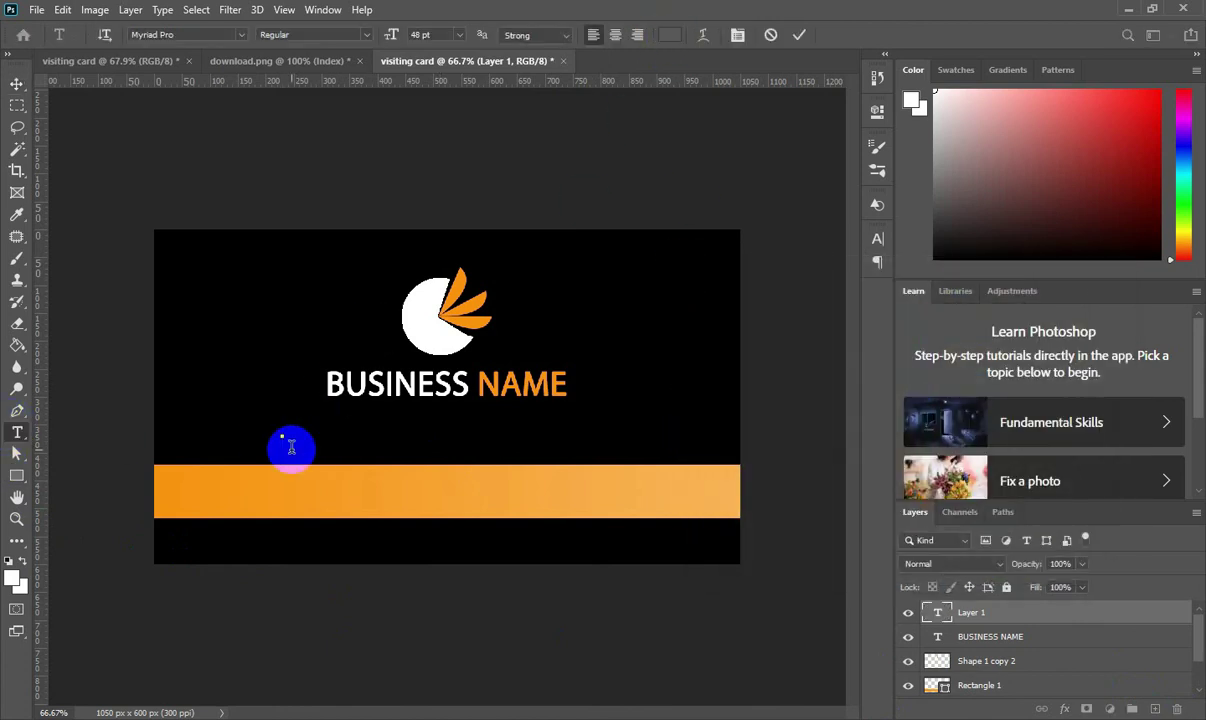
pyautogui.write('SL')
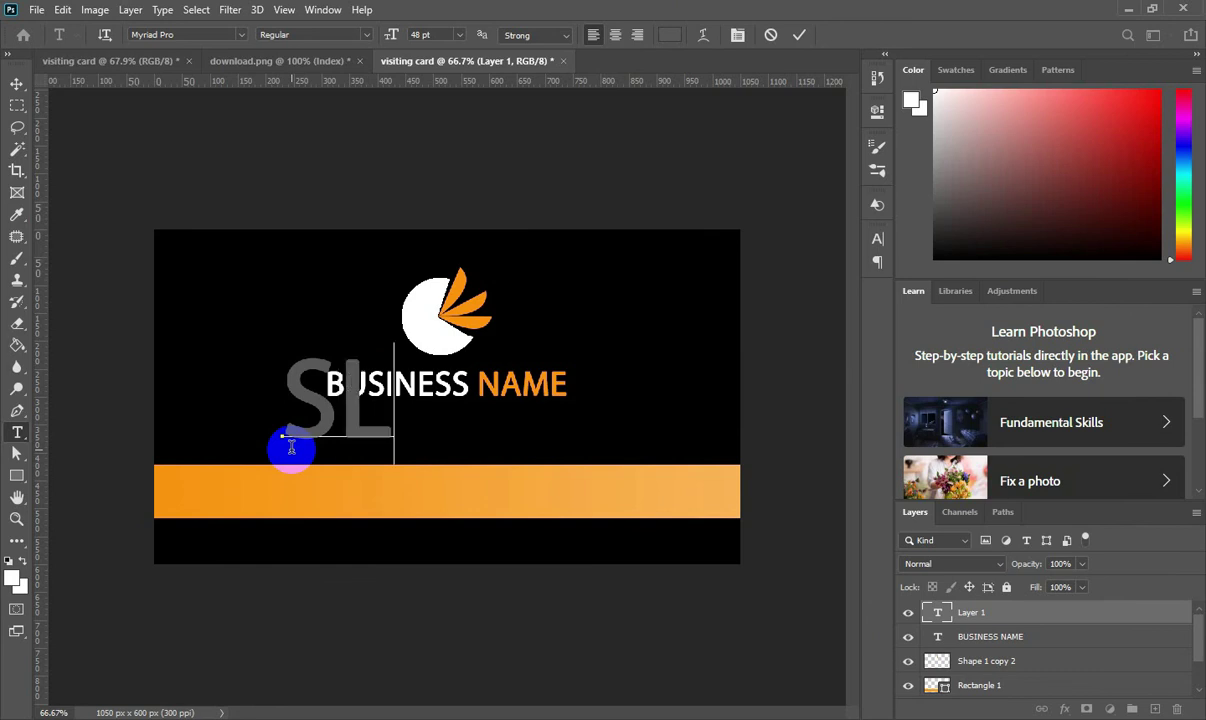
pyautogui.write('OGAN')
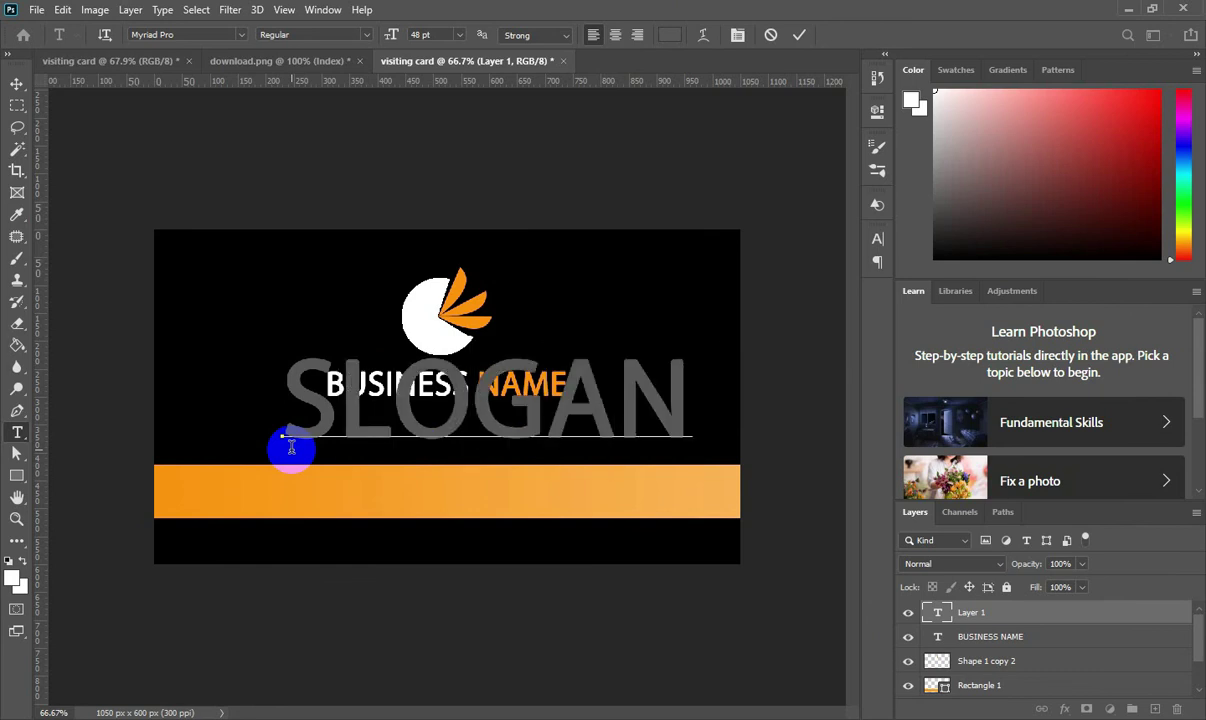
pyautogui.click(799, 35)
# Step: Scale SLOGAN HERE down and centre it beneath BUSINESS NAME
pyautogui.hotkey('ctrl', 't')
pyautogui.moveTo(285, 402)
pyautogui.mouseDown()
pyautogui.moveTo(487, 422)
pyautogui.moveTo(527, 492)
pyautogui.moveTo(495, 506)
pyautogui.moveTo(401, 450)
pyautogui.mouseUp()
pyautogui.moveTo(467, 411)
pyautogui.mouseDown()
pyautogui.moveTo(553, 408)
pyautogui.moveTo(485, 439)
pyautogui.moveTo(473, 430)
pyautogui.mouseUp()
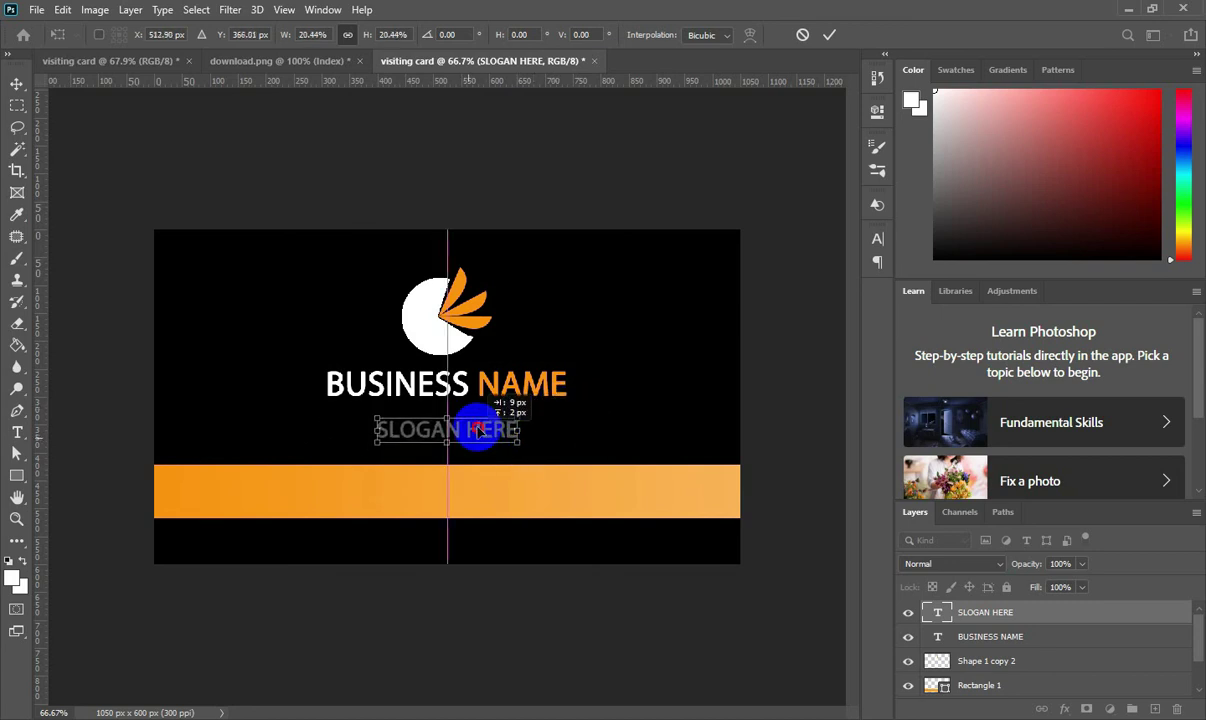
pyautogui.click(828, 38)
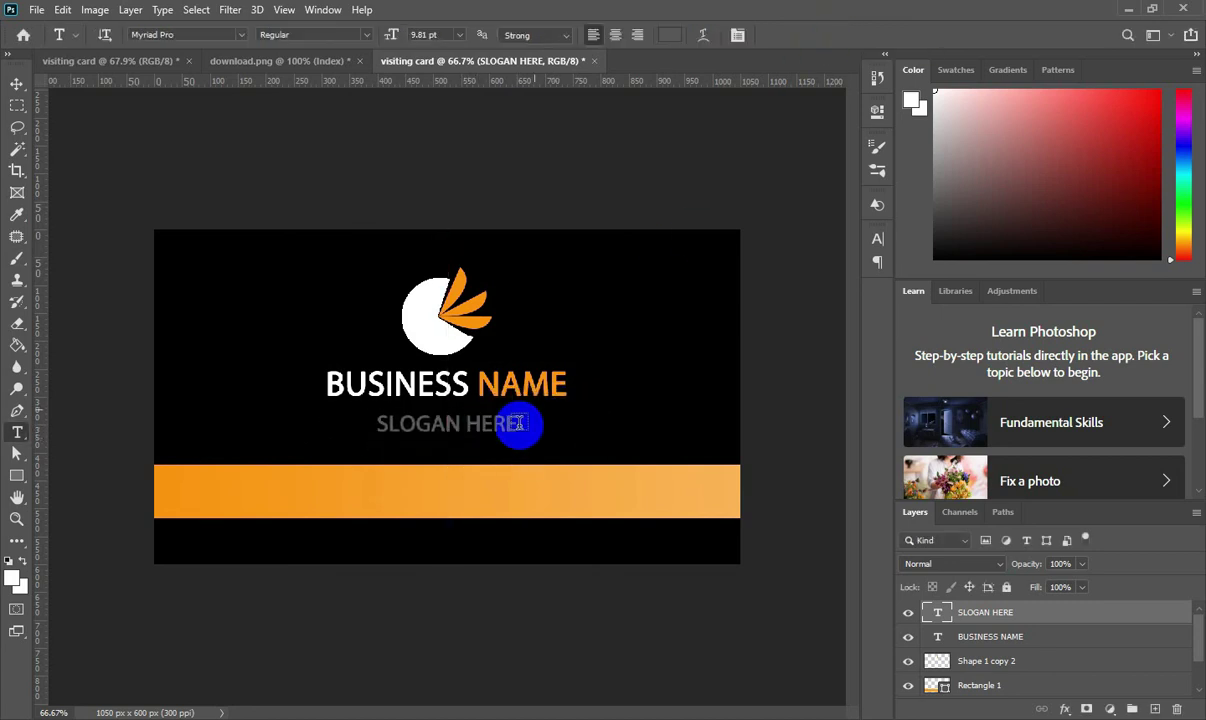
pyautogui.scroll(-2, 615, 432)
# Step: Recolour the SLOGAN HERE text to medium gray #787878, then zoom out to the whole card
pyautogui.click(17, 83)
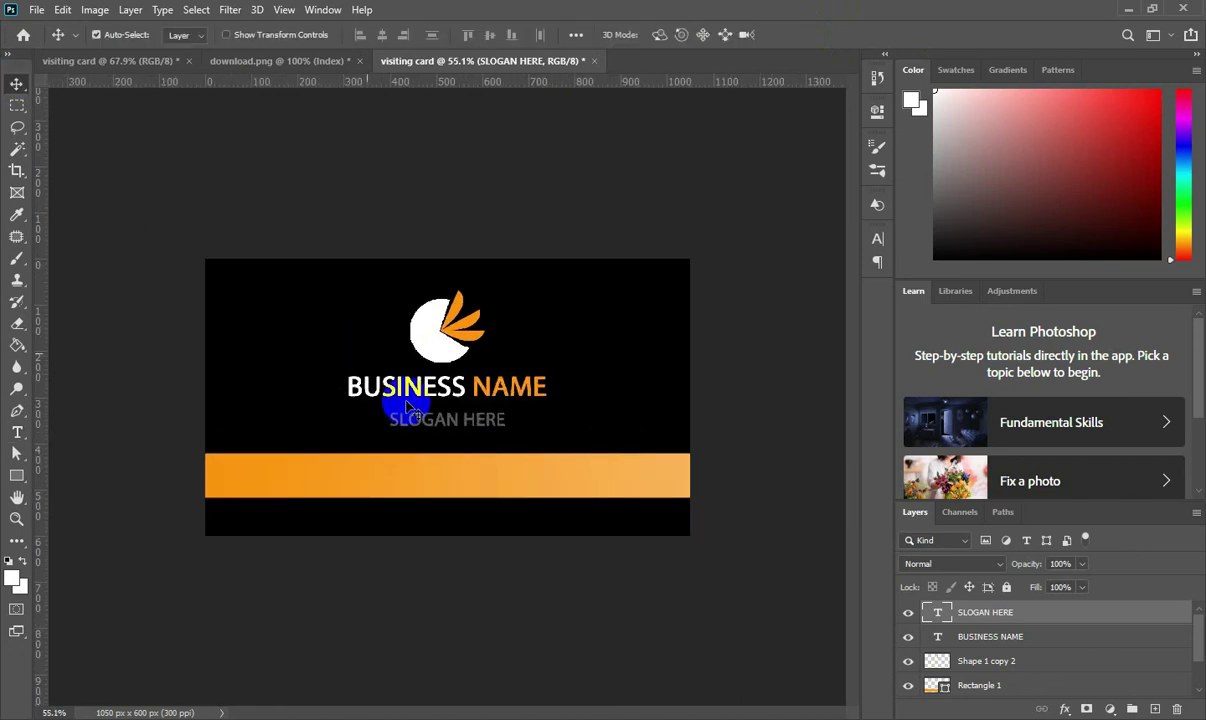
pyautogui.doubleClick(405, 415)
pyautogui.click(669, 35)
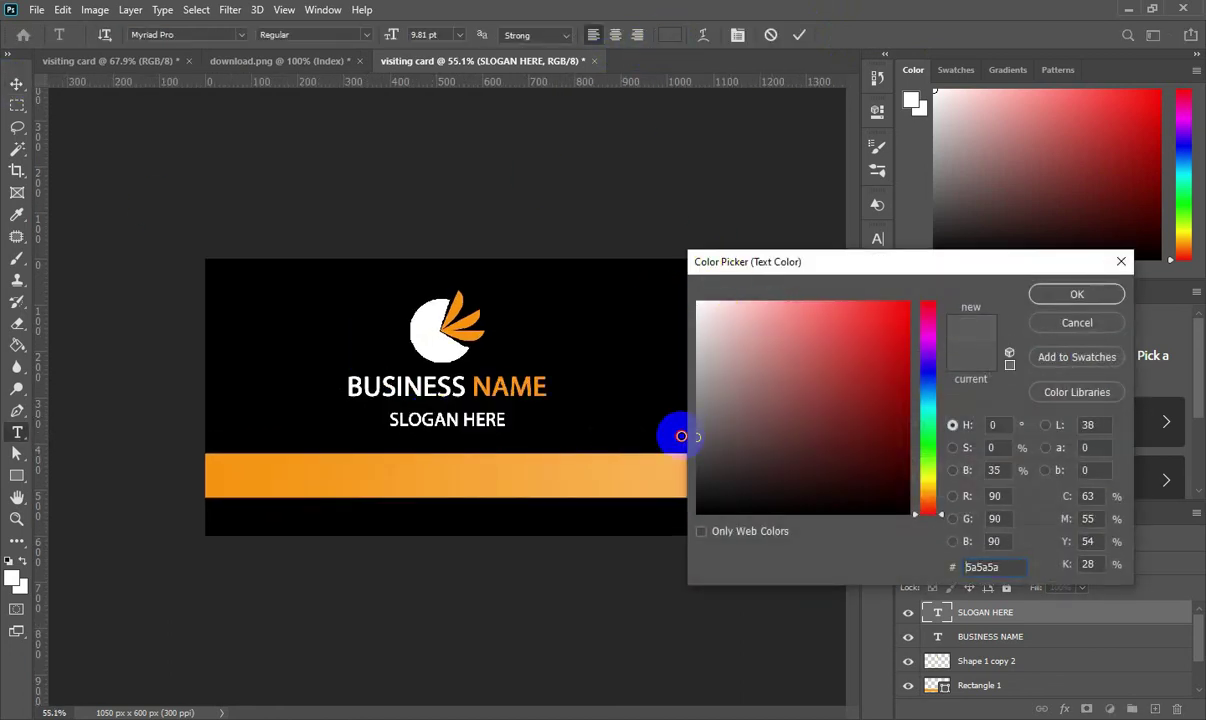
pyautogui.click(770, 300)
pyautogui.moveTo(928, 500); pyautogui.dragTo(928, 405)
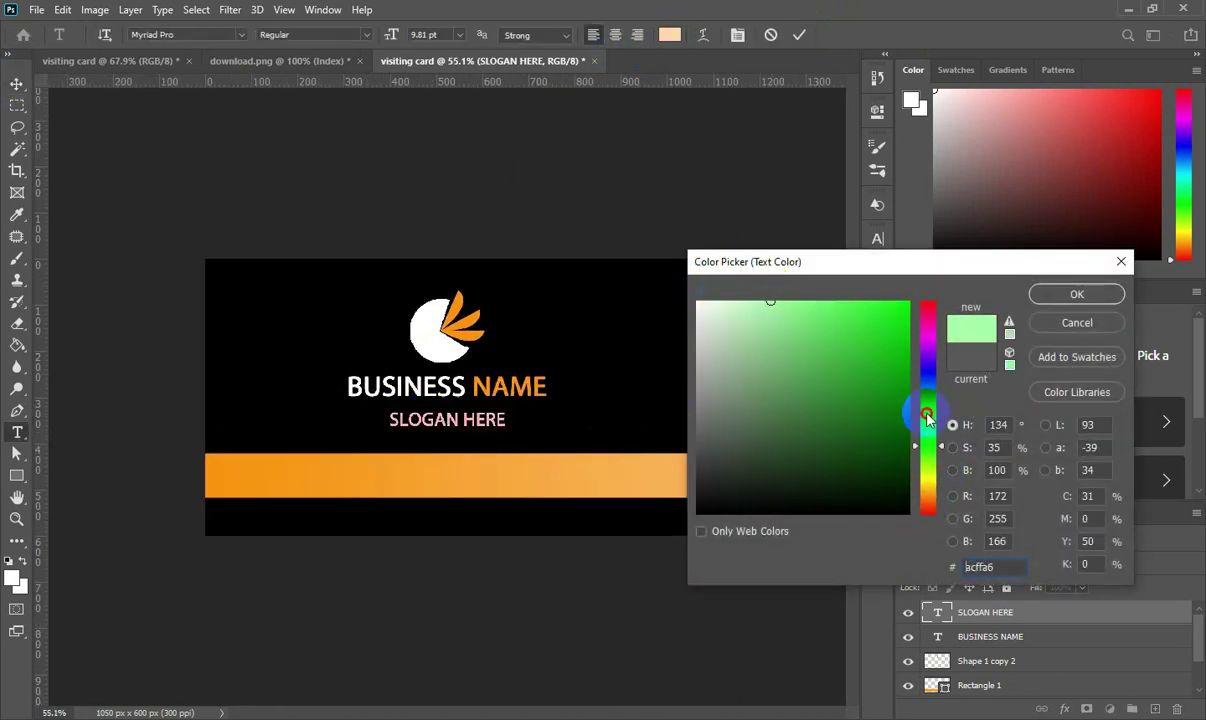
pyautogui.moveTo(700, 447)
pyautogui.mouseDown()
pyautogui.moveTo(695, 392)
pyautogui.moveTo(692, 415)
pyautogui.mouseUp()
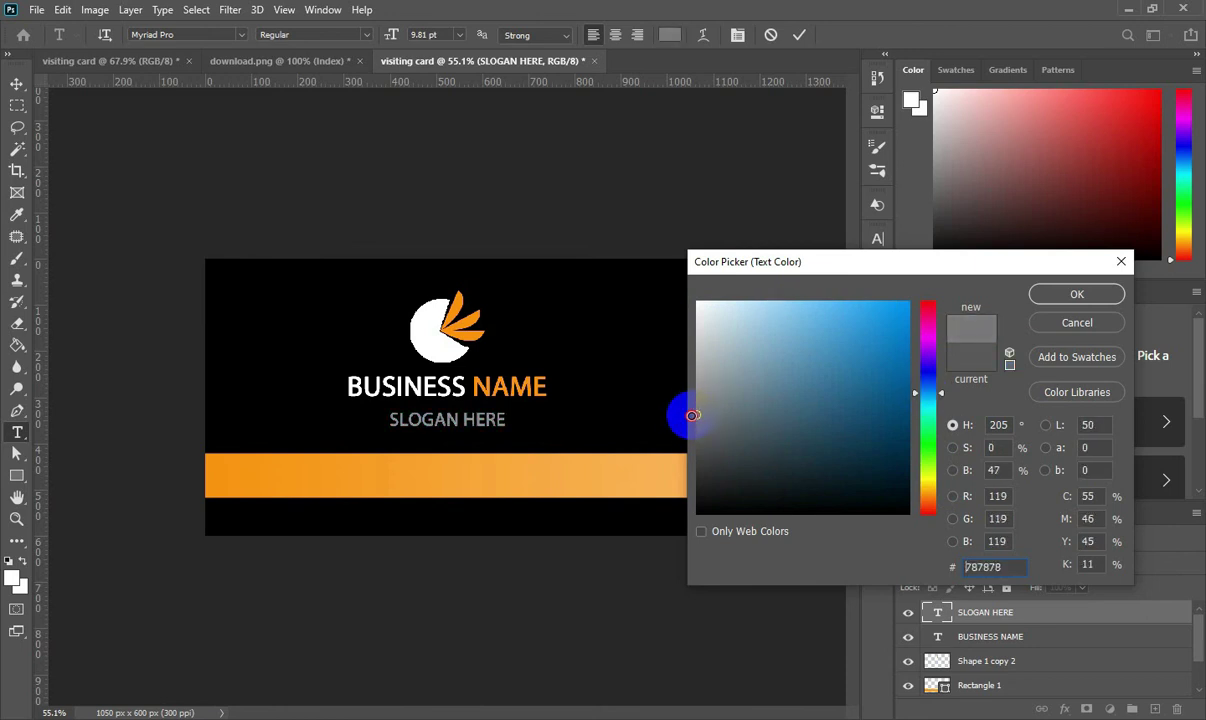
pyautogui.press('Return')
pyautogui.click(799, 34)
pyautogui.press('v')
pyautogui.scroll(-2, 625, 404)
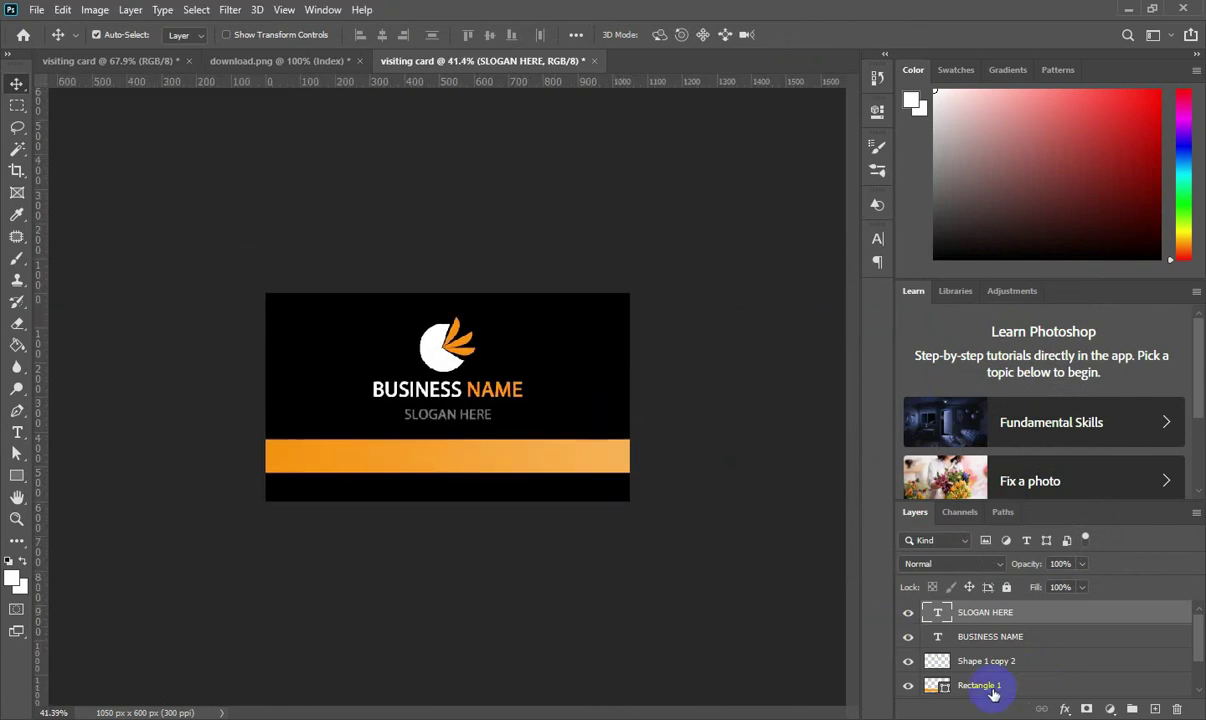
# Step: Type YOUR VISITING CARD DESIGN at 16 pt on a new layer and move it onto the orange bar
pyautogui.click(930, 686)
pyautogui.click(1132, 708)
pyautogui.click(17, 432)
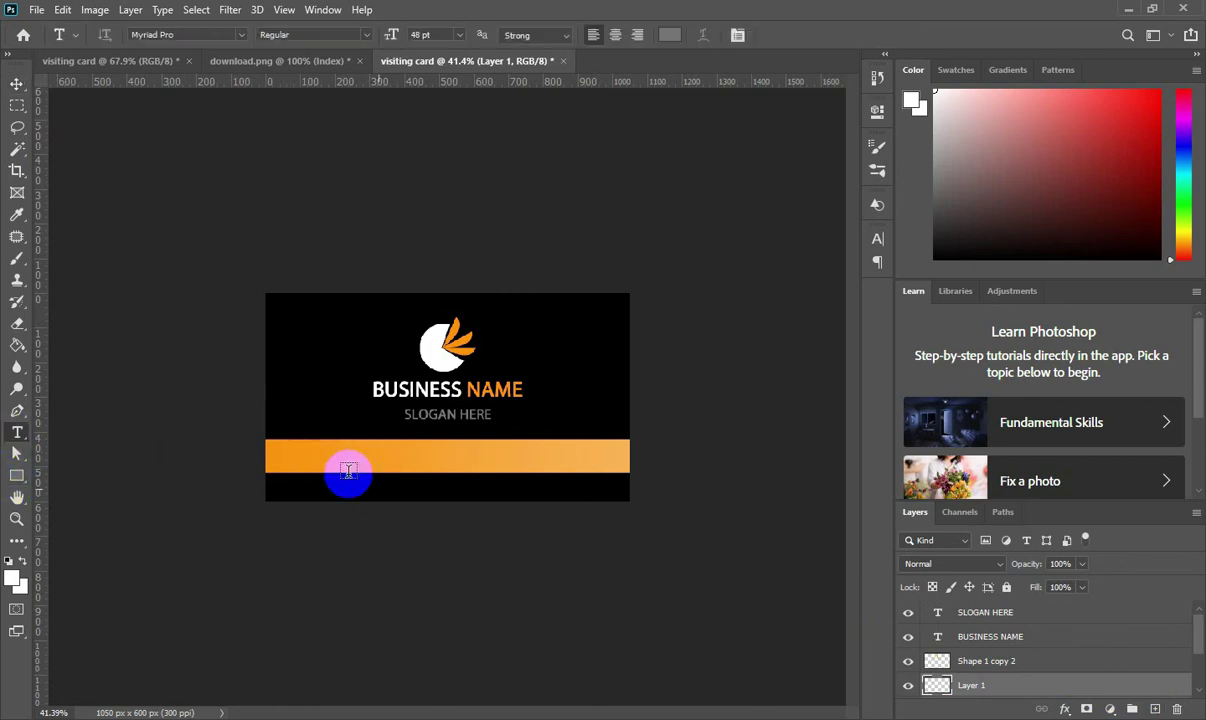
pyautogui.click(302, 415)
pyautogui.click(458, 35)
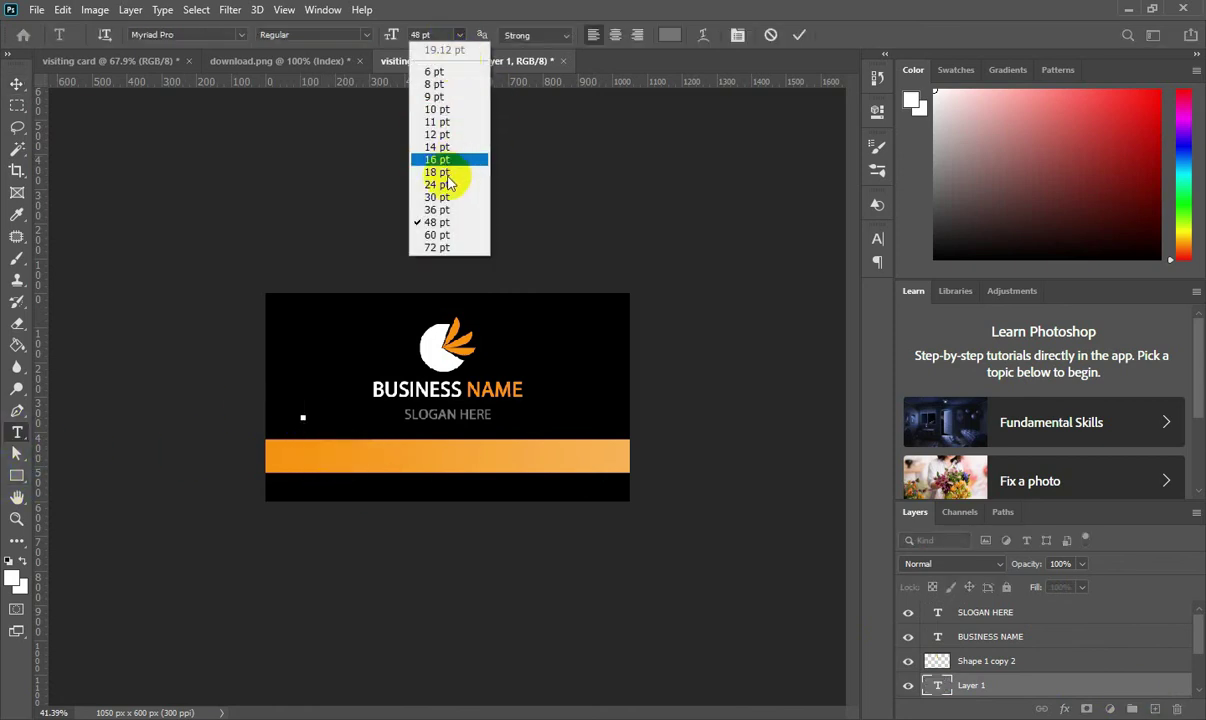
pyautogui.click(448, 175)
pyautogui.write('YOUR VISITING CARD DESIG')
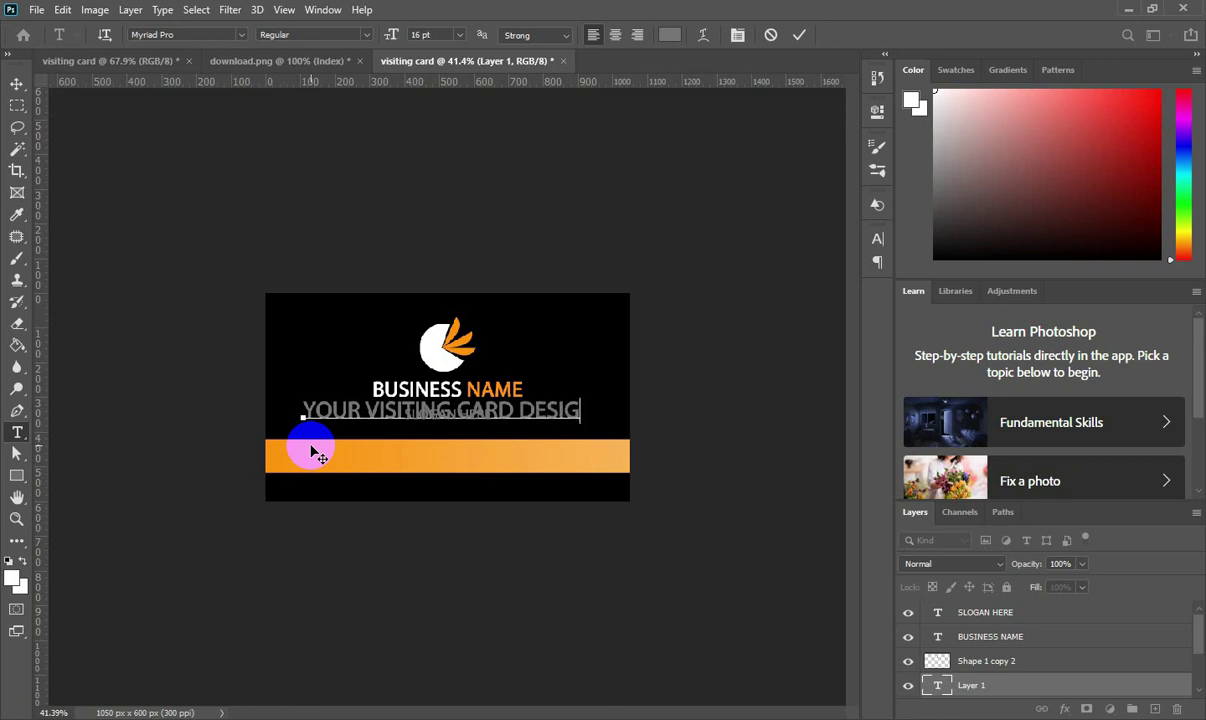
pyautogui.write('N')
pyautogui.click(799, 35)
pyautogui.press('v')
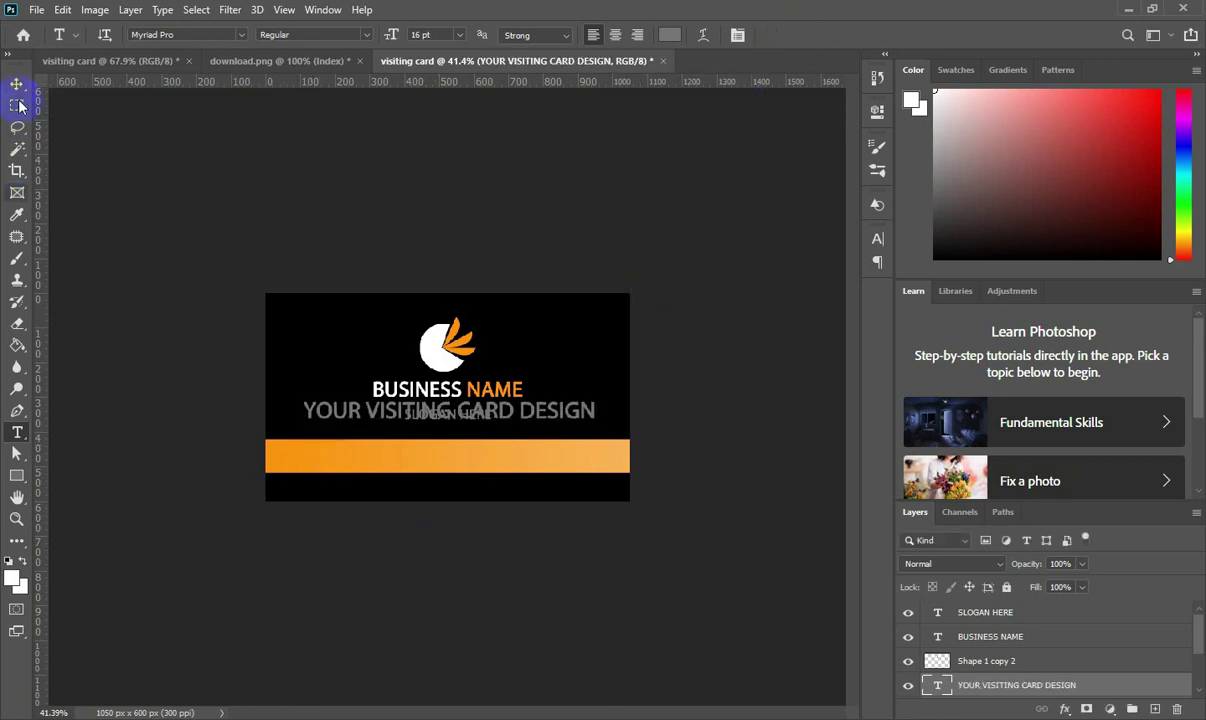
pyautogui.moveTo(368, 412); pyautogui.dragTo(370, 458)
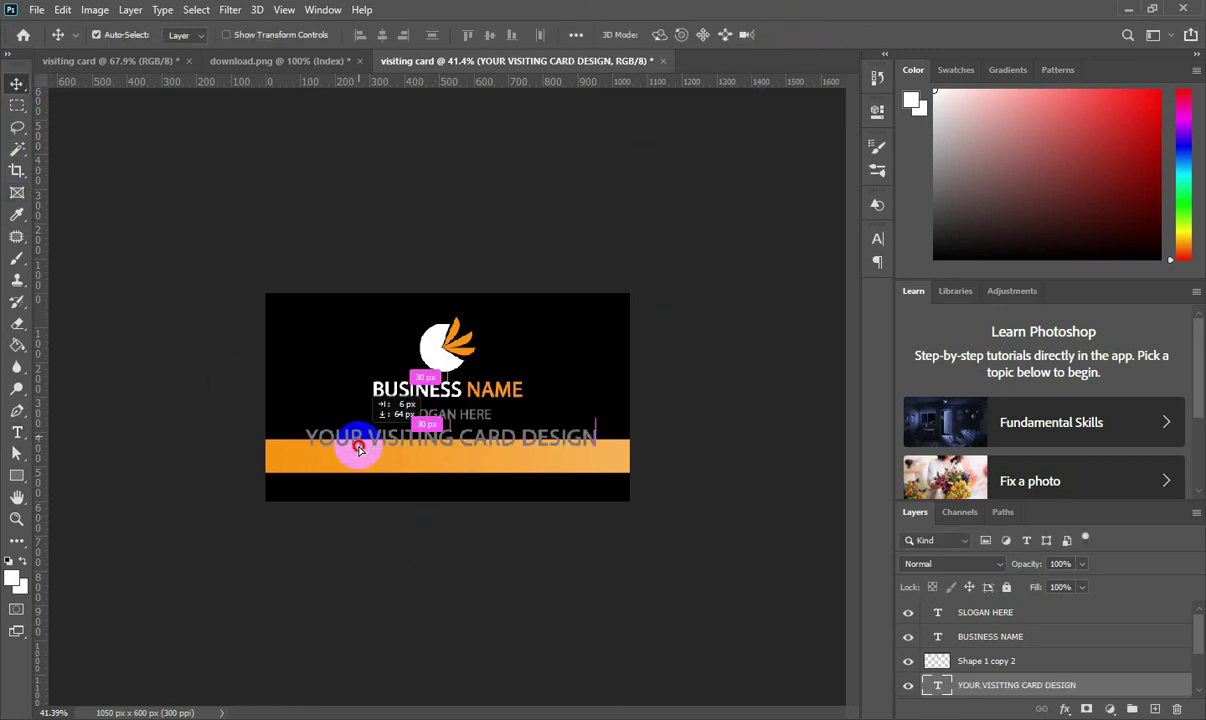
# Step: Colour the bar text white, with the words CARD DESIGN in black
pyautogui.doubleClick(495, 455)
pyautogui.click(669, 35)
pyautogui.moveTo(721, 309)
pyautogui.mouseDown()
pyautogui.moveTo(664, 499)
pyautogui.moveTo(689, 289)
pyautogui.mouseUp()
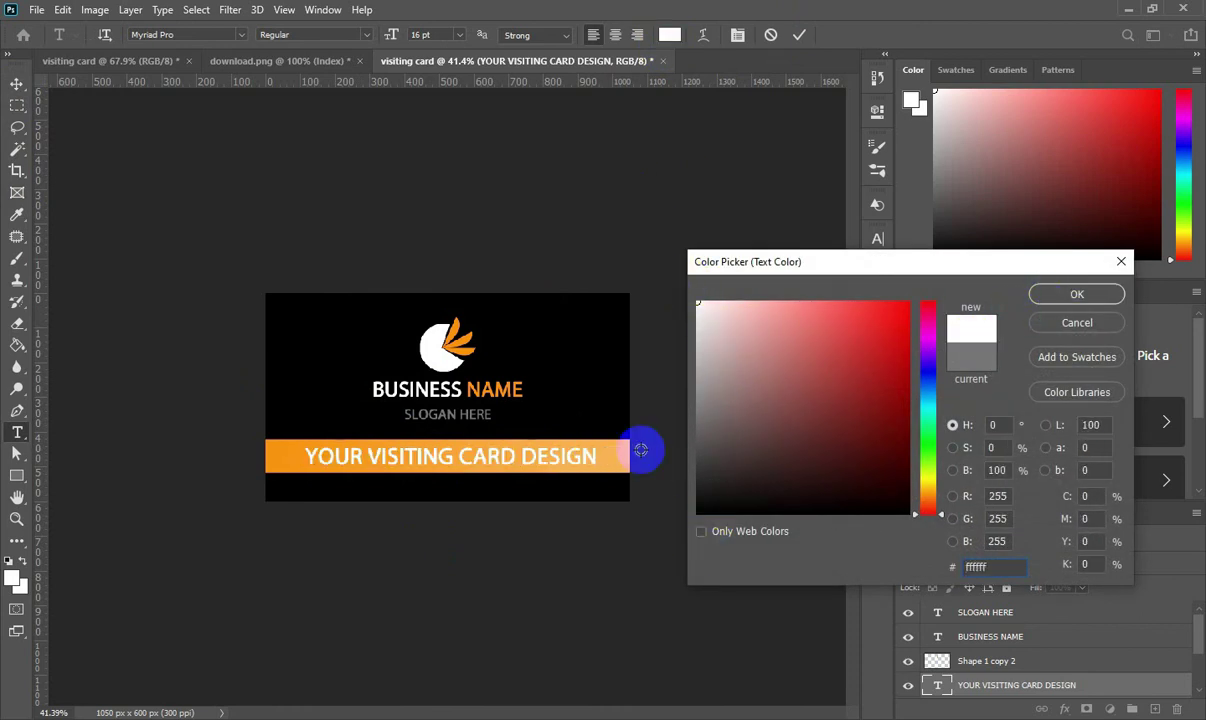
pyautogui.click(520, 452)
pyautogui.click(1077, 294)
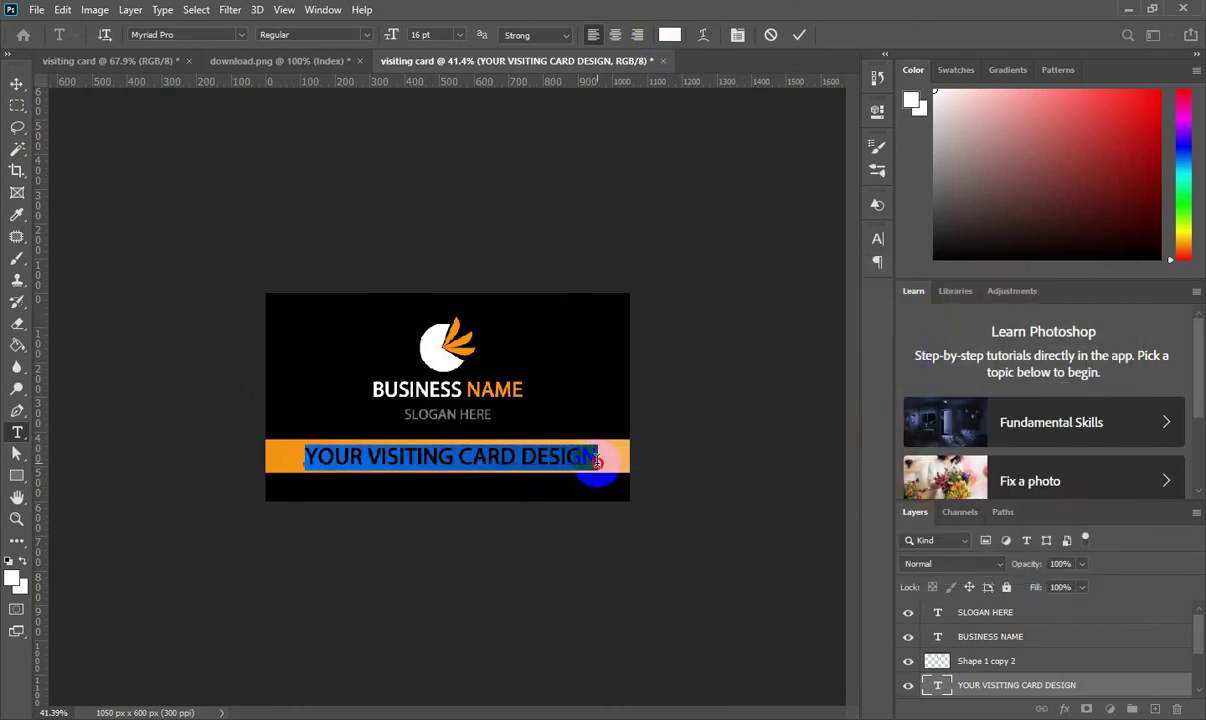
pyautogui.moveTo(598, 456); pyautogui.dragTo(458, 458)
pyautogui.click(669, 35)
pyautogui.click(635, 634)
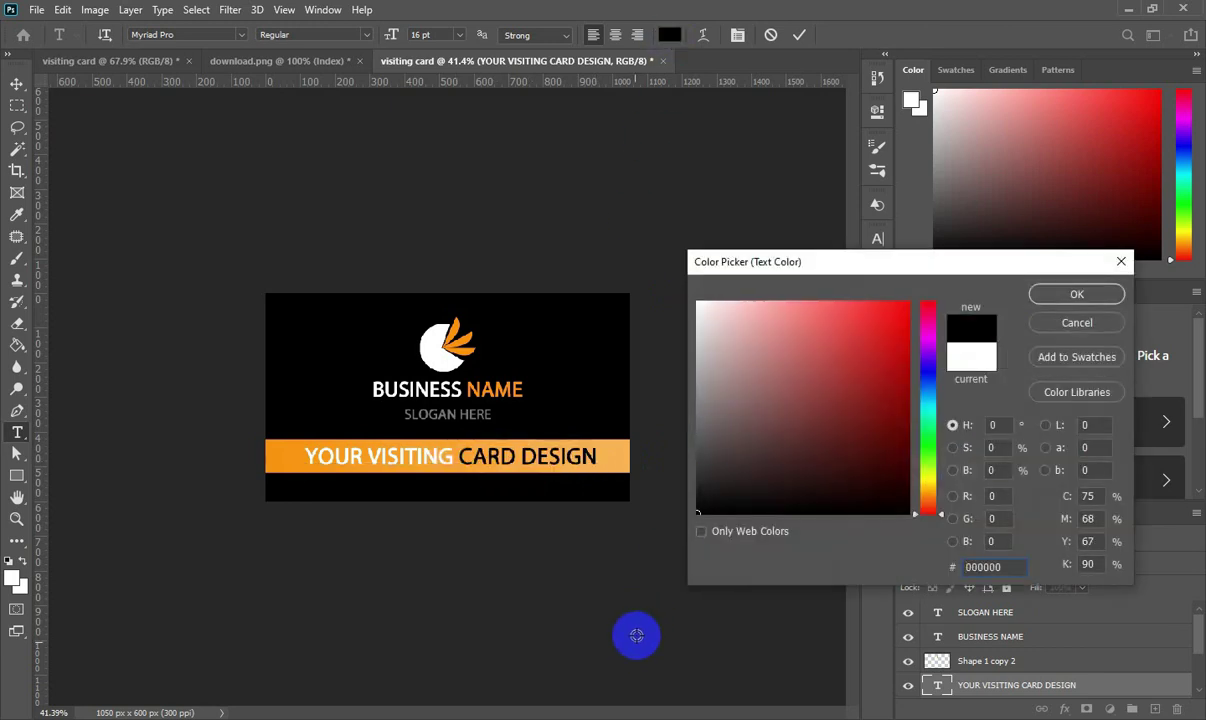
pyautogui.click(1077, 294)
pyautogui.click(799, 37)
pyautogui.press('v')
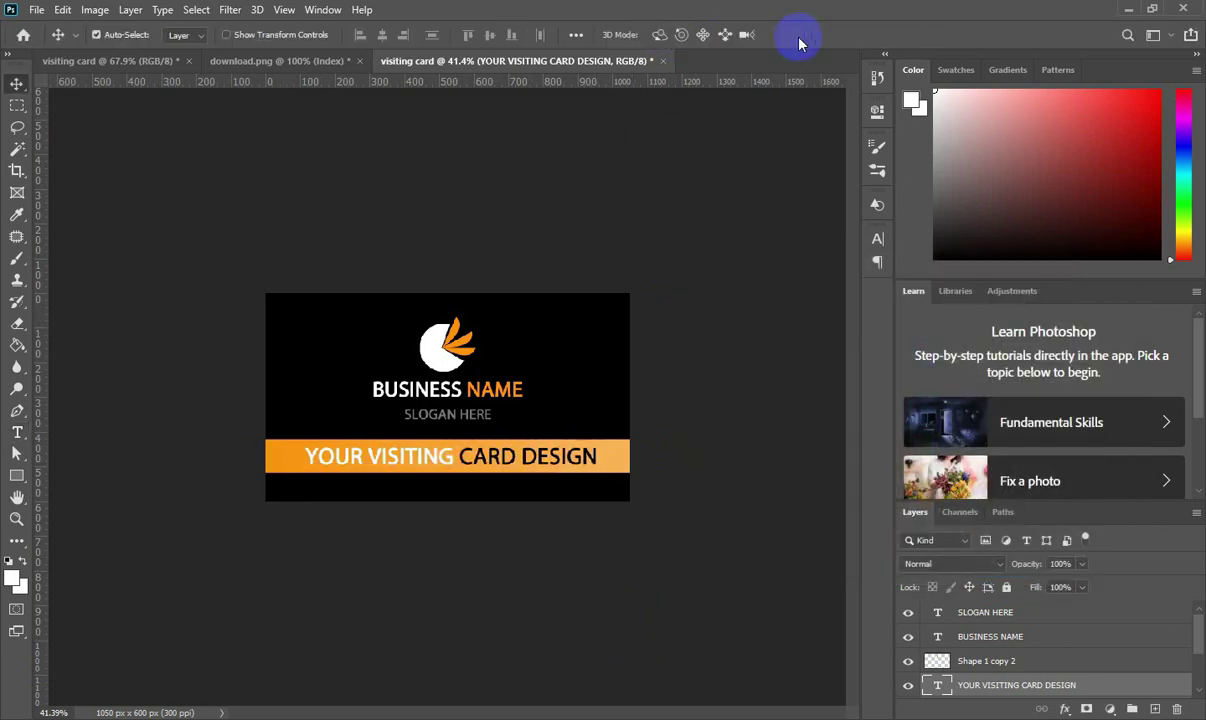
# Step: Scale the bar text to about 91% and nudge it slightly right
pyautogui.hotkey('ctrl', 't')
pyautogui.moveTo(600, 470); pyautogui.dragTo(518, 479)
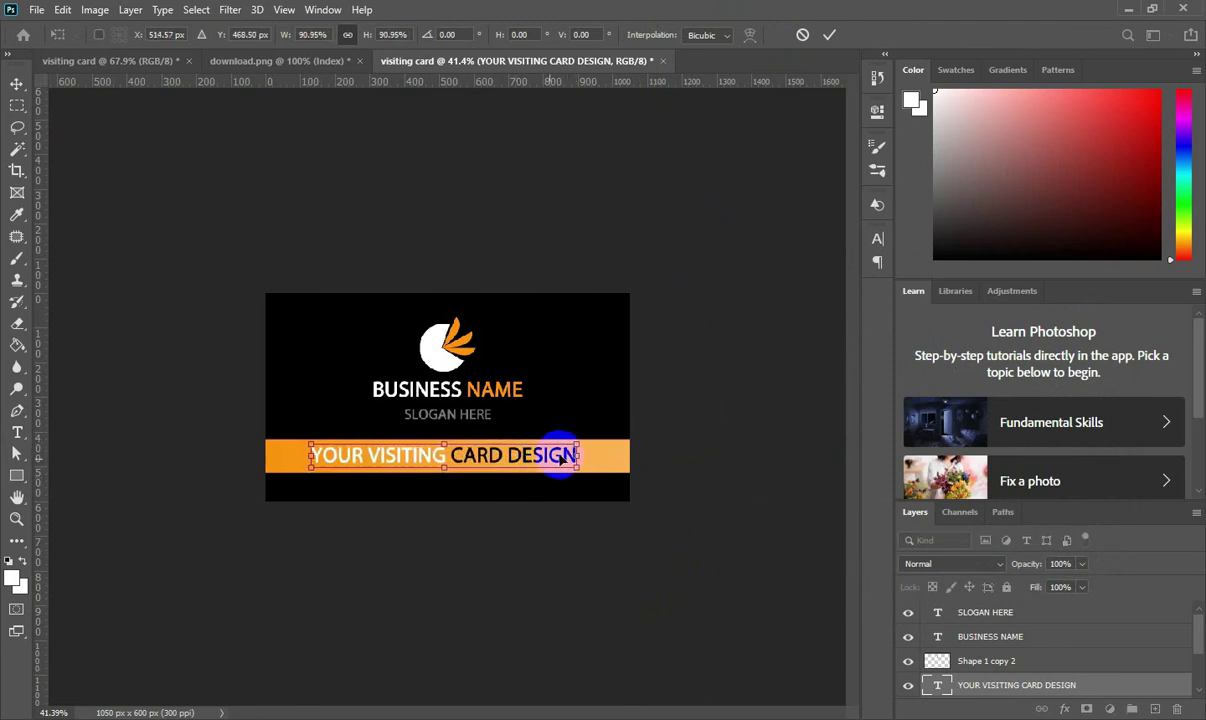
pyautogui.press('Return')
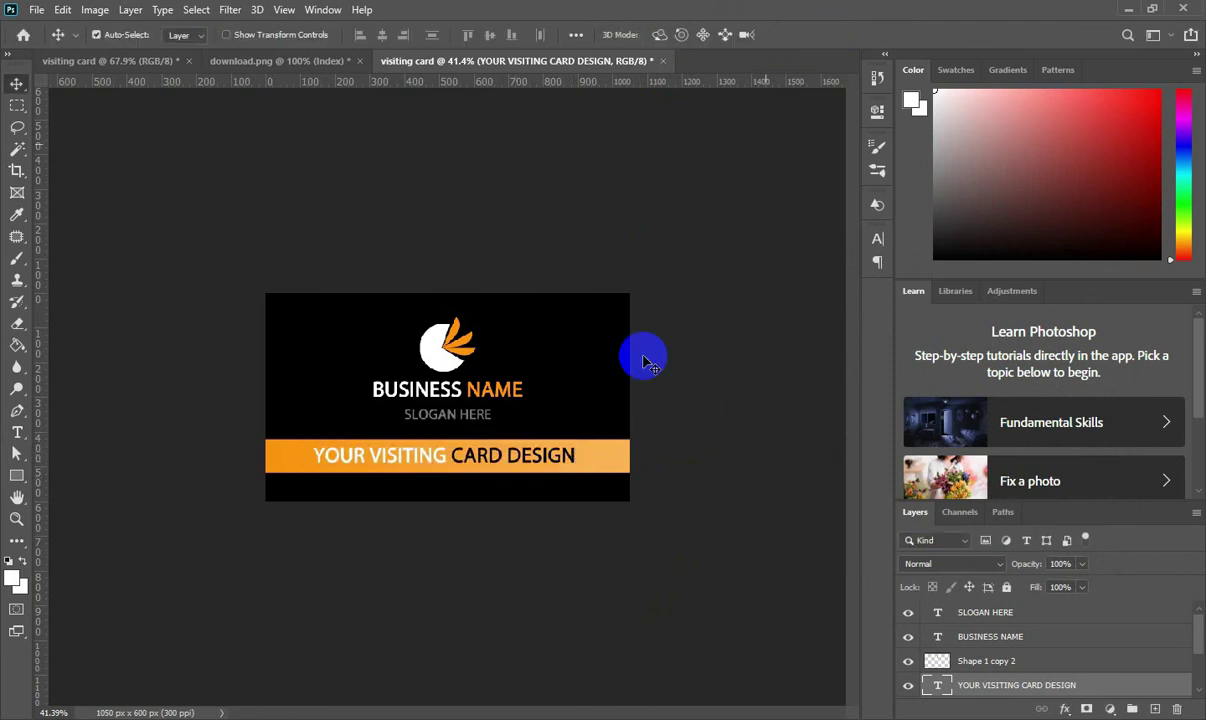
pyautogui.press('Right')
pyautogui.press('Right')
pyautogui.press('Right')
pyautogui.press('Right')
pyautogui.press('Right')
pyautogui.press('Right')
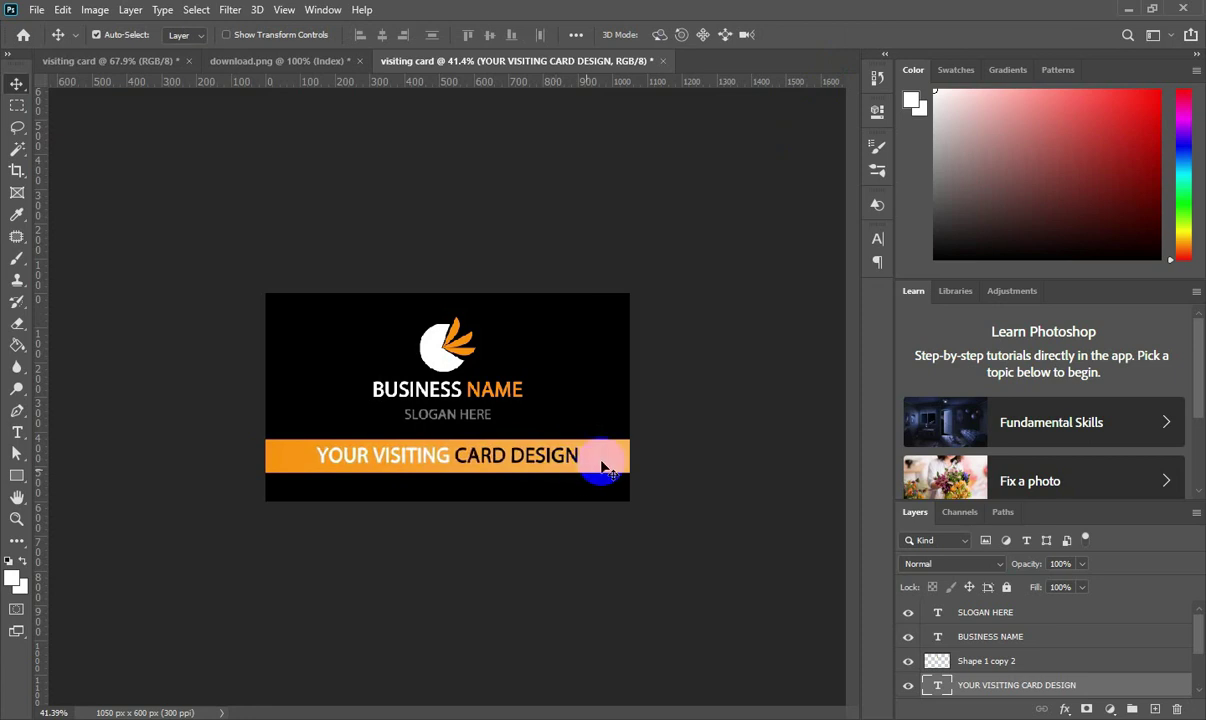
# Step: Open Rectangle 1's gradient in the Gradient Editor and move the left stop to 17%
pyautogui.click(605, 466)
pyautogui.doubleClick(940, 686)
pyautogui.click(840, 275)
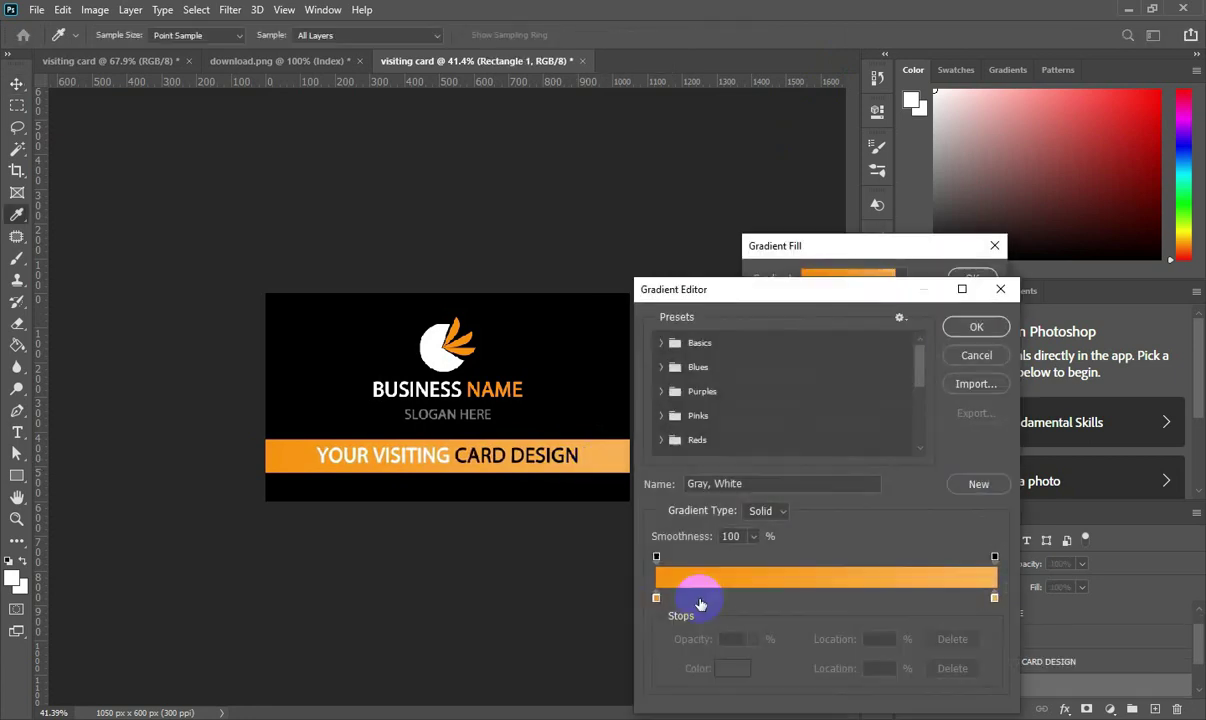
pyautogui.moveTo(656, 598)
pyautogui.mouseDown()
pyautogui.moveTo(735, 600)
pyautogui.moveTo(656, 598)
pyautogui.mouseUp()
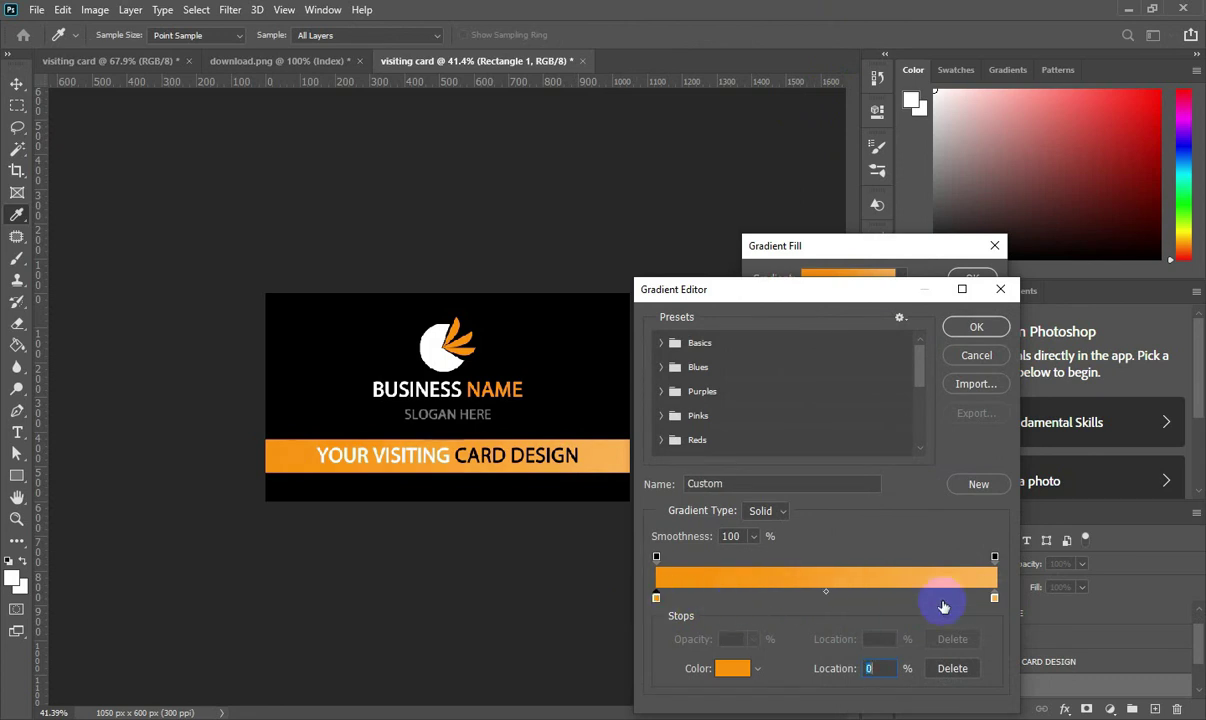
# Step: Set the right gradient stop to deeper orange #e67c01 and apply the gradient
pyautogui.doubleClick(995, 599)
pyautogui.moveTo(849, 303)
pyautogui.mouseDown()
pyautogui.moveTo(856, 344)
pyautogui.moveTo(851, 305)
pyautogui.moveTo(907, 333)
pyautogui.mouseUp()
pyautogui.click(865, 303)
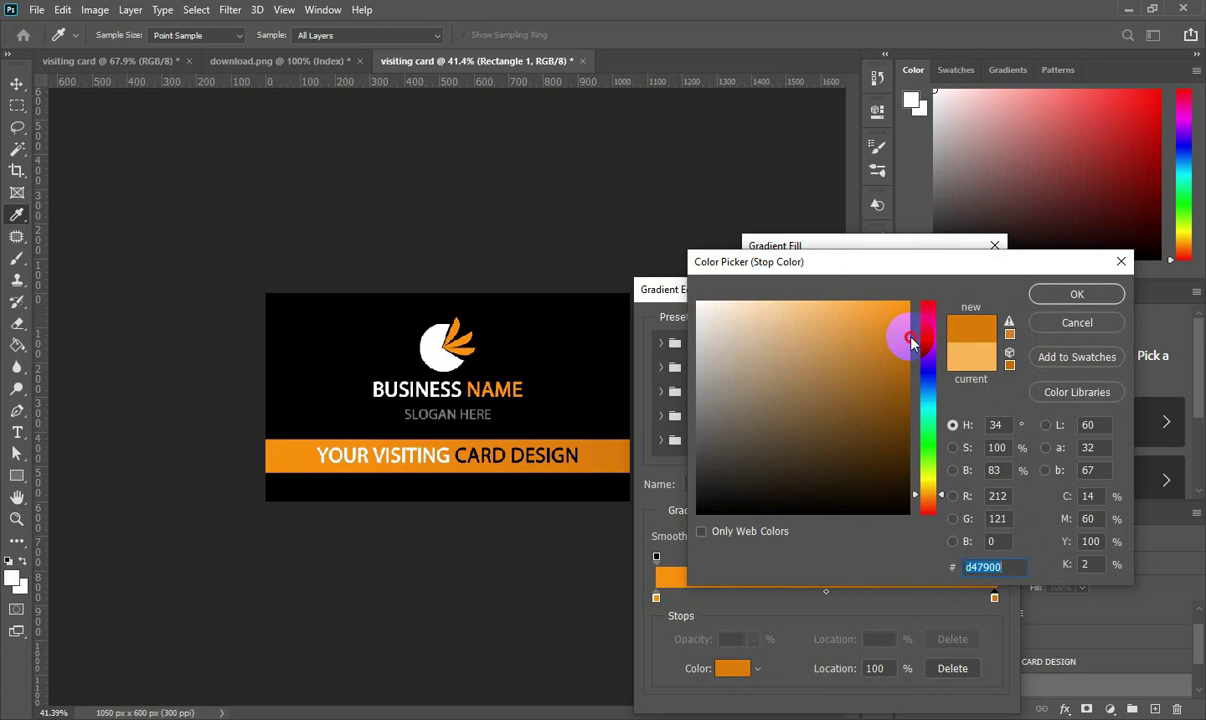
pyautogui.click(519, 384)
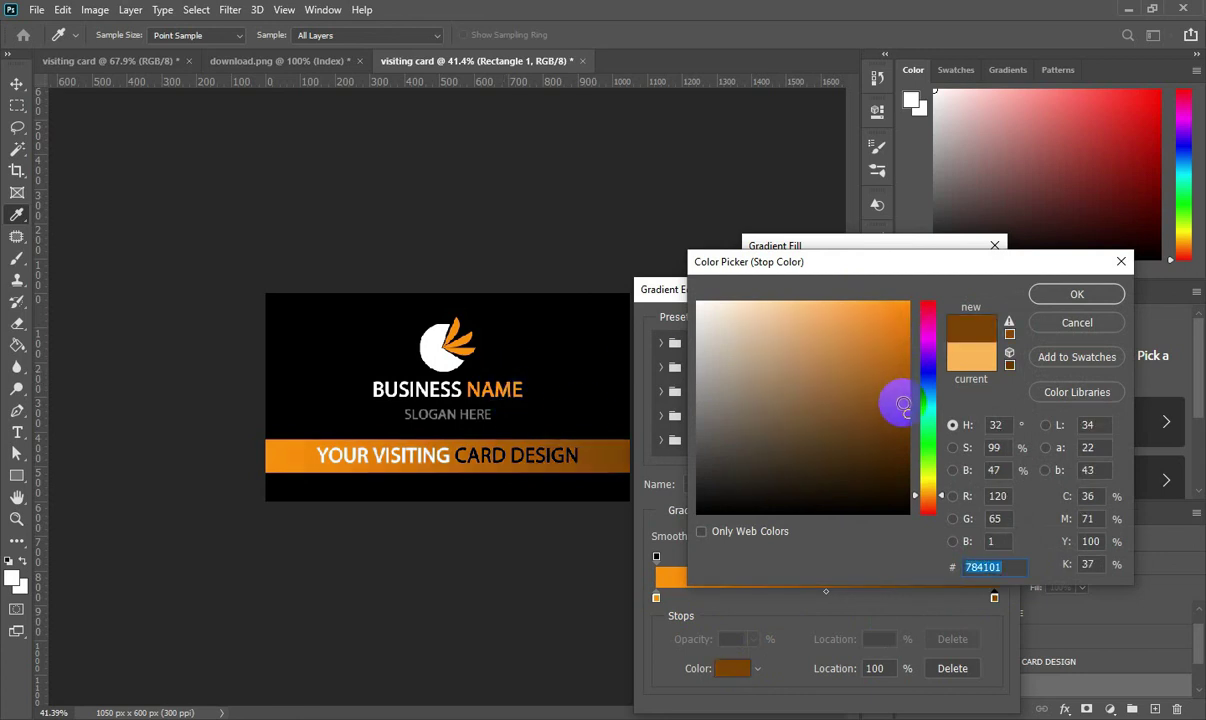
pyautogui.moveTo(896, 403); pyautogui.dragTo(905, 325)
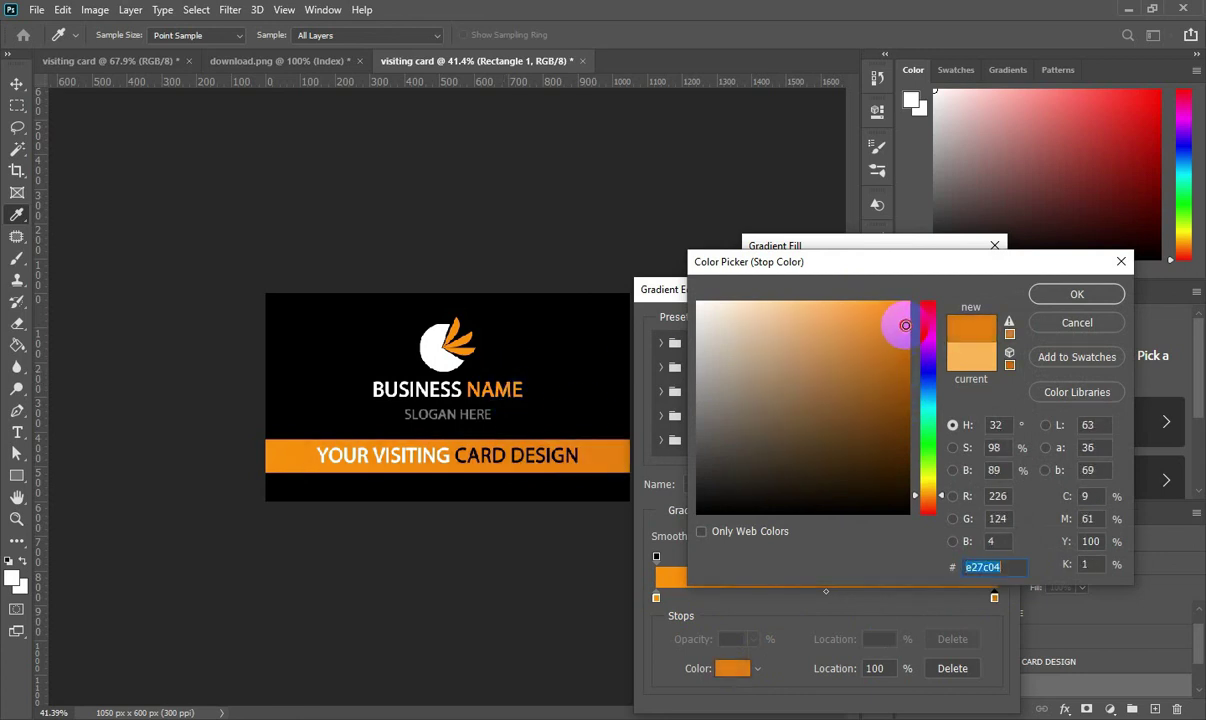
pyautogui.press('Return')
pyautogui.click(961, 288)
pyautogui.hotkey('ctrl', '+')
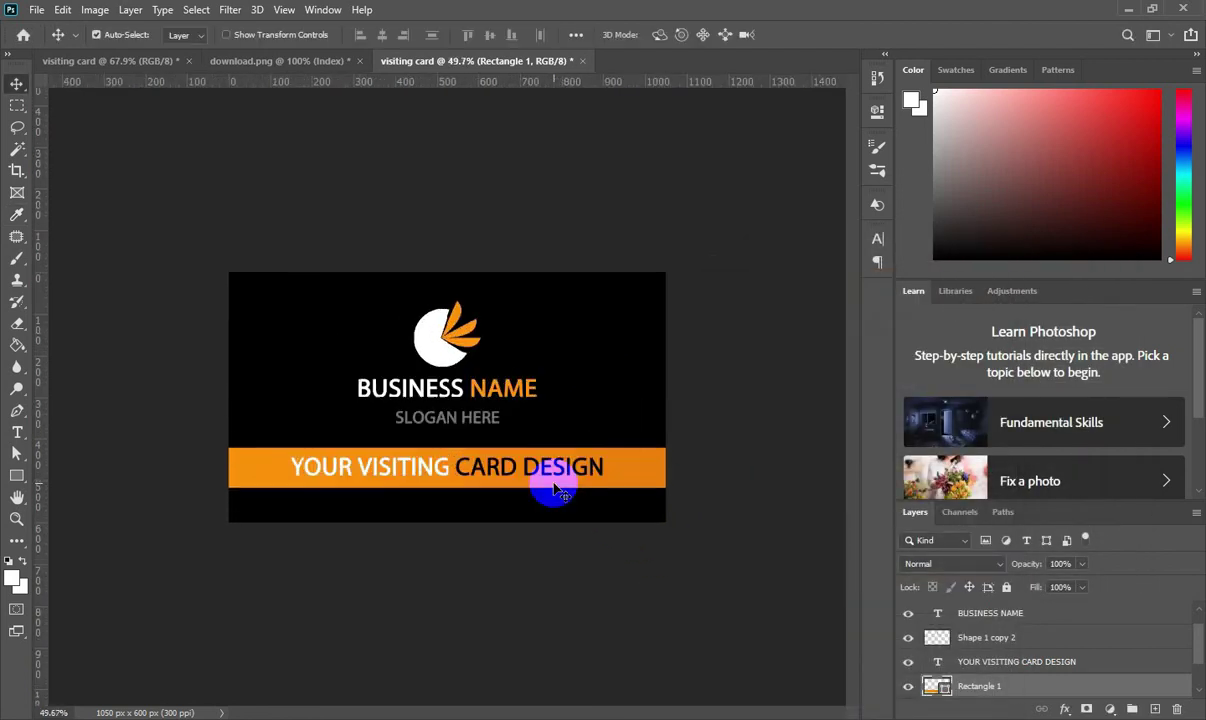
# Step: Cycle through the visiting card tabs and bring the white-and-black YOUR NAME card to front
pyautogui.hotkey('ctrl', 'Tab')
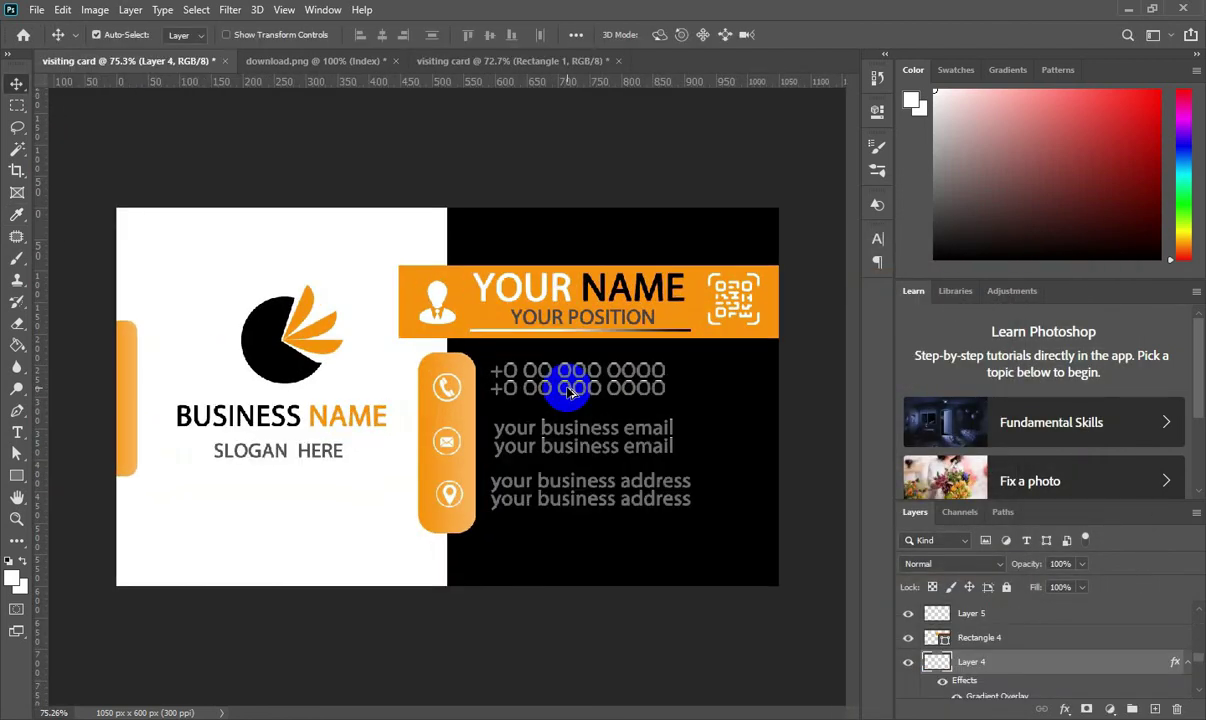
pyautogui.scroll(-1, 568, 393)
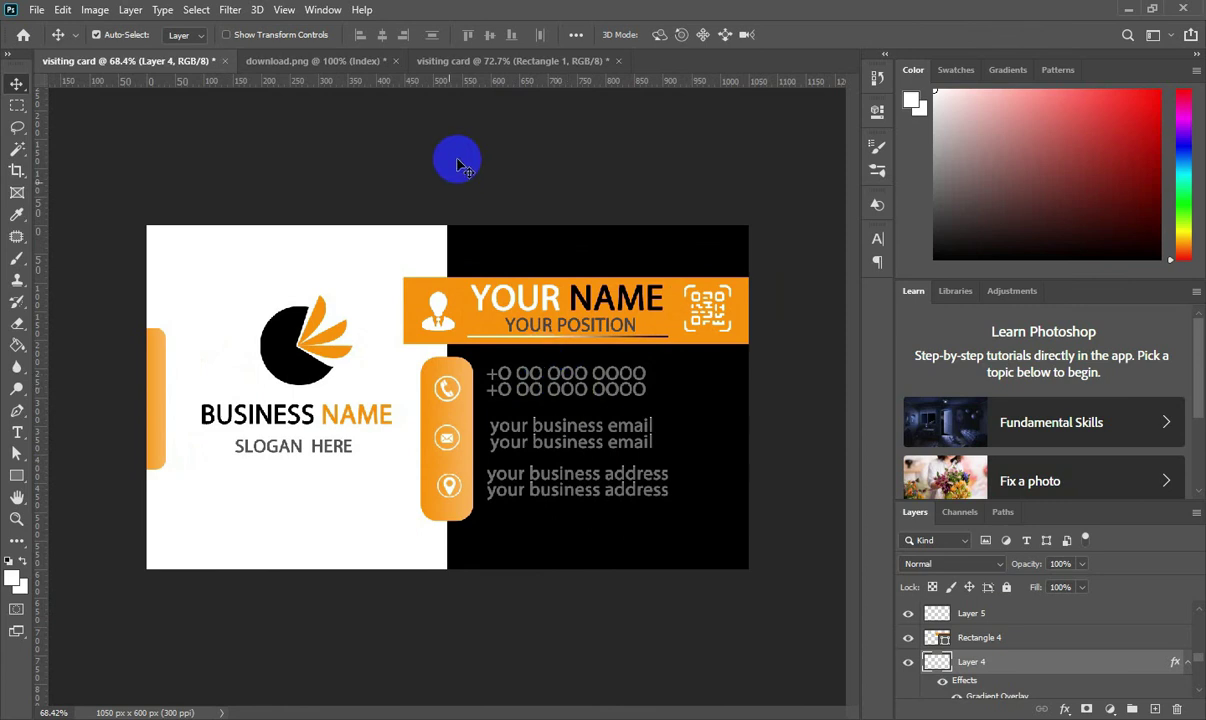
pyautogui.click(484, 62)
pyautogui.scroll(-1, 565, 392)
pyautogui.scroll(-1, 565, 392)
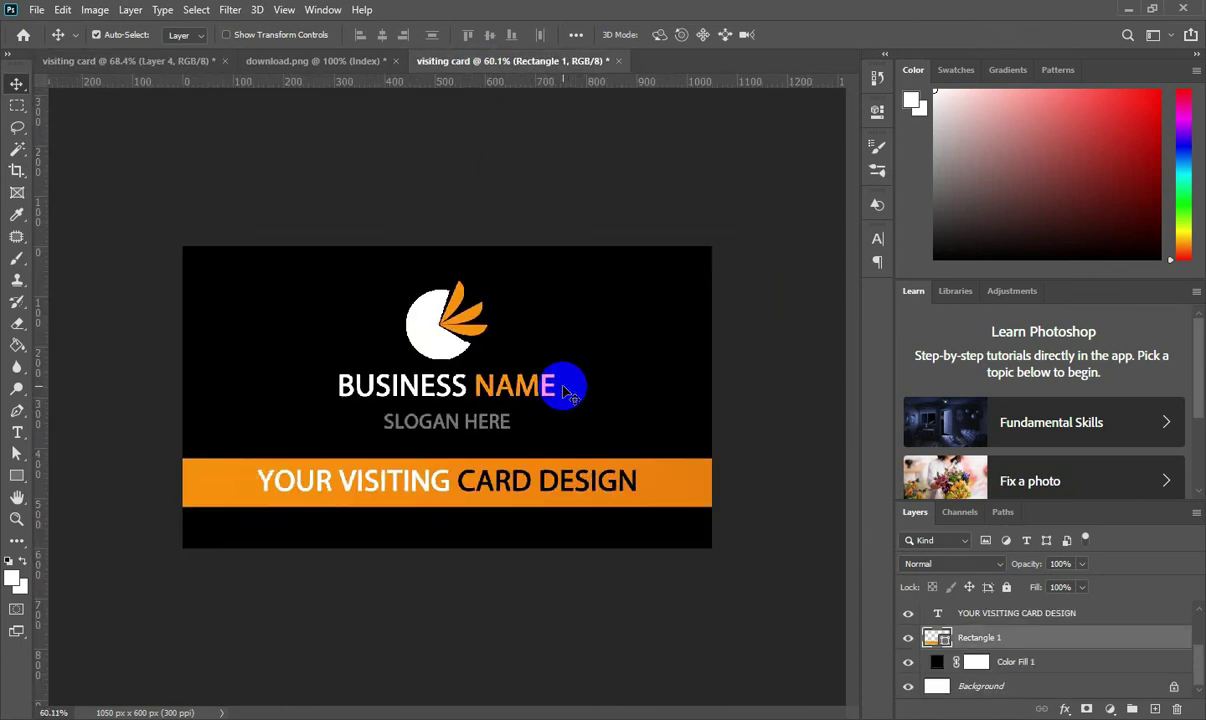
pyautogui.scroll(2, 565, 392)
pyautogui.scroll(-1, 565, 392)
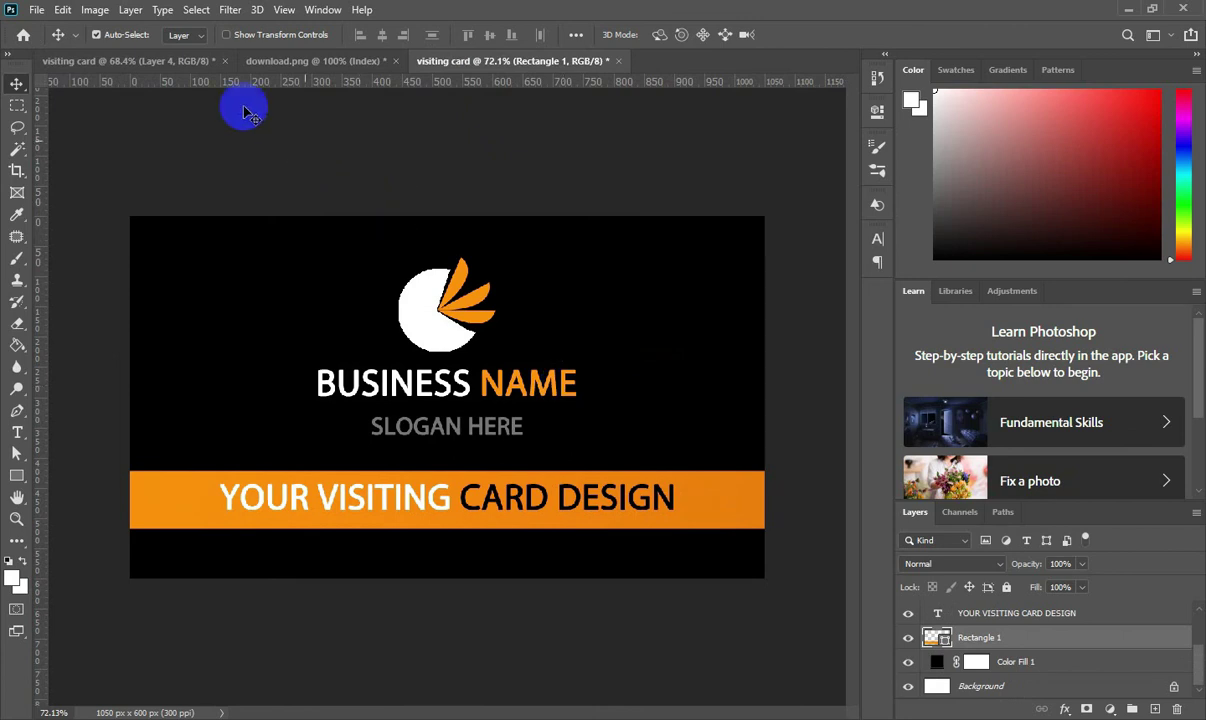
pyautogui.click(178, 64)
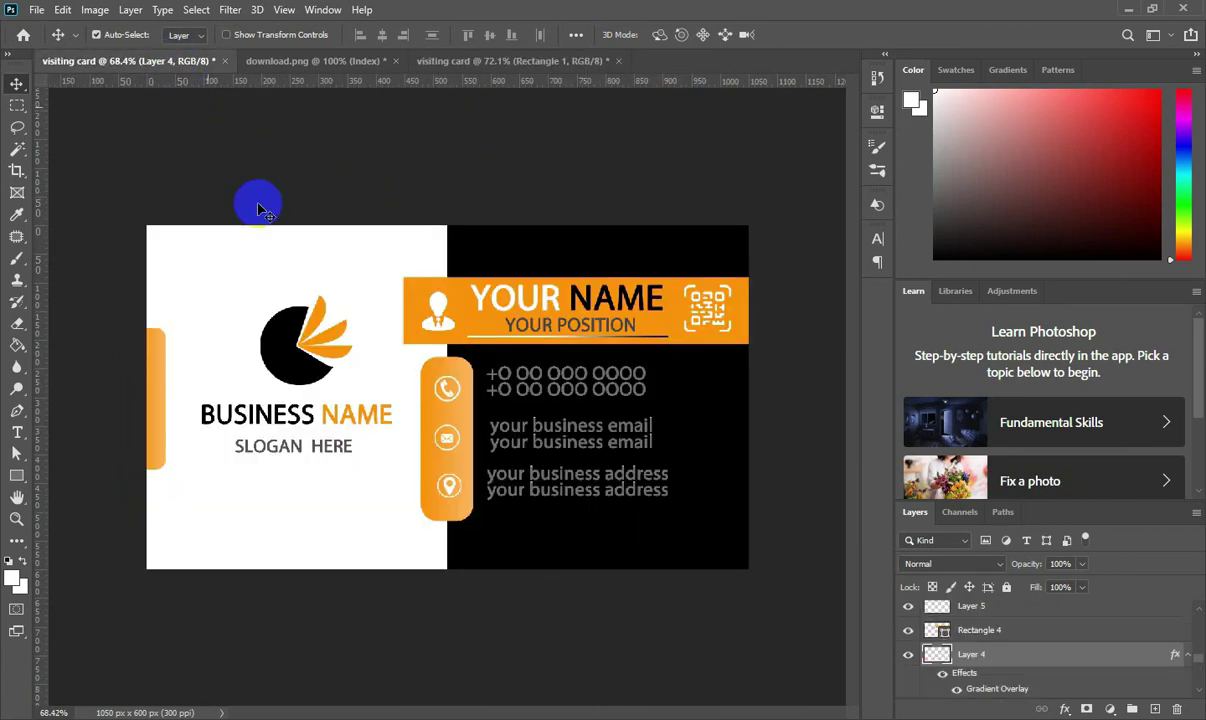
pyautogui.moveTo(256, 197); pyautogui.dragTo(340, 380)
pyautogui.scroll(-1, 340, 380)
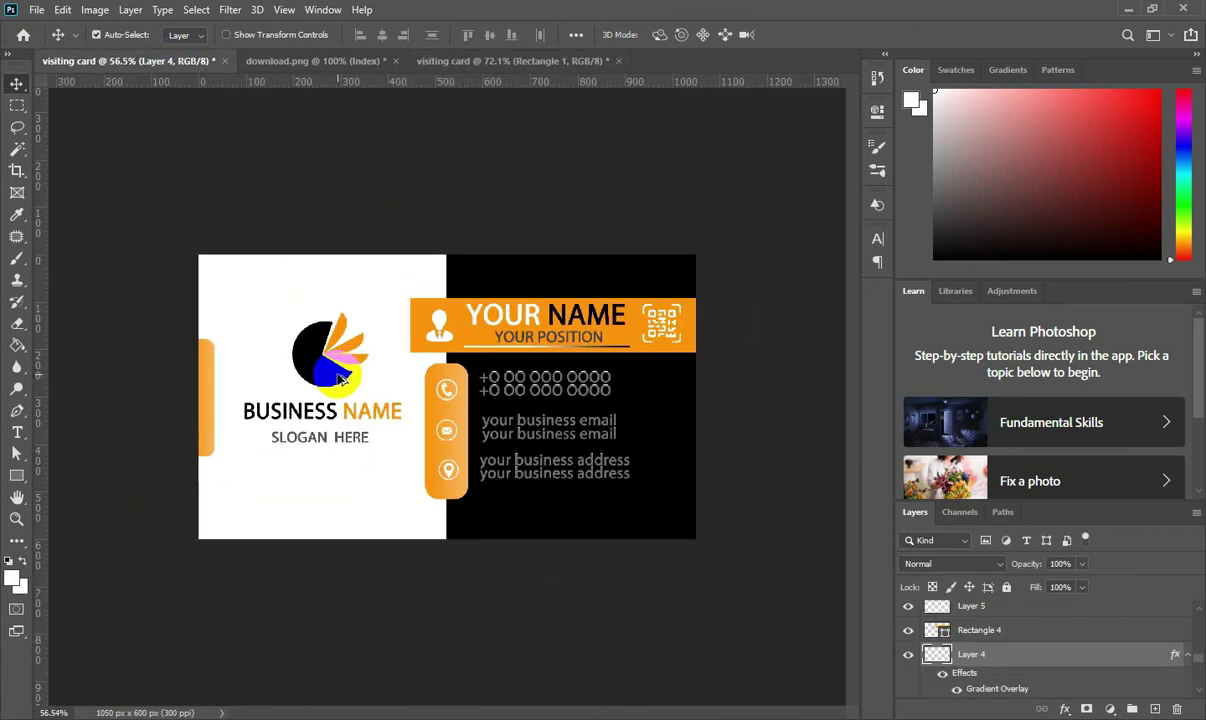